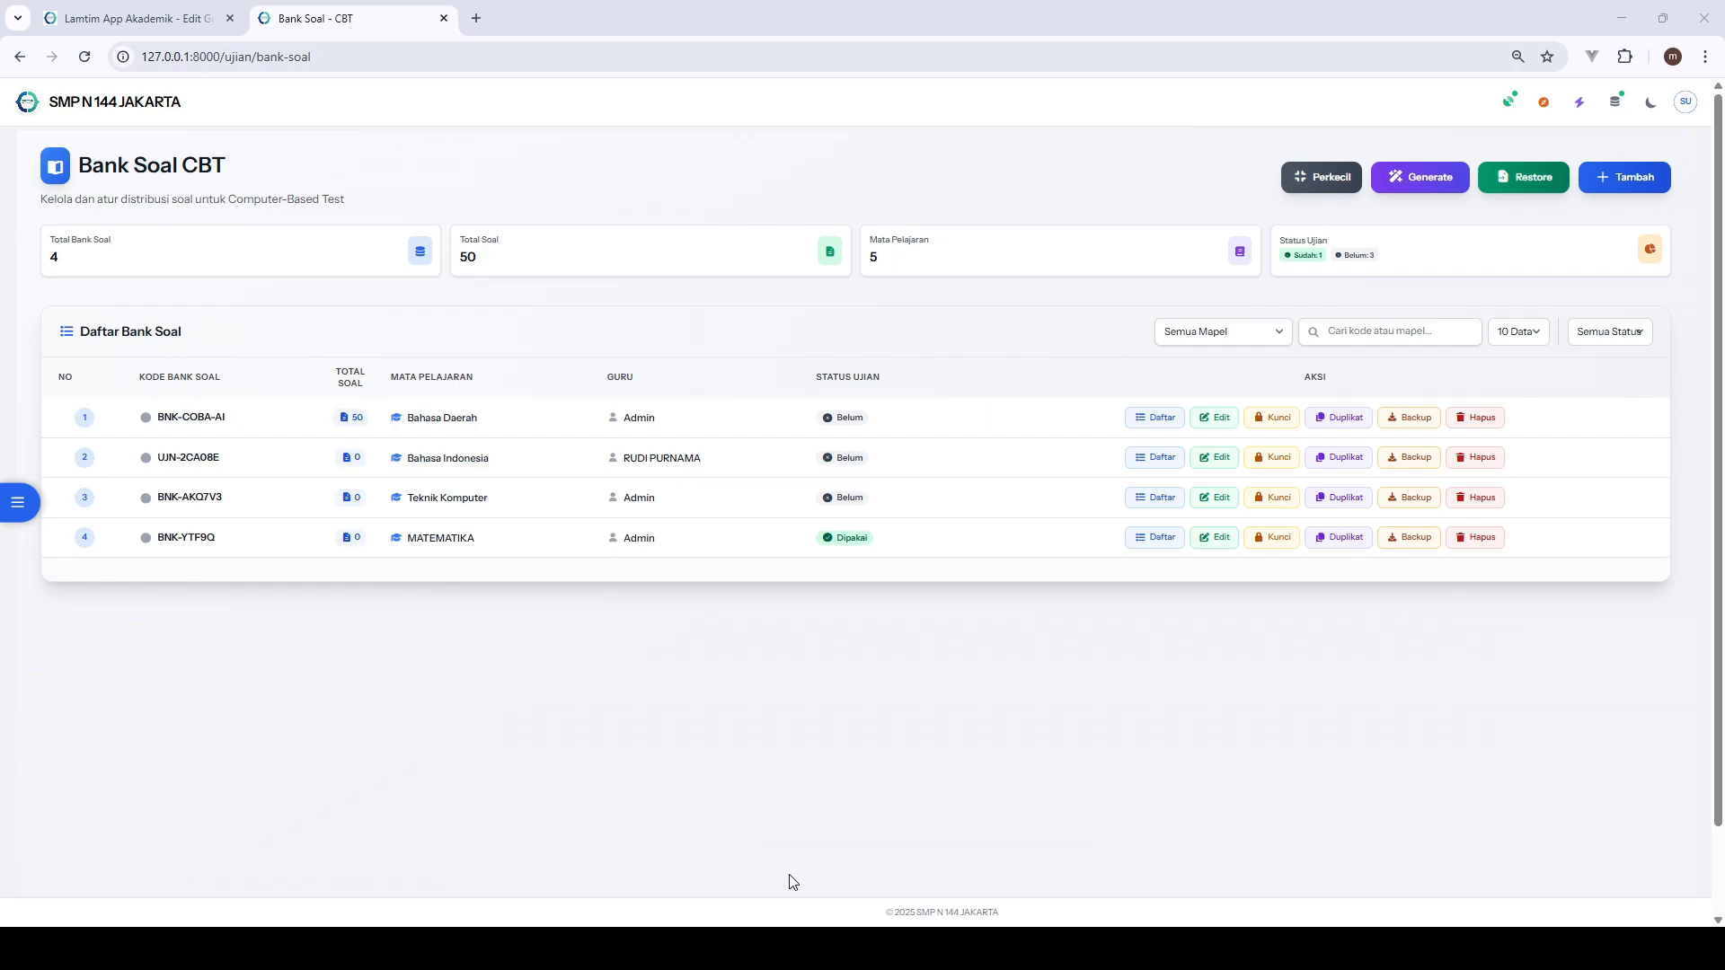
- Switch to the Portal Guru browser window, reload it and open the CBT Bank Soal page from the dashboard
mouse_move(803, 949)
left_click(881, 870)
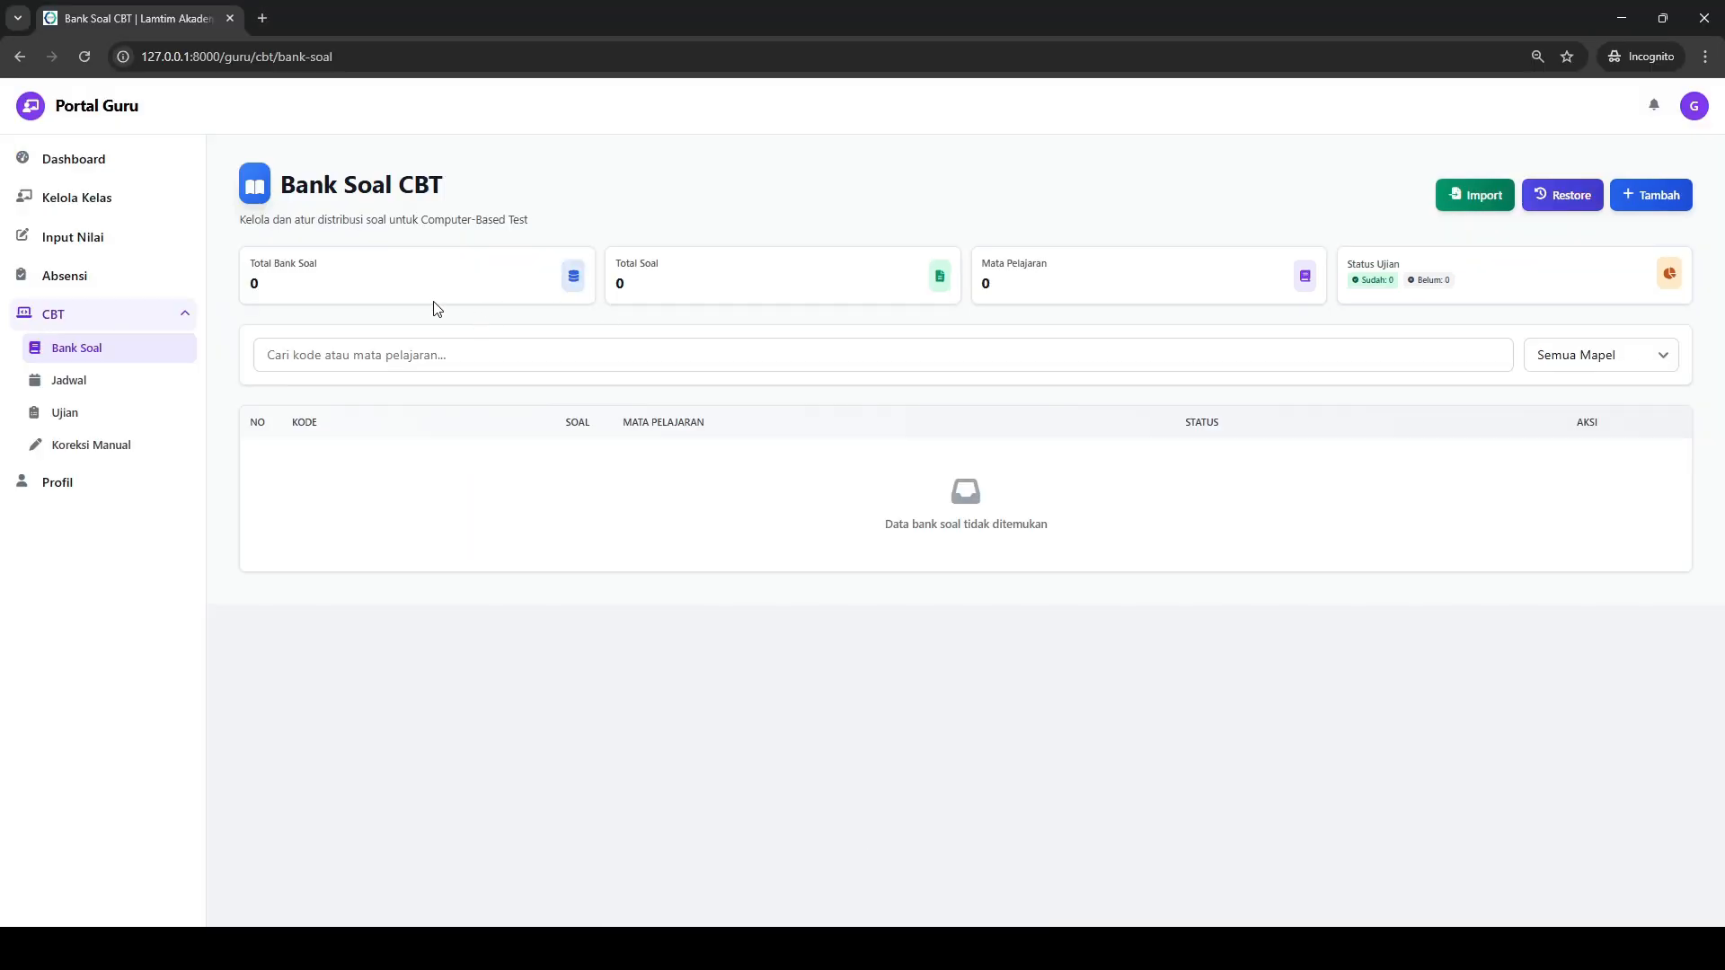
key("F5")
left_click(109, 160)
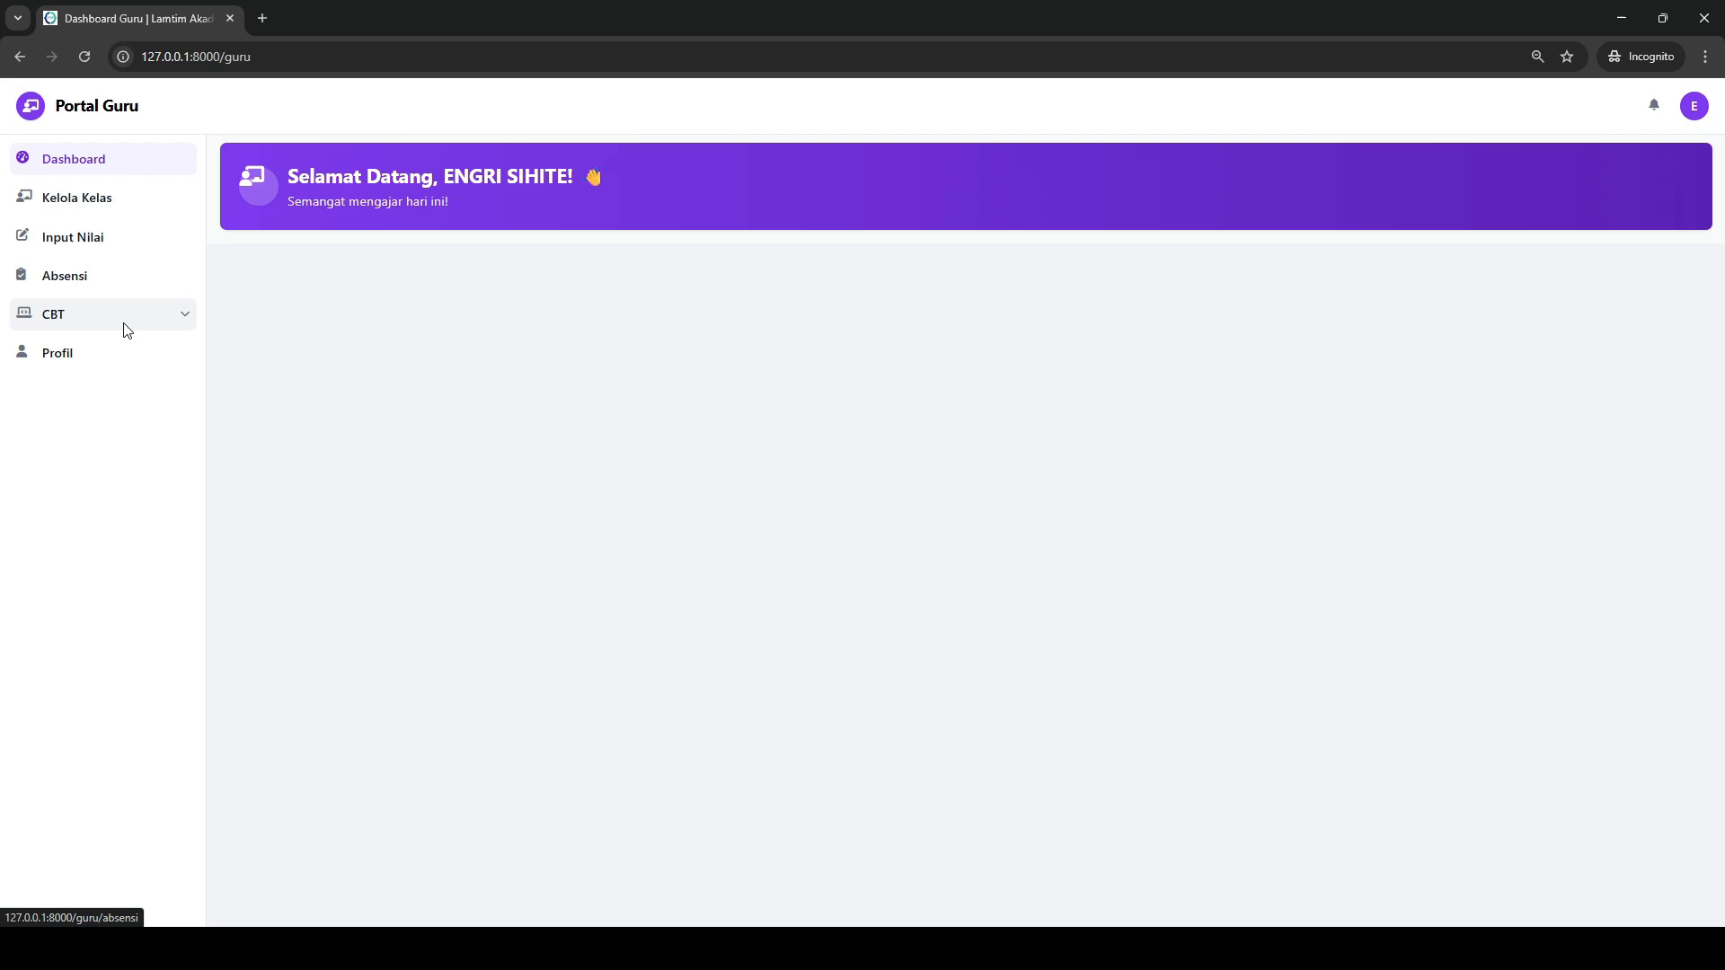
left_click(135, 316)
left_click(106, 347)
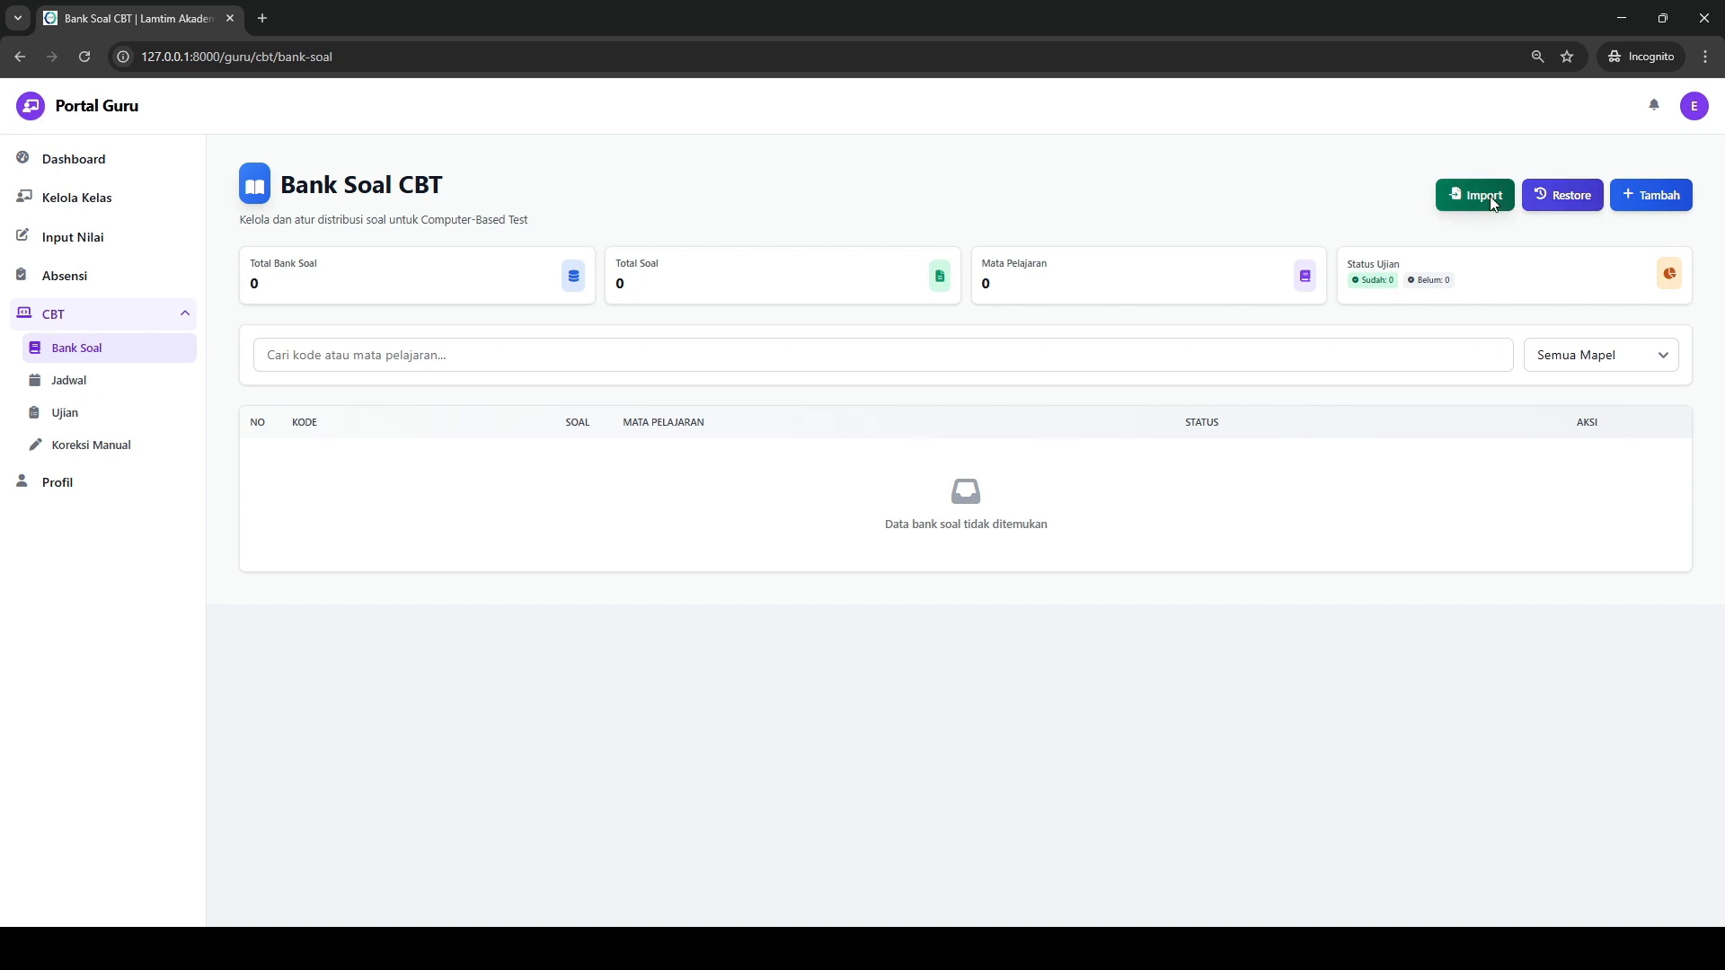
left_click(1660, 194)
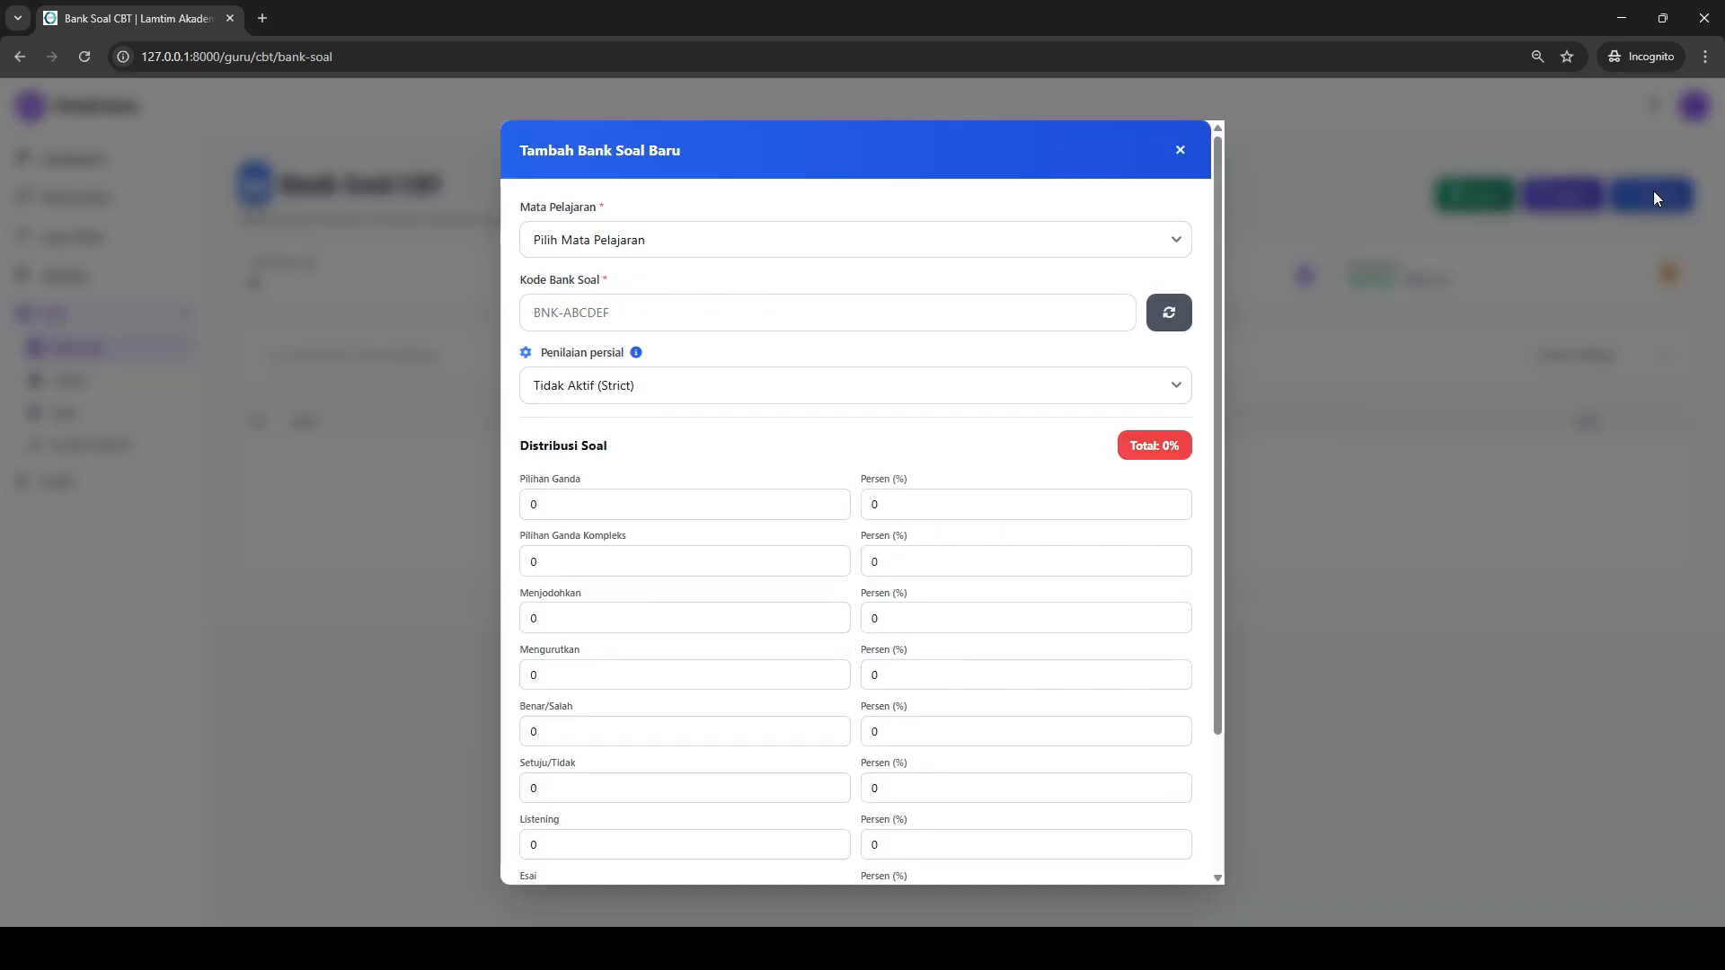
left_click(645, 256)
left_click(656, 316)
left_click_drag(607, 313, 563, 310)
key("BackSpace")
type("BINDO")
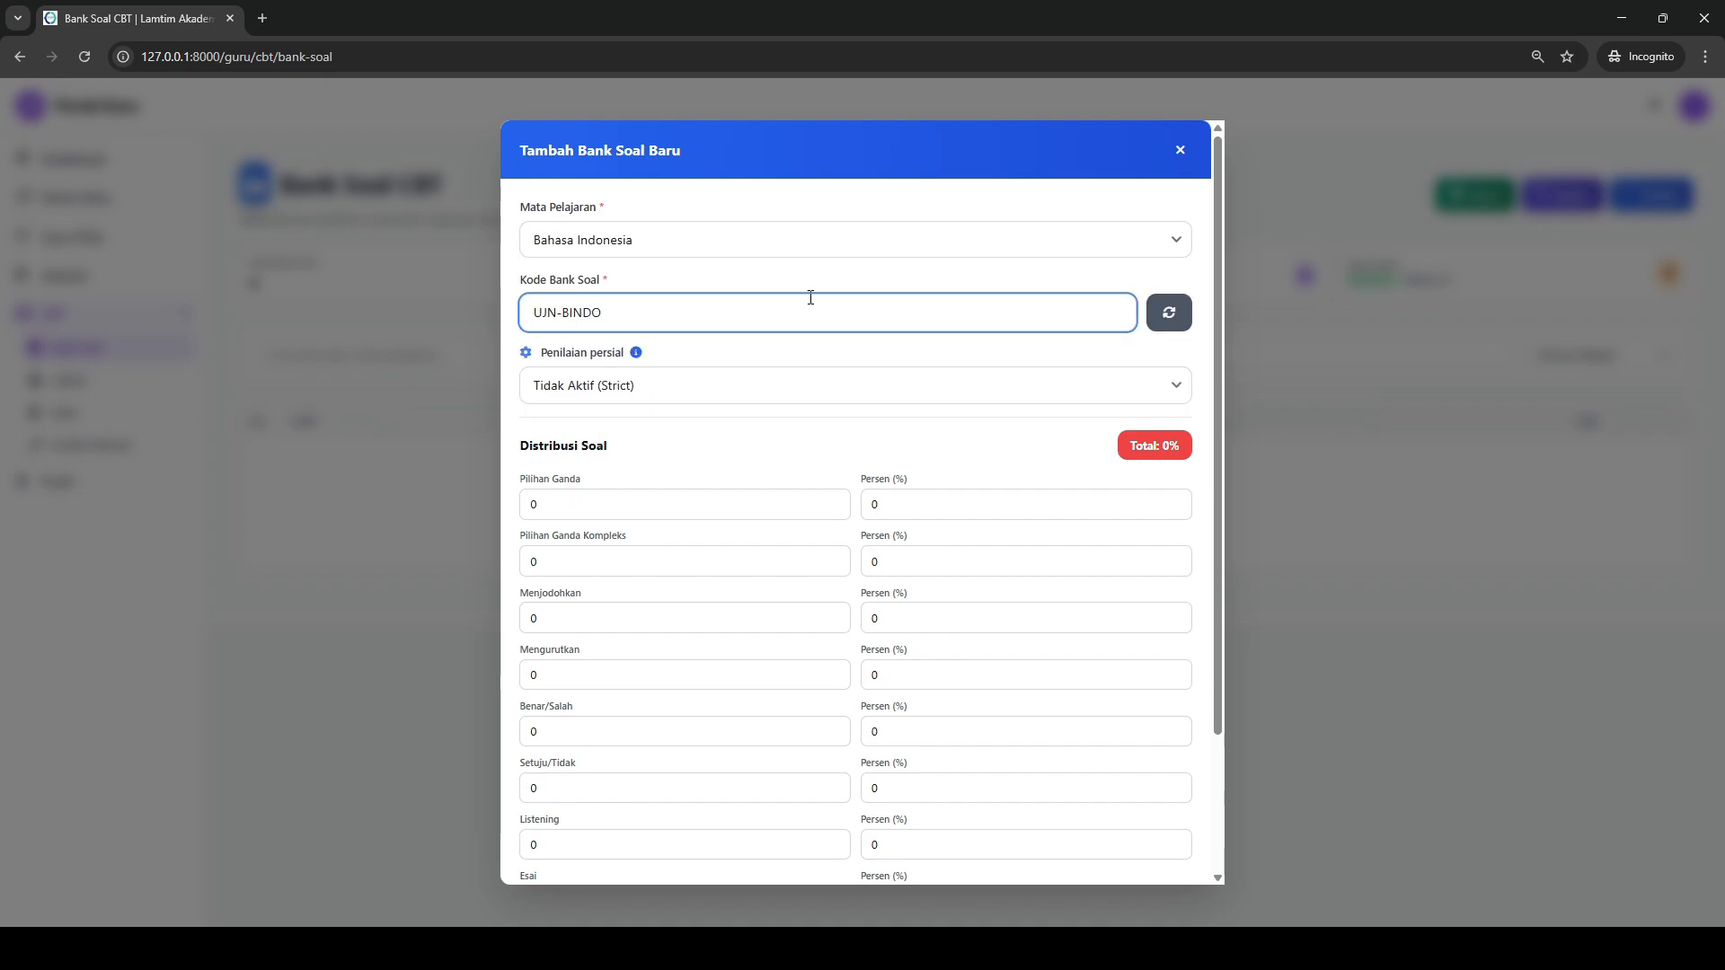
left_click_drag(811, 297, 482, 335)
left_click(482, 335)
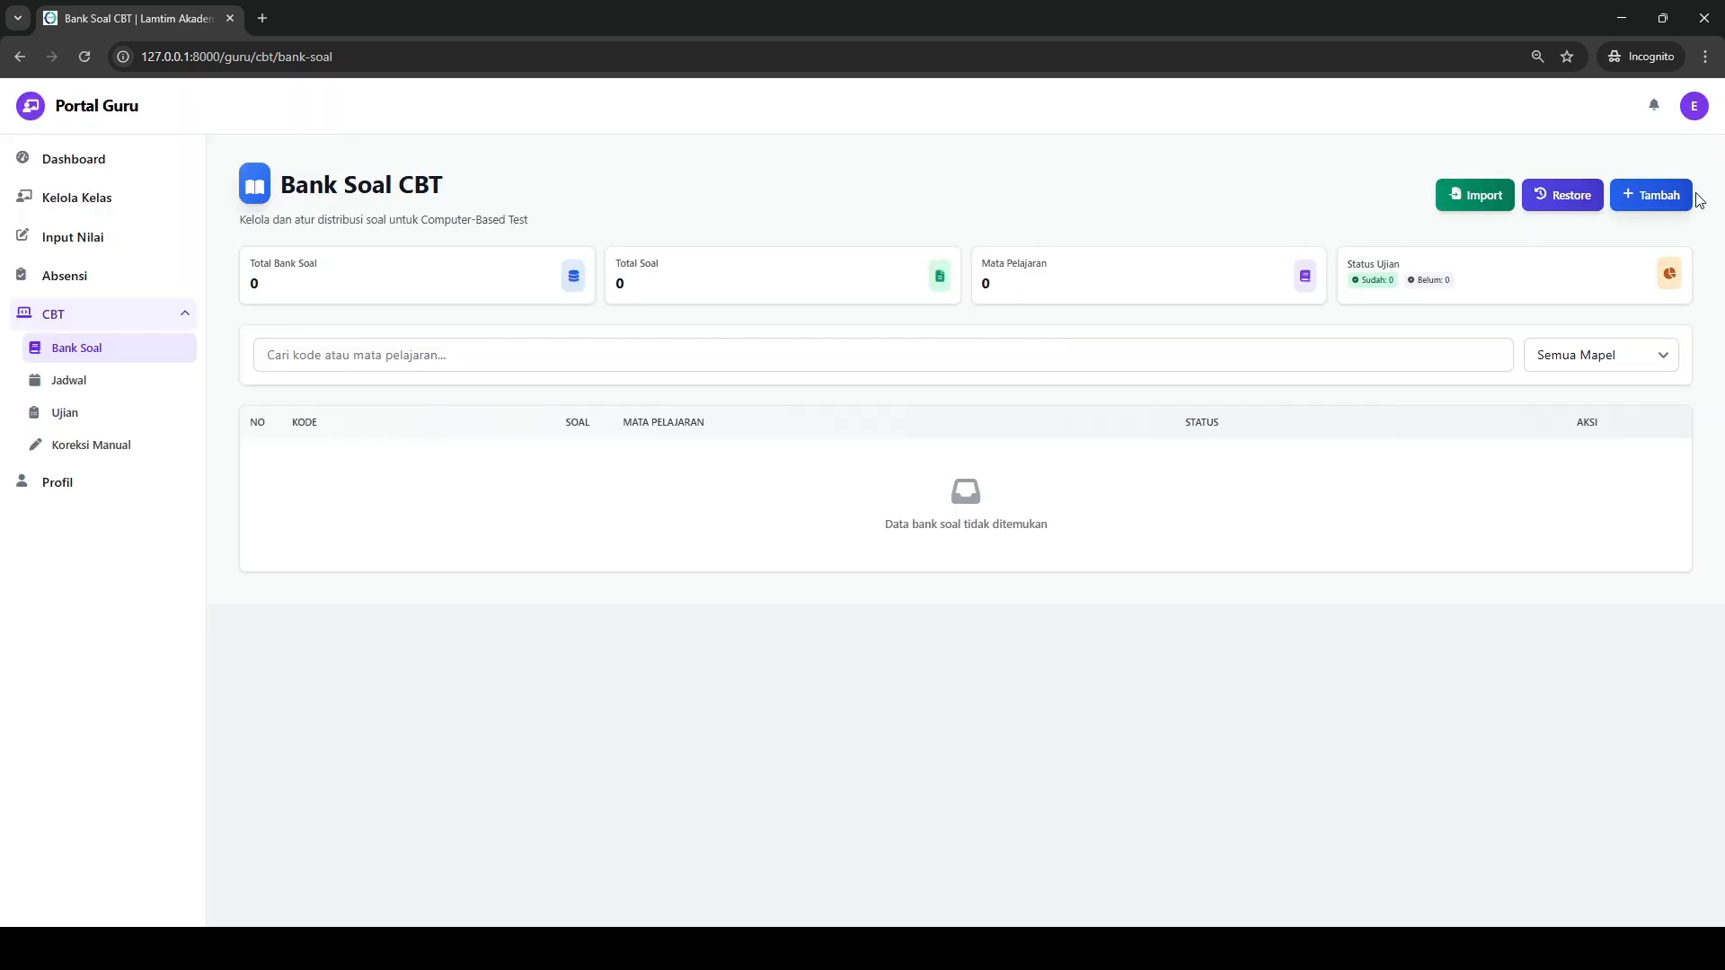
- Start a new question bank for the subject Bahasa Indonesia with the code UJN-BINDO
left_click(1618, 207)
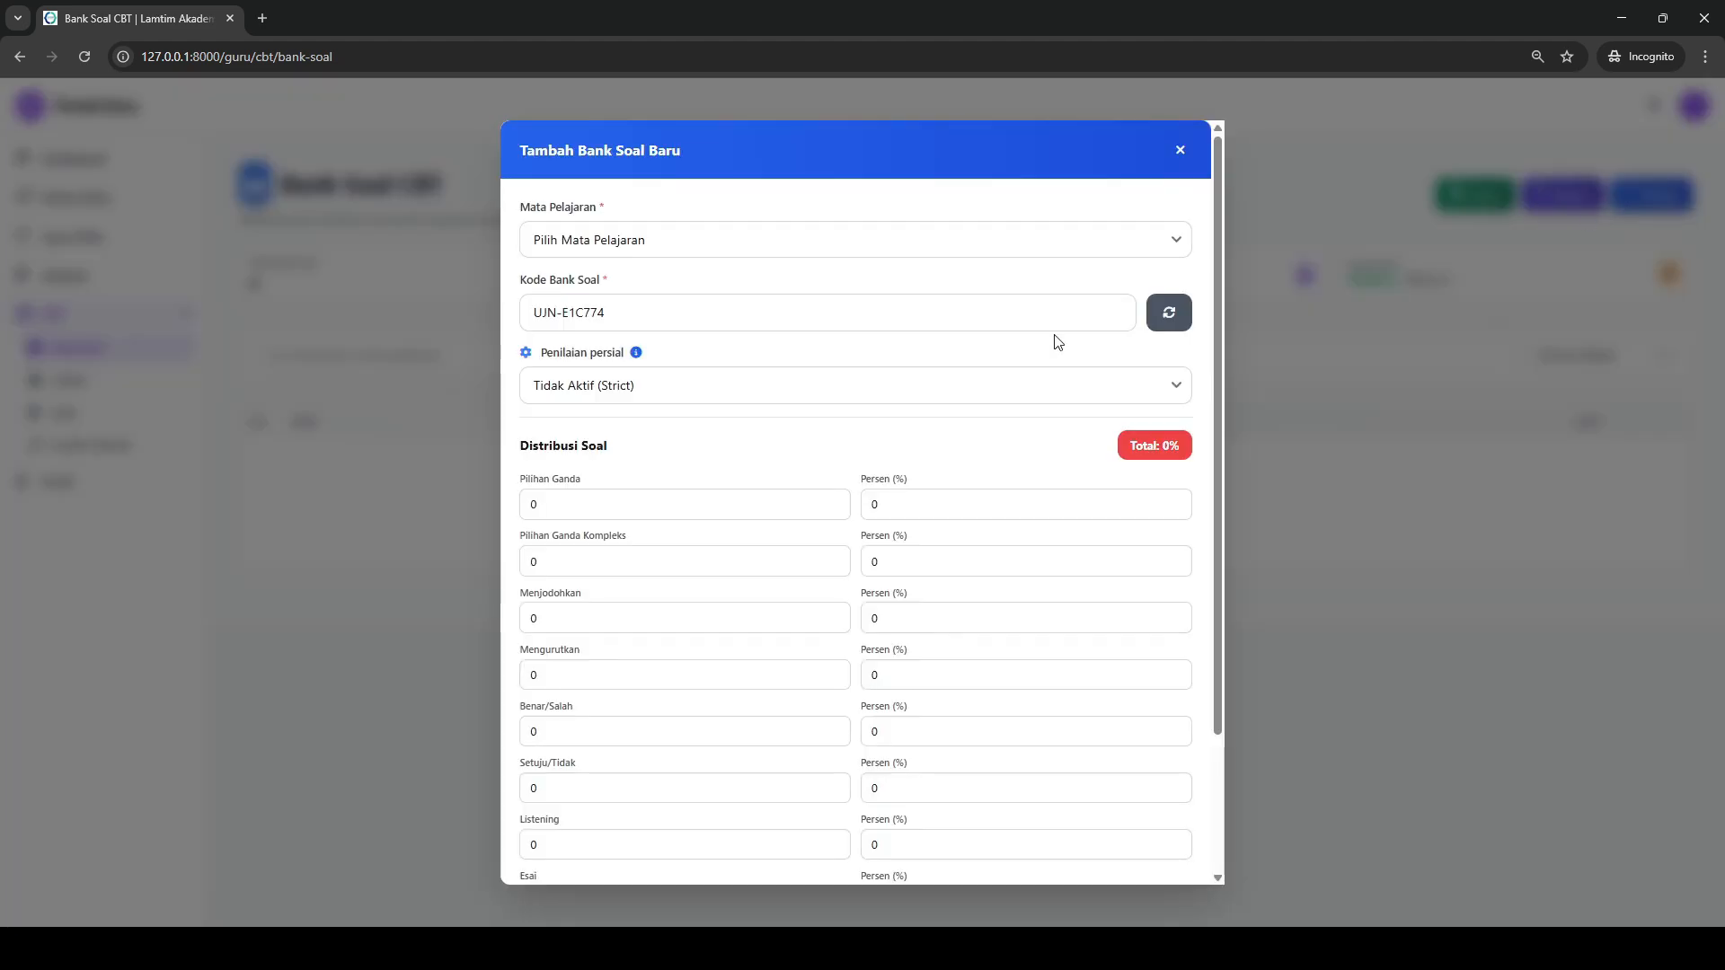
left_click(1161, 319)
left_click(1161, 319)
left_click(599, 243)
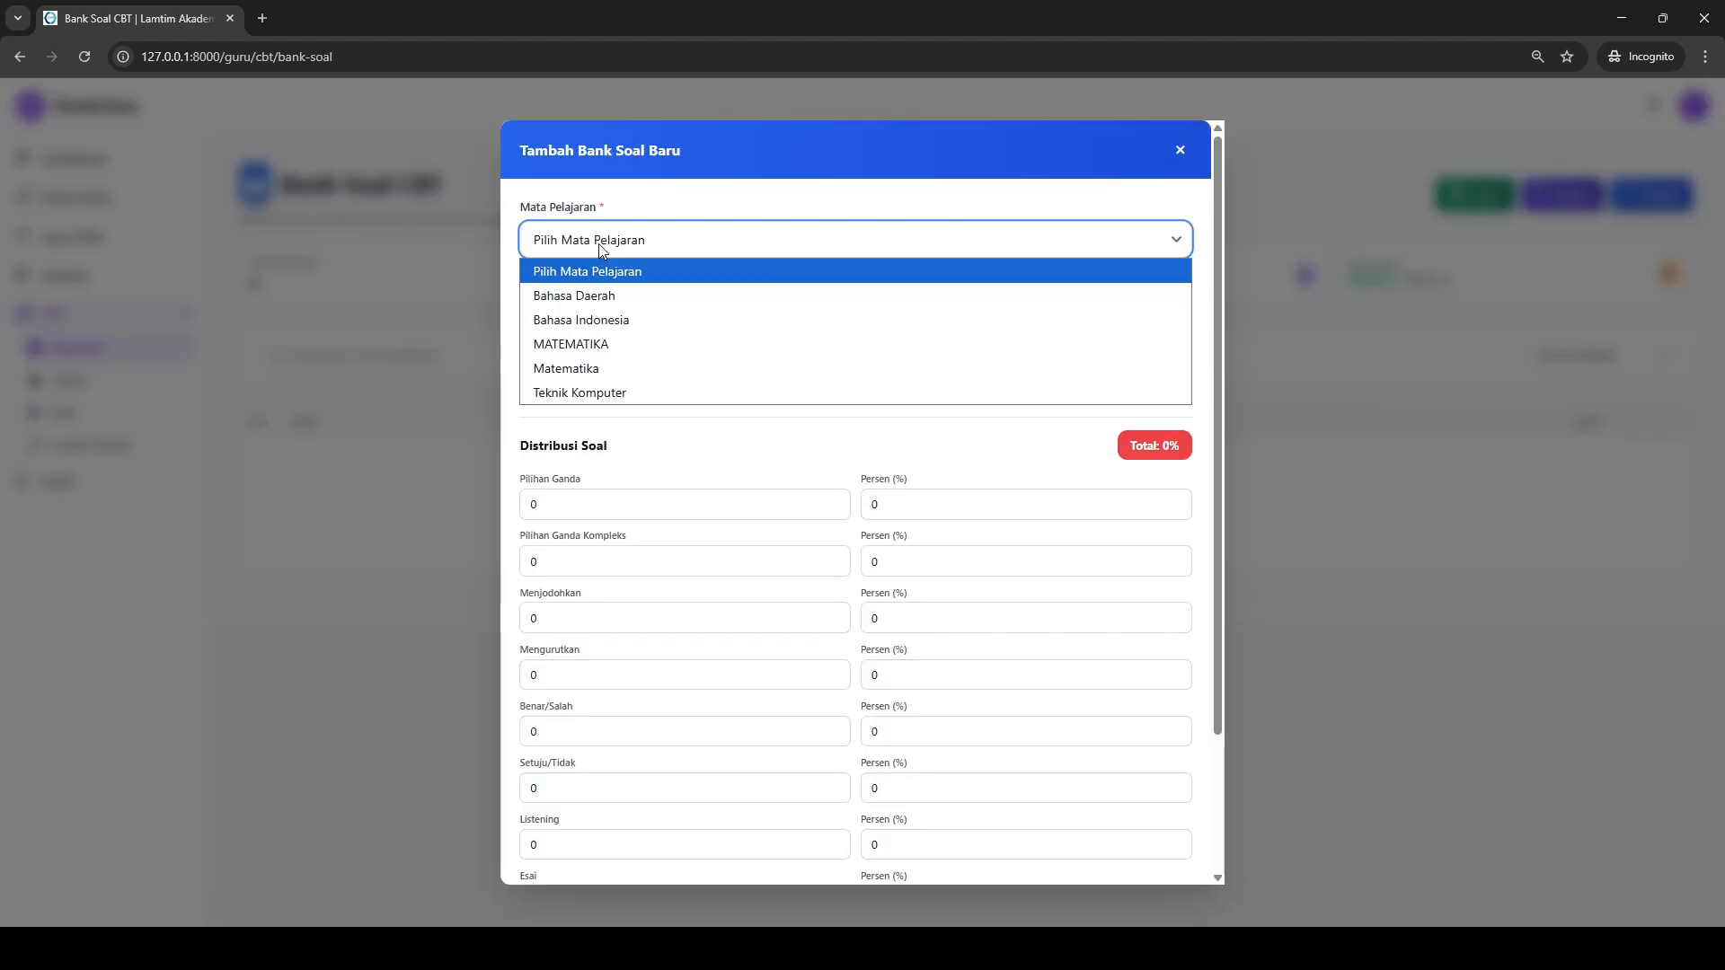
left_click(614, 322)
left_click_drag(607, 313, 563, 313)
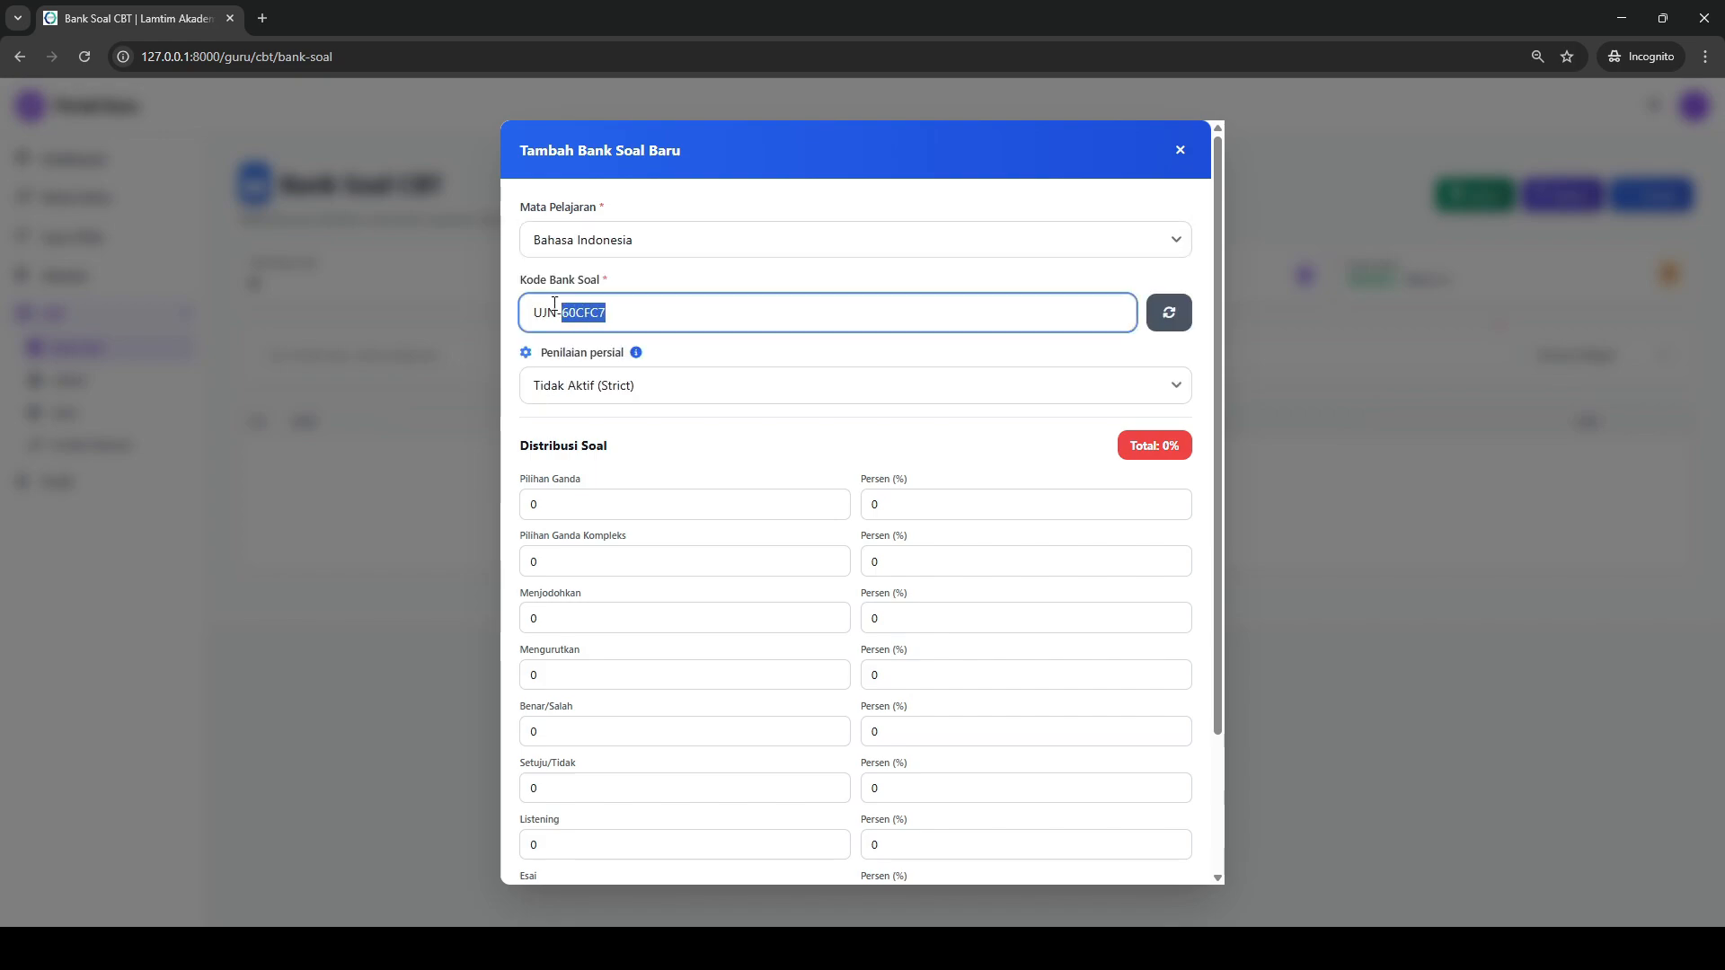
type("BINDO")
- Set the Pilihan Ganda distribution to 10 questions at 100 percent and save the question bank
left_click_drag(597, 501, 534, 500)
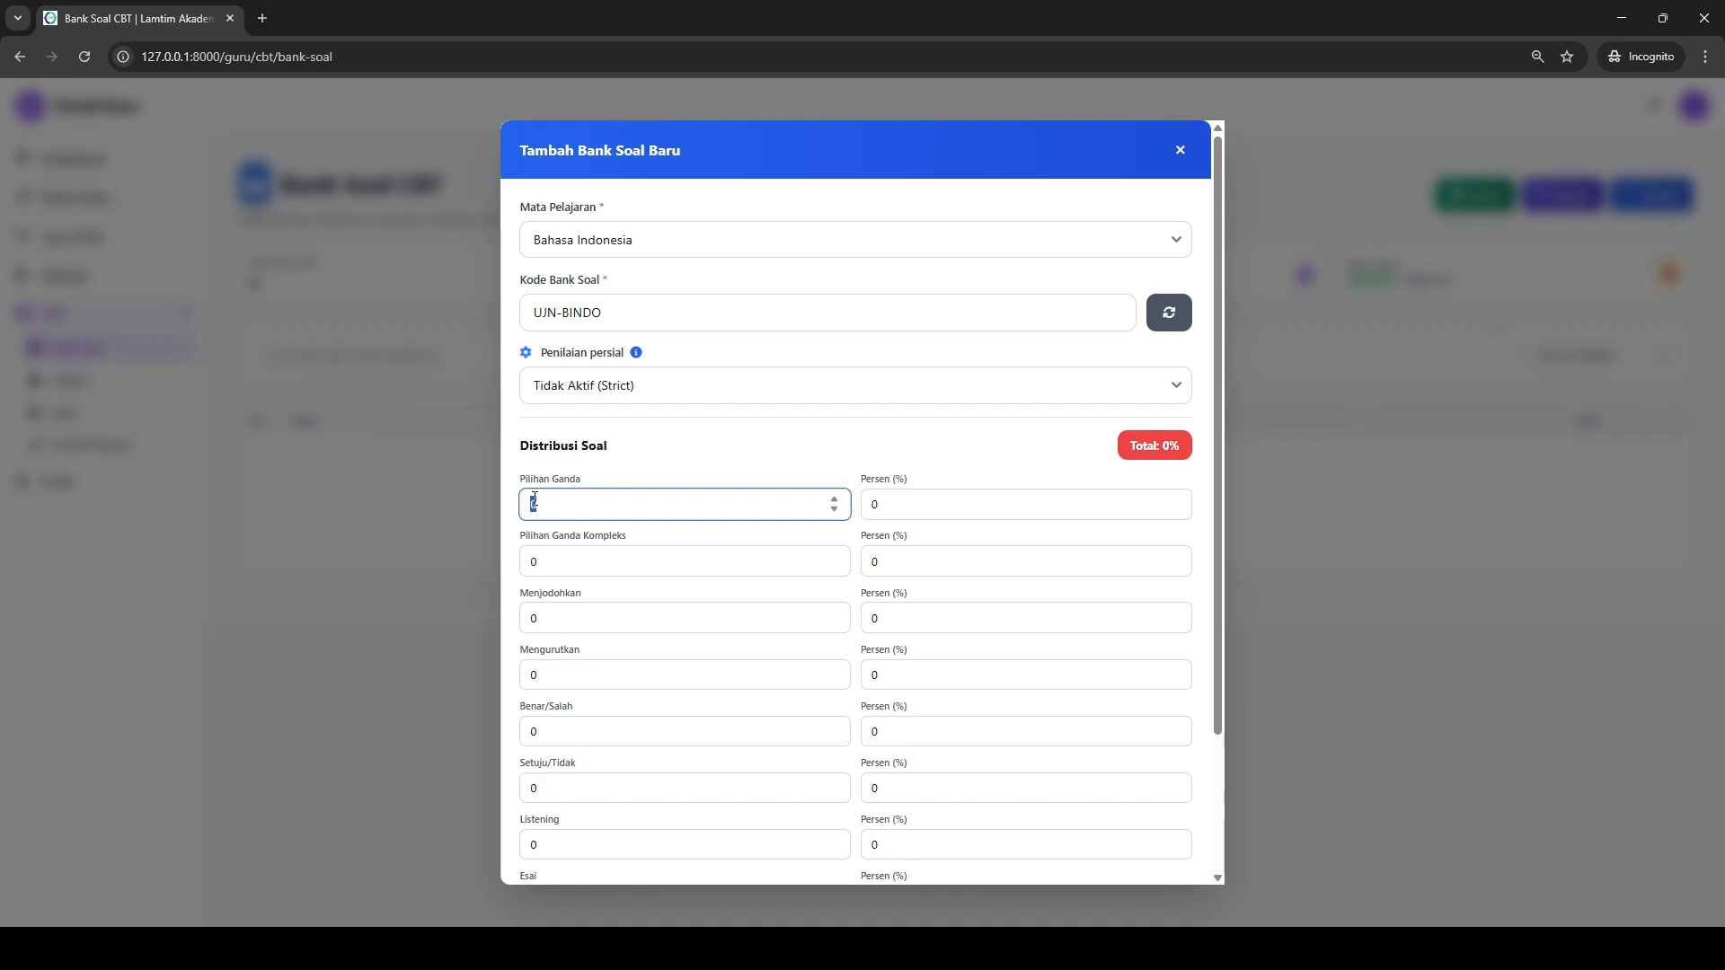
key("Tab")
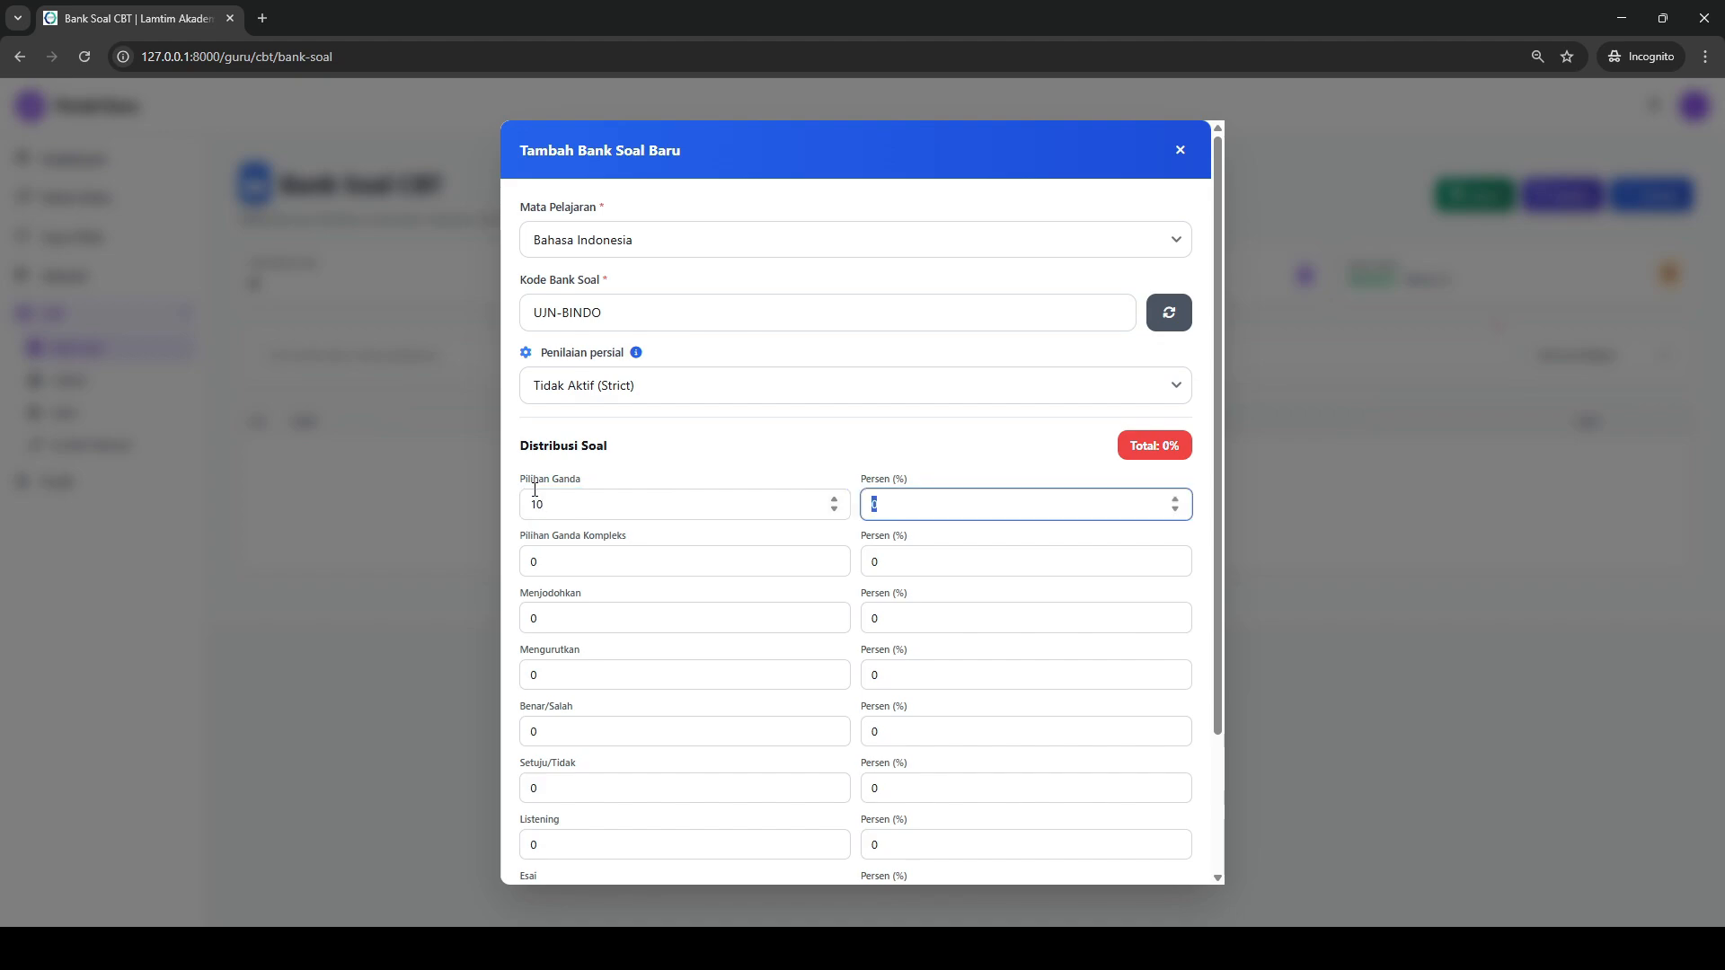
type("100")
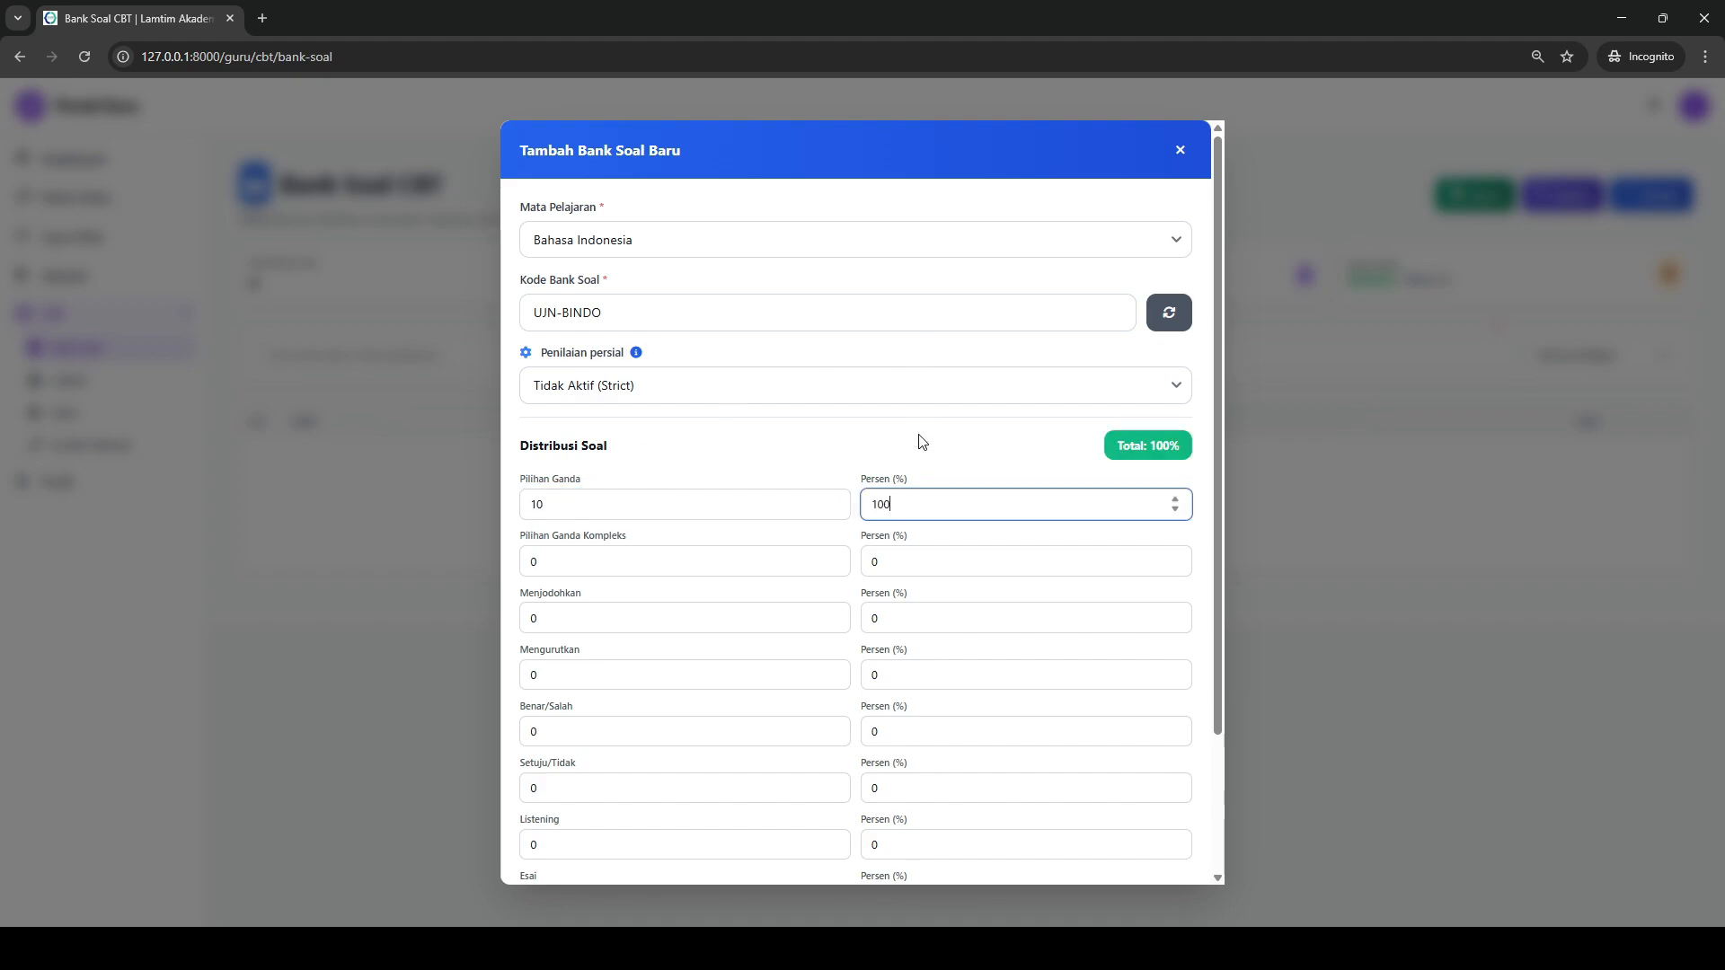
scroll(921, 441, "down", 2)
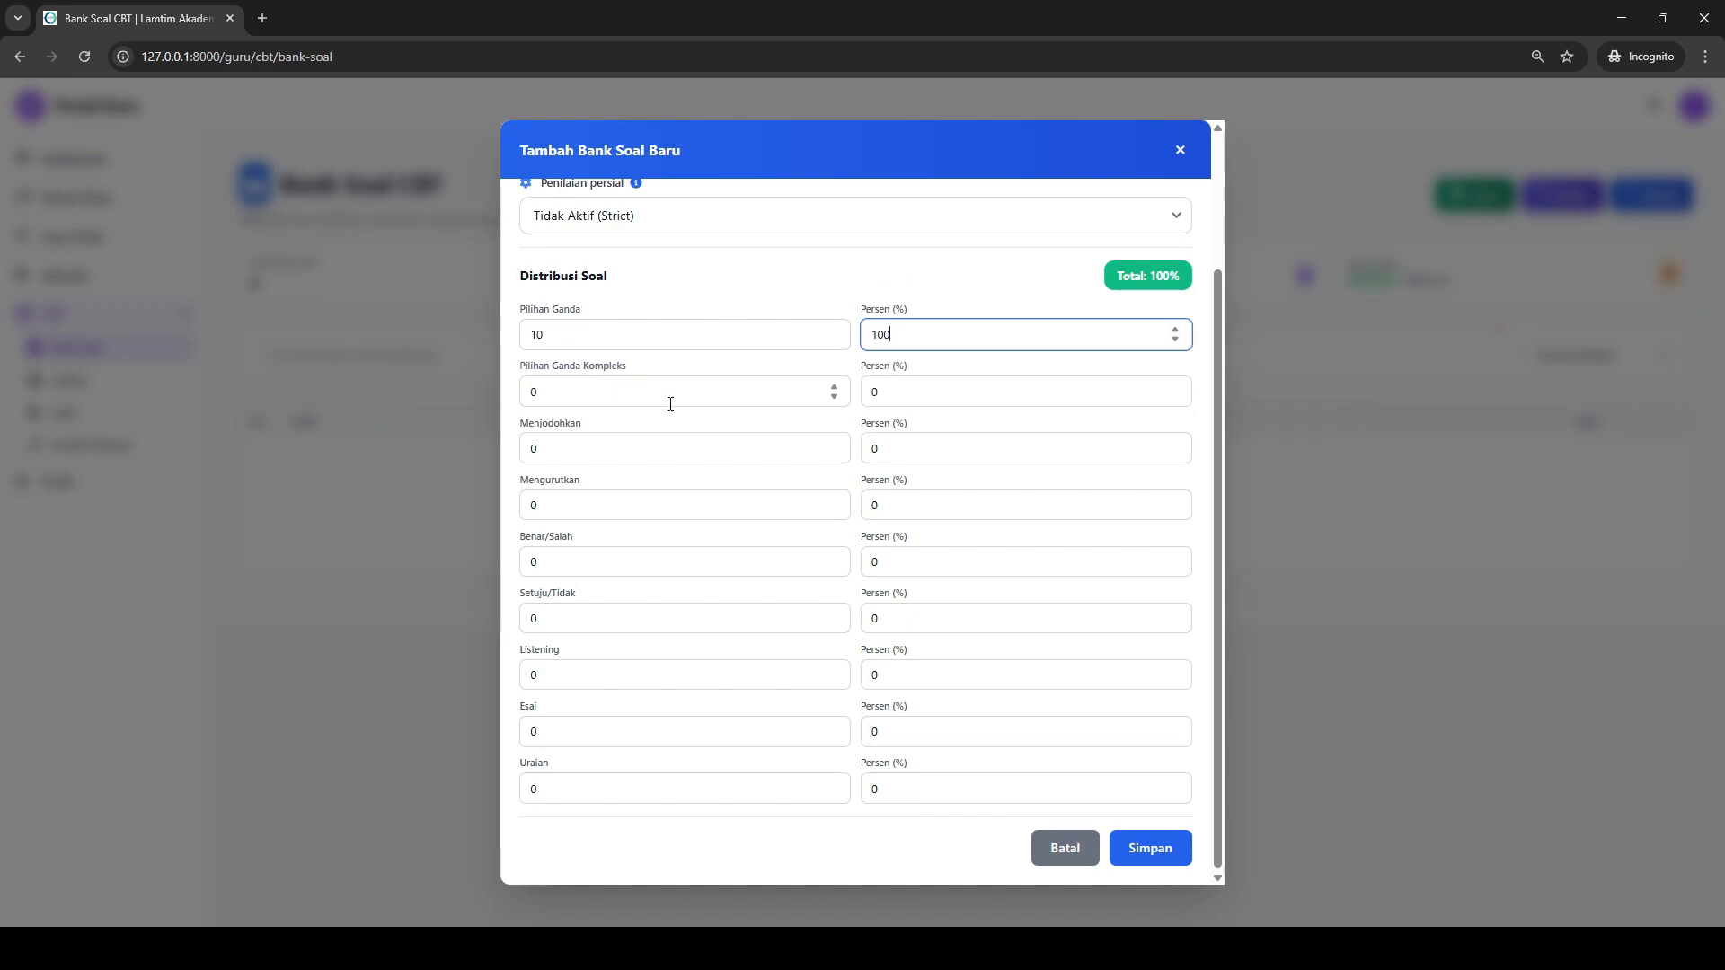
scroll(936, 662, "up", 2)
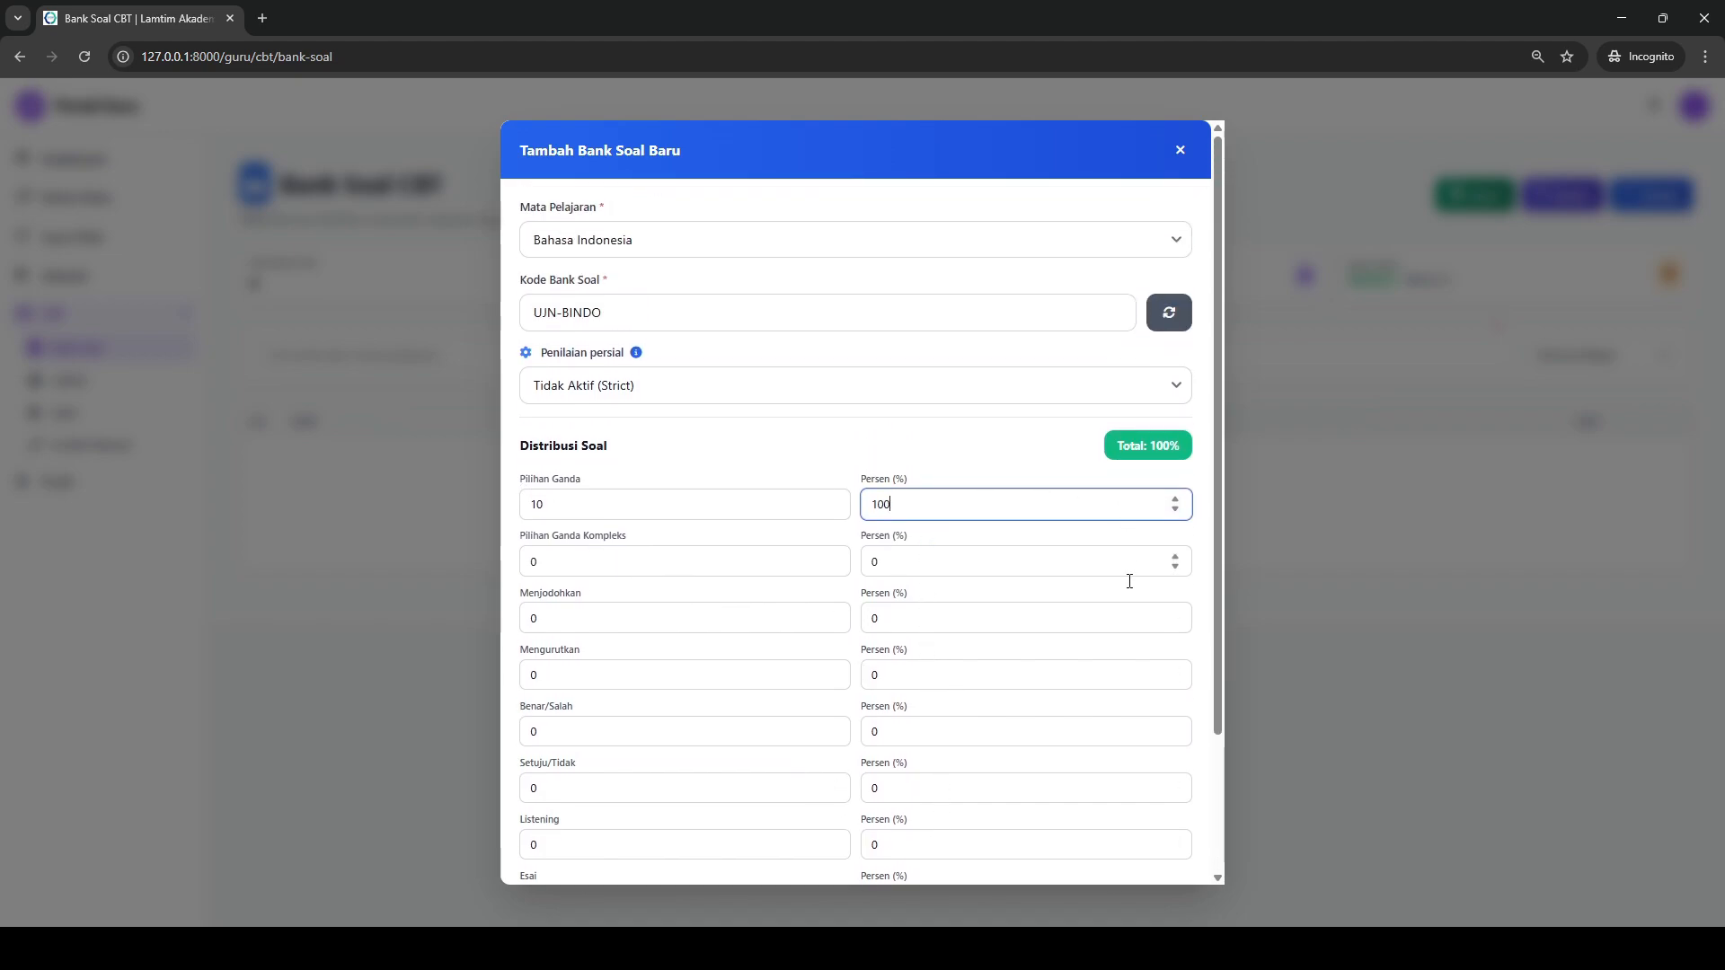
scroll(1129, 581, "down", 2)
left_click(1152, 848)
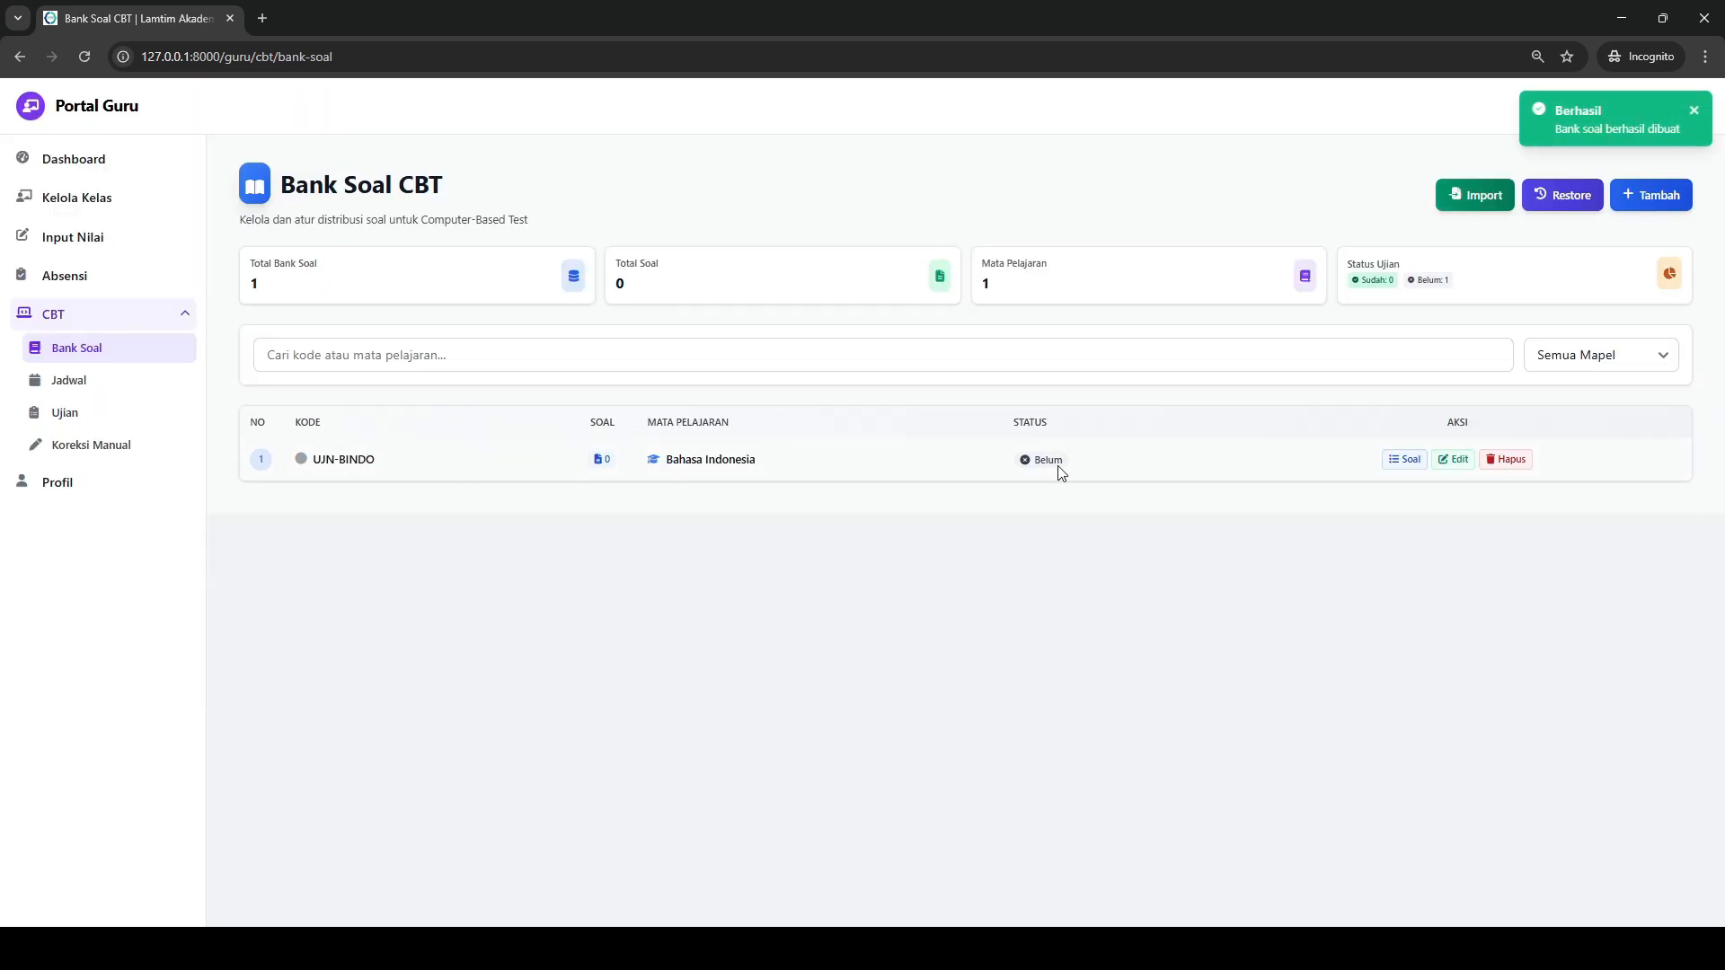
- Open the question list of the UJN-BINDO bank and view its Word file import form
left_click(1407, 465)
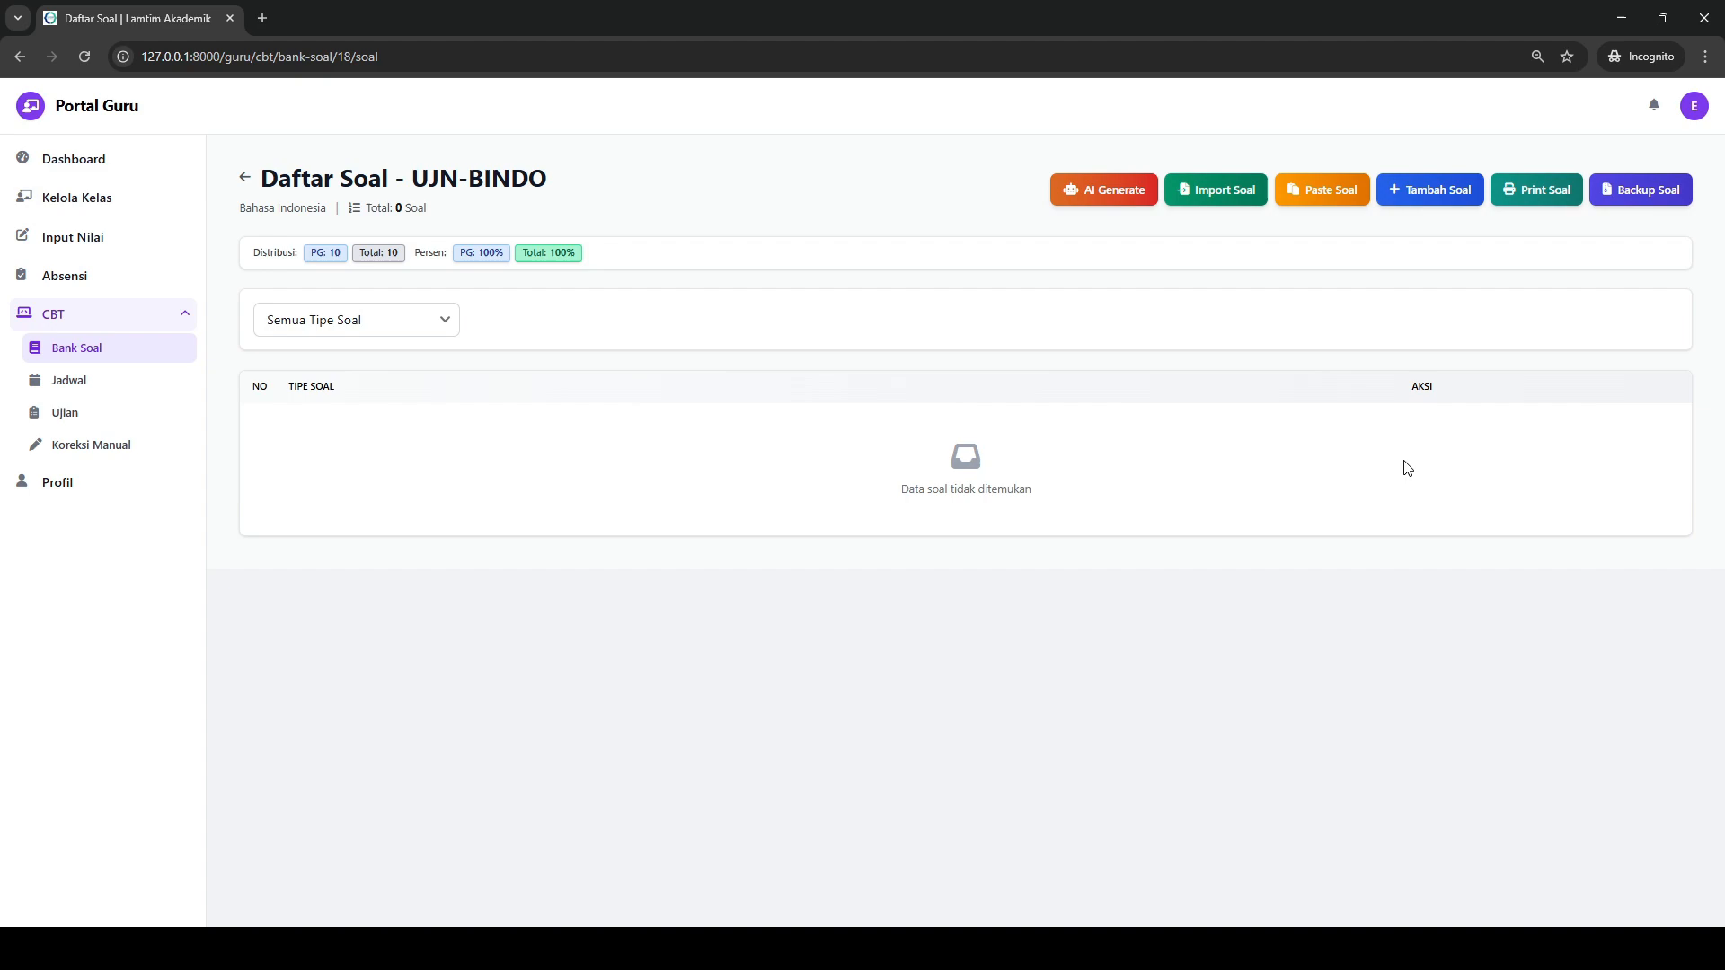
left_click(1233, 185)
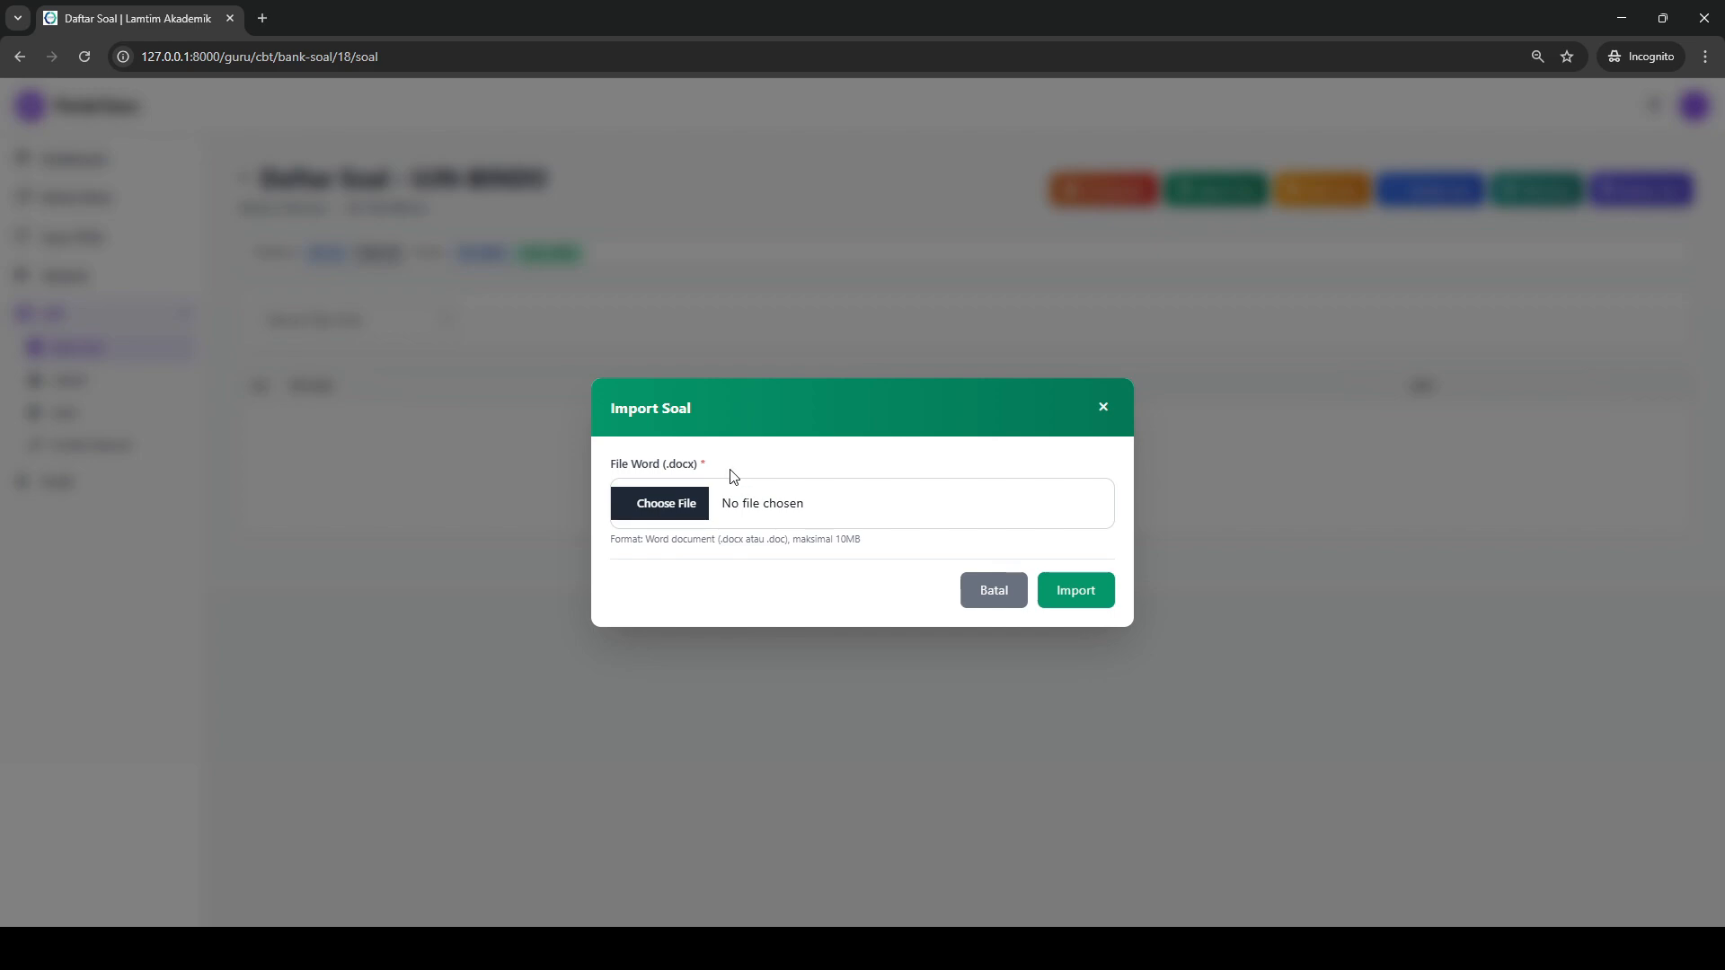
left_click(1104, 408)
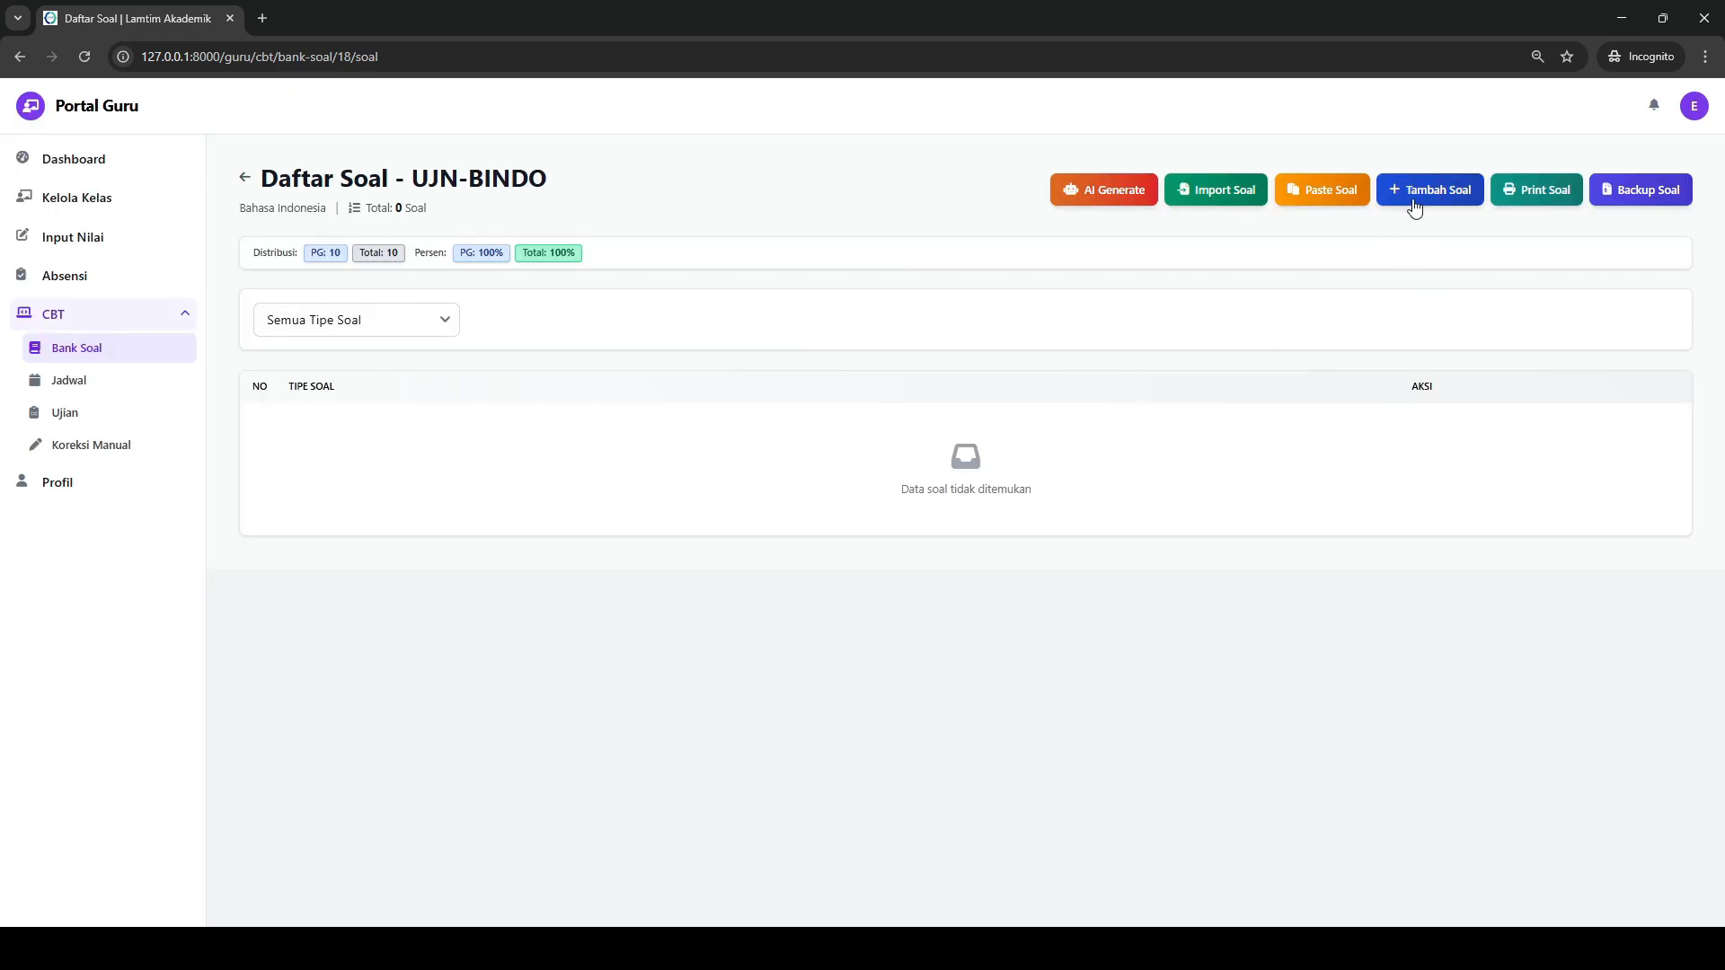
- Start a new question with the text "SOAL MANUAL" and the type Pilihan Ganda
left_click(1443, 195)
left_click(323, 443)
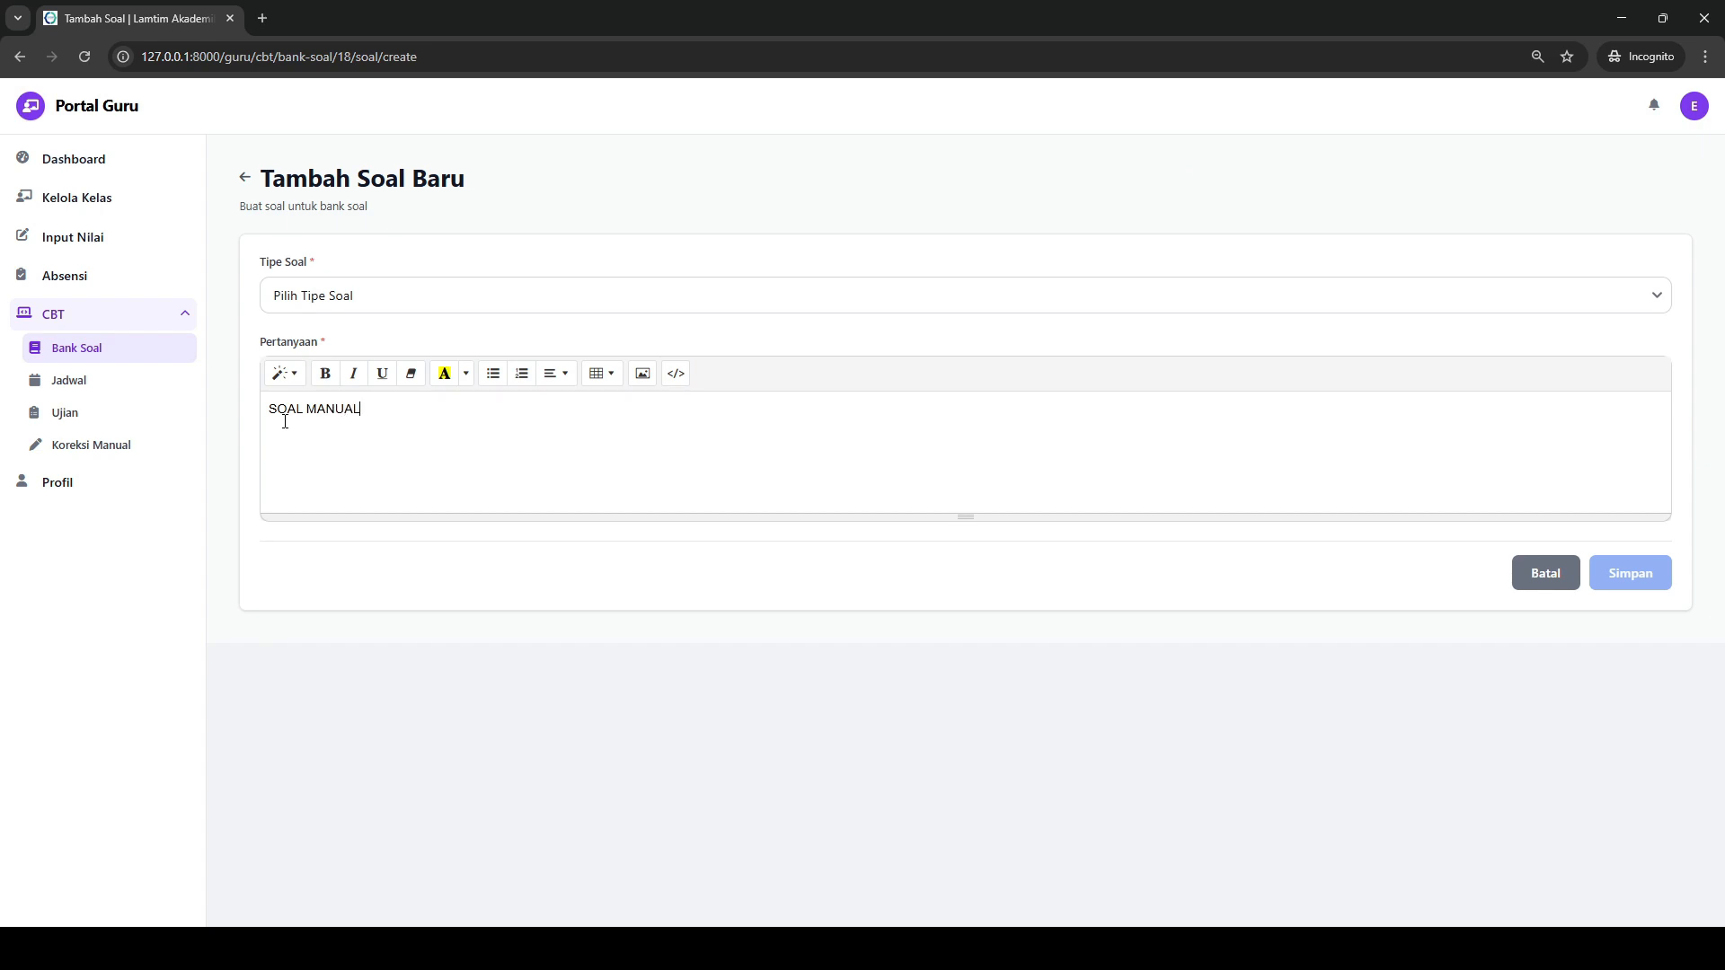
left_click(320, 290)
left_click(327, 354)
- Fill answer options A to D with a, b, c and d, mark option A as correct and save the question
scroll(331, 413, "down", 4)
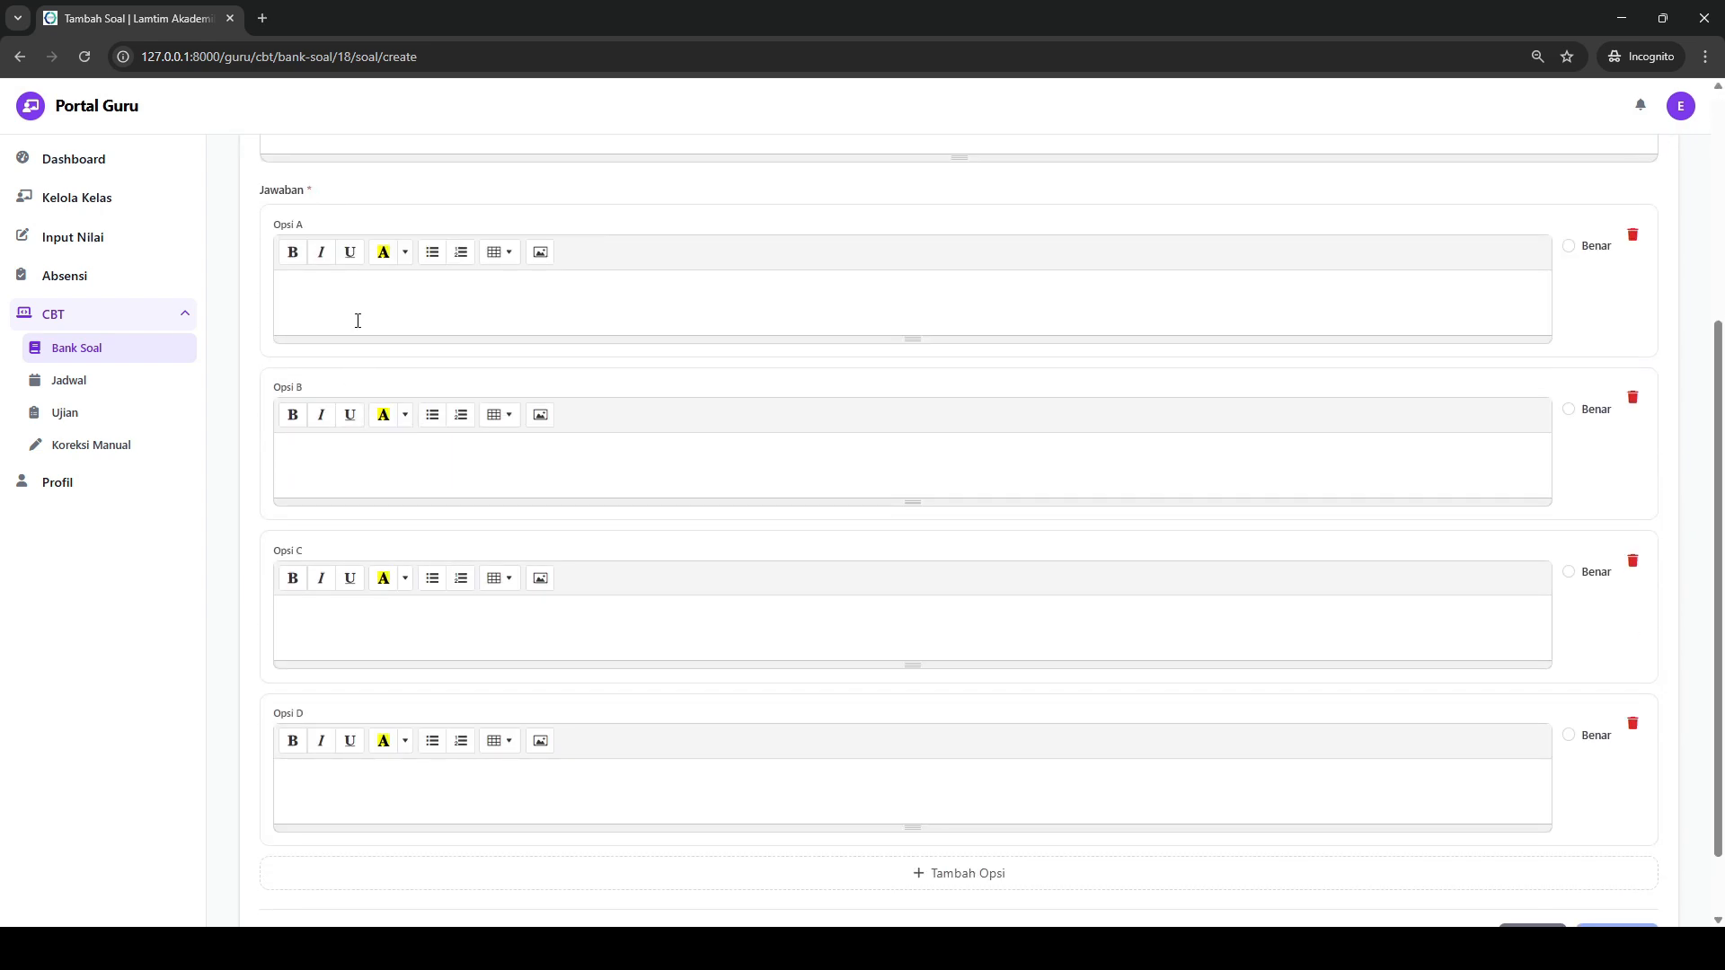
type("b")
left_click(362, 631)
type("c")
left_click(363, 780)
type("d")
left_click(1569, 246)
scroll(1502, 724, "down", 1)
left_click(1605, 867)
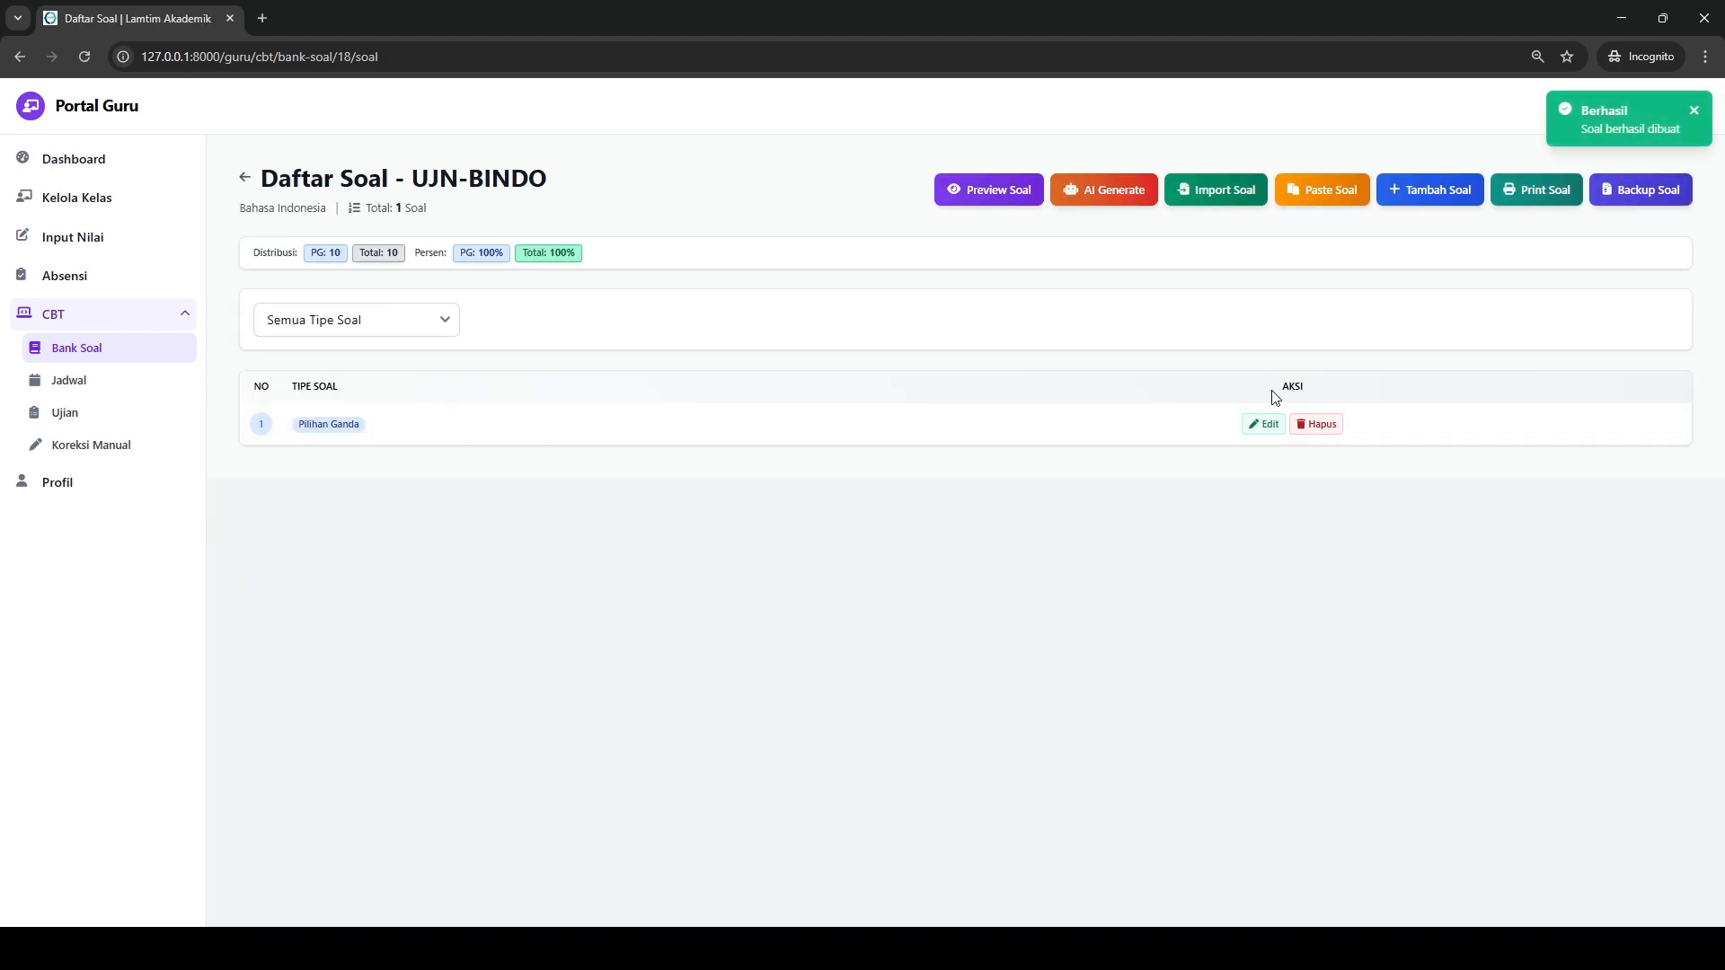
- Preview the manually created question, and look over the AI Generate Soal form from the question list
left_click(963, 189)
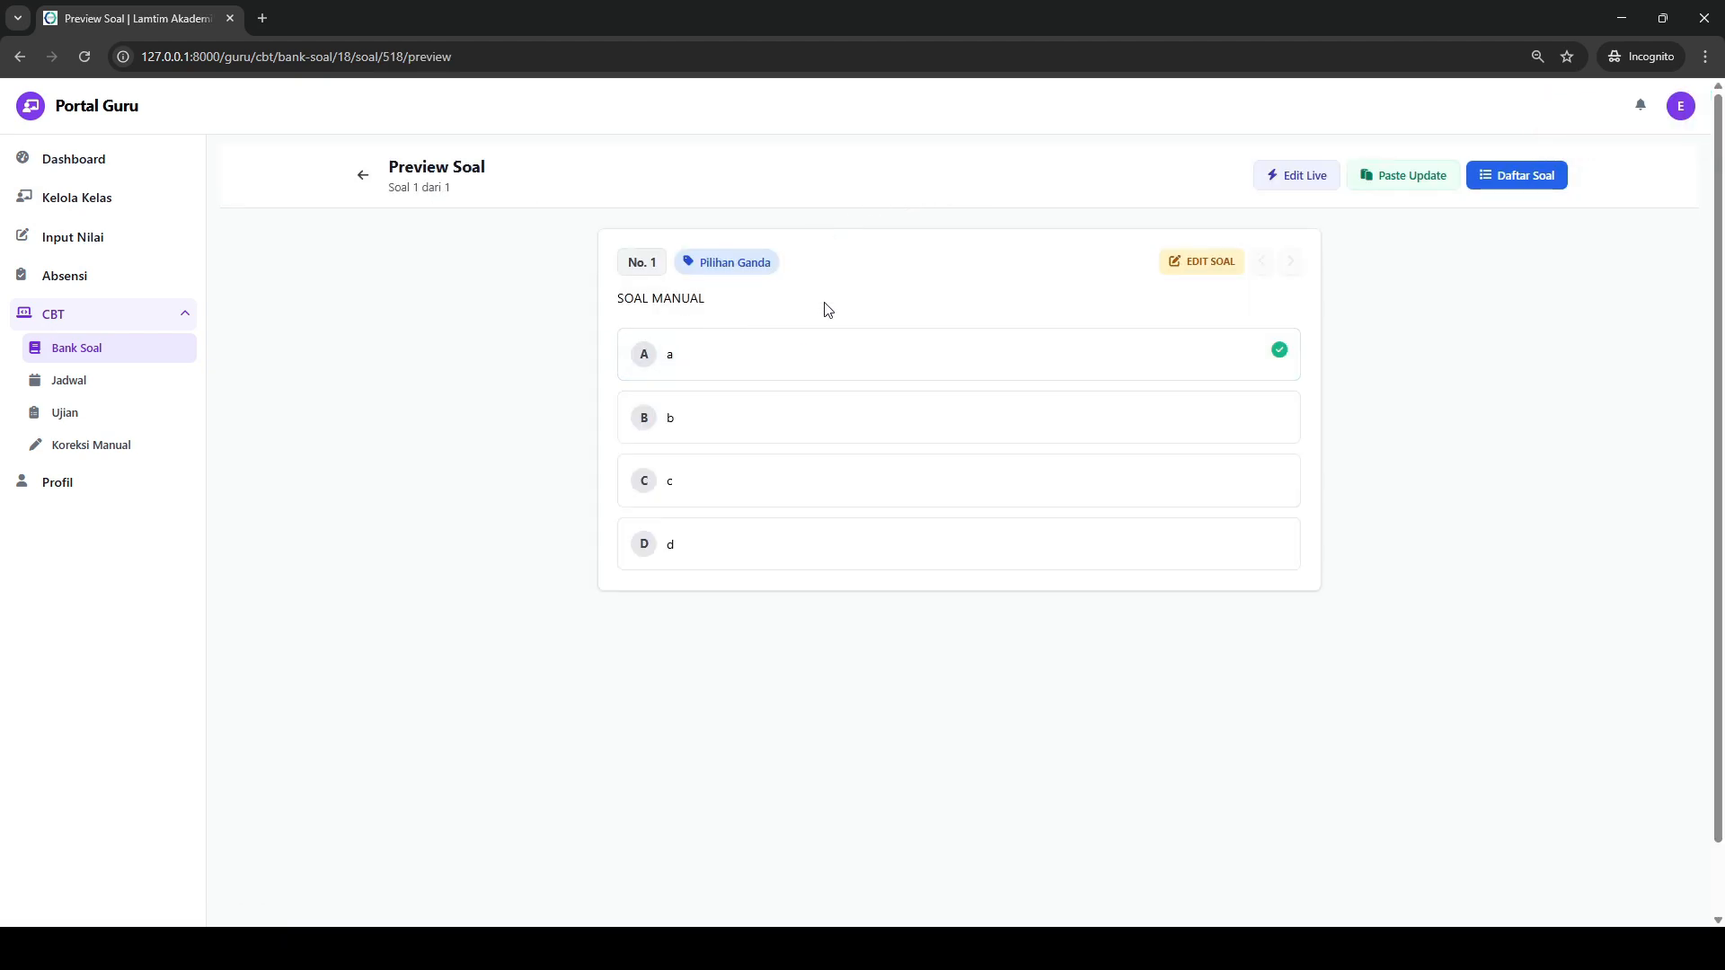
left_click(362, 176)
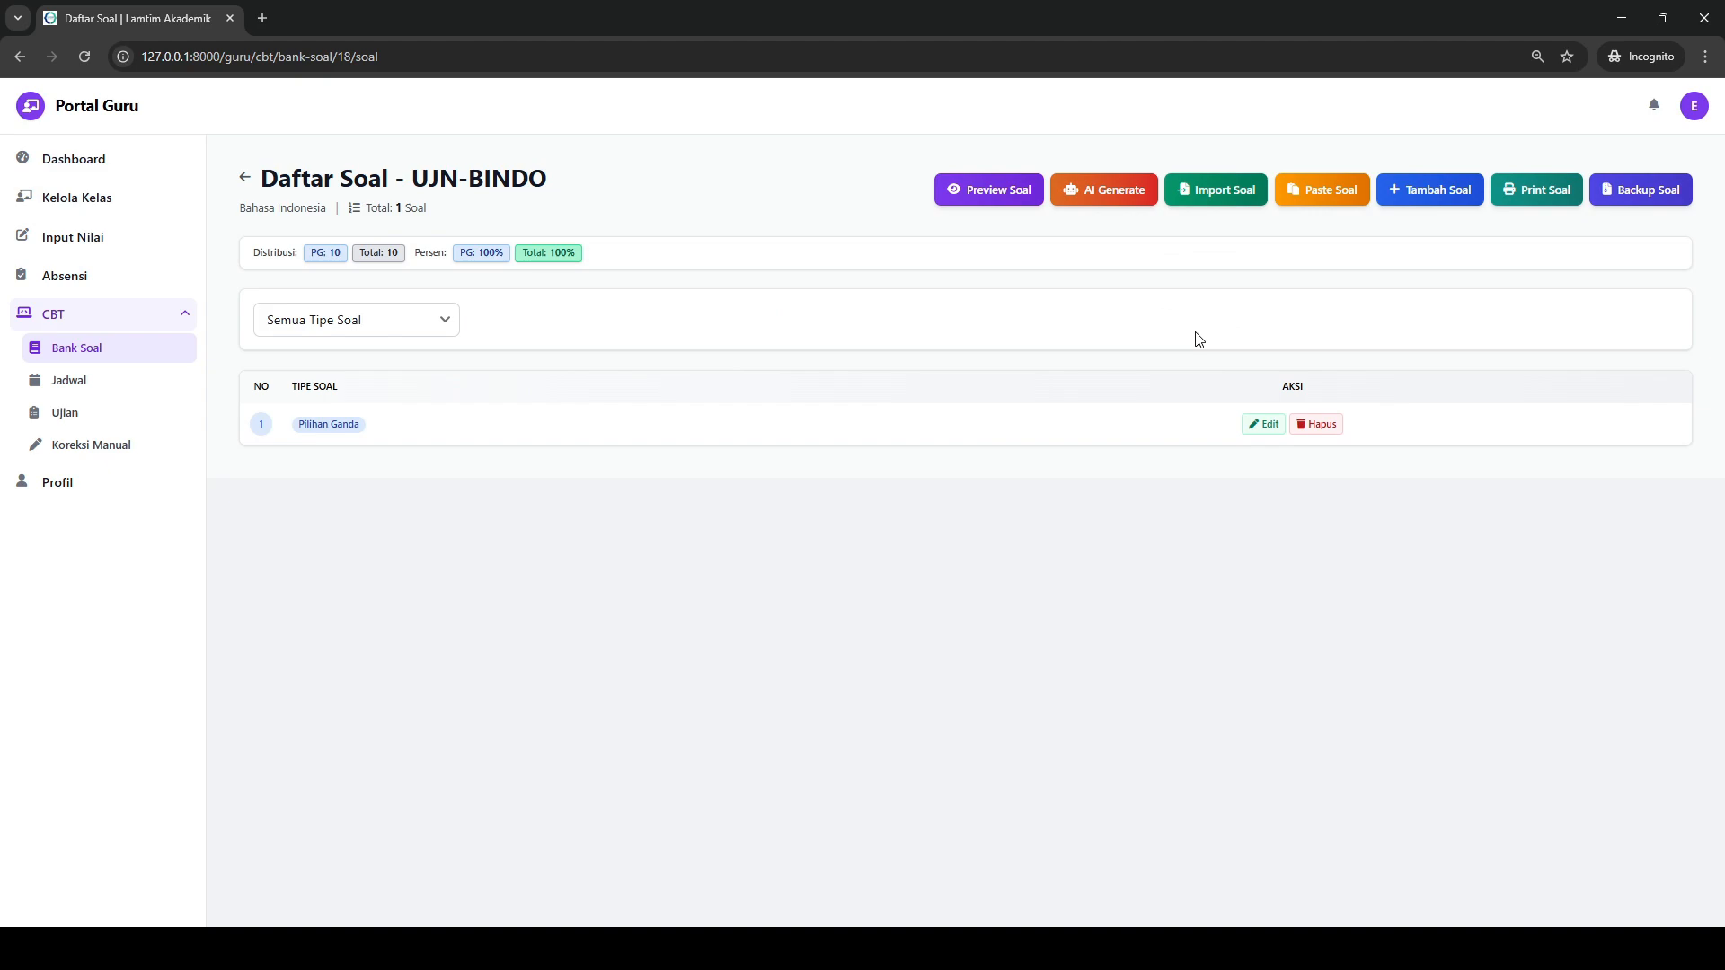
left_click(1100, 198)
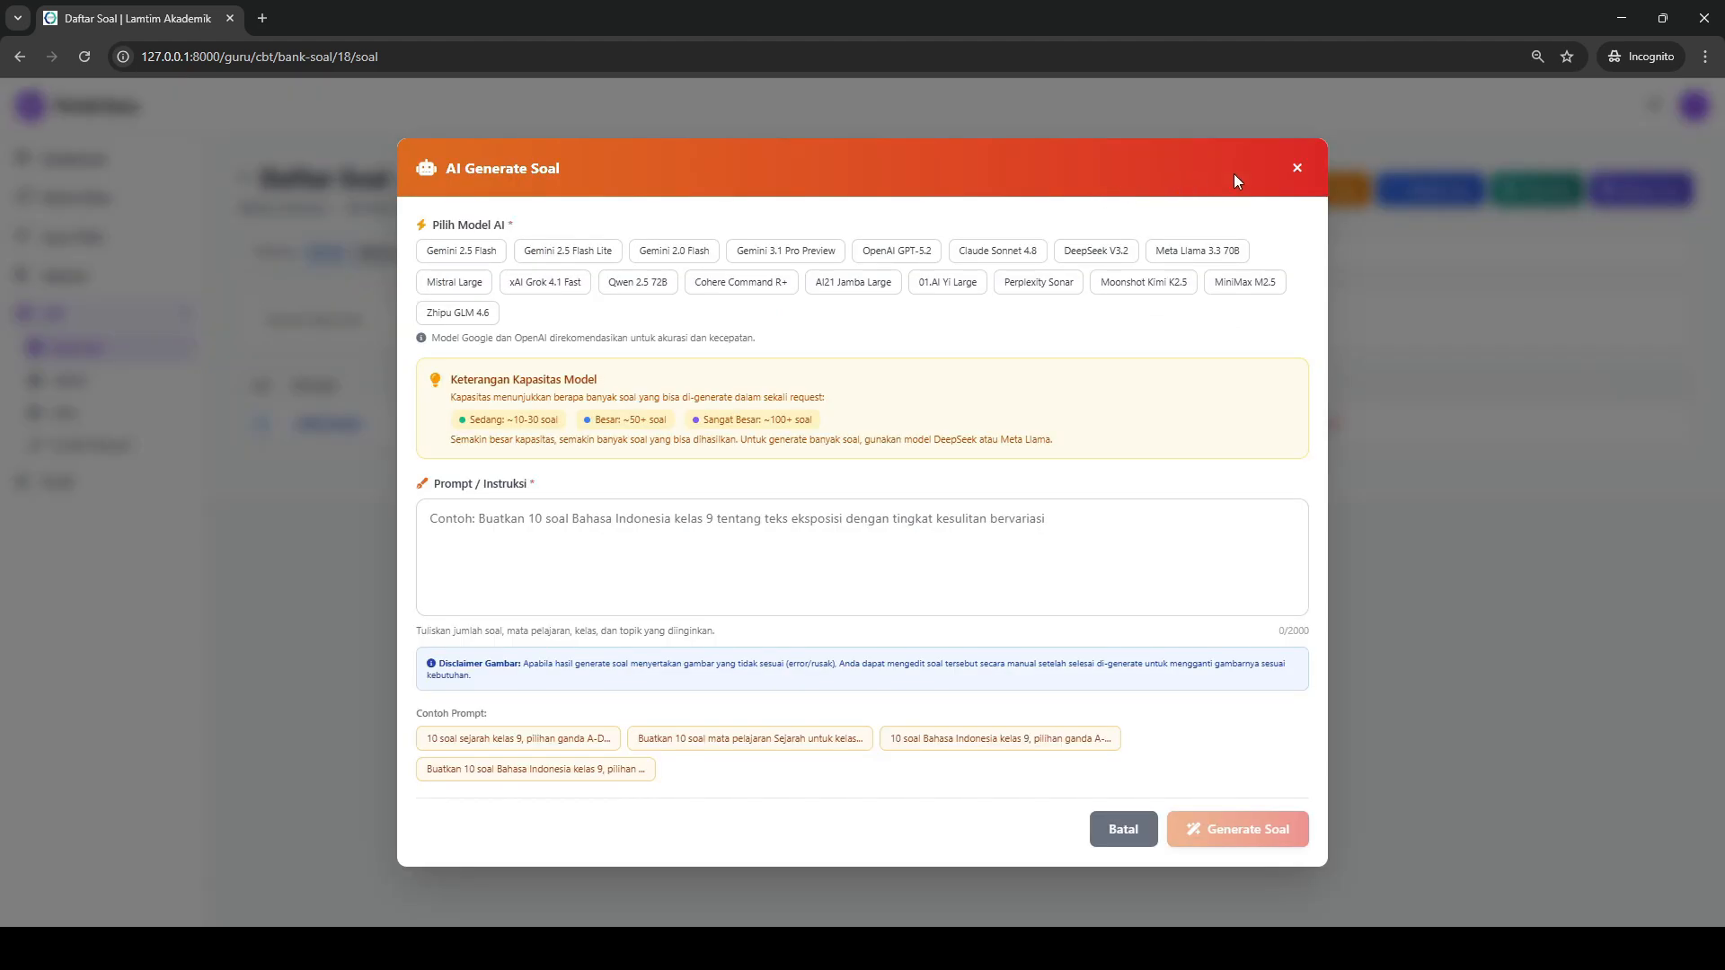
left_click(1299, 168)
- Set up AI question generation with the Gemini 2.5 Flash model and the example prompt "10 soal sejarah kelas 9, pilihan ganda A-D"
left_click(1101, 192)
left_click(555, 554)
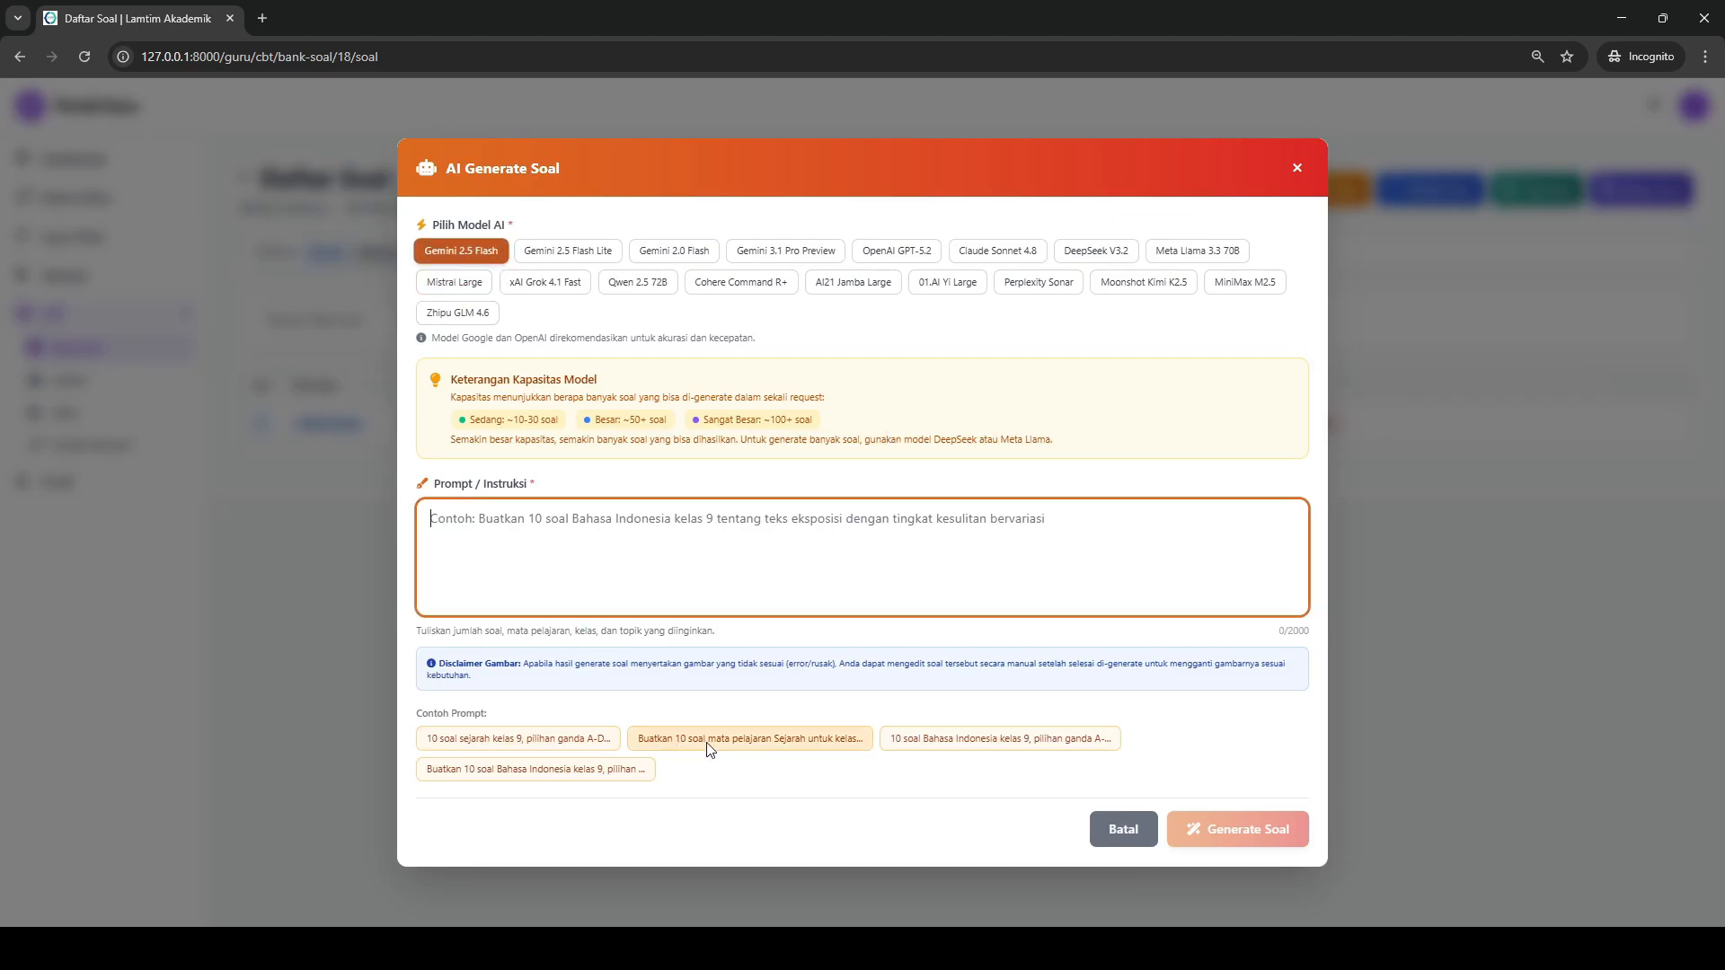
left_click(774, 742)
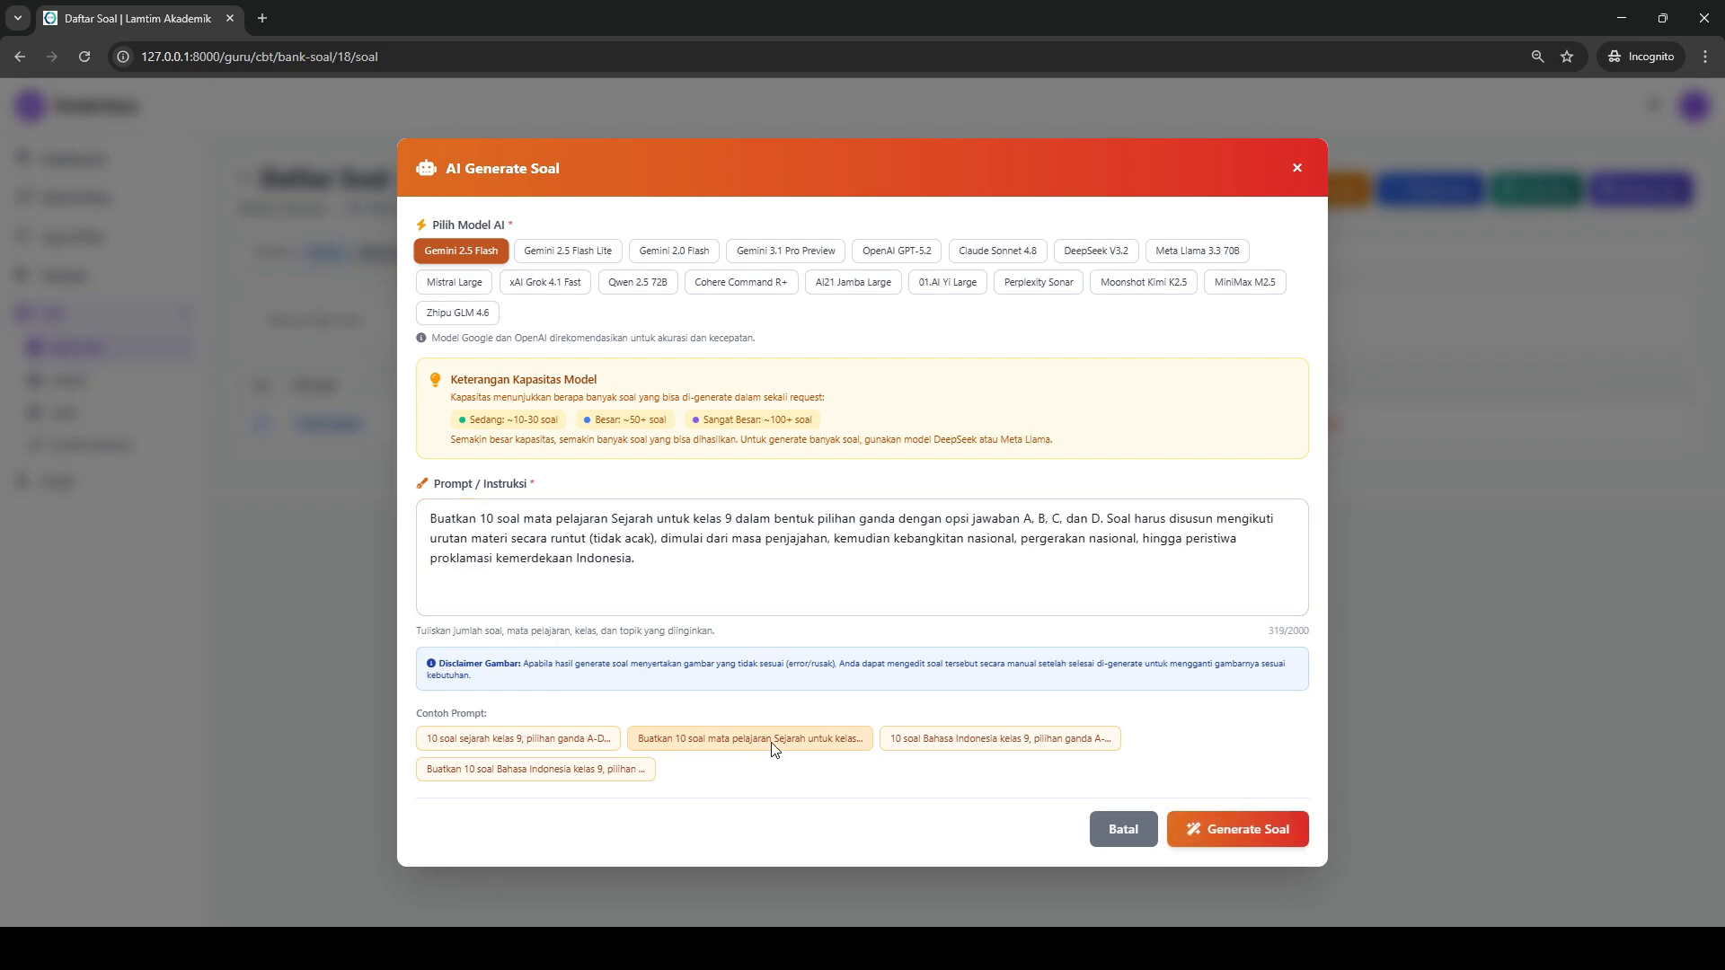
left_click(906, 742)
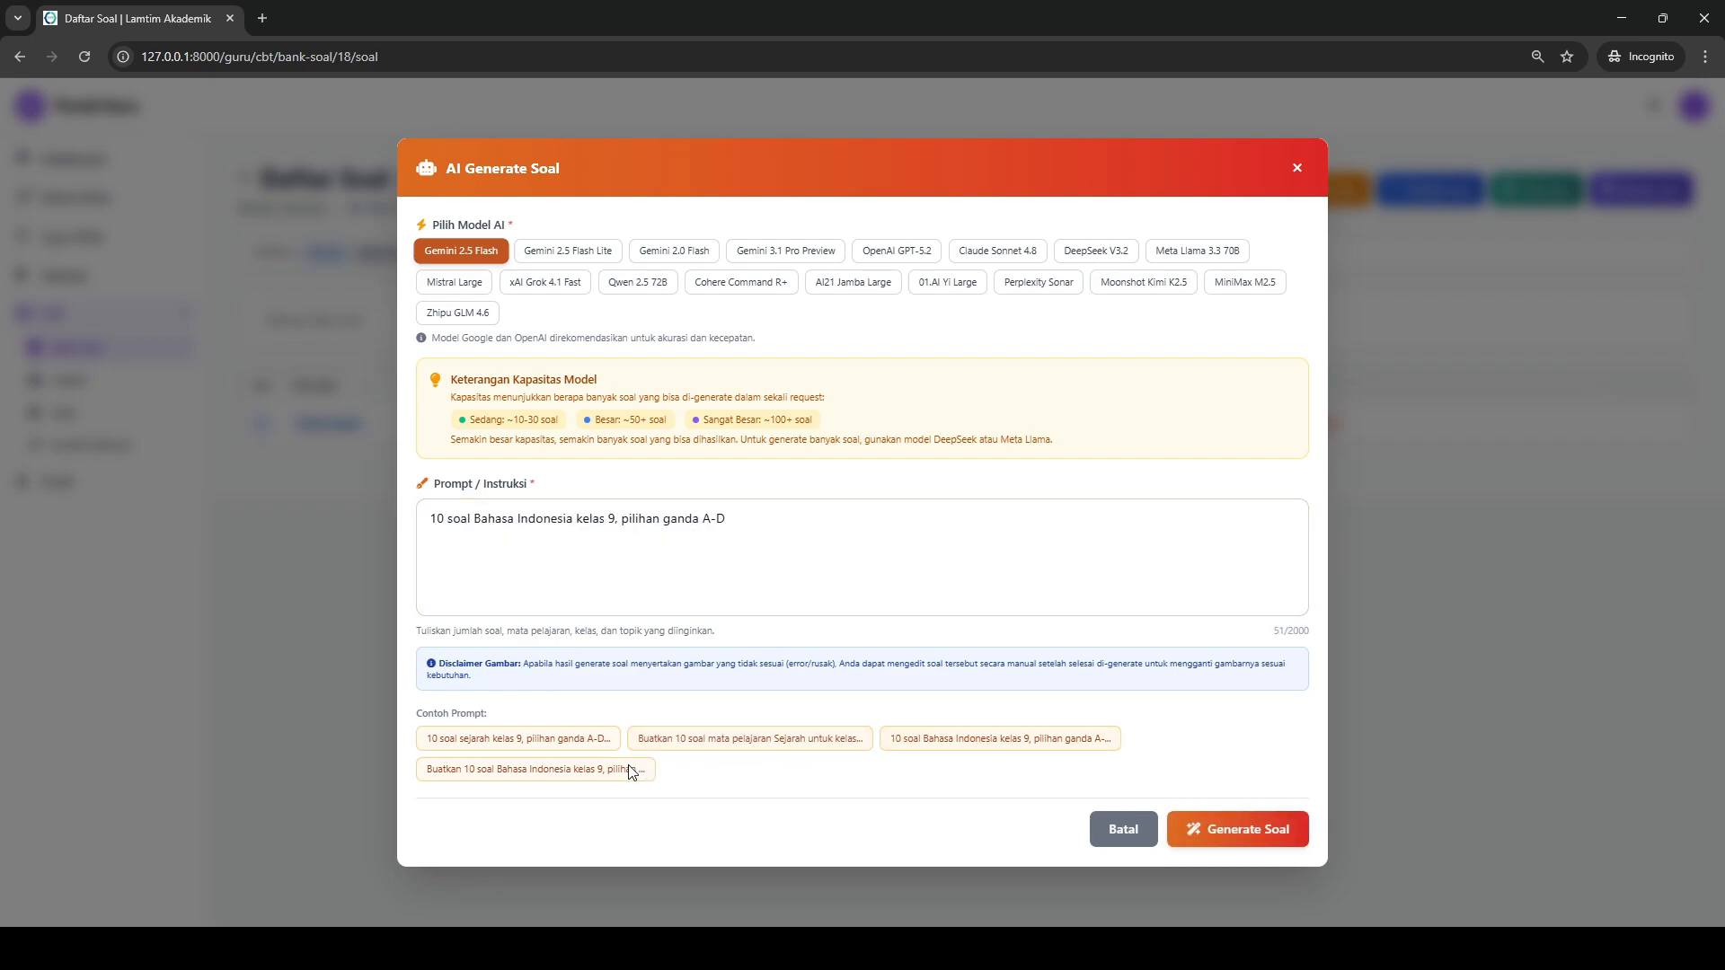
left_click(606, 768)
left_click(597, 748)
- Change the question count in the prompt to 2, generate the questions and close the AI form
left_click(447, 520)
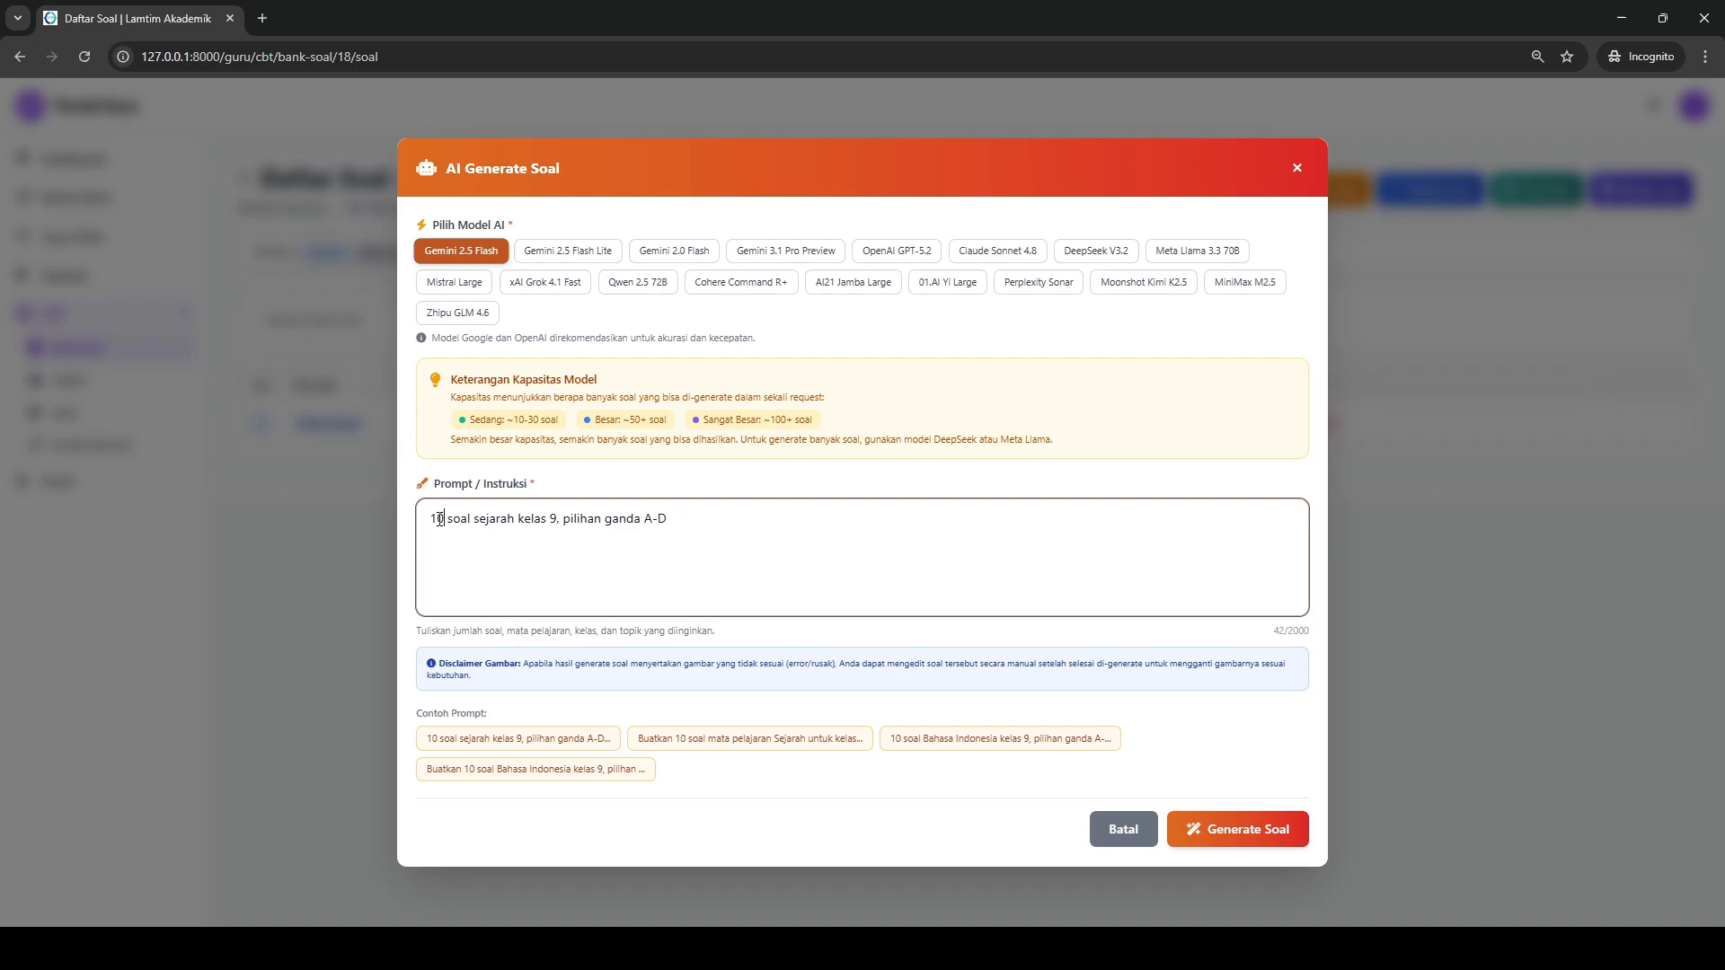
left_click_drag(447, 519, 426, 520)
type("2")
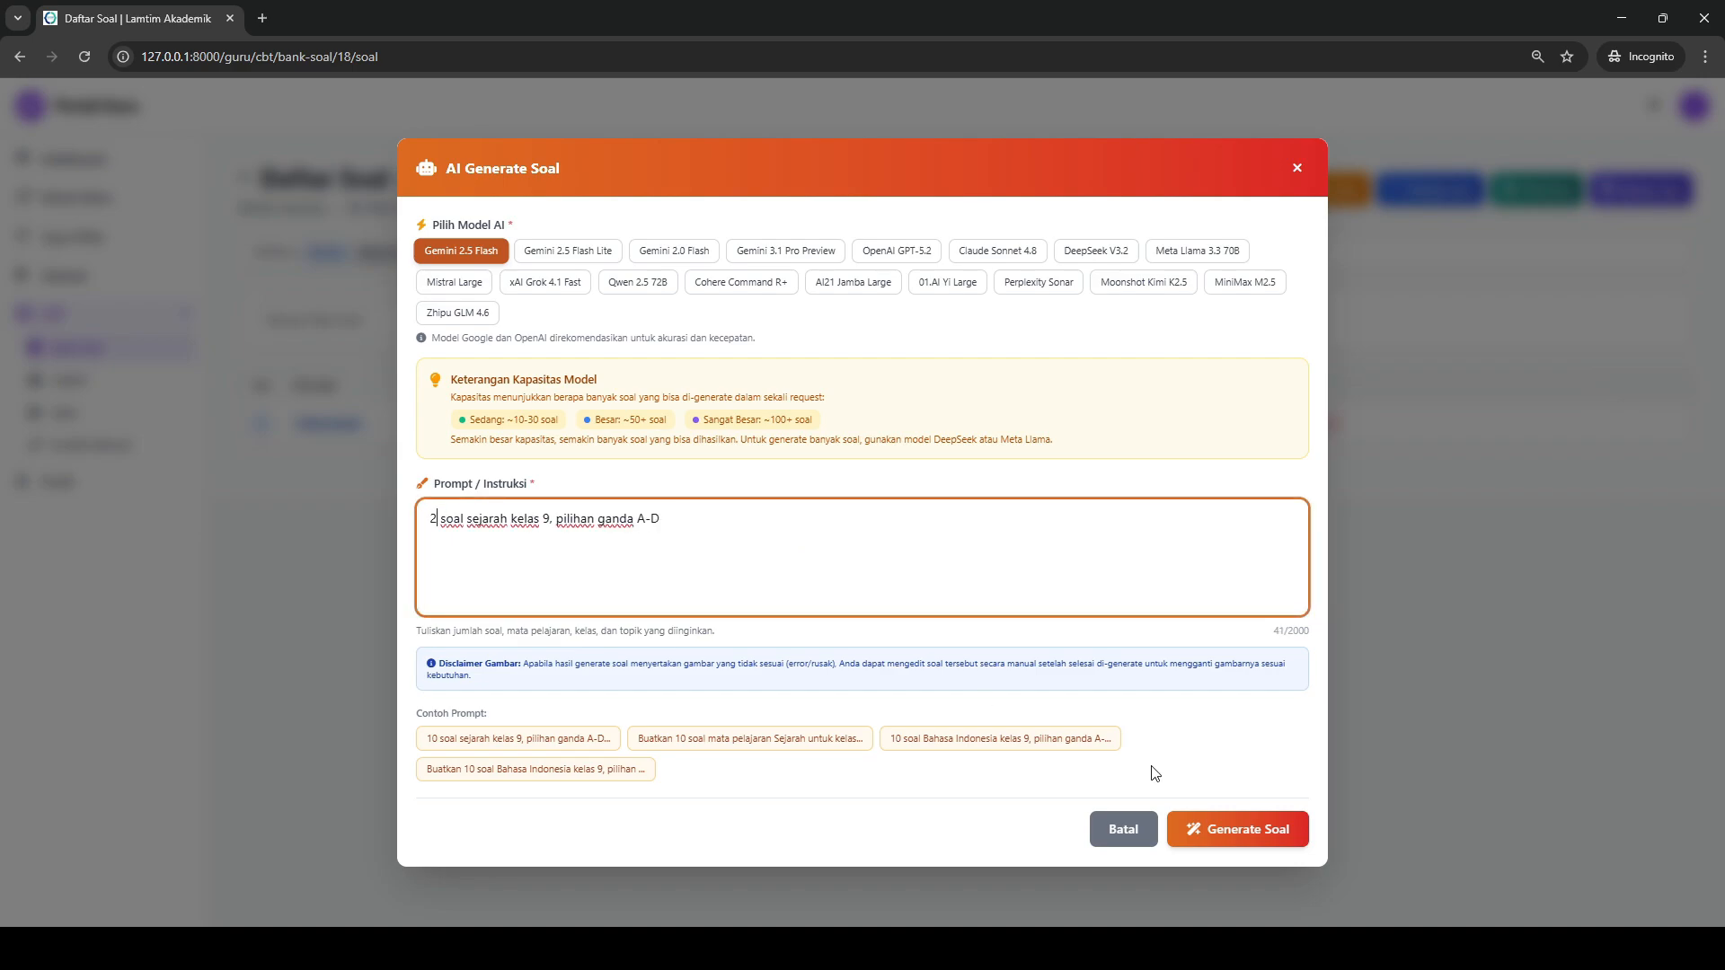
left_click(1260, 832)
scroll(1078, 631, "down", 1)
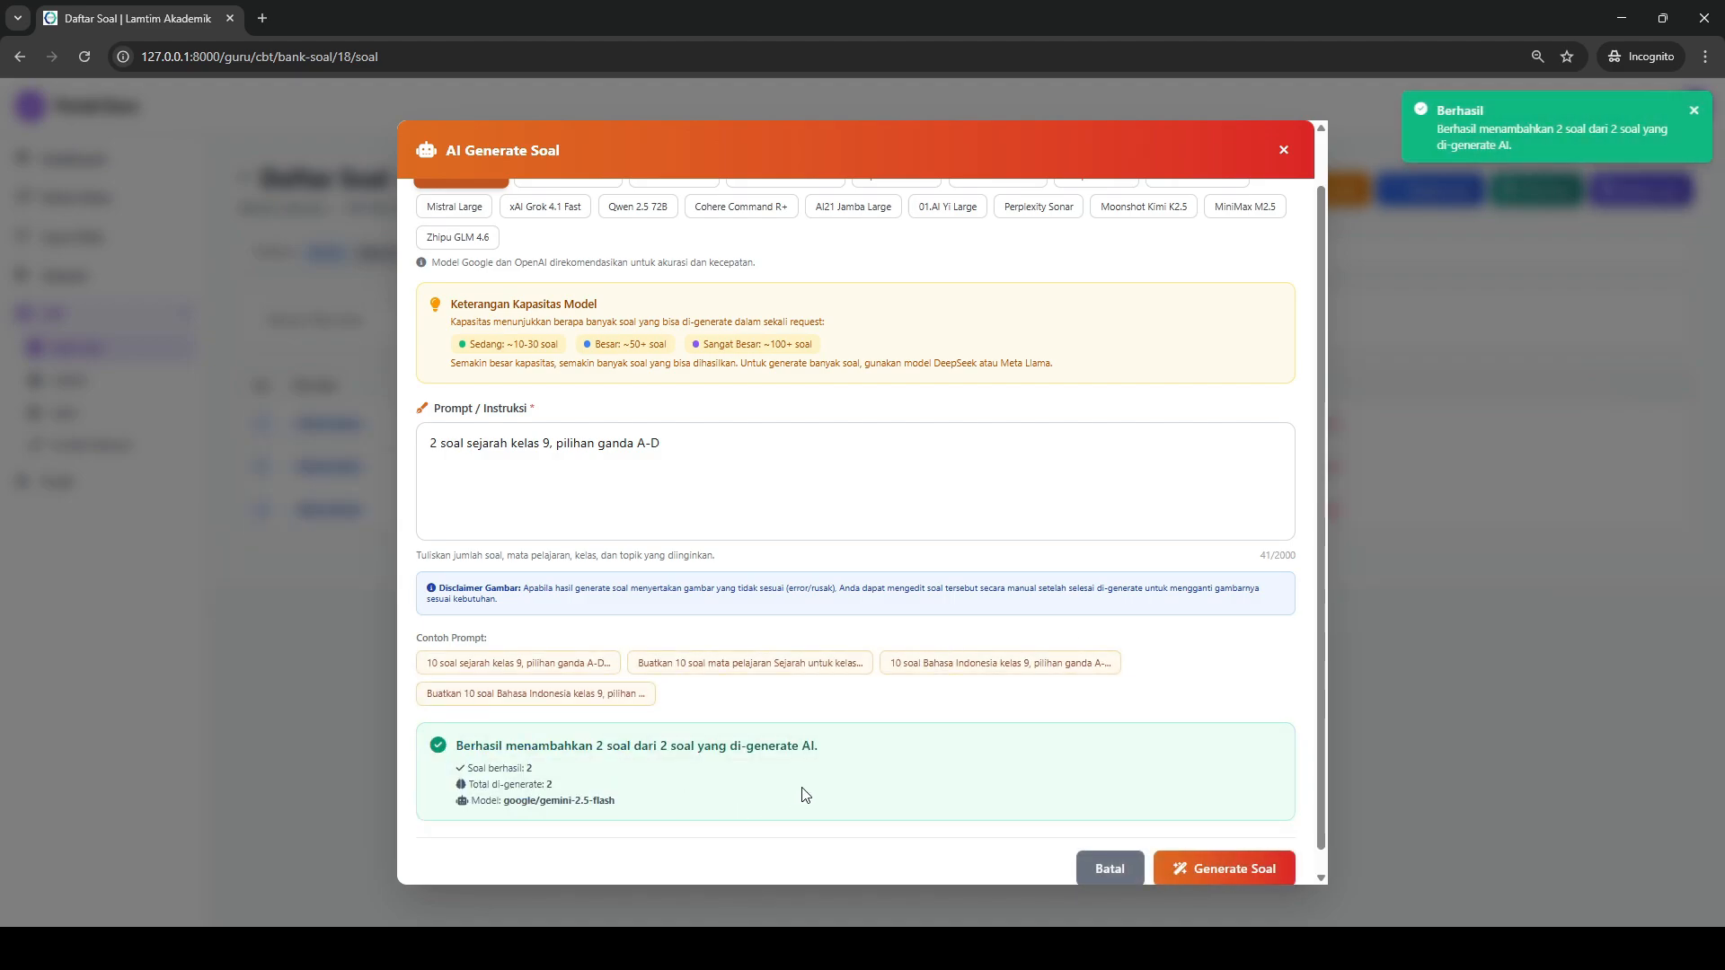
left_click(1098, 861)
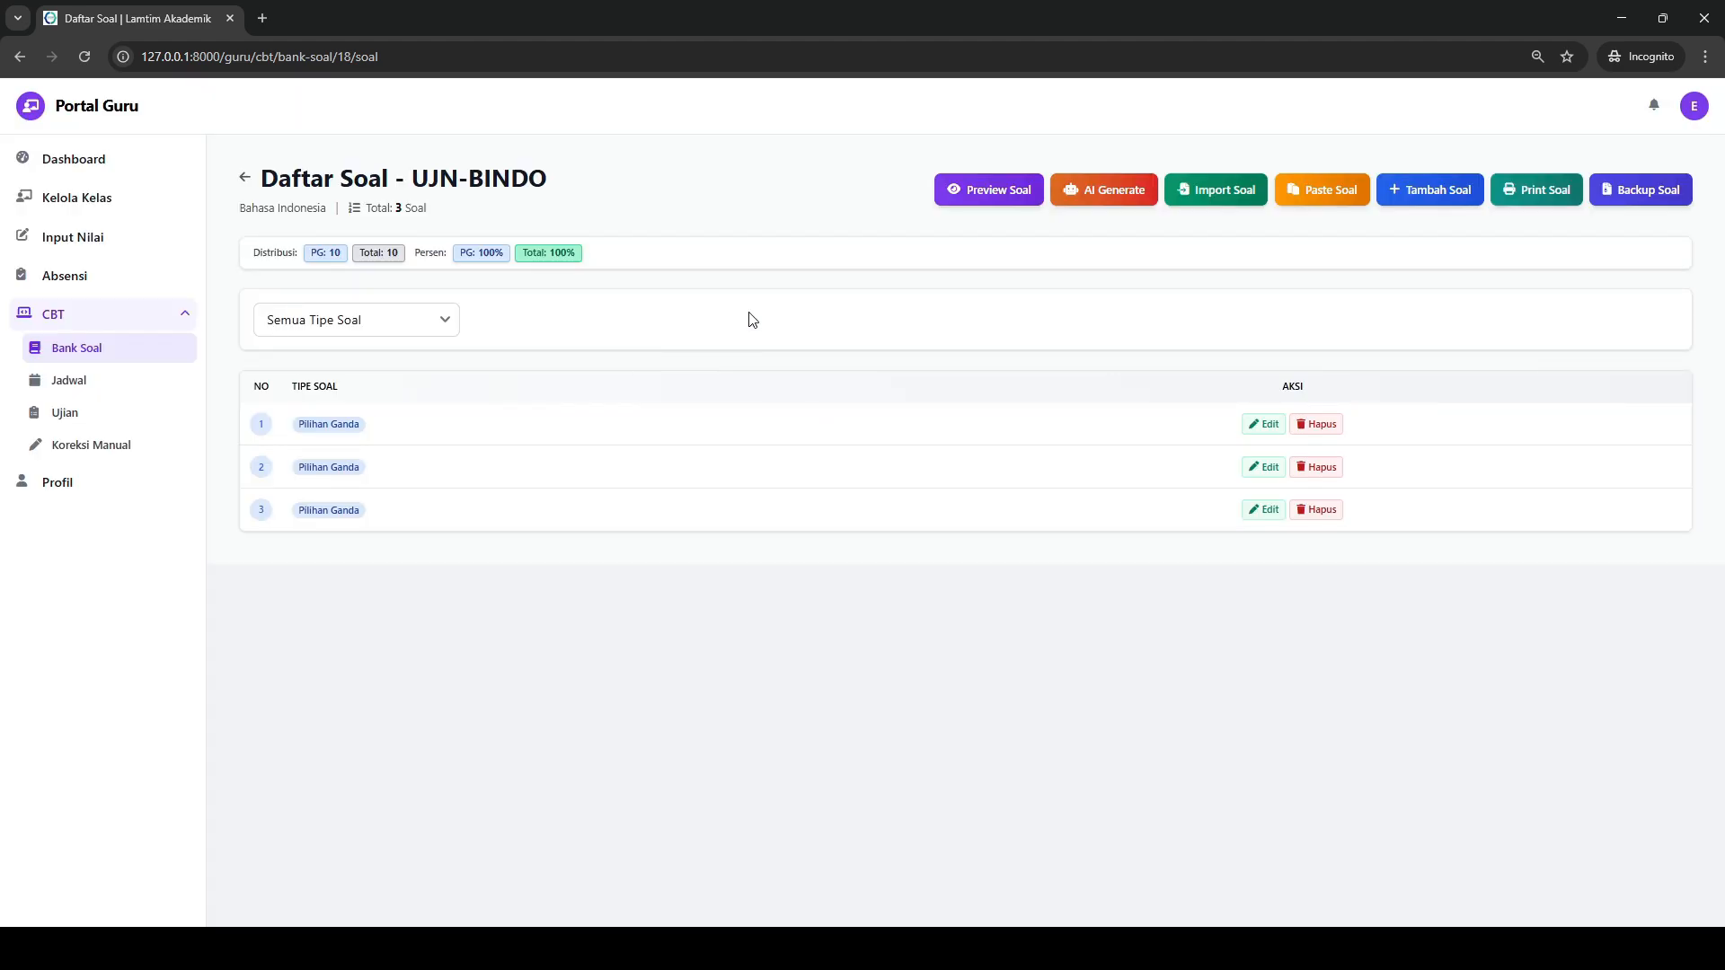
- Preview all questions in the bank one by one, reading the manual question and the AI-generated ones
left_click(988, 189)
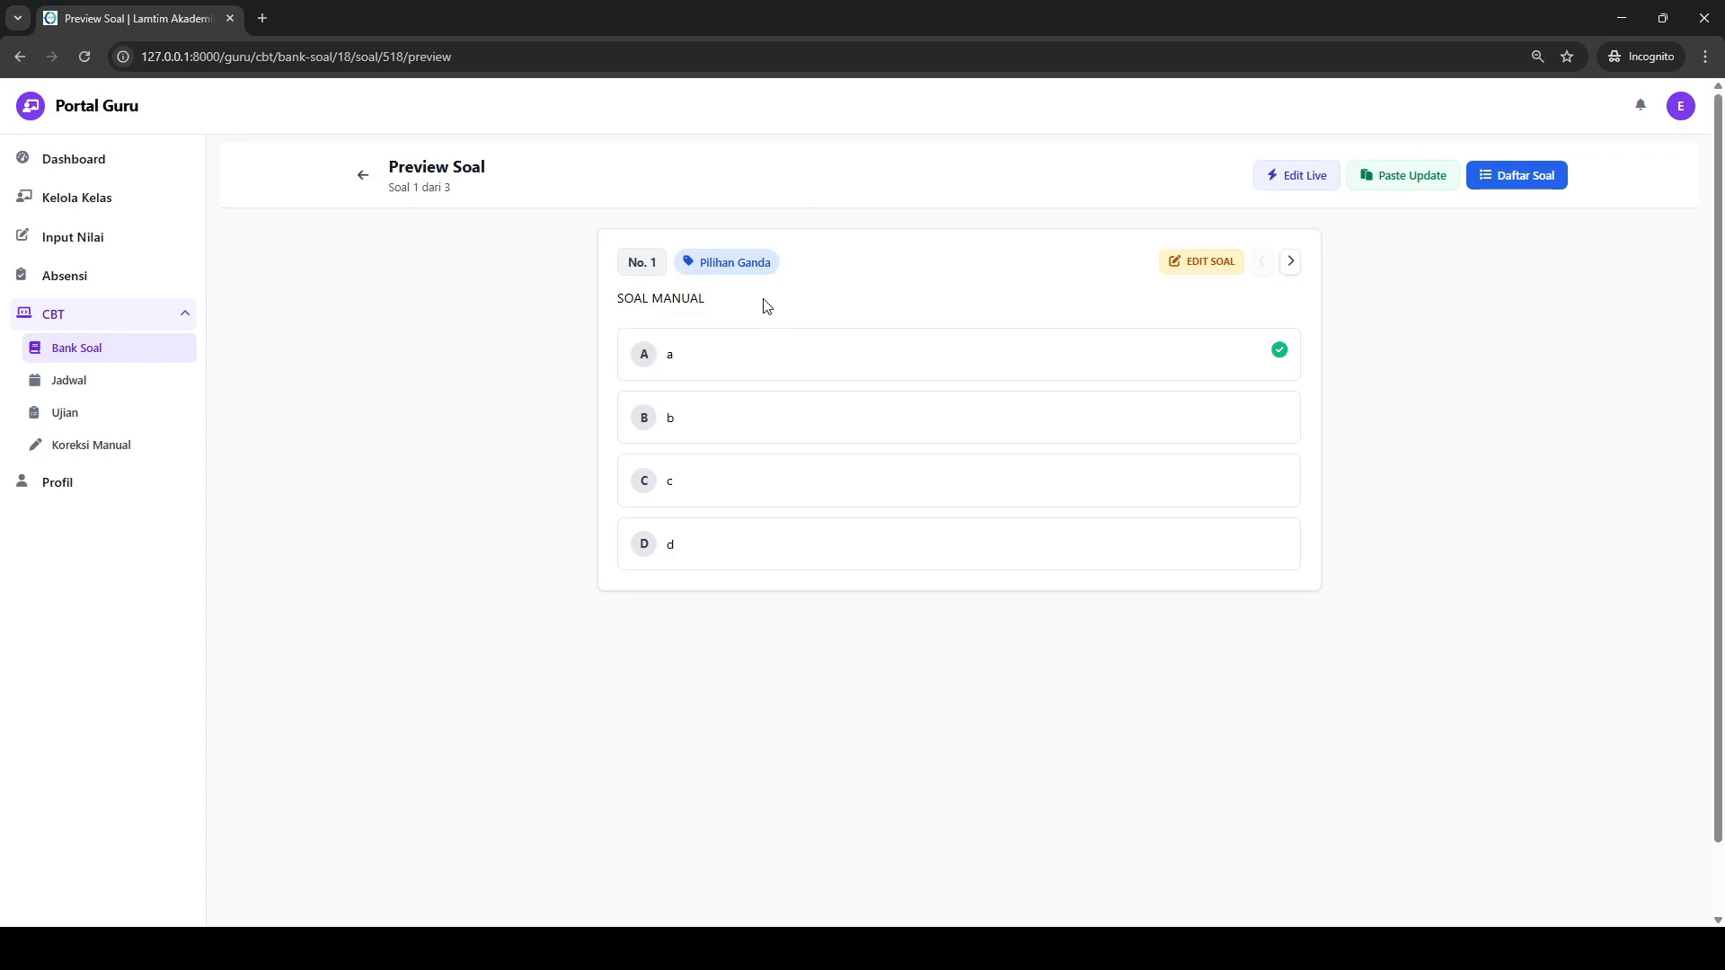
left_click_drag(769, 301, 602, 303)
left_click(1290, 261)
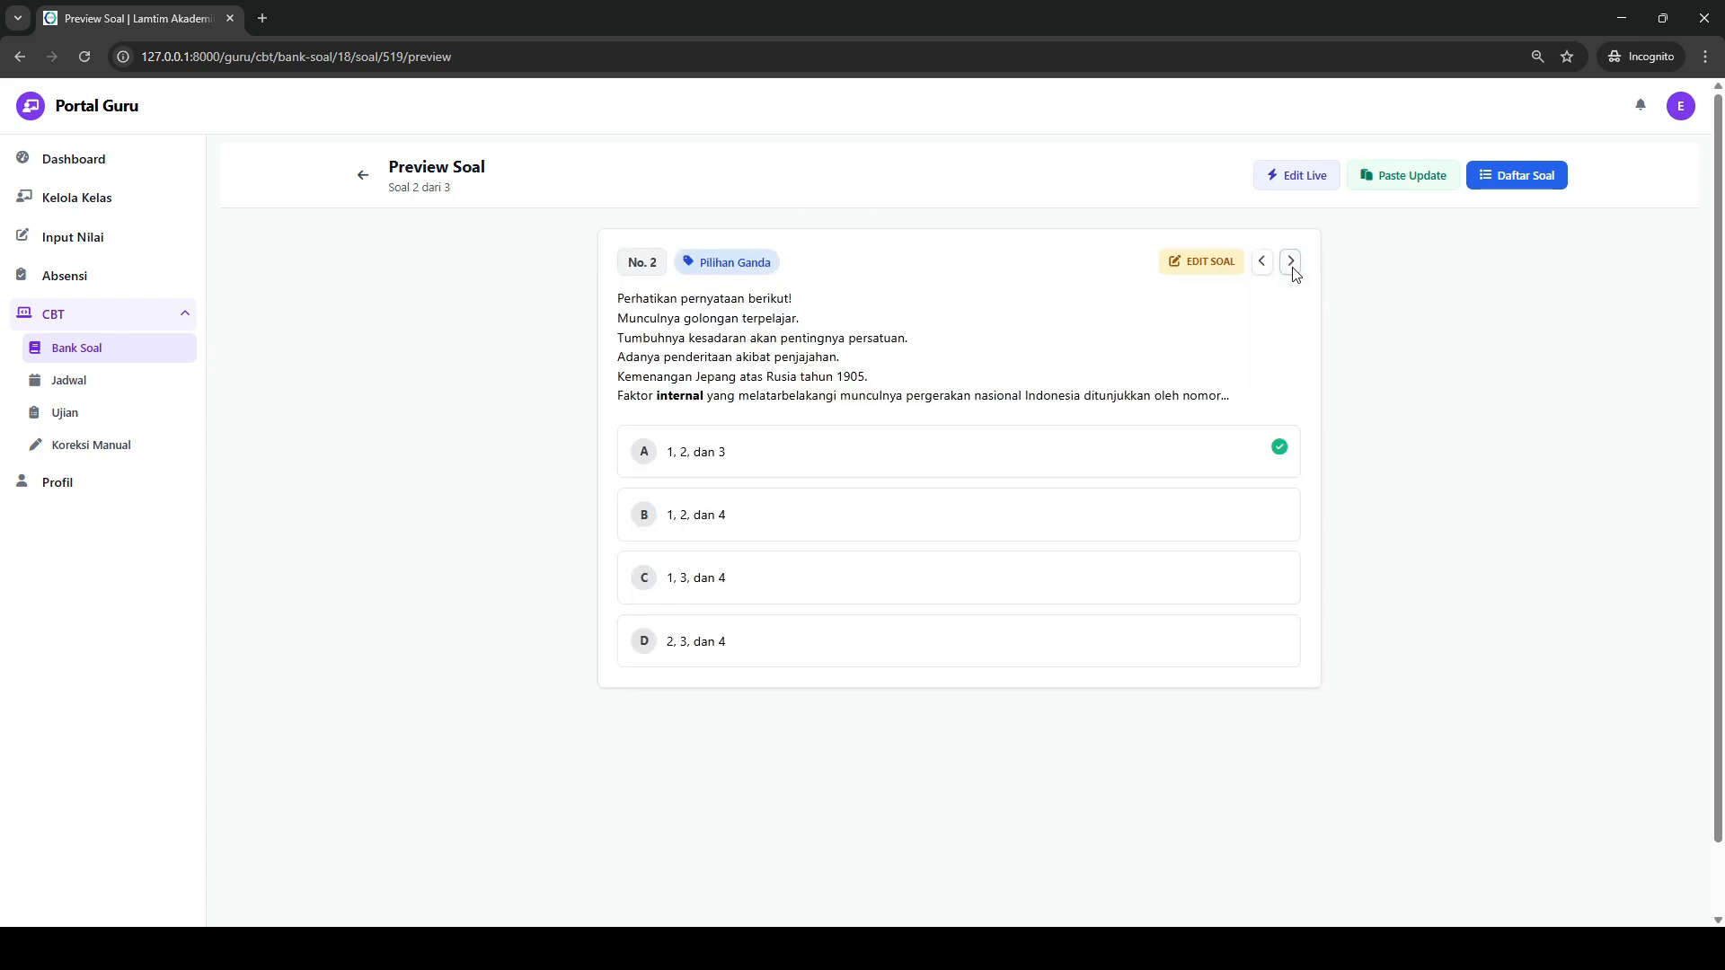
left_click_drag(1221, 402, 624, 298)
left_click(1291, 261)
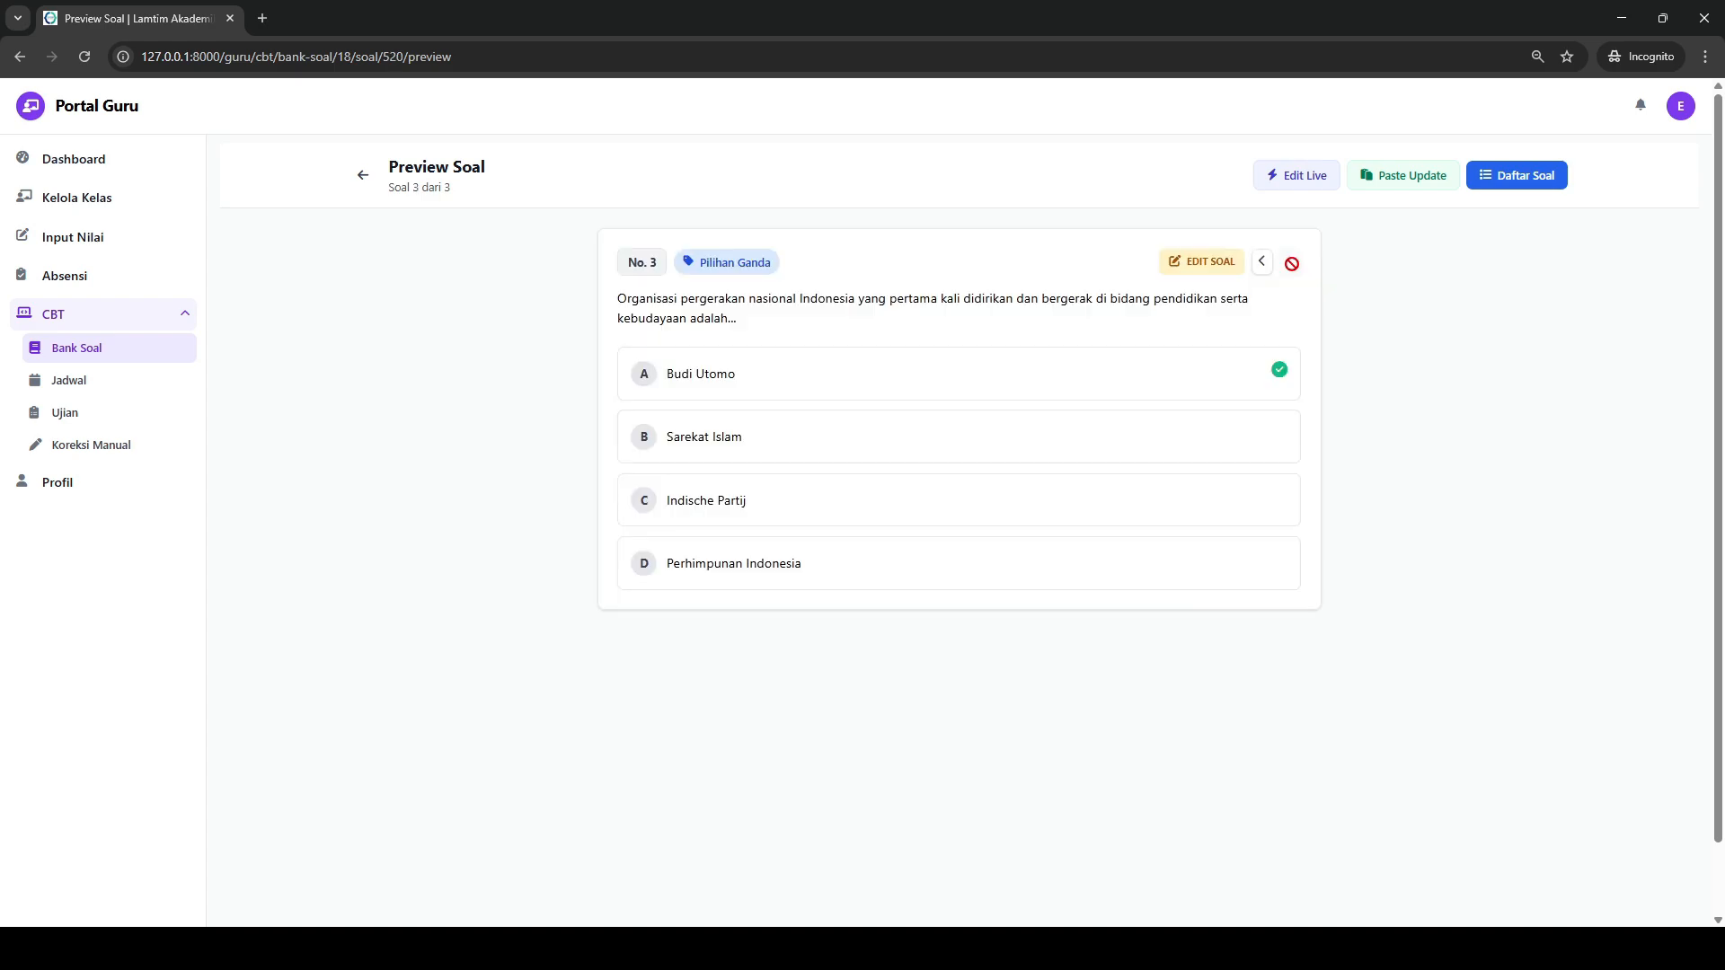
left_click_drag(733, 320, 622, 299)
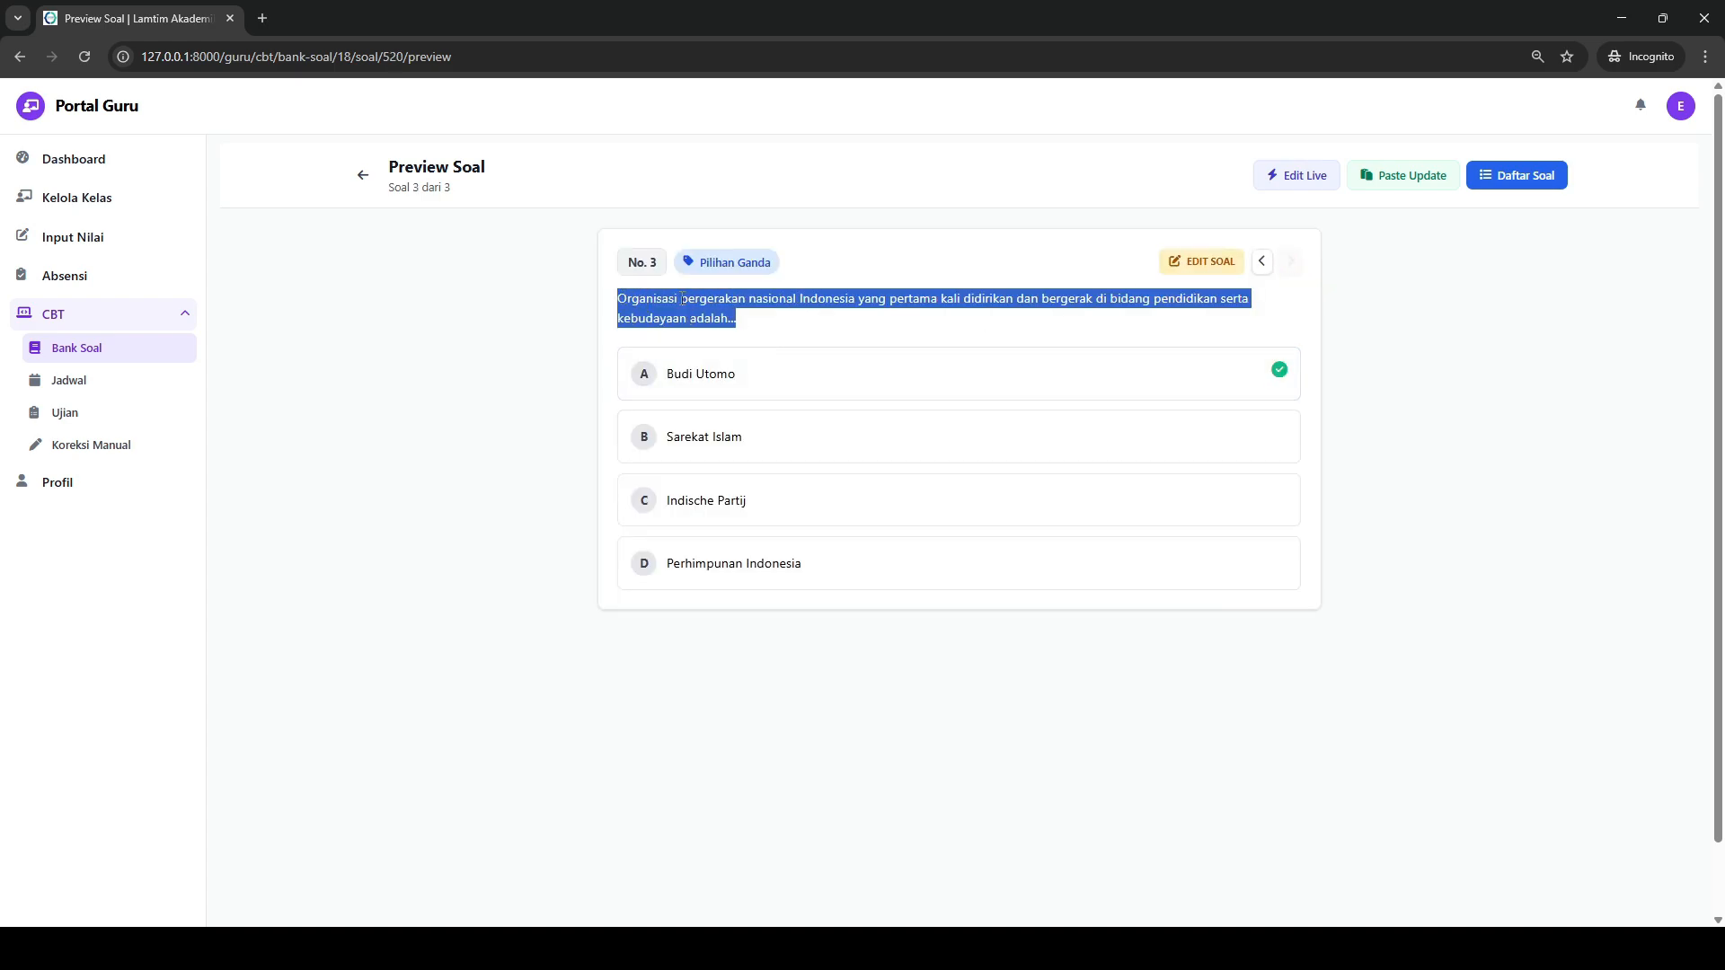
- Return to the question list, switch to the Word document SOAL US SENI BUDAYA FIX.docx and copy questions 5 and 6 with the picture
left_click(363, 176)
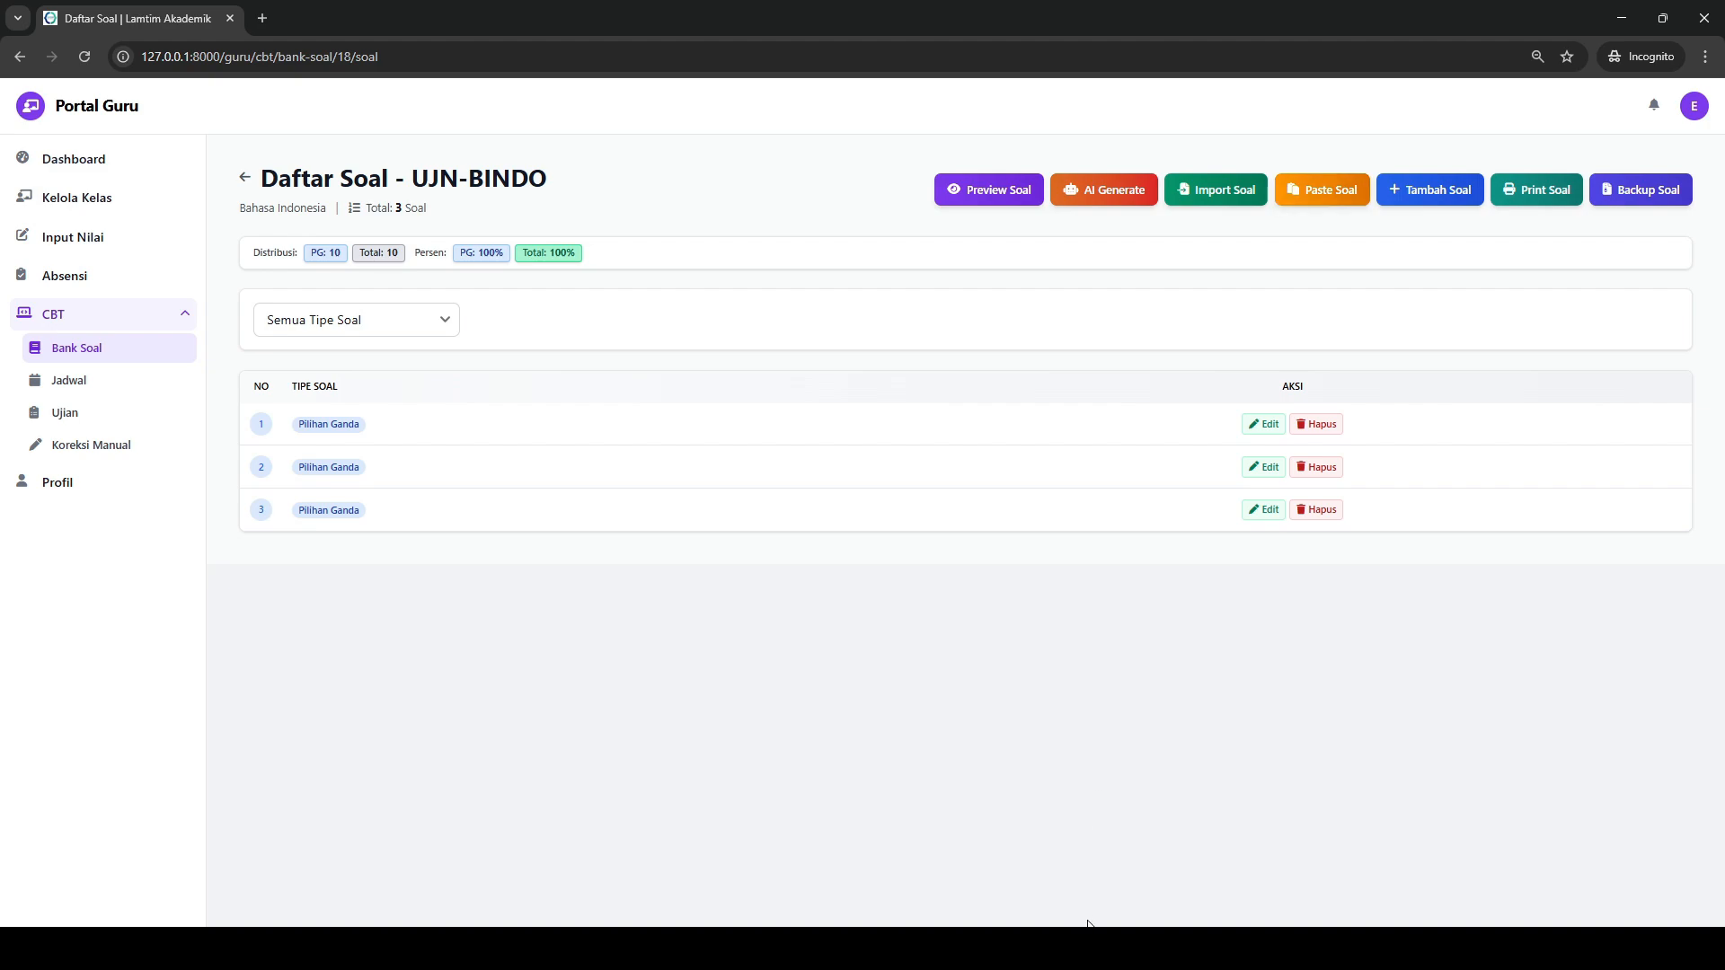
left_click(1086, 949)
scroll(699, 398, "up", 2)
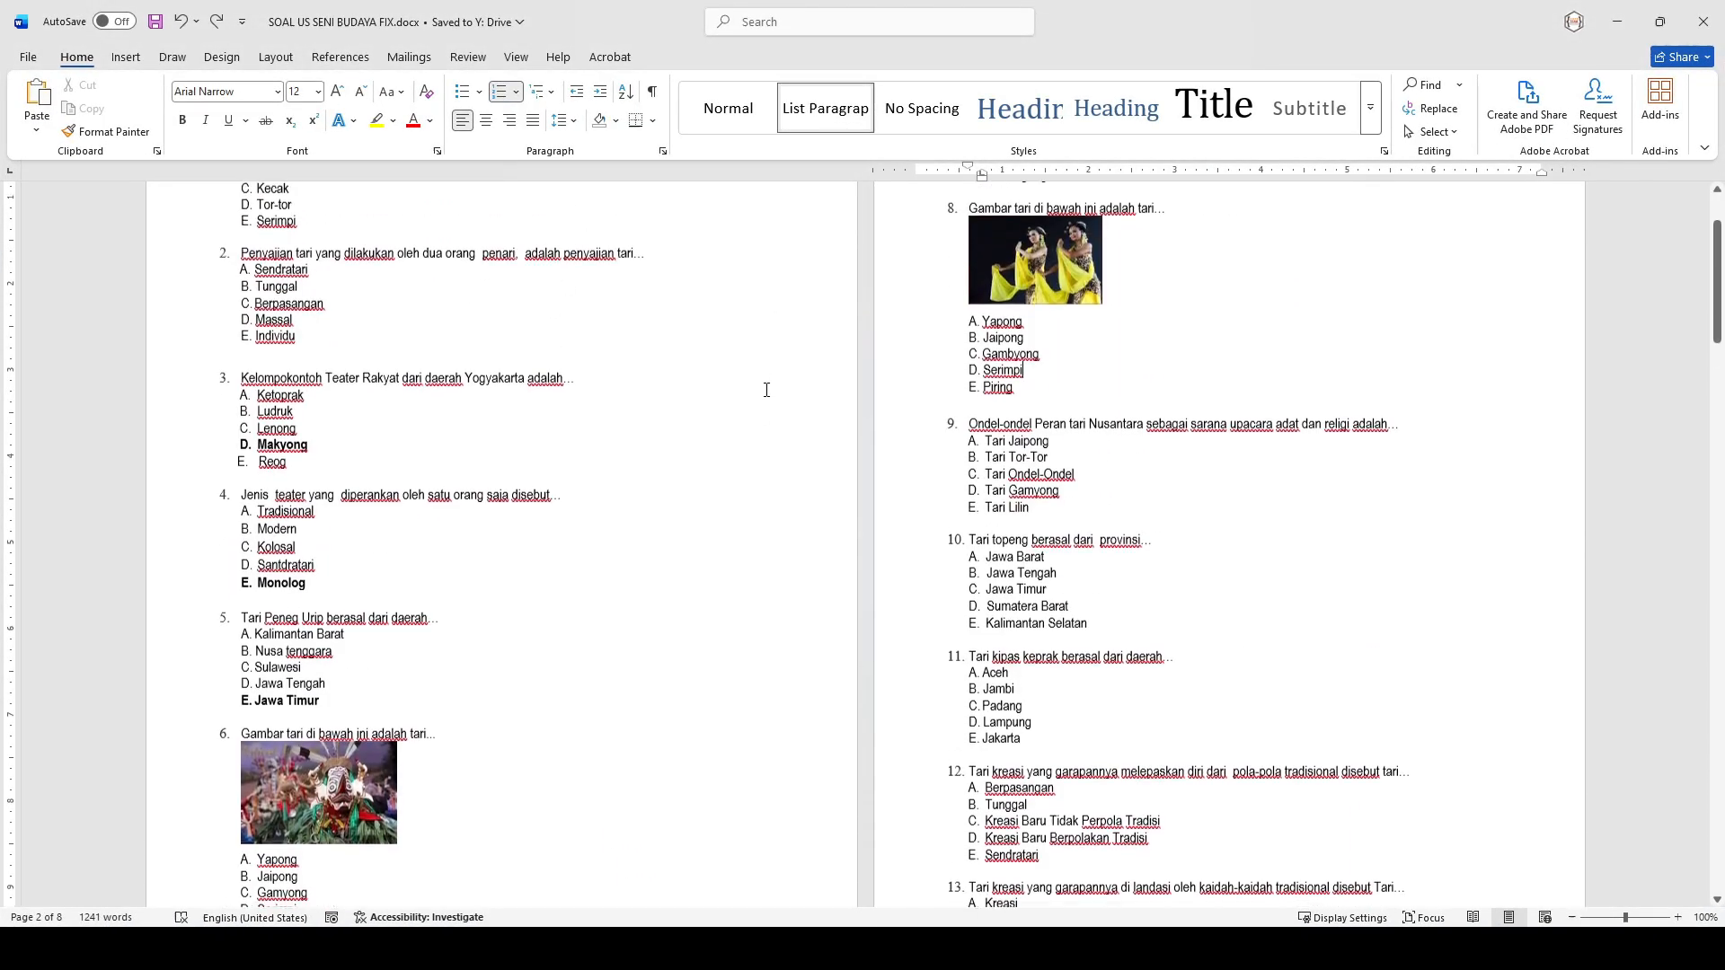
scroll(420, 535, "down", 5)
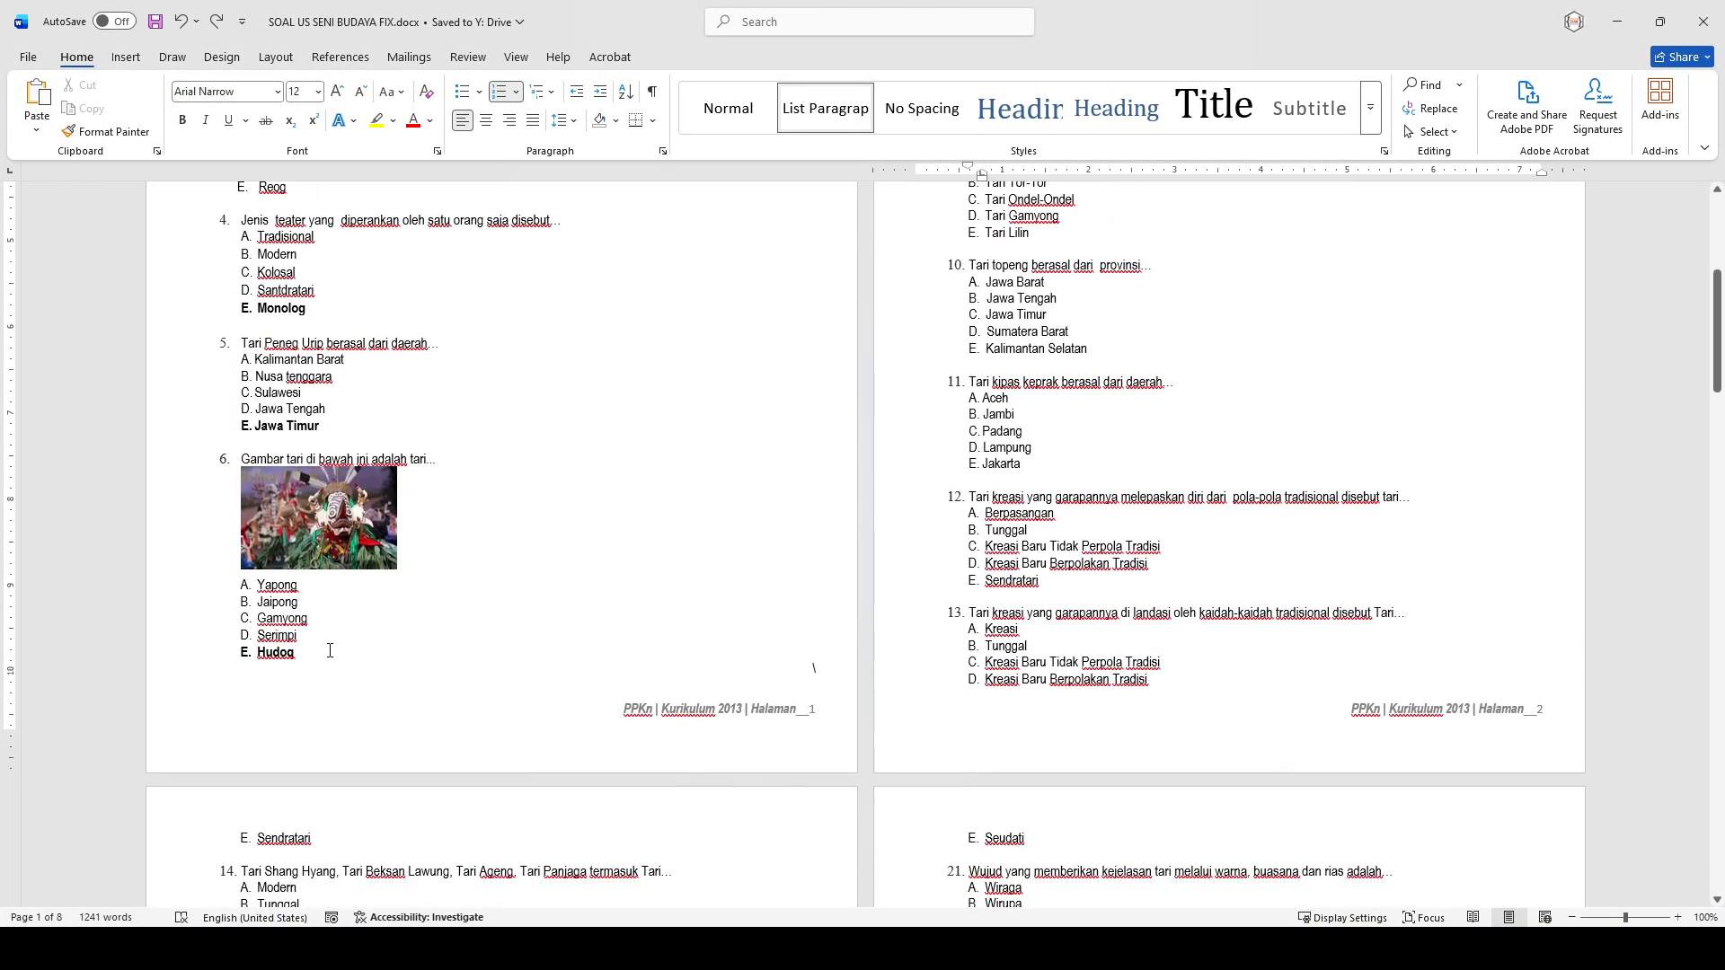
left_click(330, 650)
left_click_drag(300, 644, 243, 354)
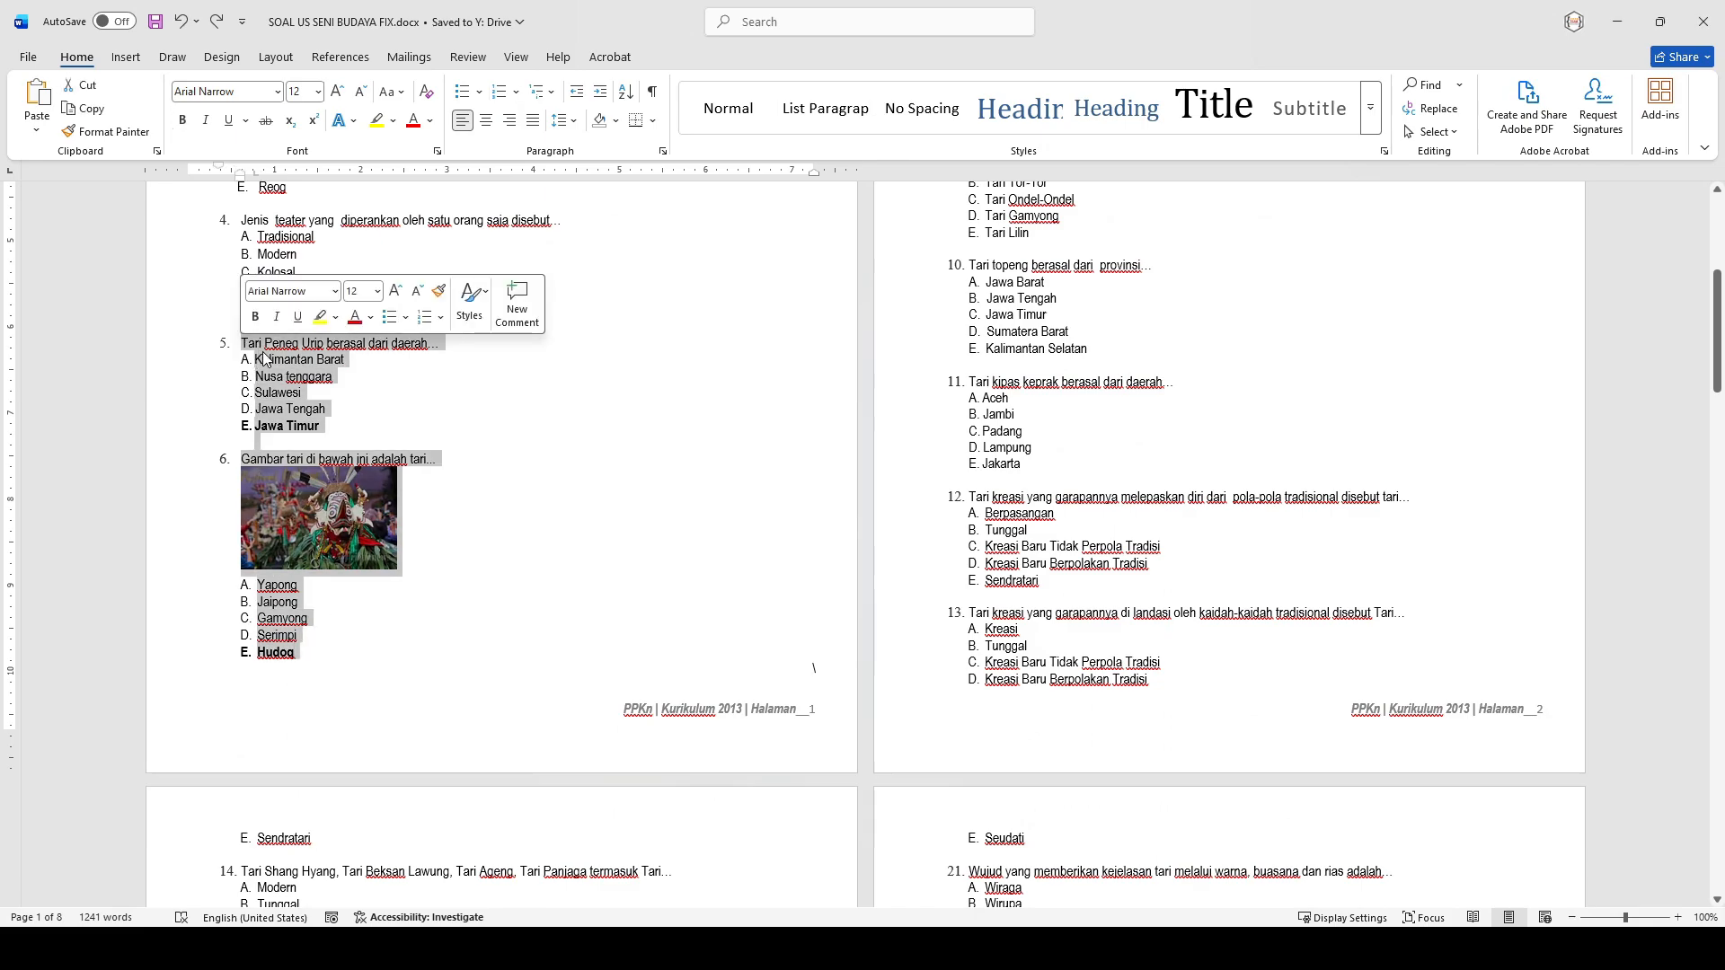
right_click(263, 352)
left_click(324, 421)
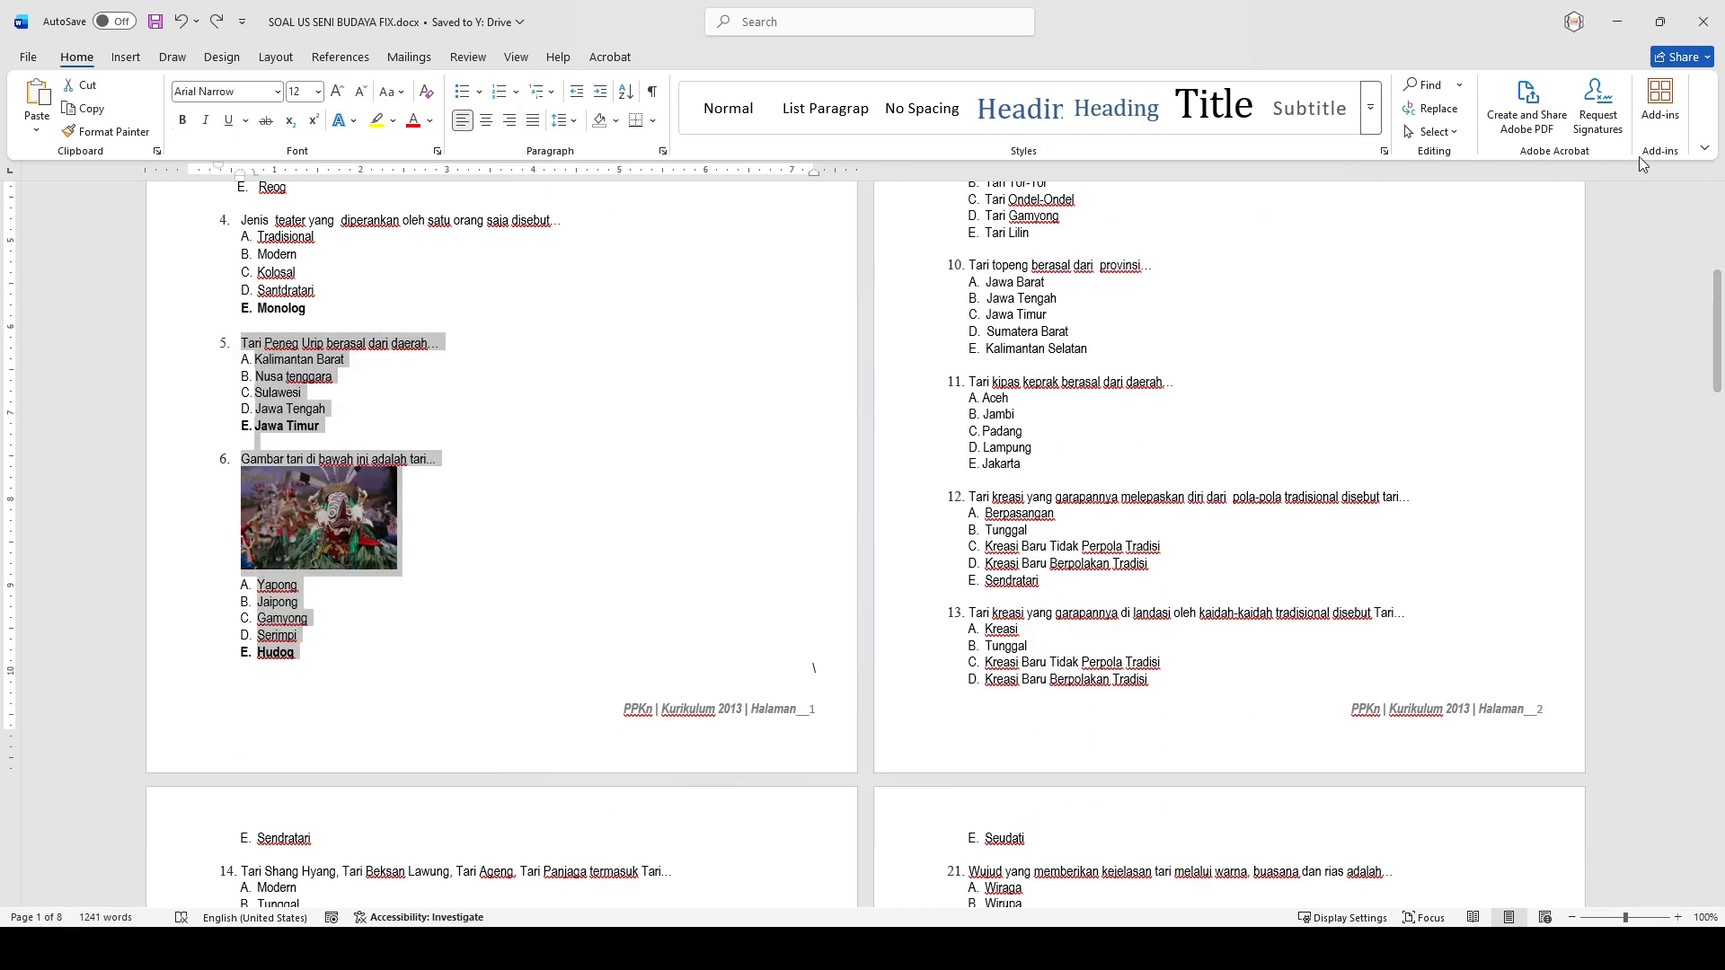
- Back in the portal, paste the two copied Word questions into the Paste Tambah Soal form and save them to the bank
left_click(1618, 22)
left_click(1299, 193)
left_click(445, 409)
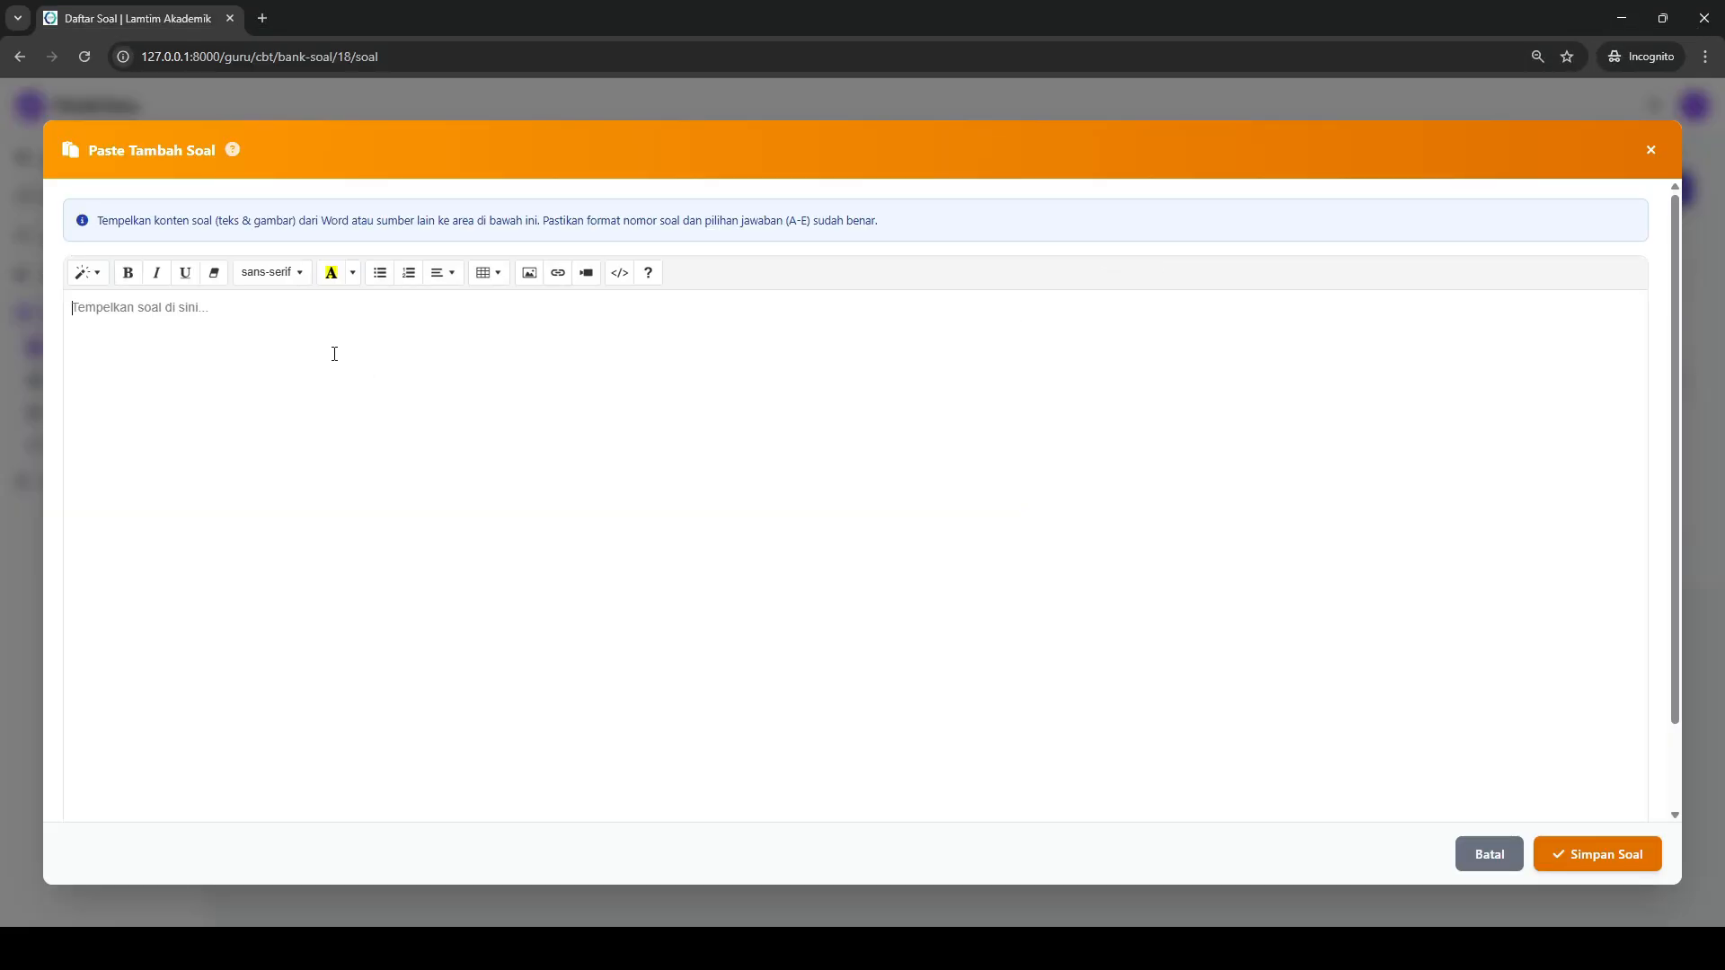
right_click(312, 344)
left_click(366, 525)
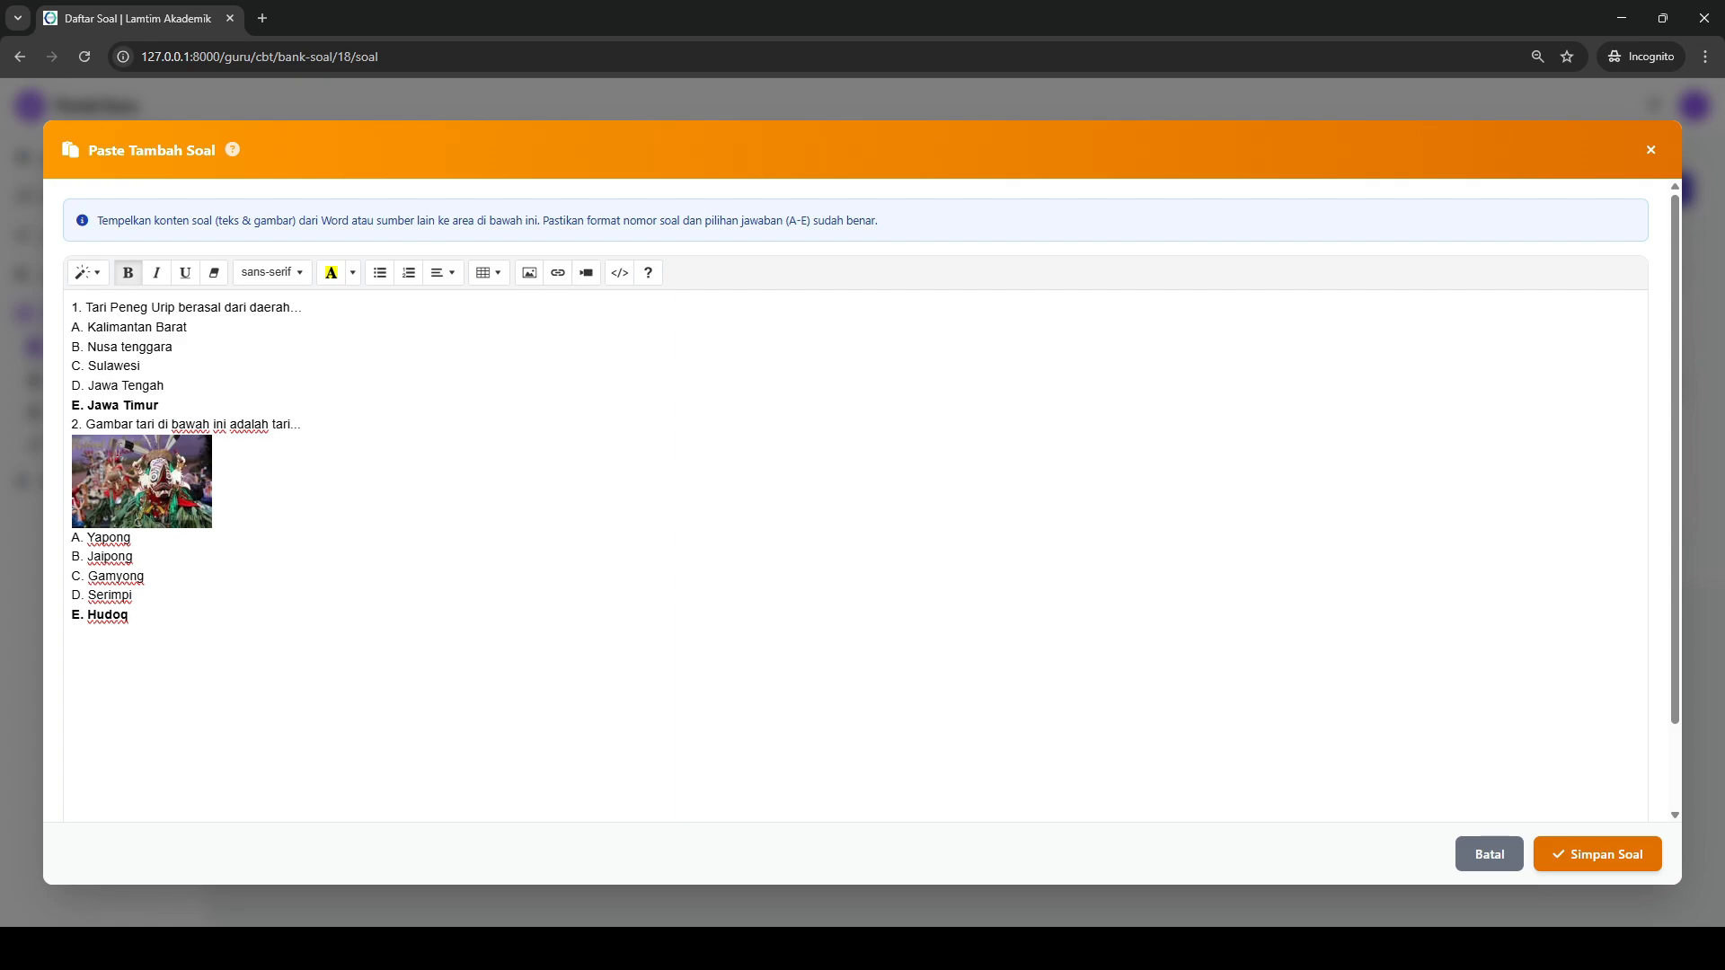
left_click(1568, 851)
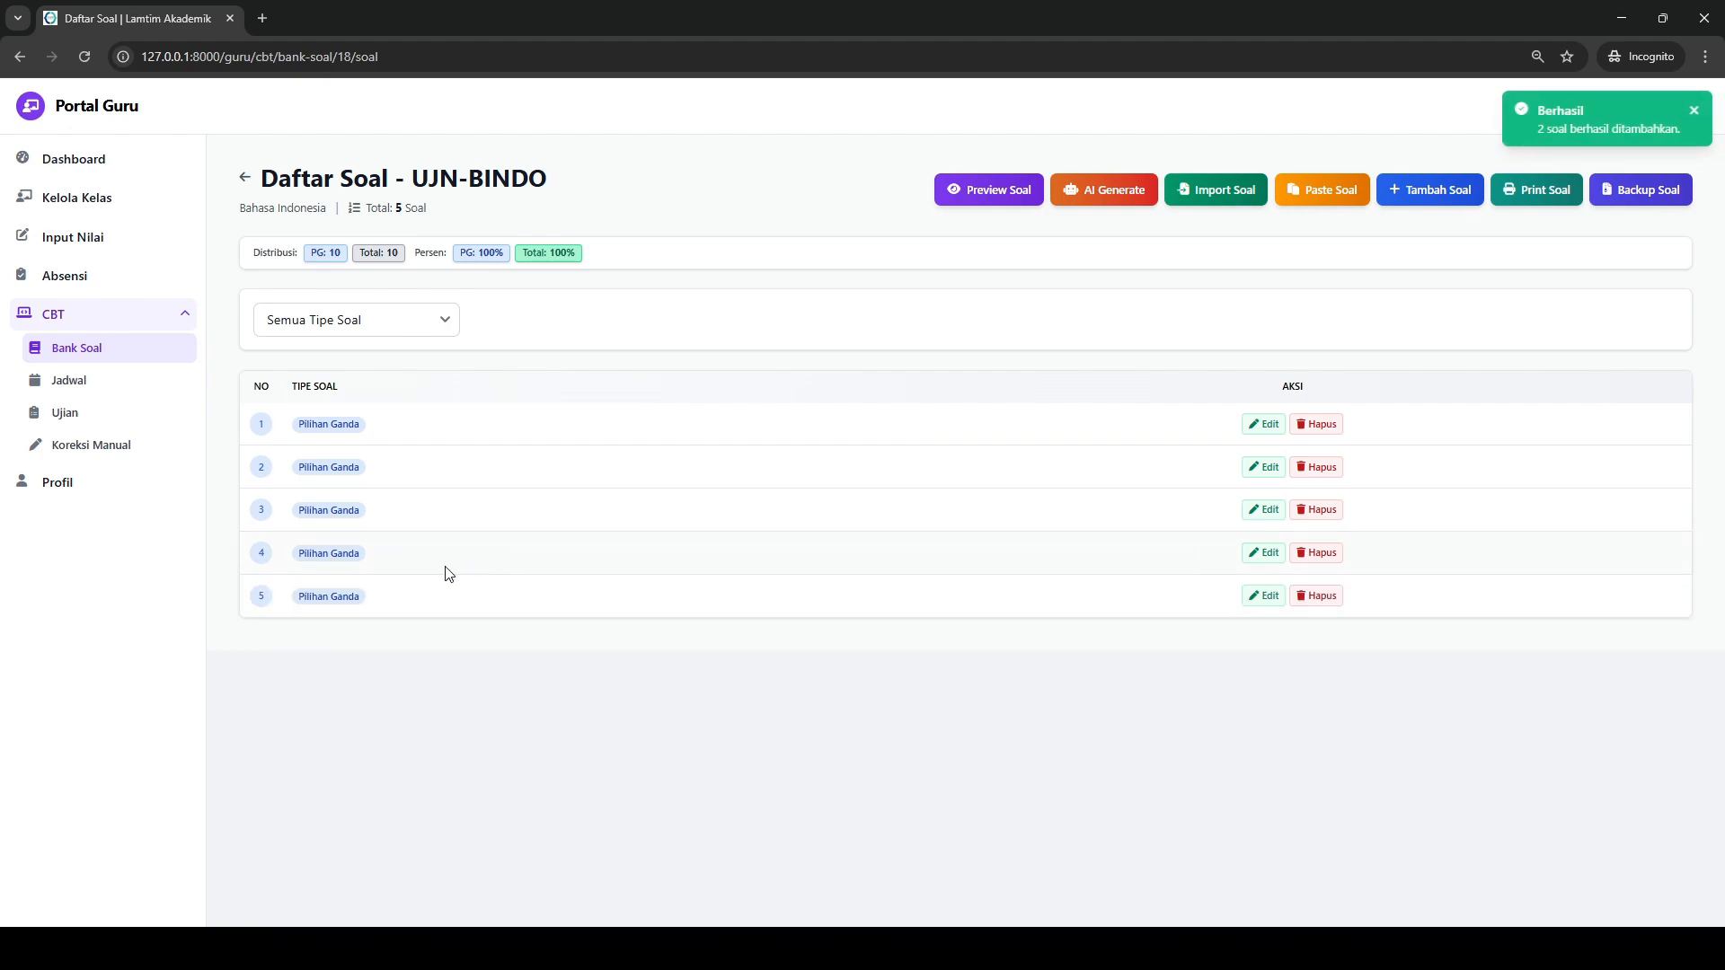
- Preview the two pasted questions, compare them with the Word document and return to the question list
left_click(977, 200)
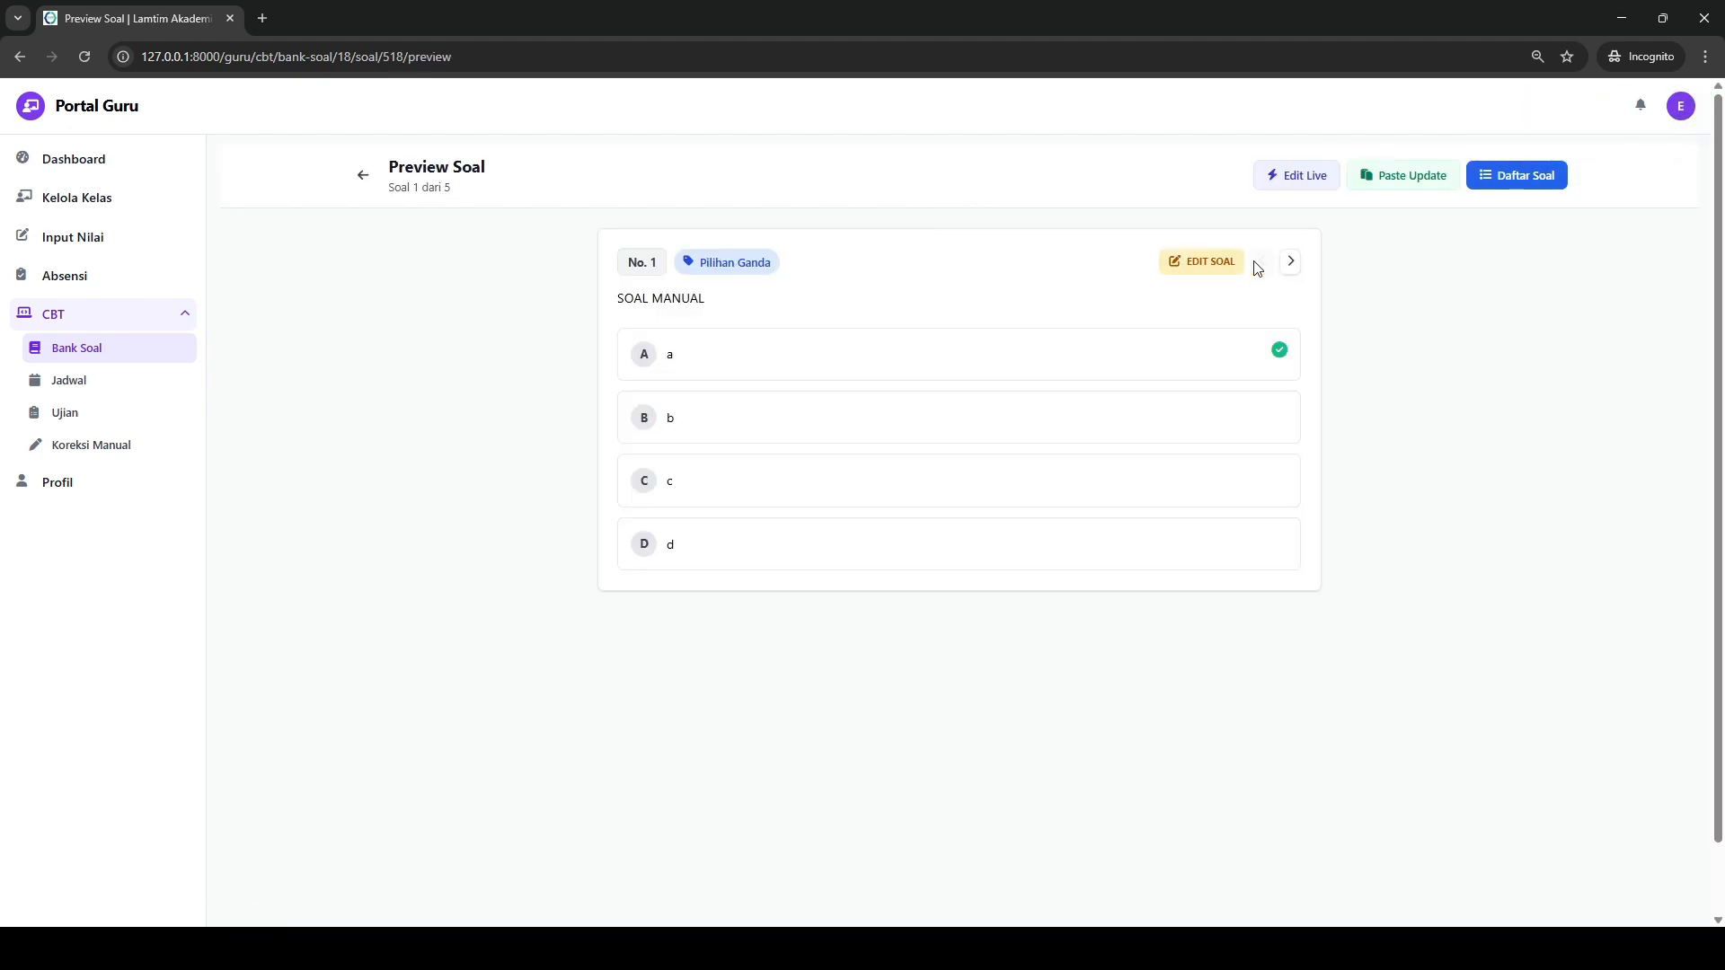
left_click(1292, 265)
left_click(1298, 269)
left_click(1299, 270)
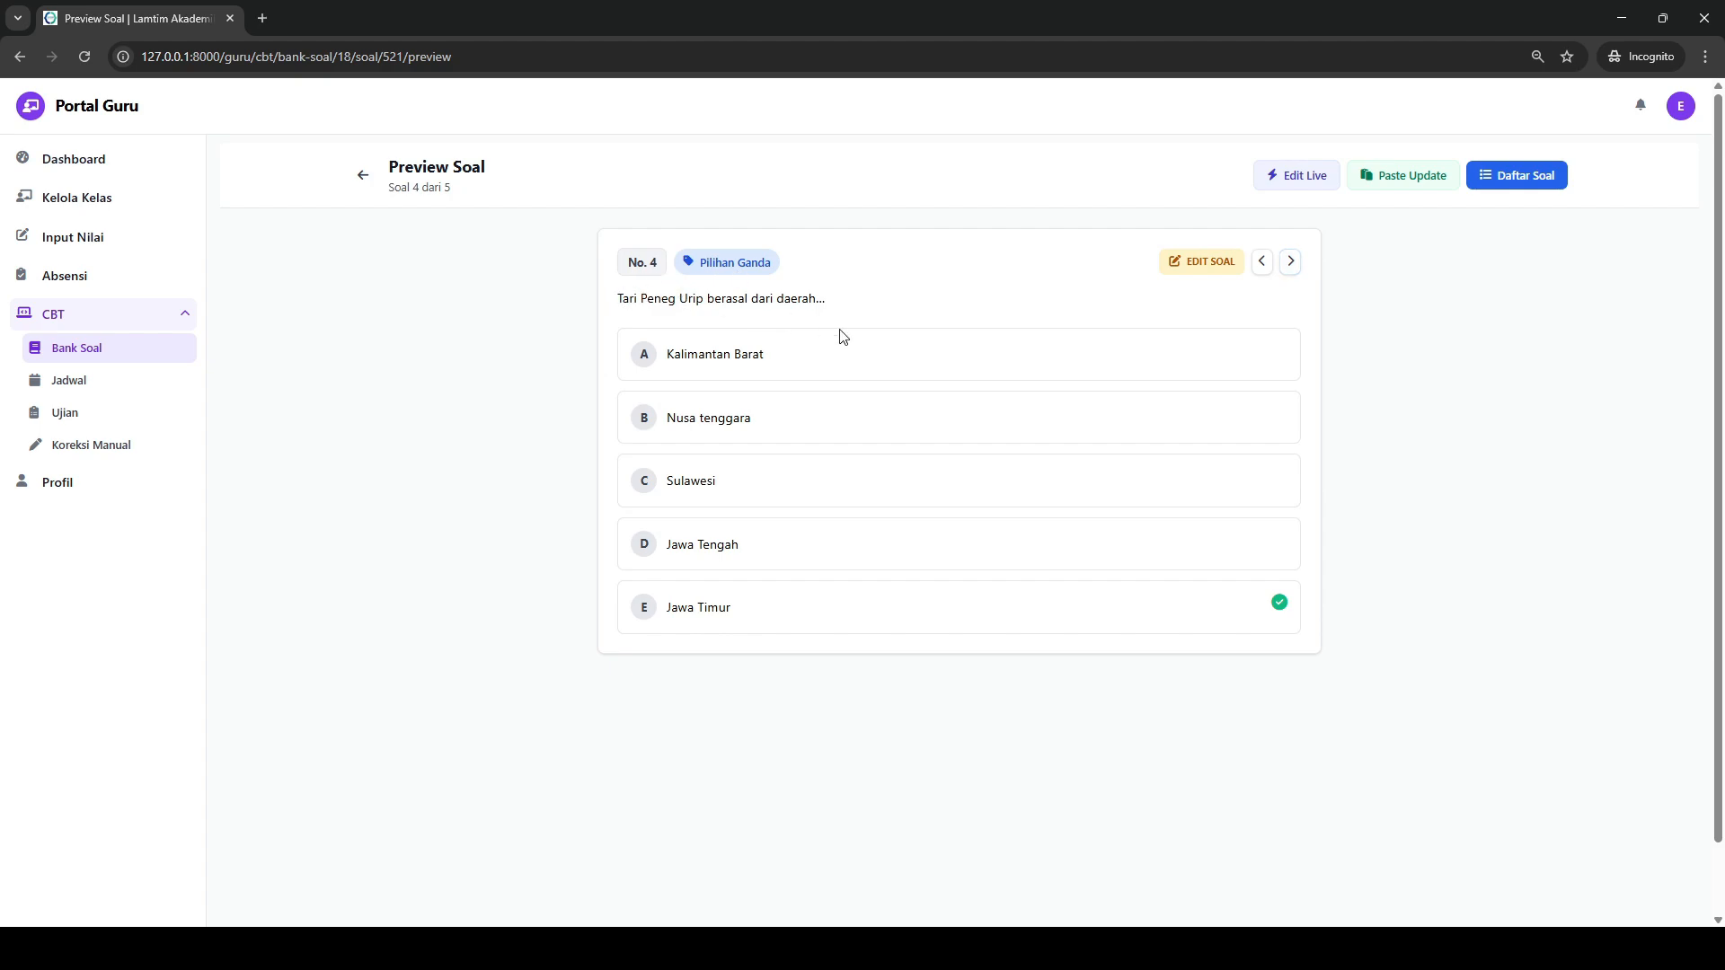
key("alt+Tab")
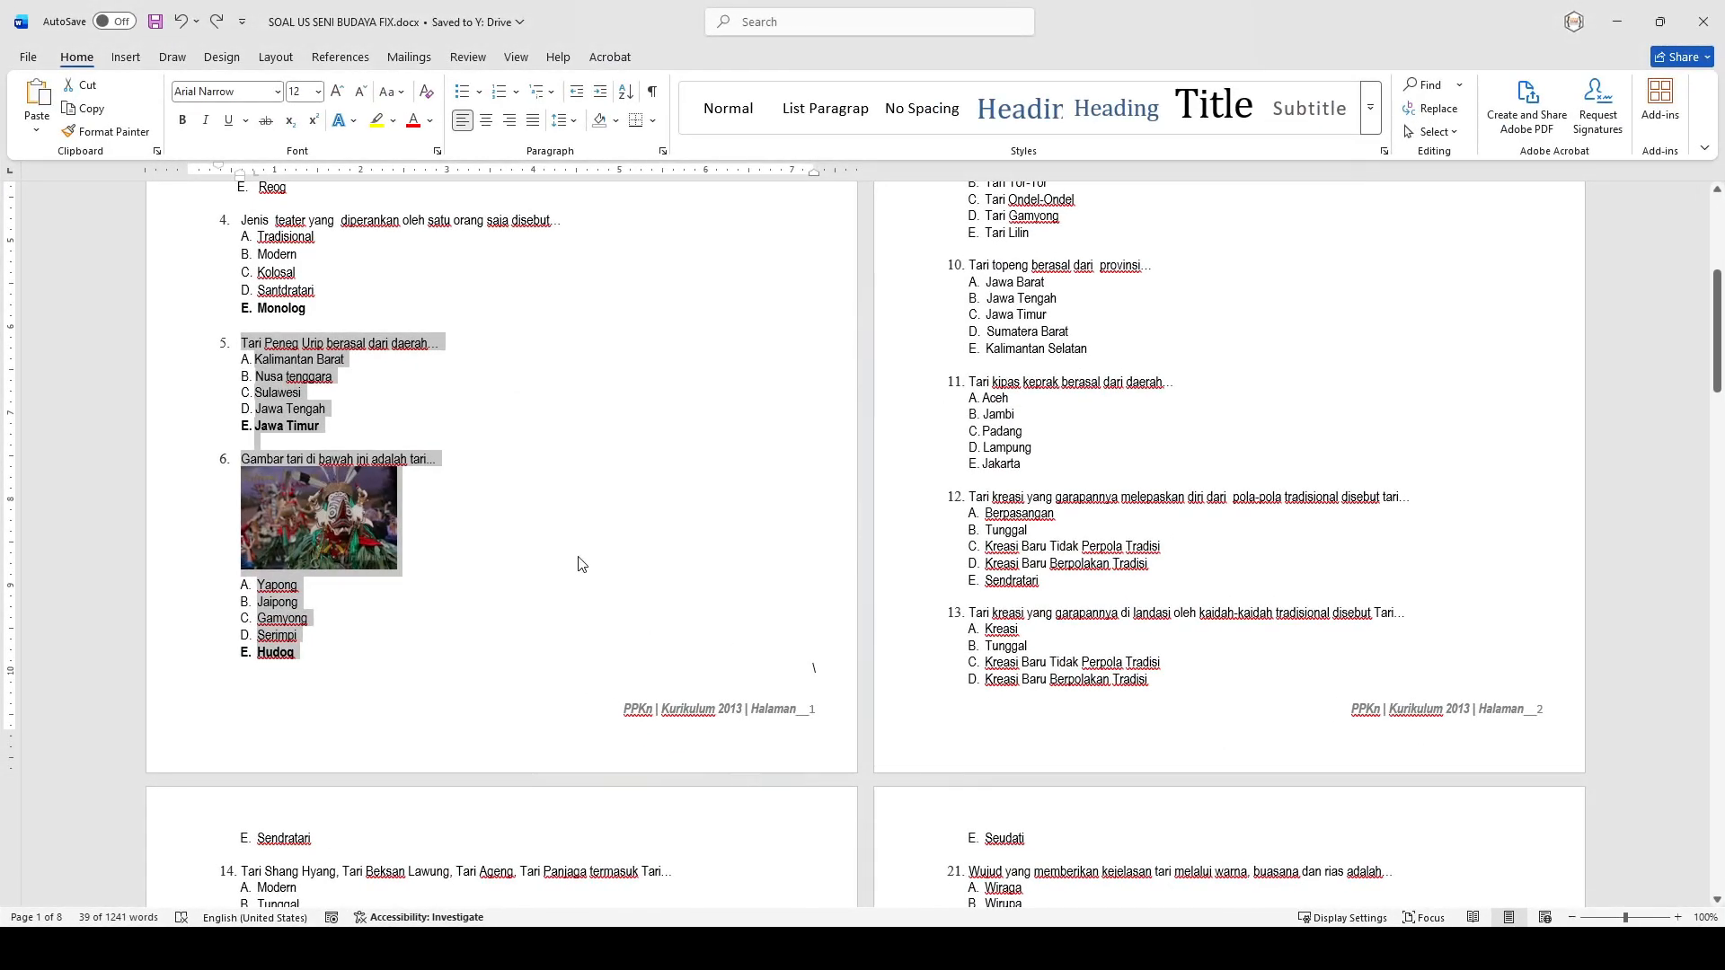
left_click(580, 565)
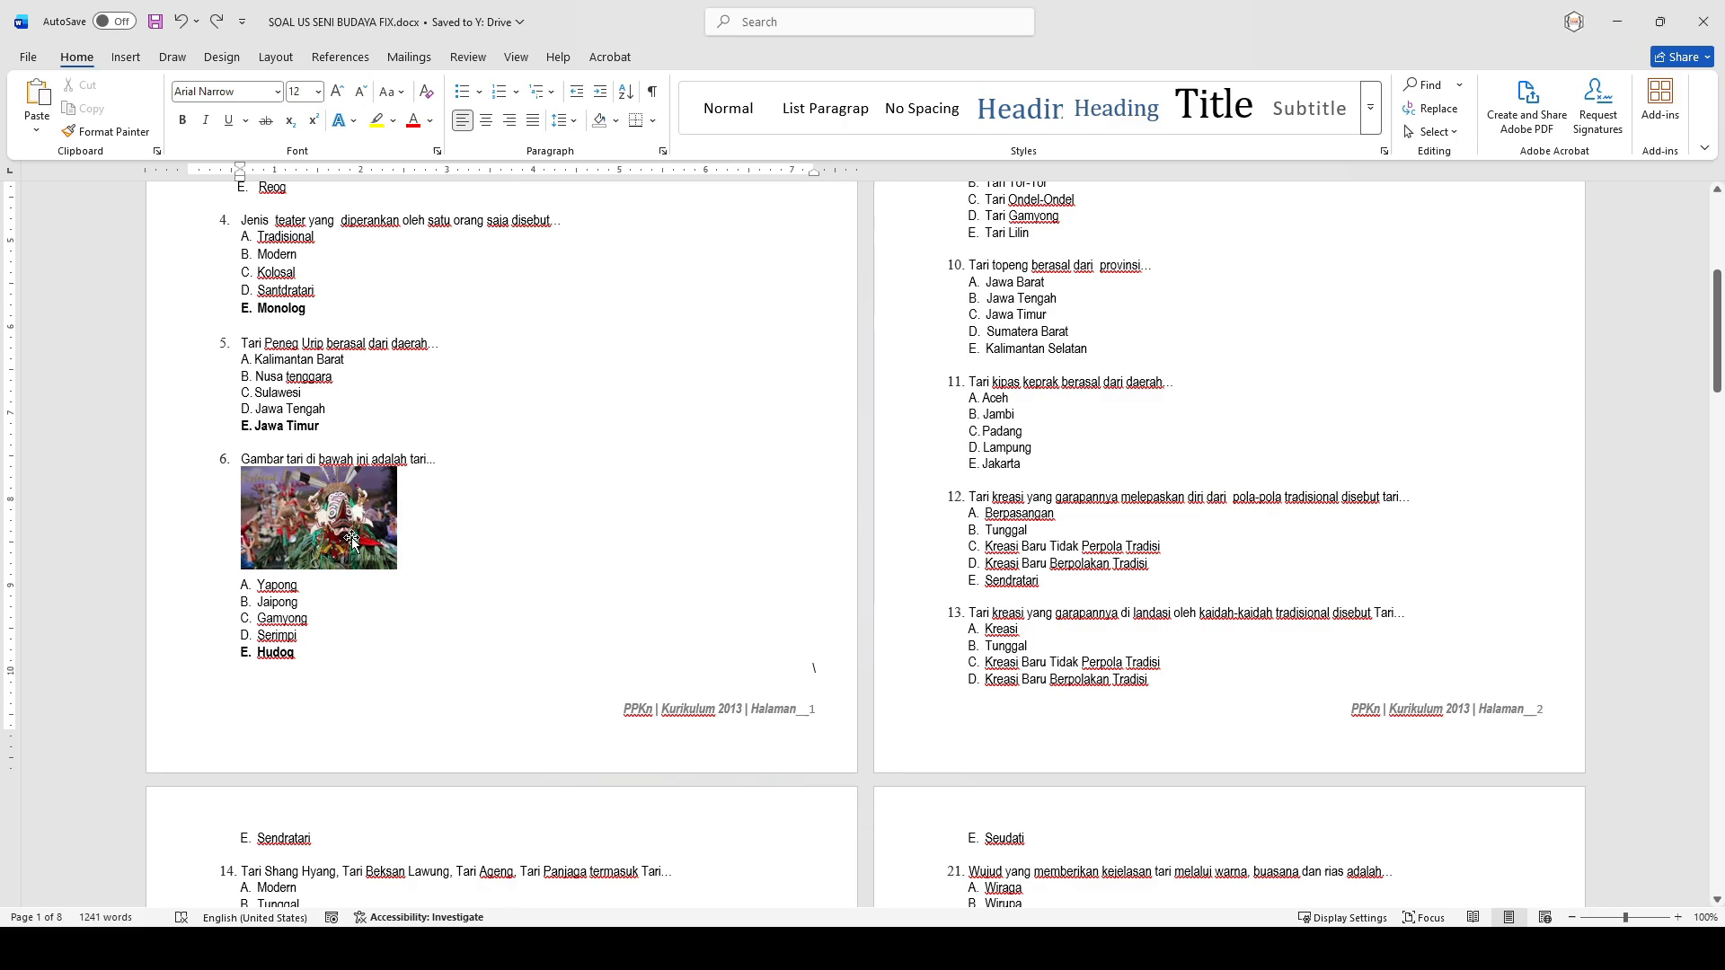
left_click(1618, 20)
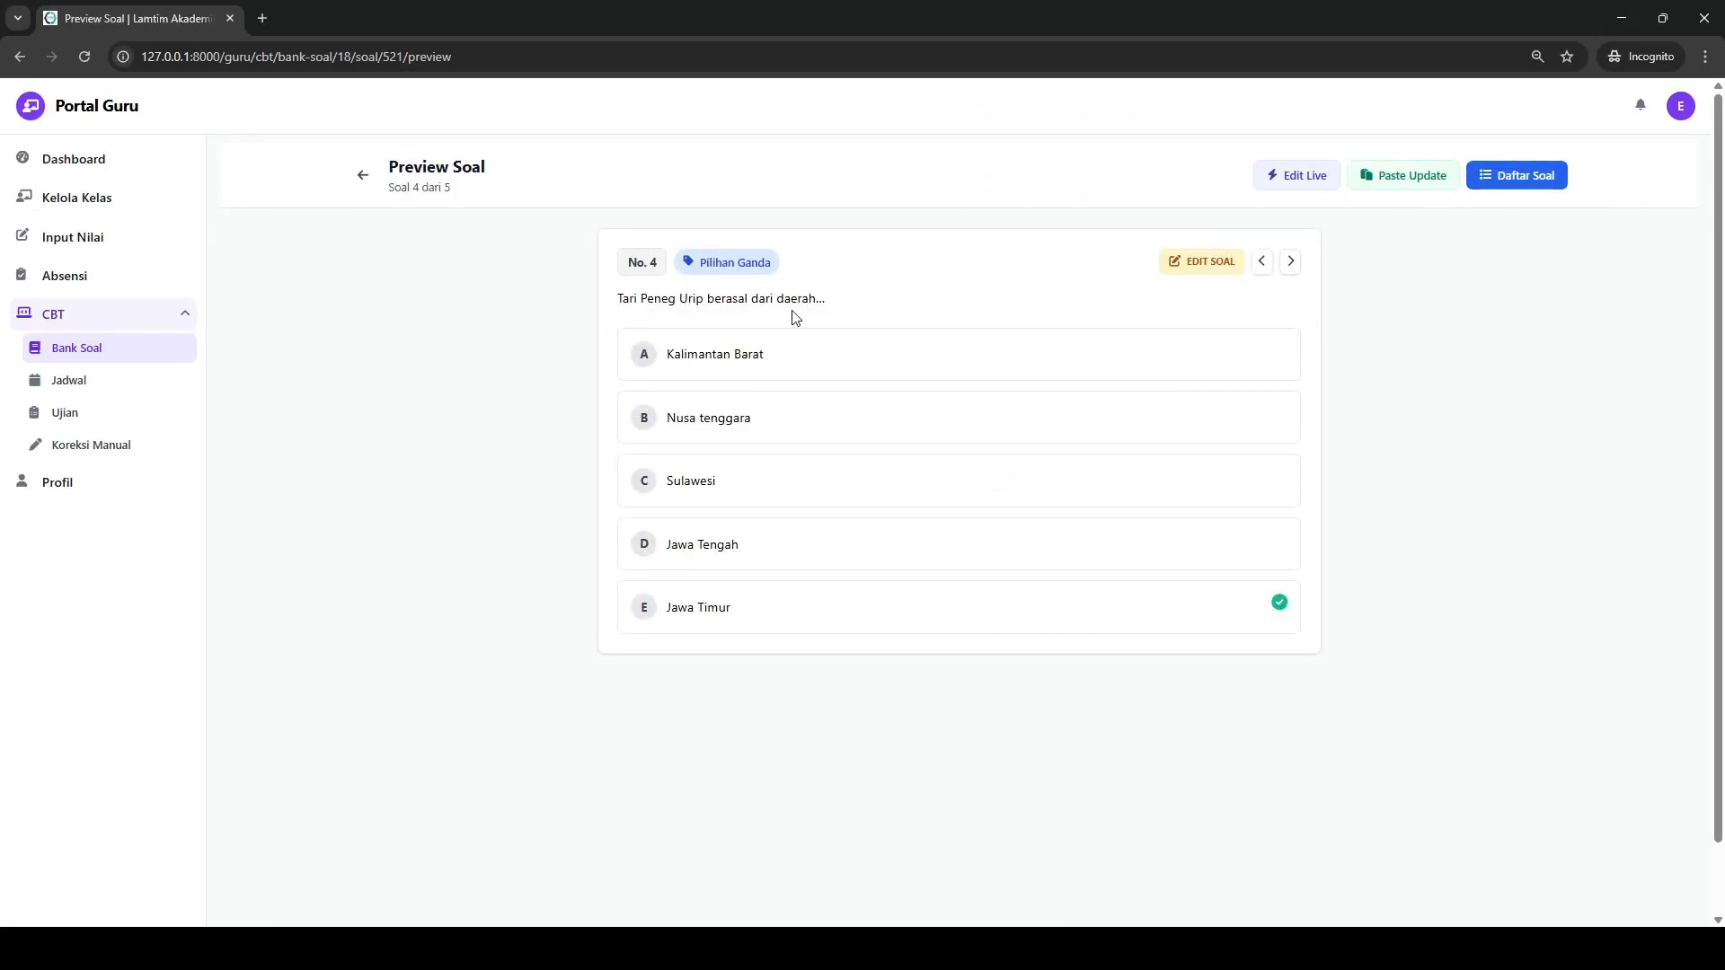
left_click(1291, 263)
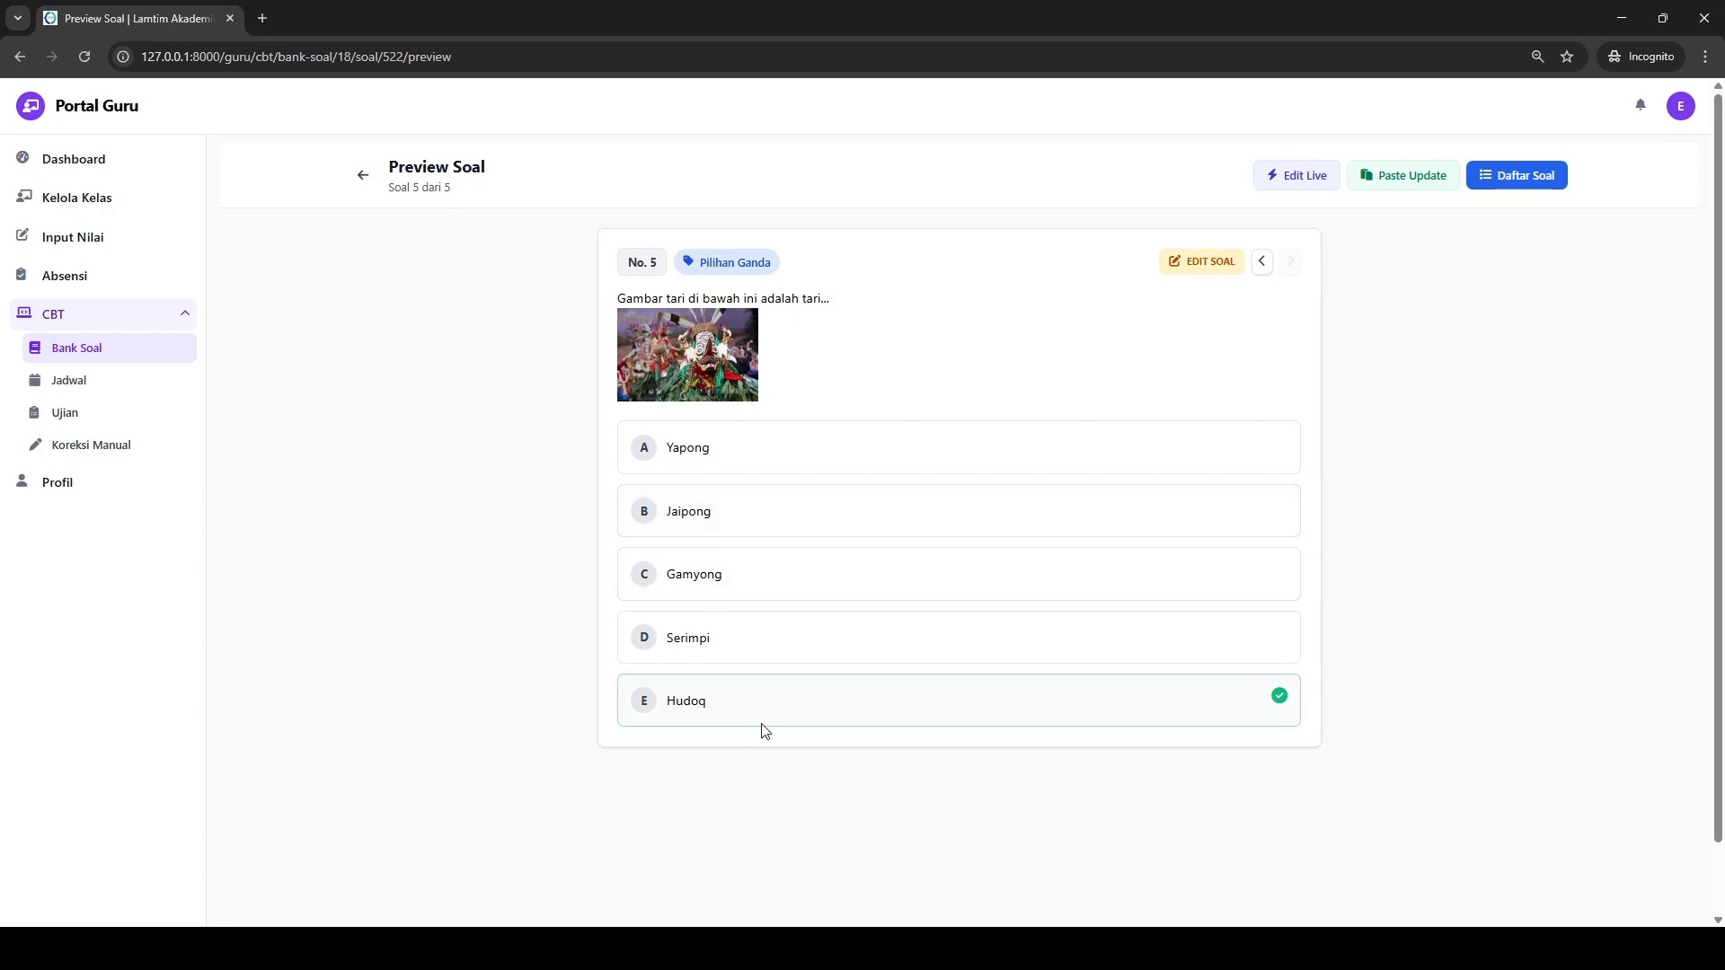
left_click(363, 174)
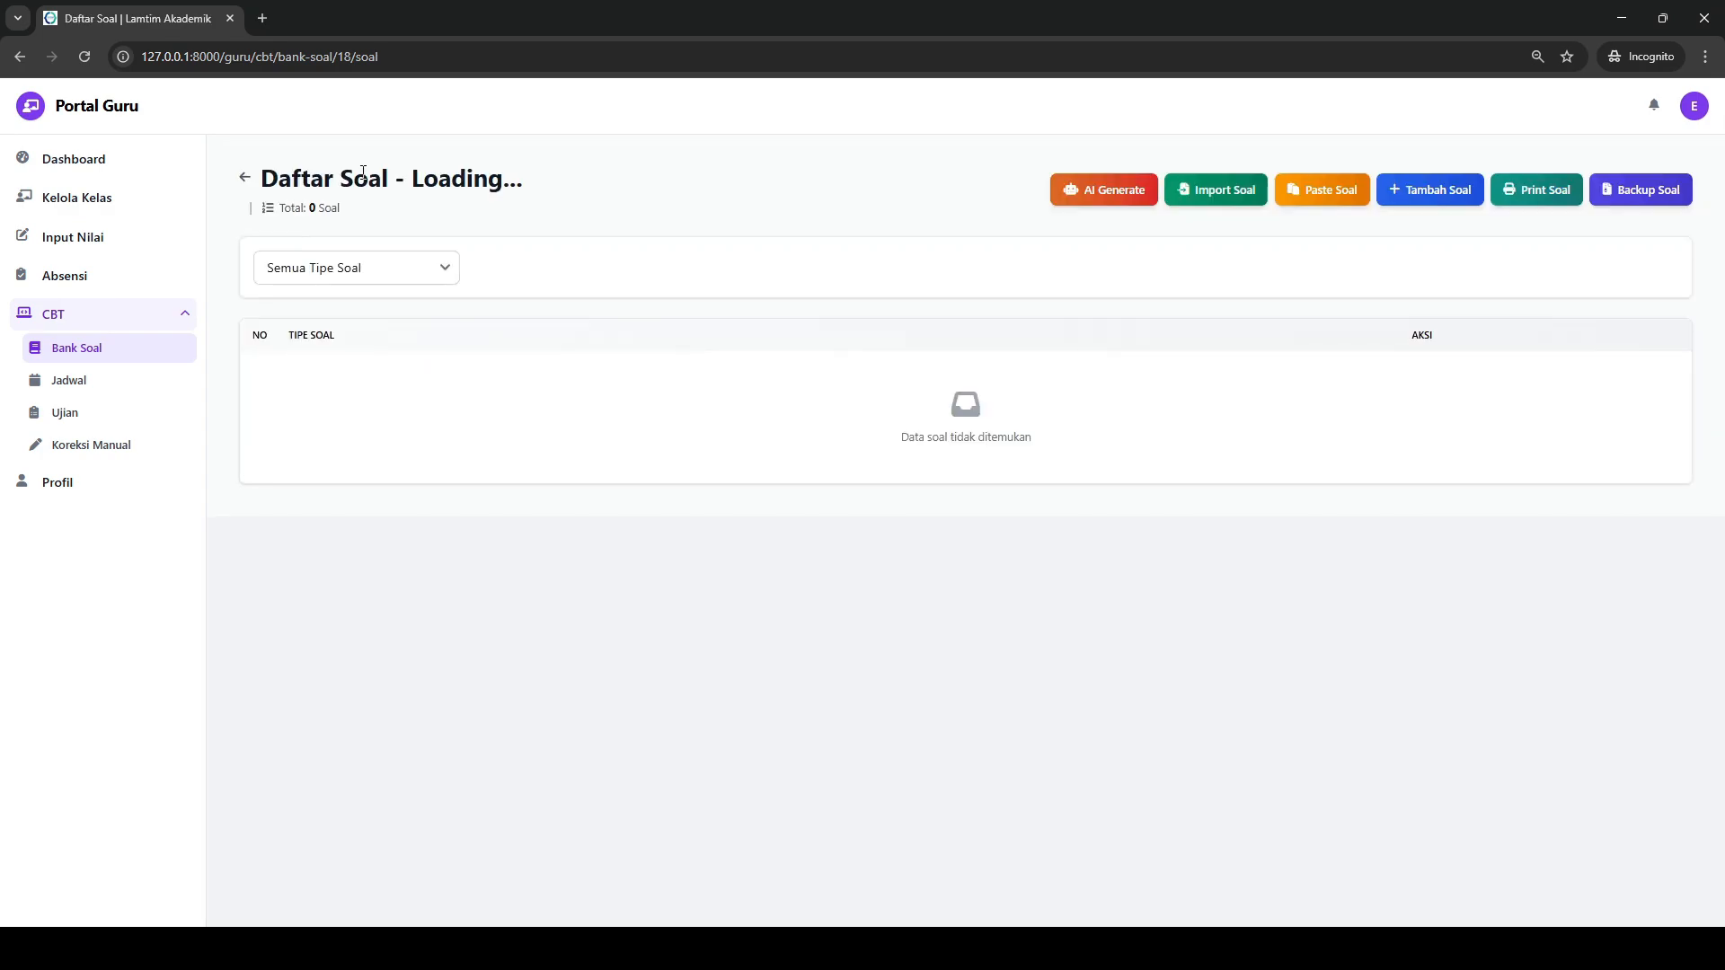
- Open the paste form, switch to ChatGPT and request two class 9 Bahasa Indonesia questions with pictures and four answer options
left_click(1314, 189)
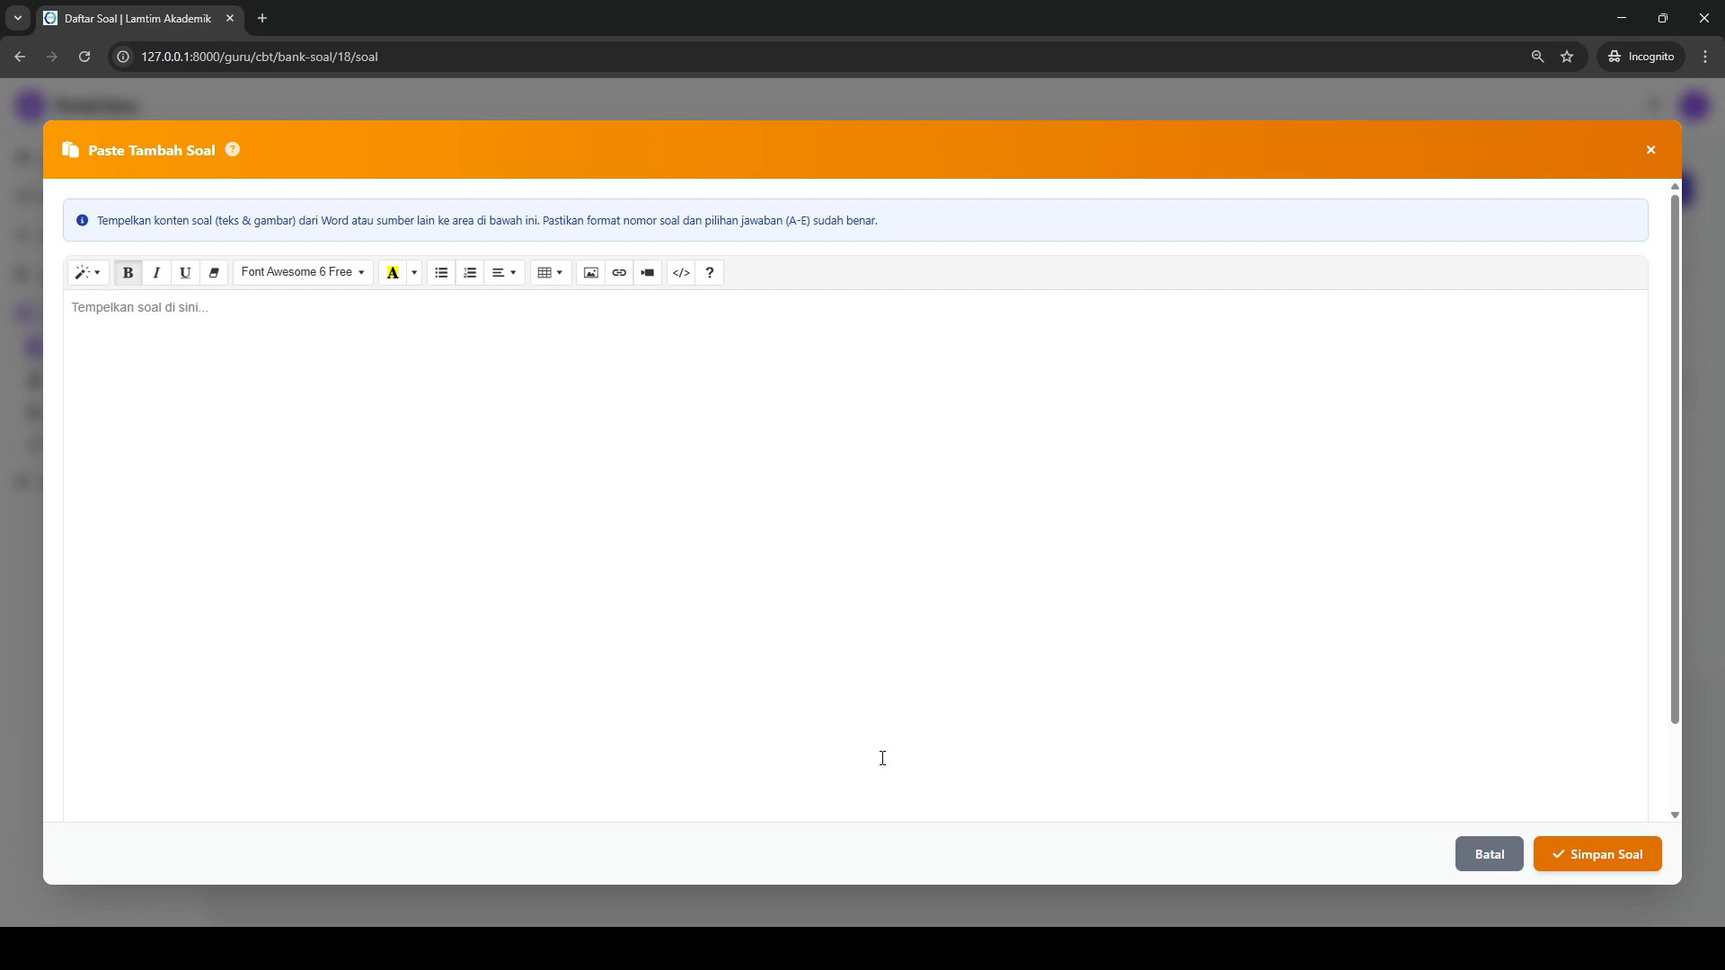
mouse_move(686, 882)
left_click(739, 868)
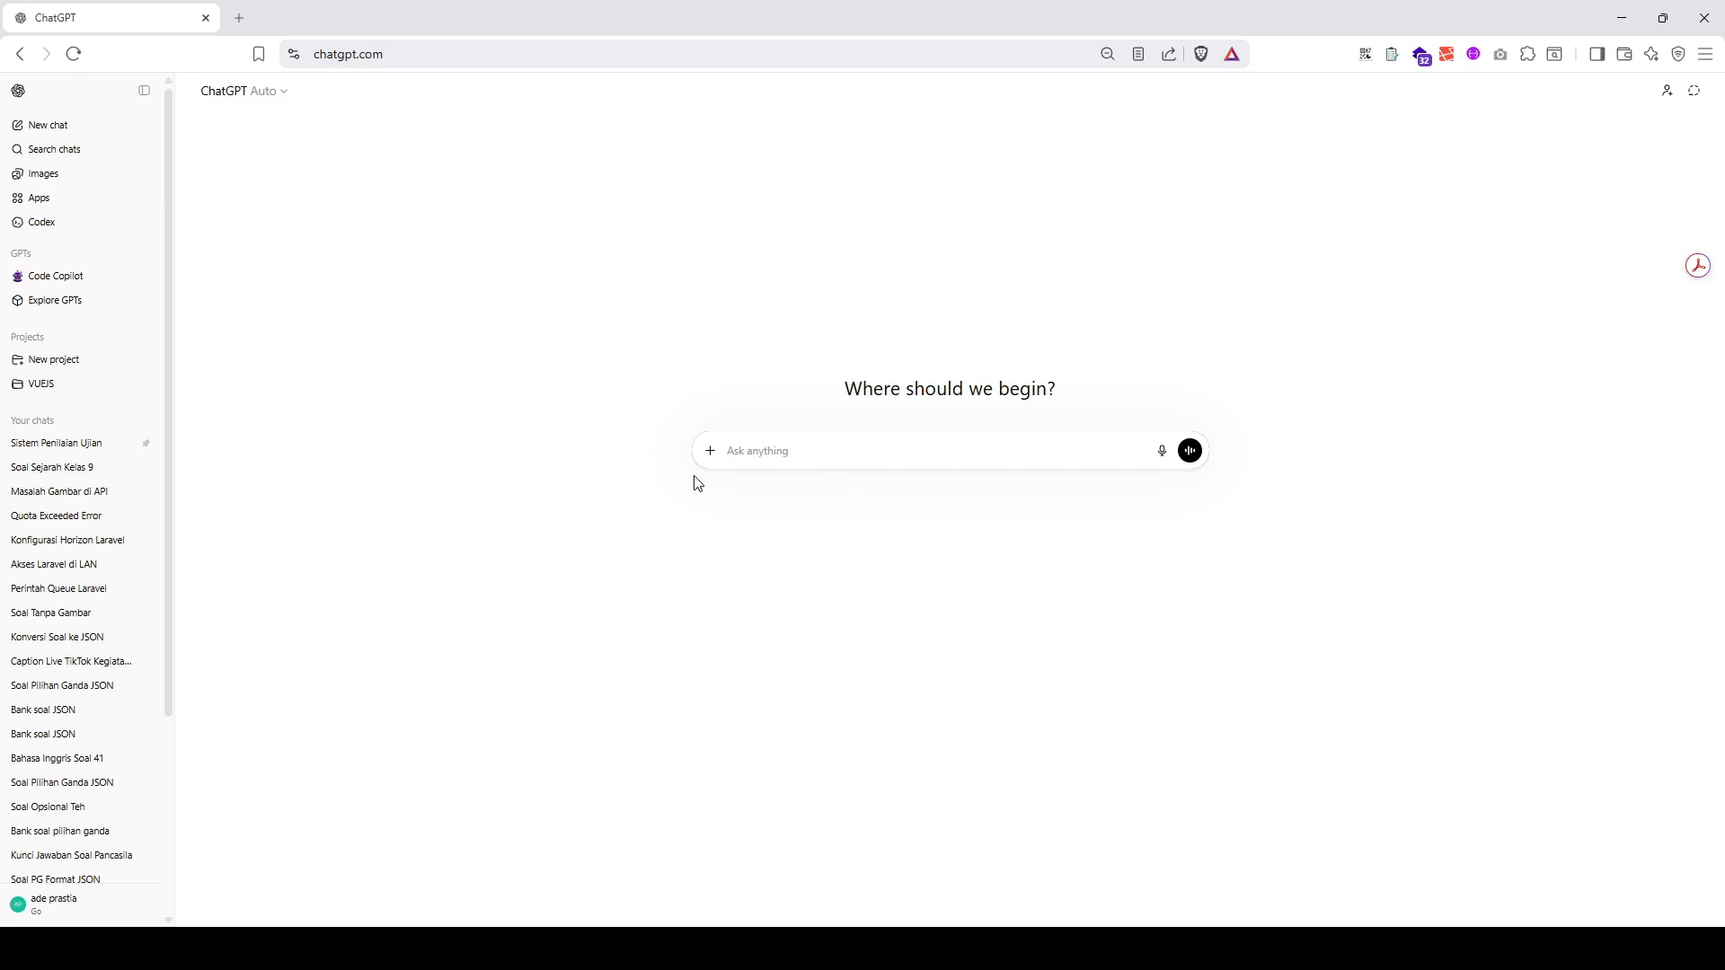
type("buatk")
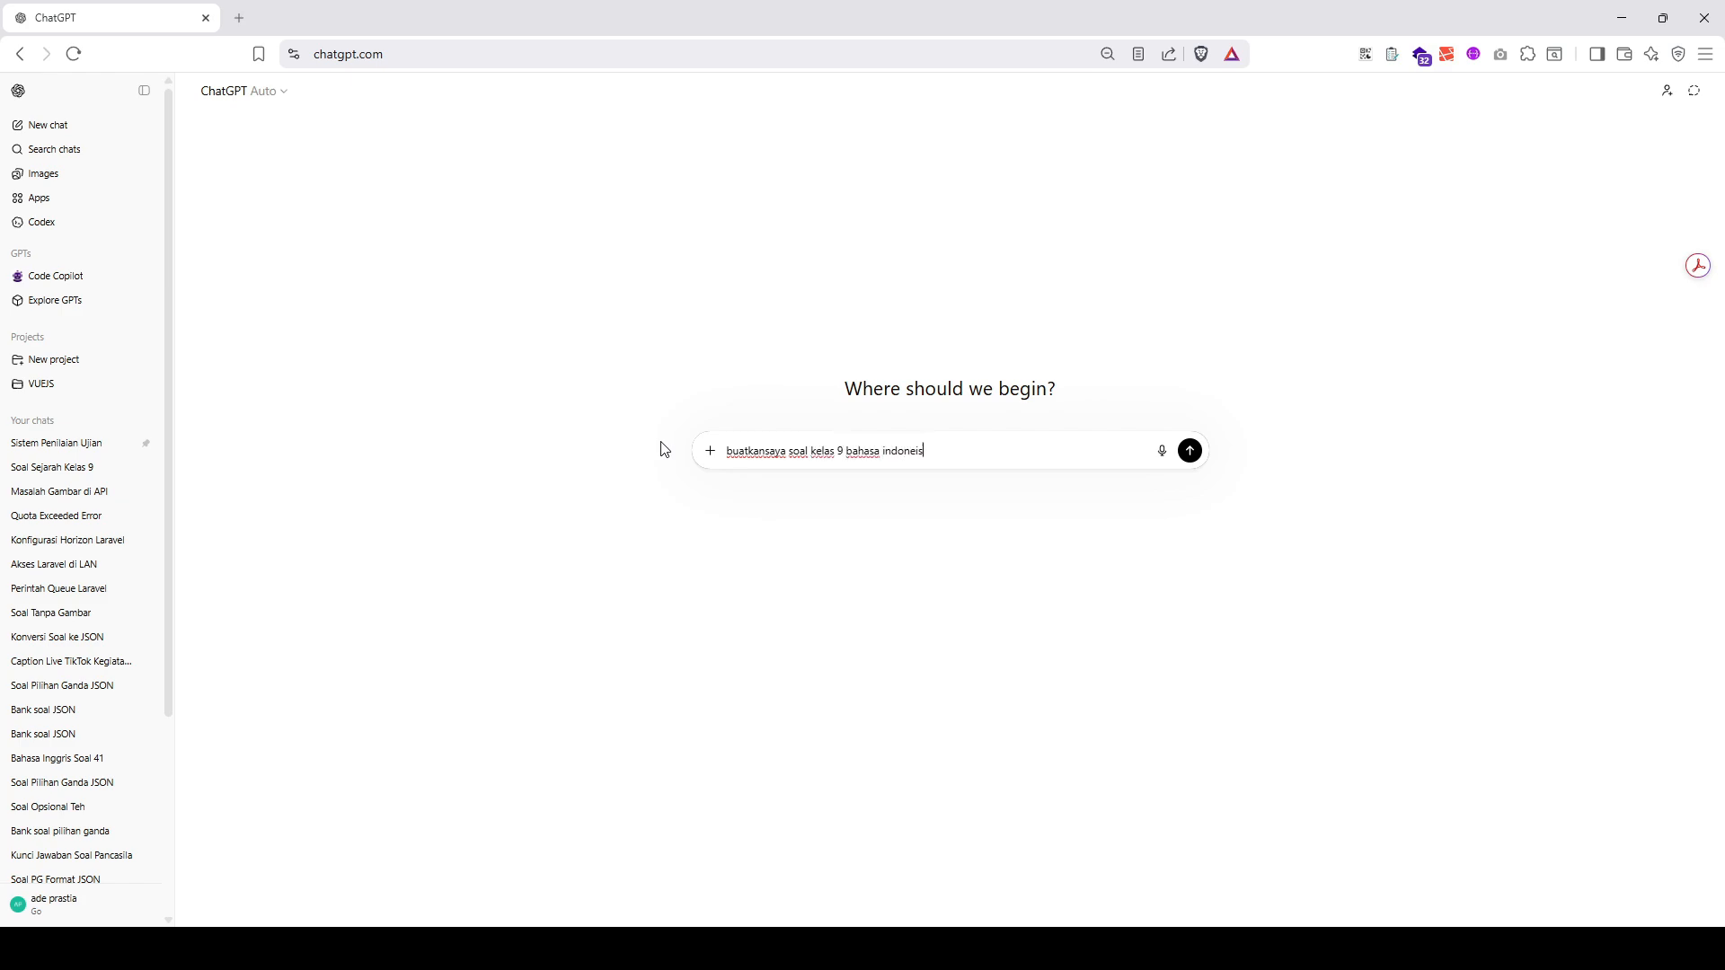
type("an")
key("shift+Return")
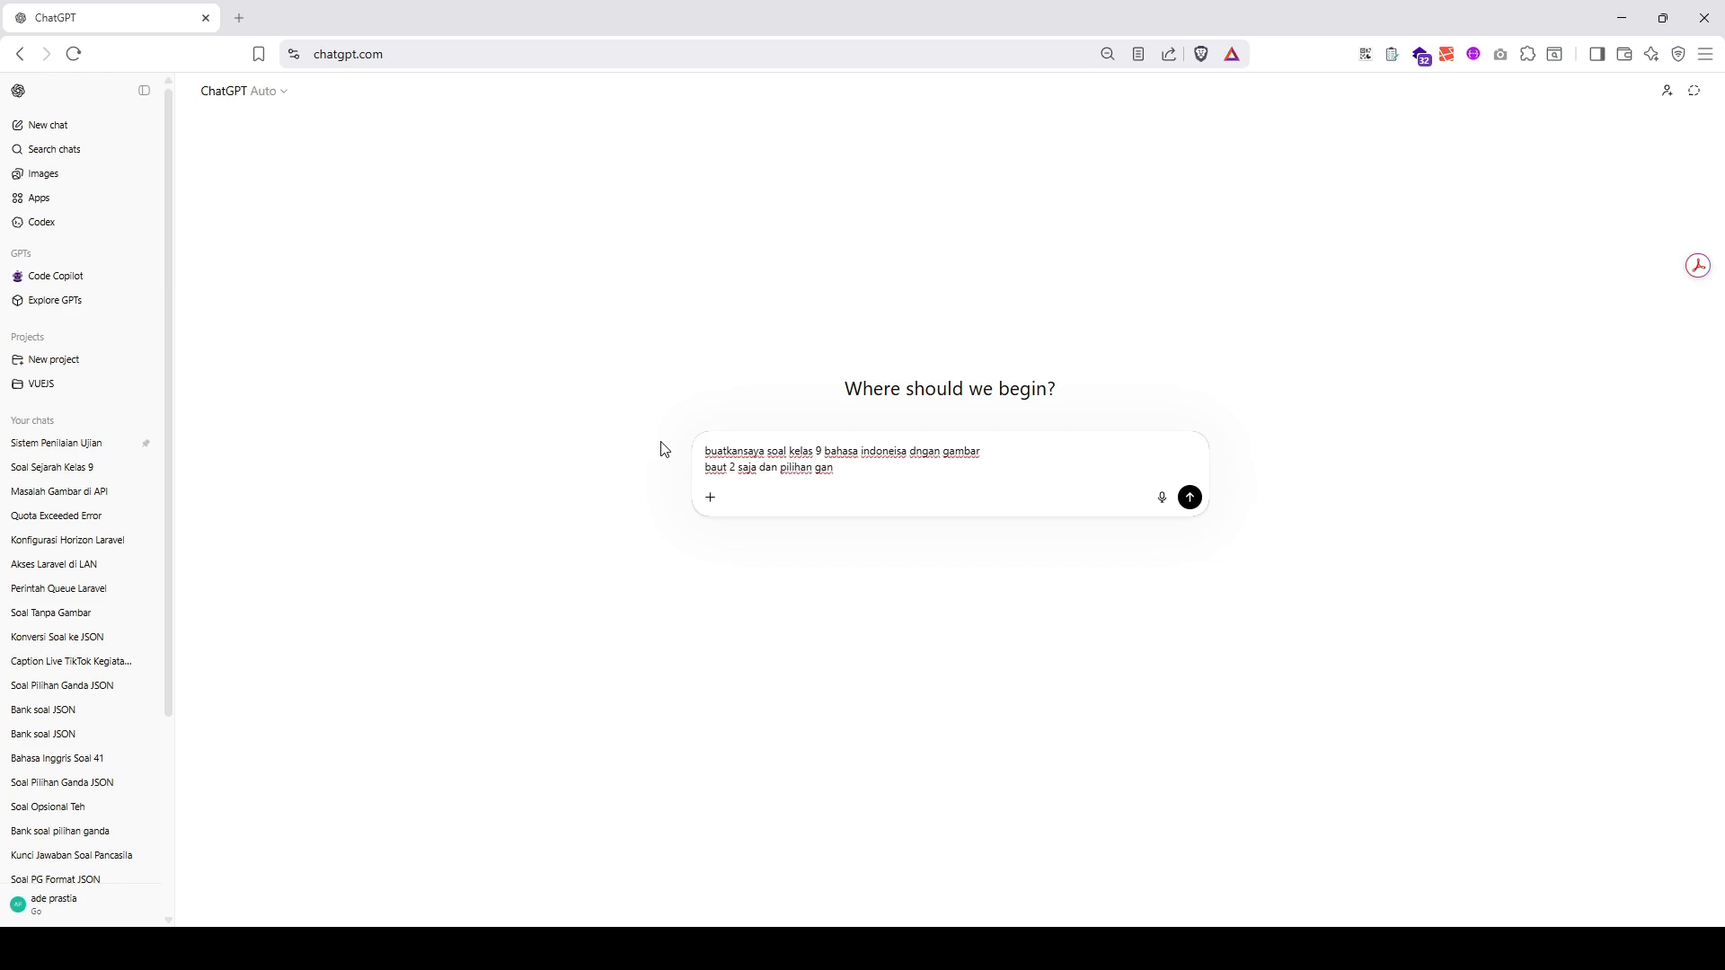
key("Return")
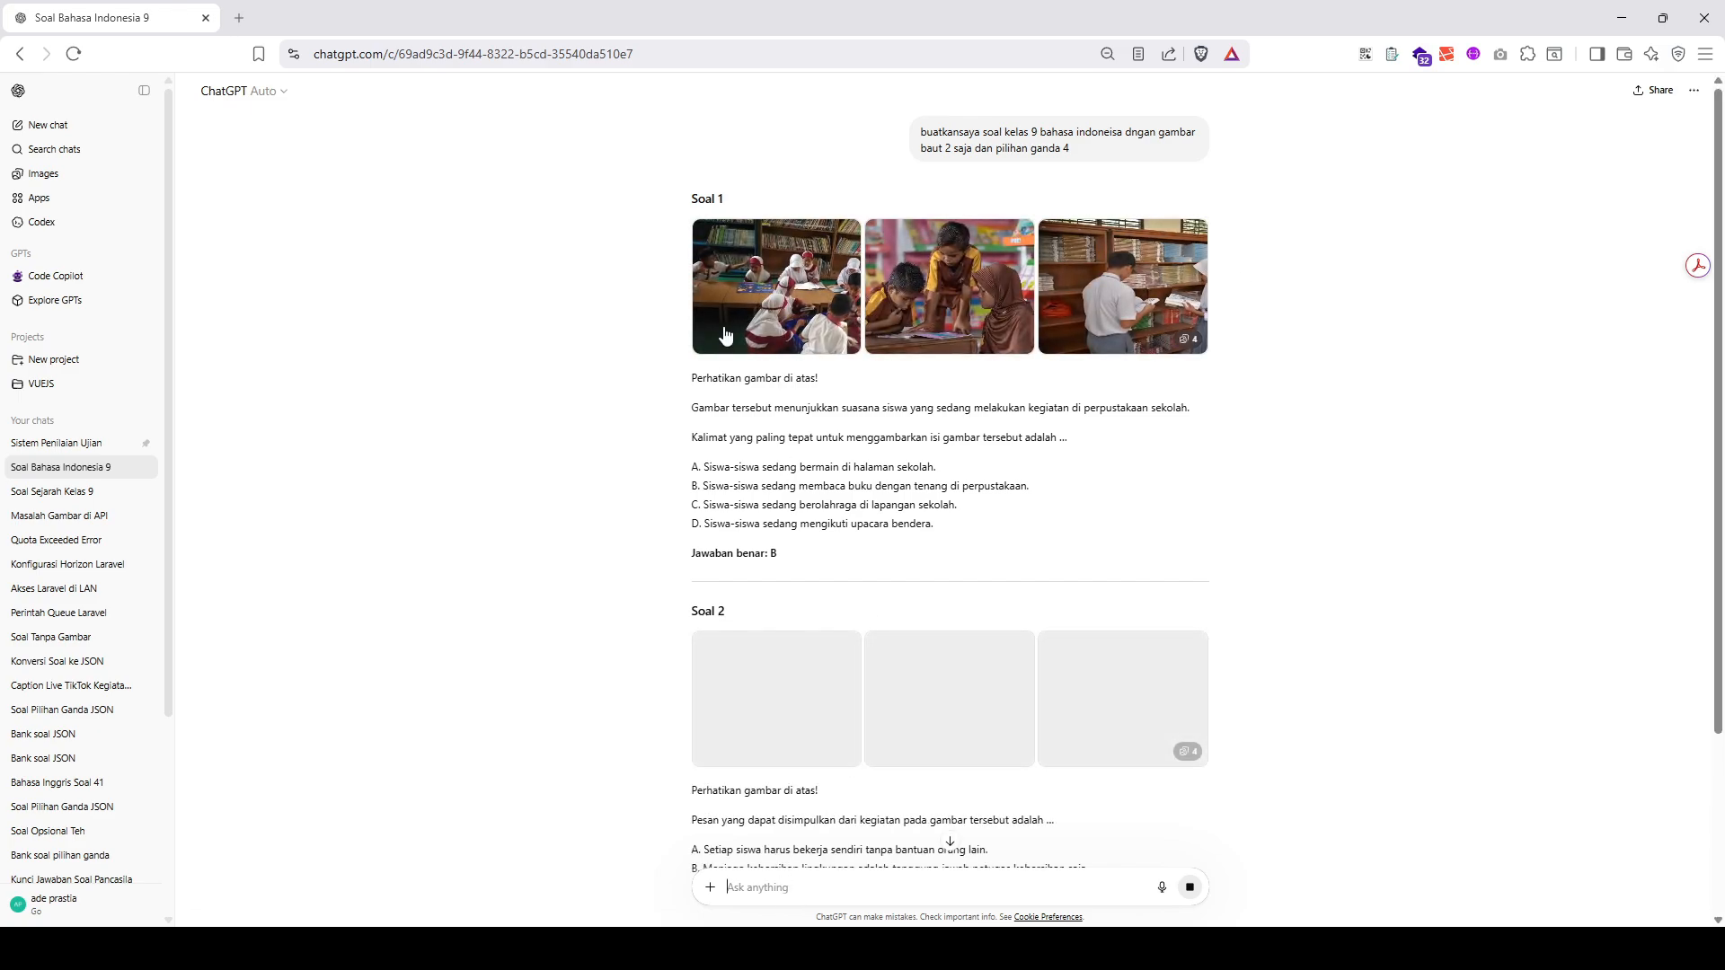
- Copy Soal 1 from the ChatGPT answer, including its images and options A–D, and return to the portal's question list
left_click_drag(686, 231, 1013, 536)
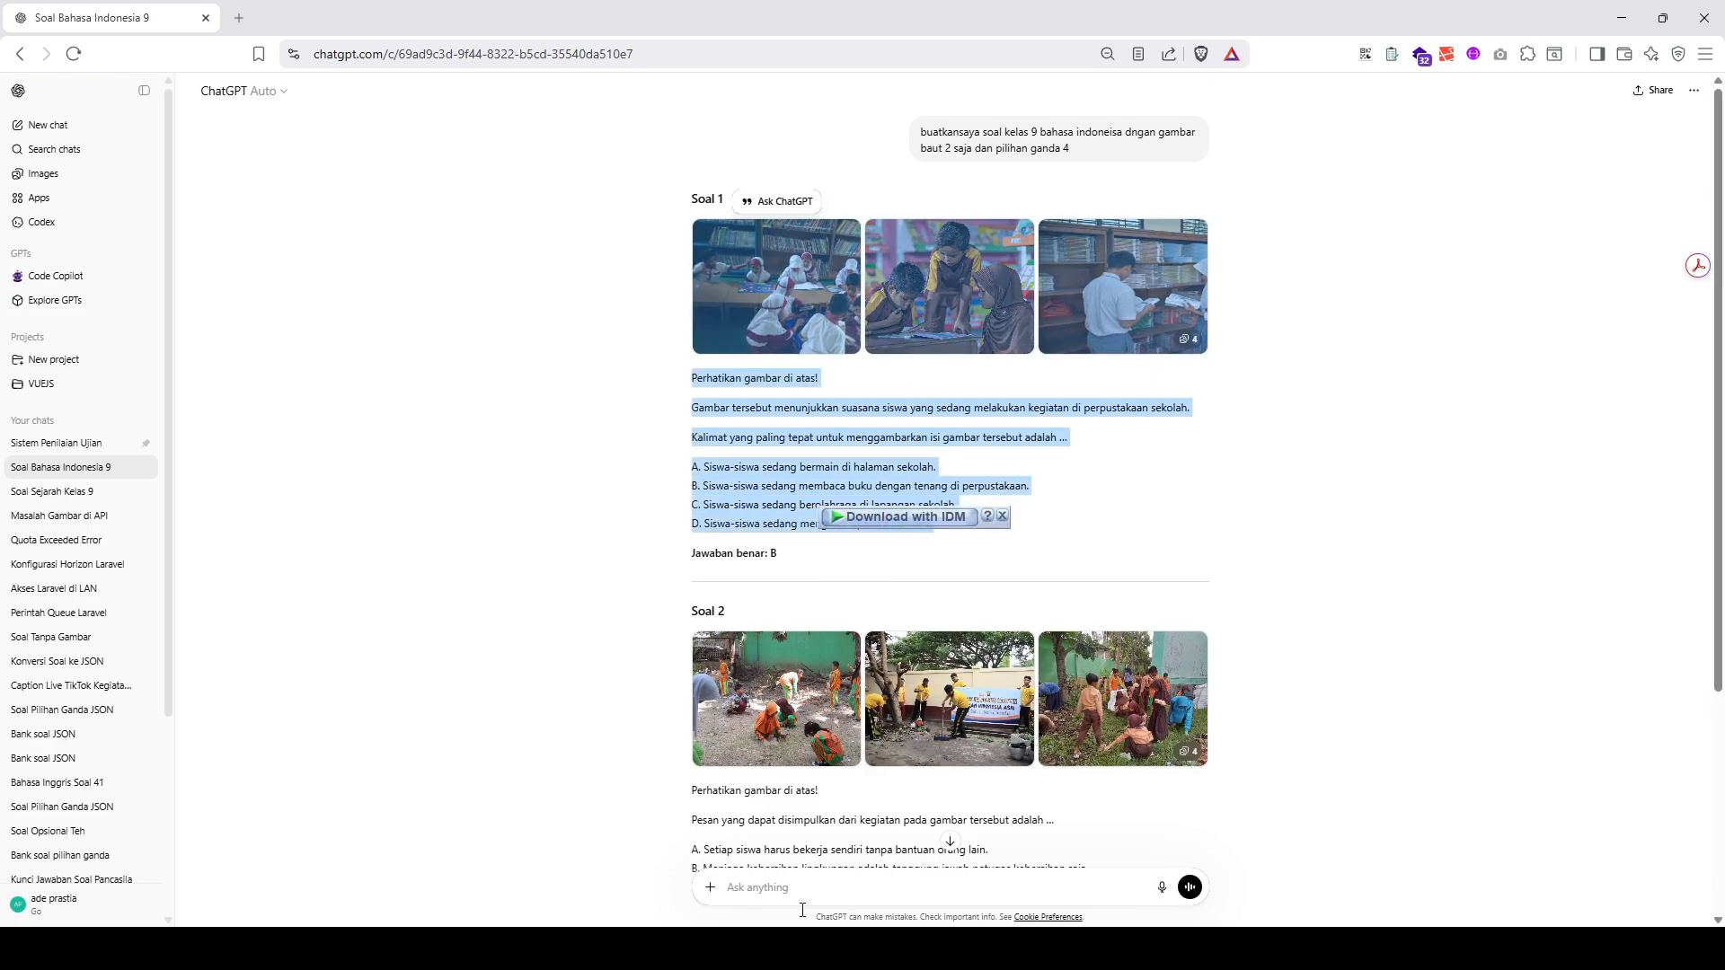
mouse_move(810, 948)
left_click(913, 867)
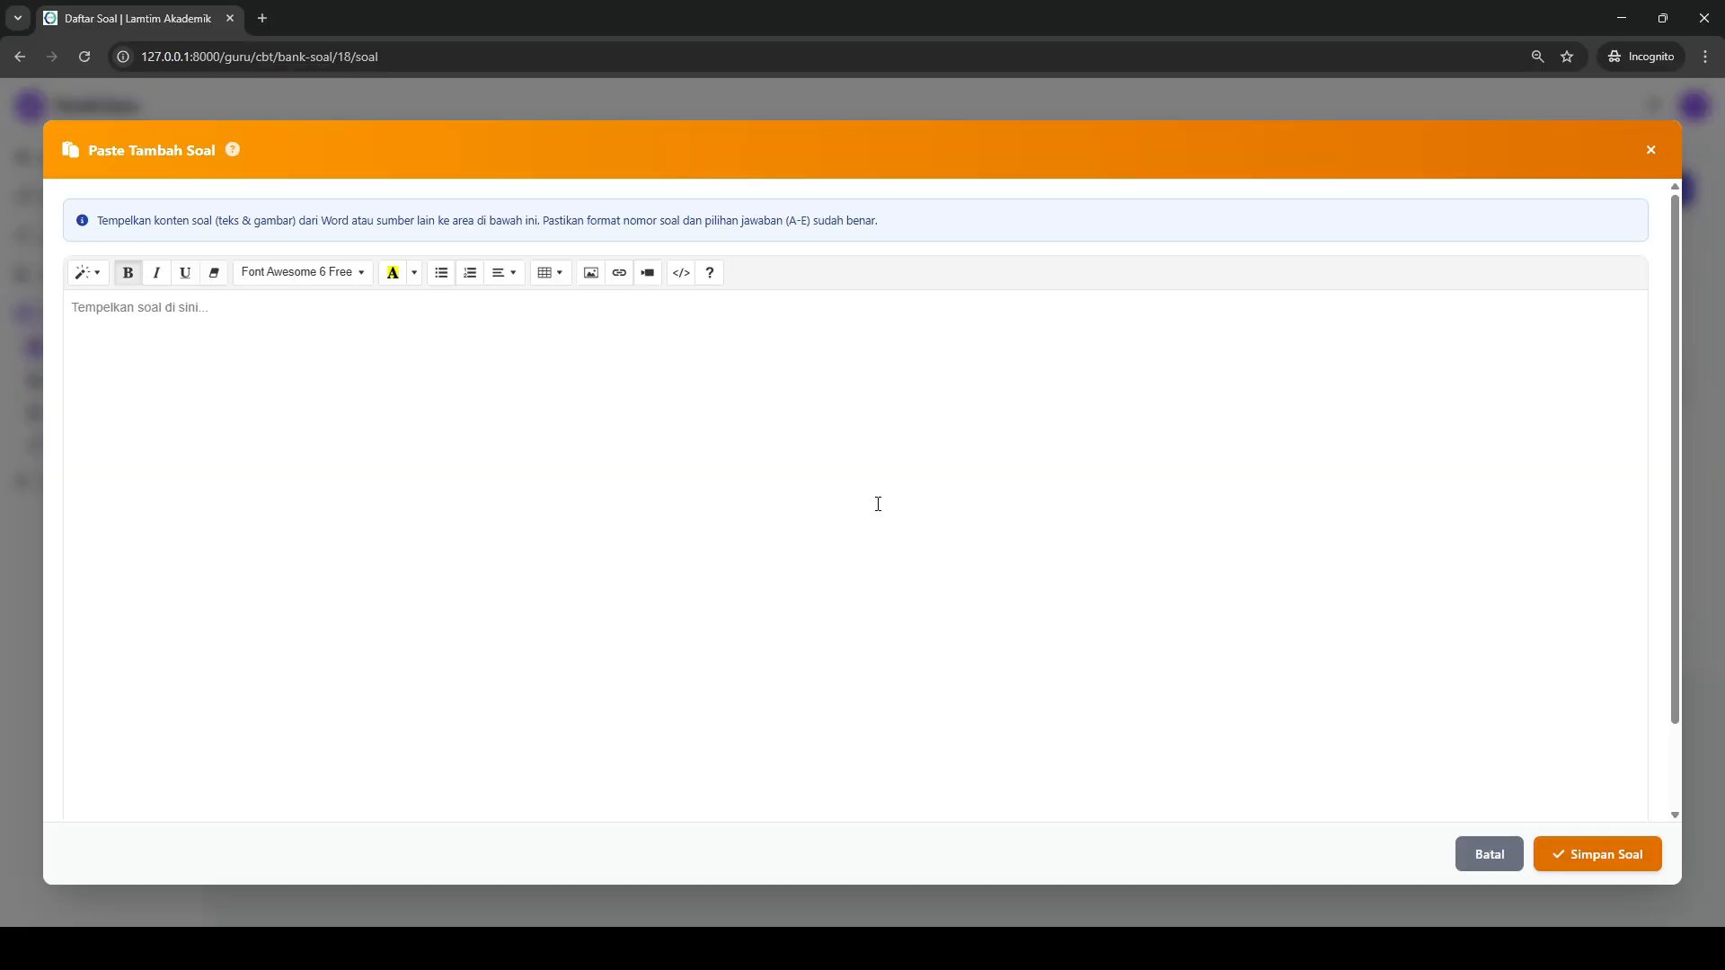
left_click(1648, 151)
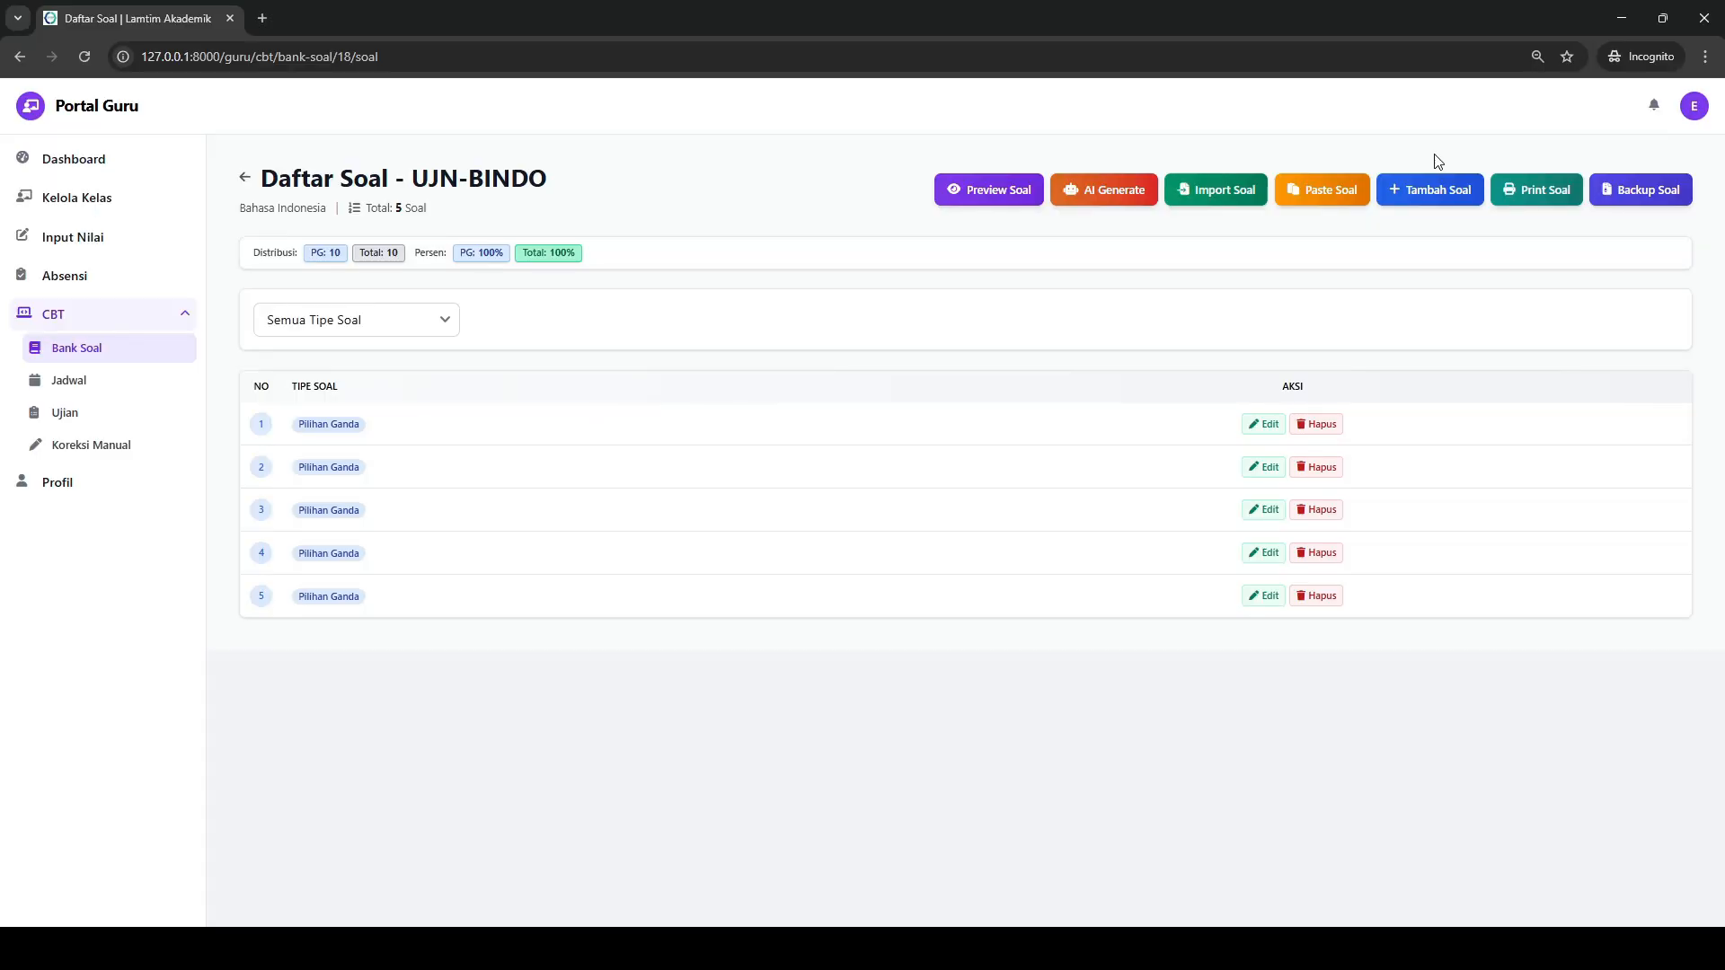
left_click(1335, 187)
key("ctrl+v")
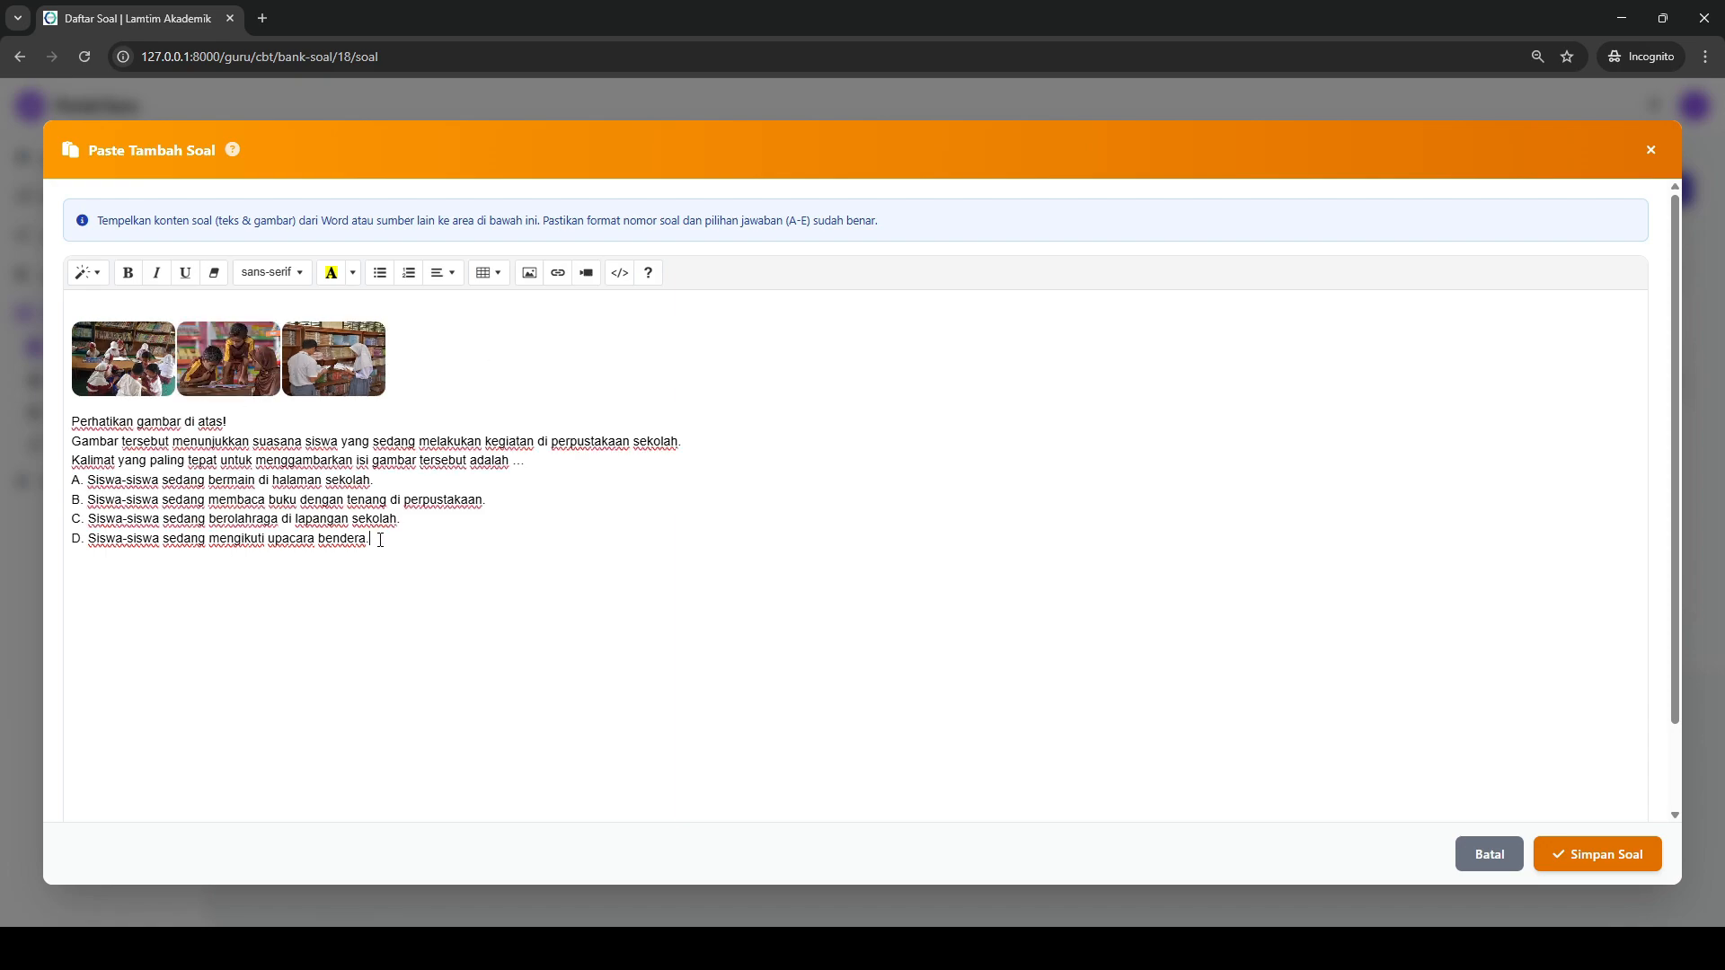
left_click_drag(483, 502, 35, 509)
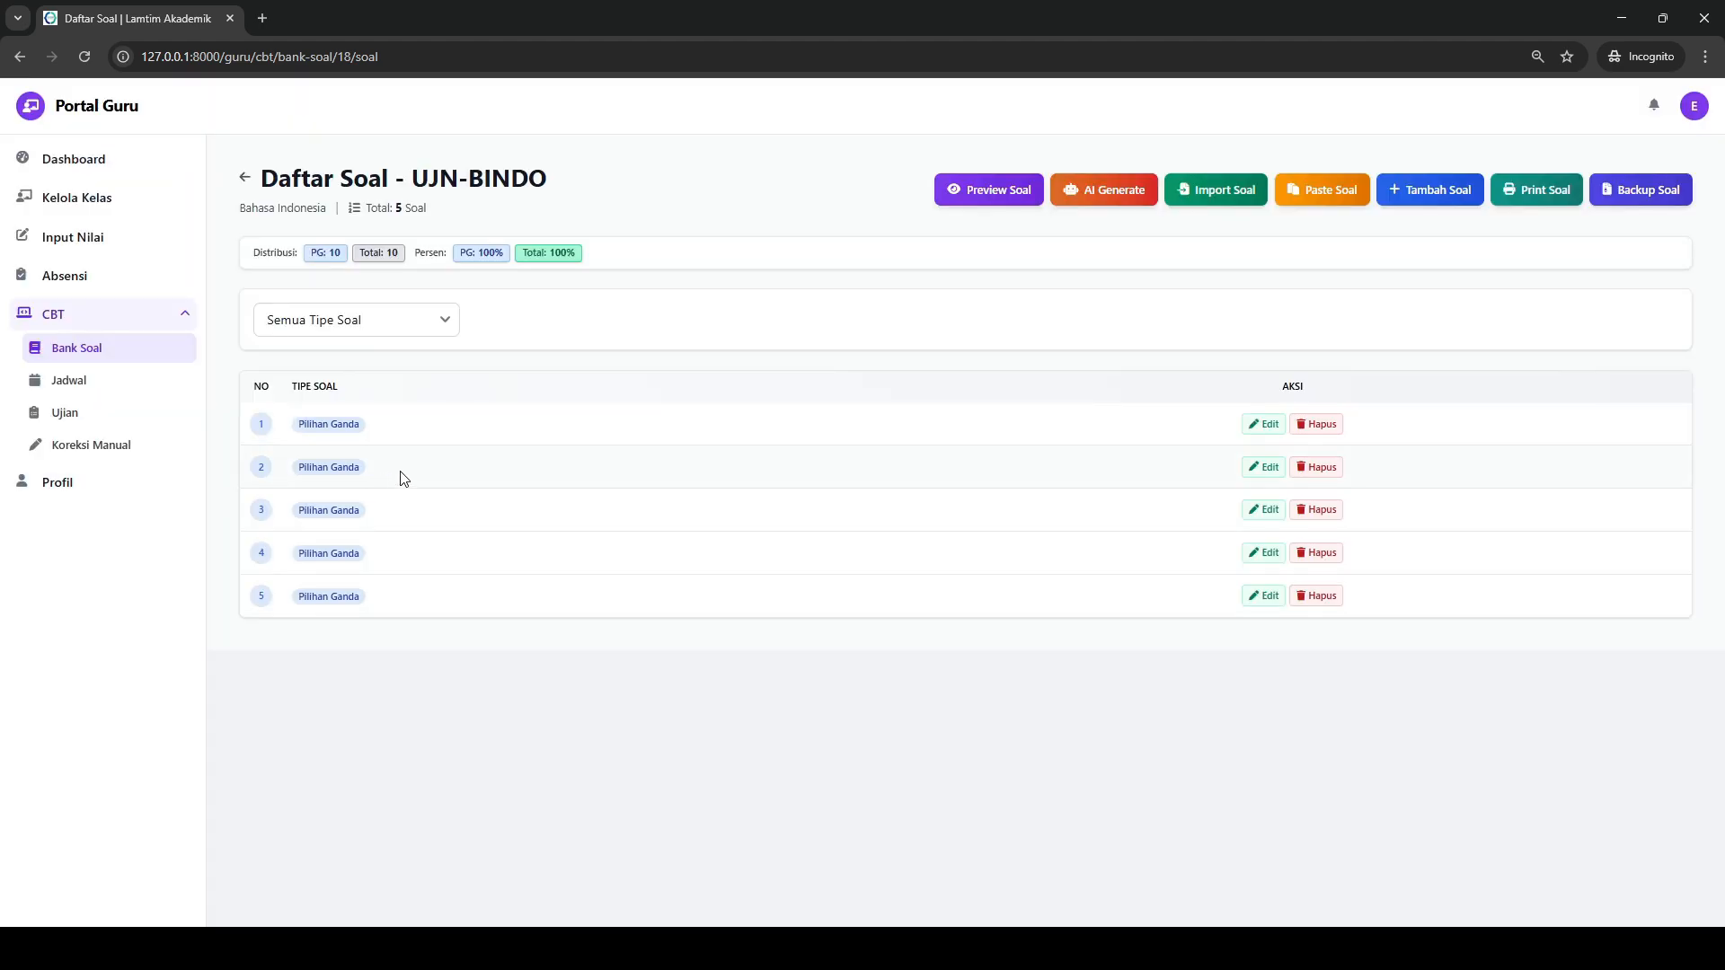
- Paste the copied ChatGPT question into the Paste Tambah Soal form, make answer option B bold as the key, and save it
left_click(1341, 197)
key("ctrl+v")
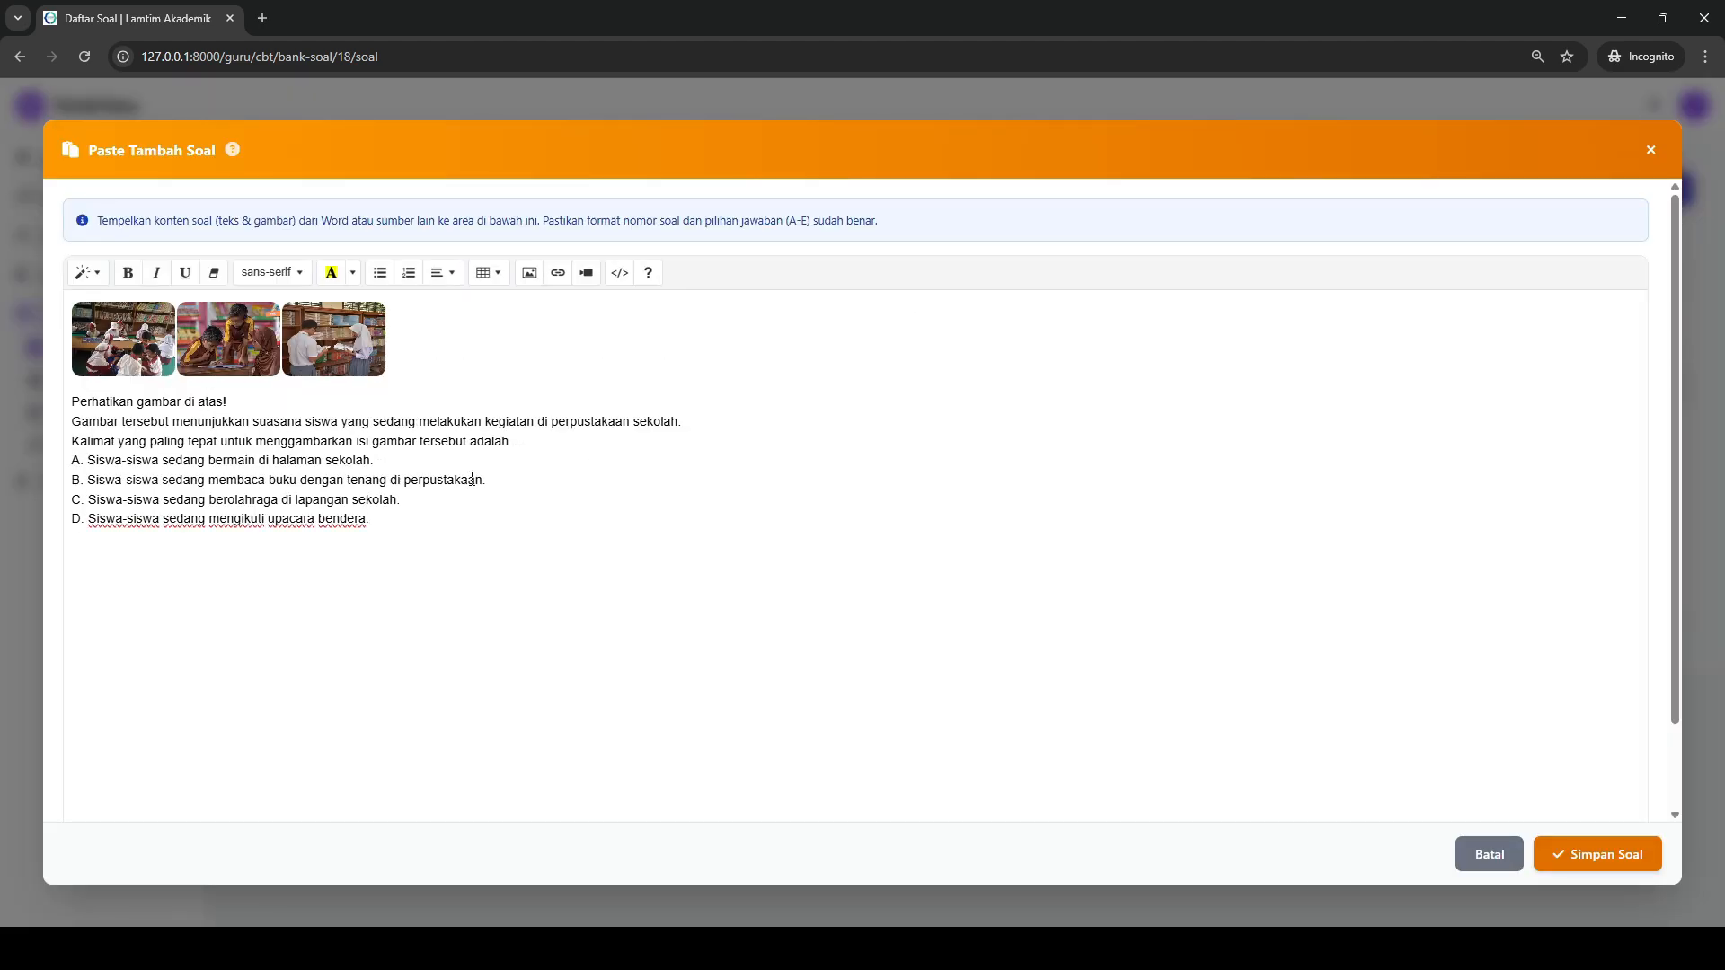
left_click_drag(486, 480, 80, 480)
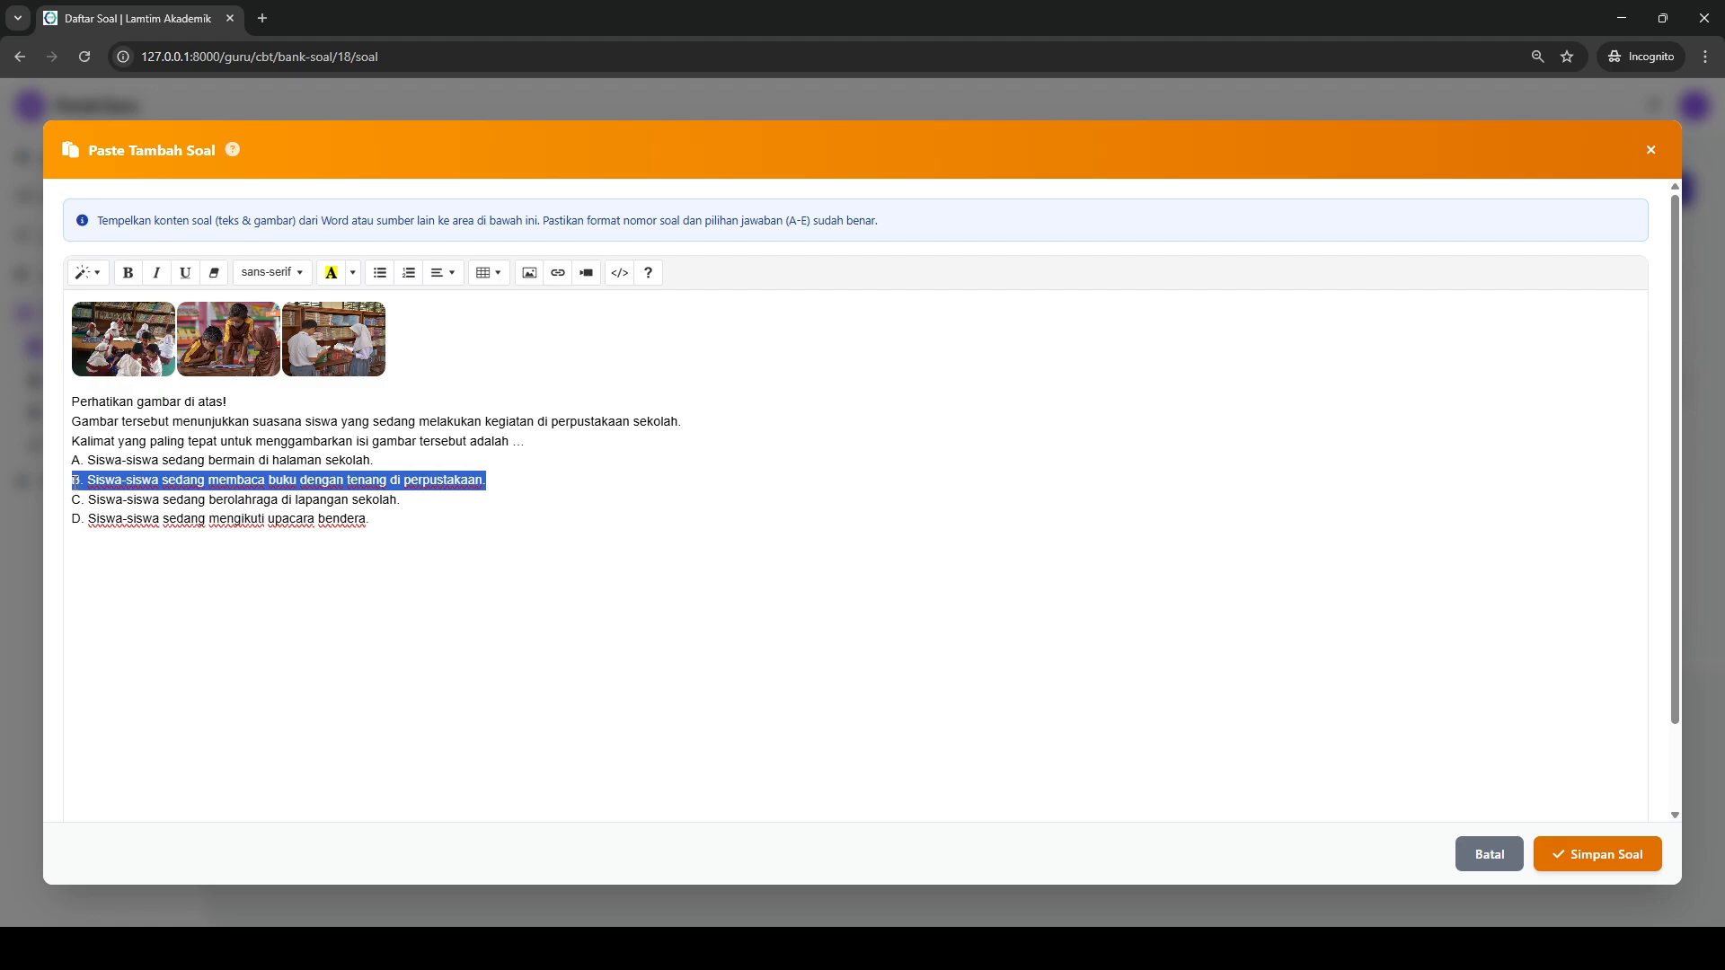
key("ctrl+b")
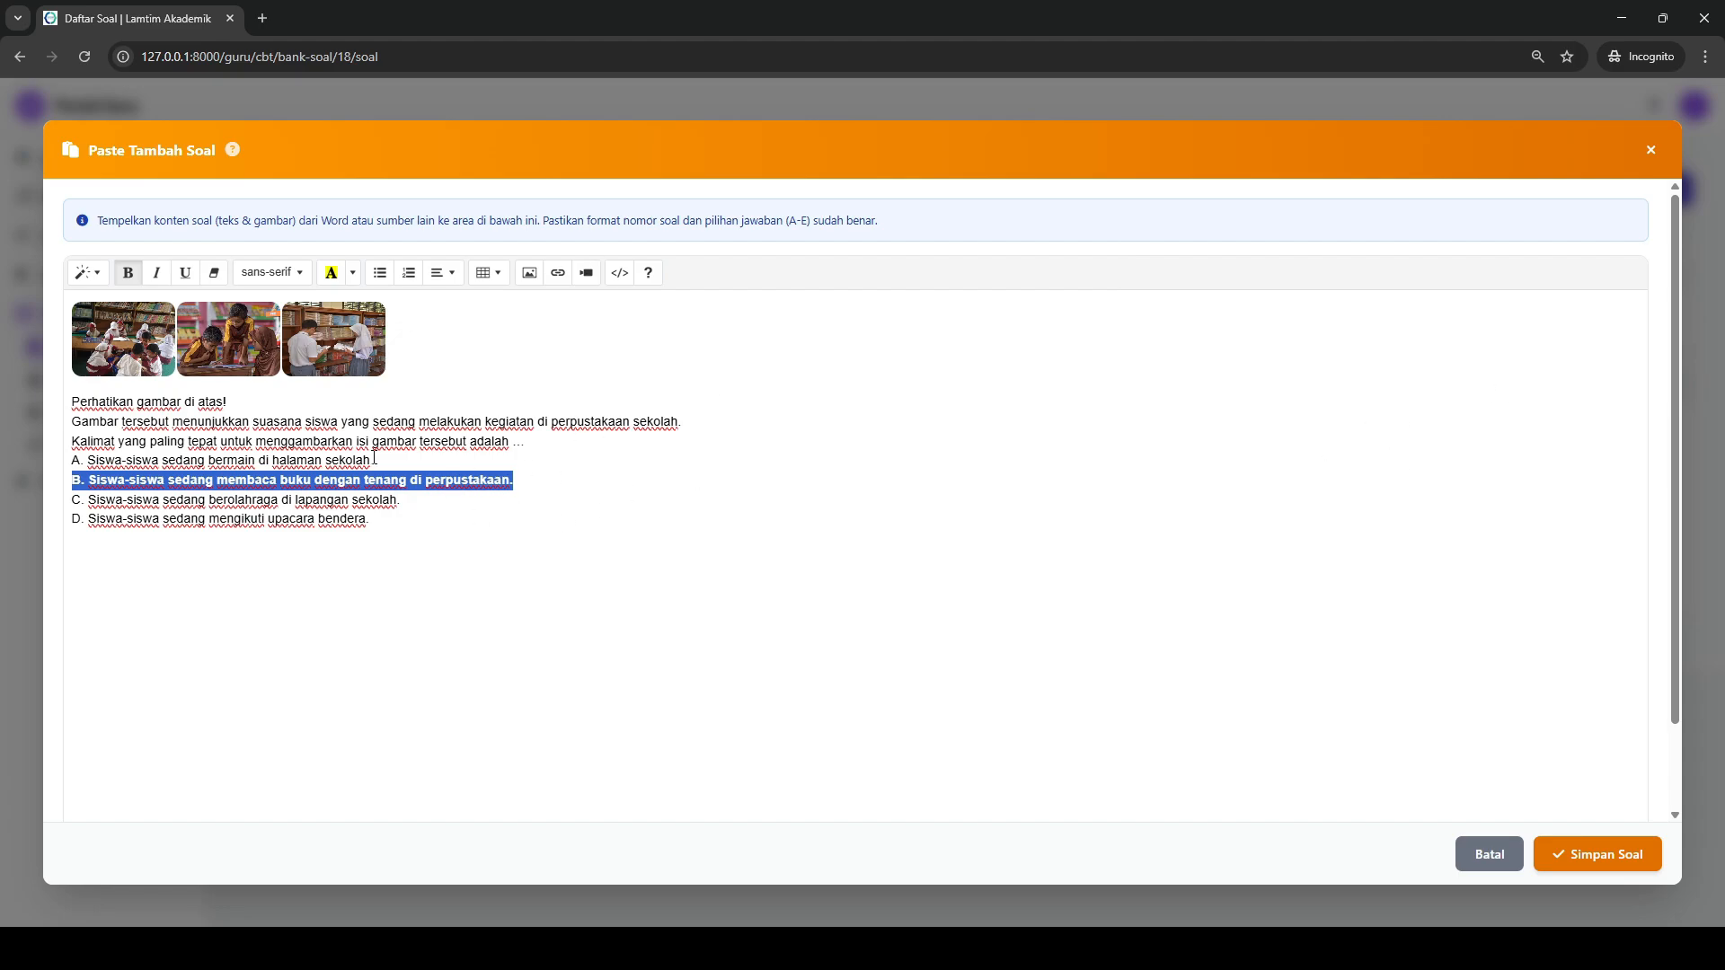
left_click(378, 515)
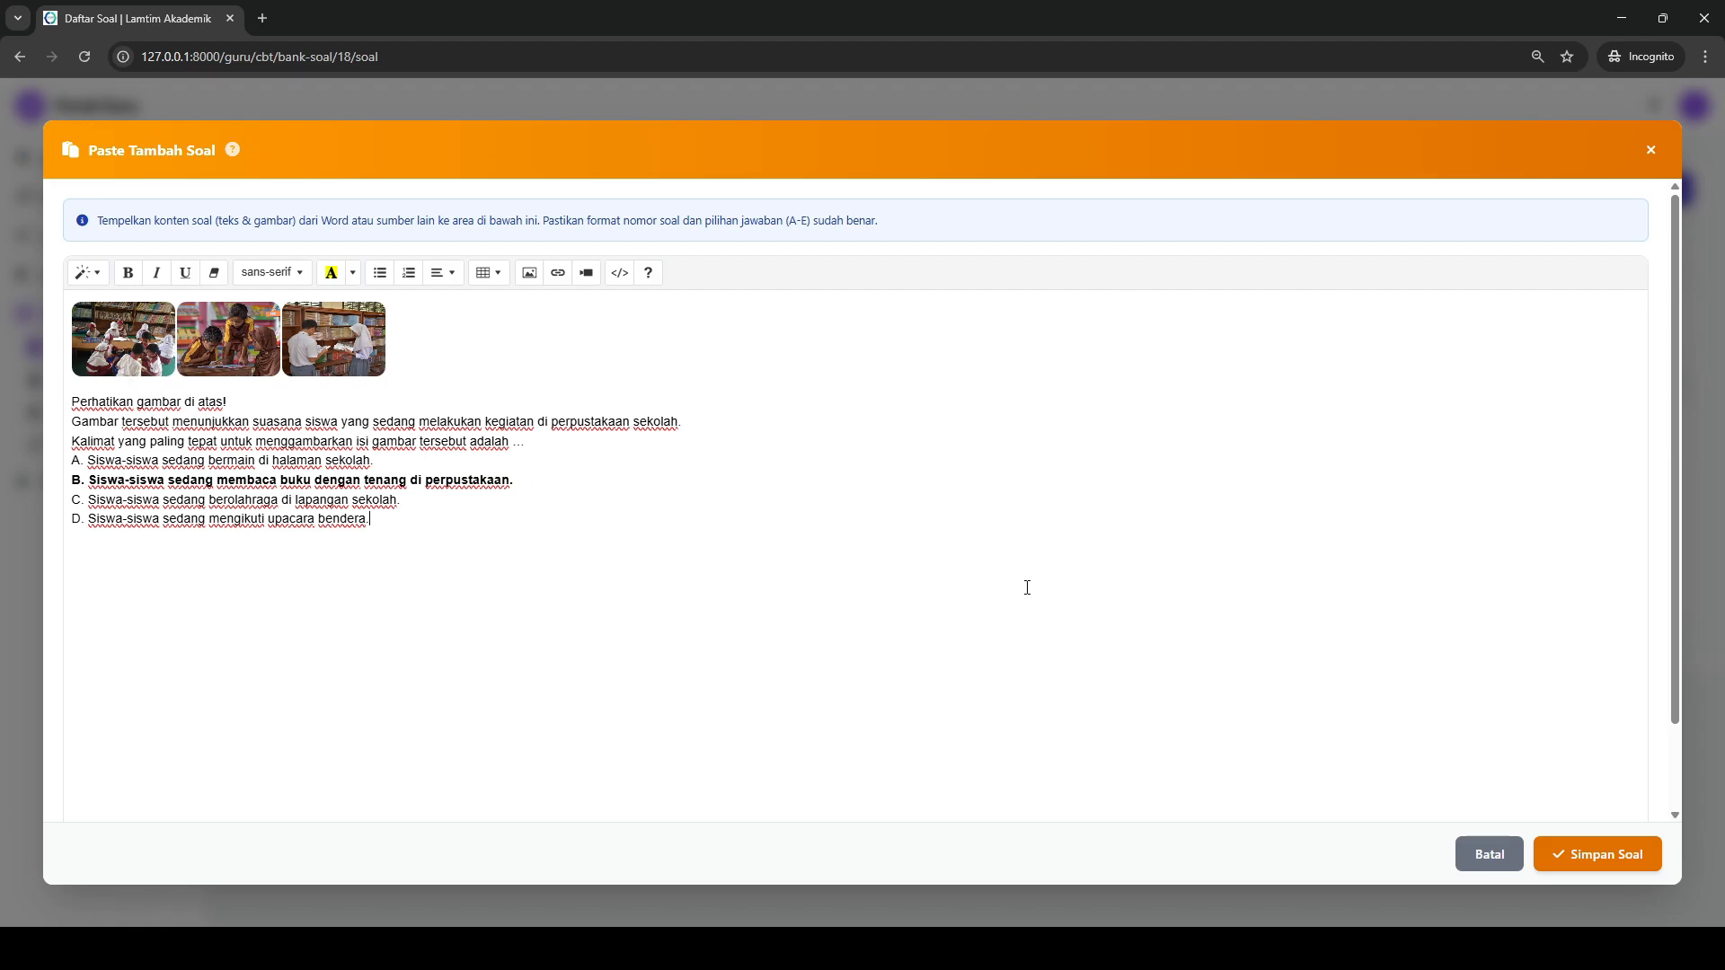
left_click(1573, 849)
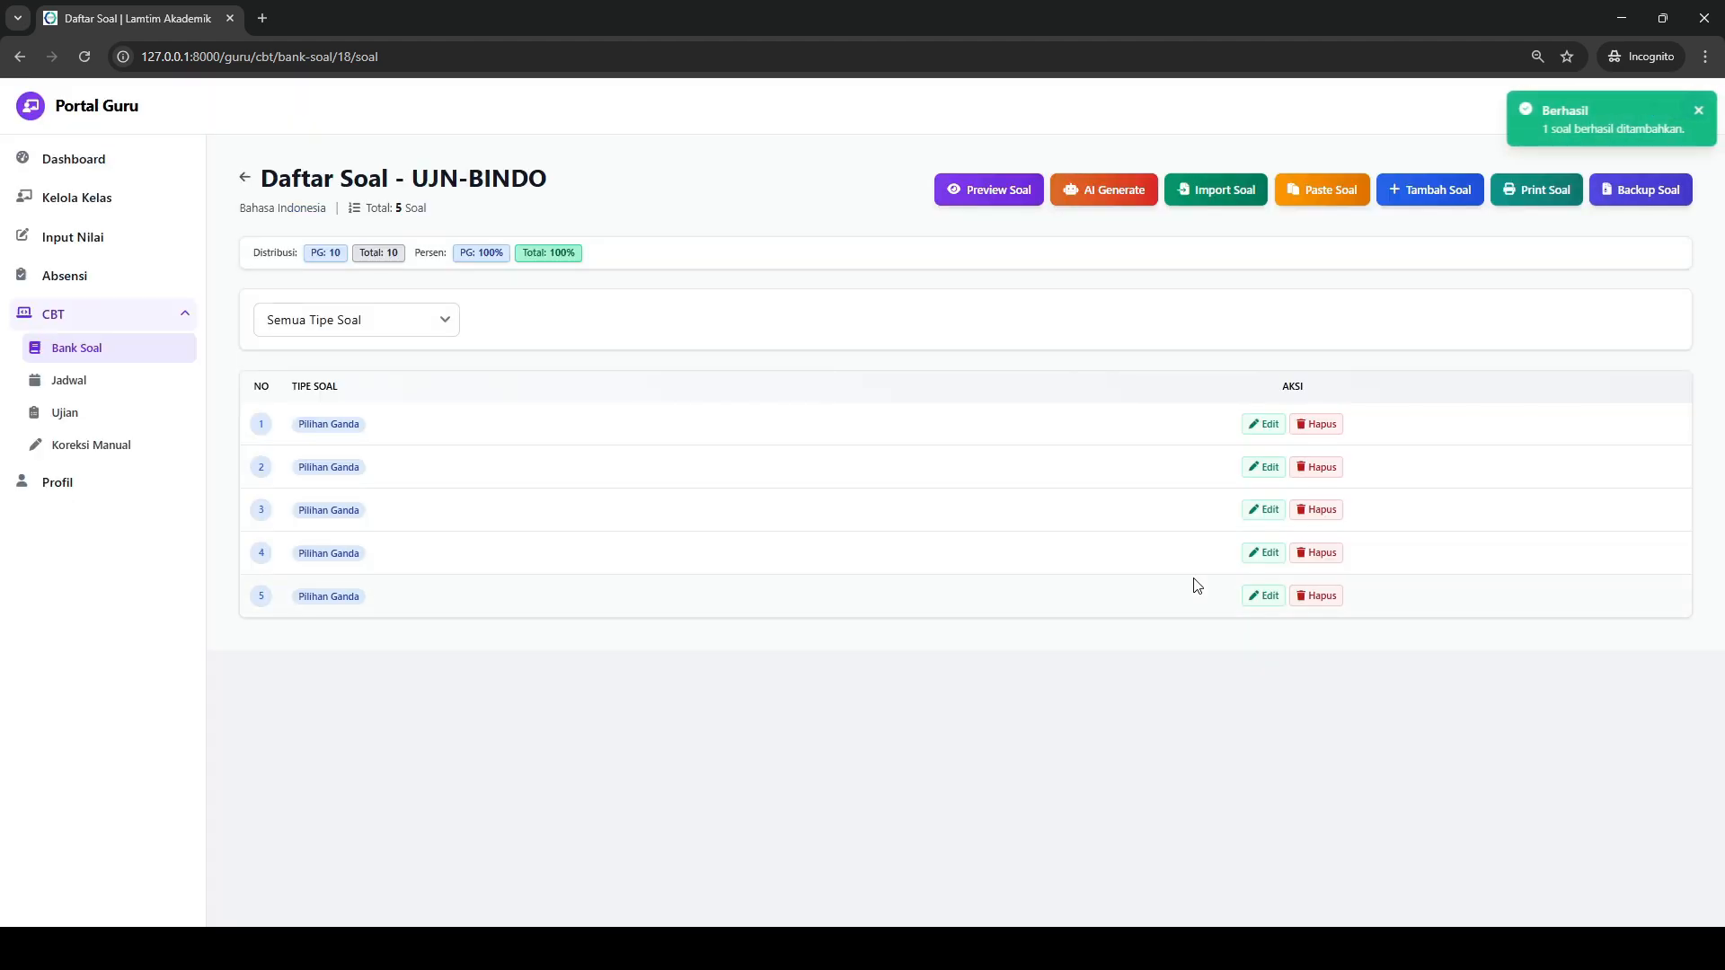
- Open question 6 in the preview and examine its images, the stray number above the text and the marked answer
left_click(1007, 195)
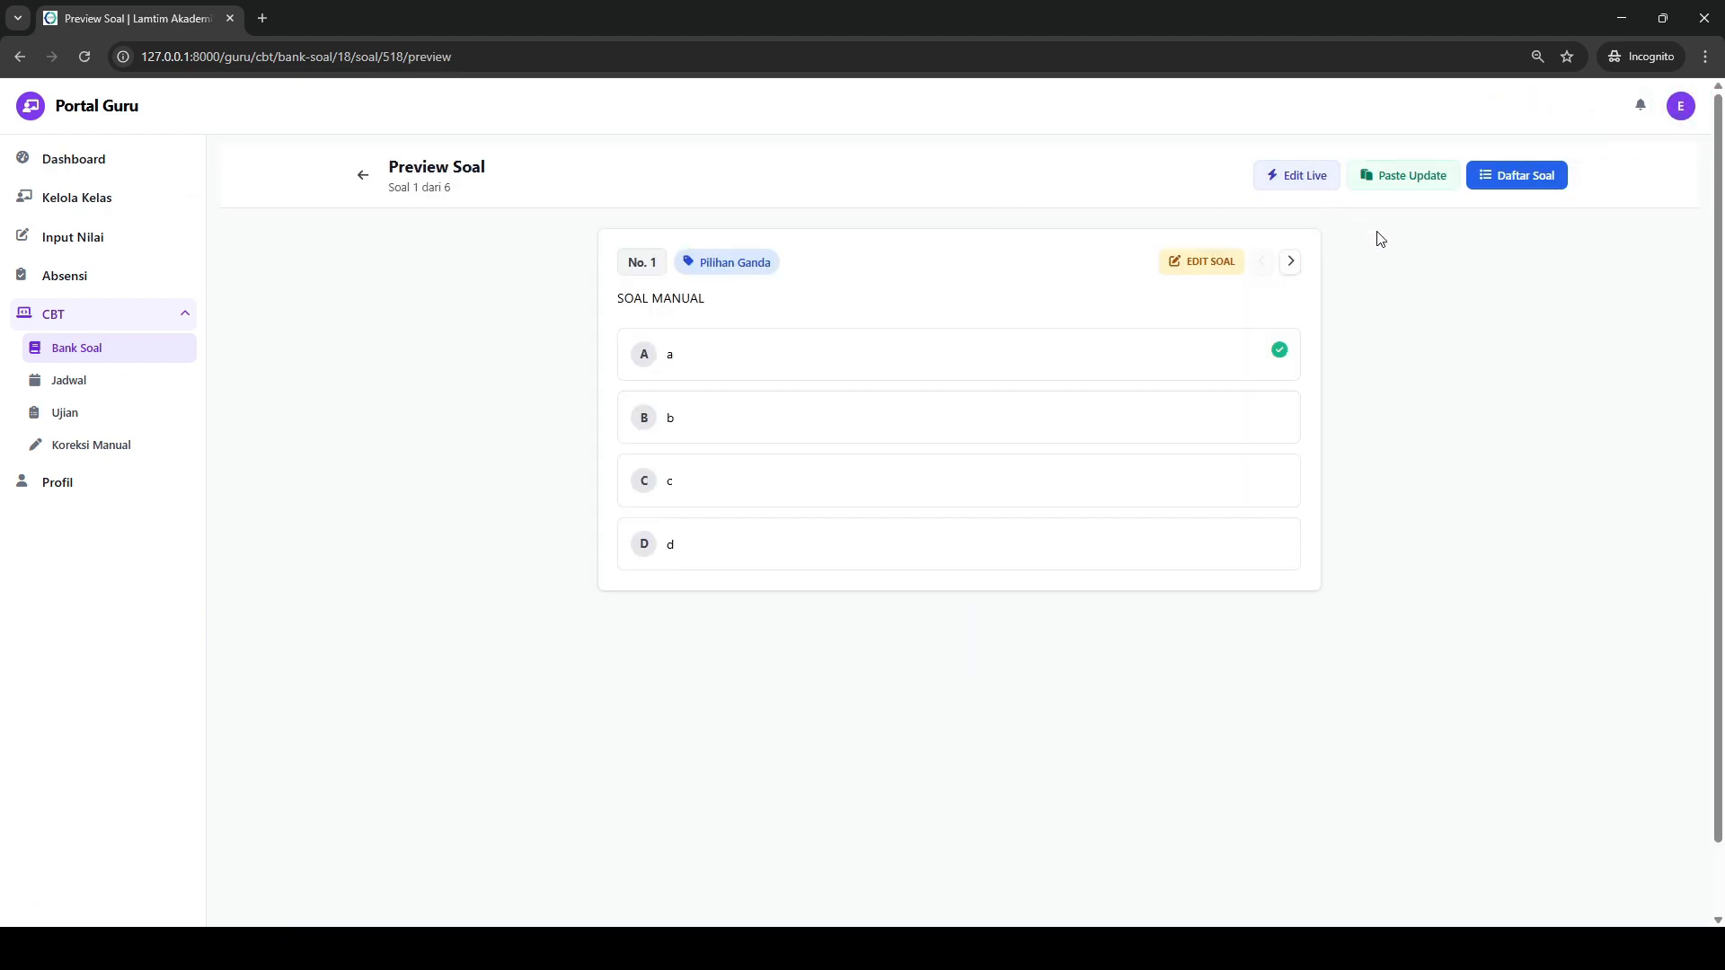
left_click(1490, 185)
left_click(885, 481)
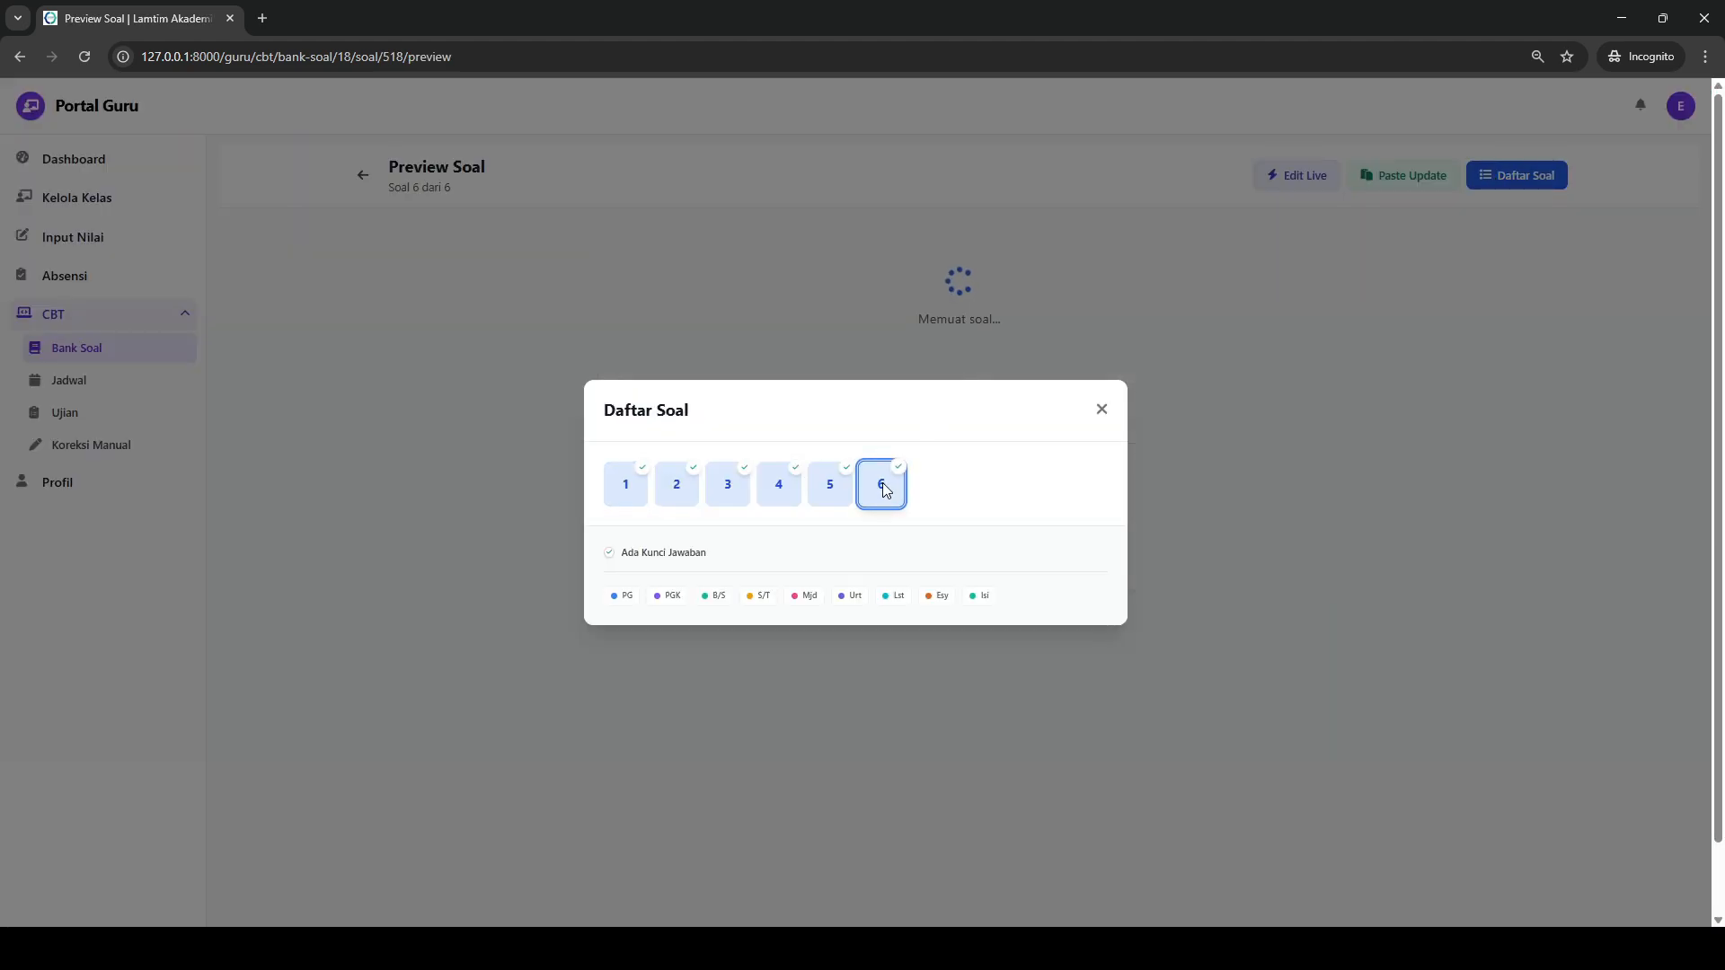
scroll(1077, 387, "down", 4)
scroll(1077, 385, "down", 8)
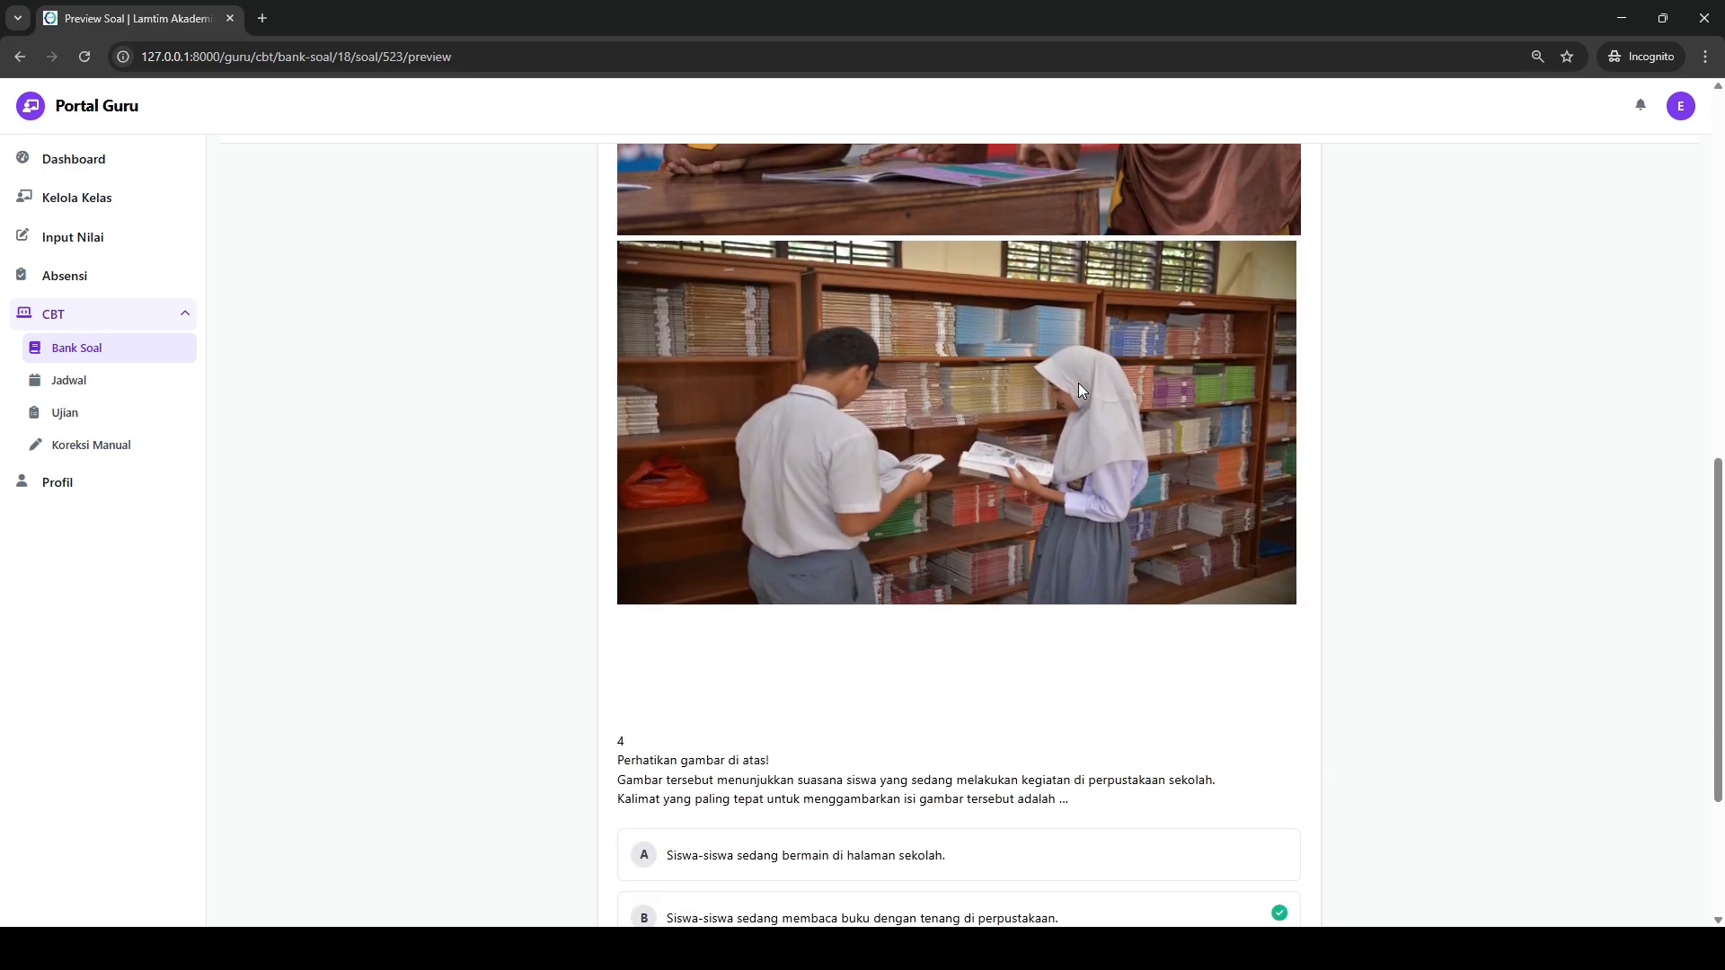
left_click_drag(631, 471, 619, 362)
left_click(655, 367)
left_click_drag(645, 470, 629, 370)
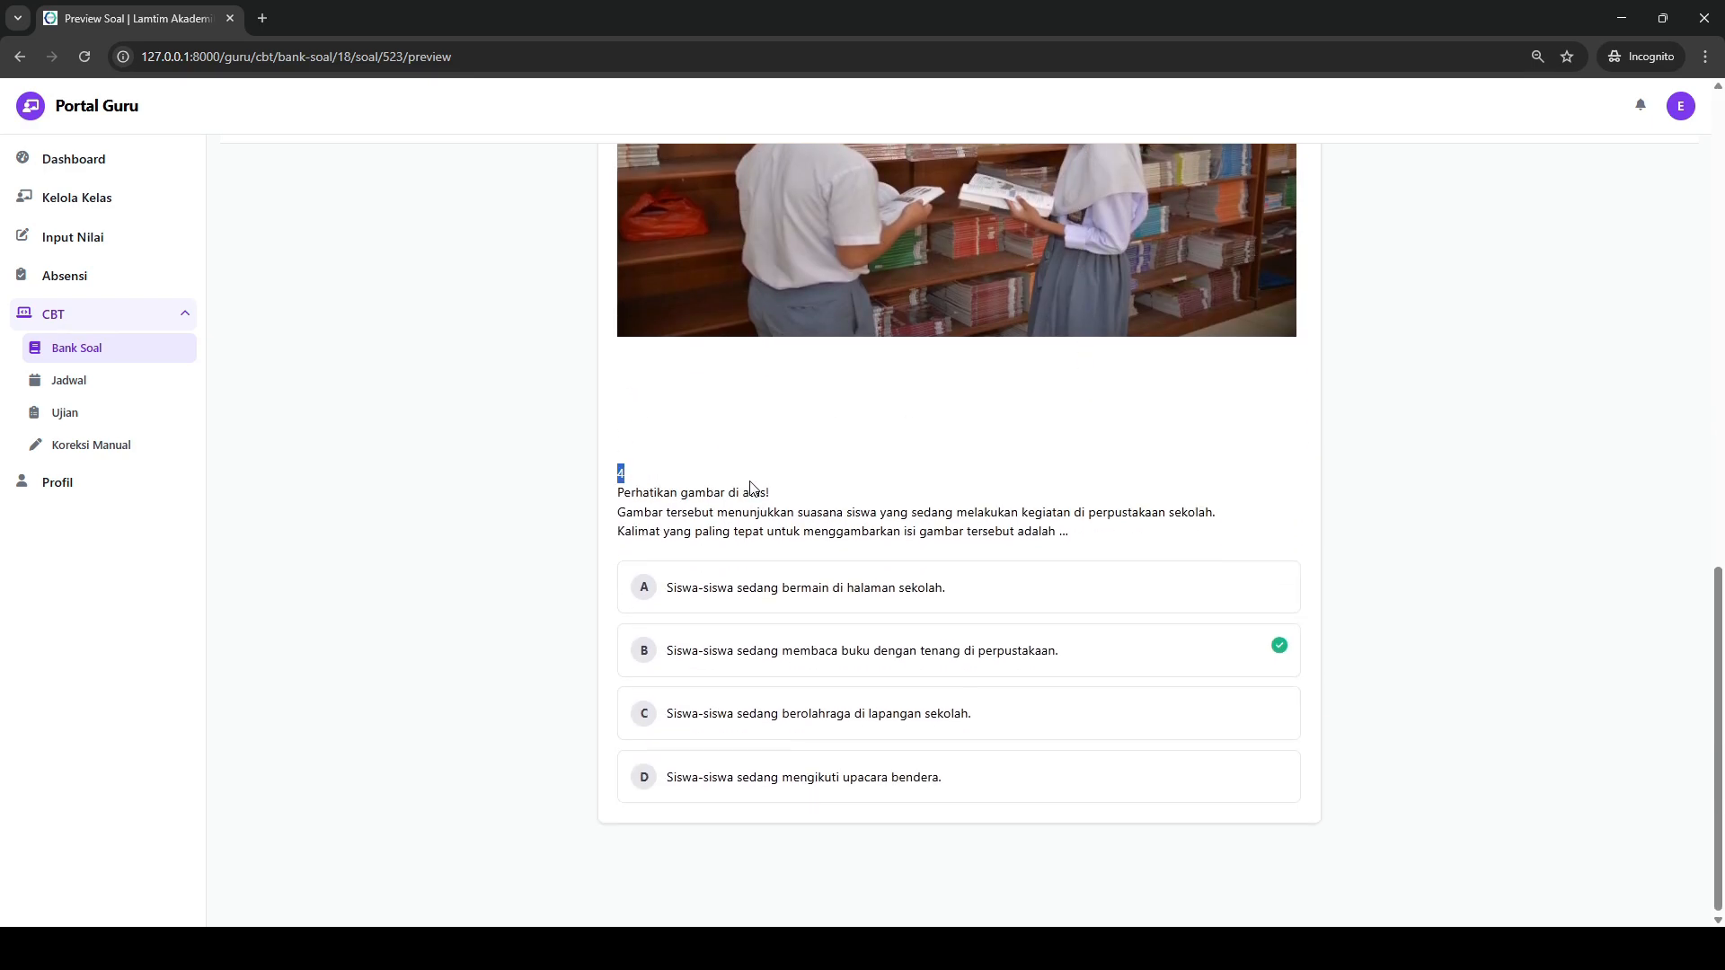
scroll(848, 492, "up", 15)
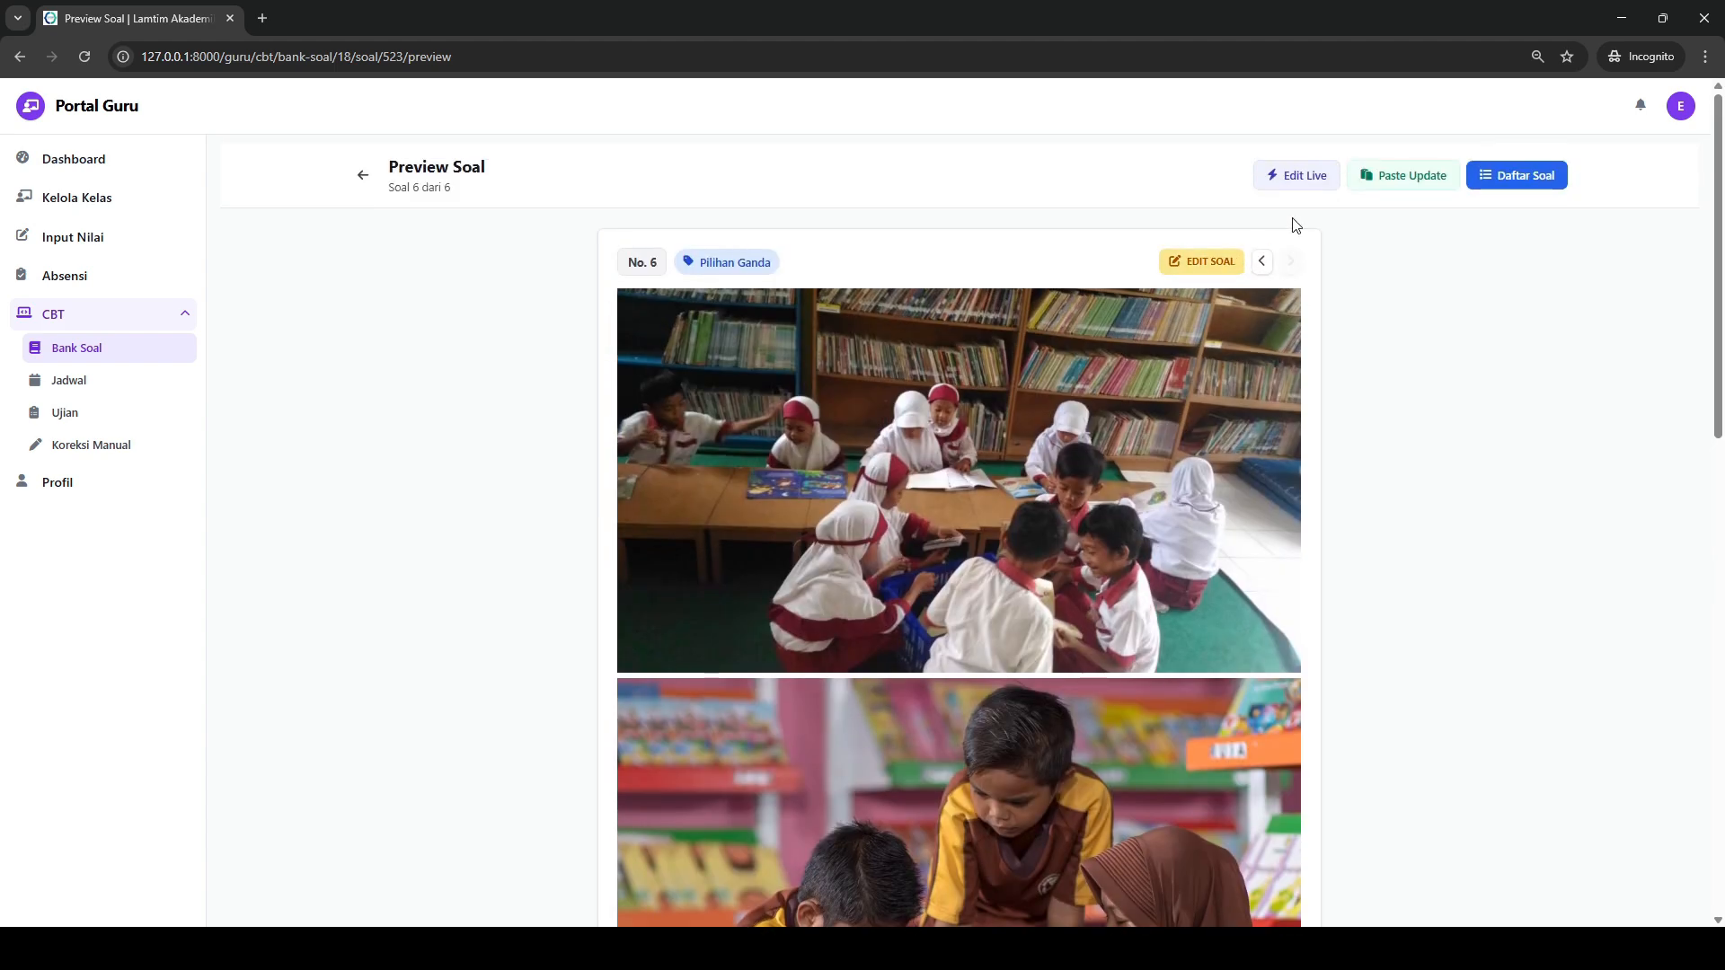
- Open question 6 for live editing and delete the stray 4 and the blank gap above its text
left_click(1308, 175)
scroll(1033, 426, "down", 11)
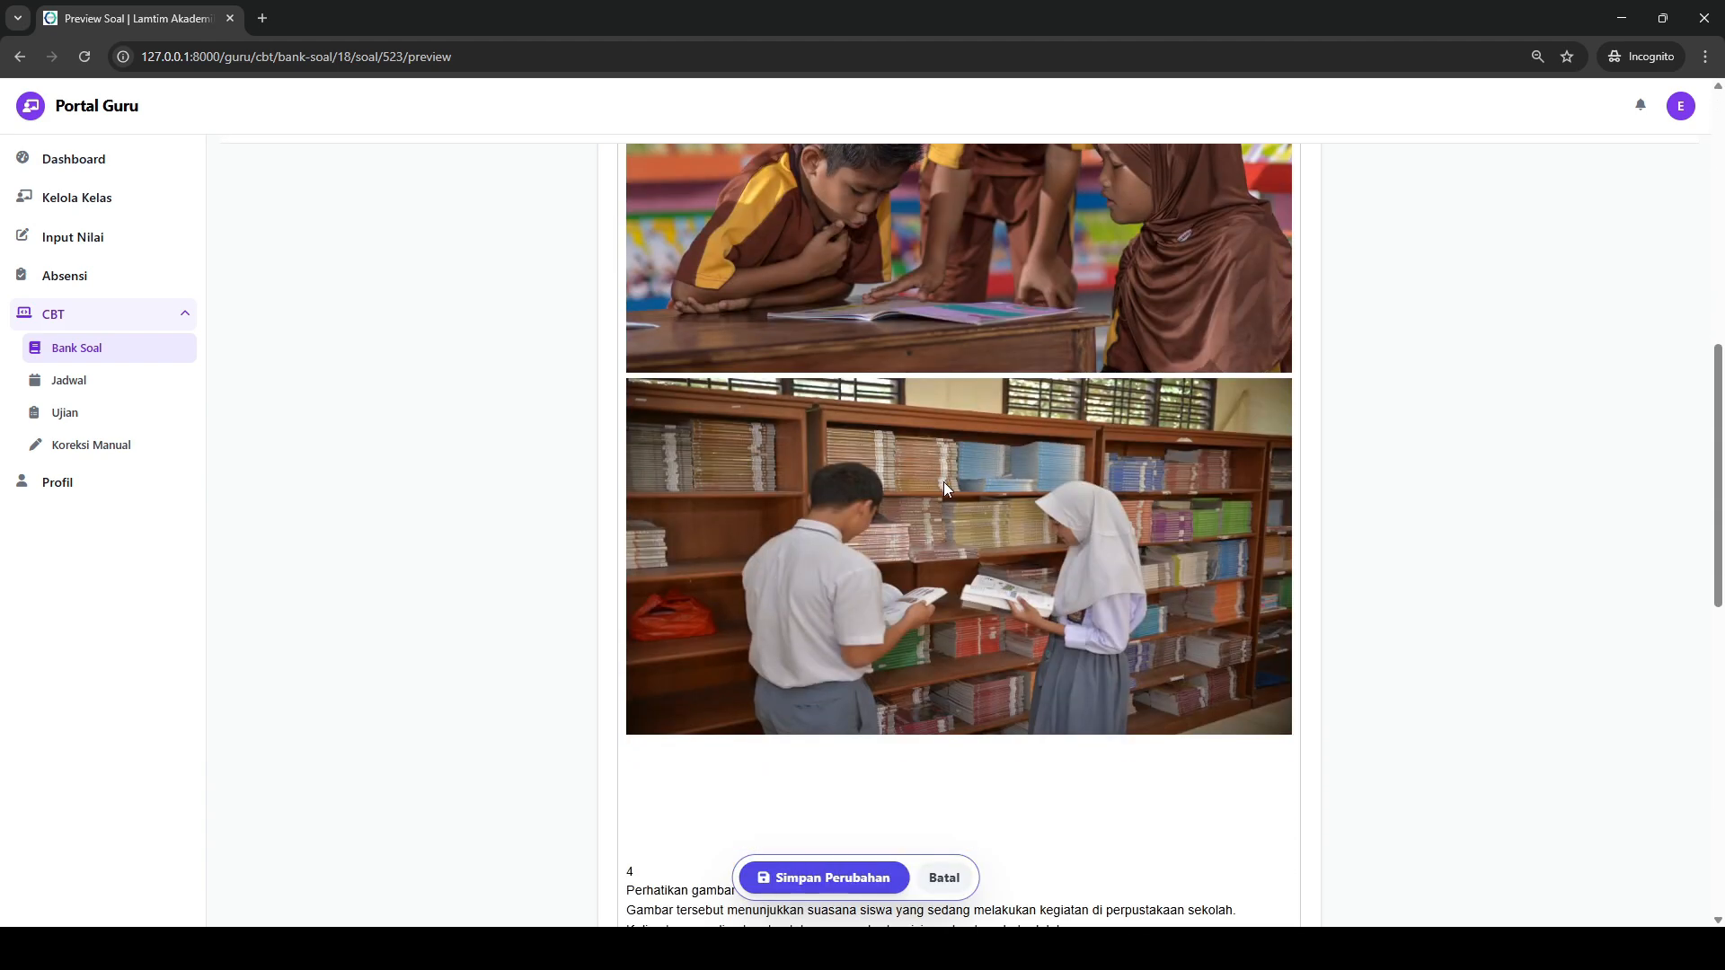
scroll(777, 500, "up", 4)
left_click(649, 605)
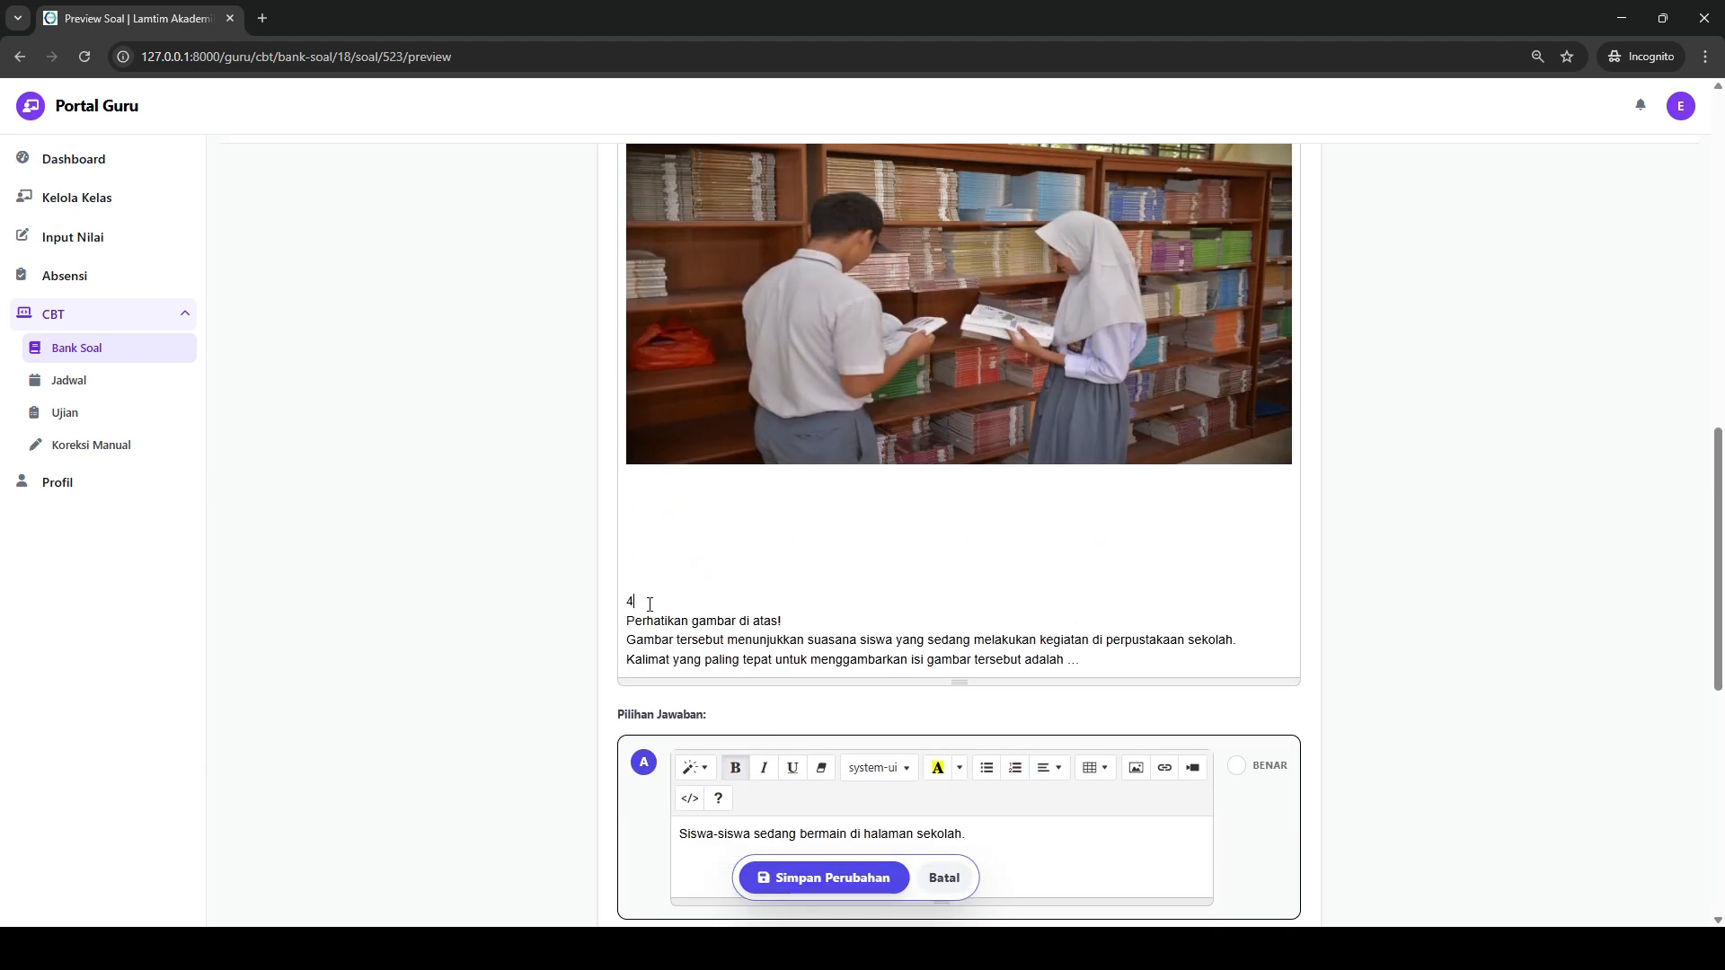
key("BackSpace")
key("BackSpace")
key("BackSpace")
key("BackSpace")
key("BackSpace")
key("BackSpace")
key("BackSpace")
key("BackSpace")
- Mark answer option D as the correct answer of question 6, save the changes and review the preview
scroll(1117, 628, "down", 6)
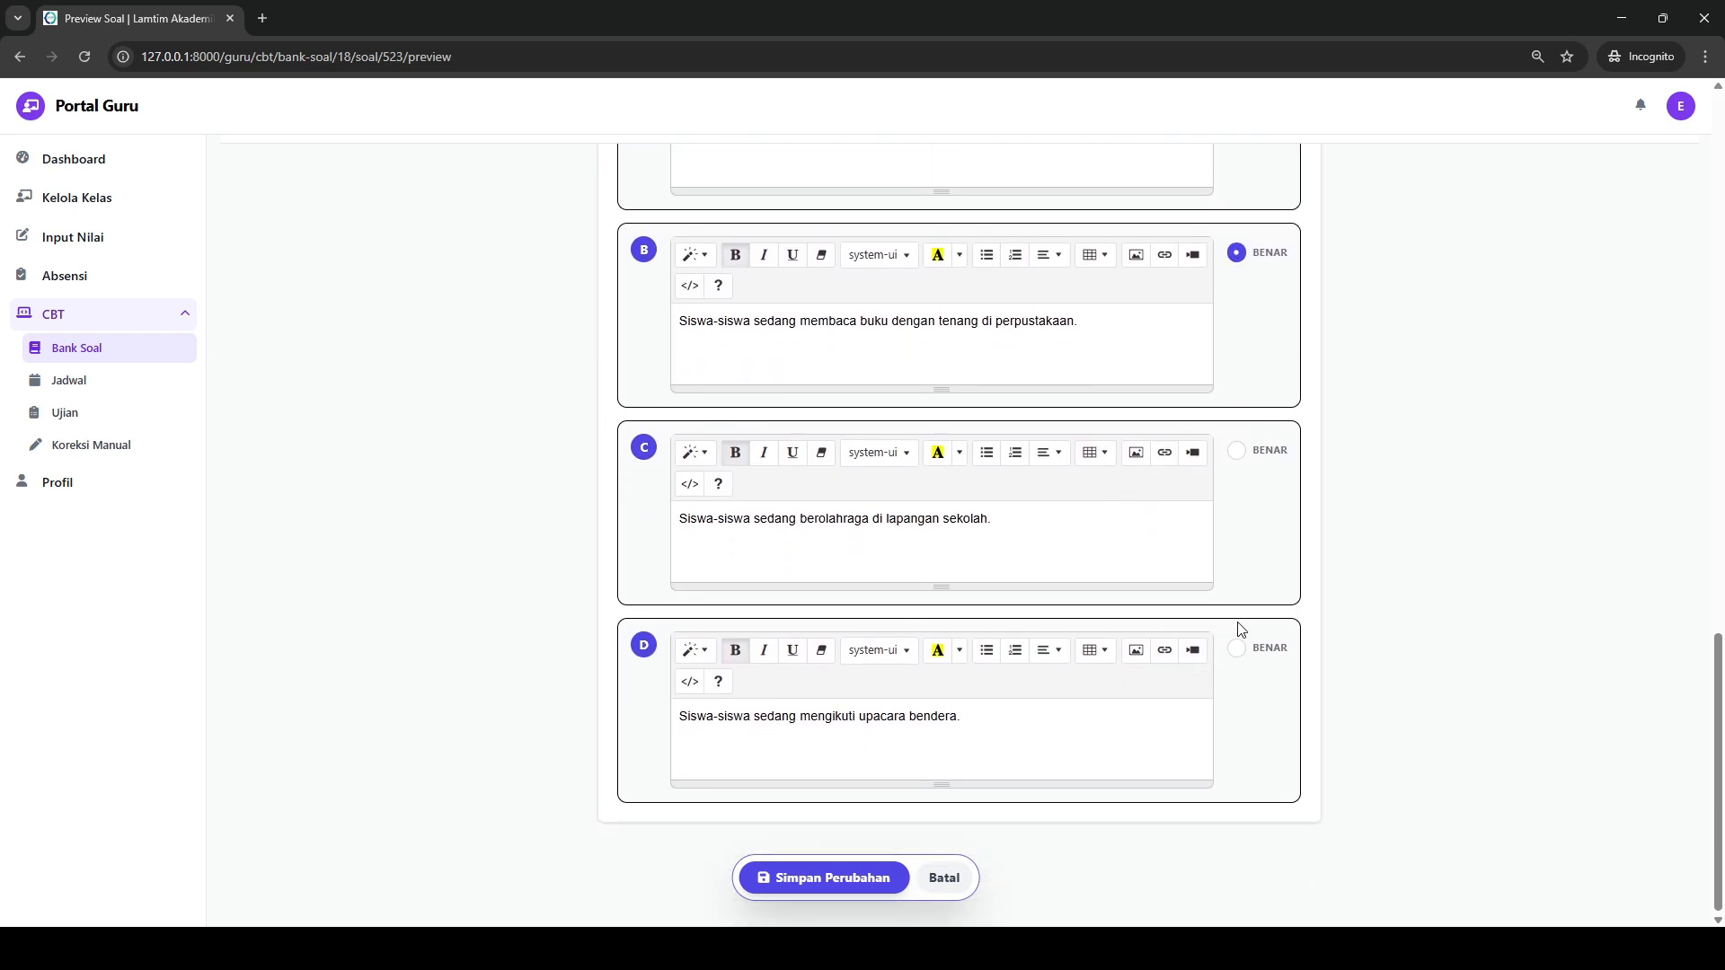
left_click(1241, 653)
left_click(862, 871)
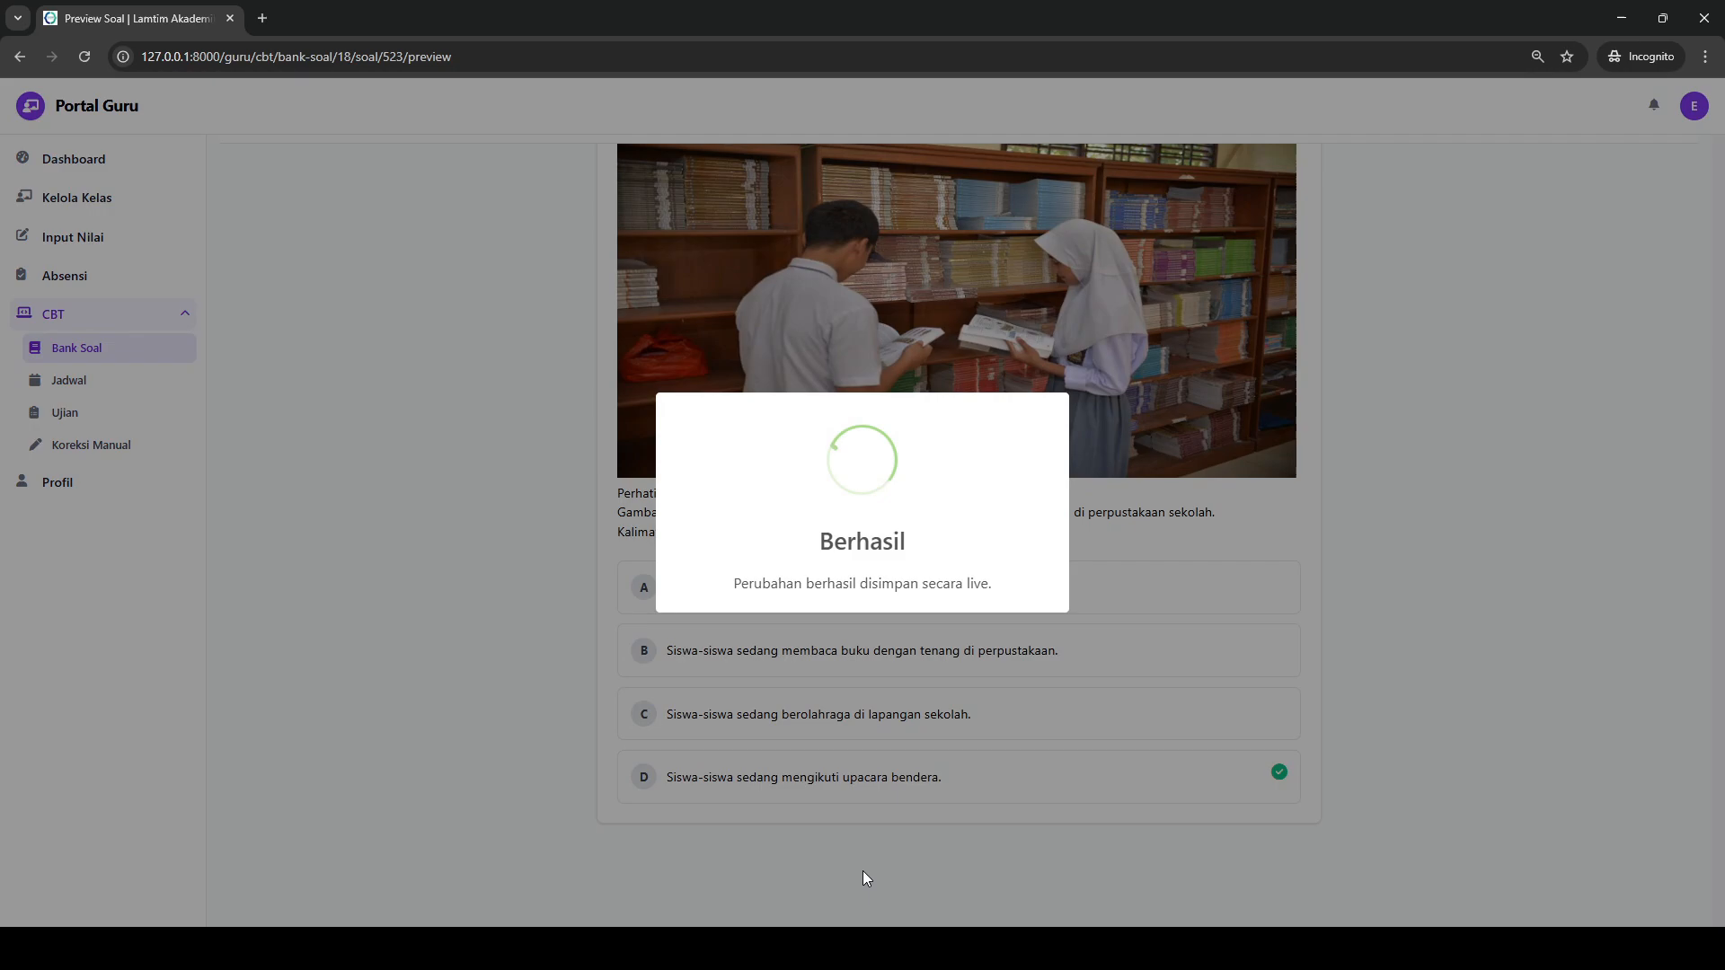
scroll(1148, 683, "up", 10)
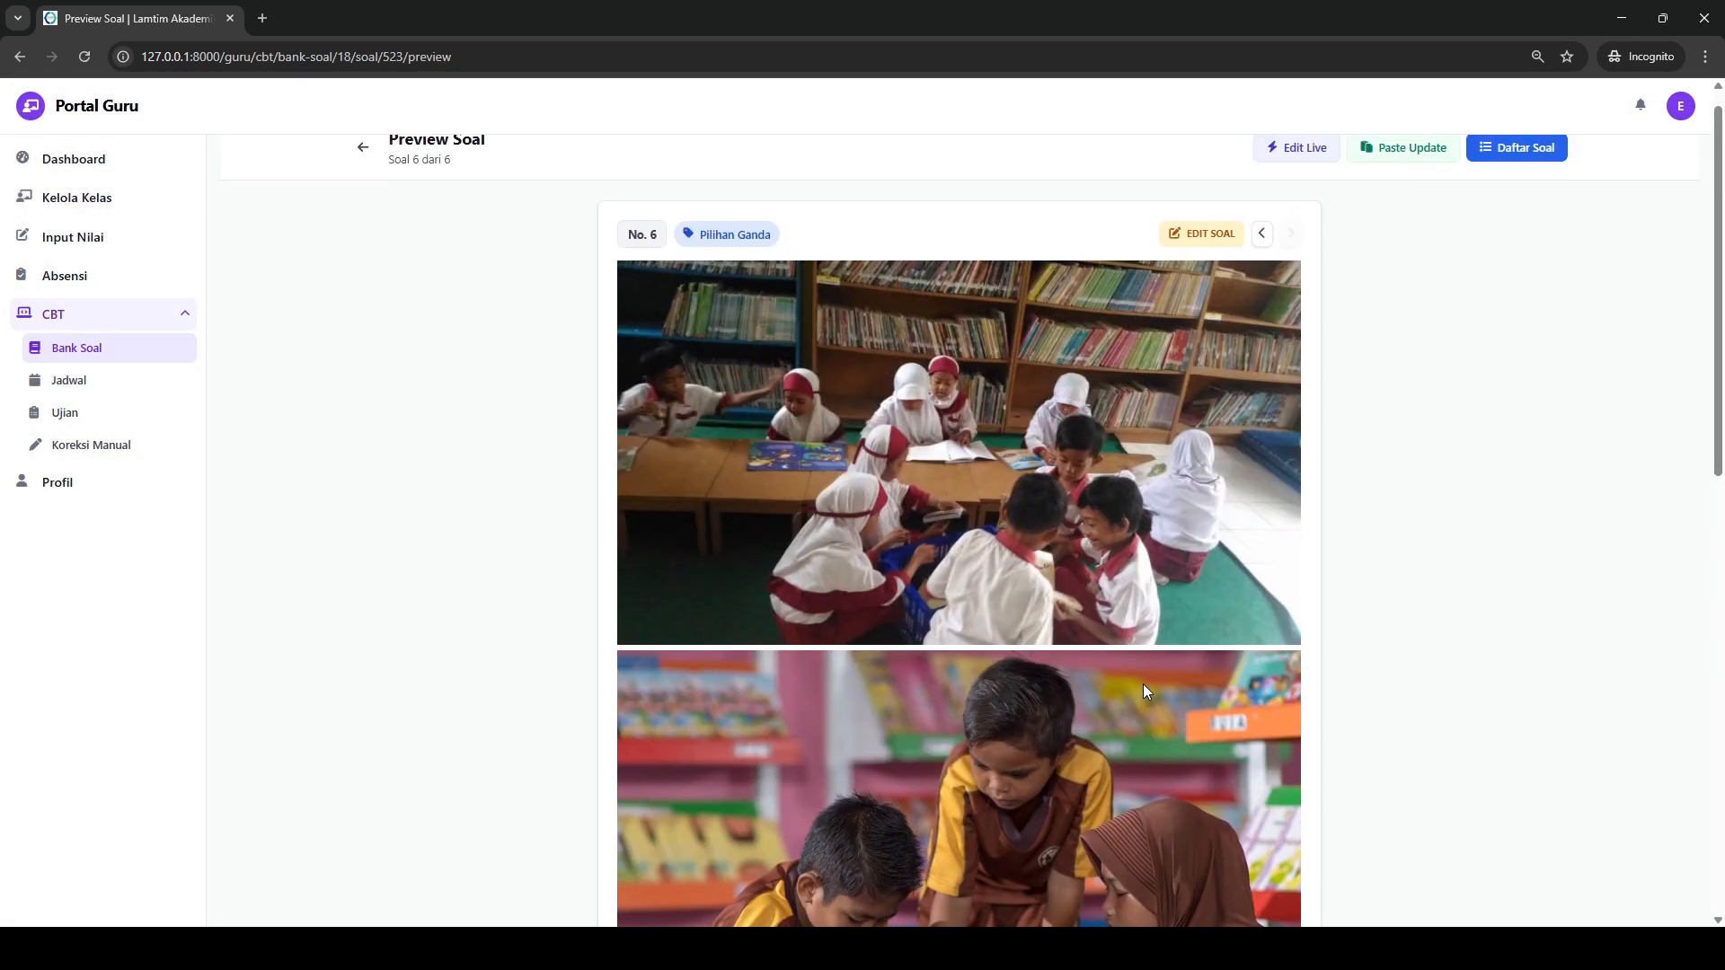
scroll(1442, 290, "down", 10)
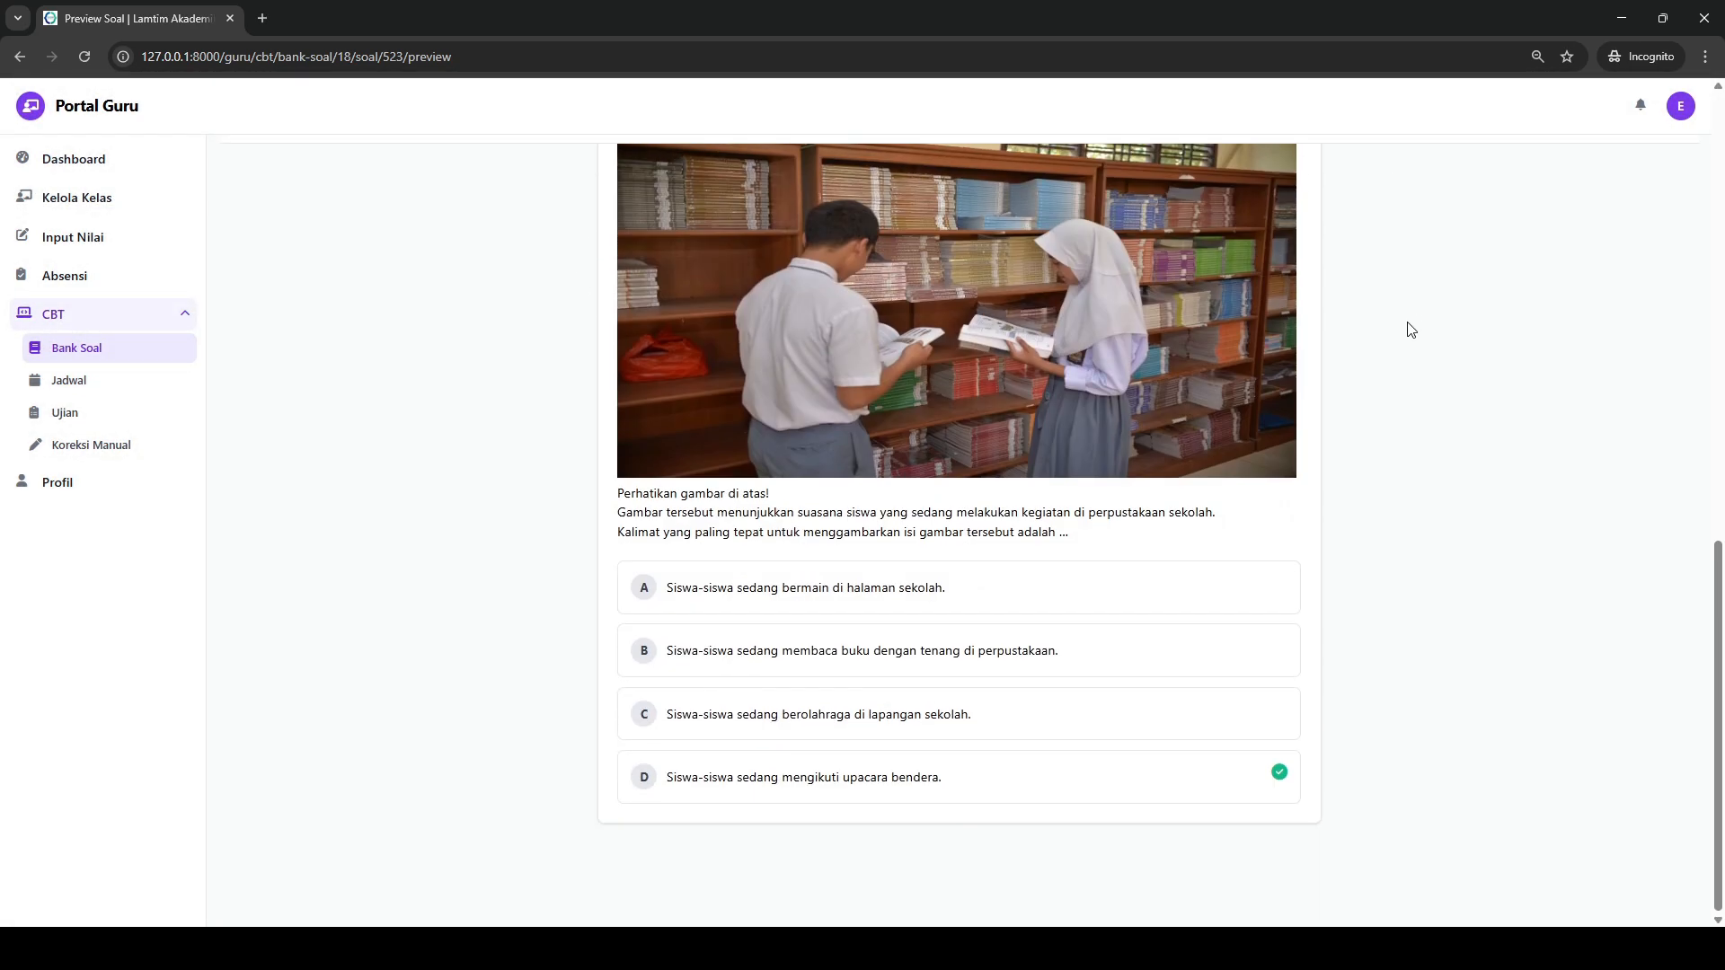
scroll(996, 428, "up", 10)
scroll(1002, 422, "down", 10)
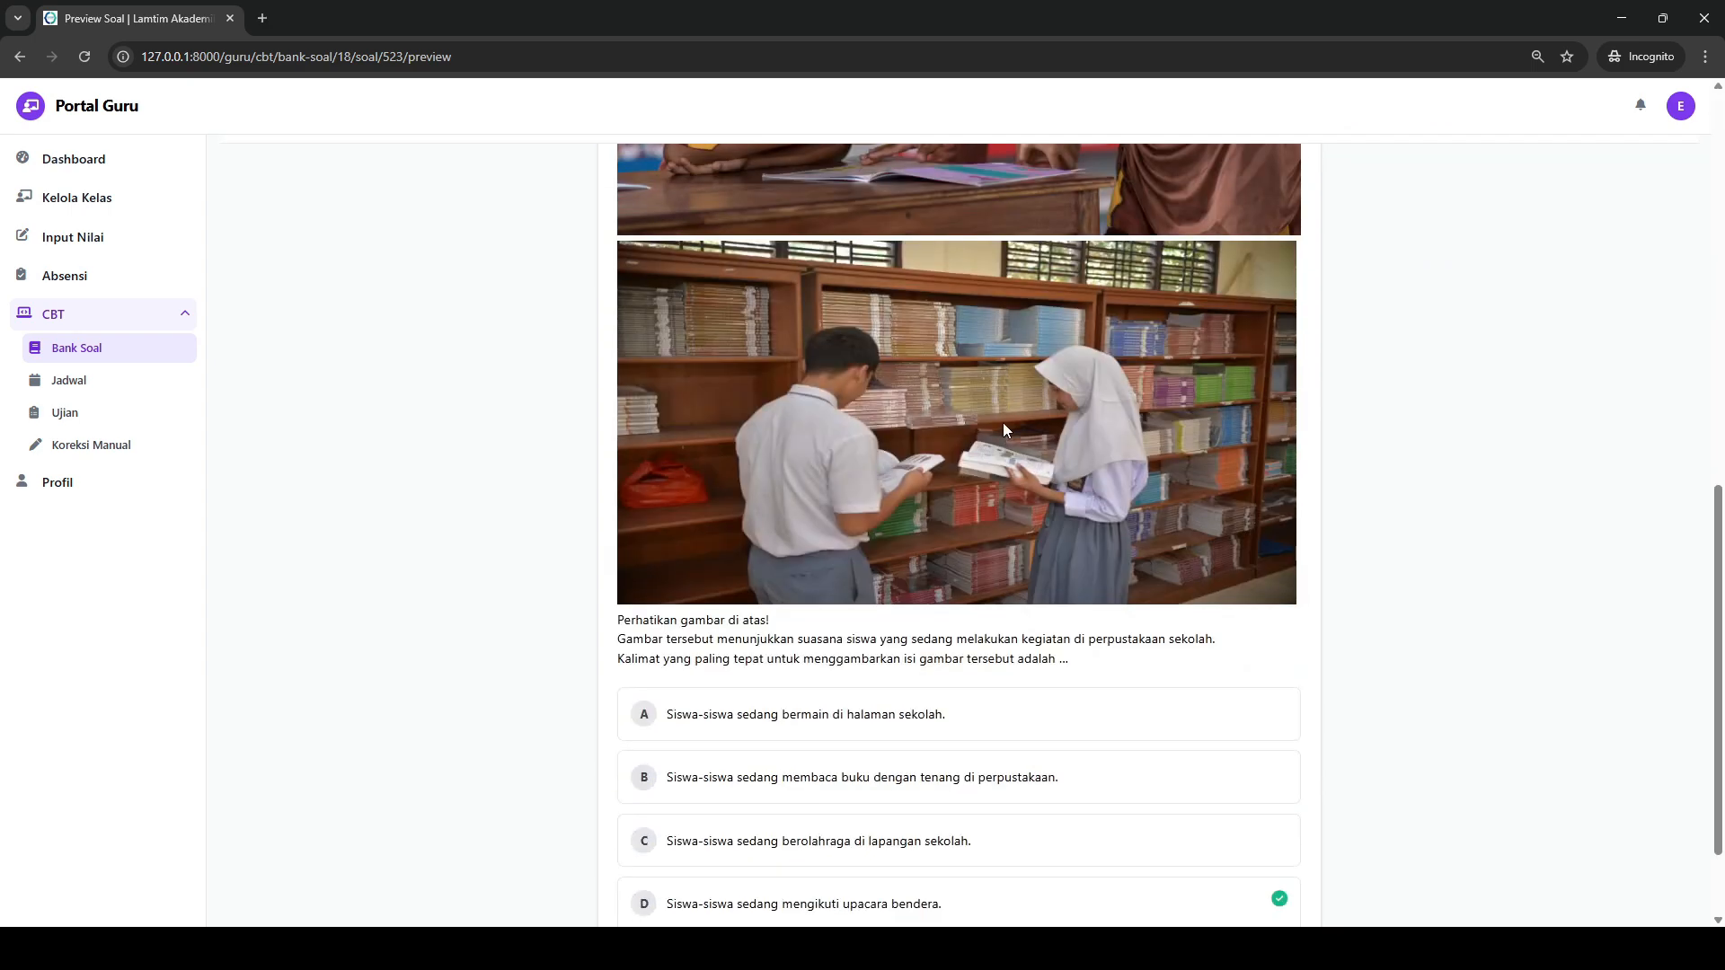
scroll(943, 719, "up", 10)
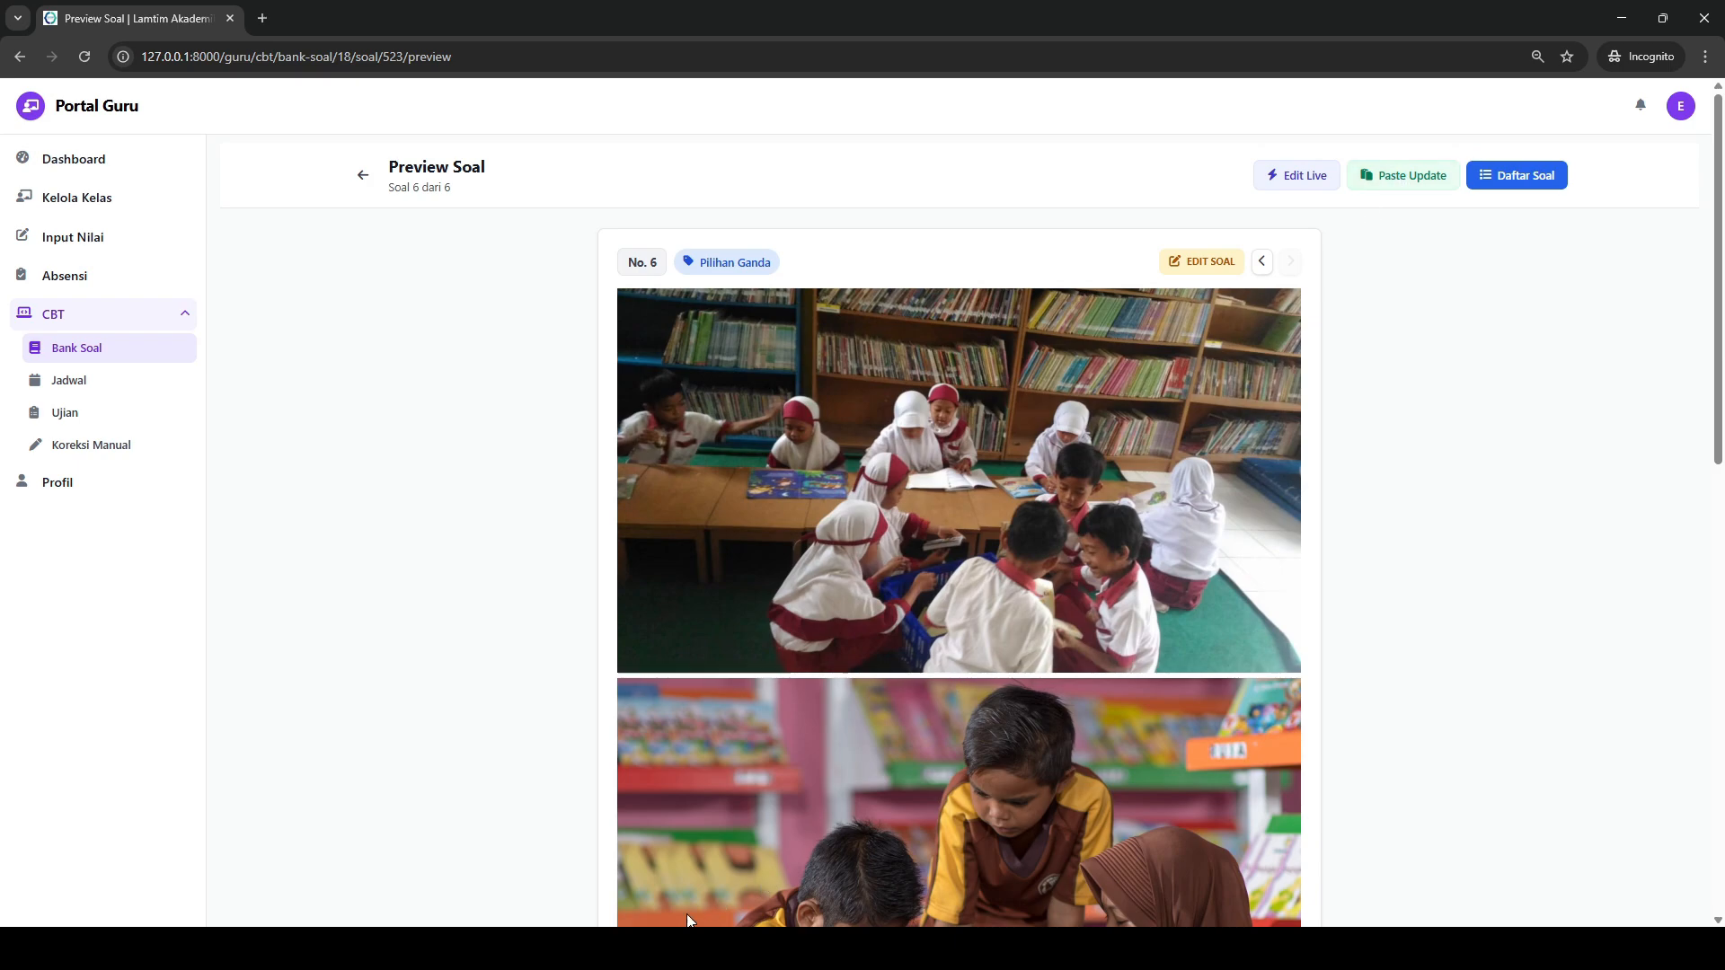
- Switch to ChatGPT and request Bahasa Indonesia paragraph questions with pictures, four options and the correct answer in bold
left_click(685, 948)
left_click(756, 829)
left_click(871, 873)
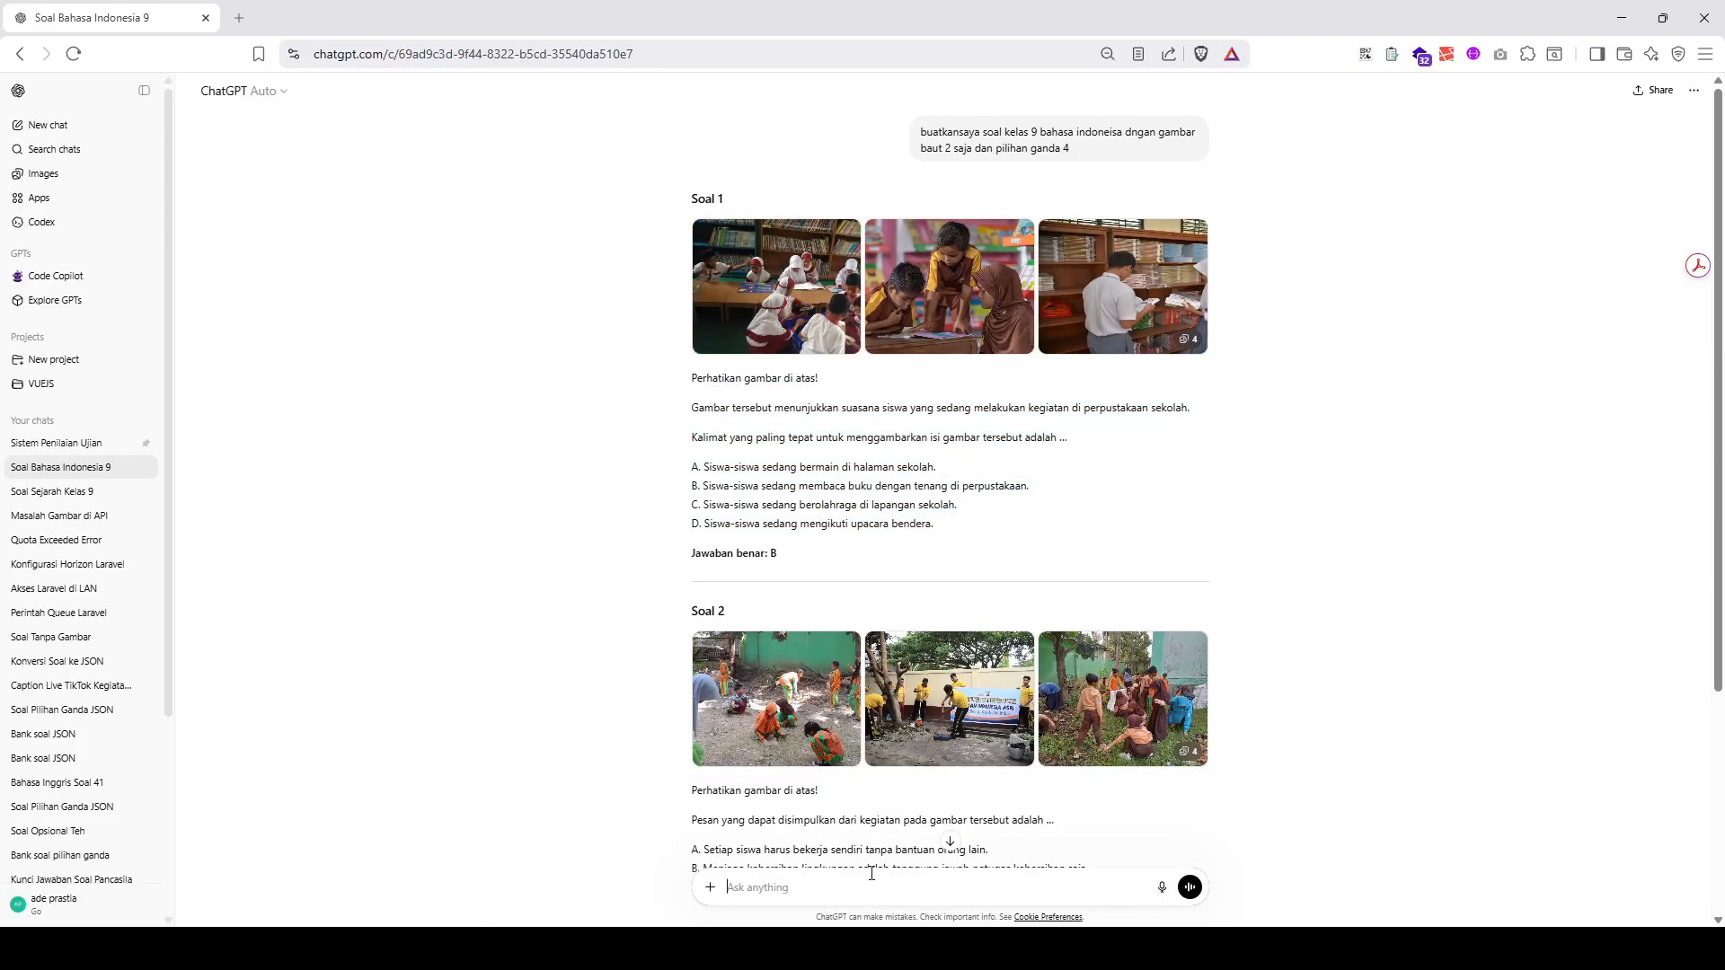
type("soal bahainodneisa paragram ada gambar opsi 4 dan jawaban benad")
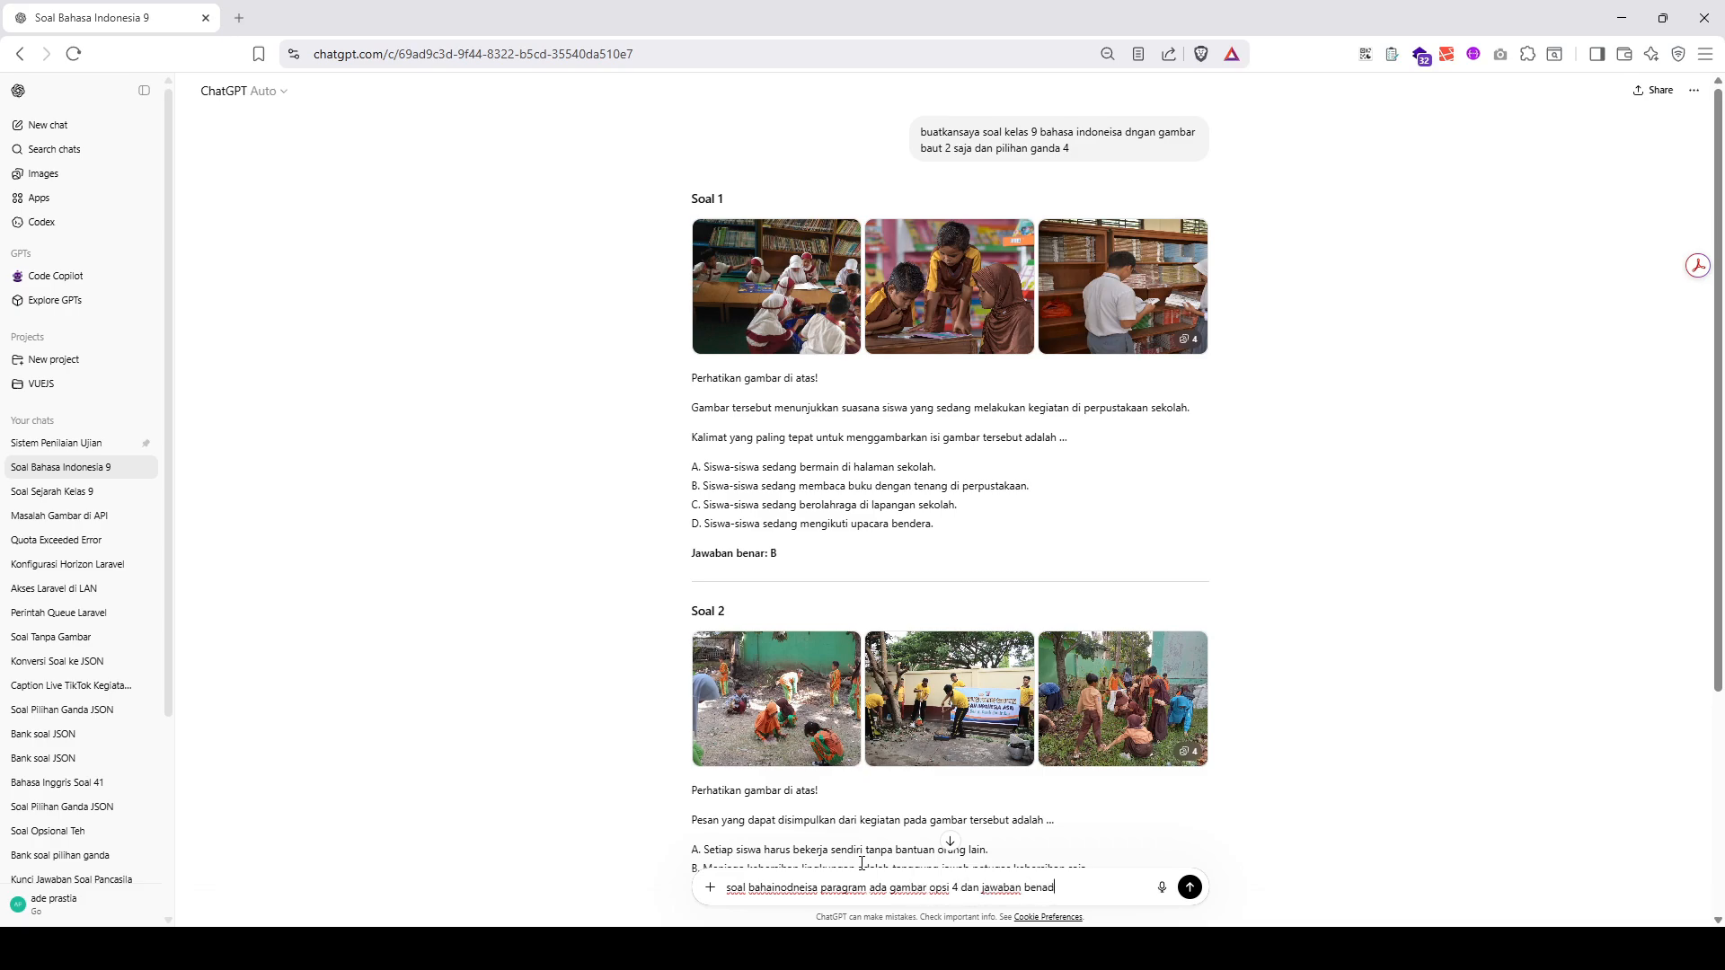
type("ld")
key("Return")
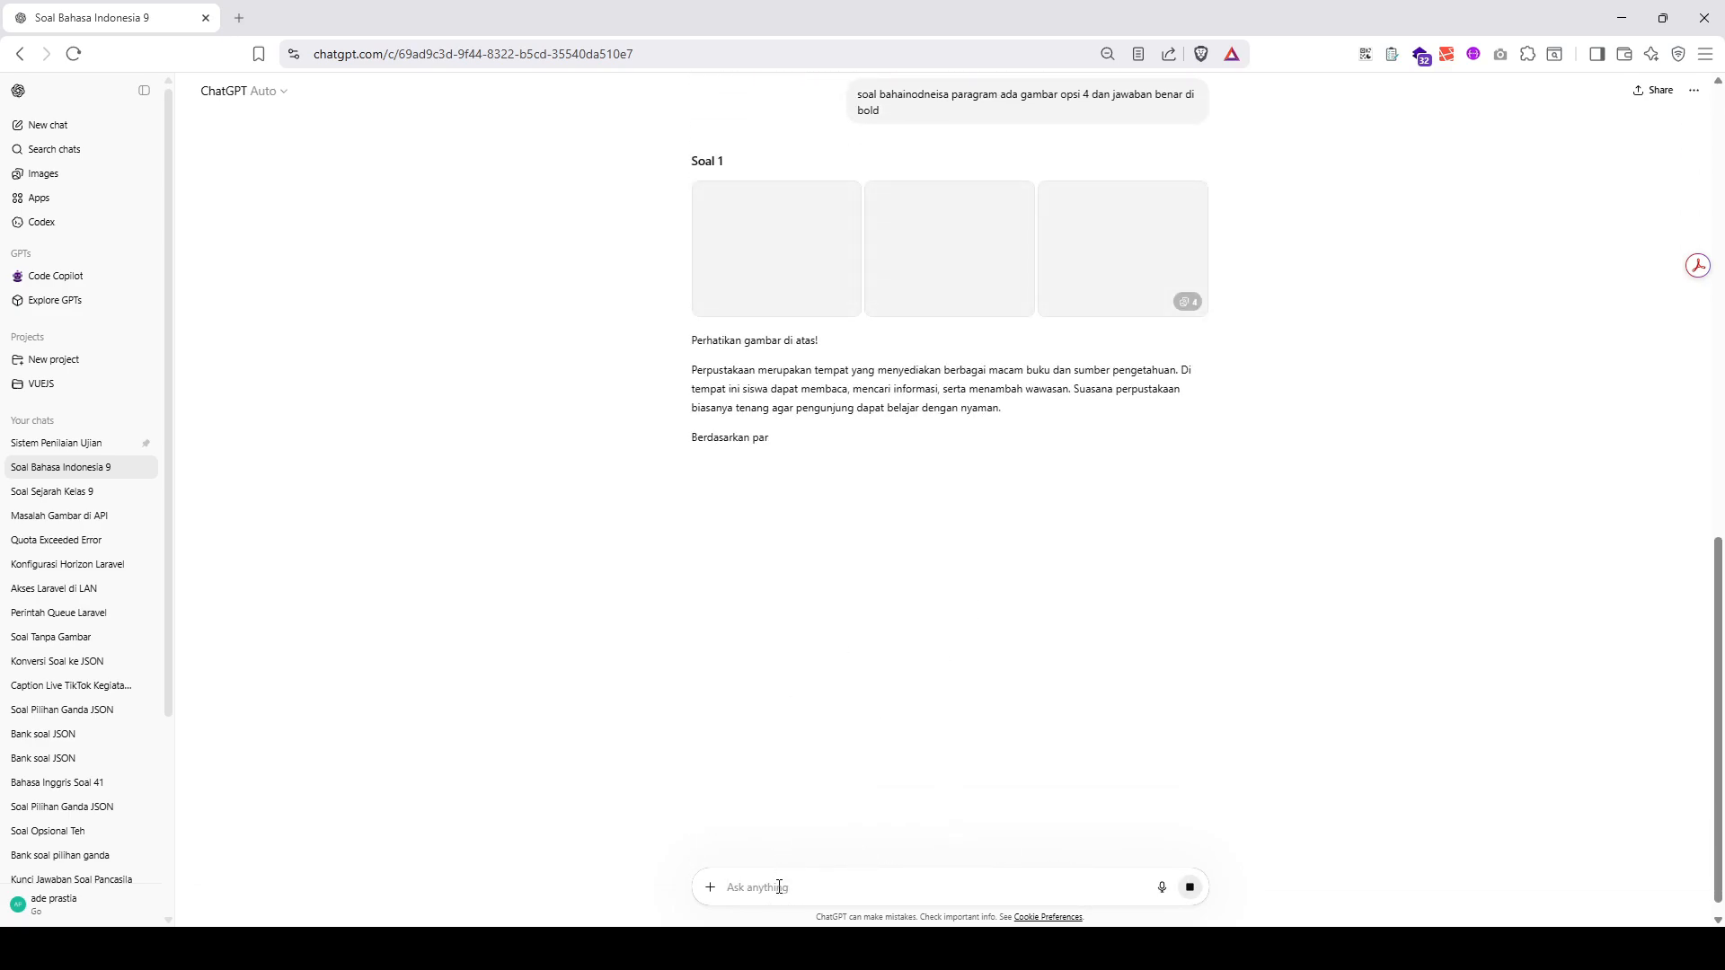
- Send ChatGPT a follow-up asking for only two pictures
type("bautakn gamabr ")
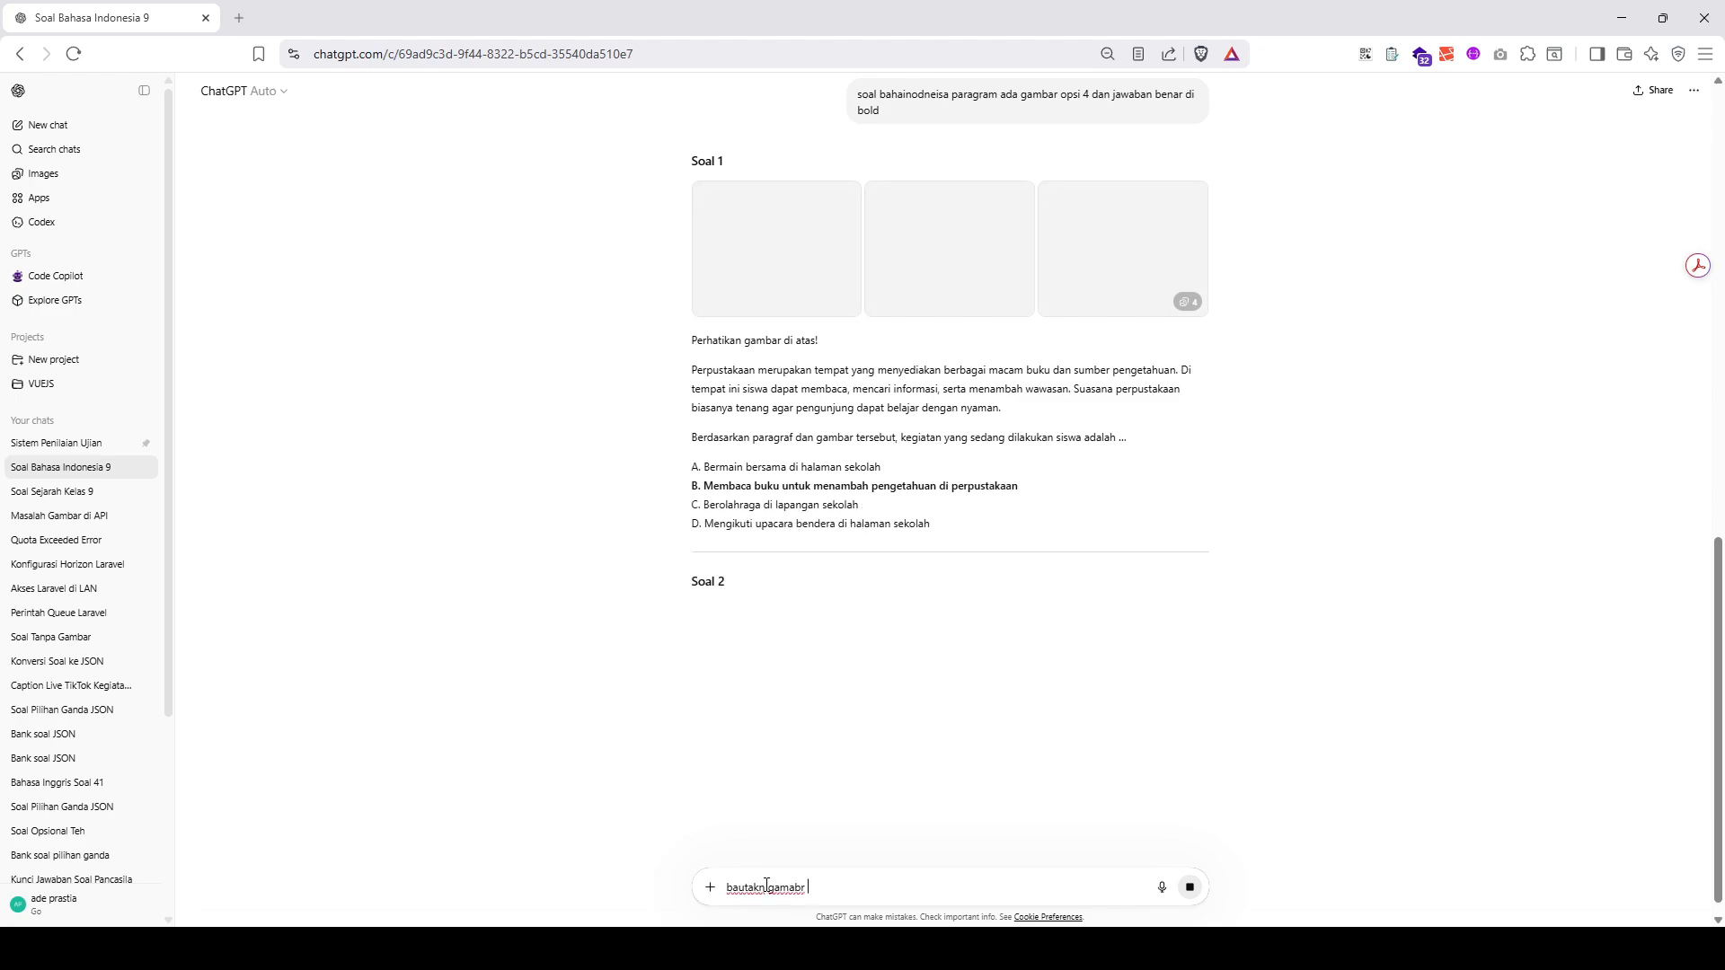
type("2 saja")
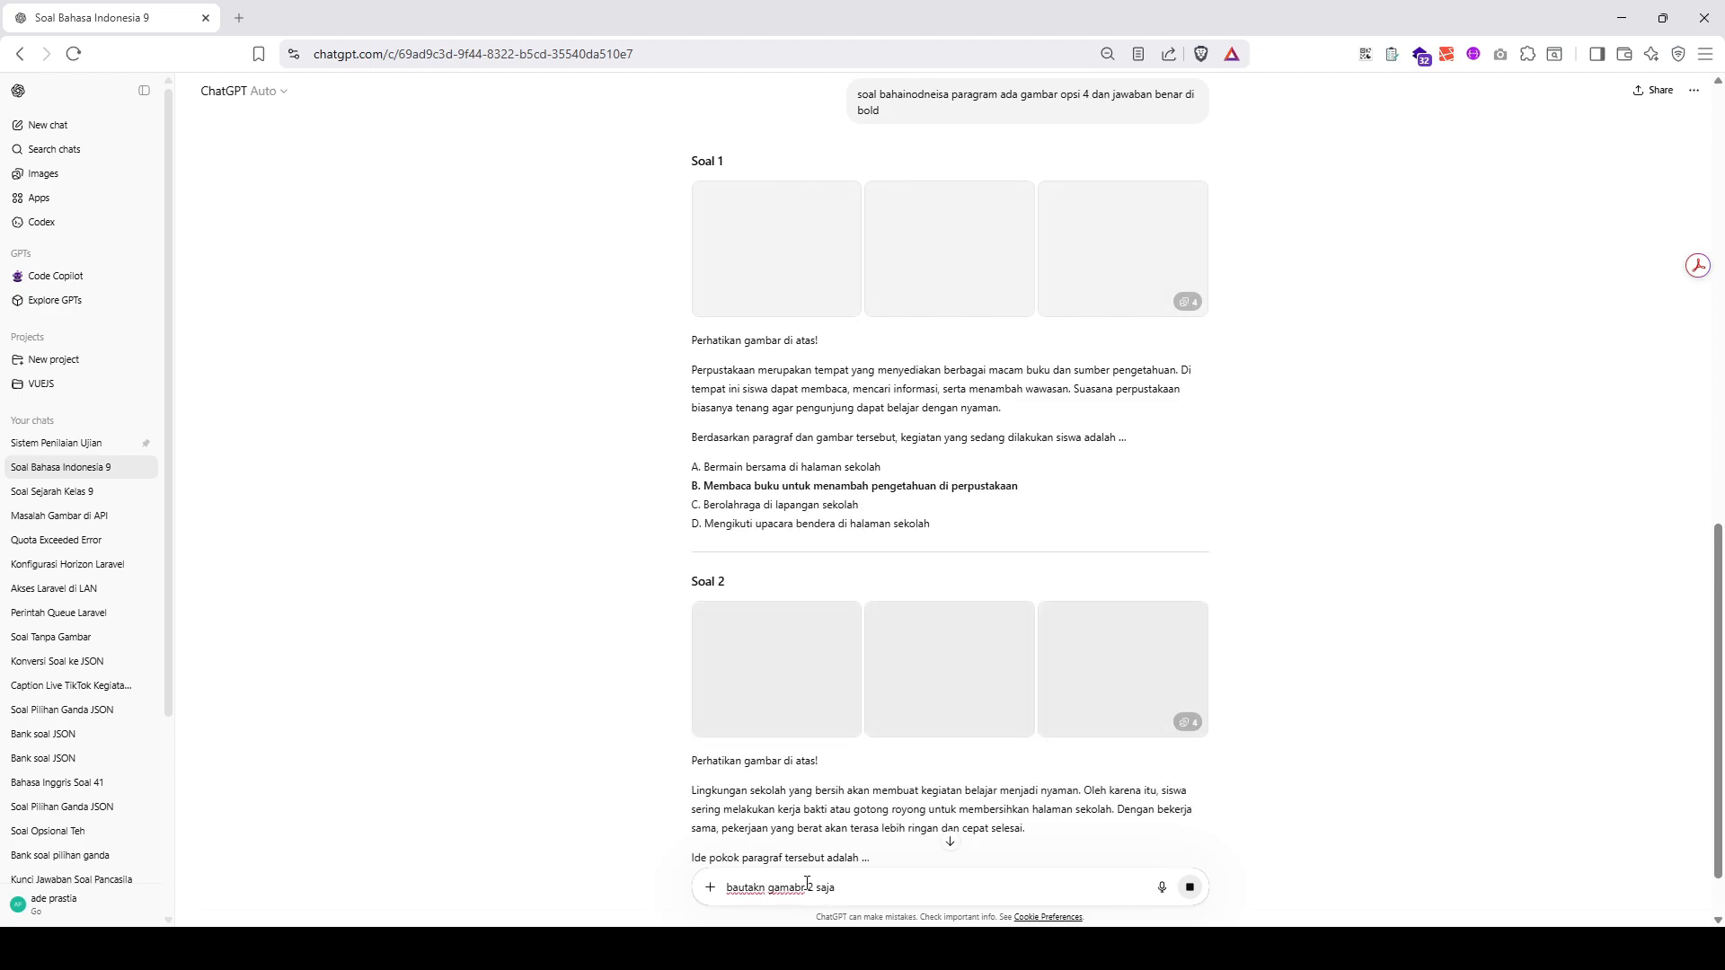
scroll(993, 758, "down", 2)
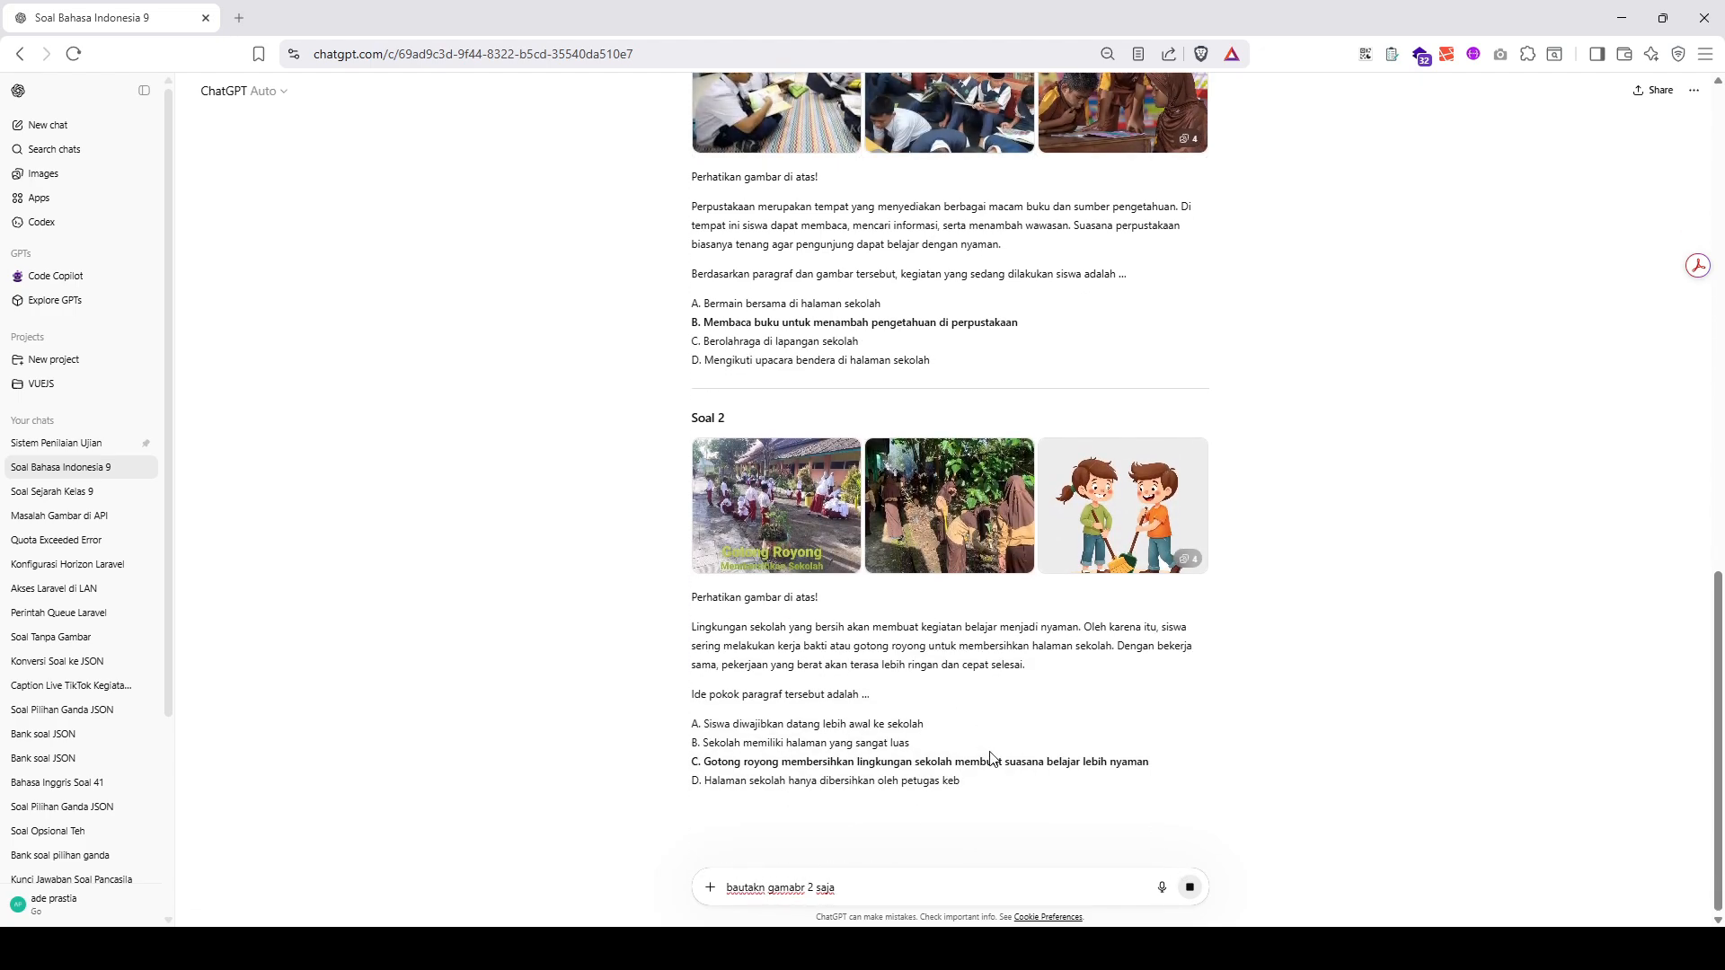
left_click(1190, 887)
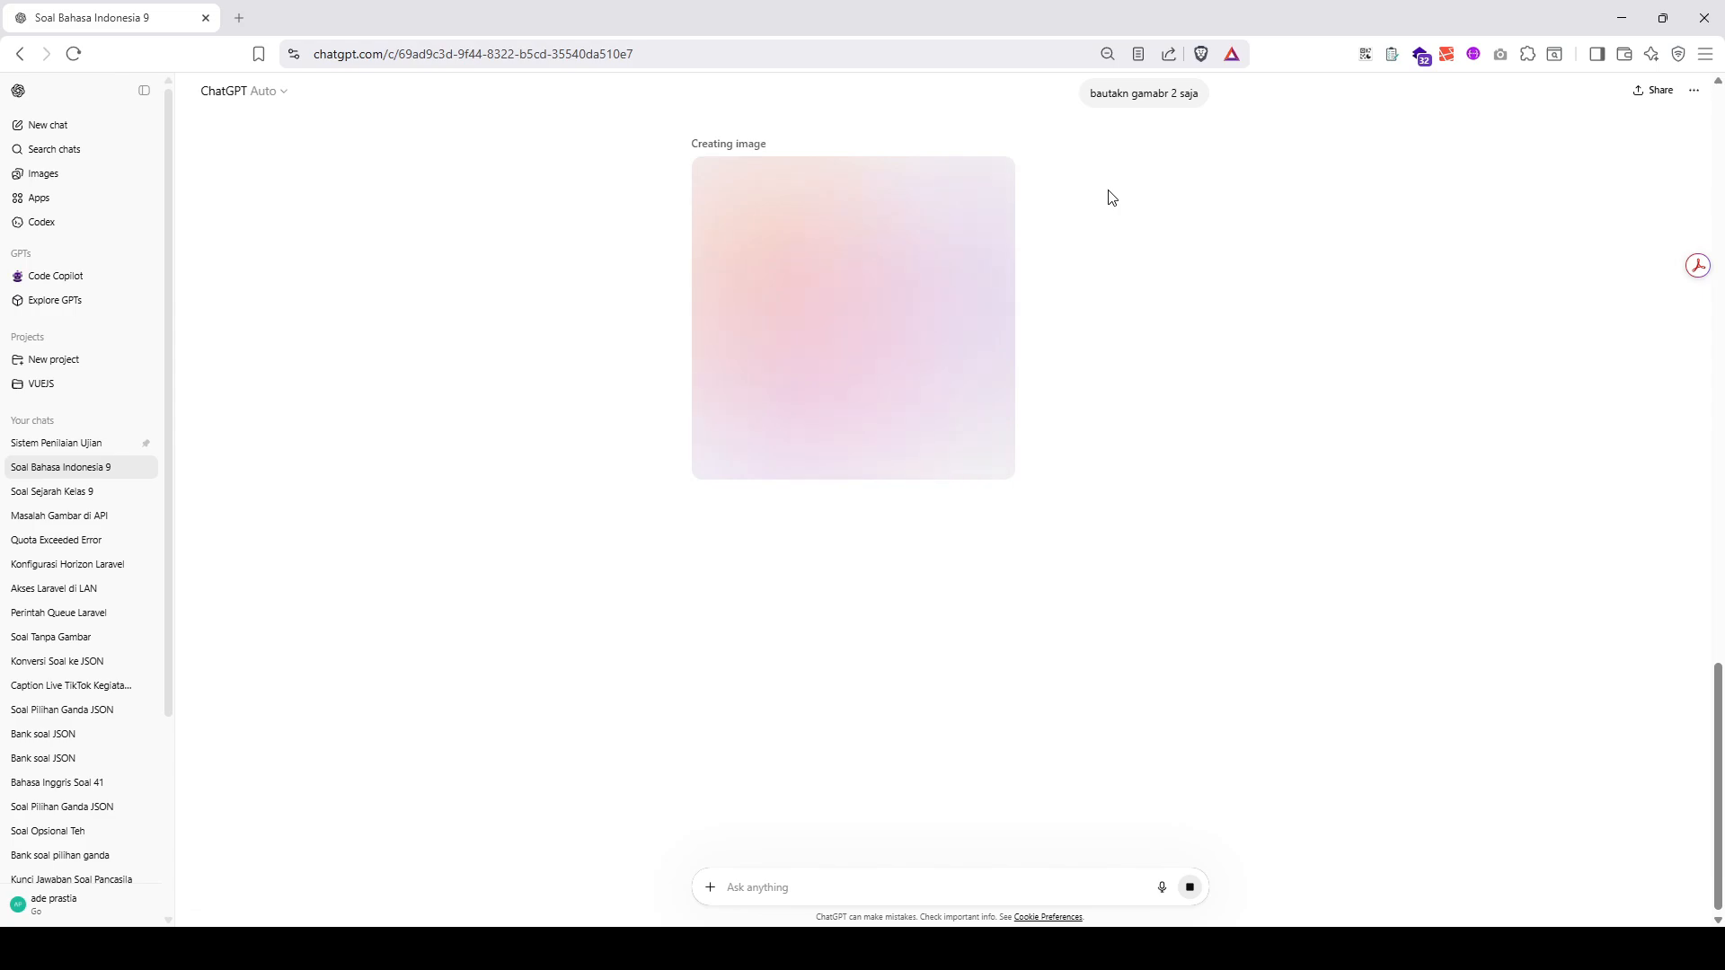
- Edit the earlier paragraph-question prompt by adding the line "gambar soal 2 saja" and resend it
scroll(1118, 201, "up", 2)
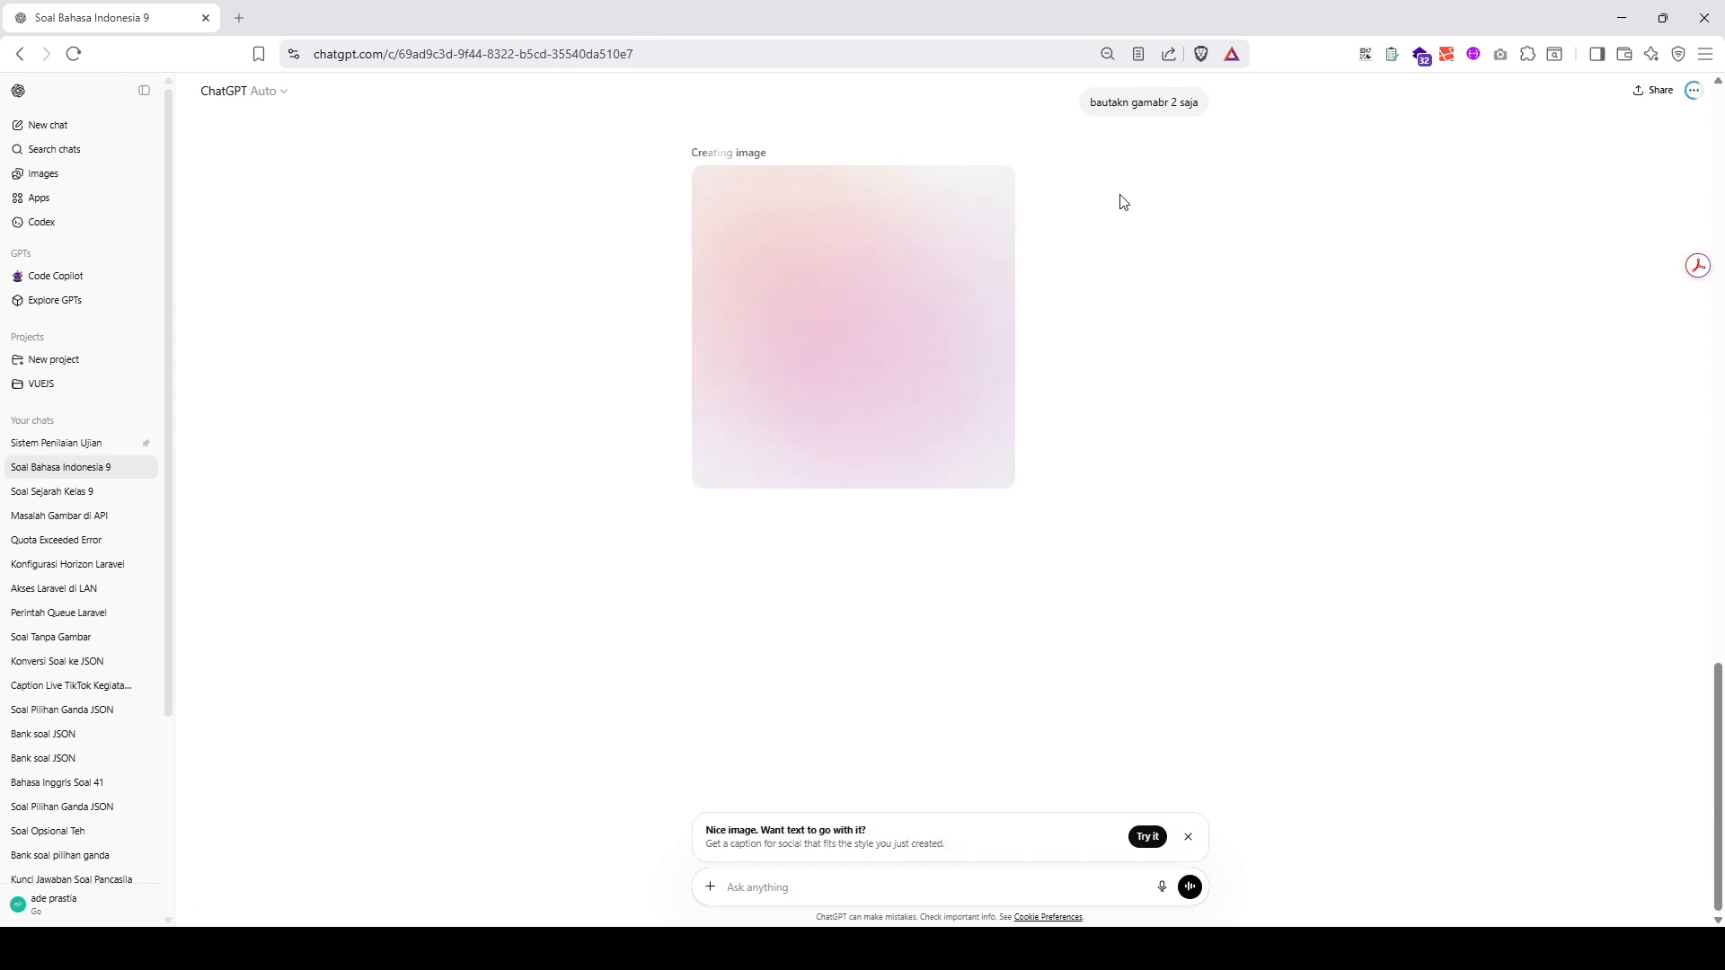
scroll(1130, 210, "up", 5)
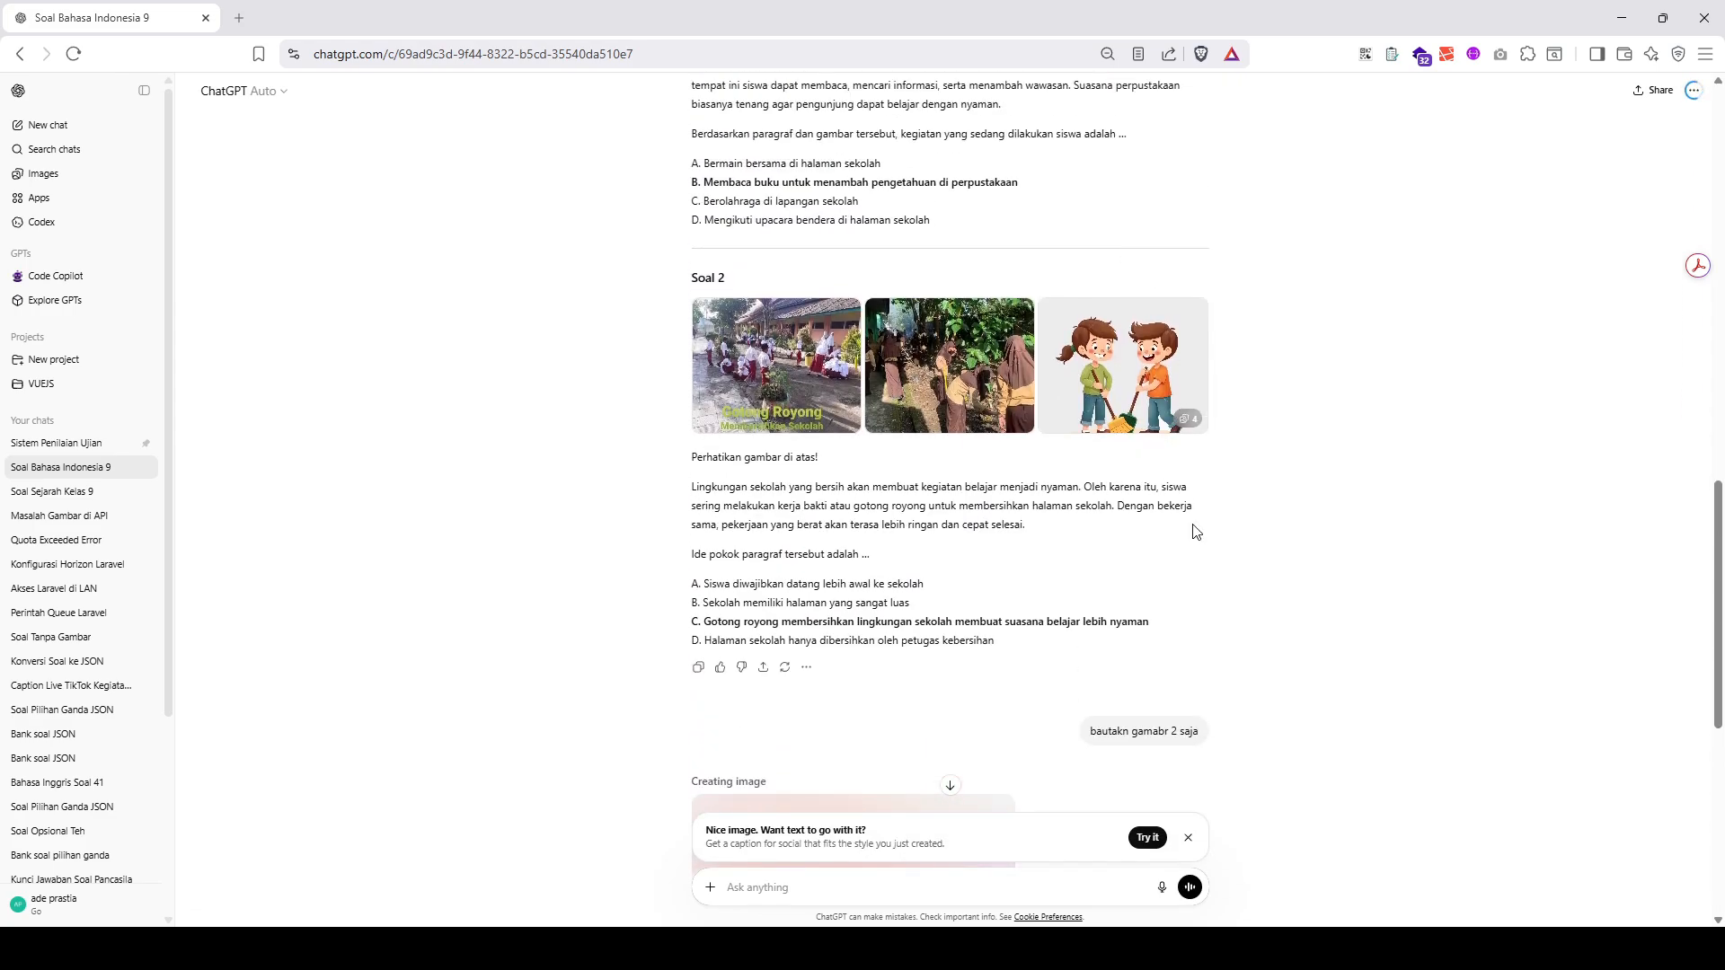
left_click(1187, 837)
scroll(925, 543, "up", 8)
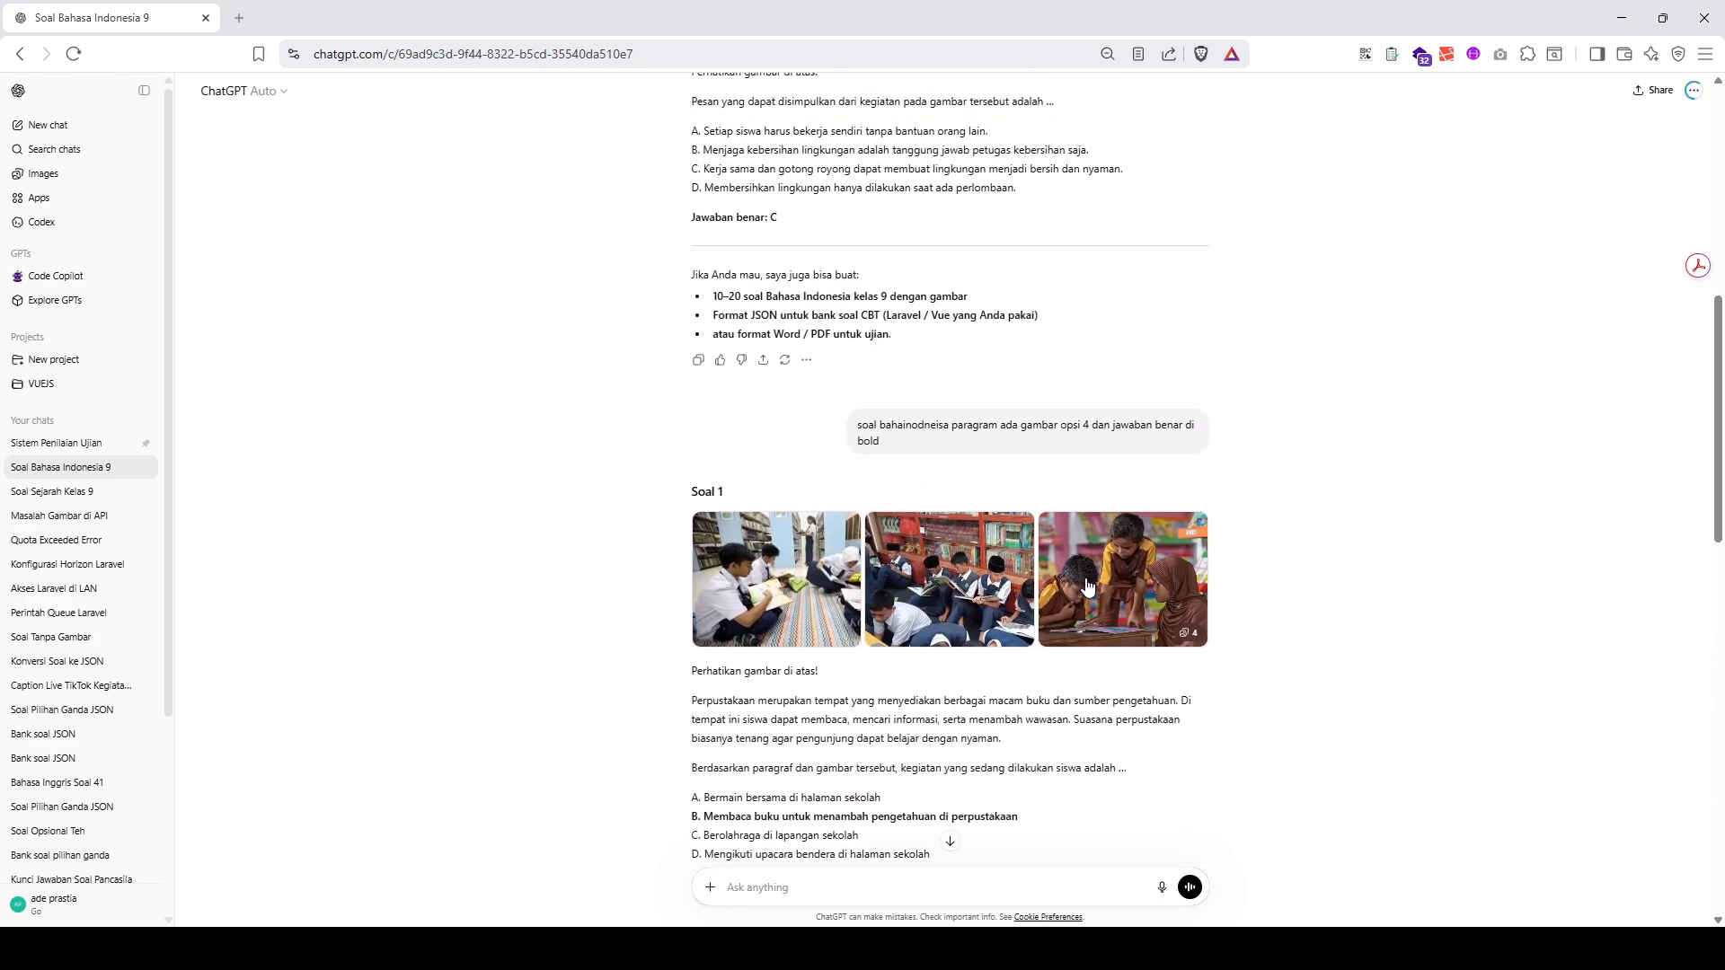
left_click_drag(857, 515, 880, 527)
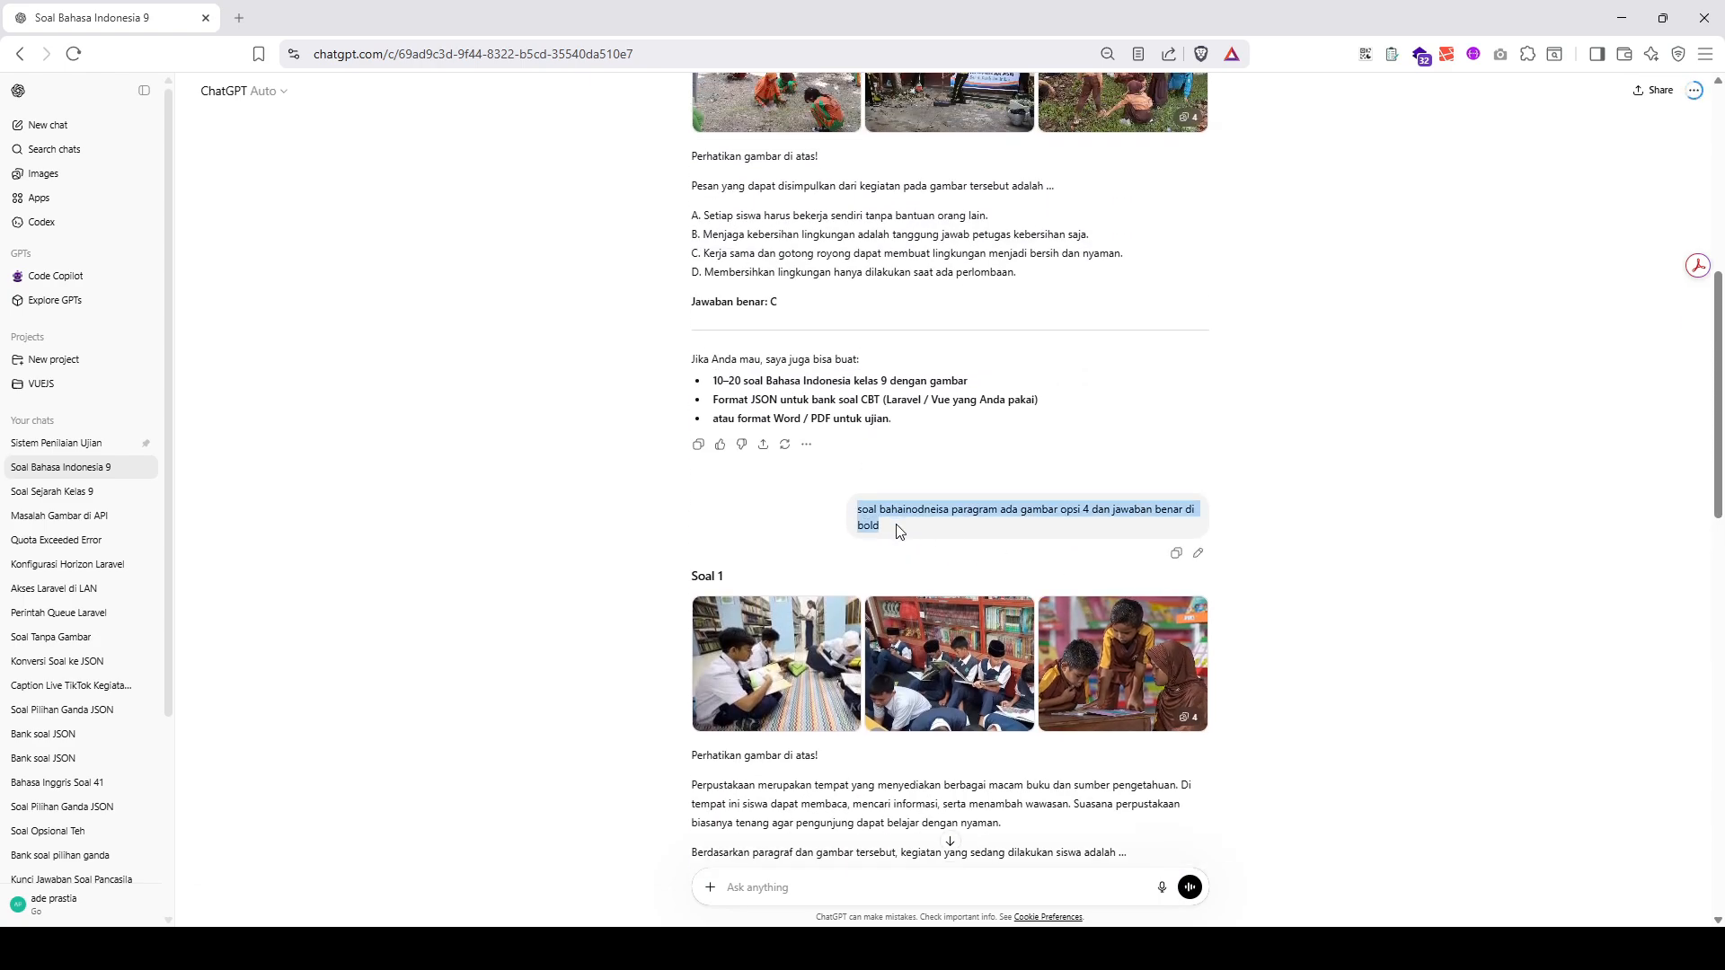
left_click(1198, 553)
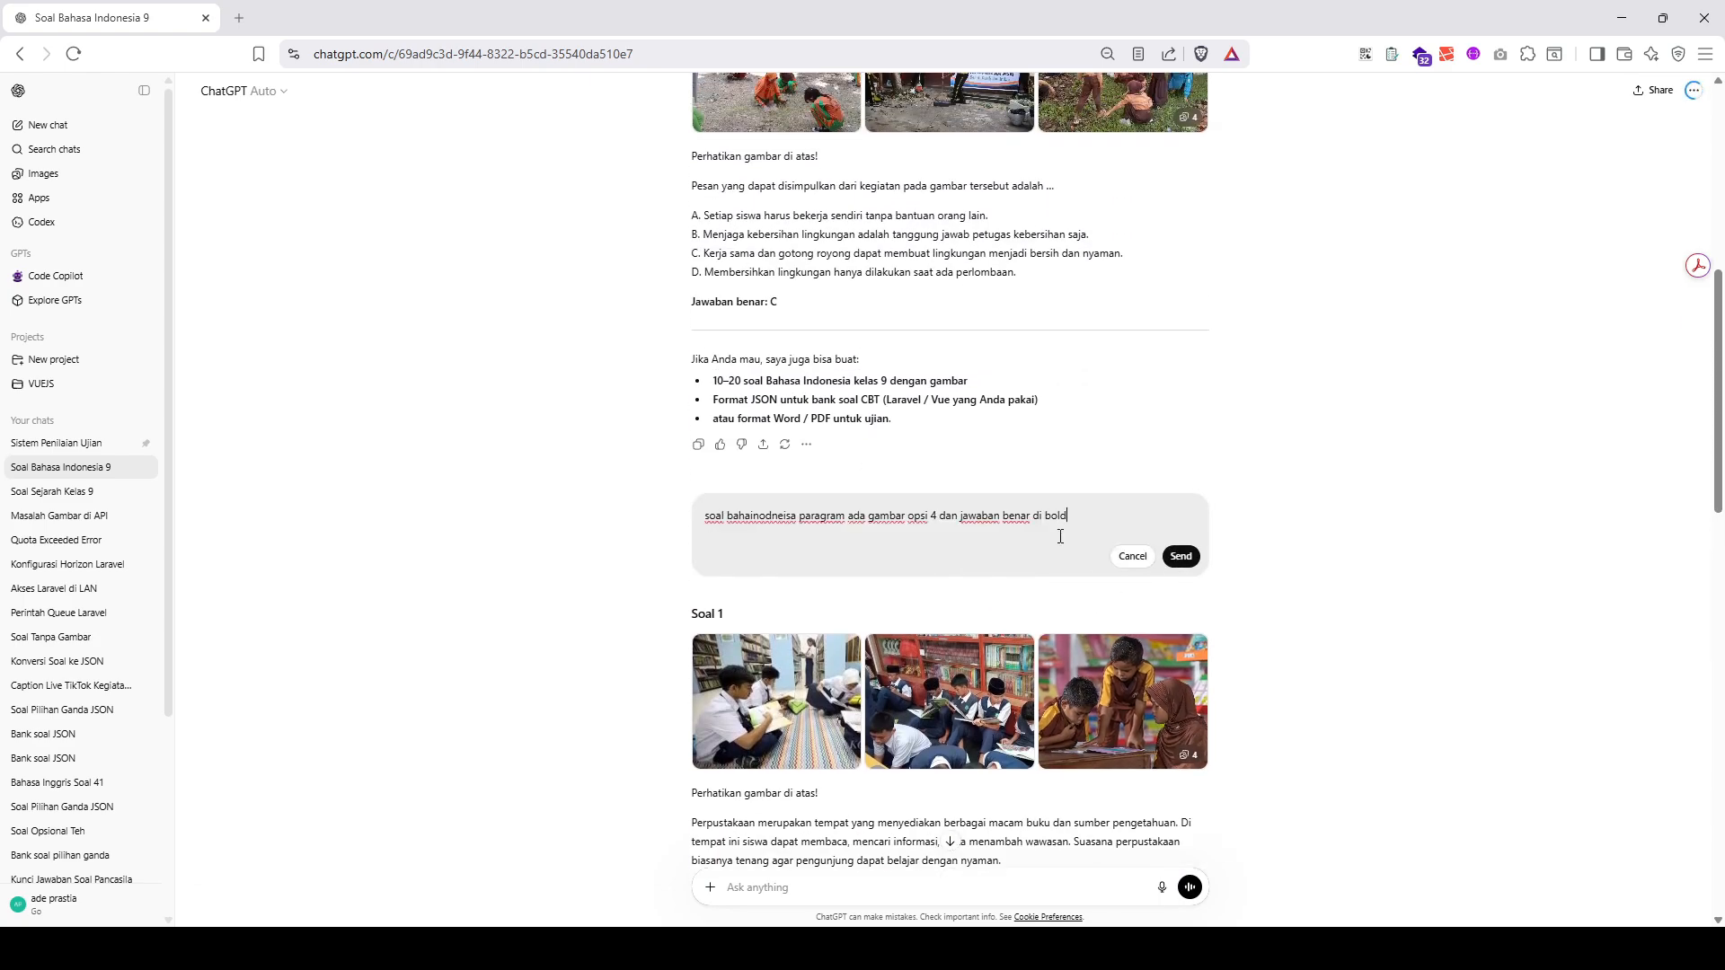
type("gambar soal 2 saja")
key("shift+Return")
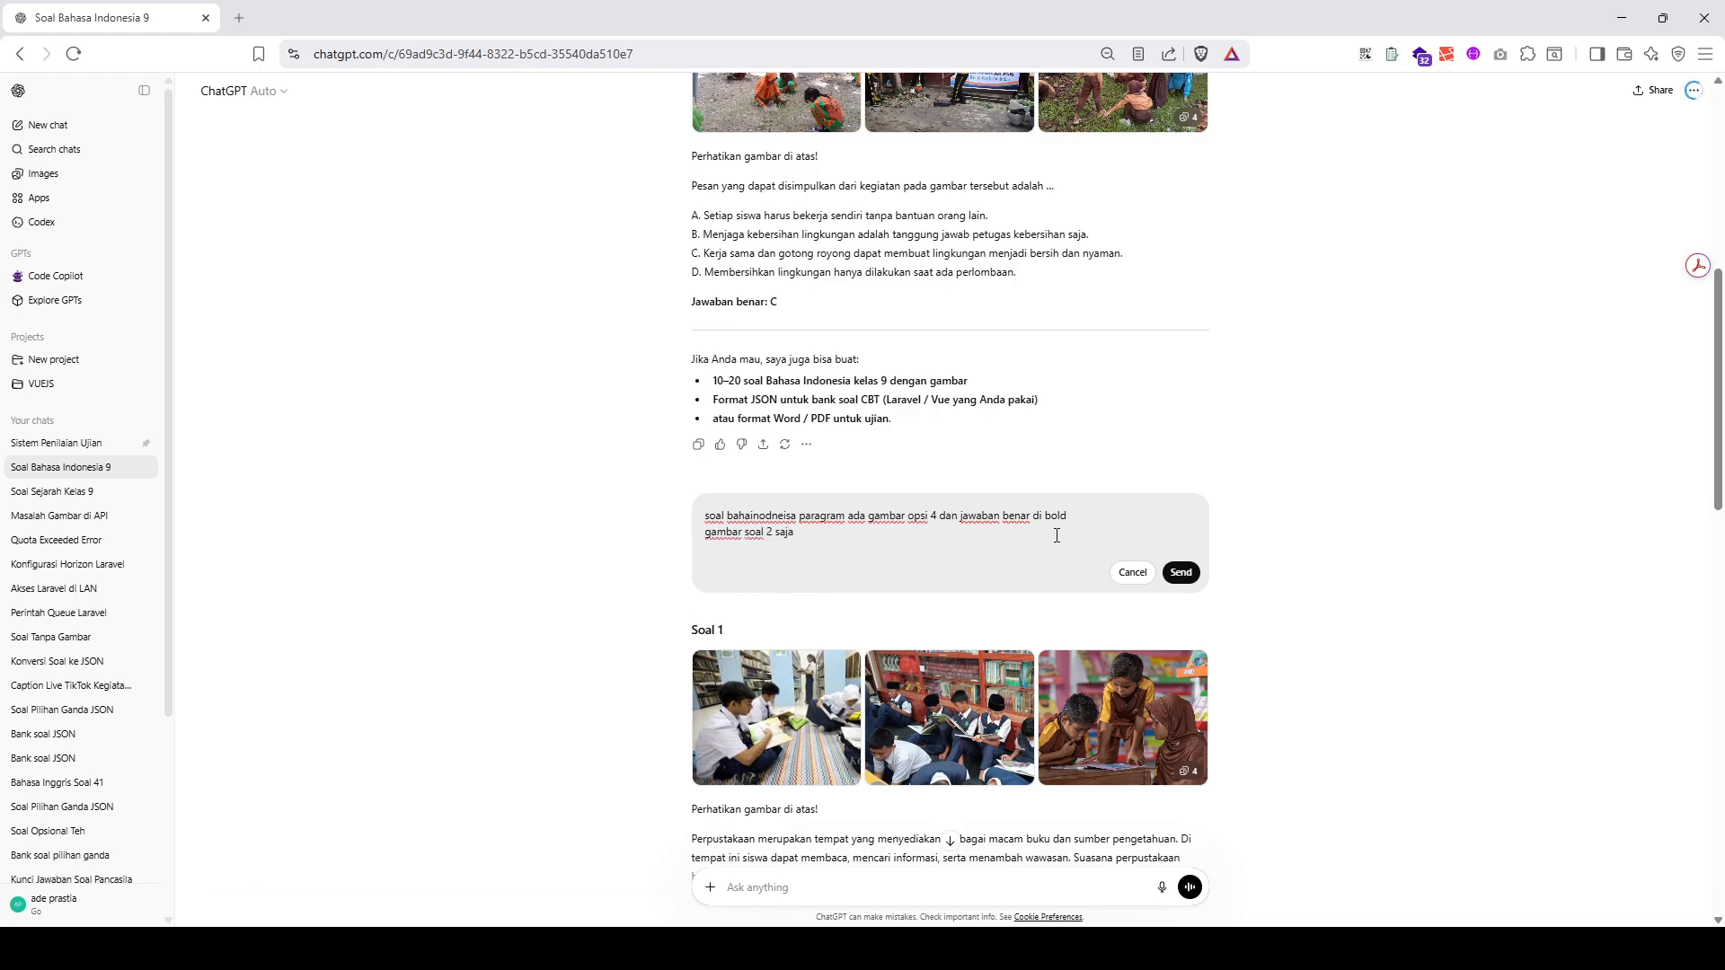
left_click(1181, 573)
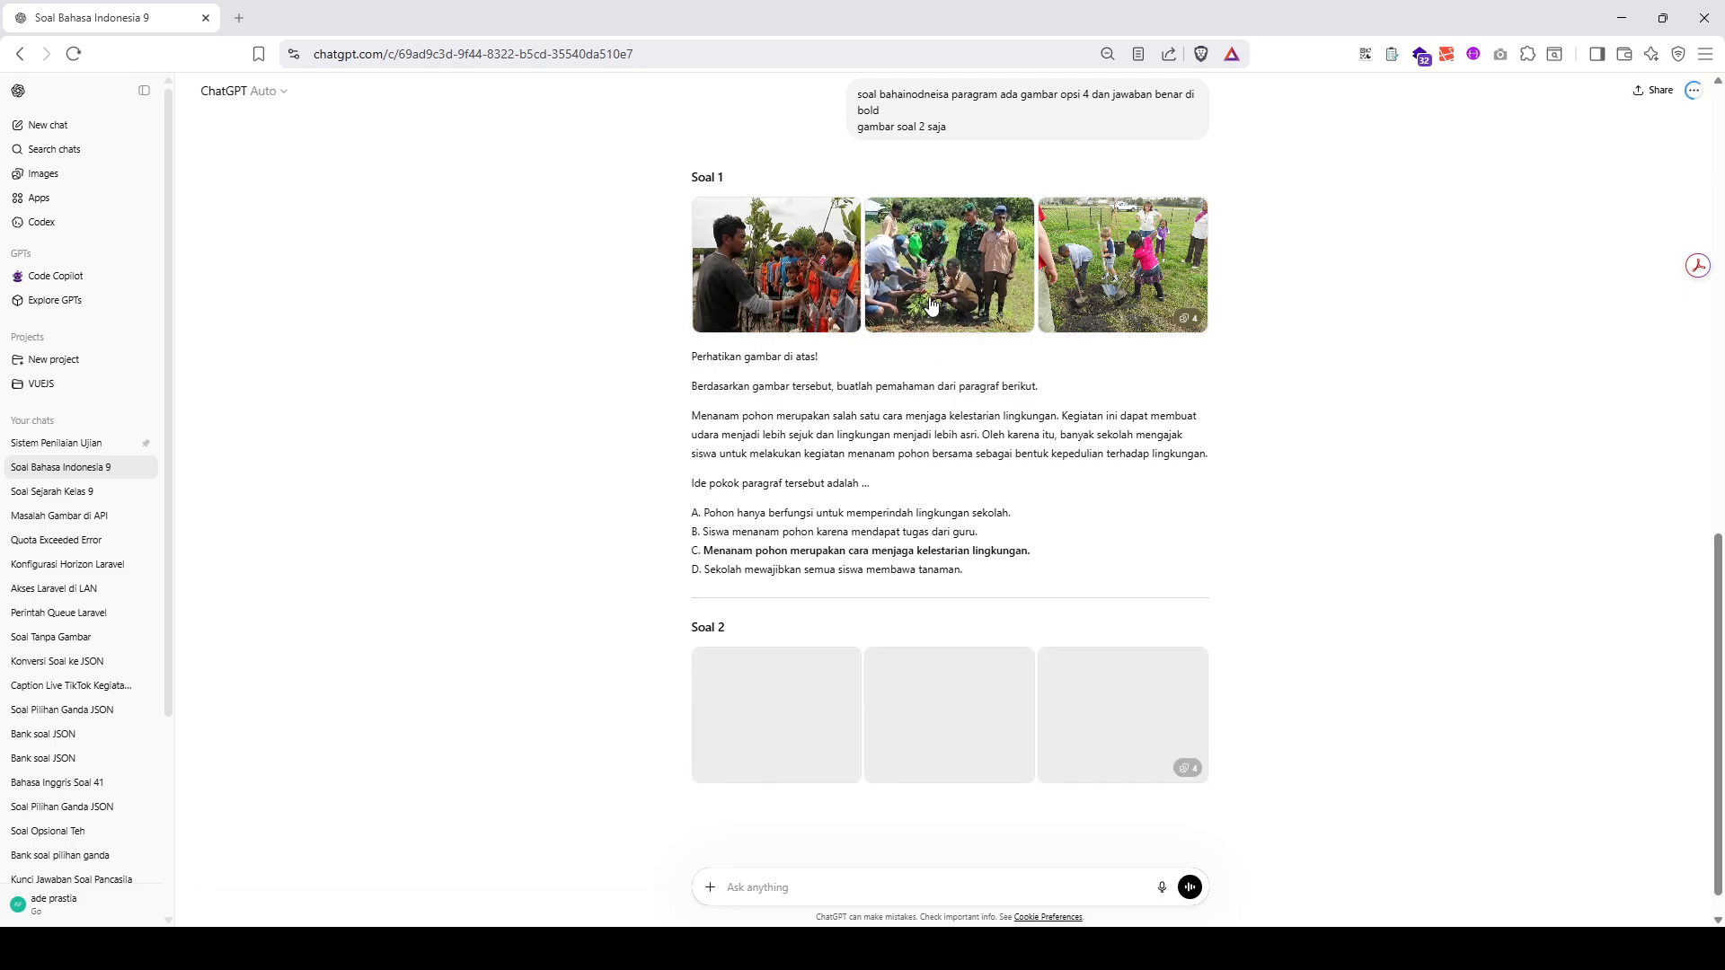
- Copy the tree-planting Soal 1 with its images and options A–D, and return to the portal's preview of question 6
left_click_drag(683, 205, 1014, 568)
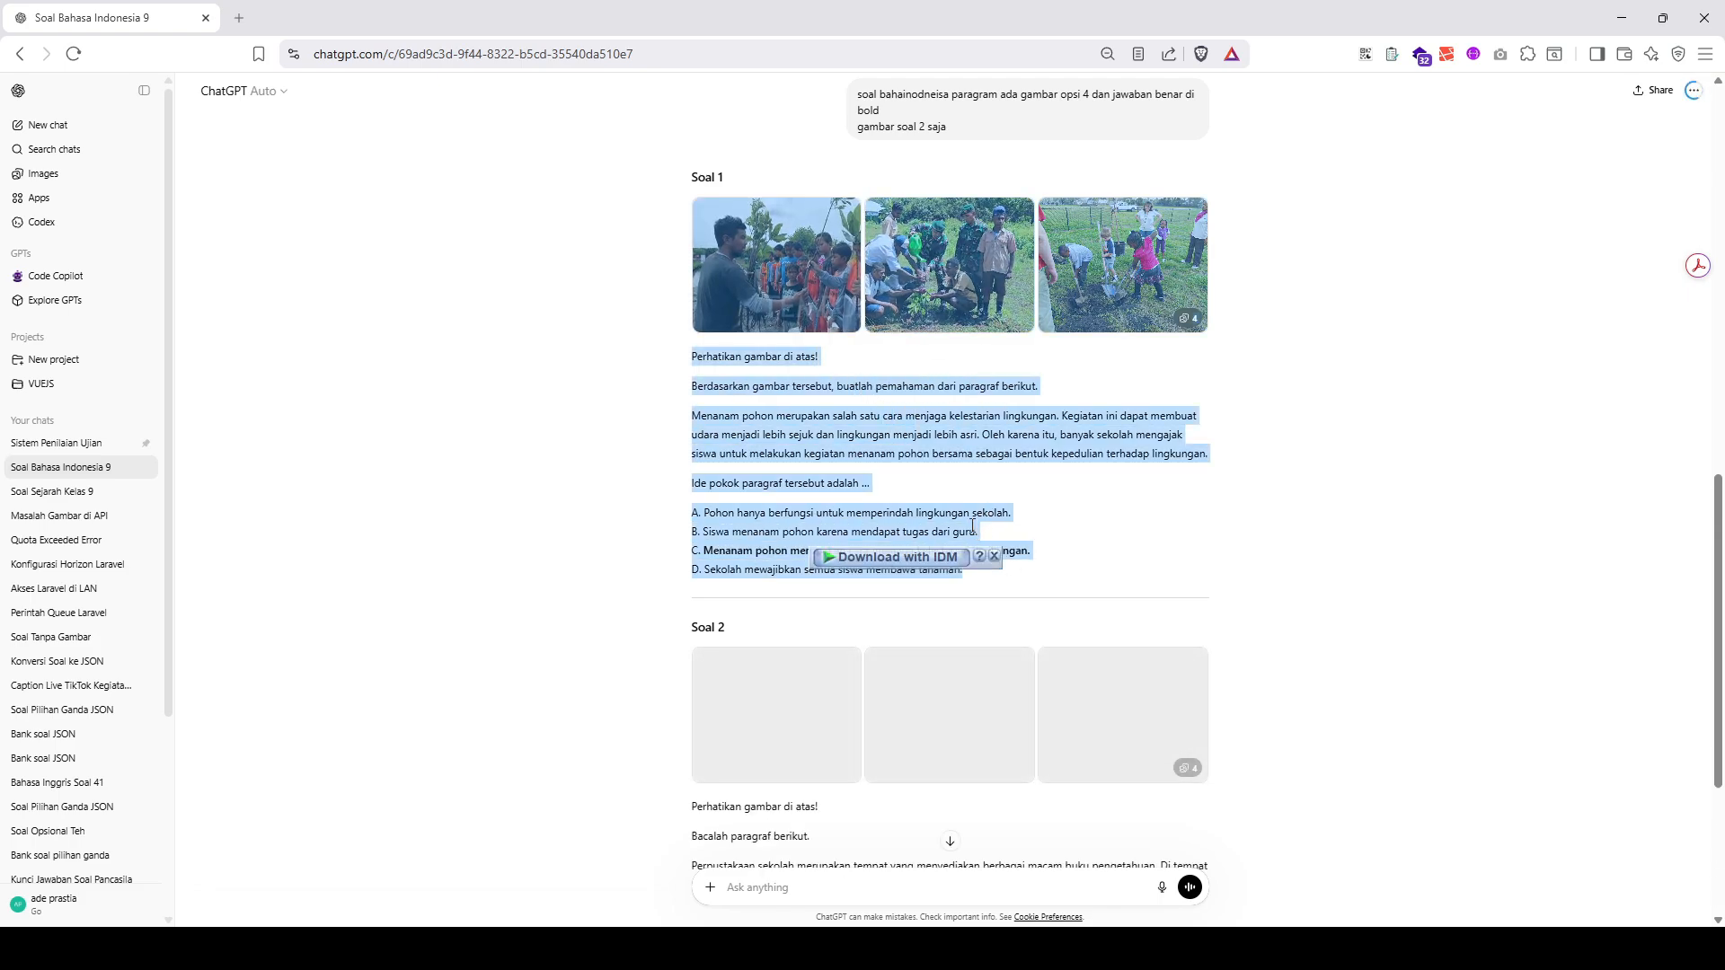
right_click(783, 491)
left_click(827, 513)
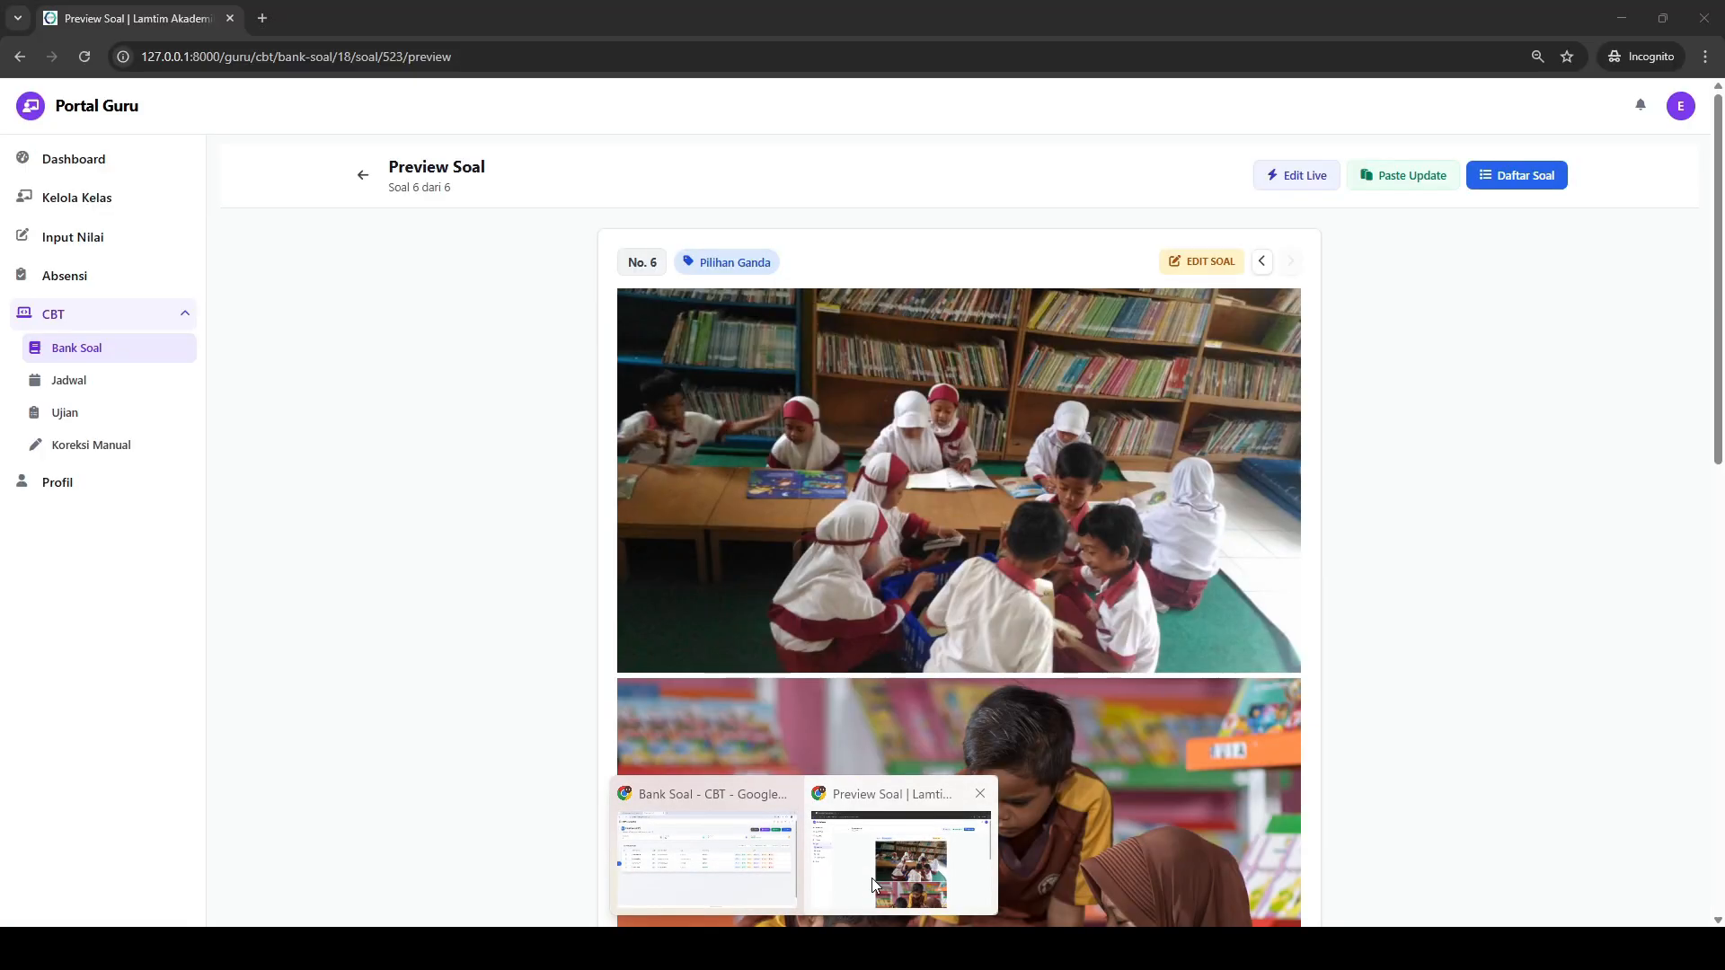
left_click(872, 877)
scroll(1126, 390, "down", 10)
scroll(1127, 395, "up", 10)
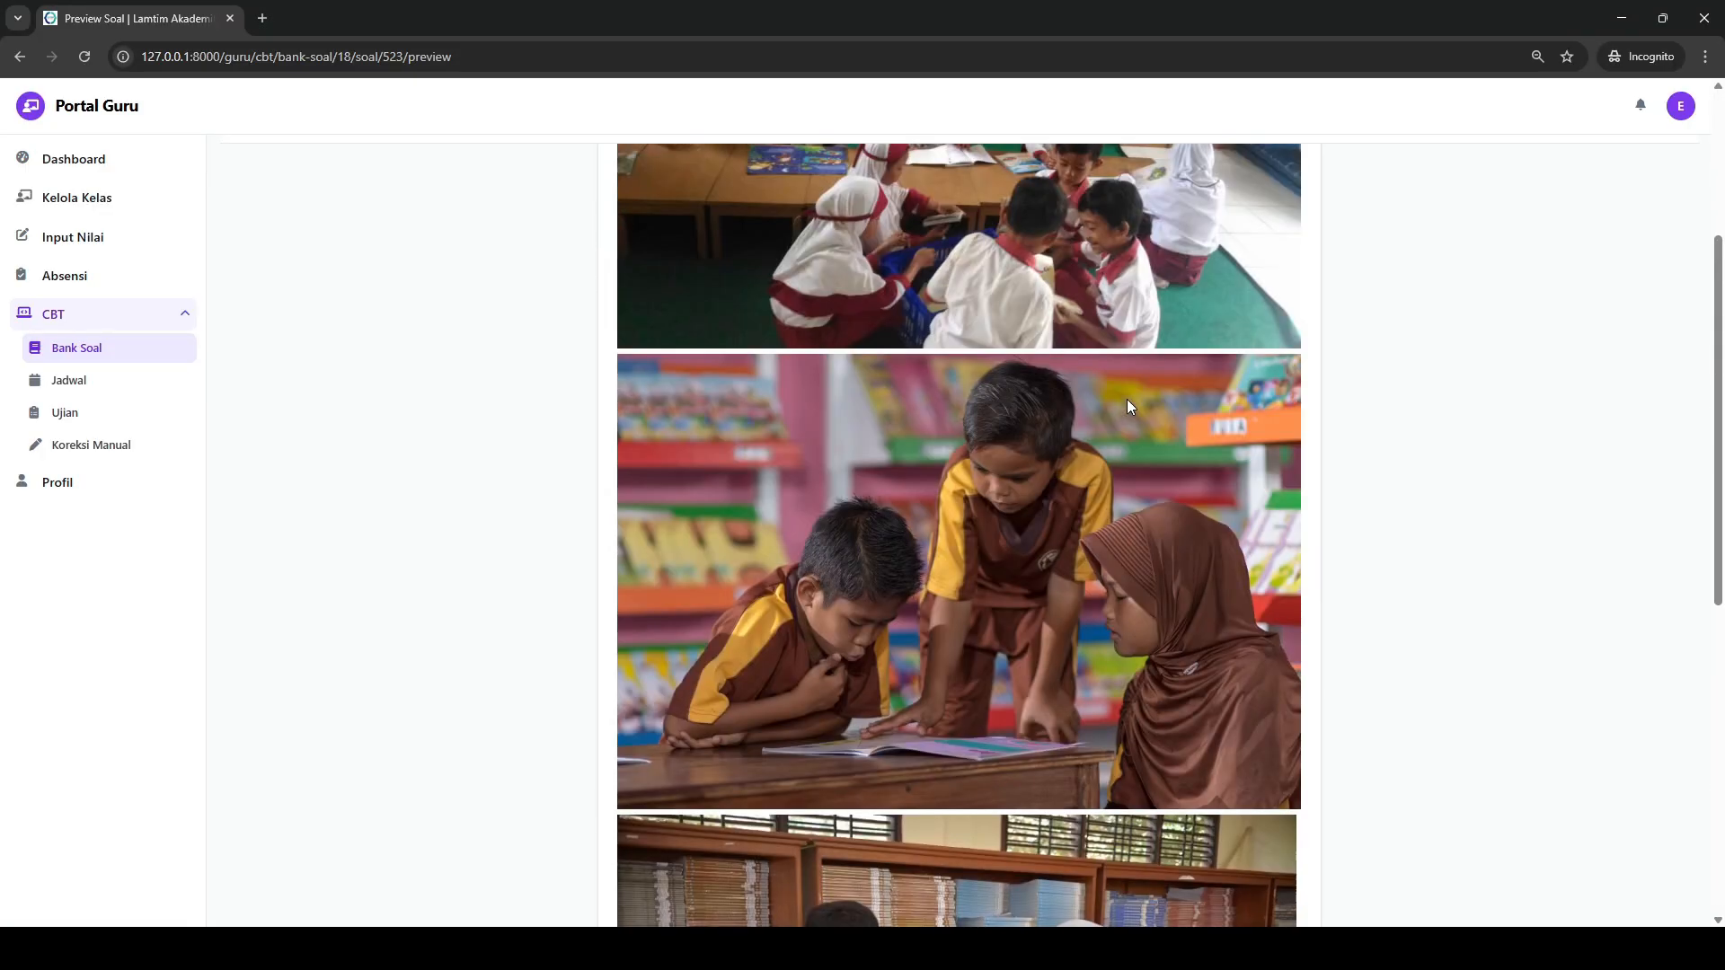
- Replace question 6 through Paste Update with the copied ChatGPT question, import it and check the updated preview
left_click(1405, 180)
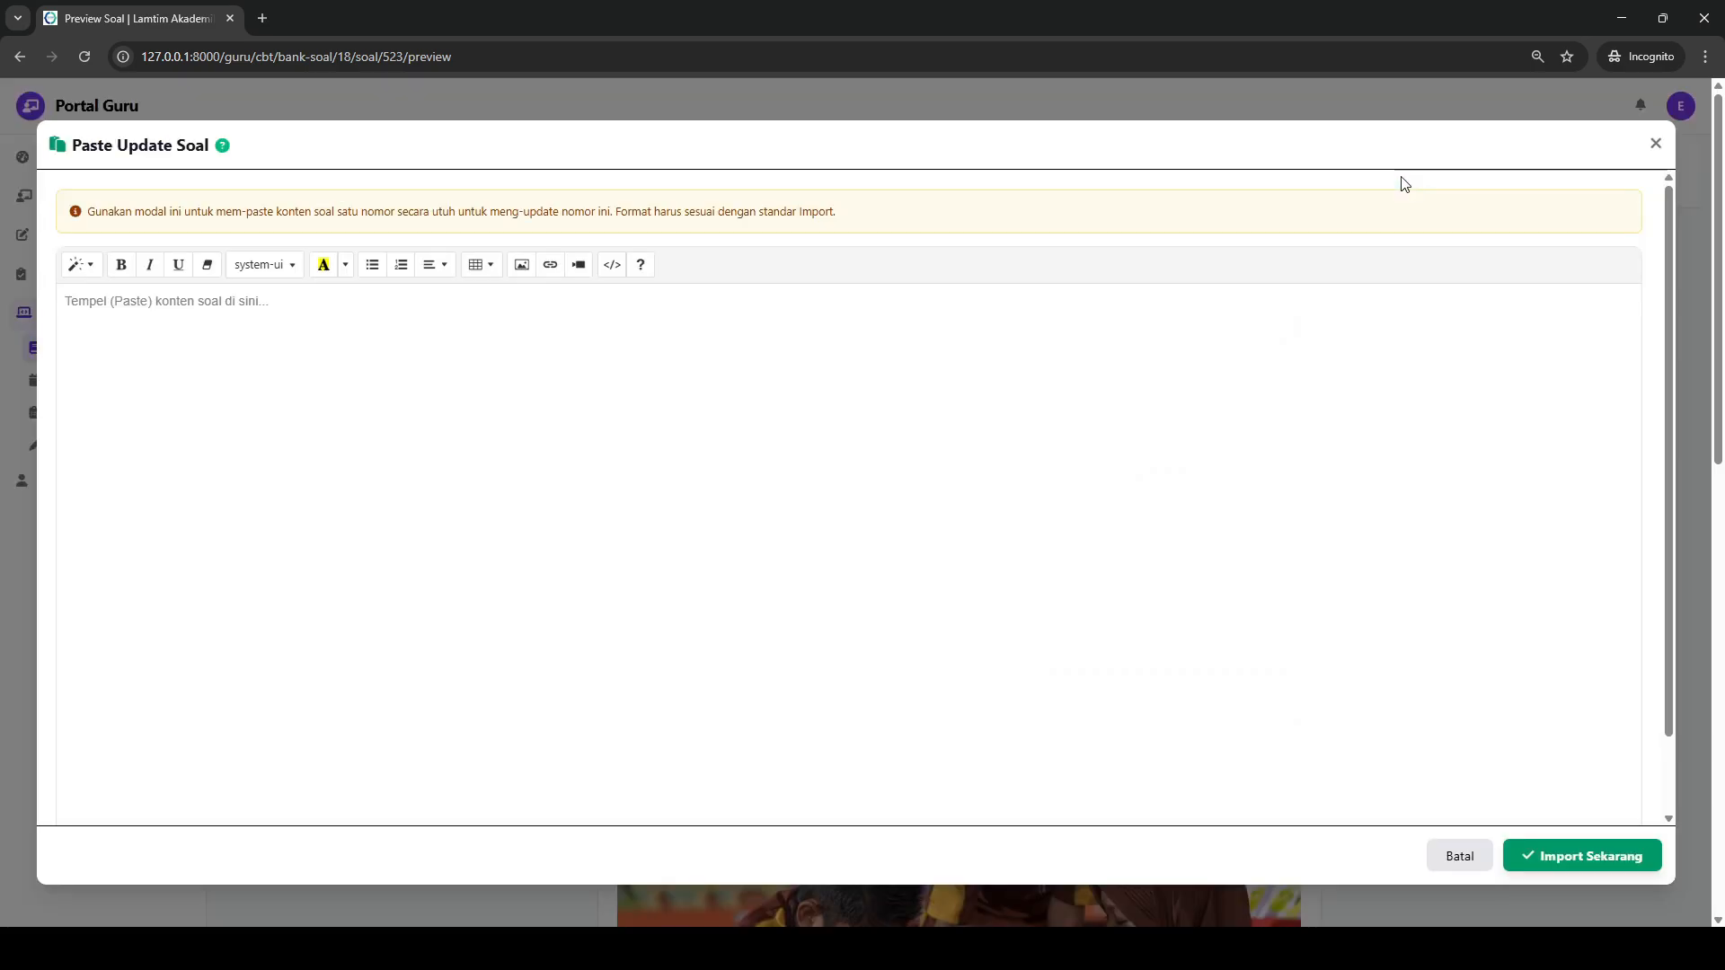
left_click(612, 462)
key("ctrl+v")
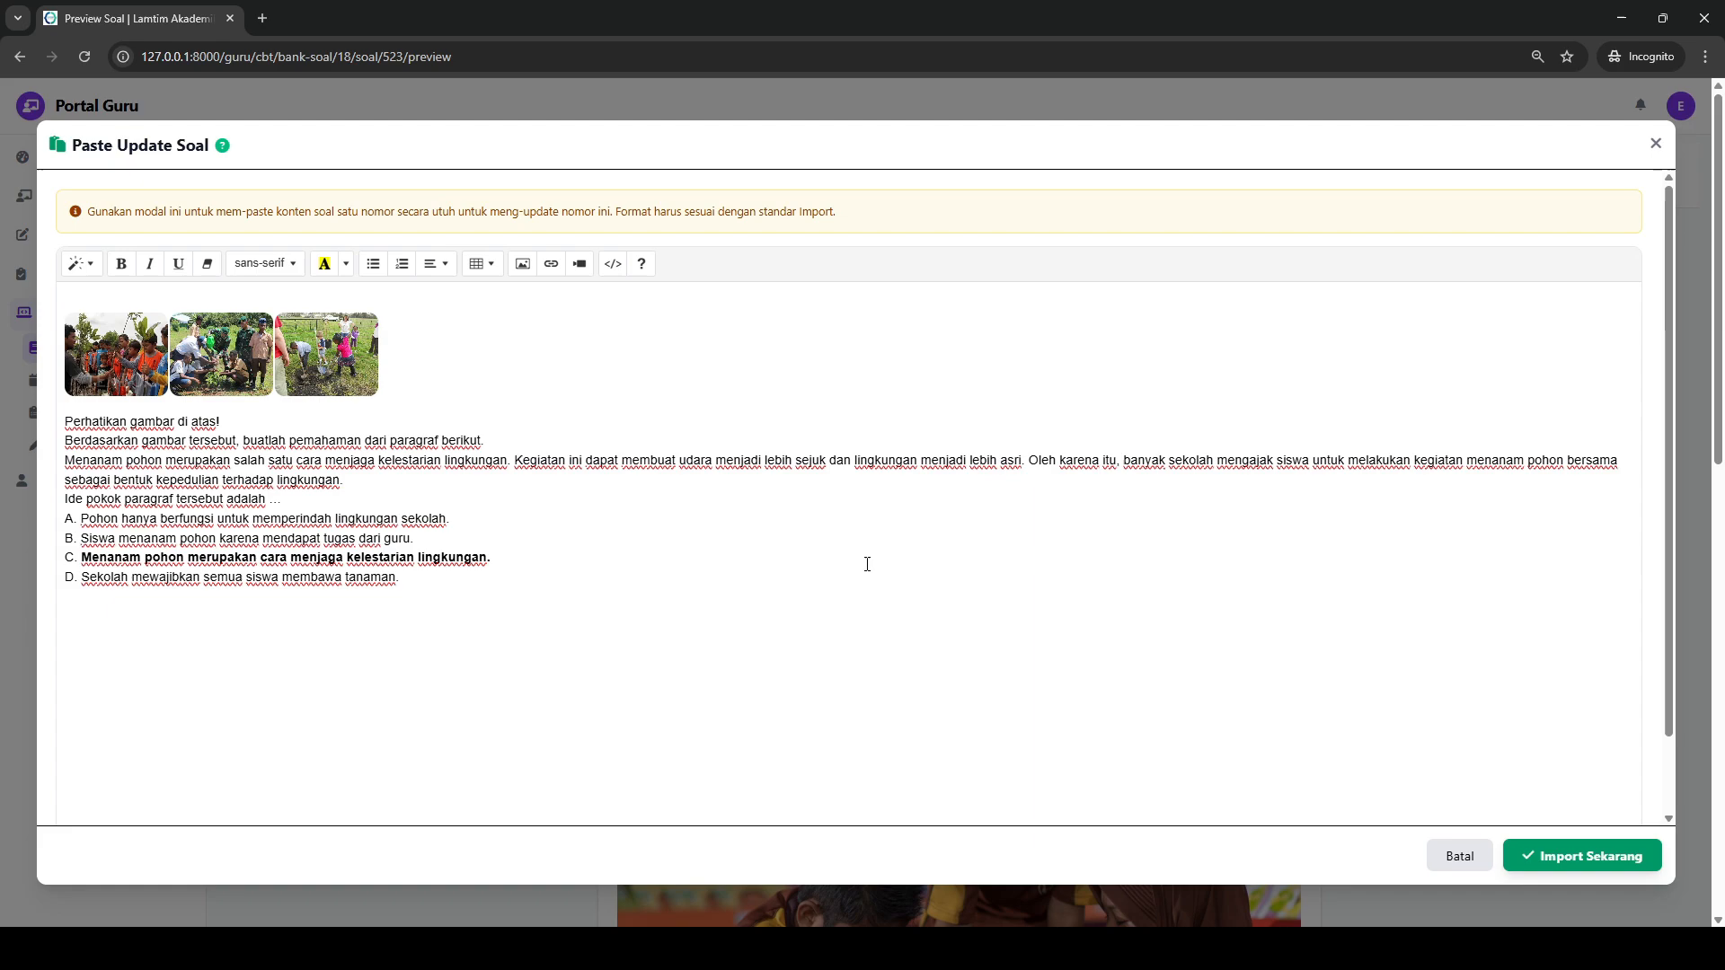
left_click(1565, 852)
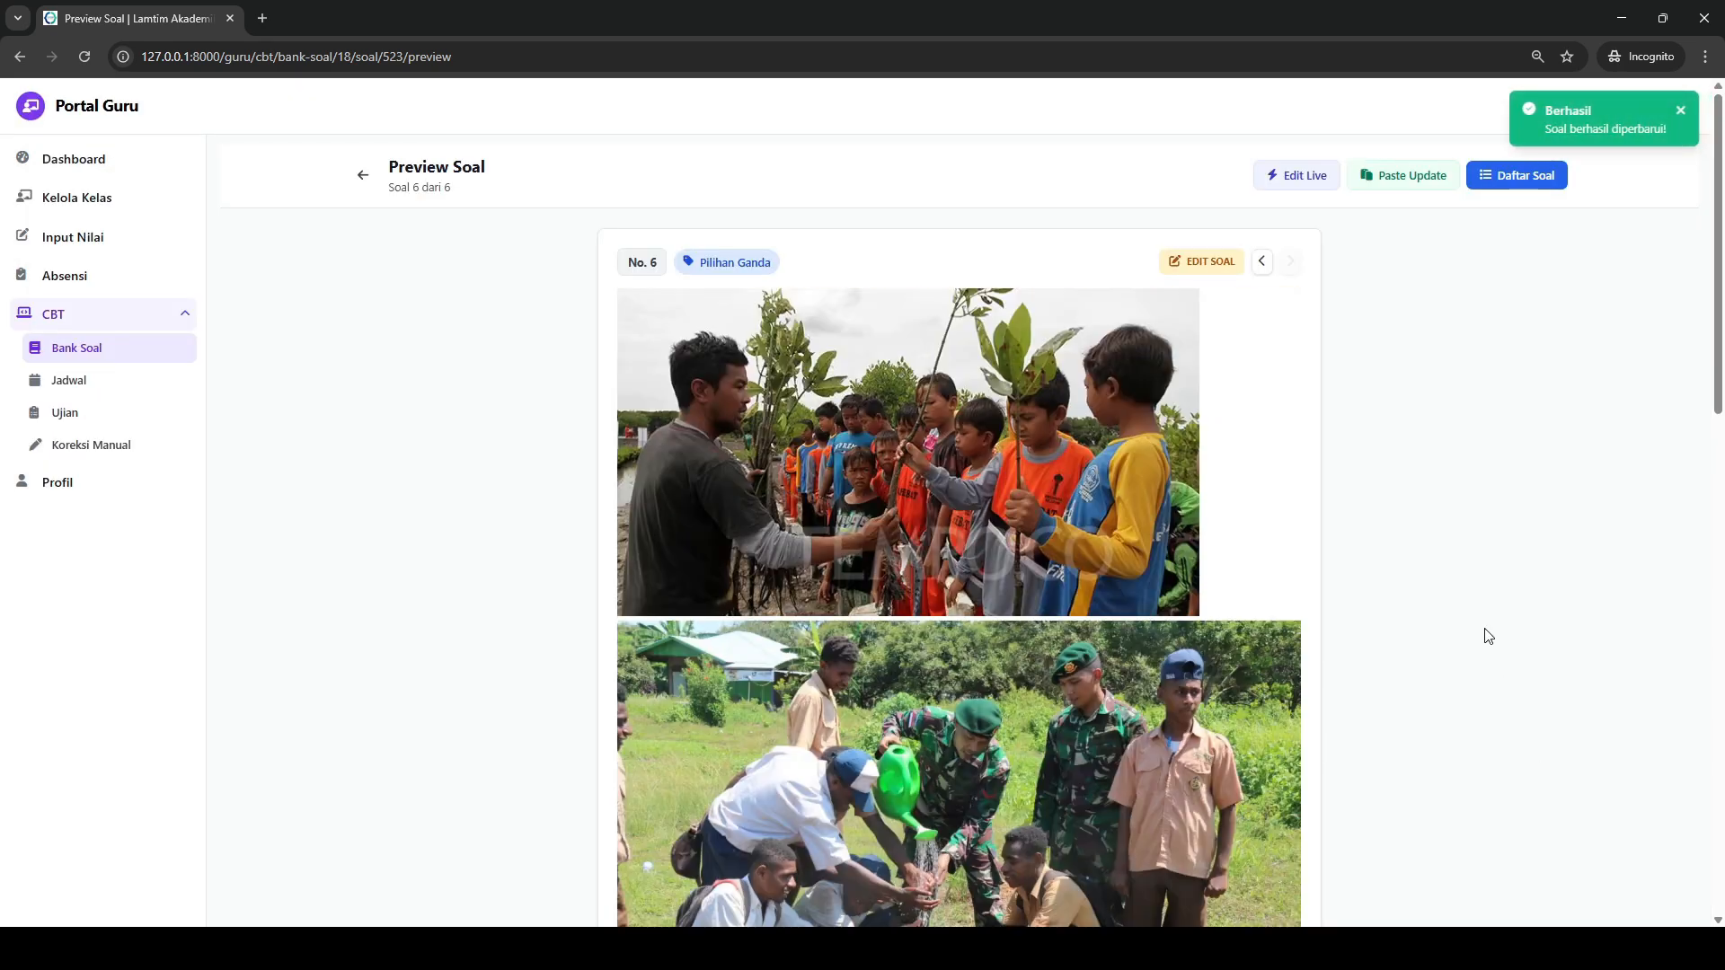
scroll(992, 362, "down", 15)
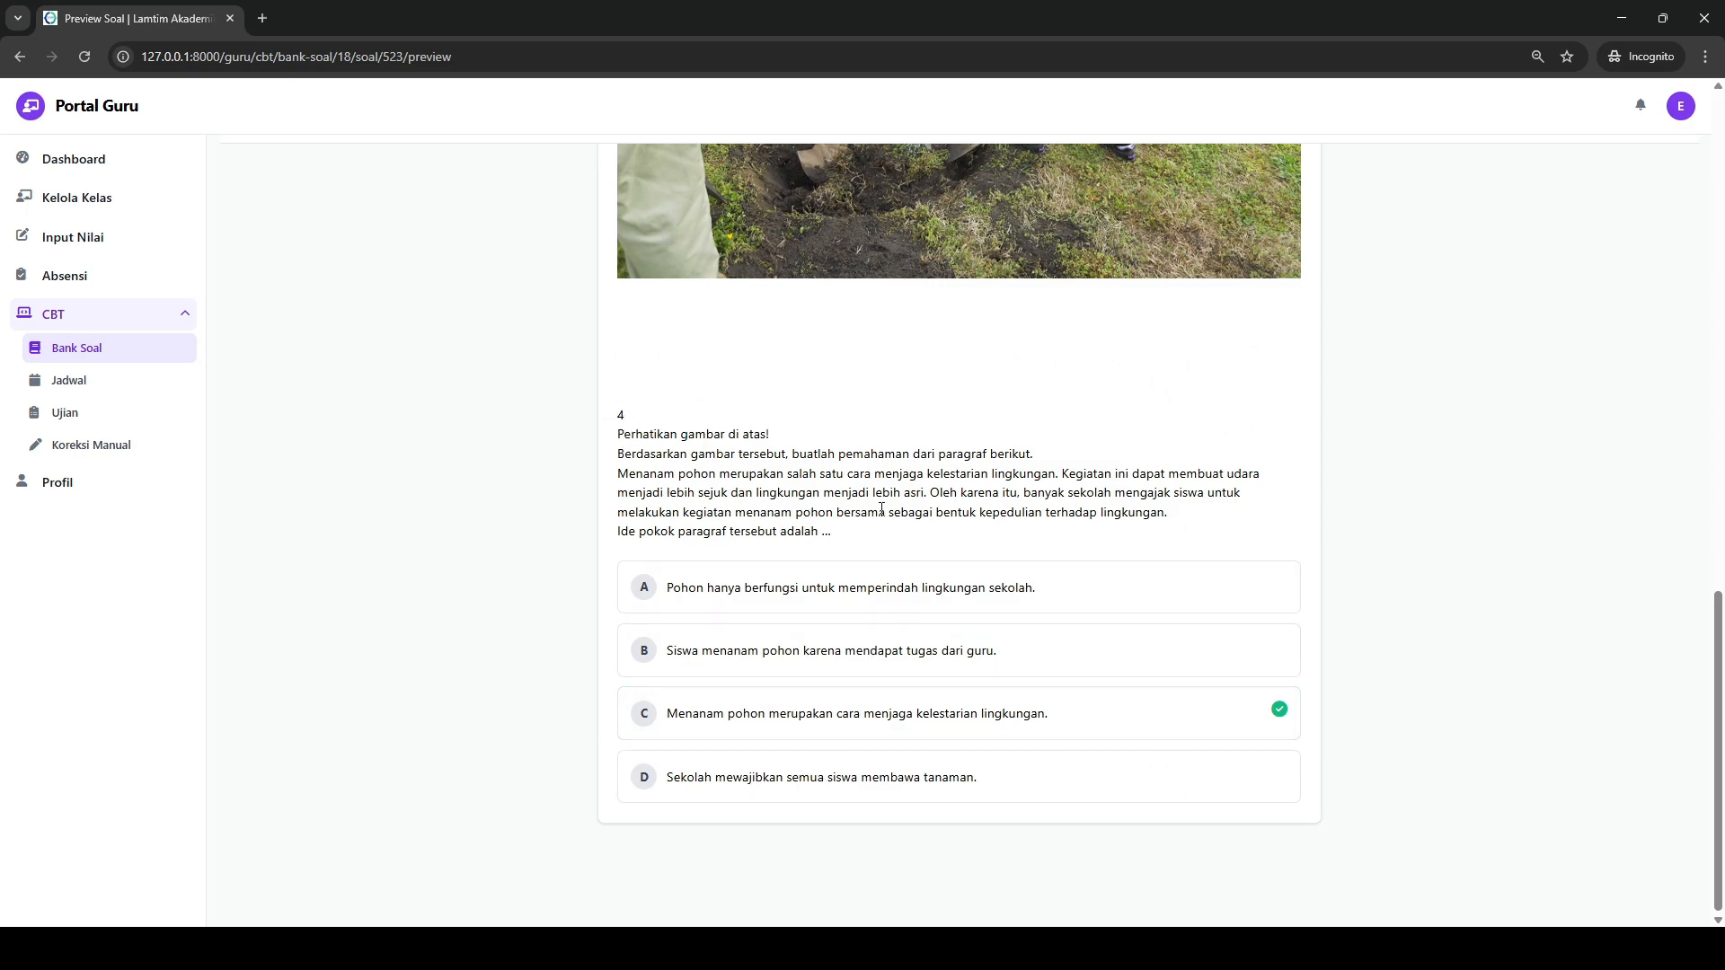
- Delete the stray 4 and the blank gap above the tree-planting question's text in live editing, and save the changes
scroll(882, 509, "up", 15)
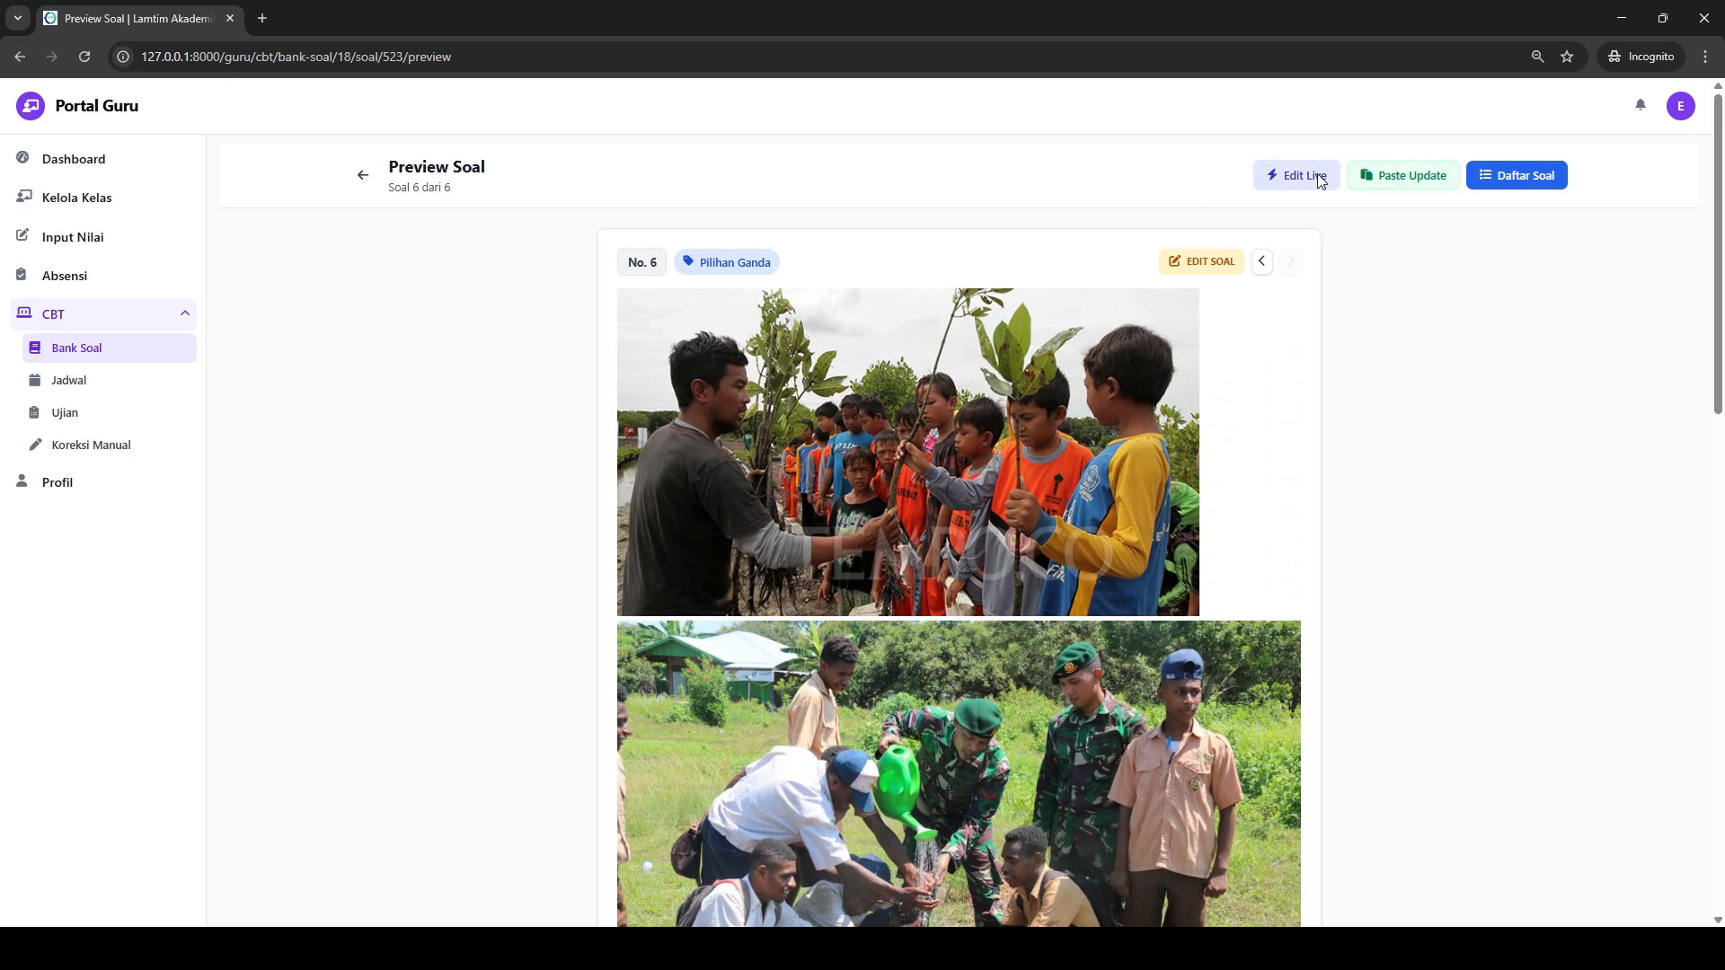
left_click(1321, 179)
scroll(773, 591, "down", 10)
left_click(667, 428)
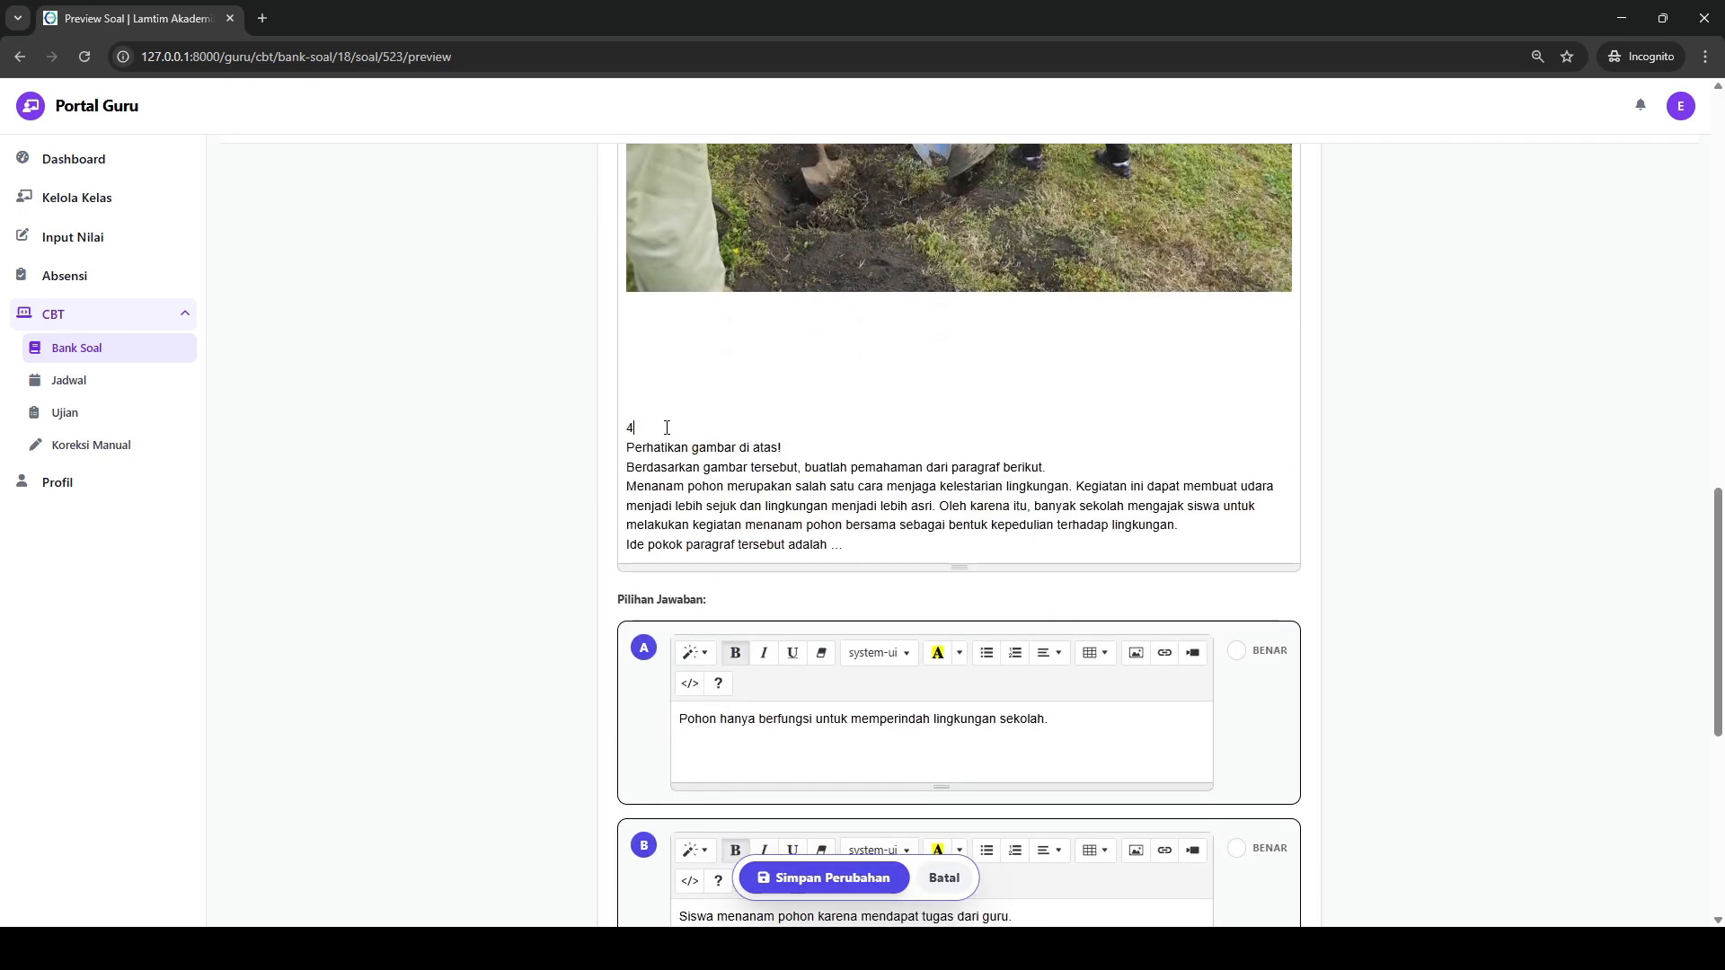
double_click(667, 428)
key("BackSpace")
key("BackSpace")
scroll(964, 411, "up", 15)
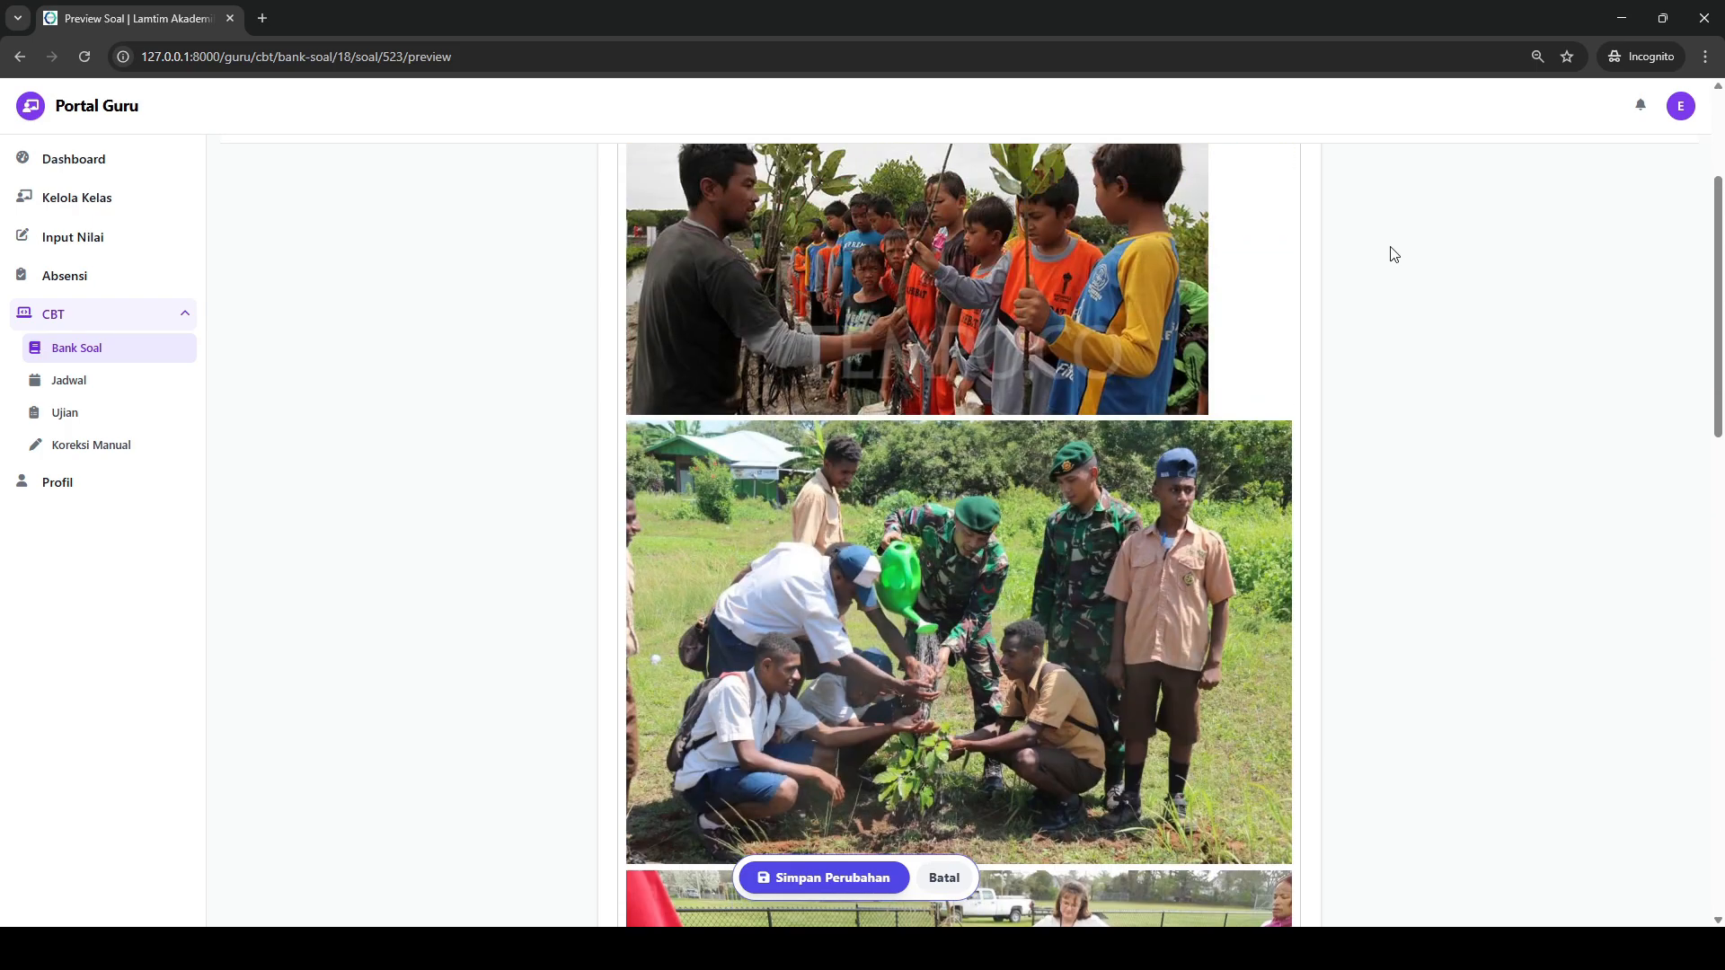
scroll(1243, 366, "down", 15)
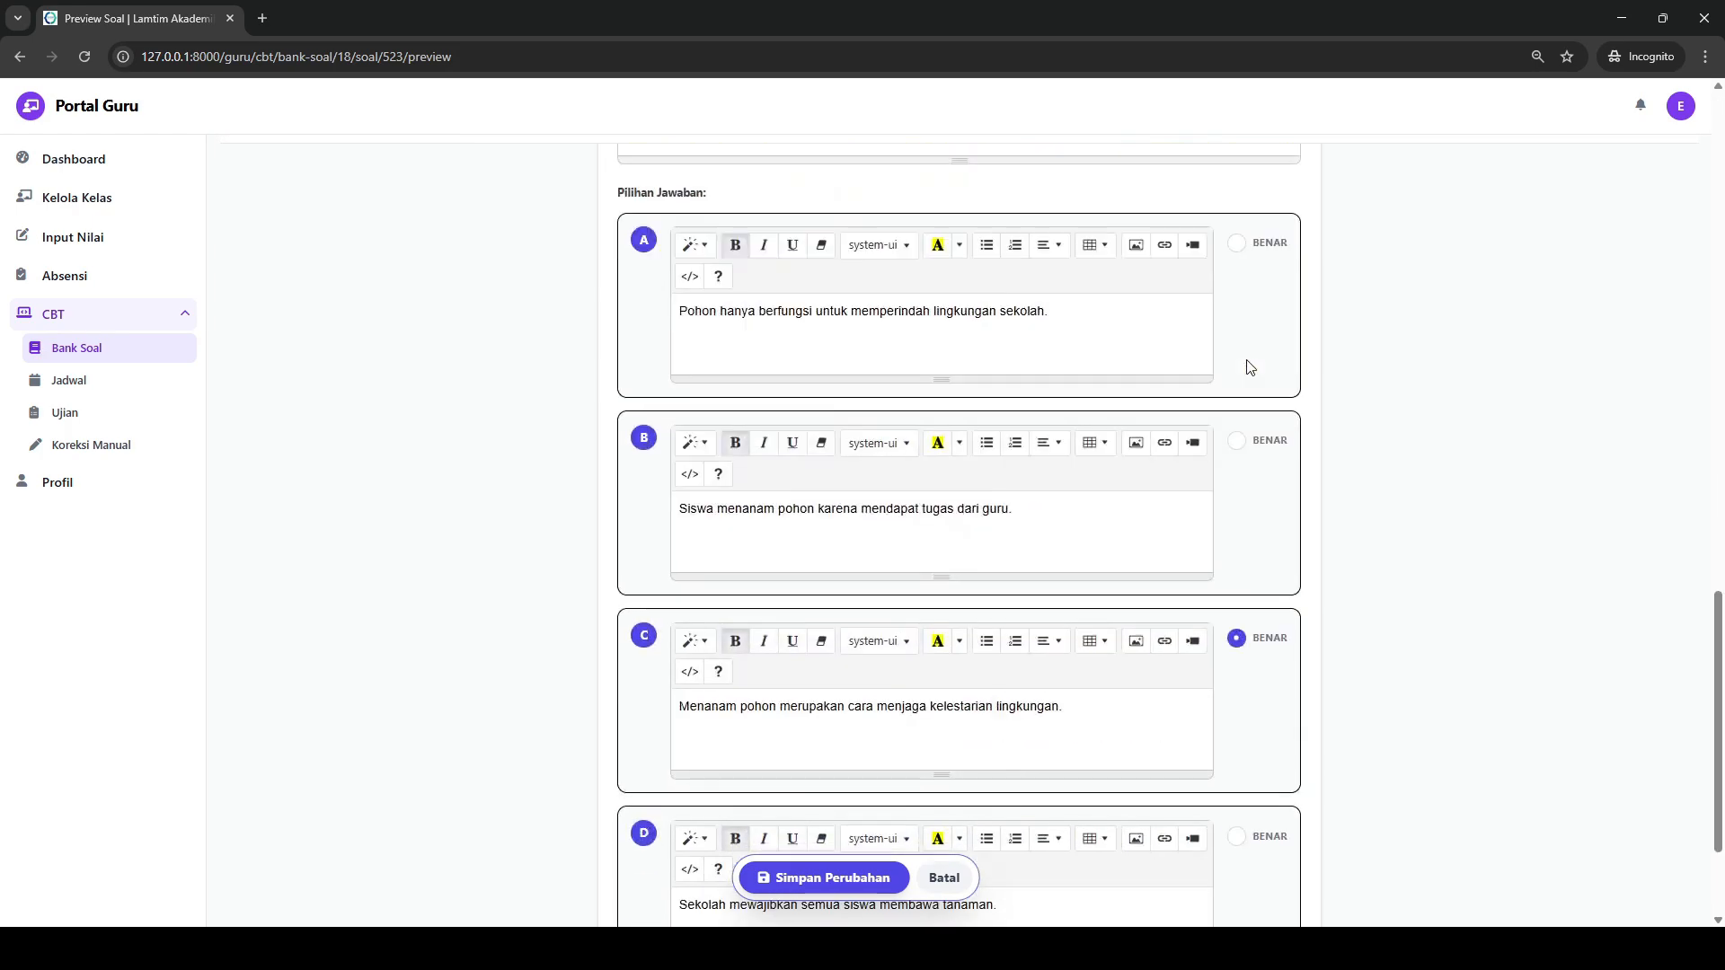
left_click(760, 870)
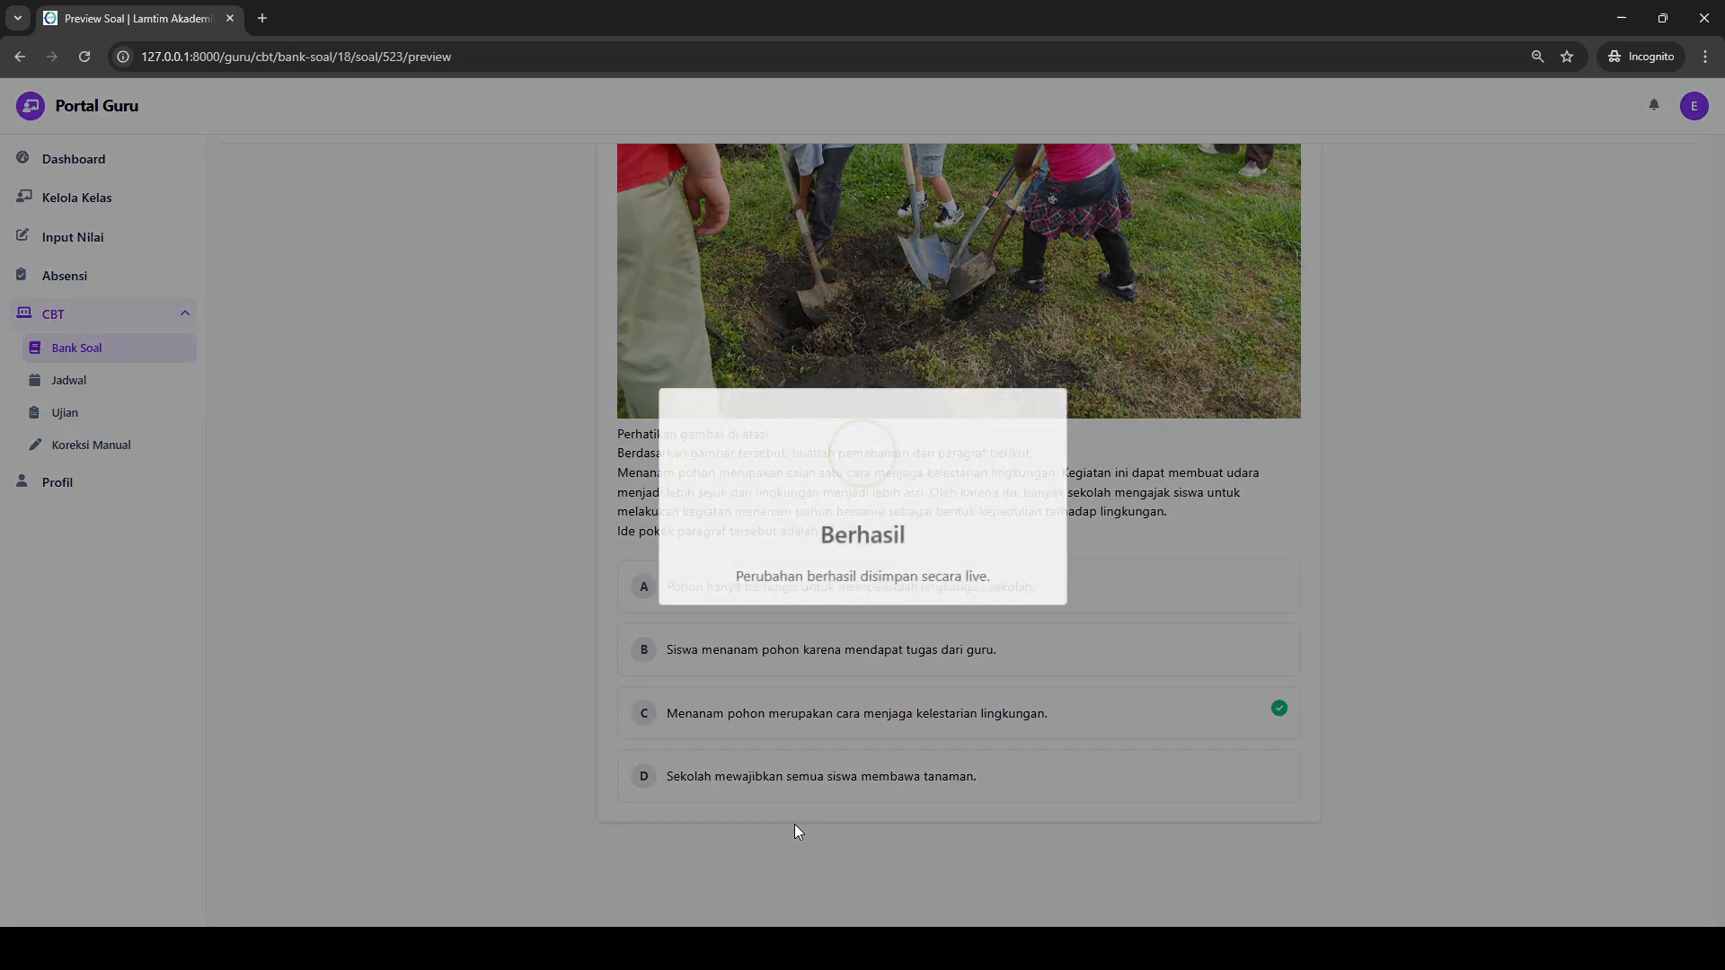
scroll(1316, 560, "up", 1)
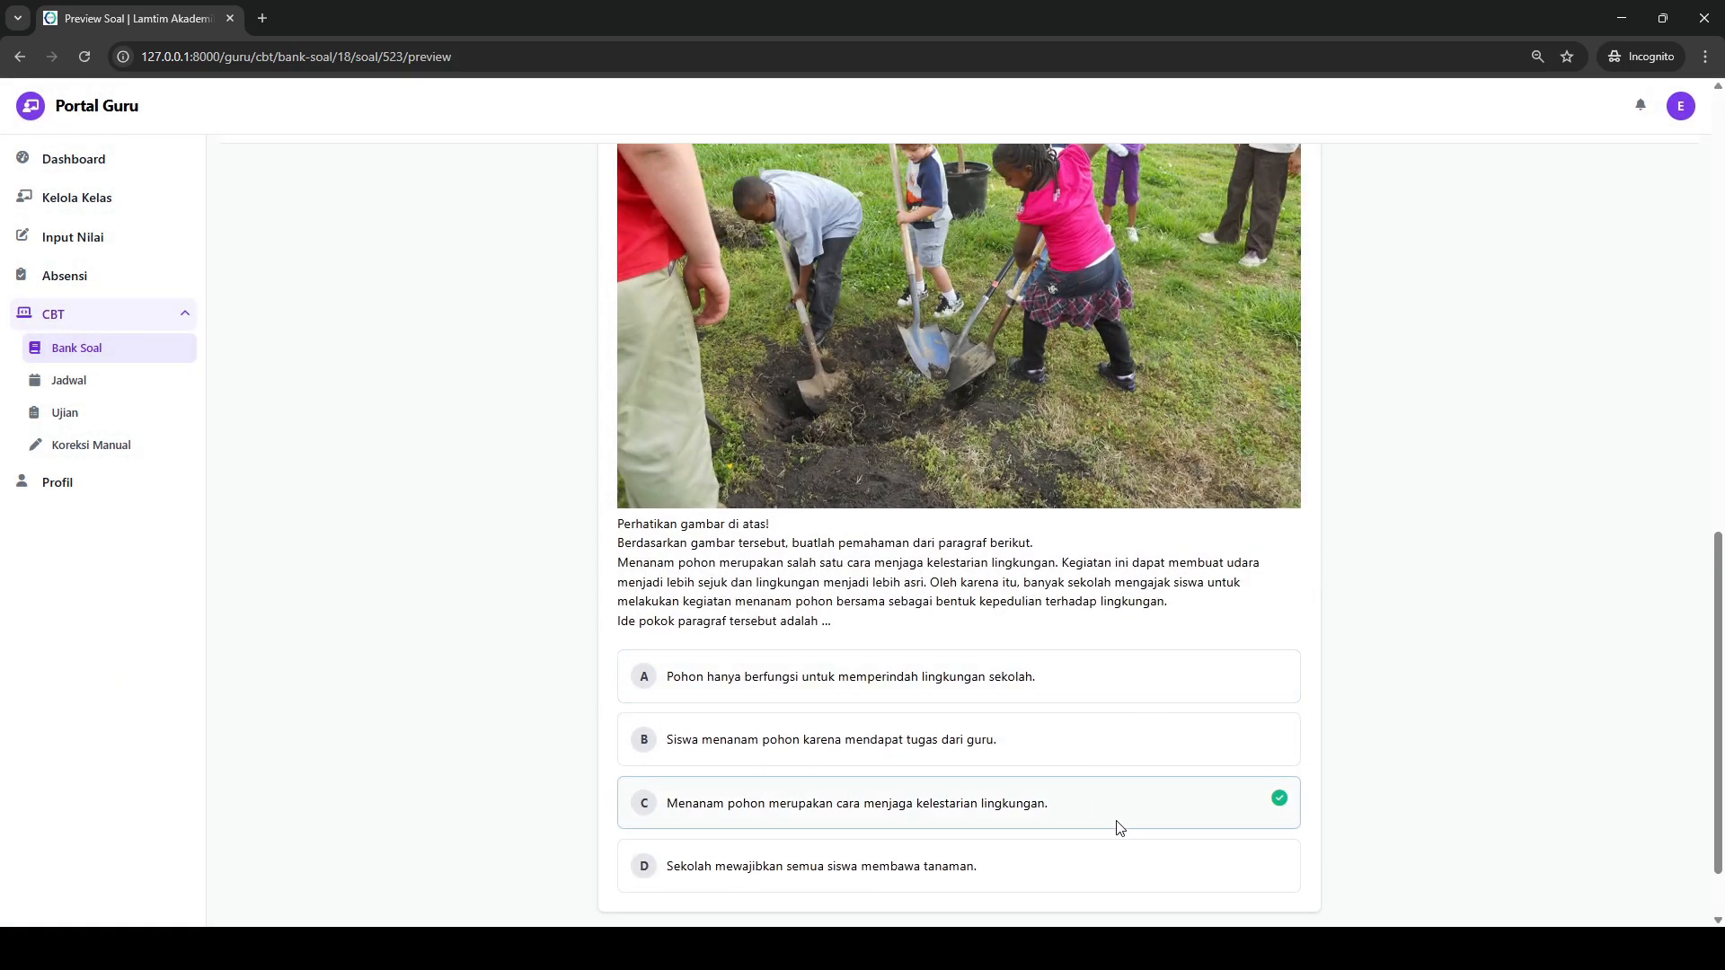
- Switch to the Word document SOAL US SENI BUDAYA FIX.docx and copy question 4 with its options A–E
left_click(1061, 949)
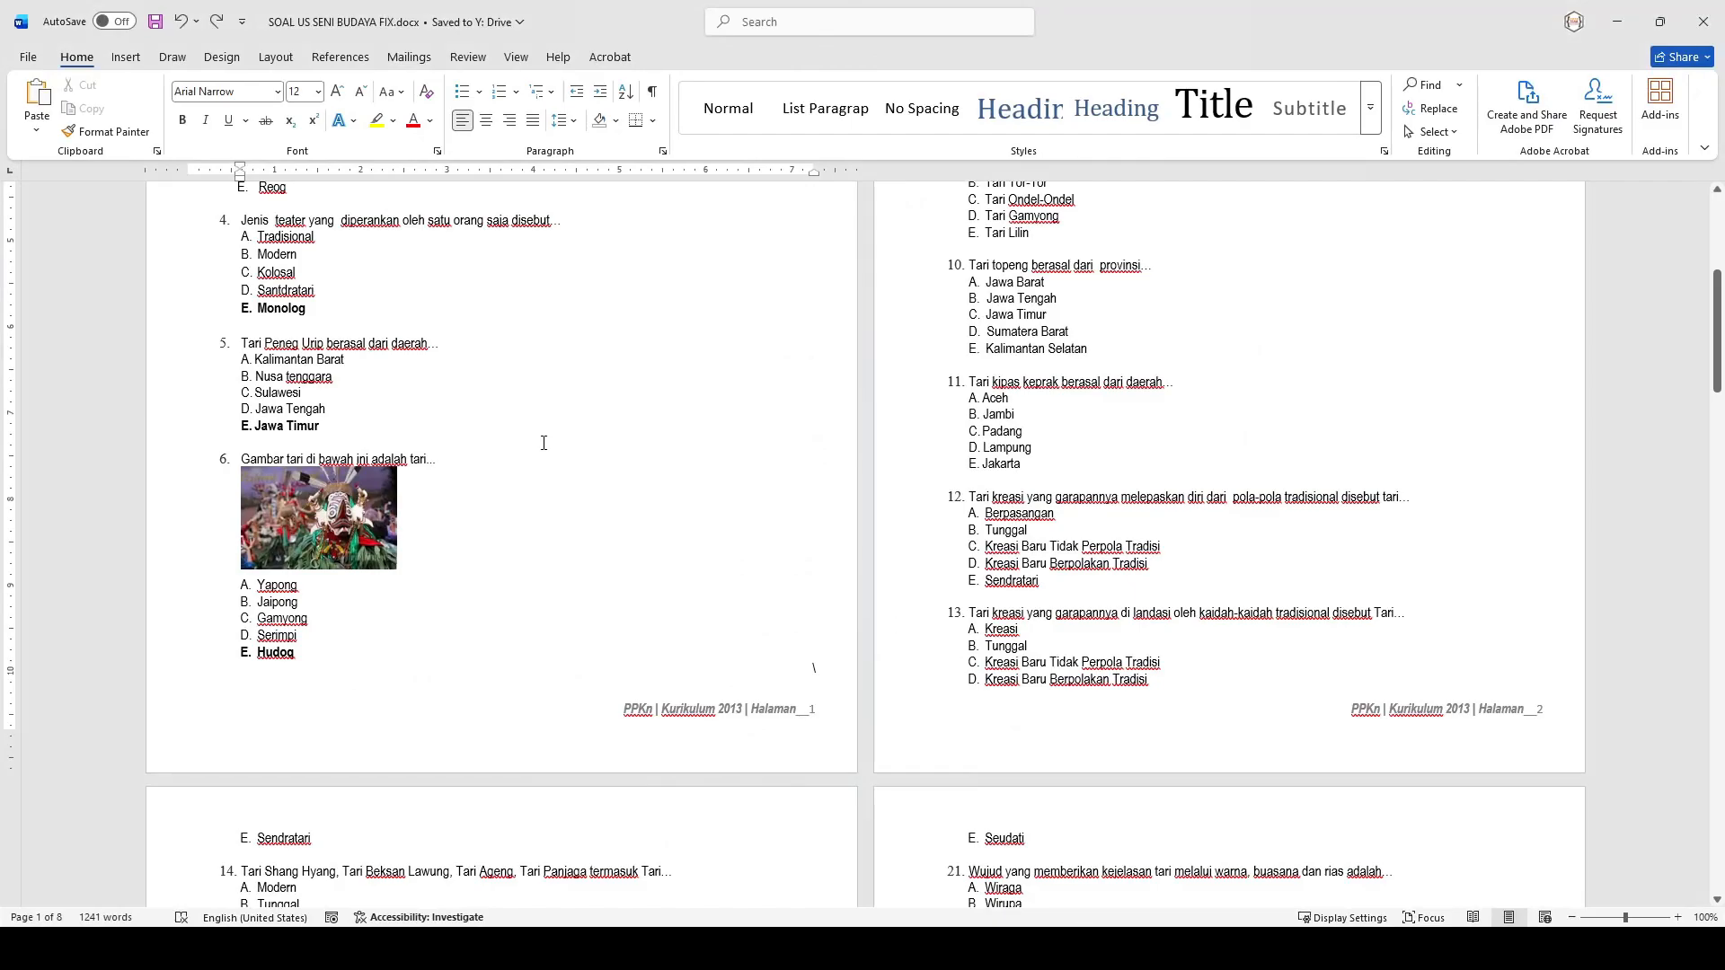
scroll(544, 442, "up", 3)
left_click_drag(314, 482, 241, 393)
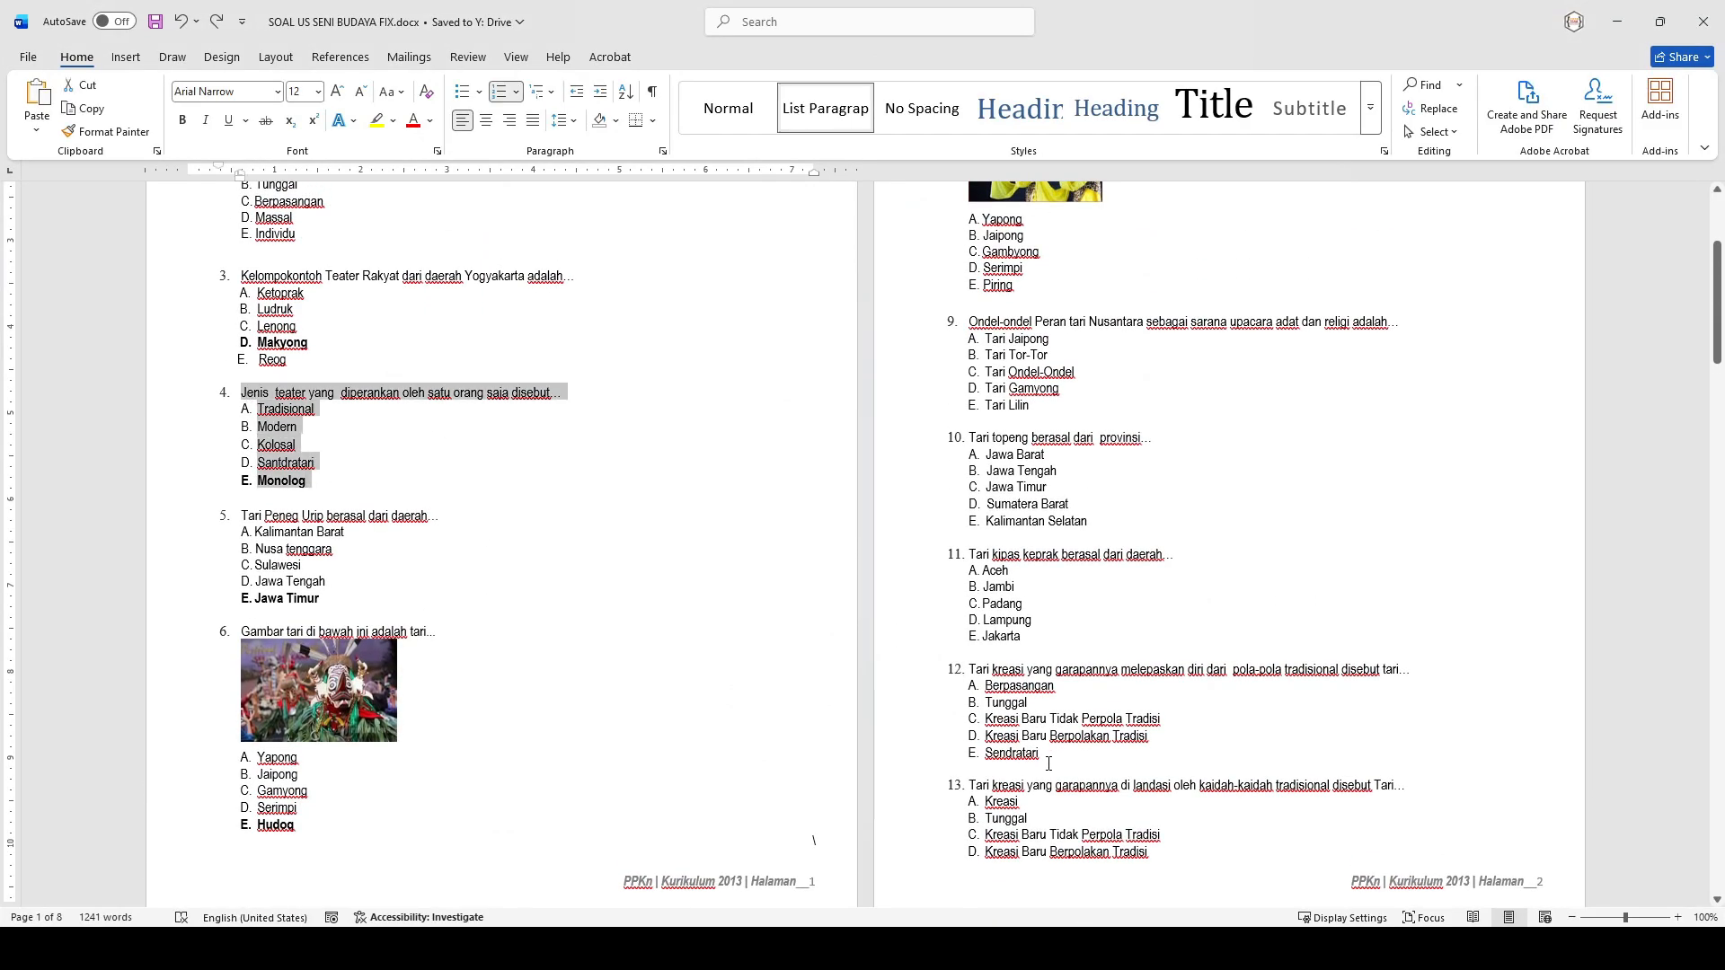
- Ask ChatGPT "buatkan soal seperti ini ada gambarnya" with the copied theatre question pasted below, and send the prompt
left_click(686, 949)
left_click(818, 896)
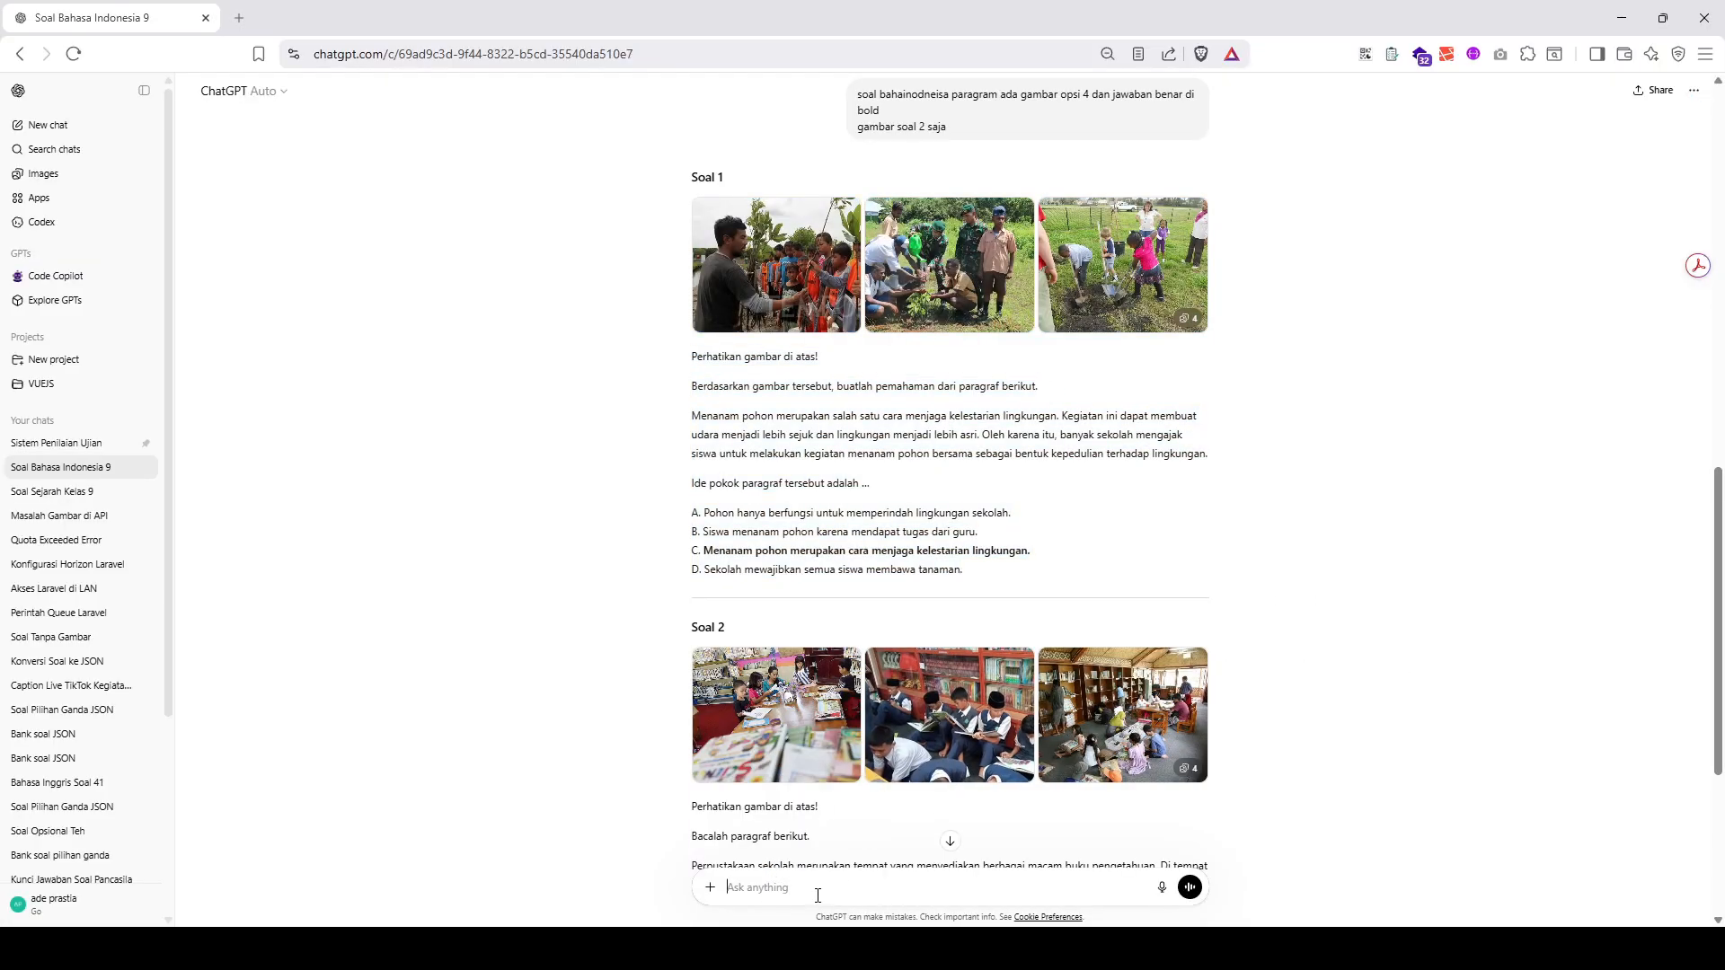
type("buatkan soal seperti ini ada gambarnya")
key("shift+Return")
key("ctrl+v")
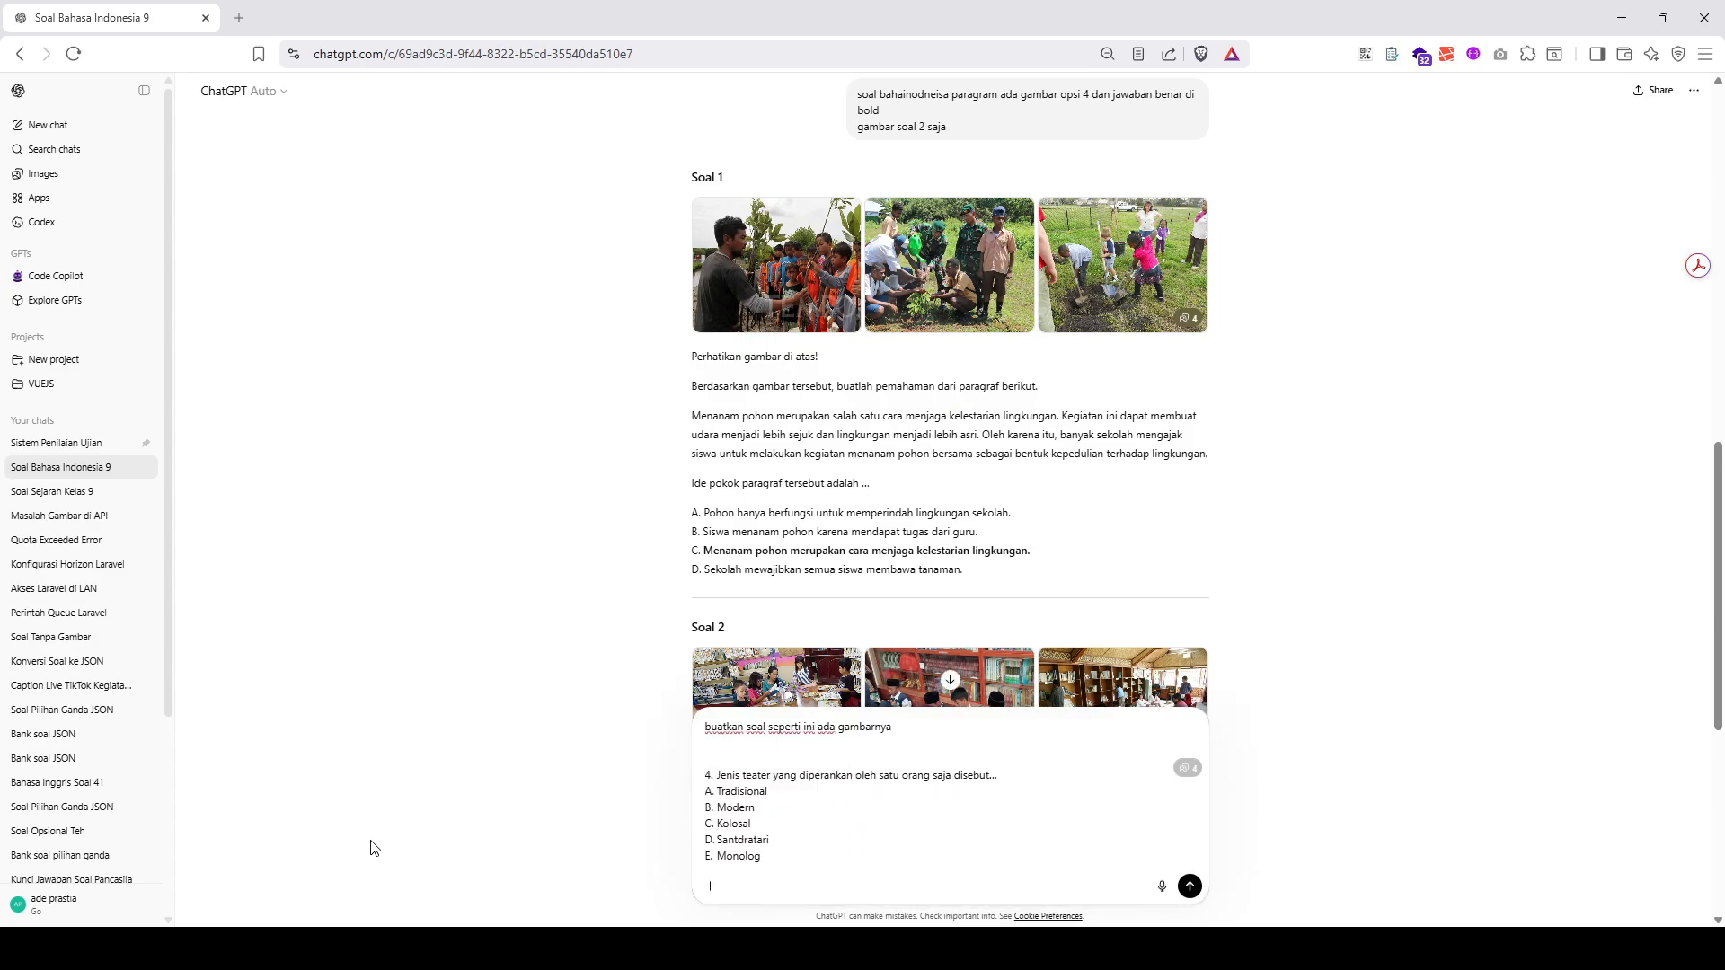
key("Return")
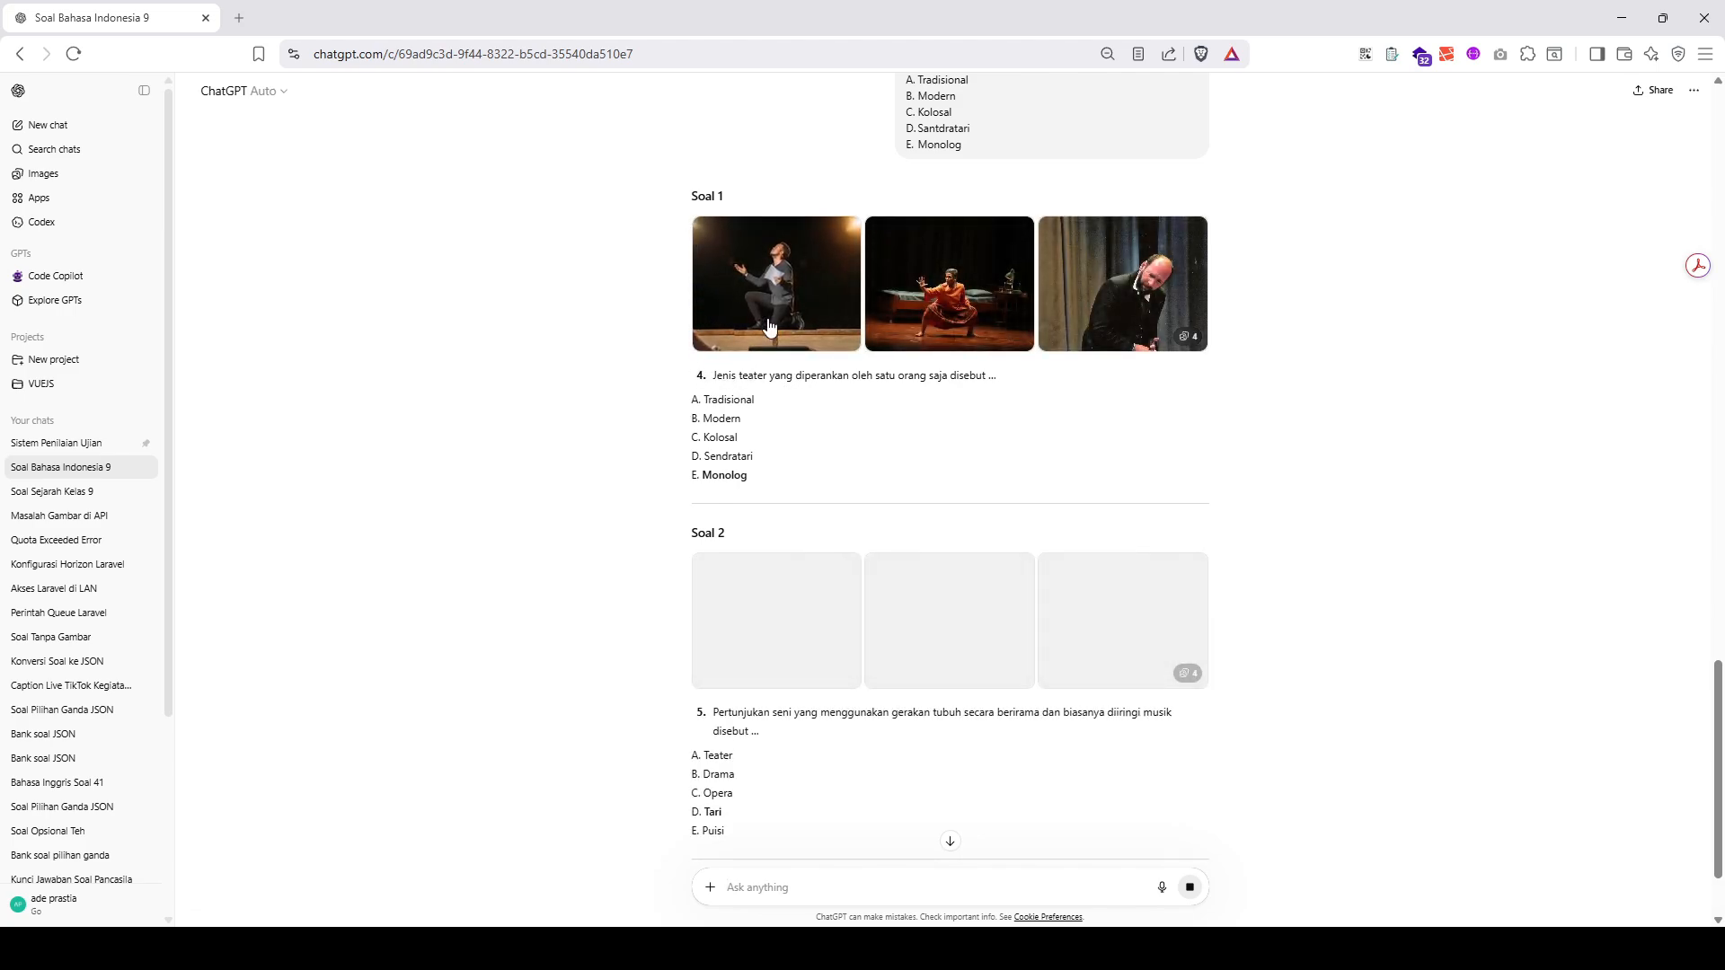
- Copy ChatGPT's Soal 1 with its images, question text and options A–E, and return to the portal's UJN-BINDO question list
left_click_drag(702, 378, 861, 477)
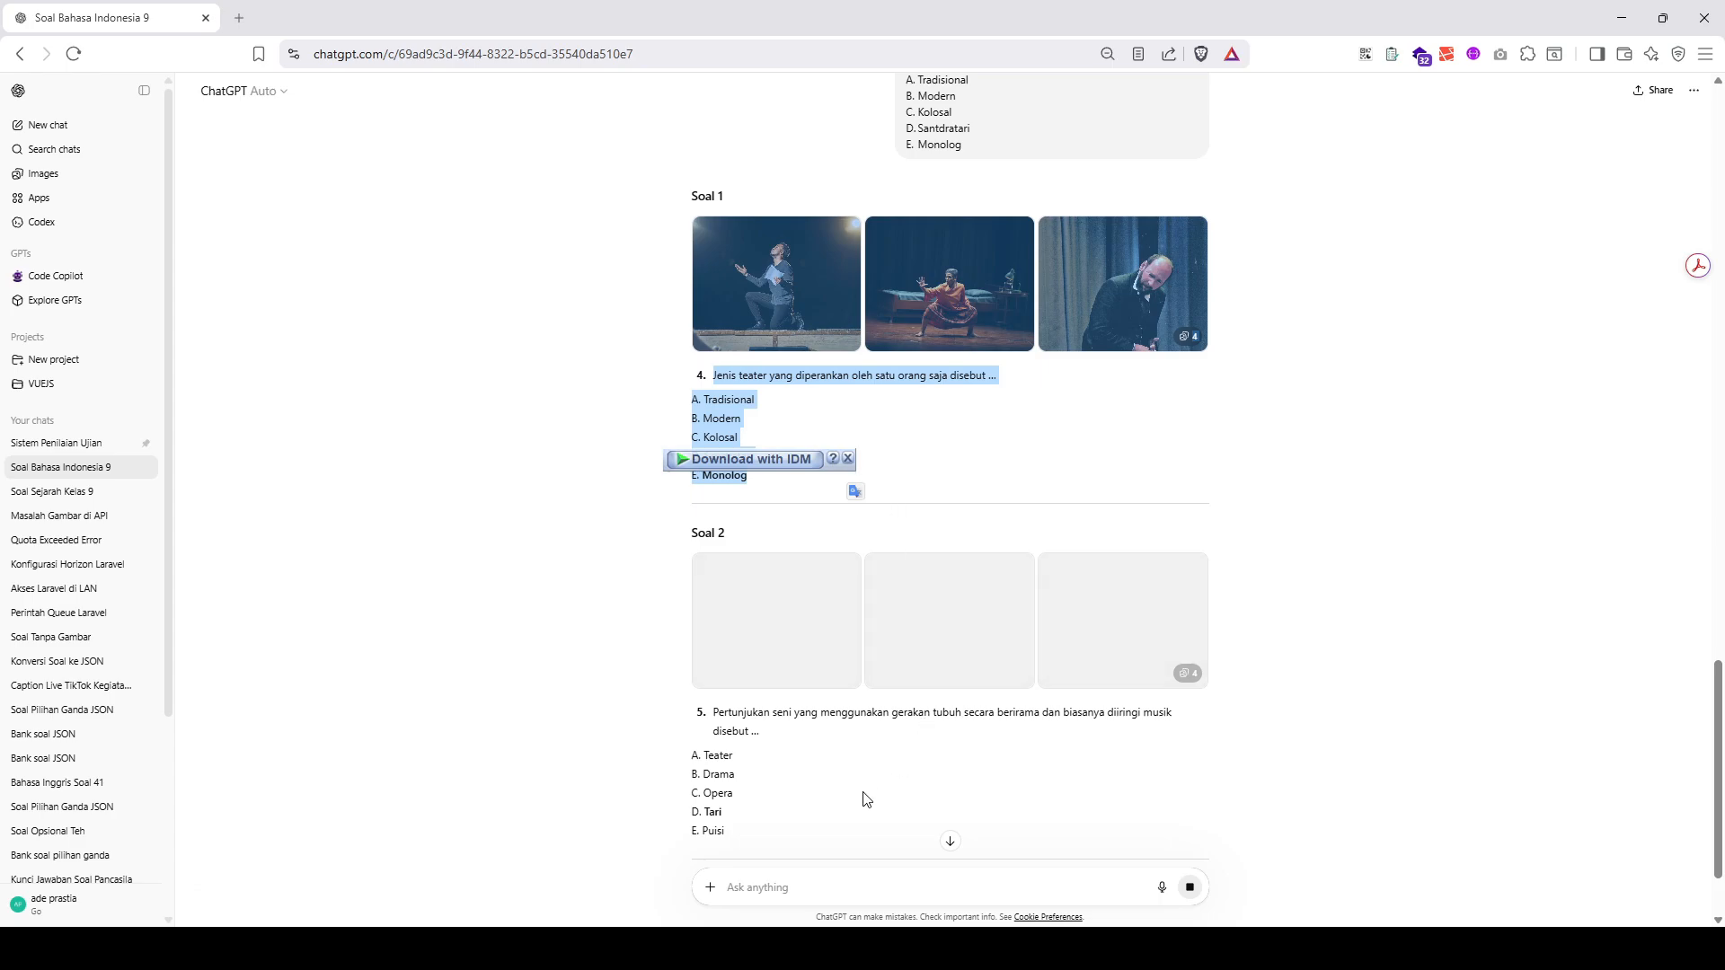
mouse_move(805, 948)
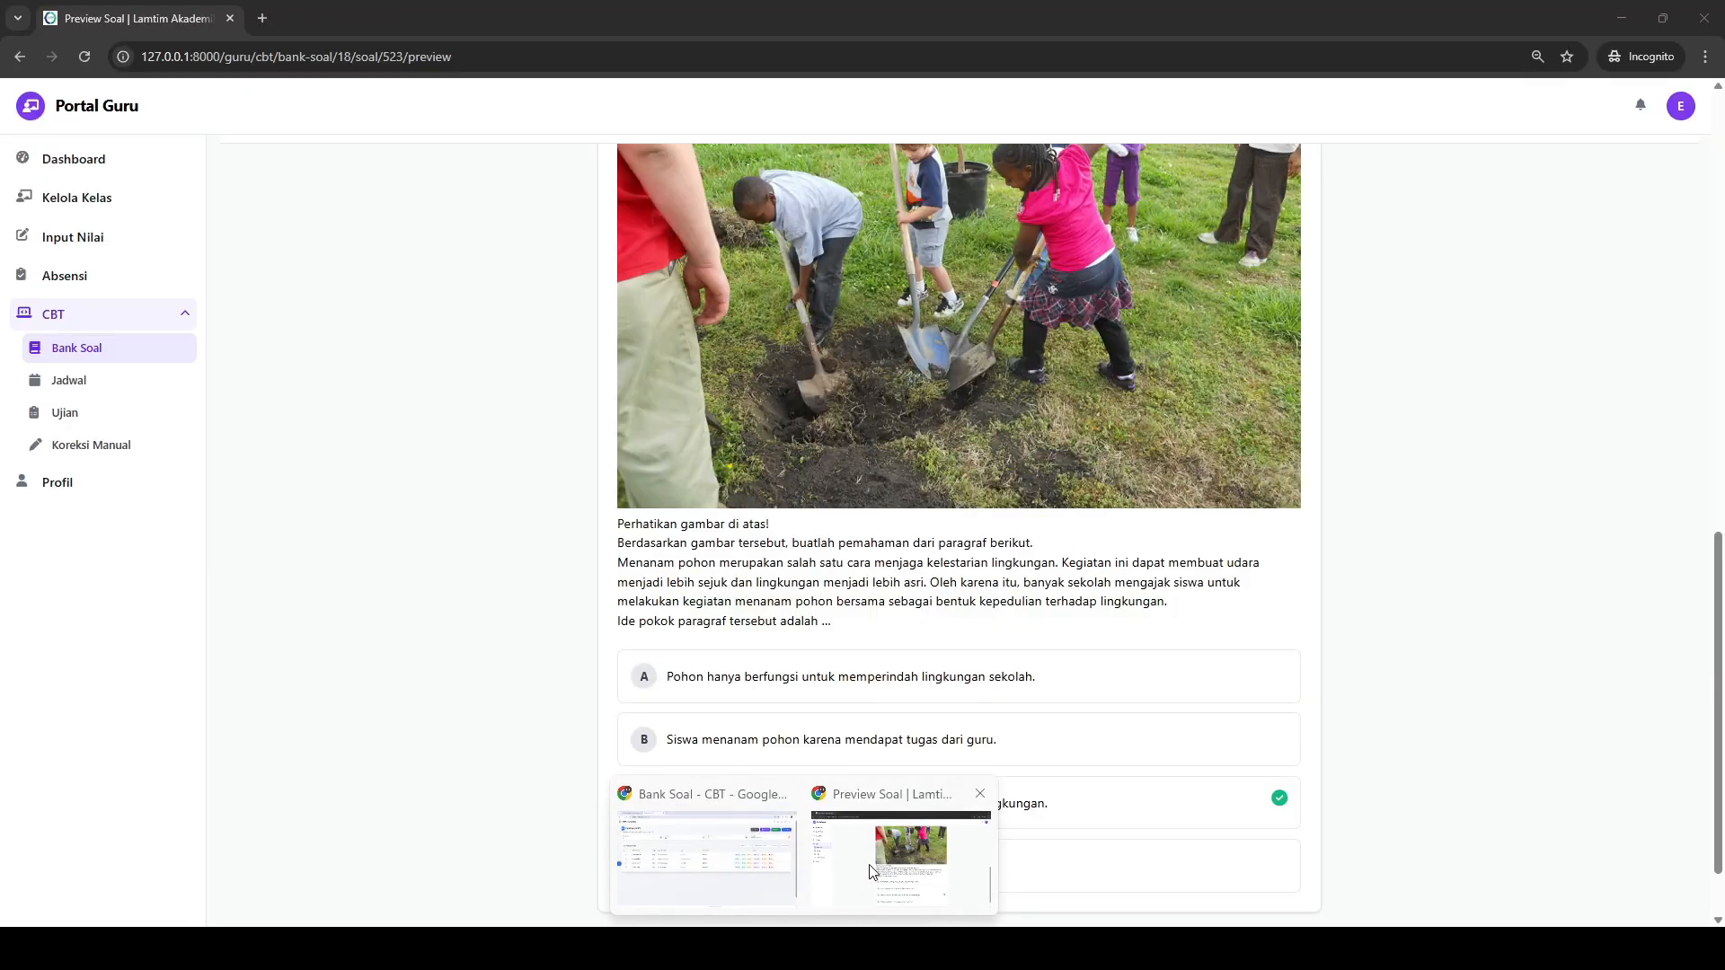
left_click(869, 866)
scroll(845, 157, "up", 10)
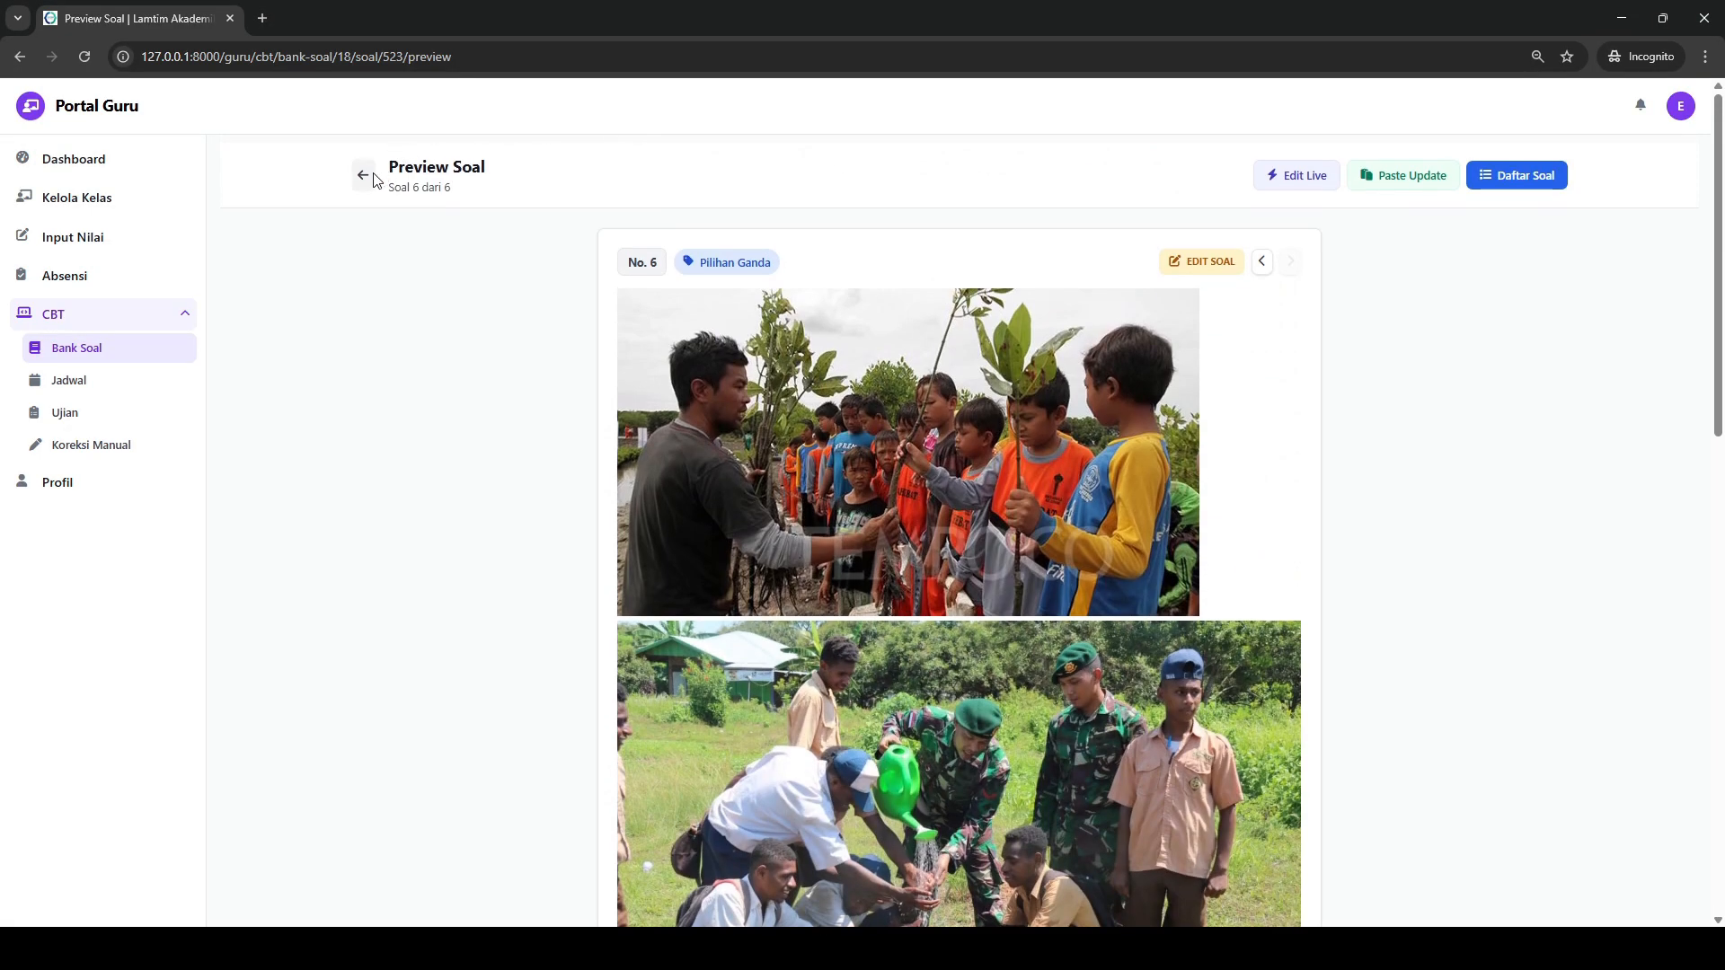
left_click(363, 164)
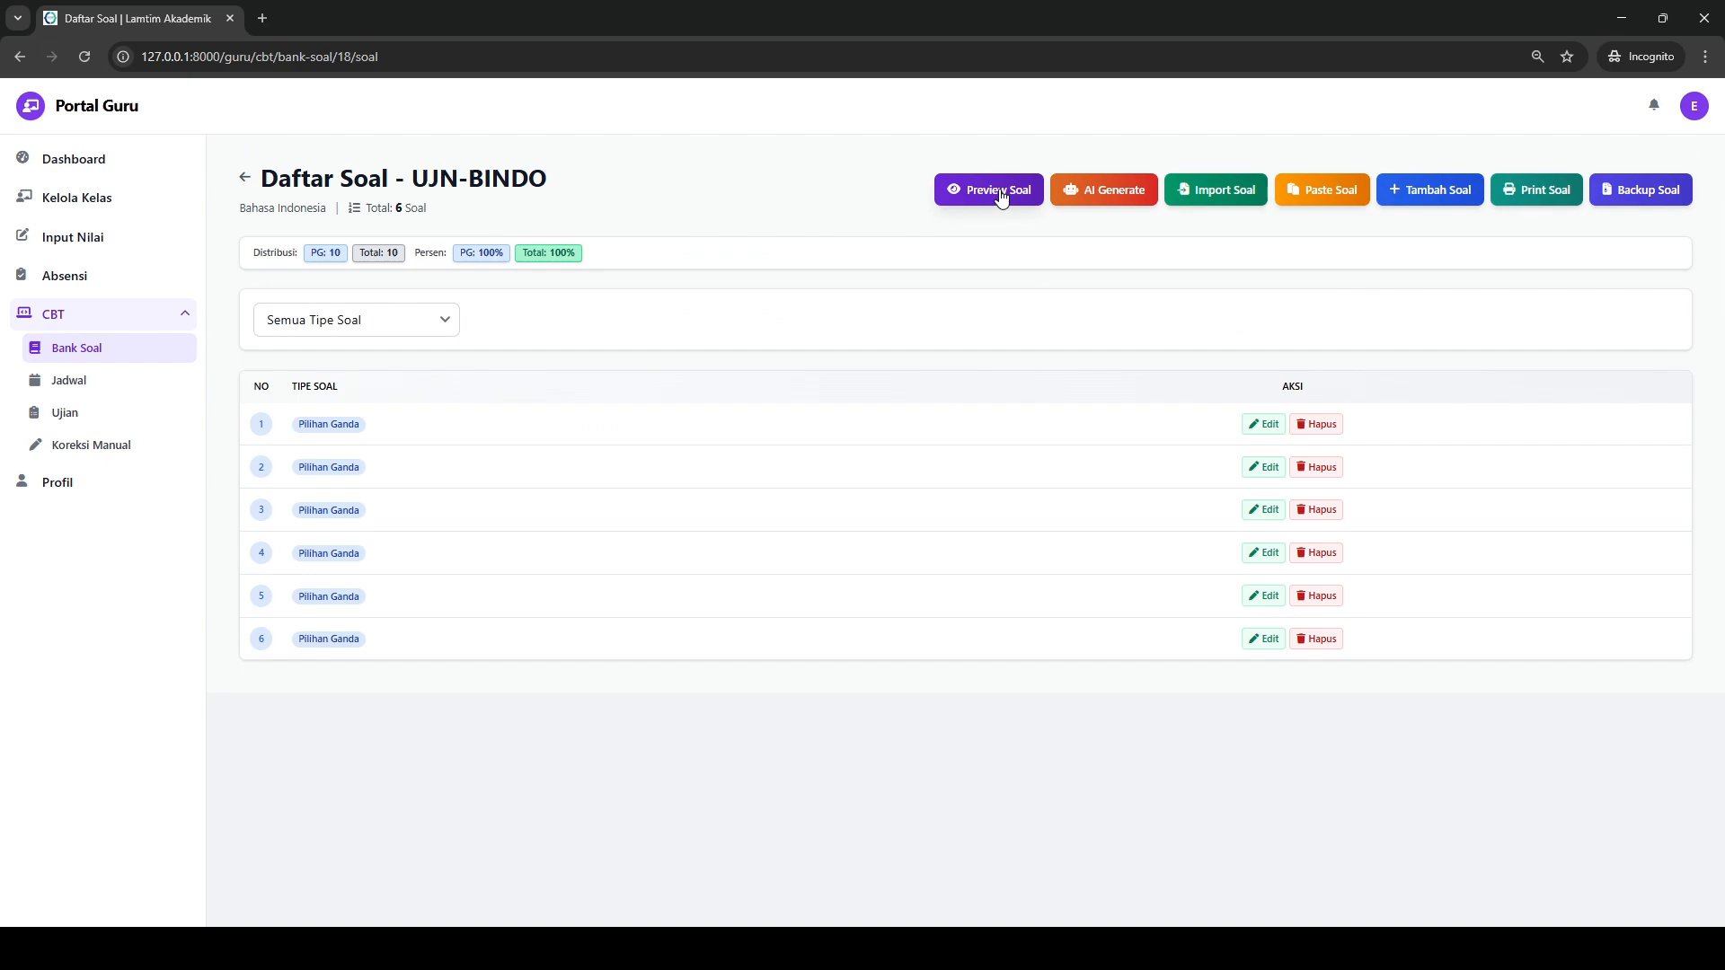
- Add the copied theatre question through Paste Soal, delete the blank line above its images, and save it
left_click(1306, 191)
key("ctrl+v")
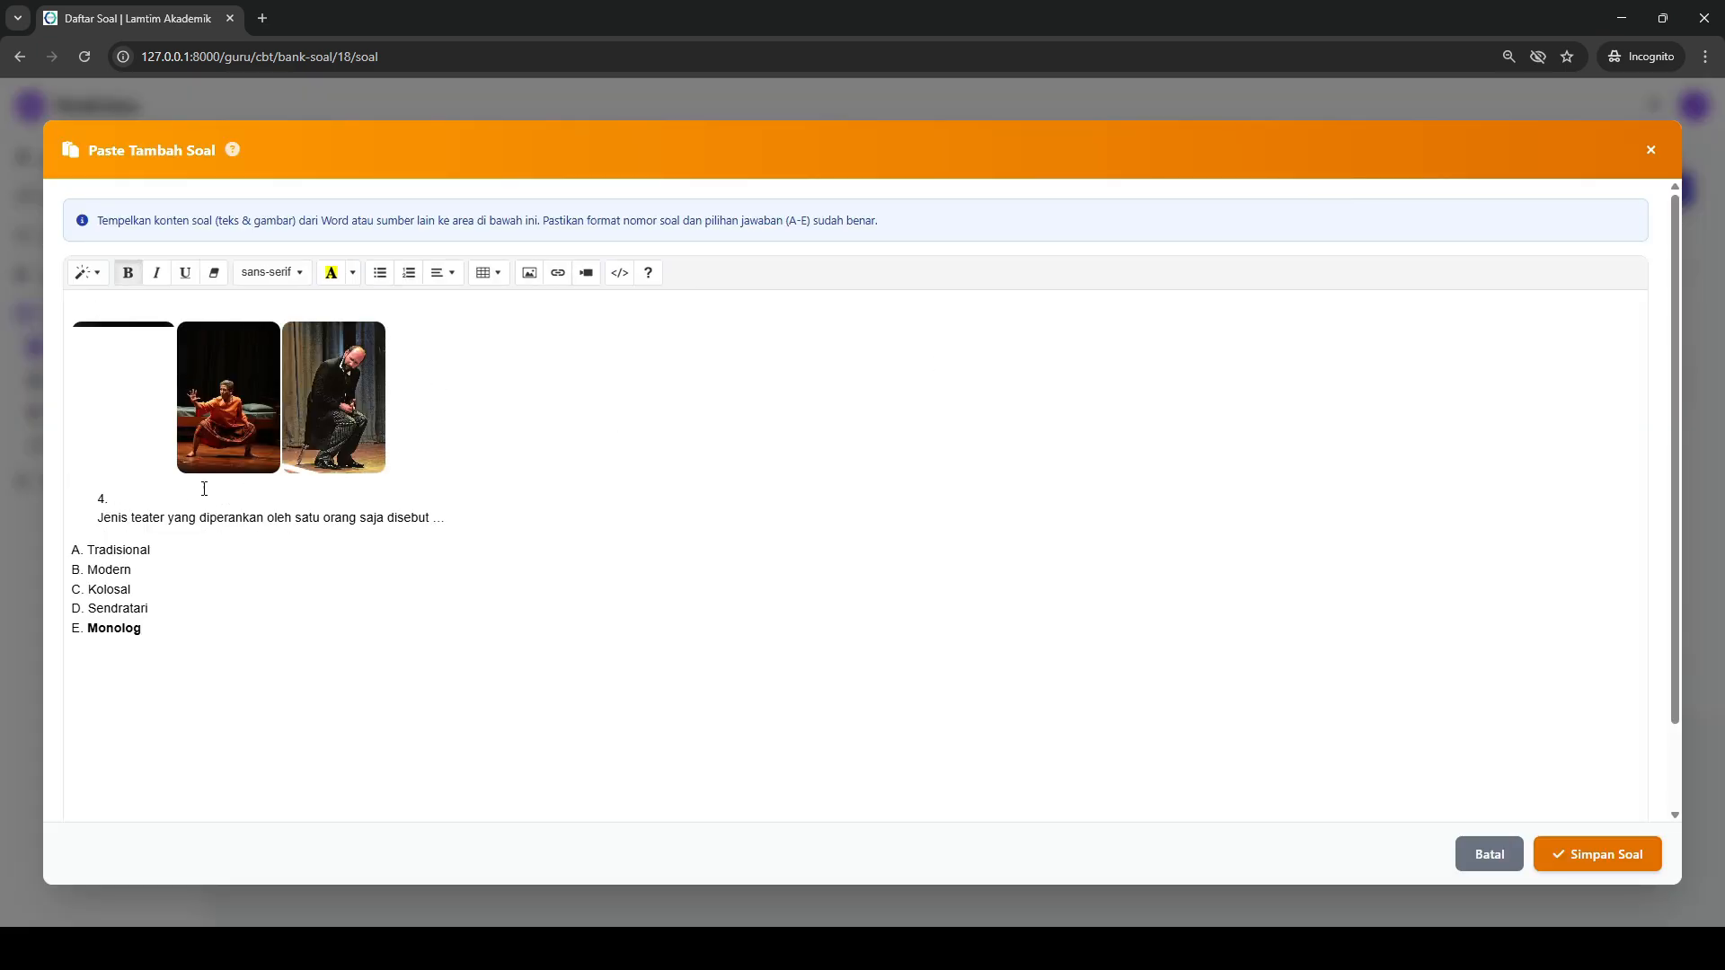
key("BackSpace")
key("BackSpace")
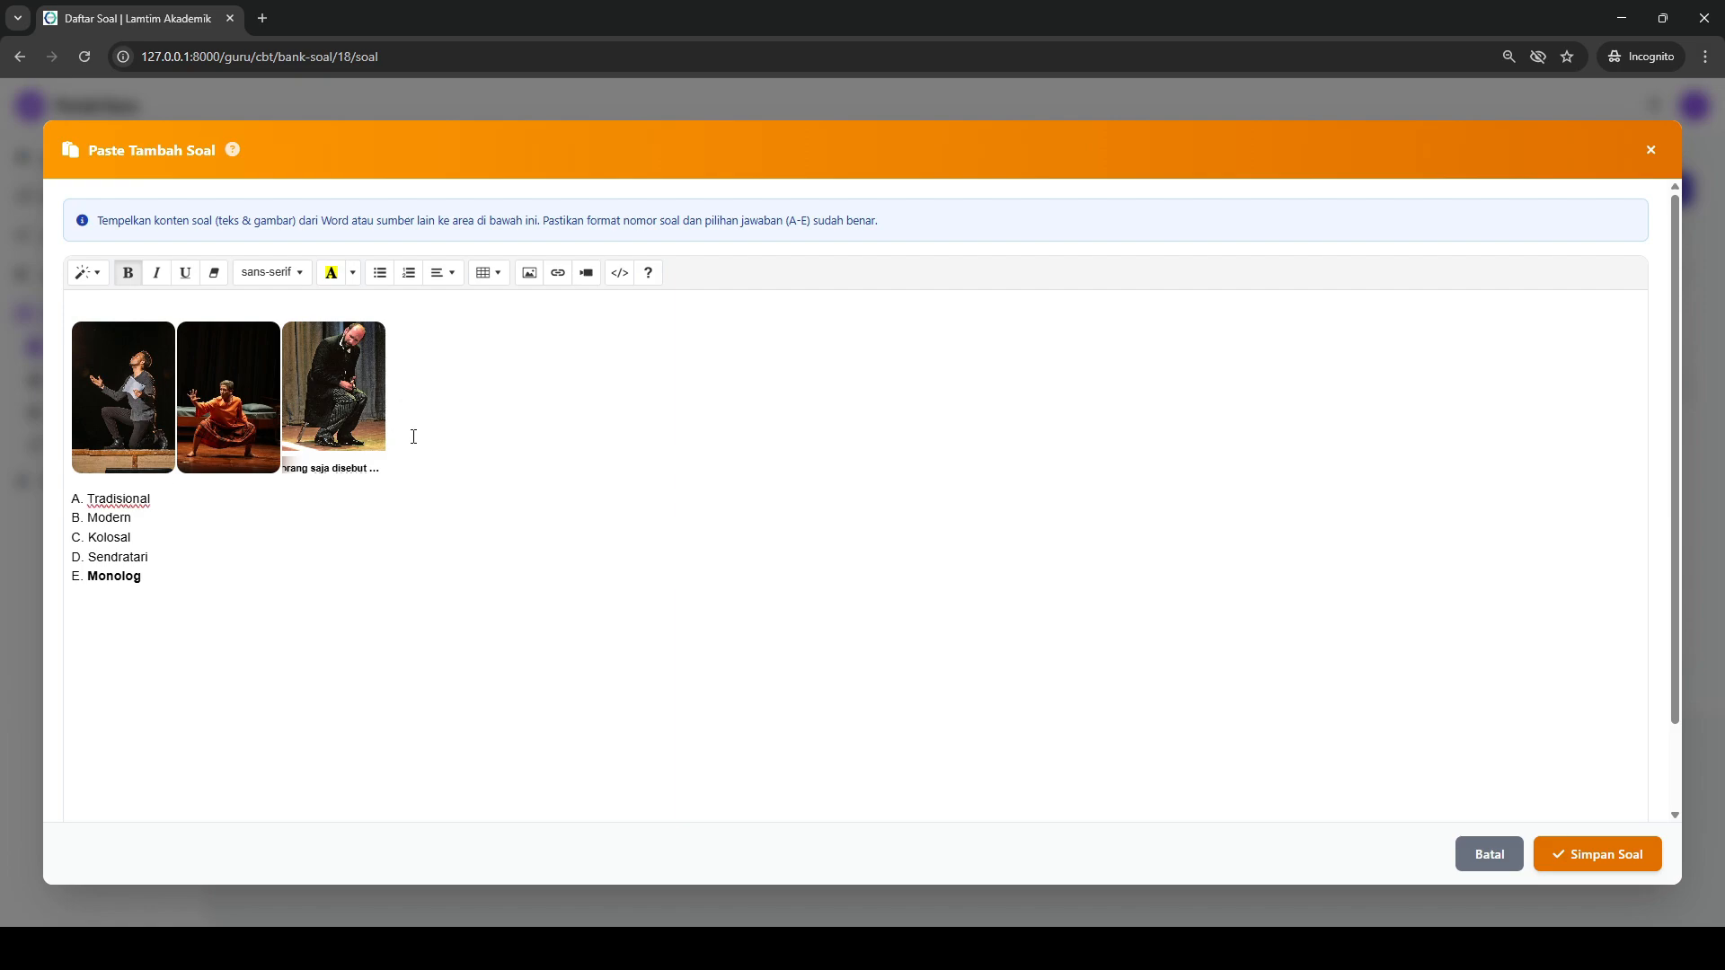
key("BackSpace")
key("ctrl+z")
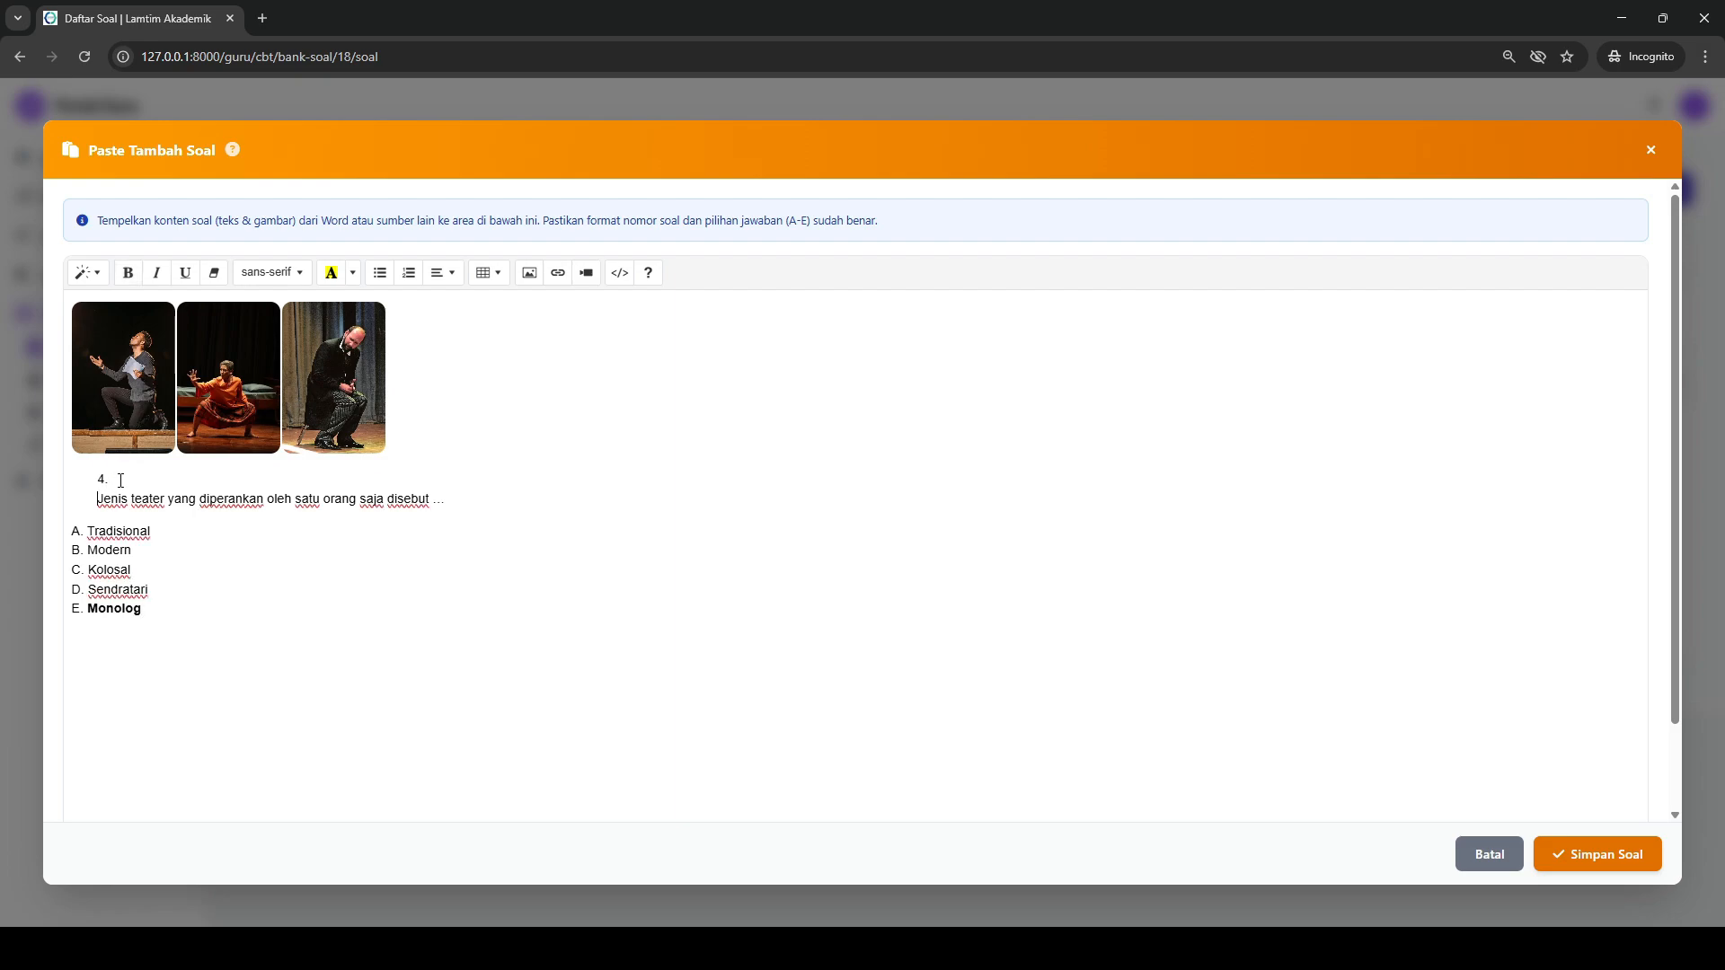
double_click(120, 483)
left_click(126, 483)
key("ctrl+z")
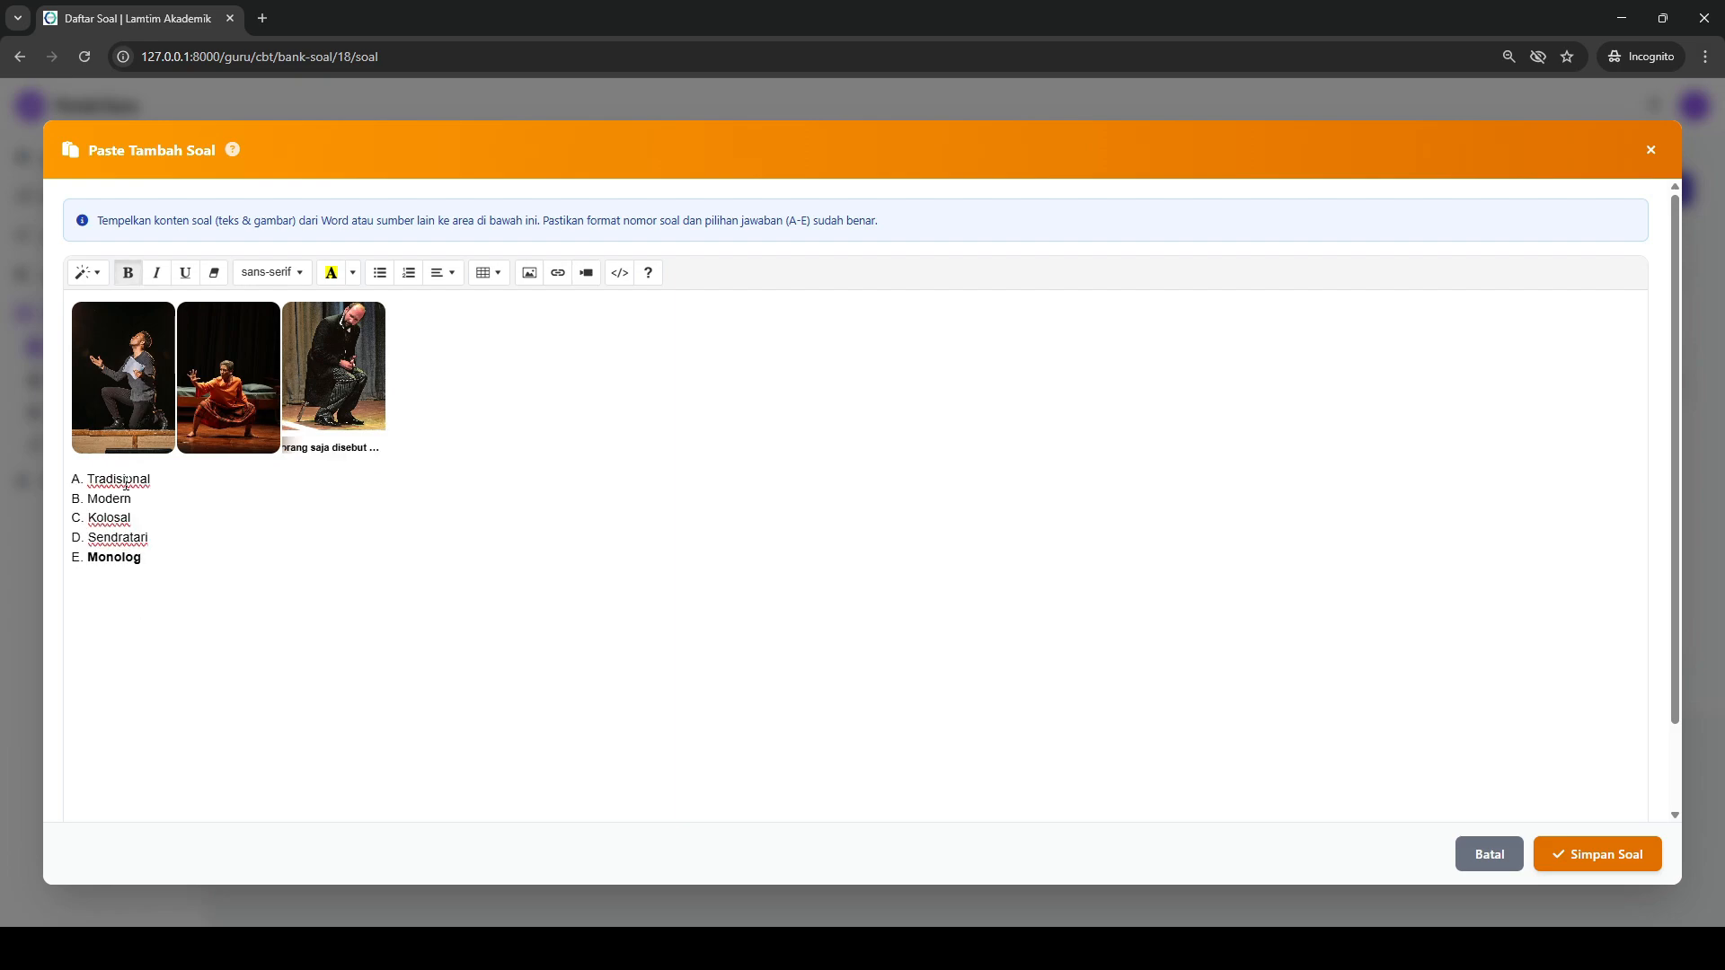
left_click(1613, 857)
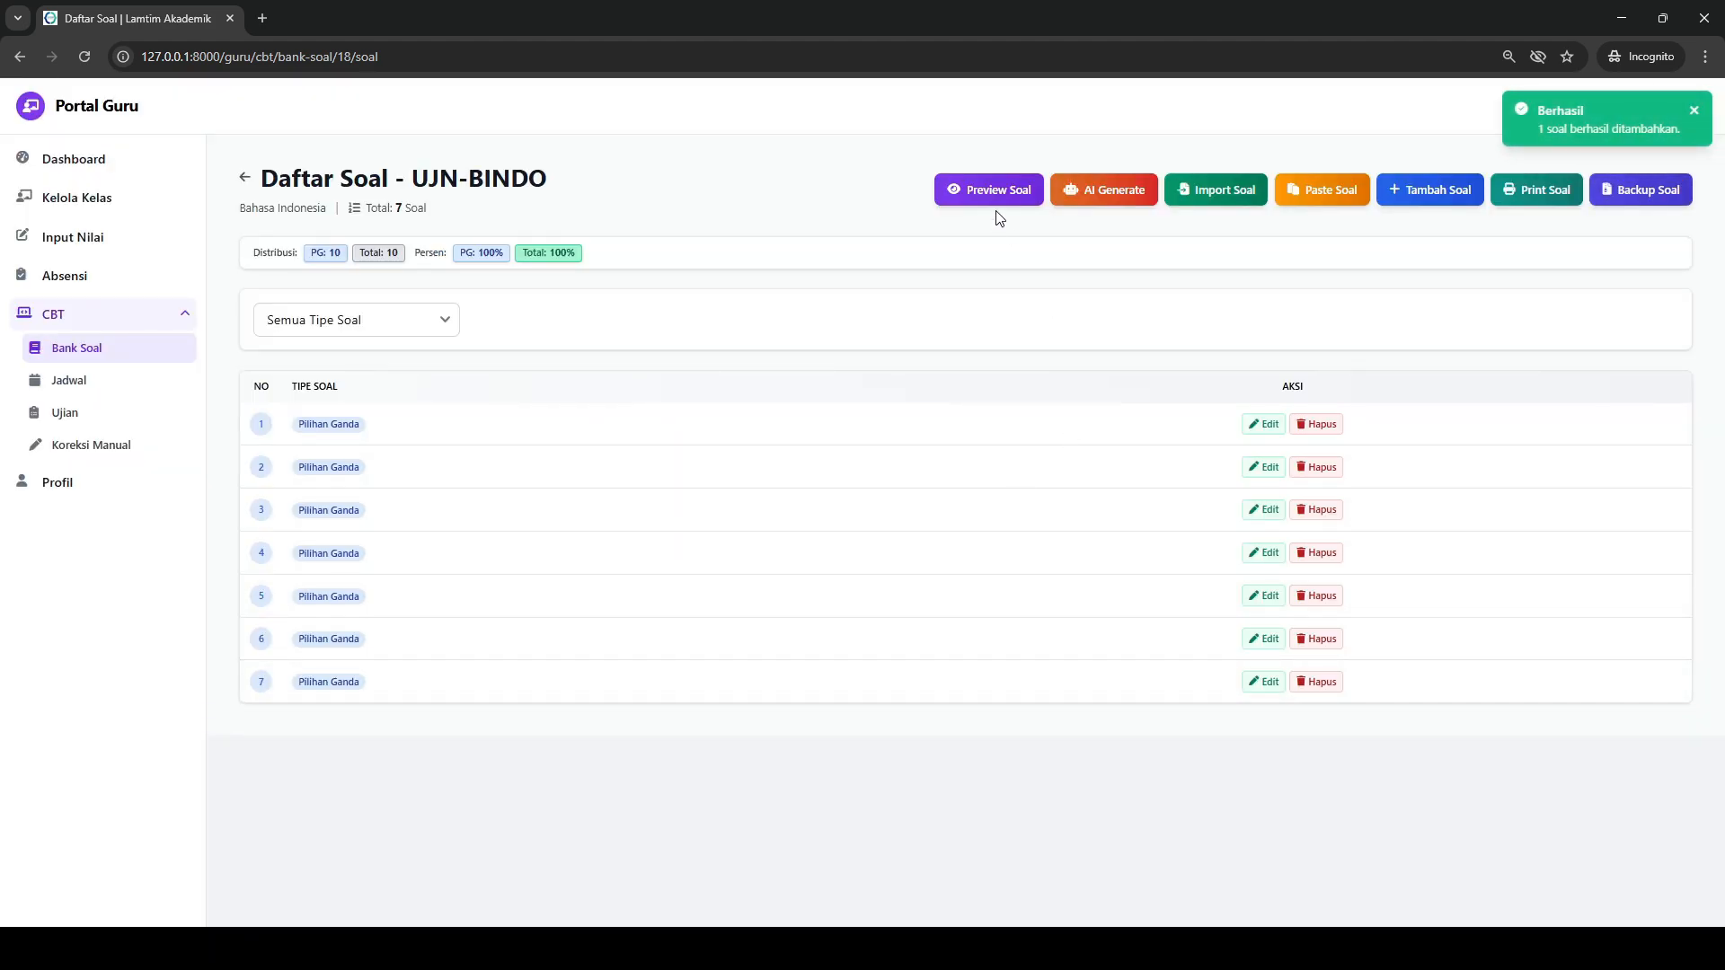
- Open the preview of question 7 and check its images, question text and answer options
left_click(1020, 193)
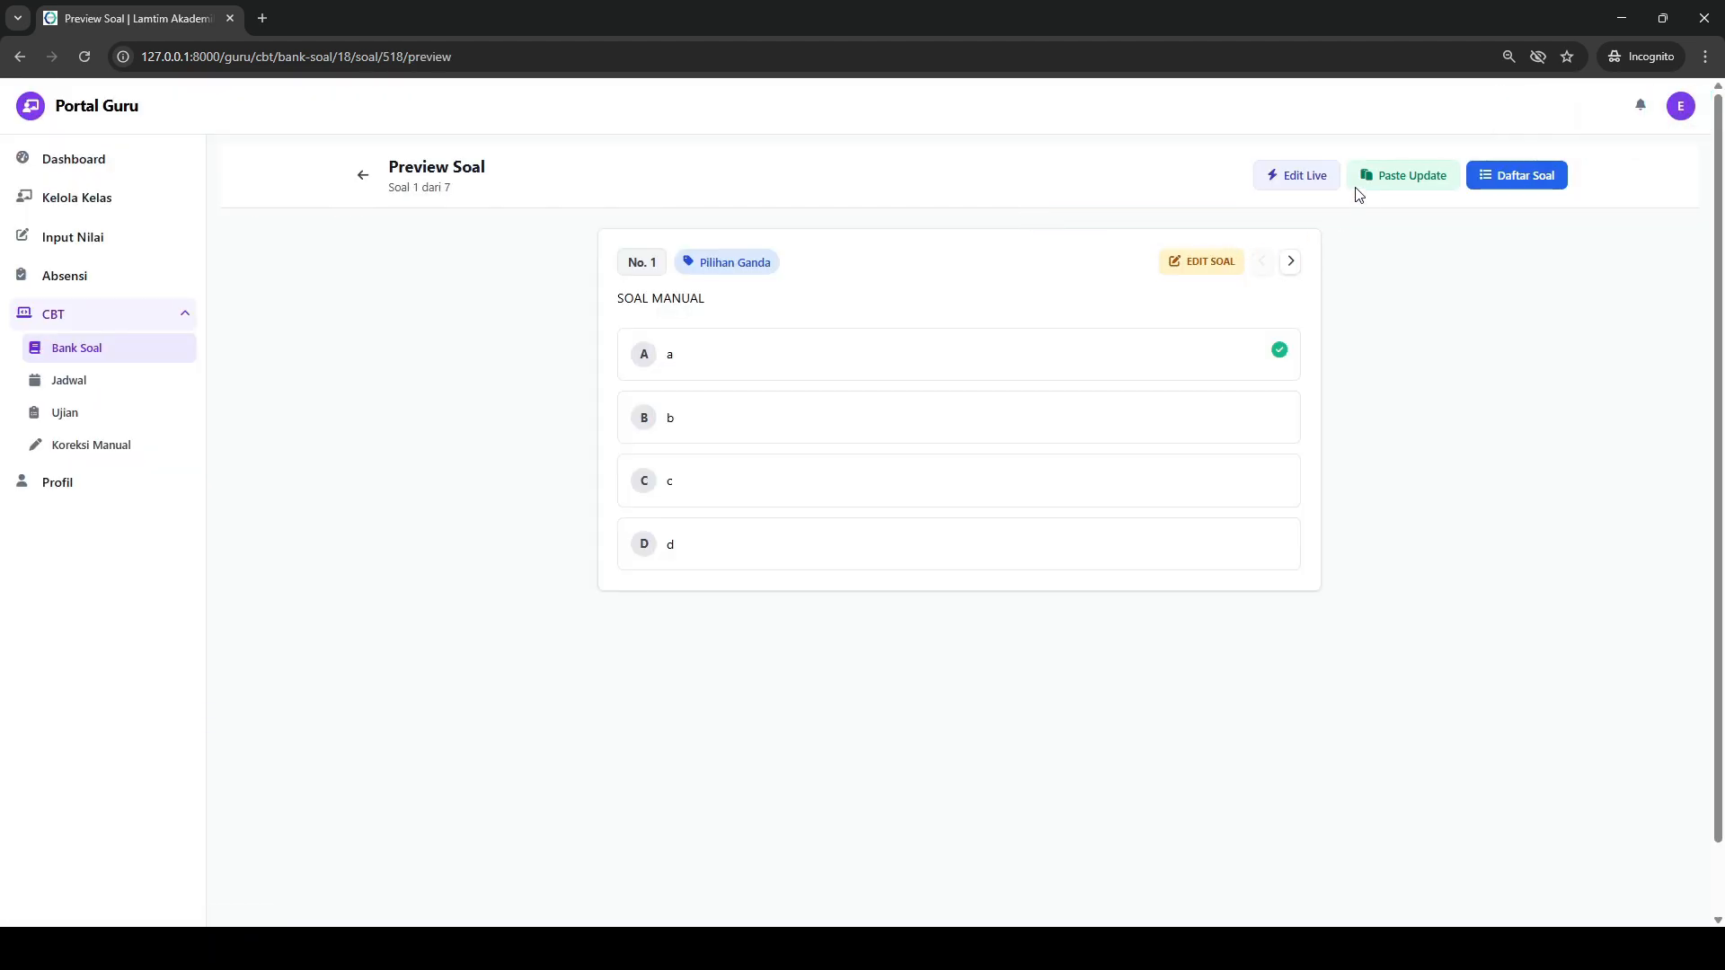
left_click(1500, 171)
left_click(944, 494)
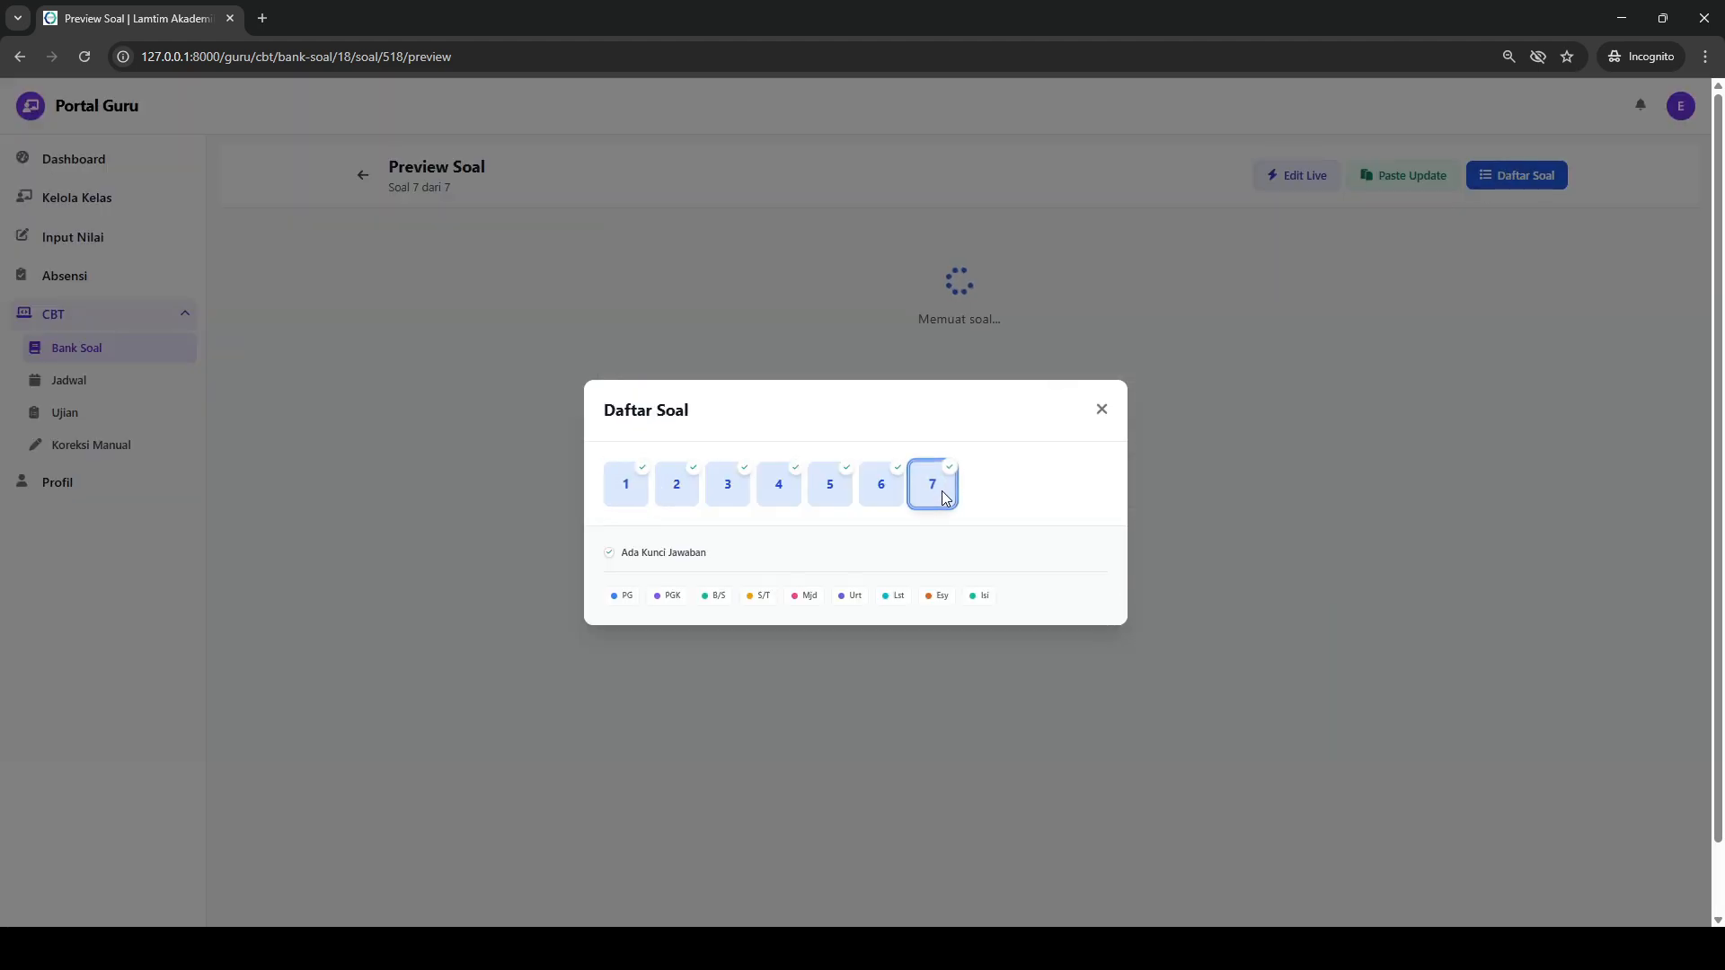
scroll(997, 434, "down", 15)
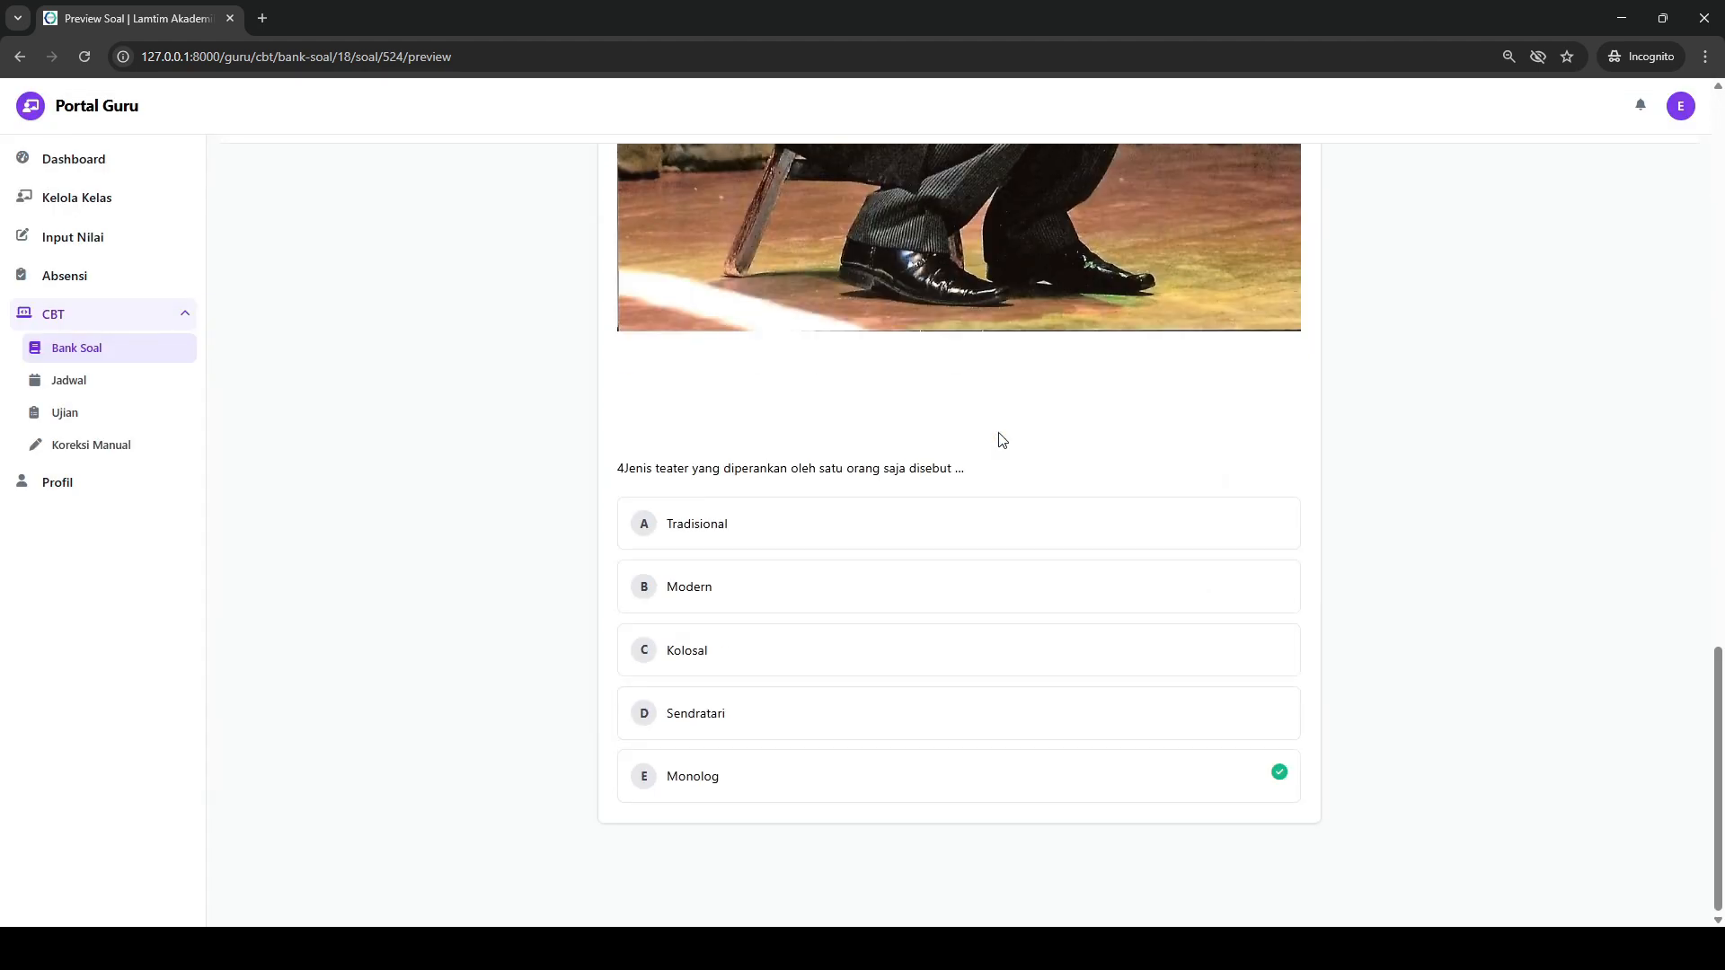
scroll(647, 508, "up", 5)
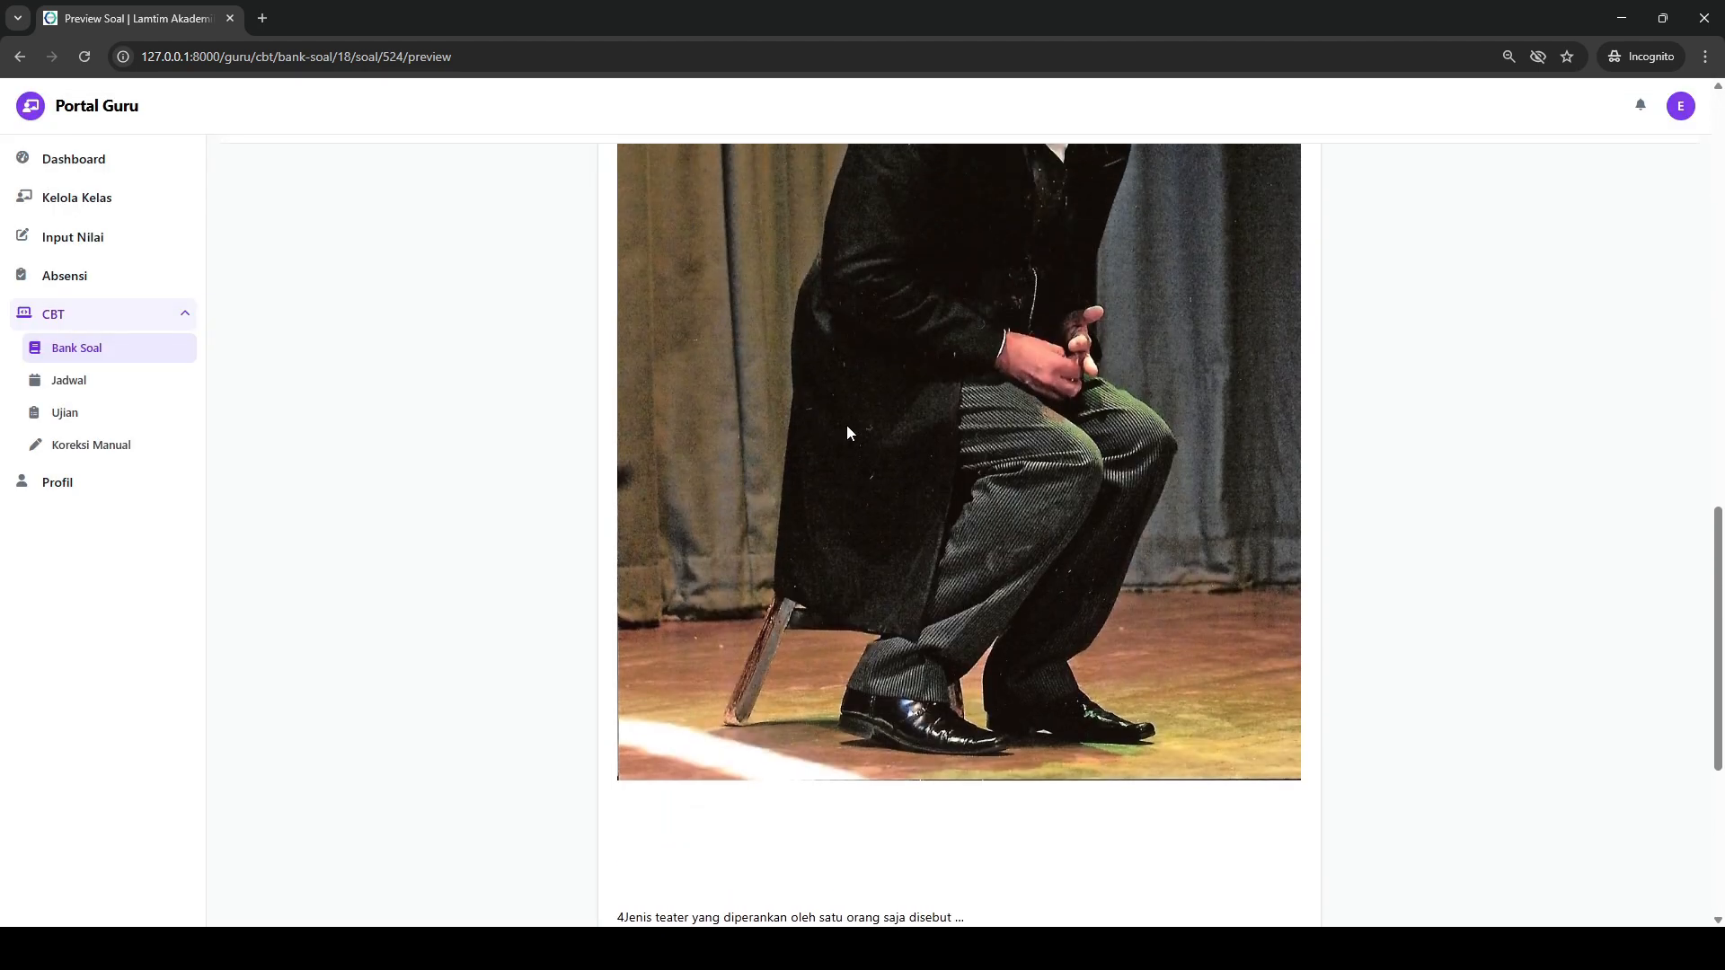
scroll(846, 432, "up", 10)
- Delete the stray 4 and the blank gap before question 7's text in live editing
left_click(1309, 180)
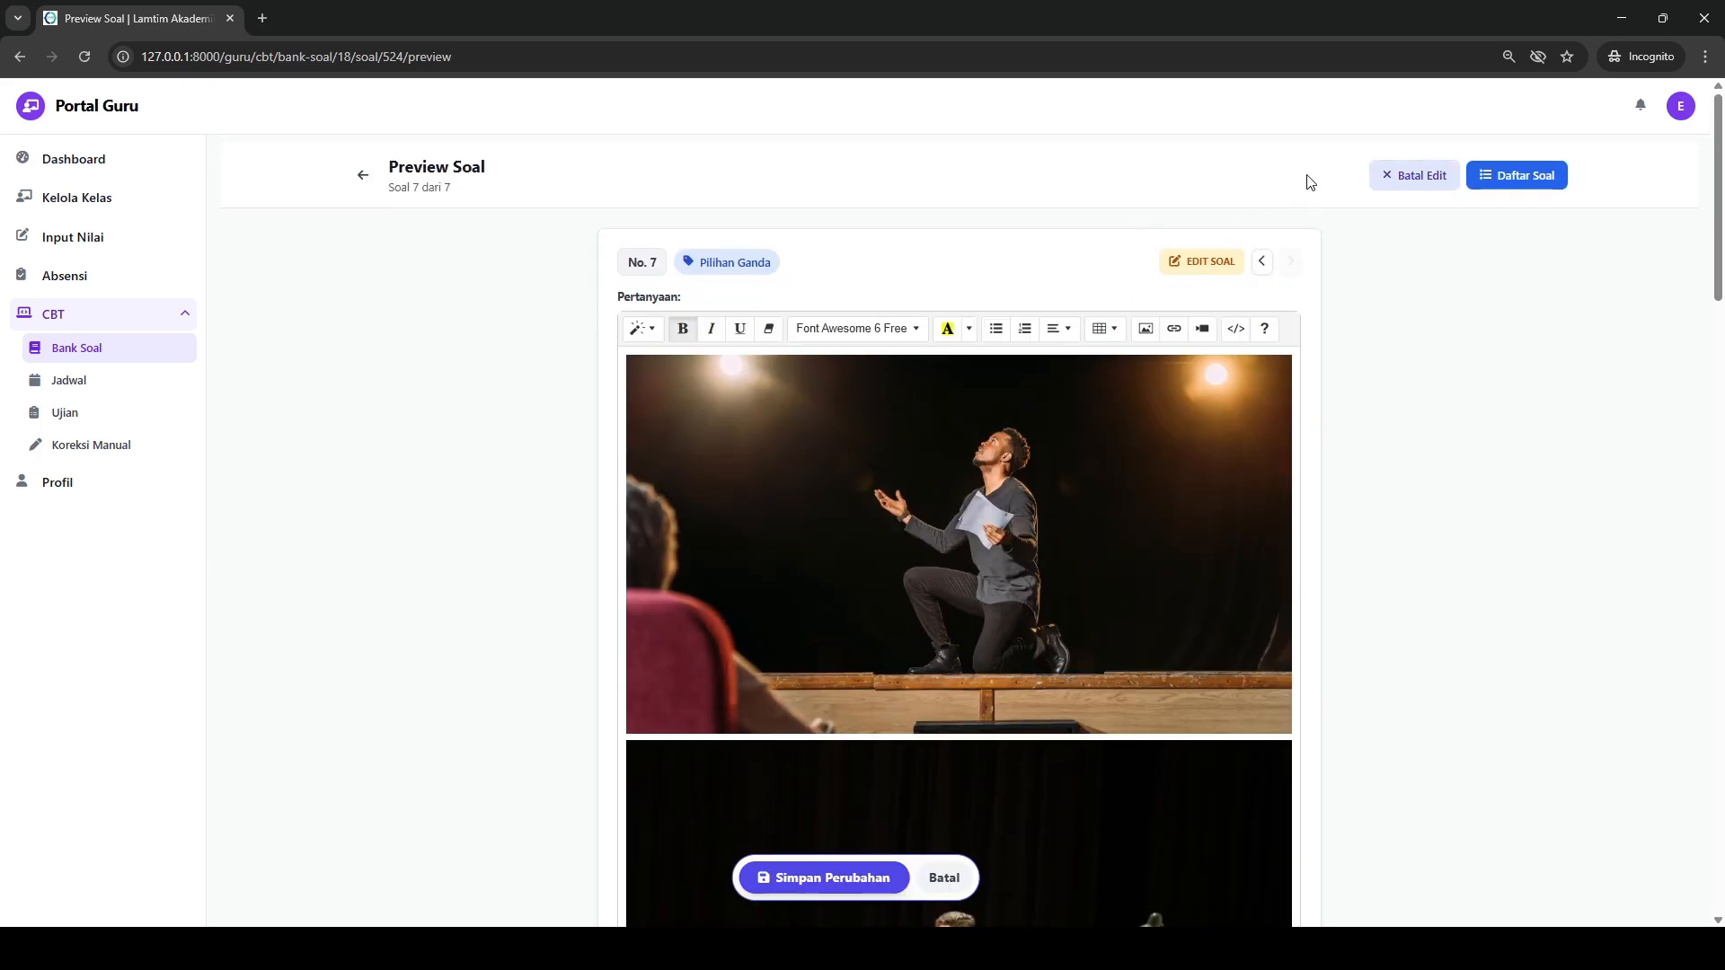
scroll(1045, 307, "down", 10)
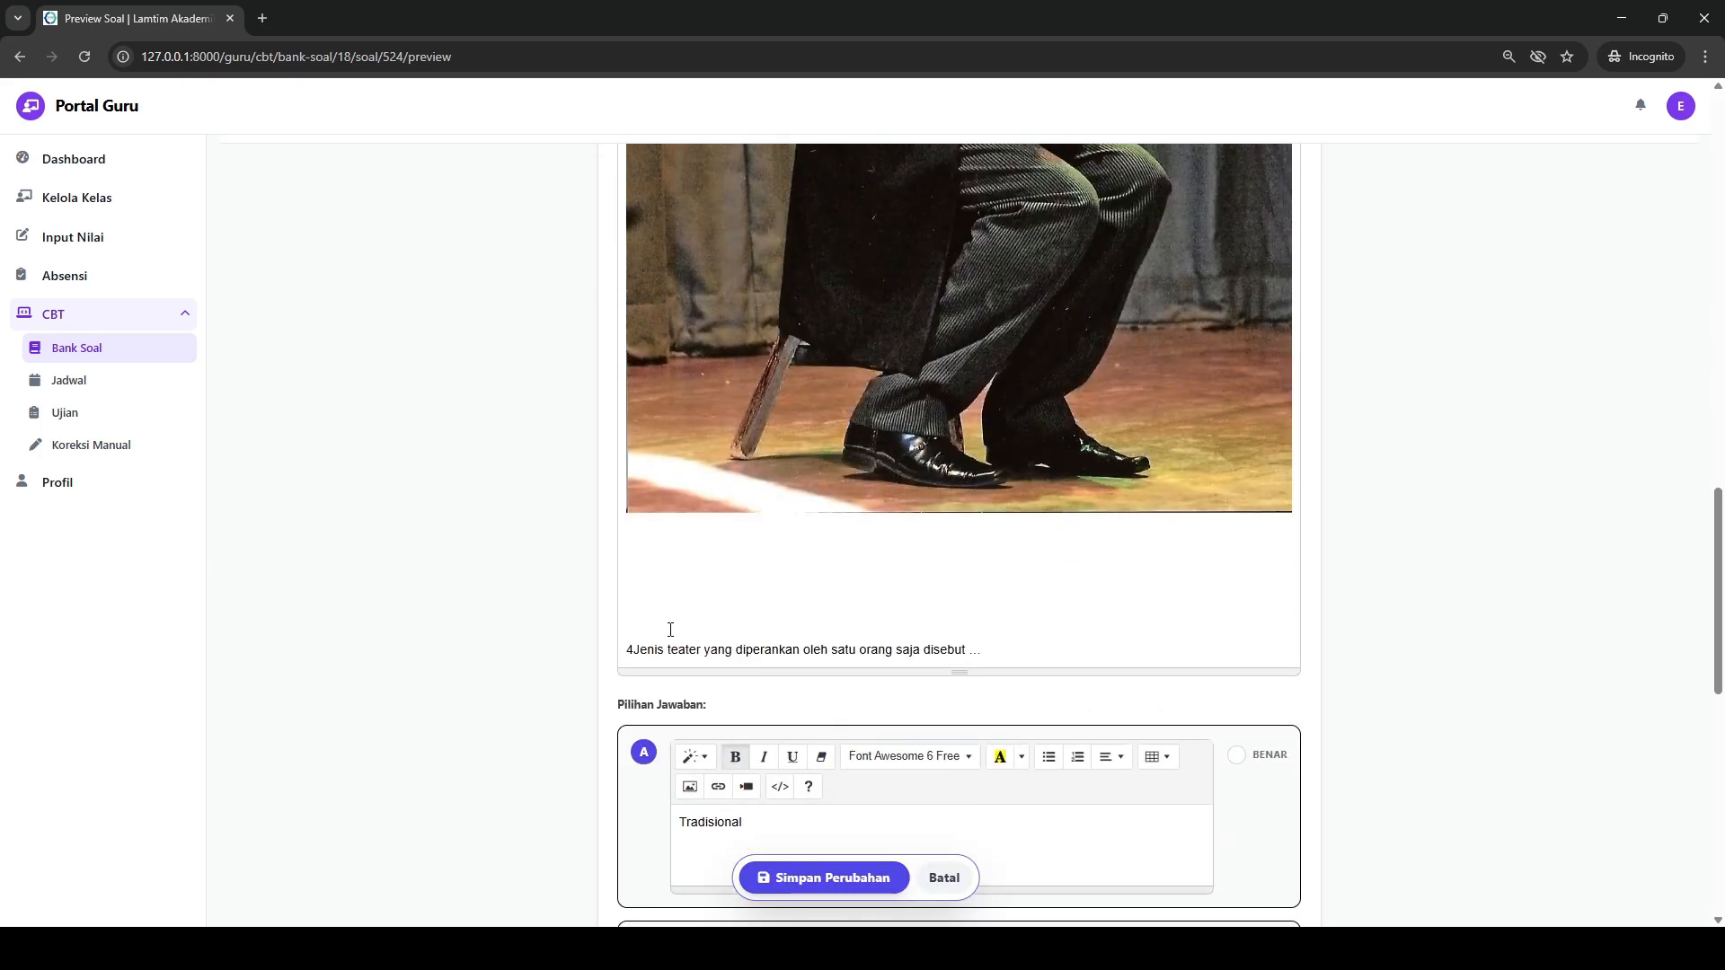
left_click(636, 649)
key("BackSpace")
key("BackSpace")
key("BackSpace")
key("BackSpace")
key("BackSpace")
key("BackSpace")
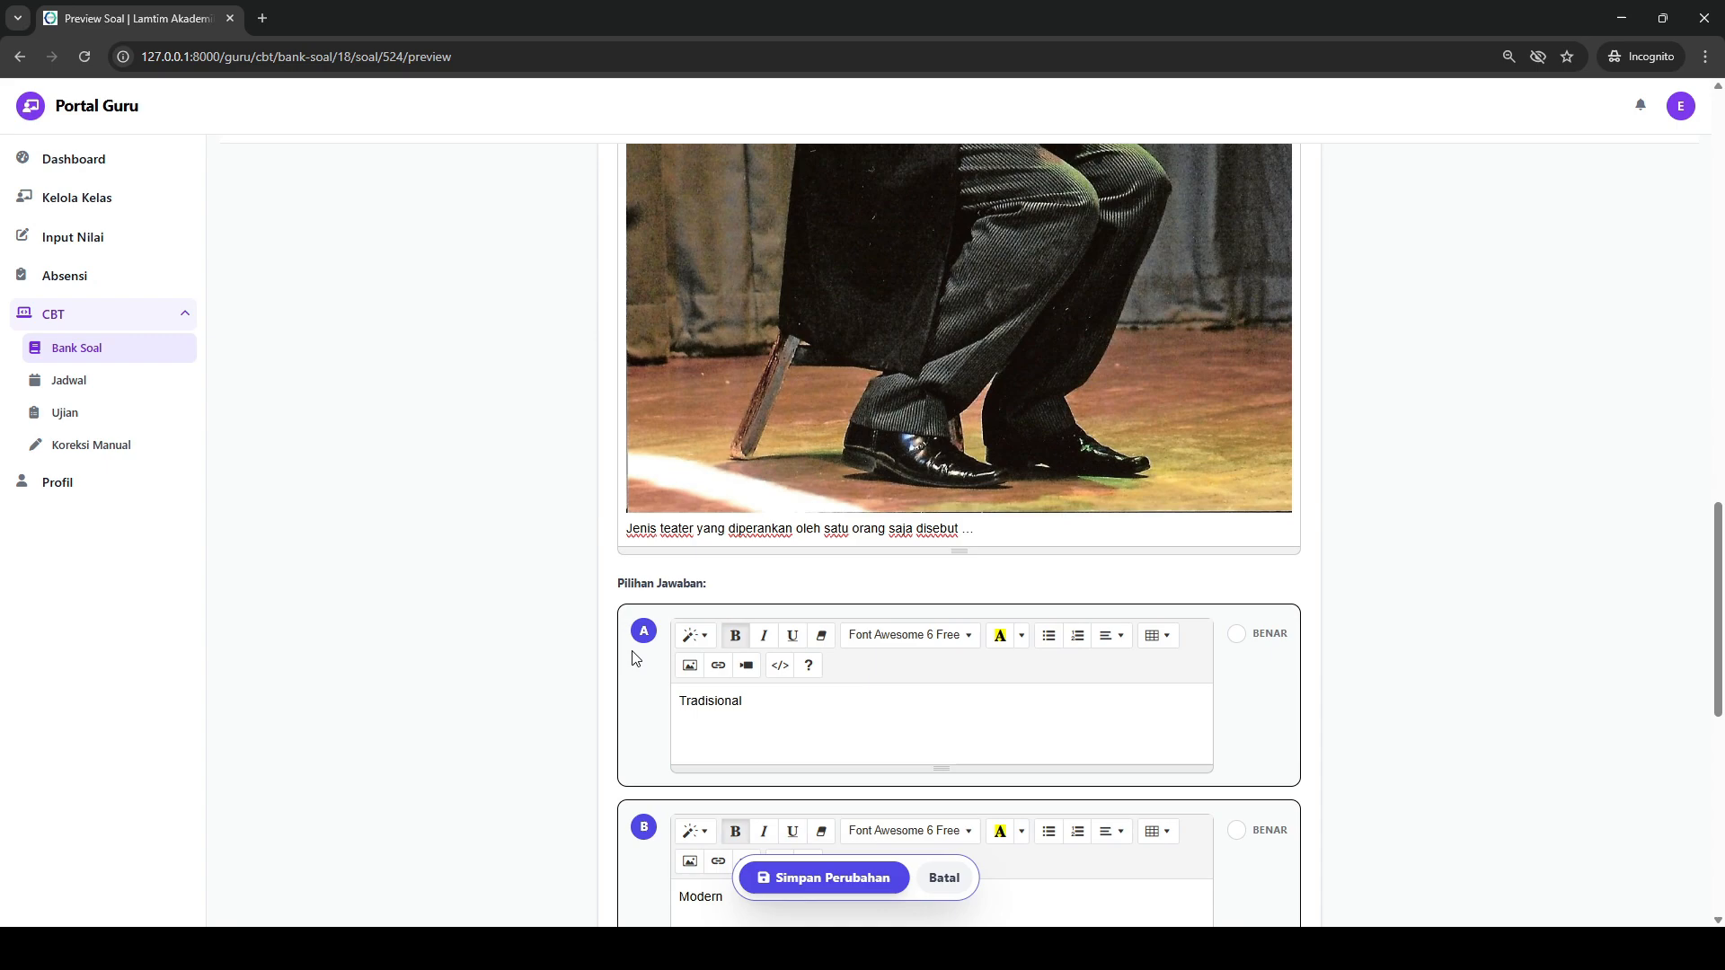
- Shrink each of question 7's three images to a quarter of the editor width, and save the changes
left_click(903, 471)
left_click(1070, 423)
scroll(928, 409, "up", 5)
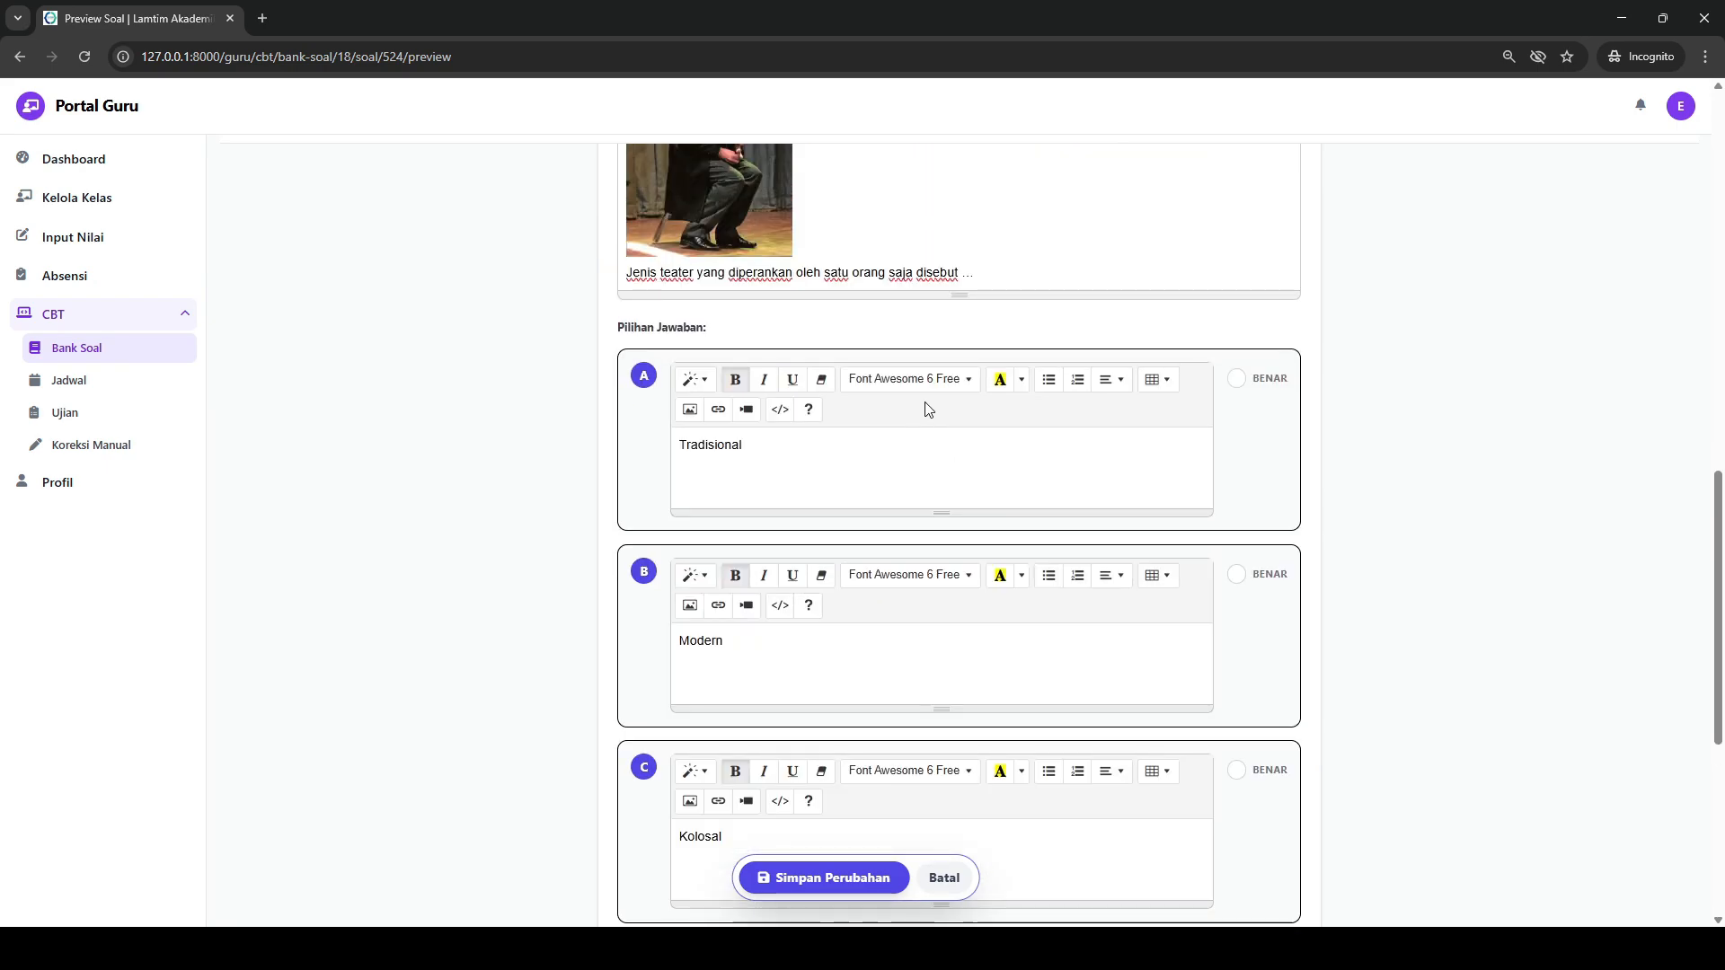
scroll(899, 395, "up", 7)
left_click(871, 382)
left_click(948, 398)
scroll(904, 360, "up", 3)
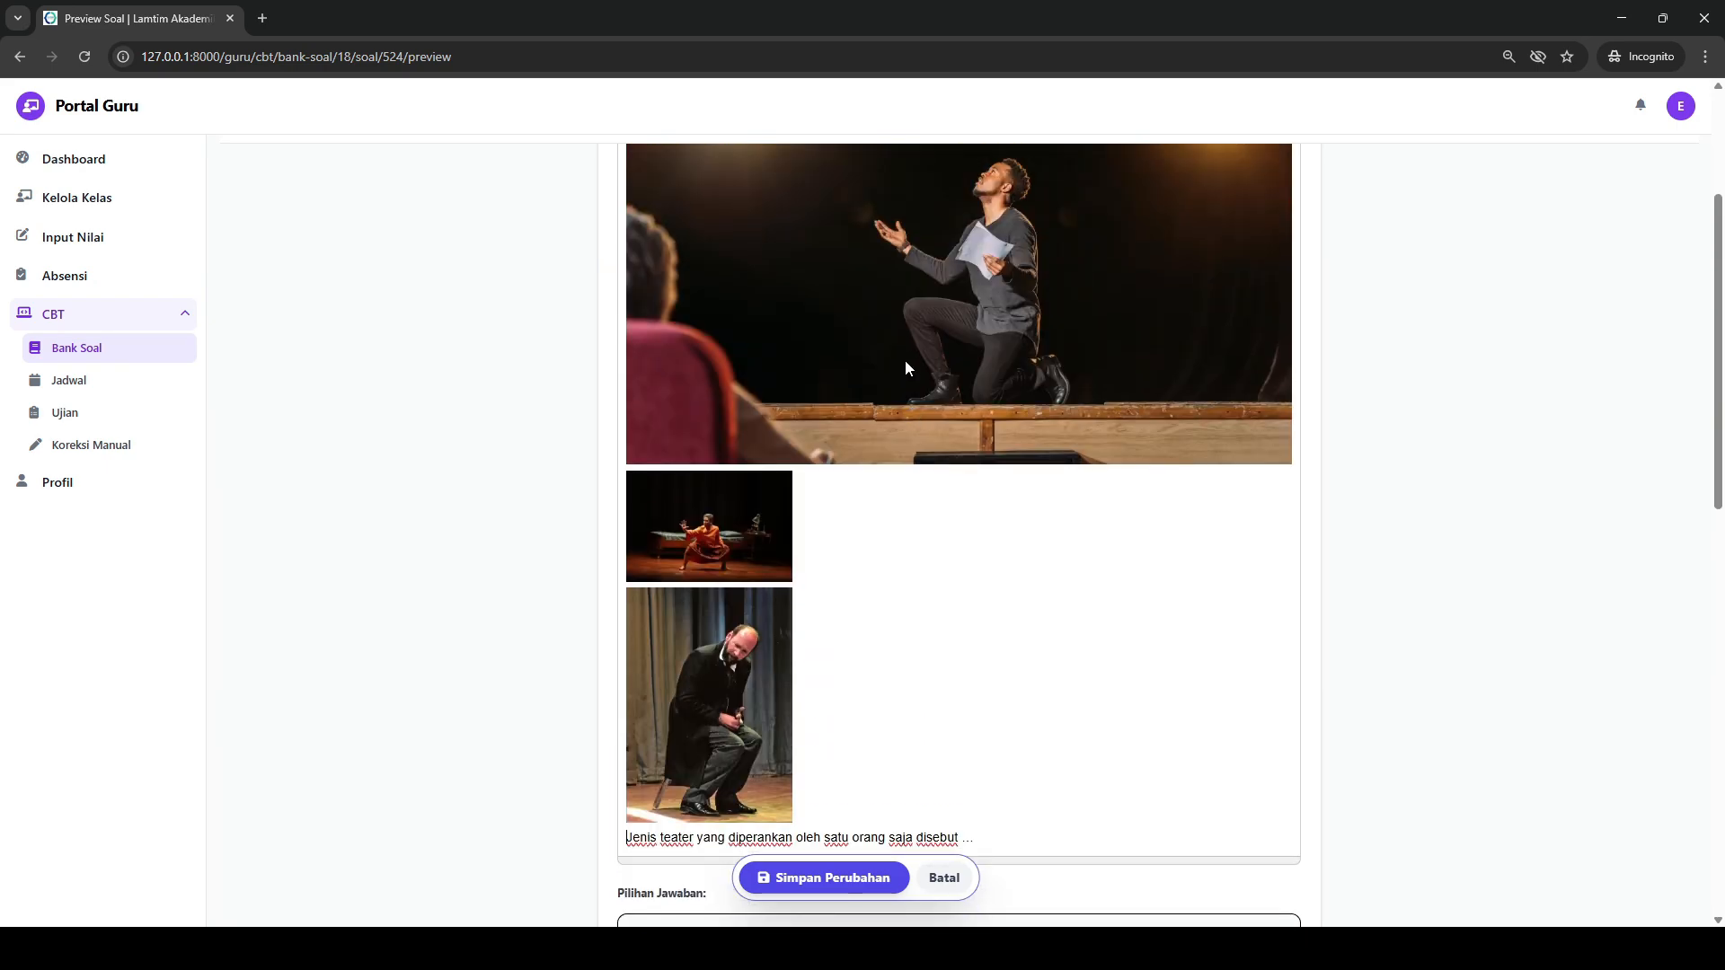
left_click(906, 366)
left_click(951, 371)
scroll(979, 373, "up", 5)
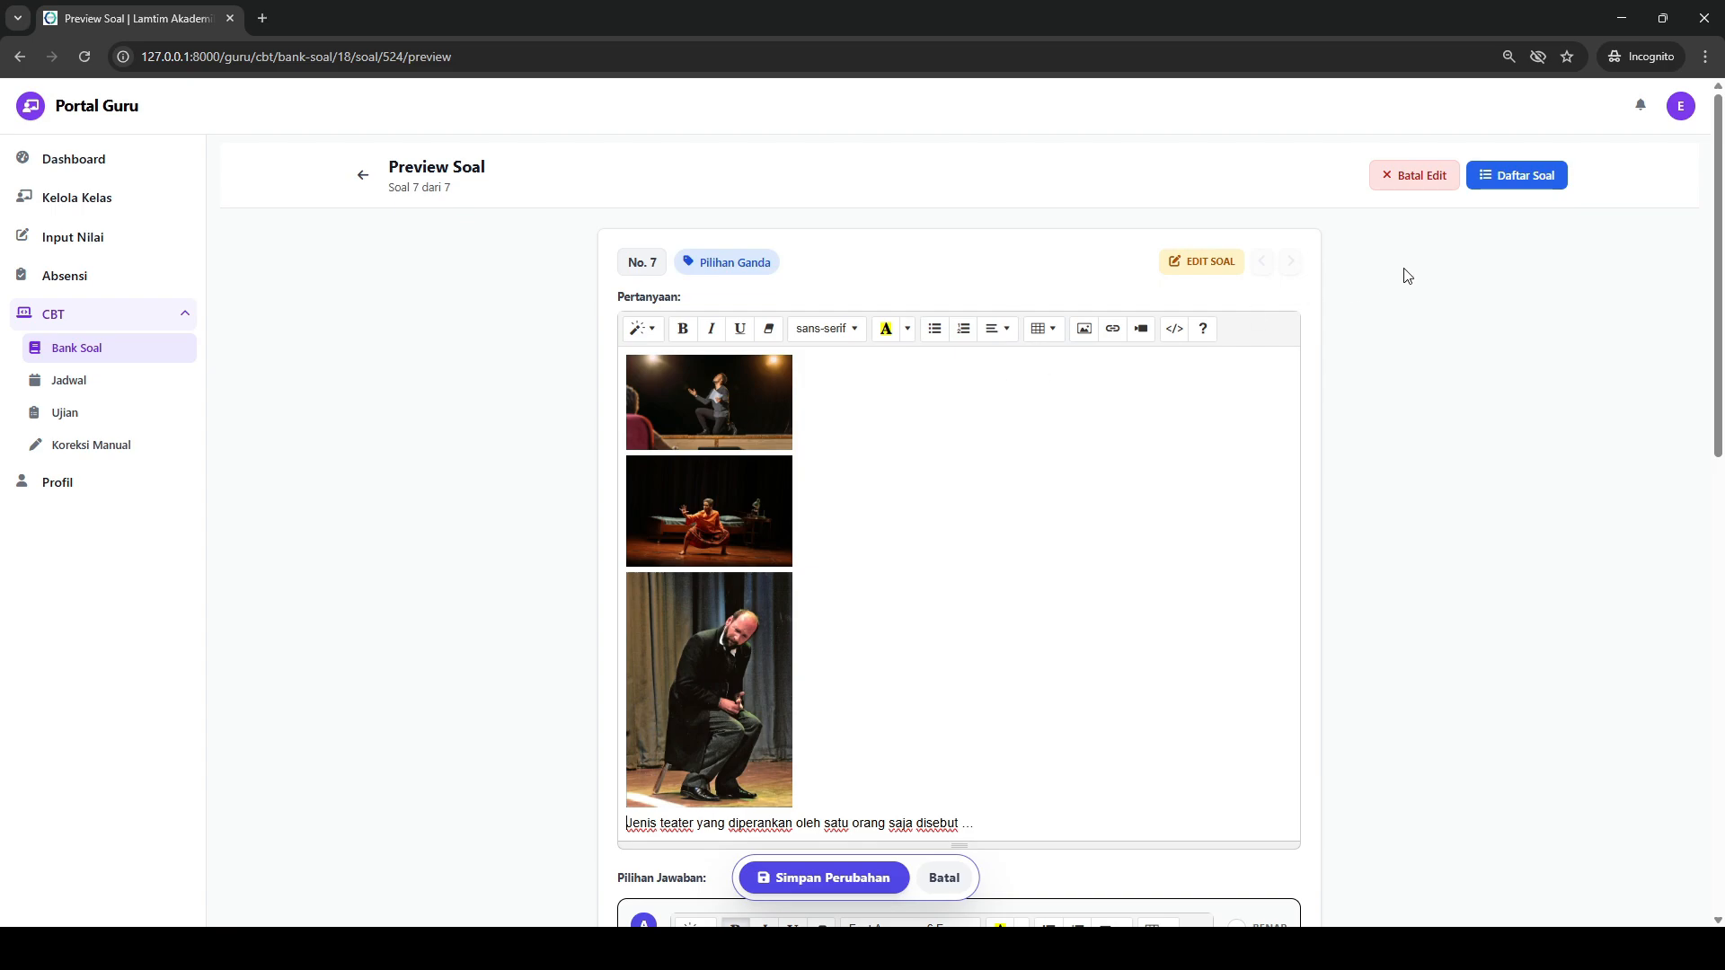
scroll(898, 539, "down", 9)
left_click(800, 878)
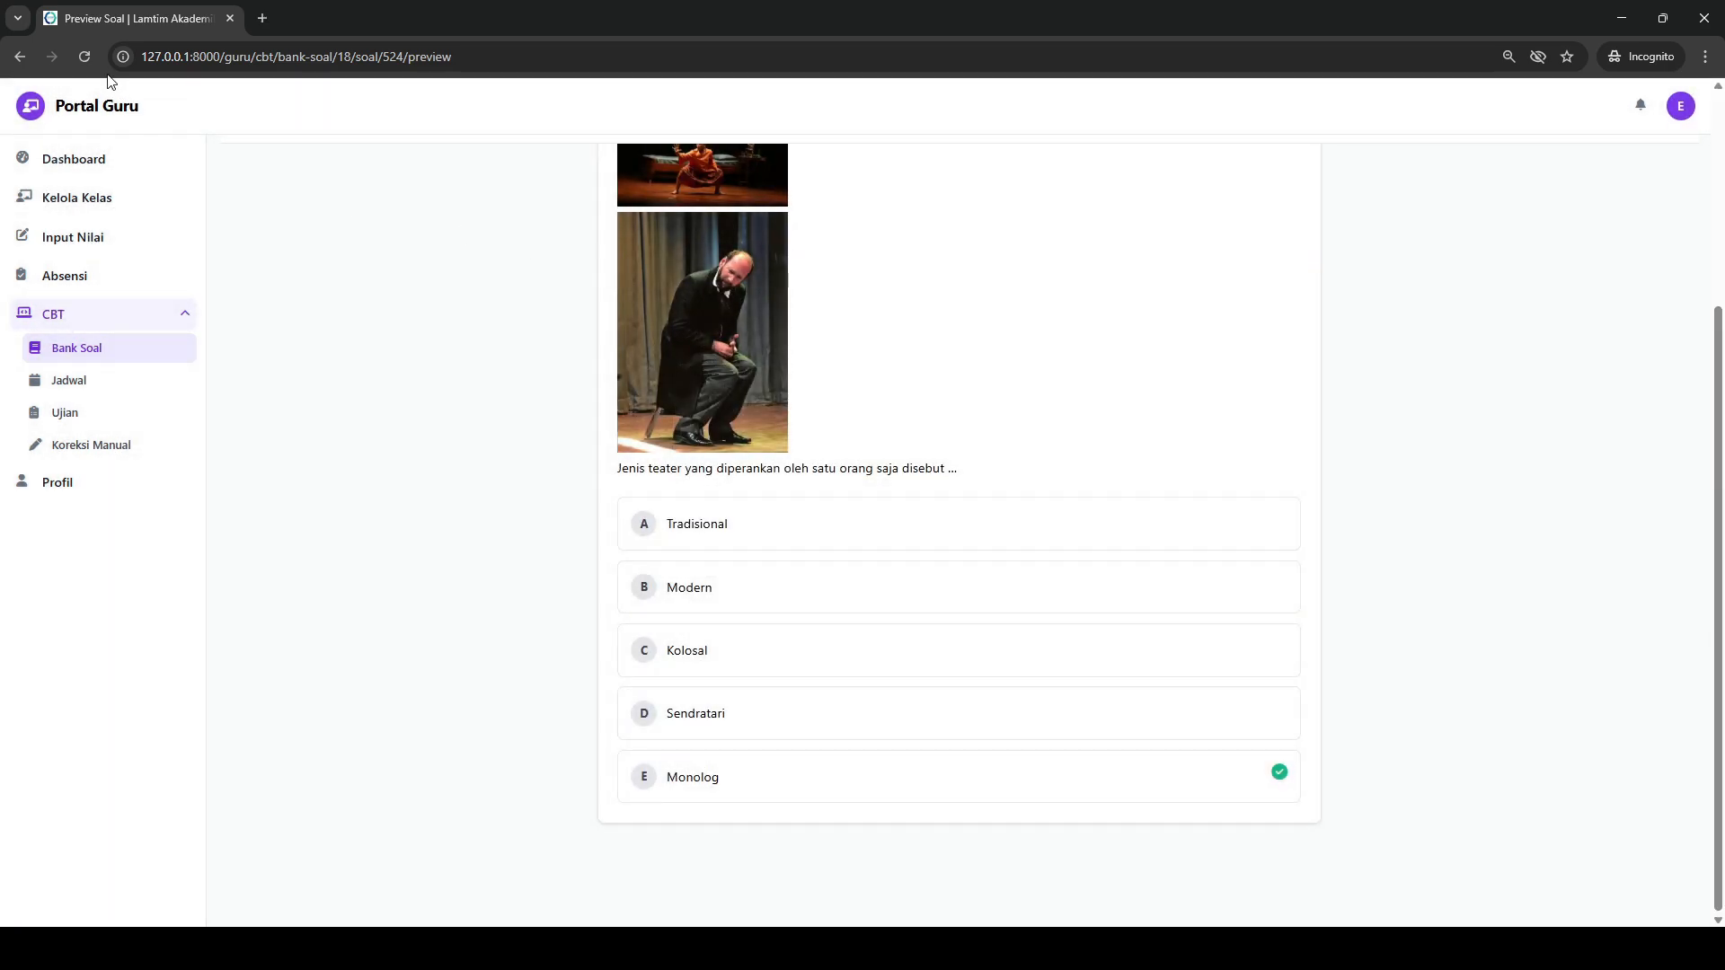
- Reload the preview page and review the layout of question 7's images, text and answer options
left_click(90, 61)
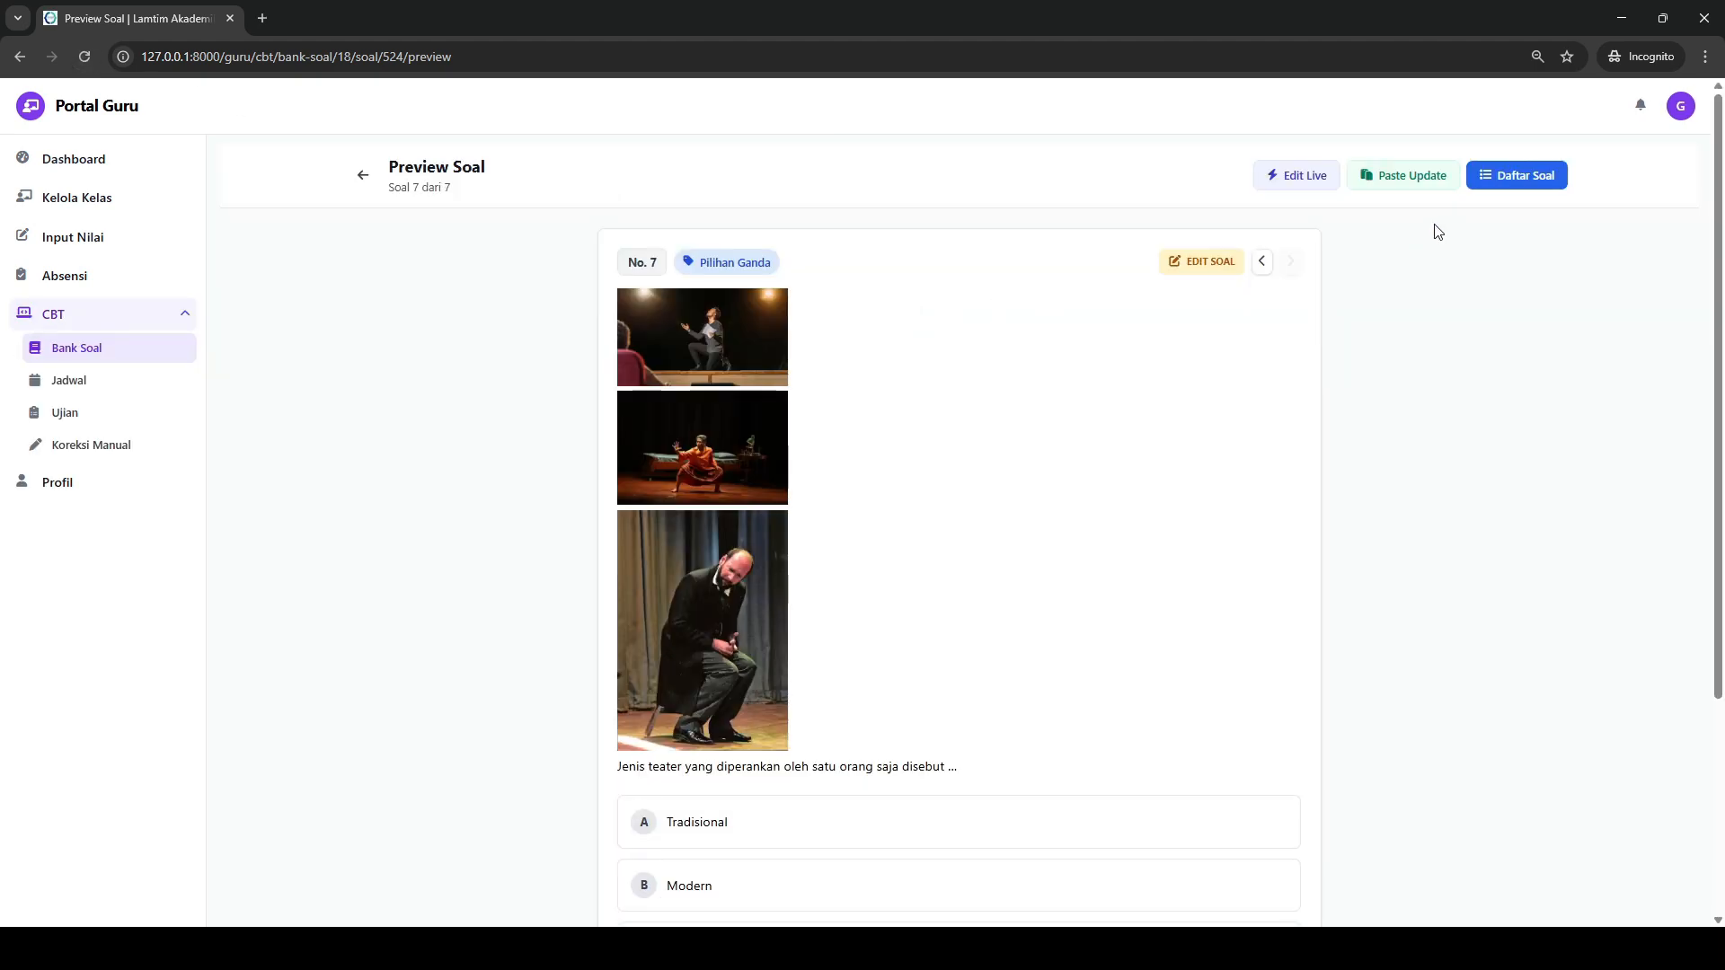
scroll(971, 386, "down", 3)
scroll(967, 388, "up", 3)
scroll(963, 392, "down", 3)
scroll(964, 392, "up", 3)
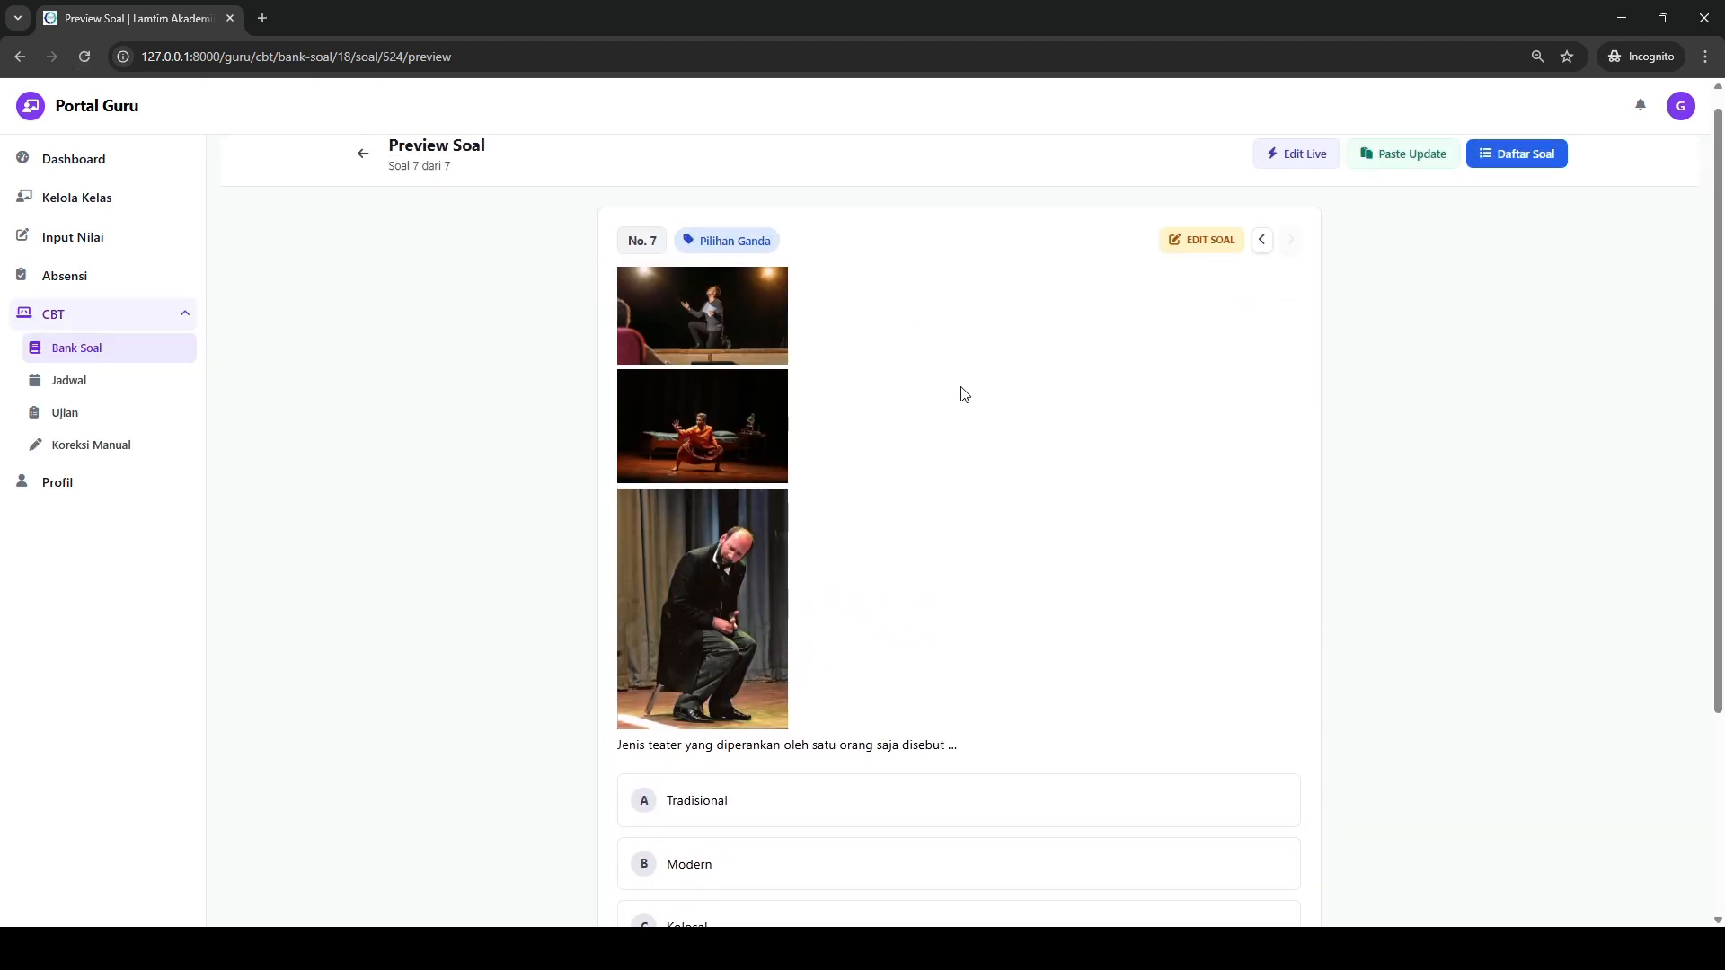
scroll(970, 392, "down", 3)
scroll(1159, 332, "up", 3)
scroll(1141, 351, "down", 3)
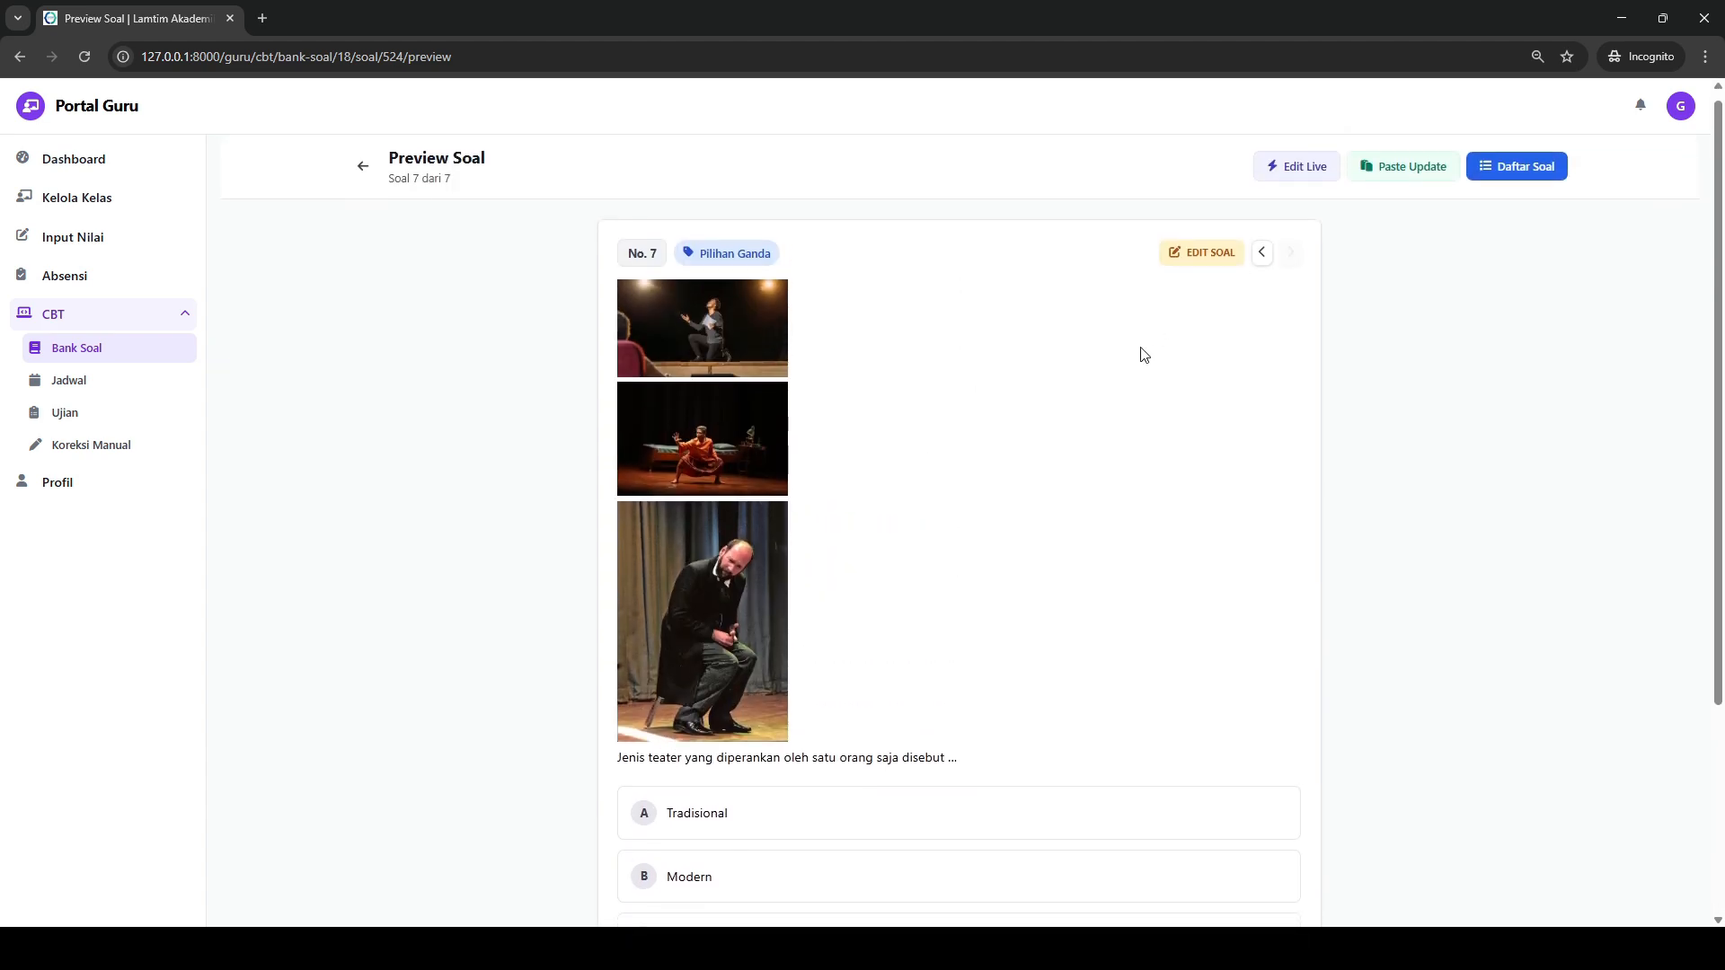
scroll(822, 676, "up", 3)
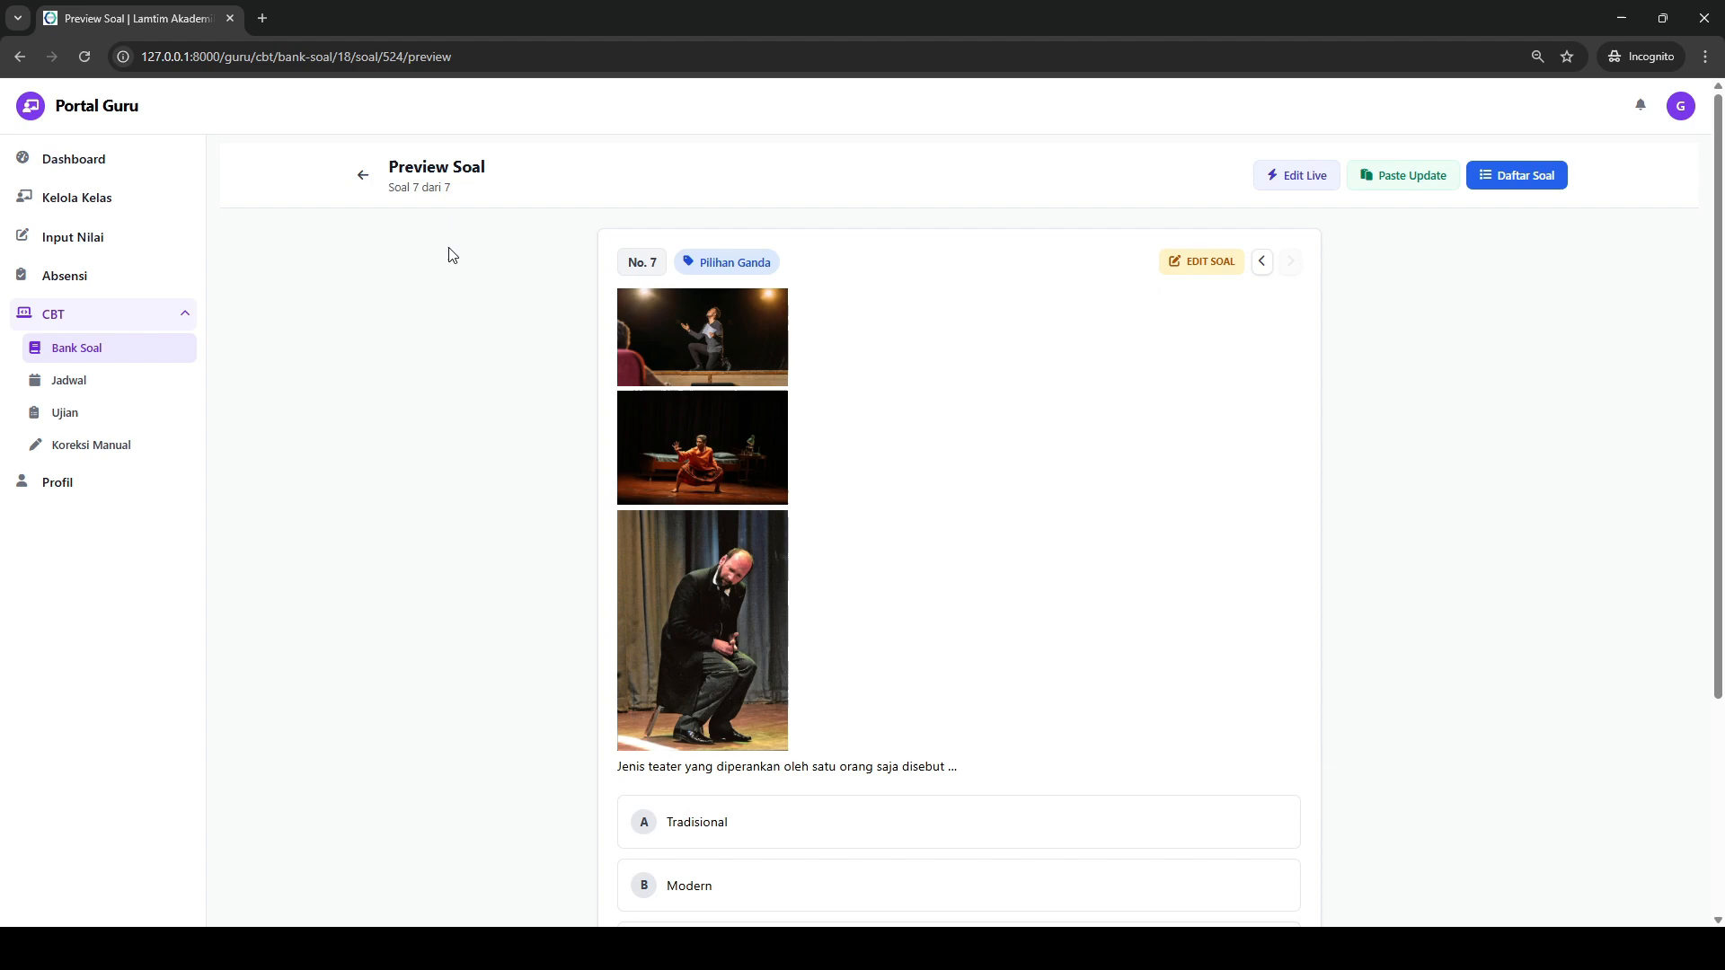
- Return to the UJN-BINDO question list and review the AI Generate, Import Soal and Paste Soal dialogs
left_click(363, 174)
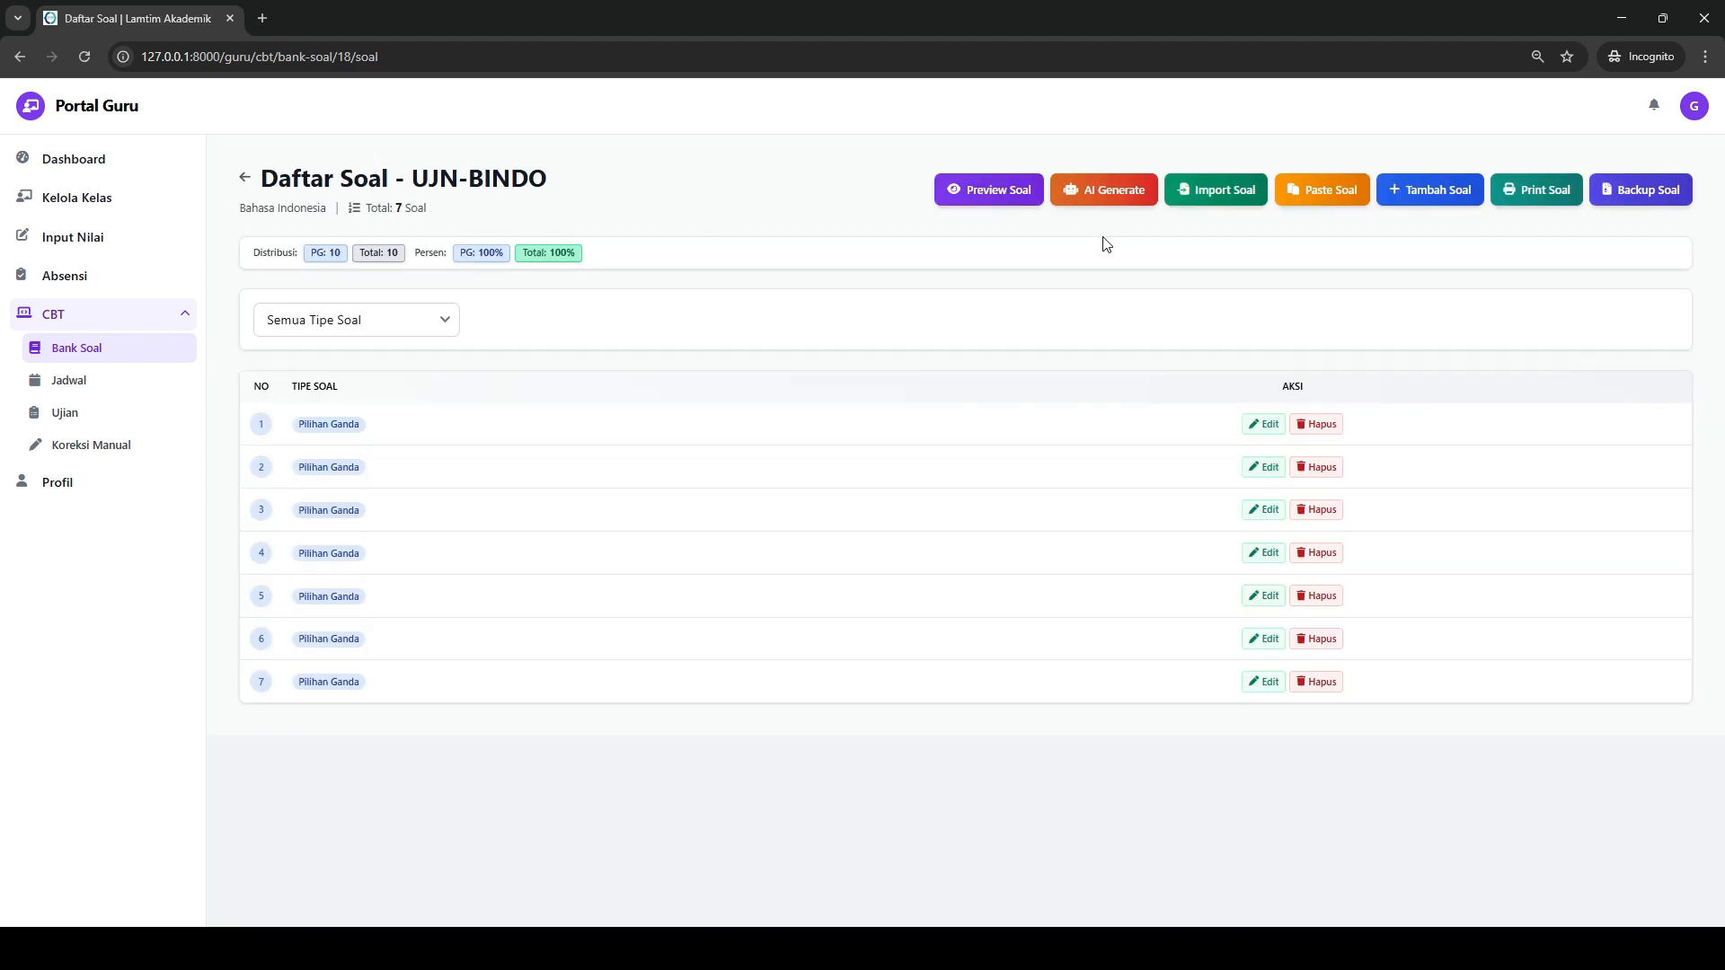
left_click(1111, 201)
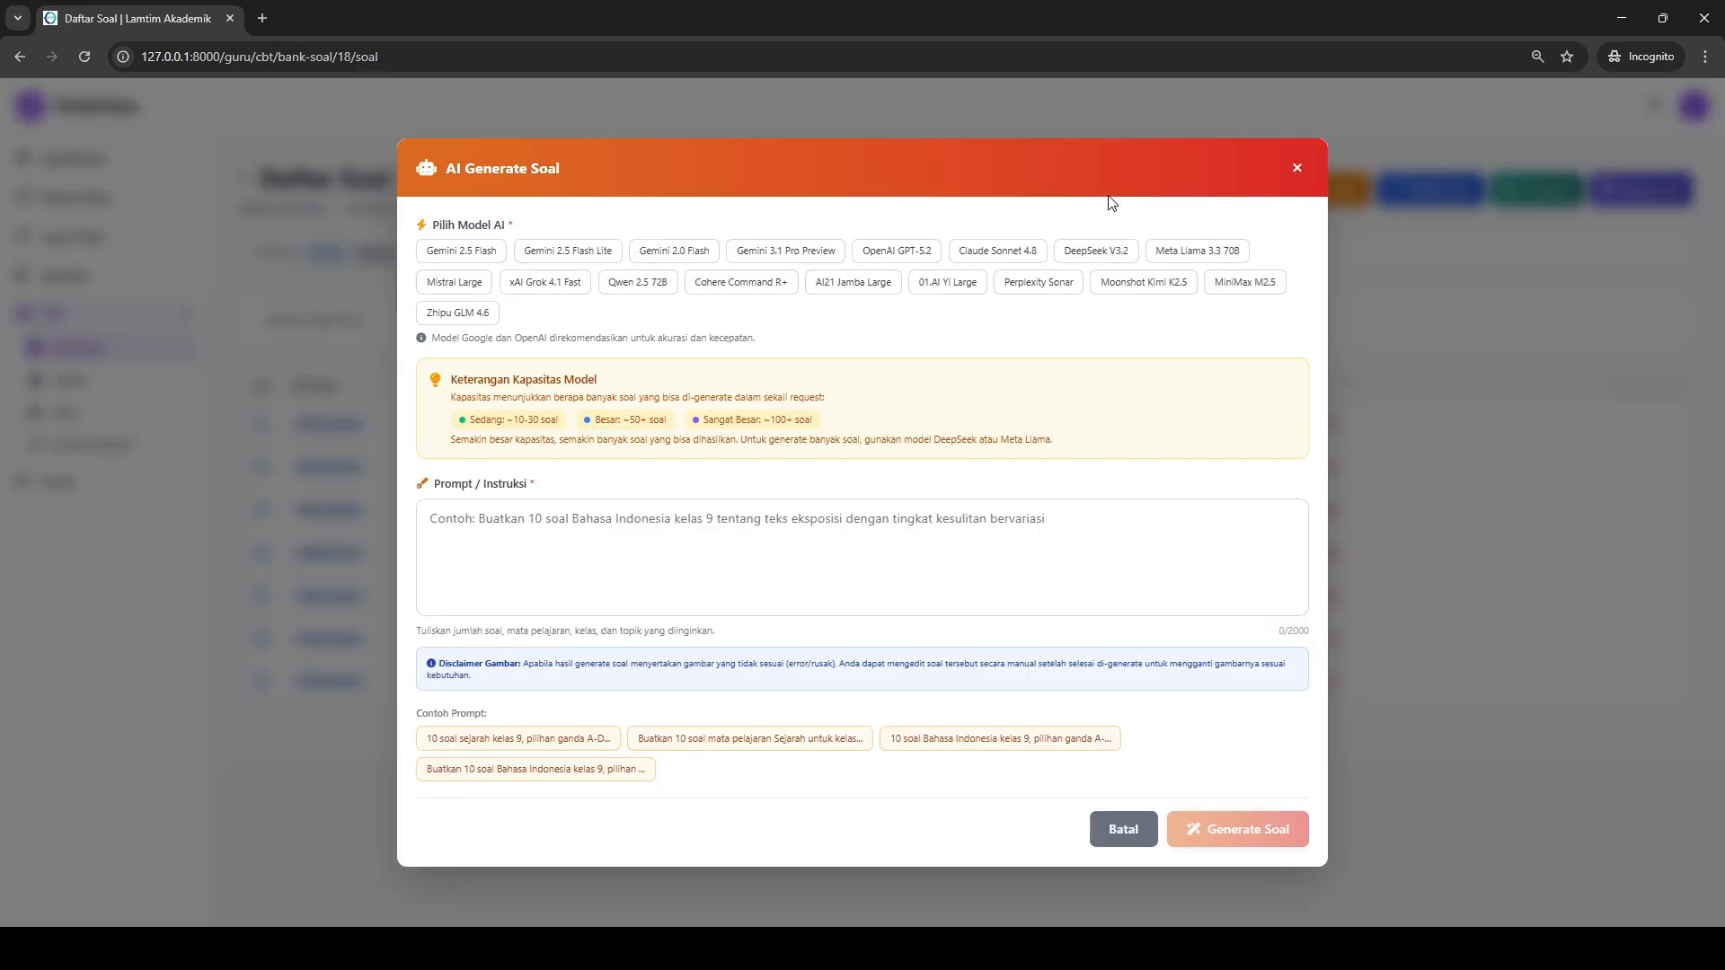
left_click(1292, 167)
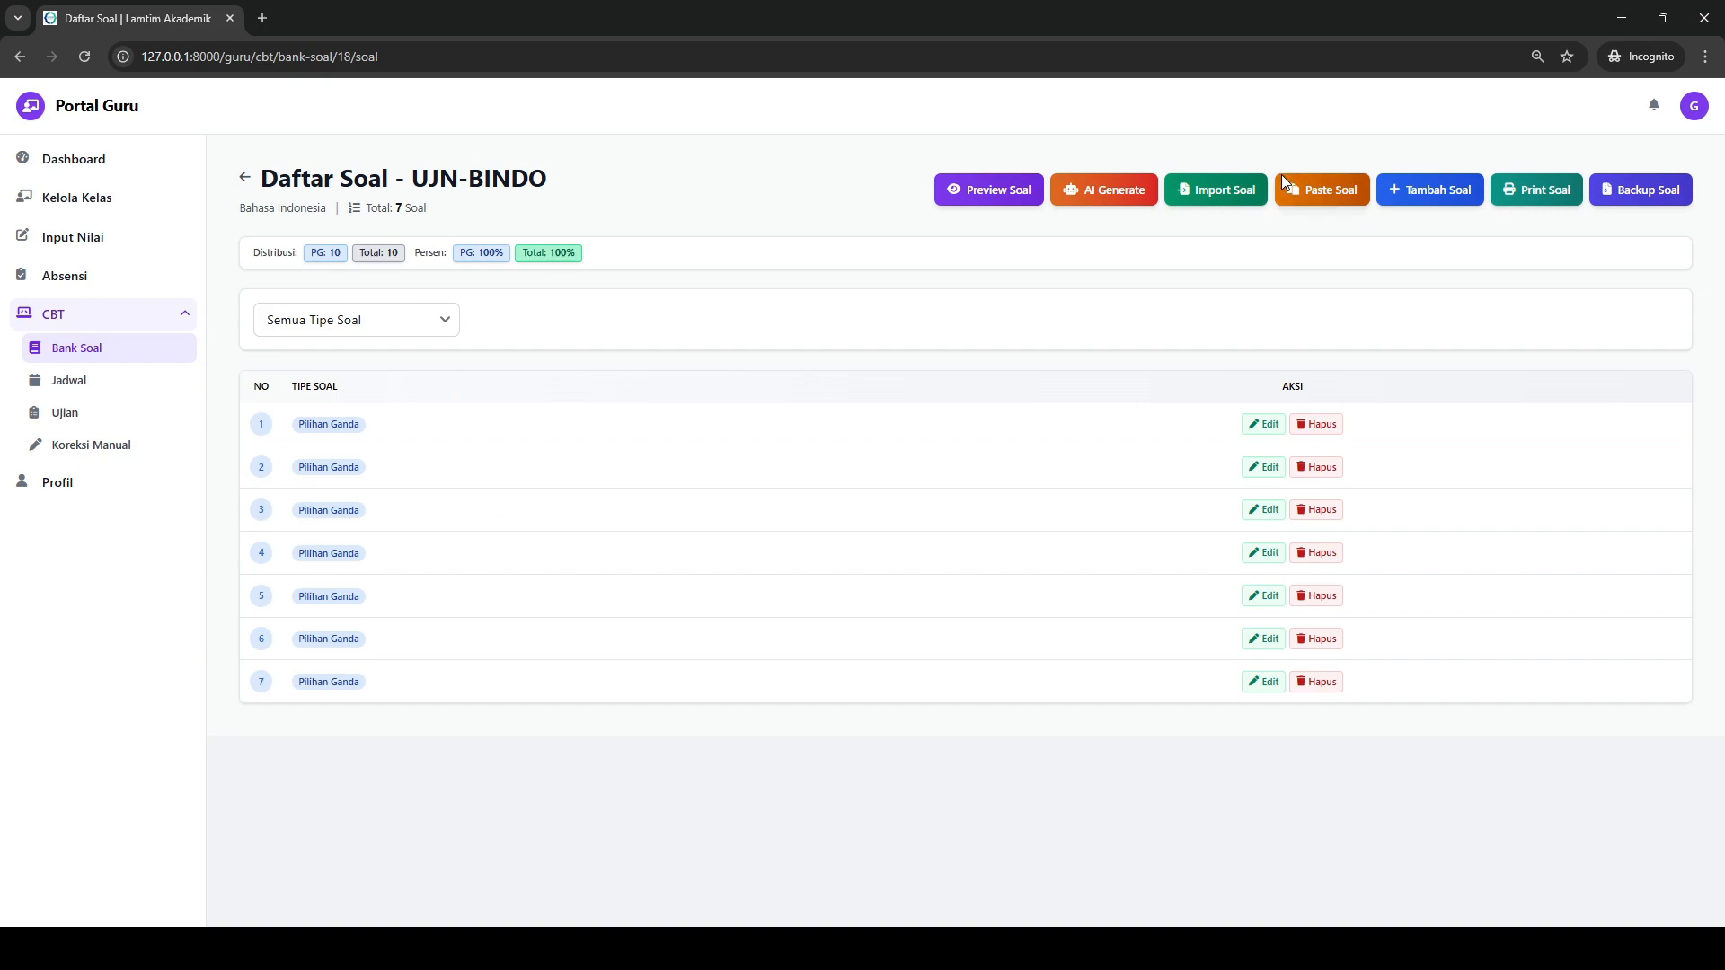
left_click(1226, 196)
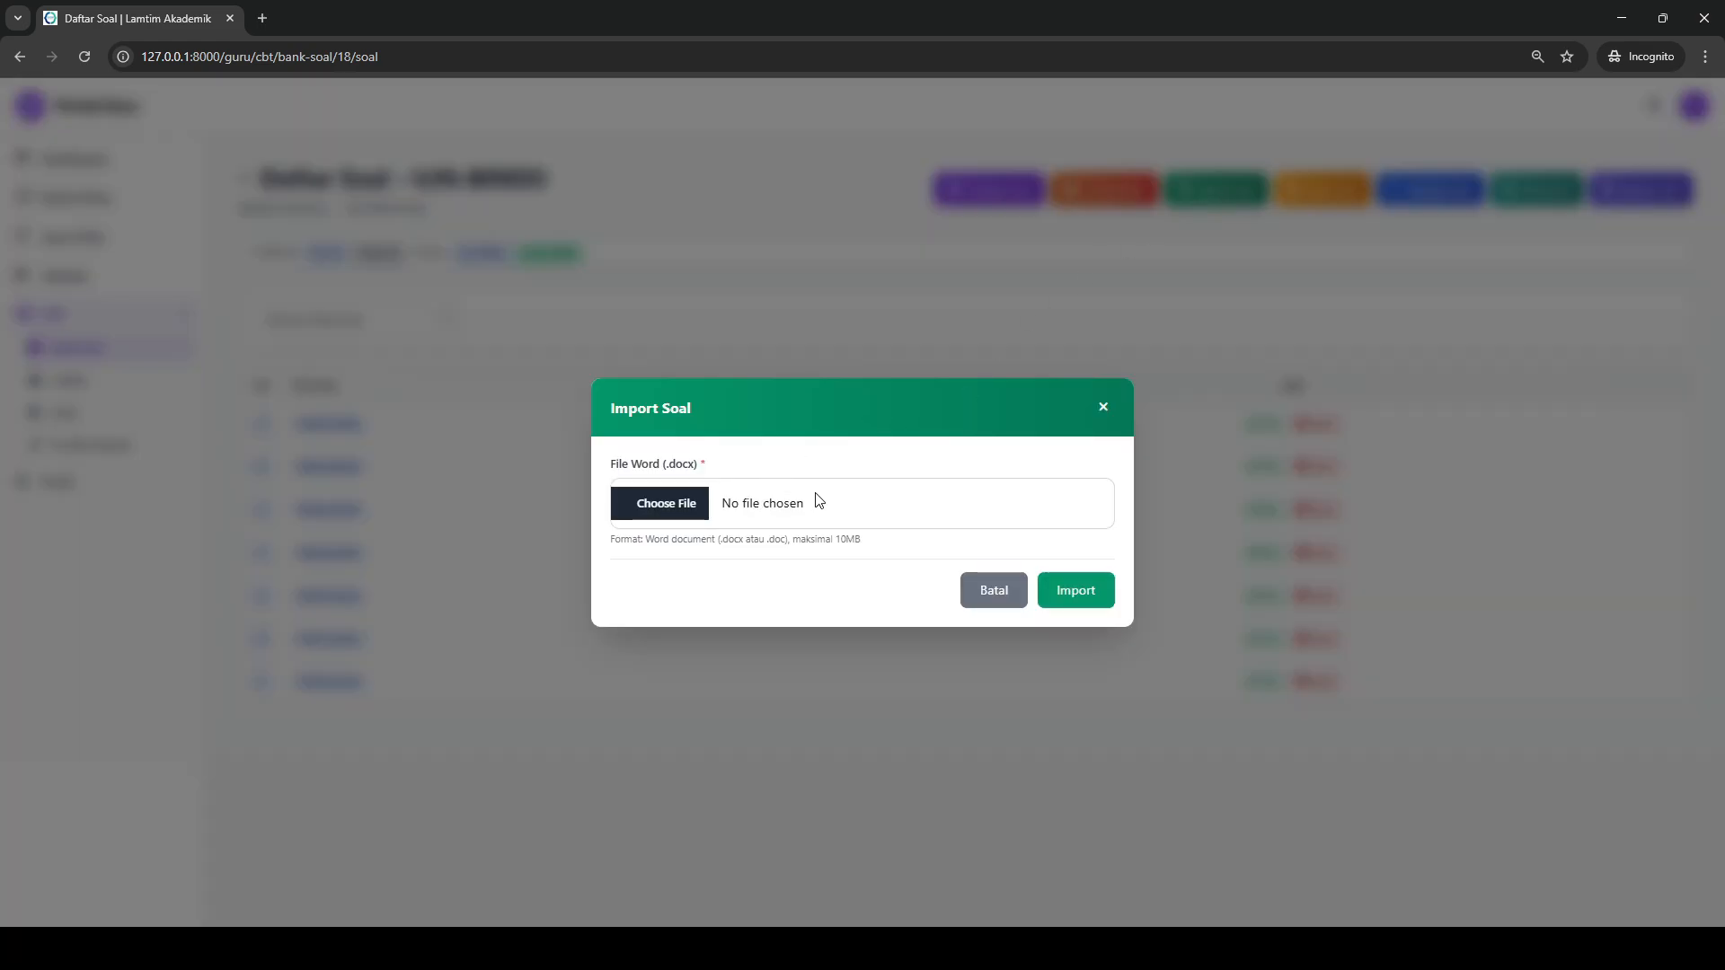
left_click(1105, 407)
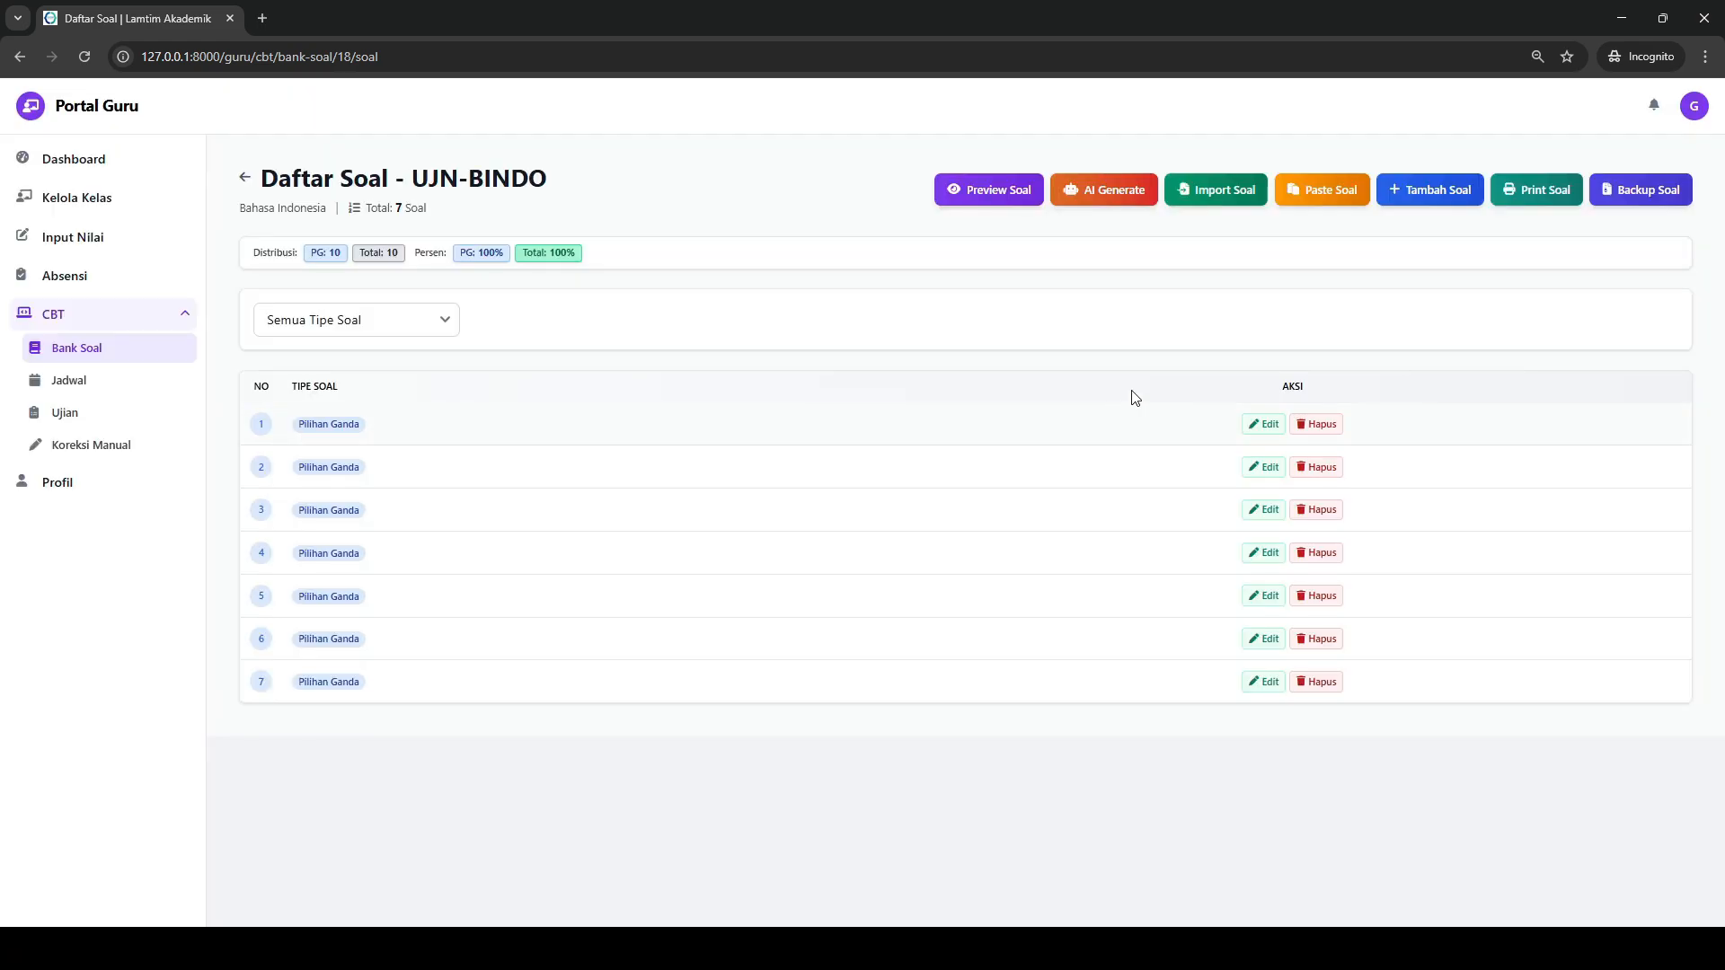
left_click(1294, 191)
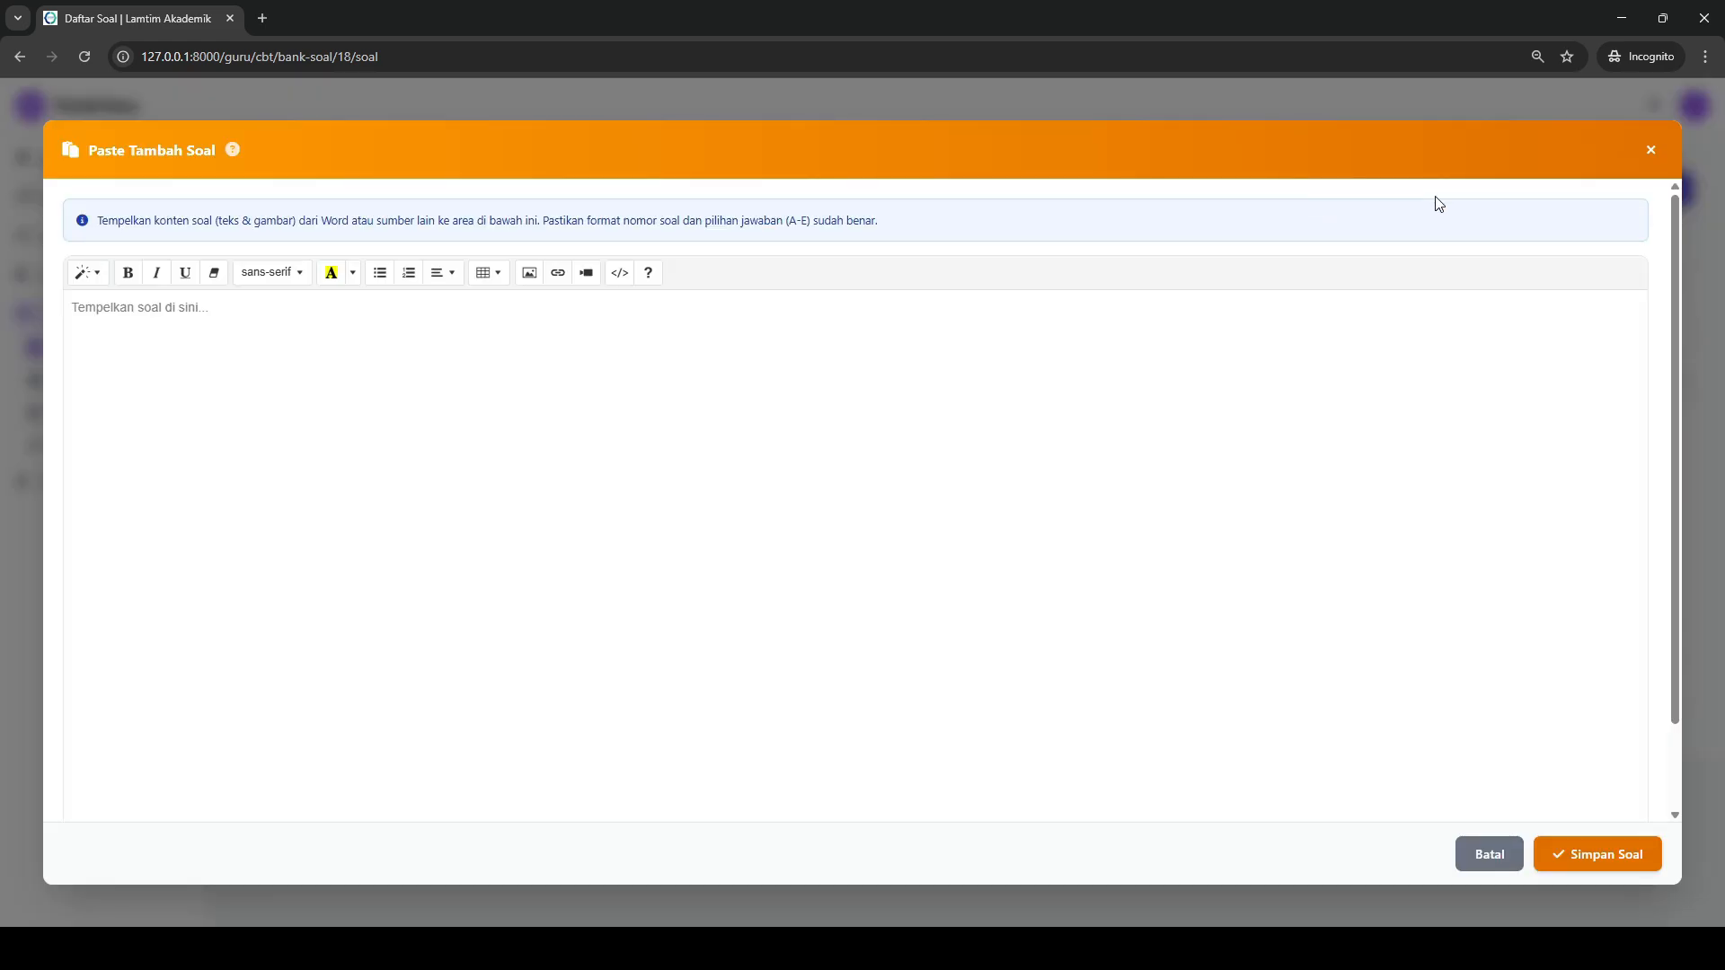
left_click(1650, 151)
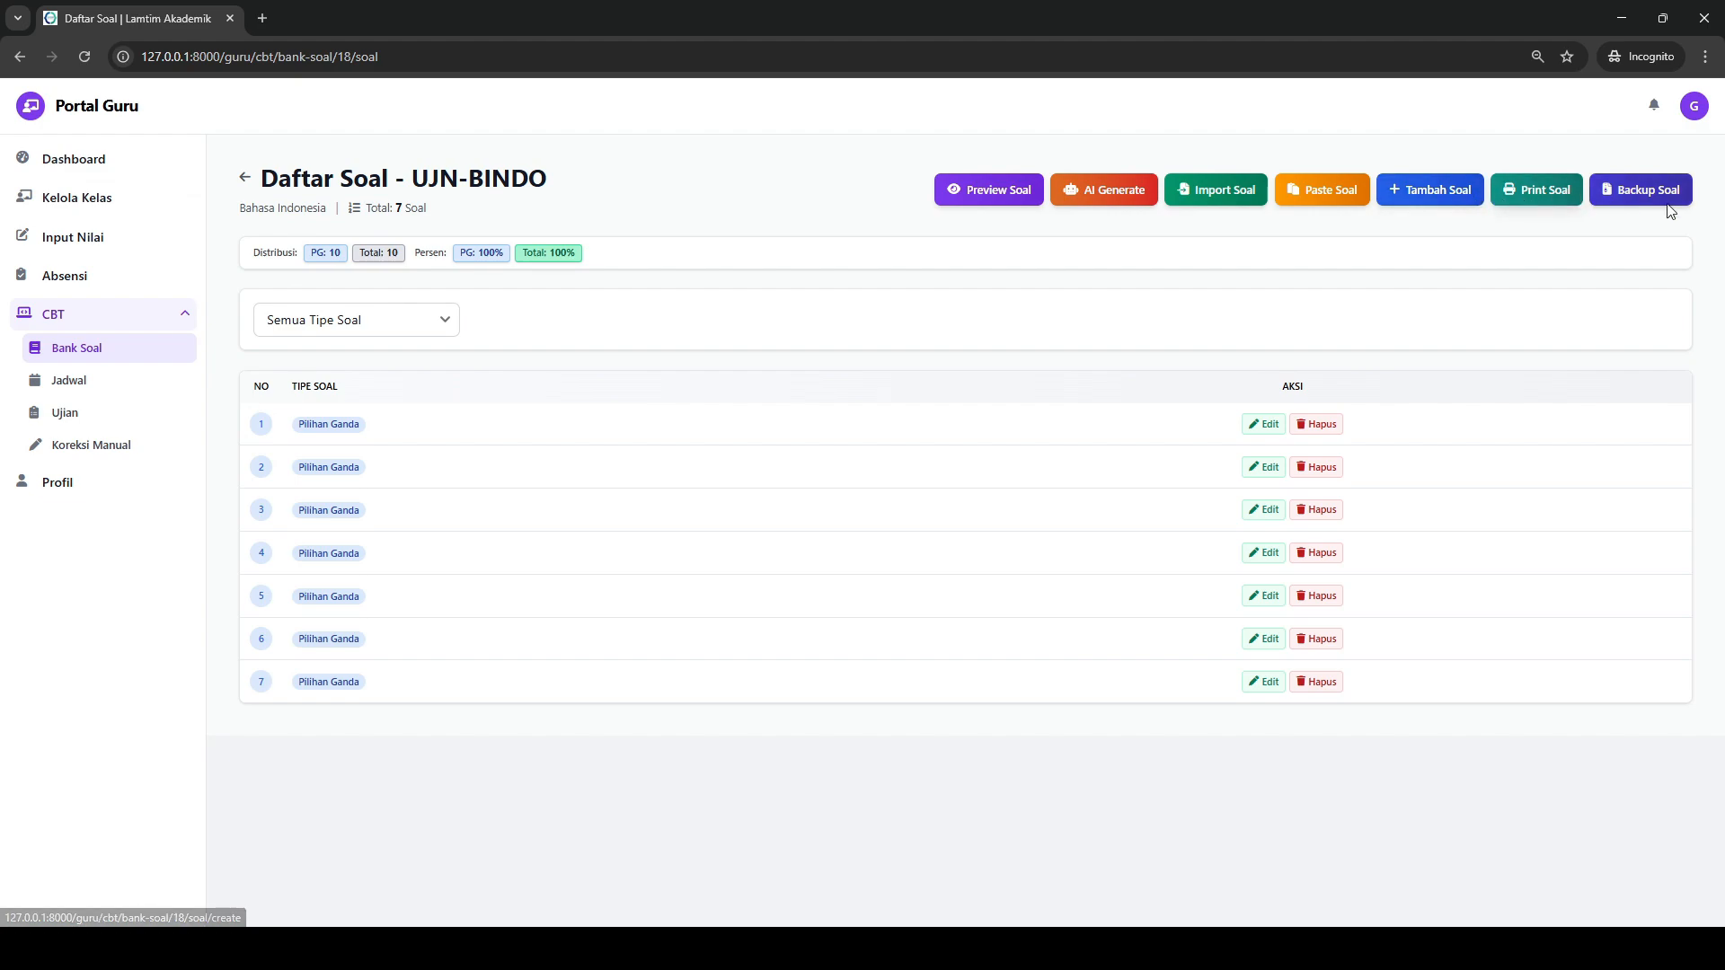
- Open the print page for the UJN-BINDO questions and check the pages in the print preview without printing
left_click(1528, 199)
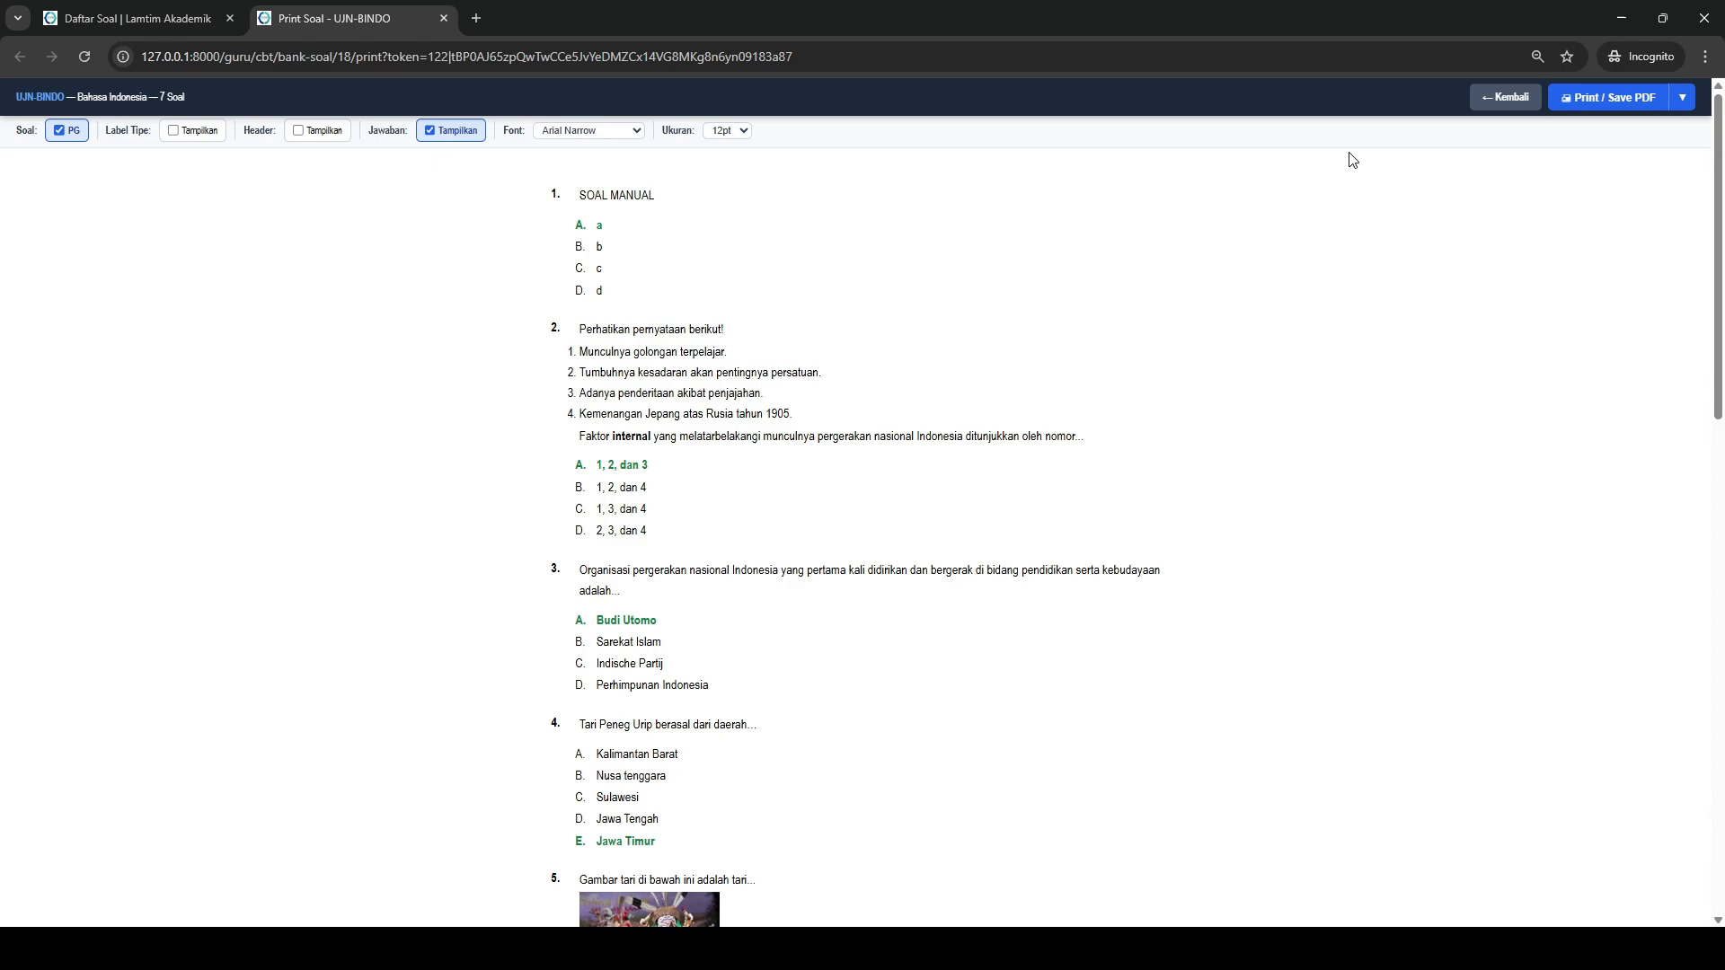
left_click(1608, 97)
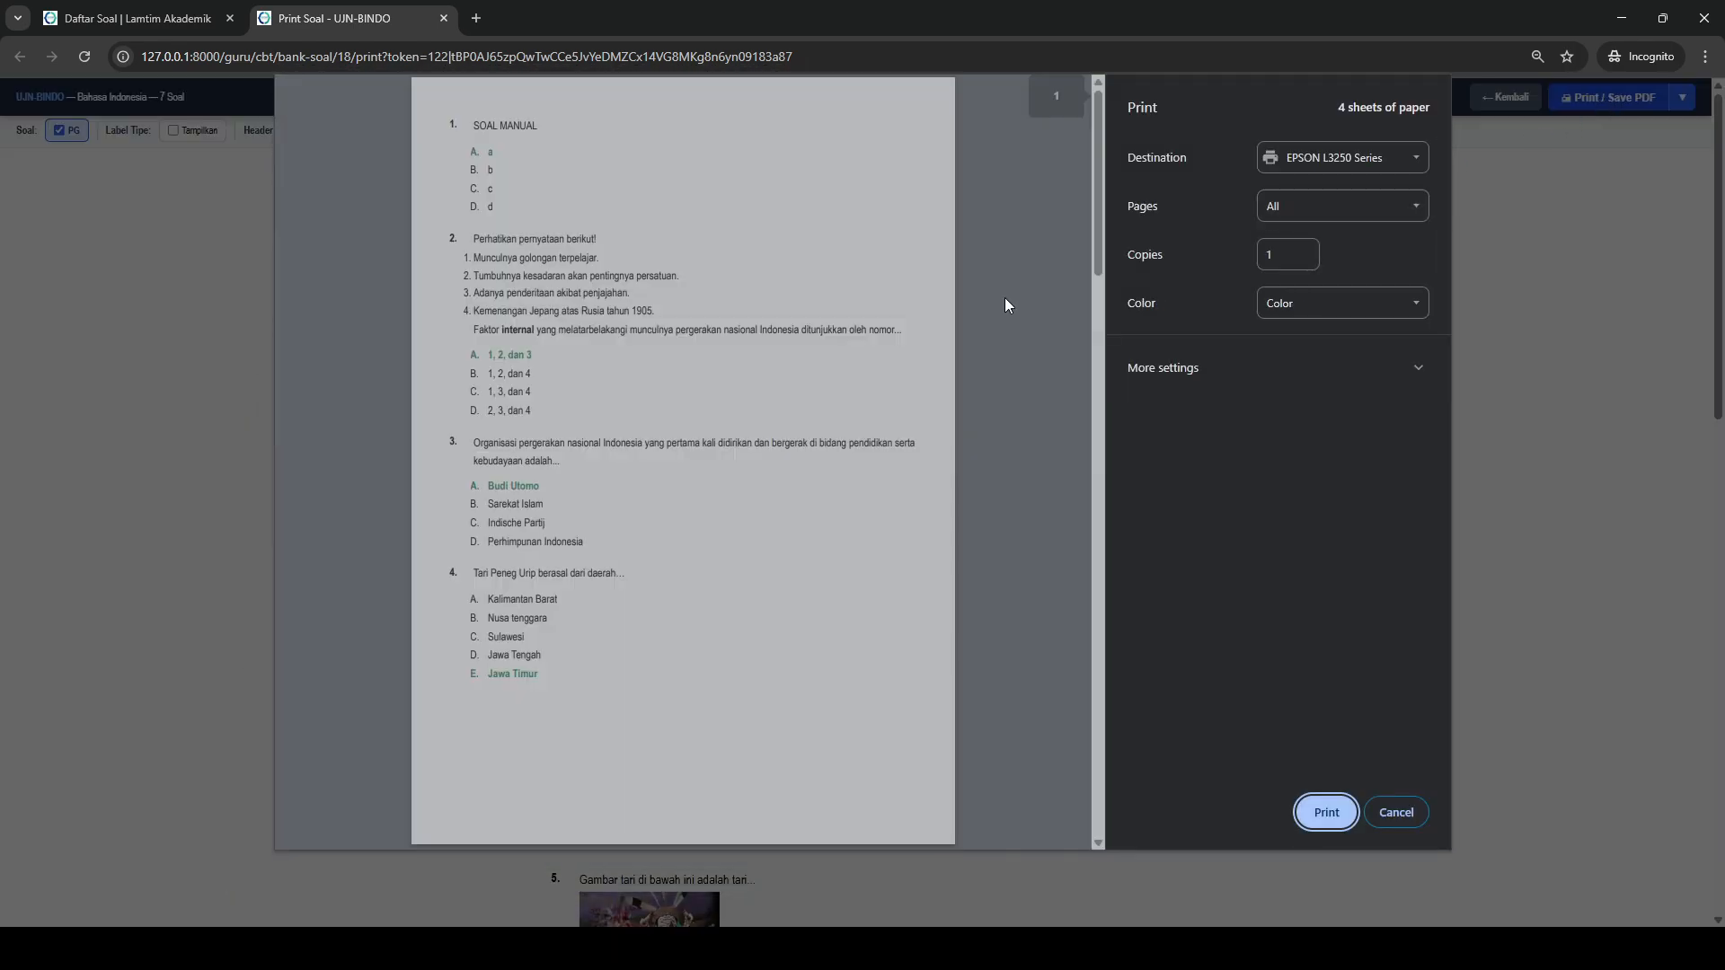
scroll(871, 358, "down", 7)
scroll(863, 358, "up", 1)
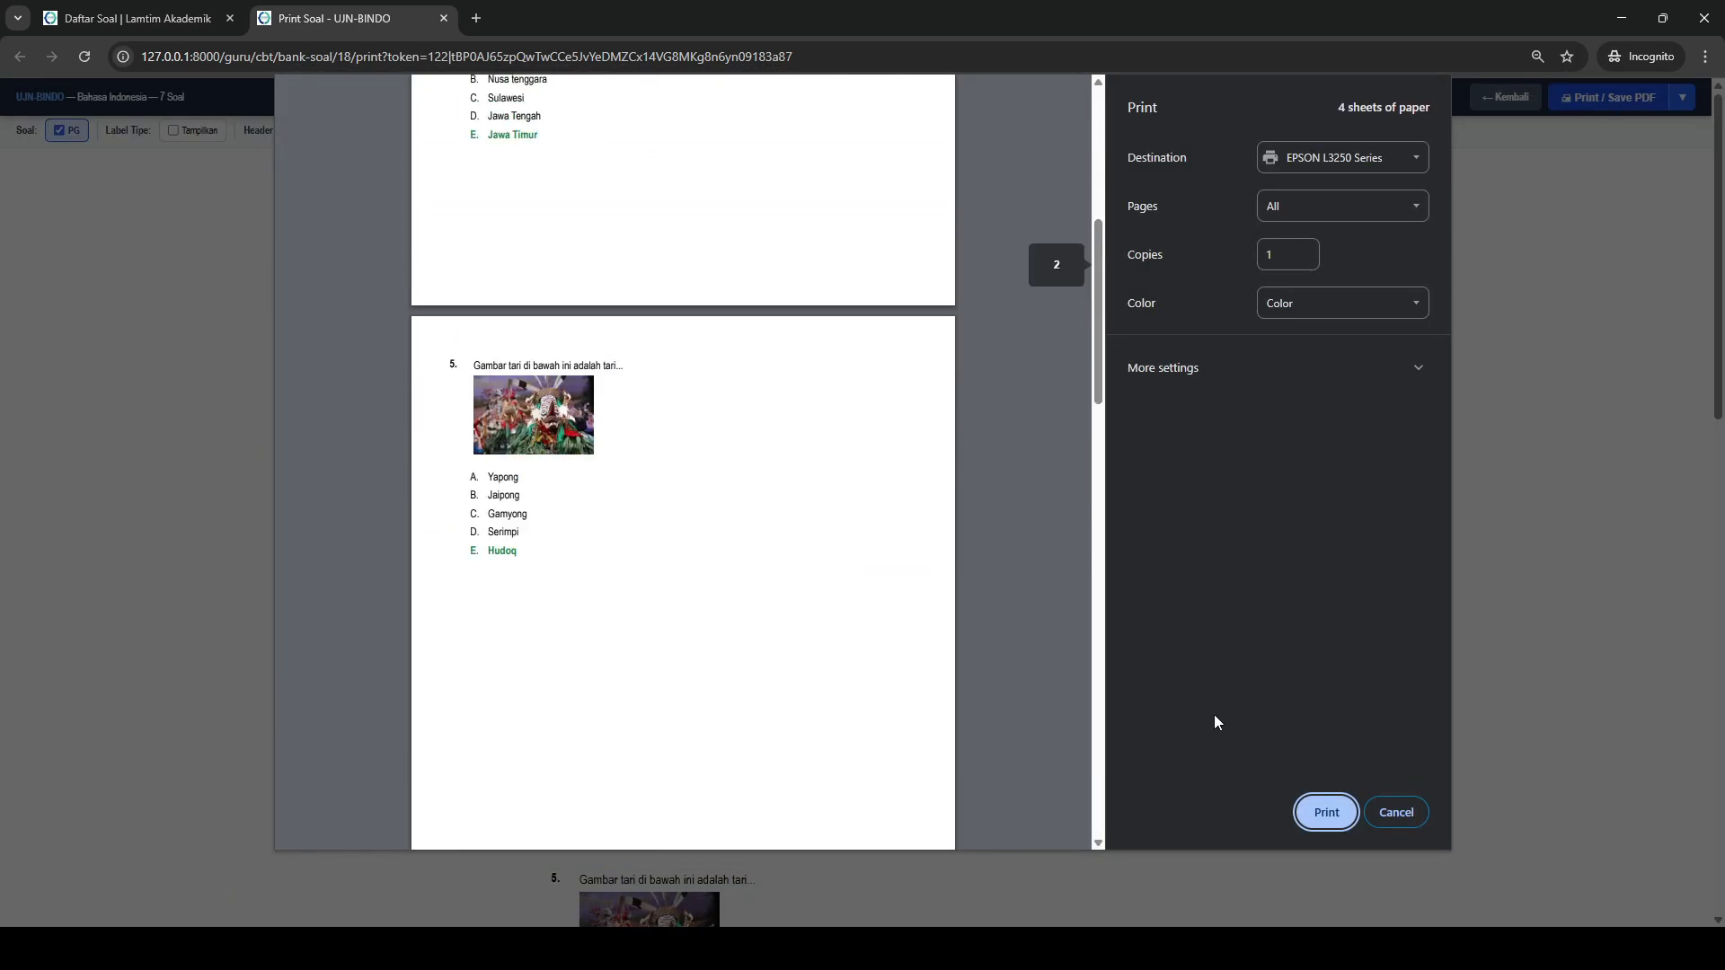
left_click(1397, 812)
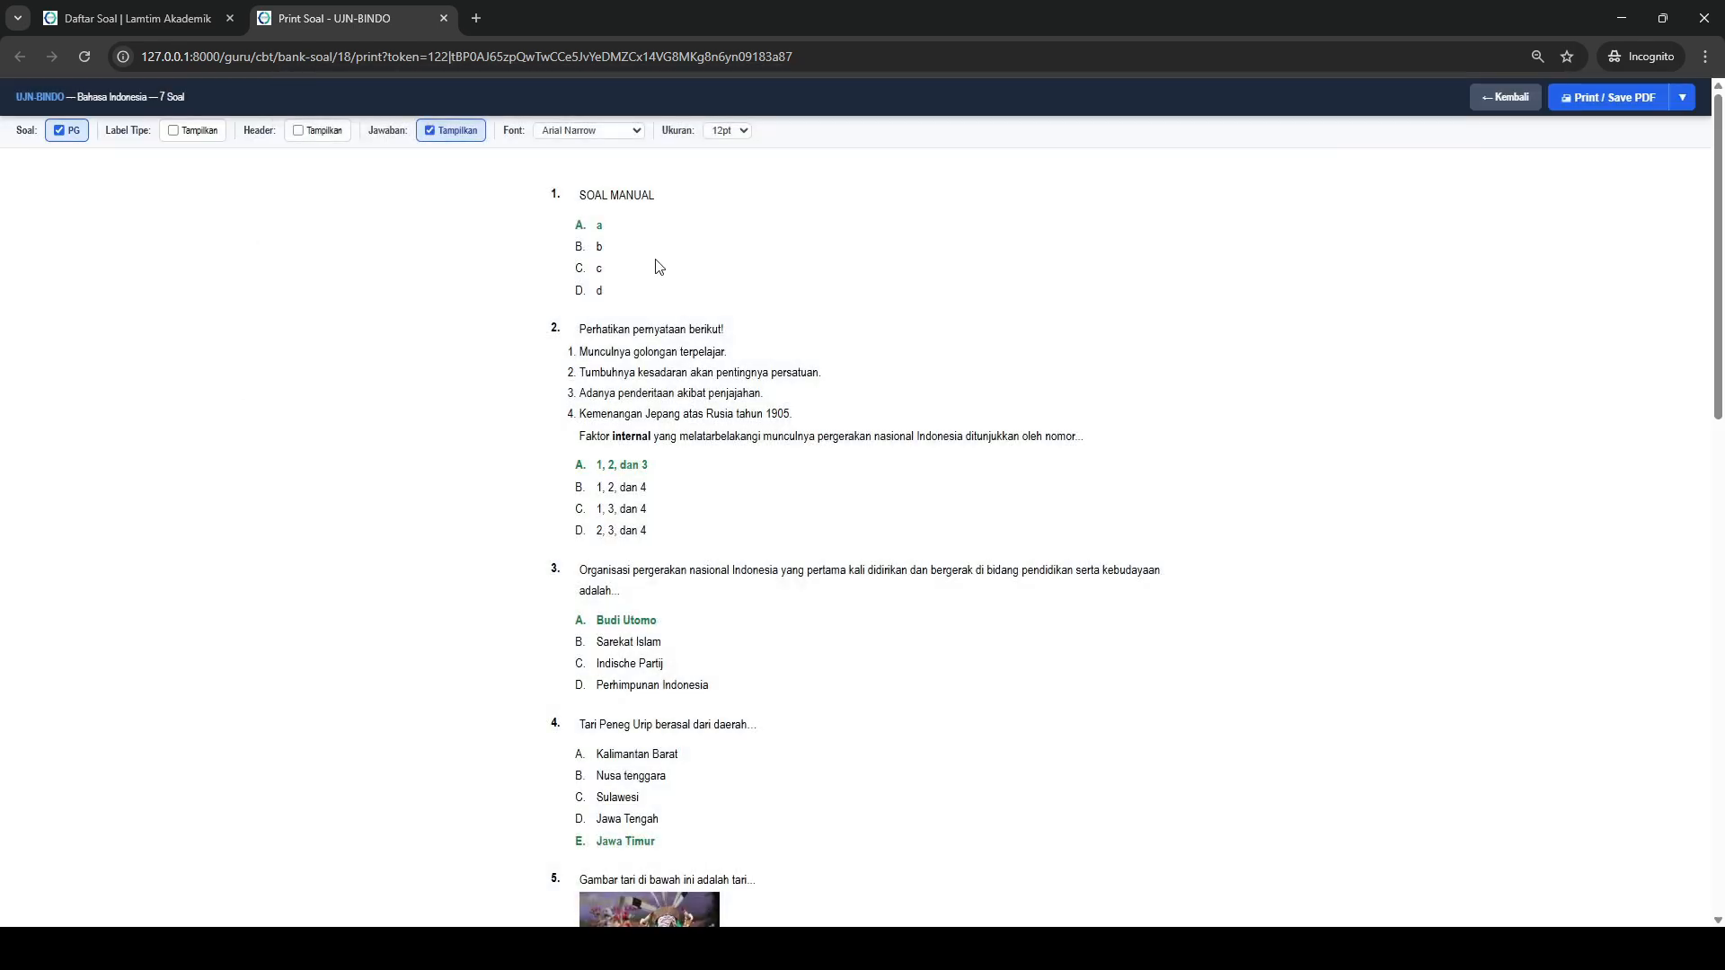
- Show the header and question type labels in the print layout, check the result, and close the print page
left_click(300, 131)
left_click(198, 135)
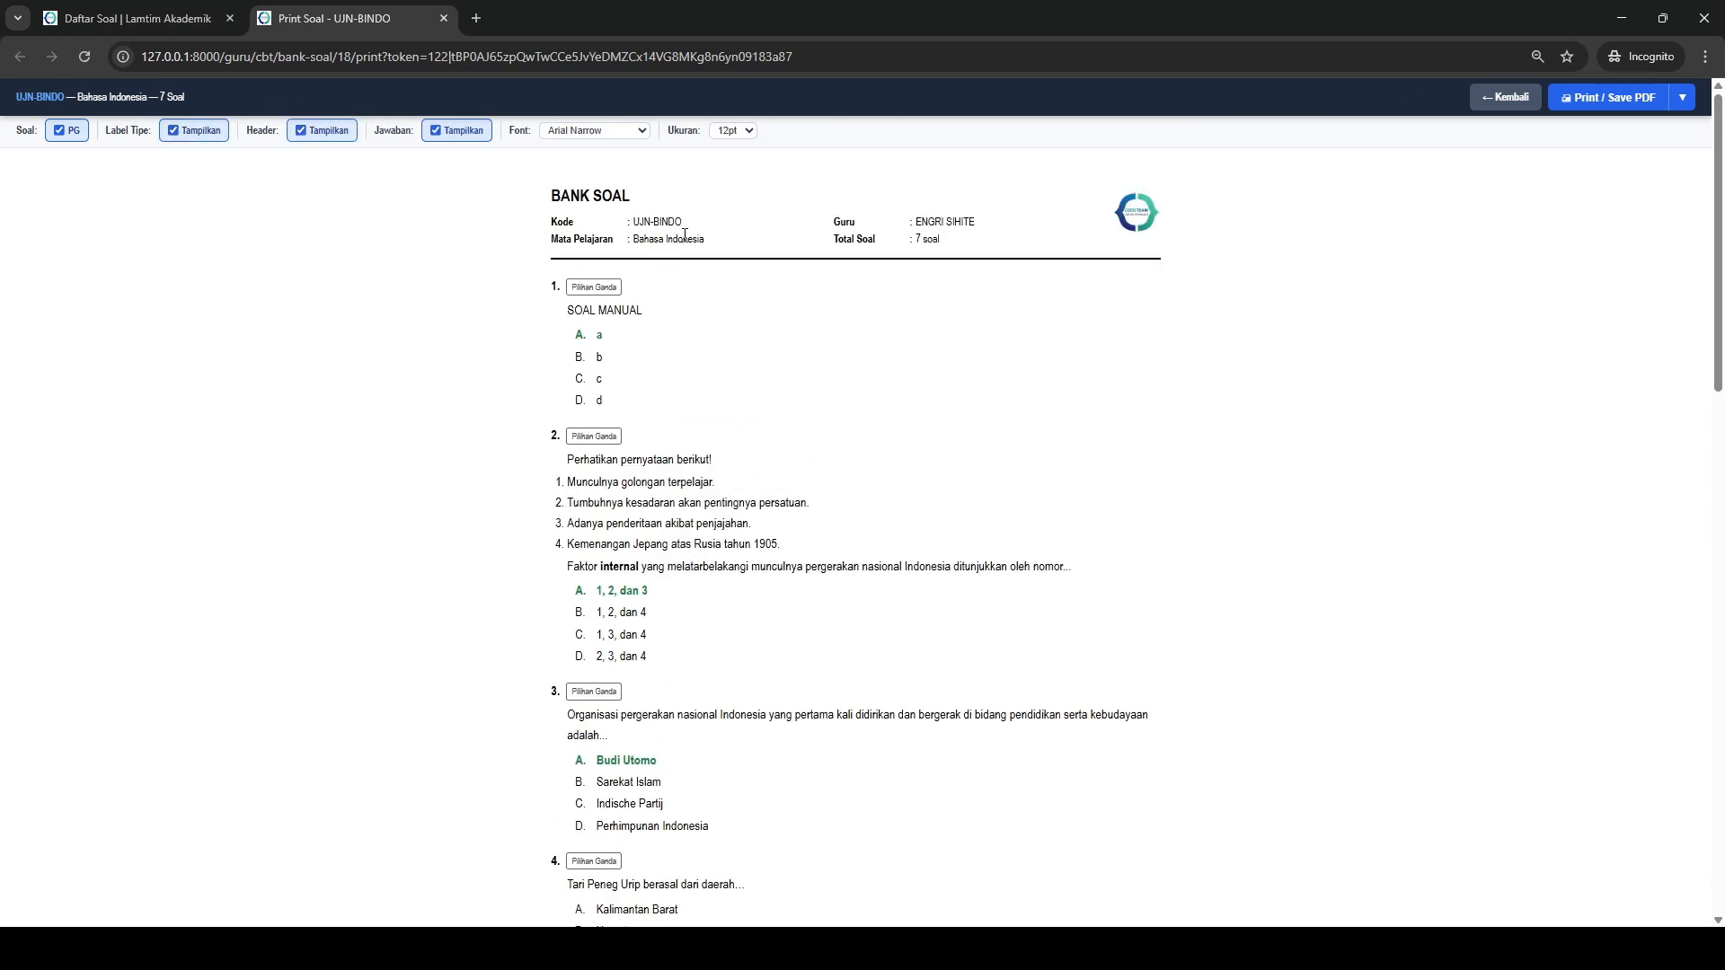
left_click(443, 18)
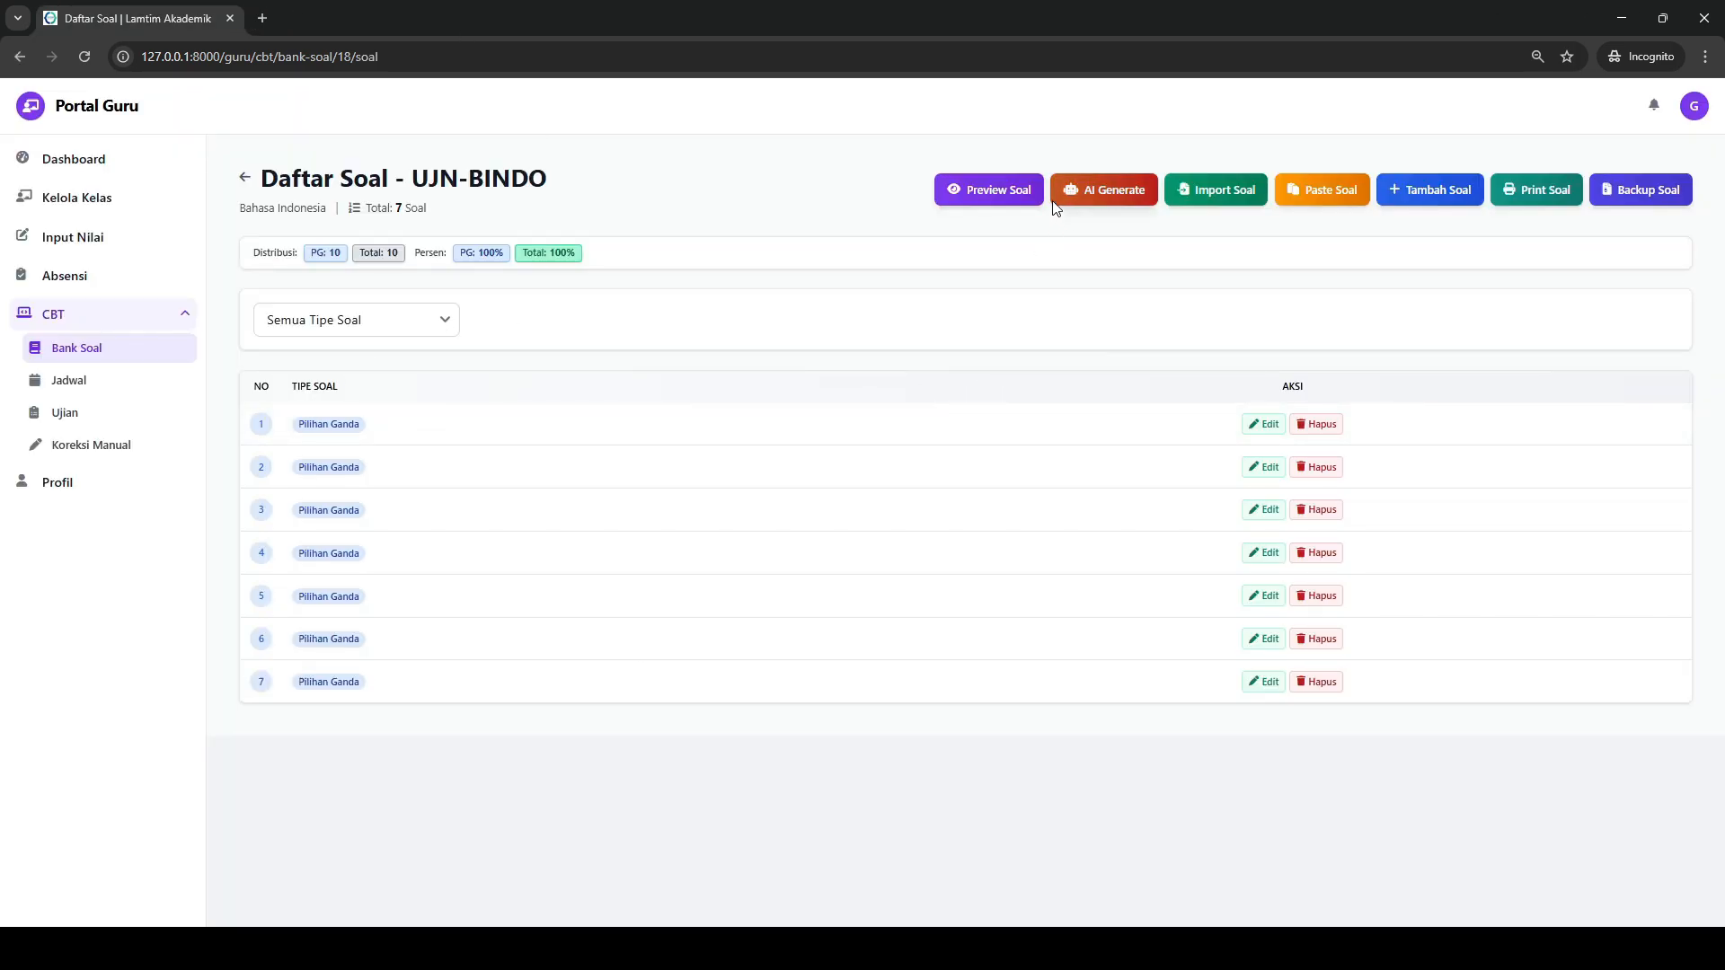
- Switch to the admin browser window and start a new question bank for the subject MATEMATIKA
left_click(762, 888)
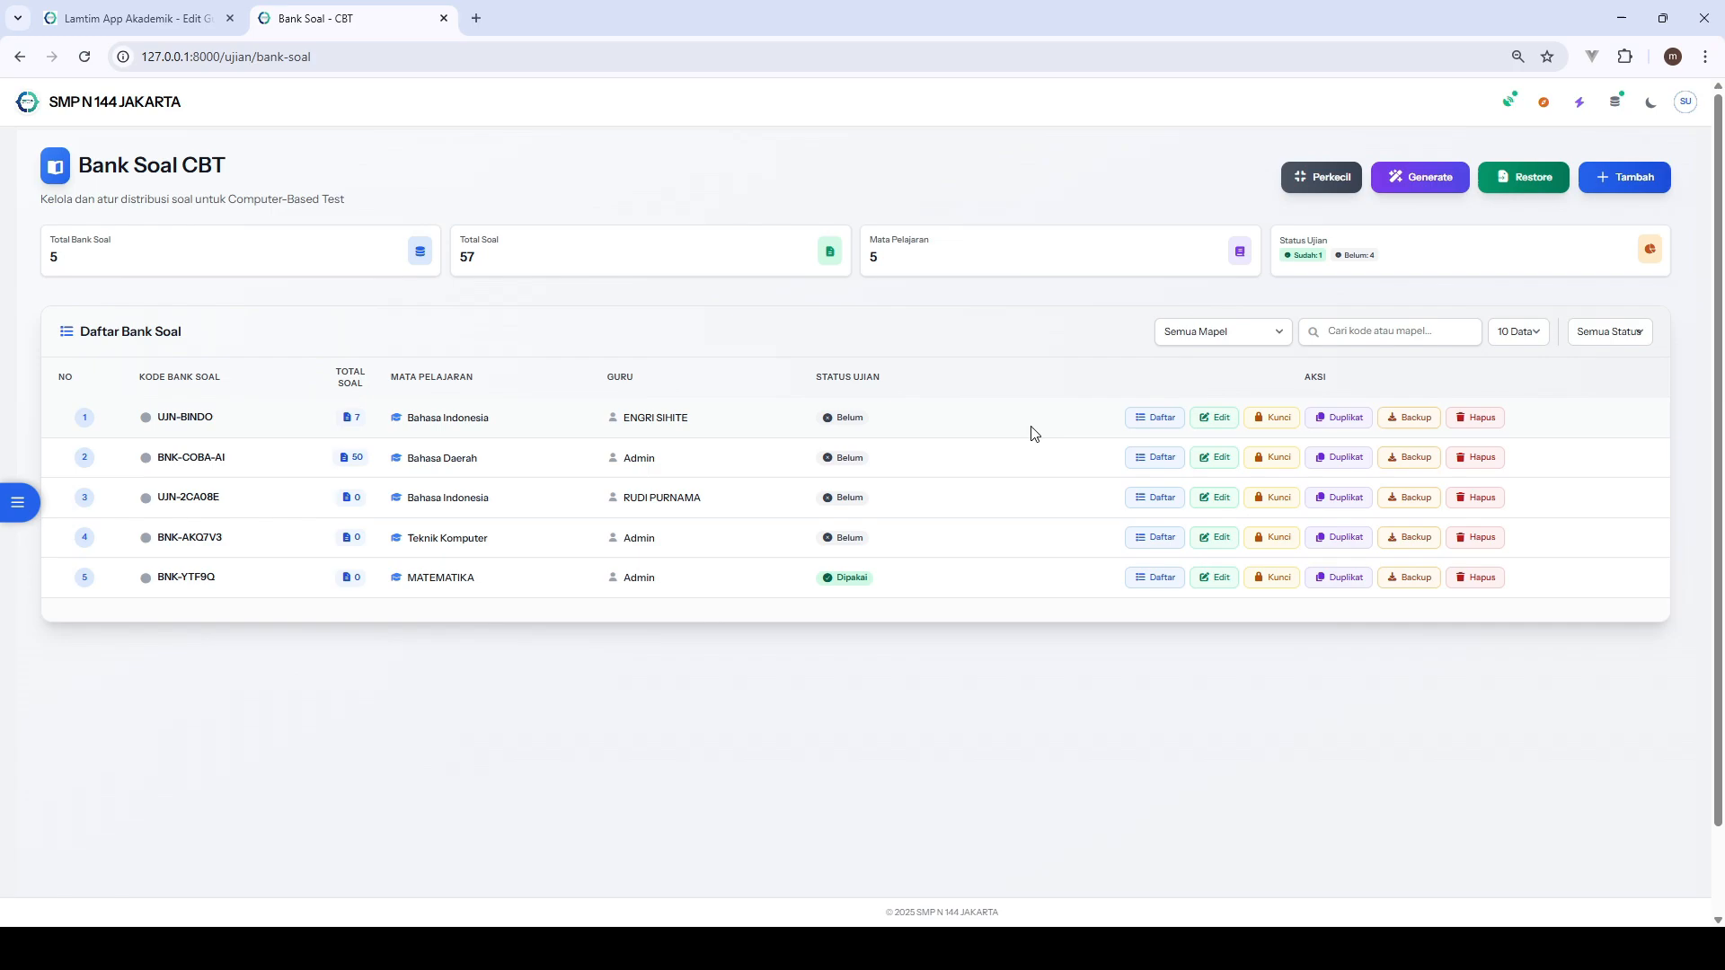
left_click(1629, 169)
left_click(685, 228)
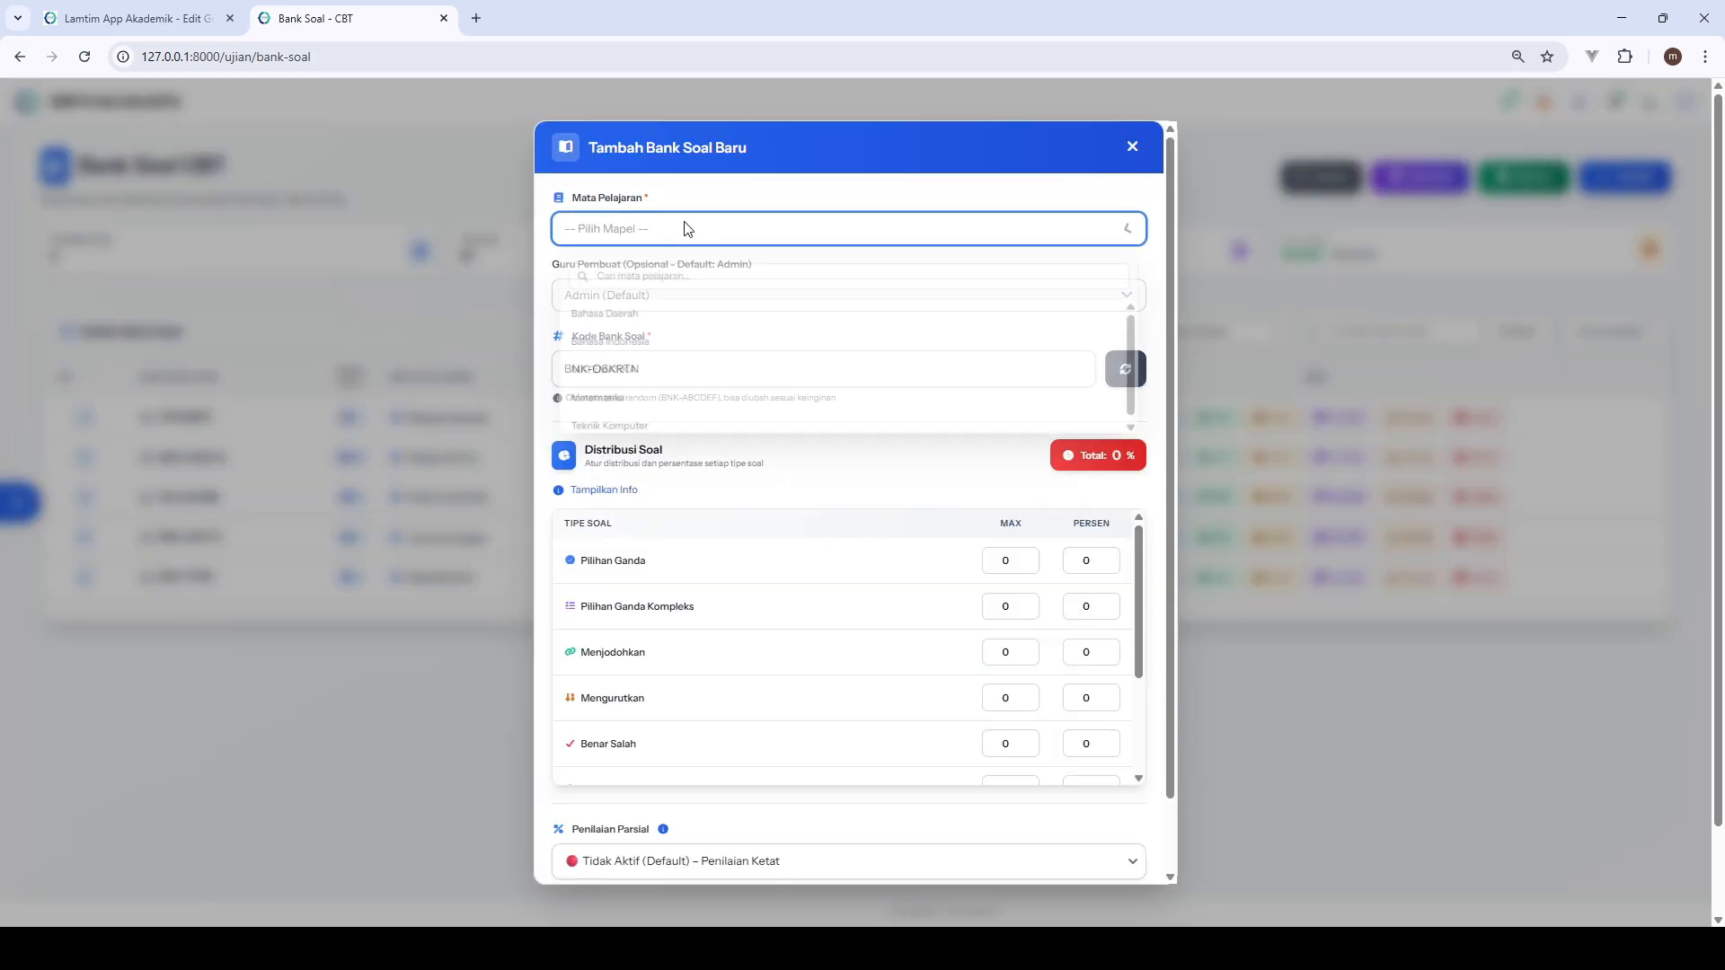
left_click(647, 372)
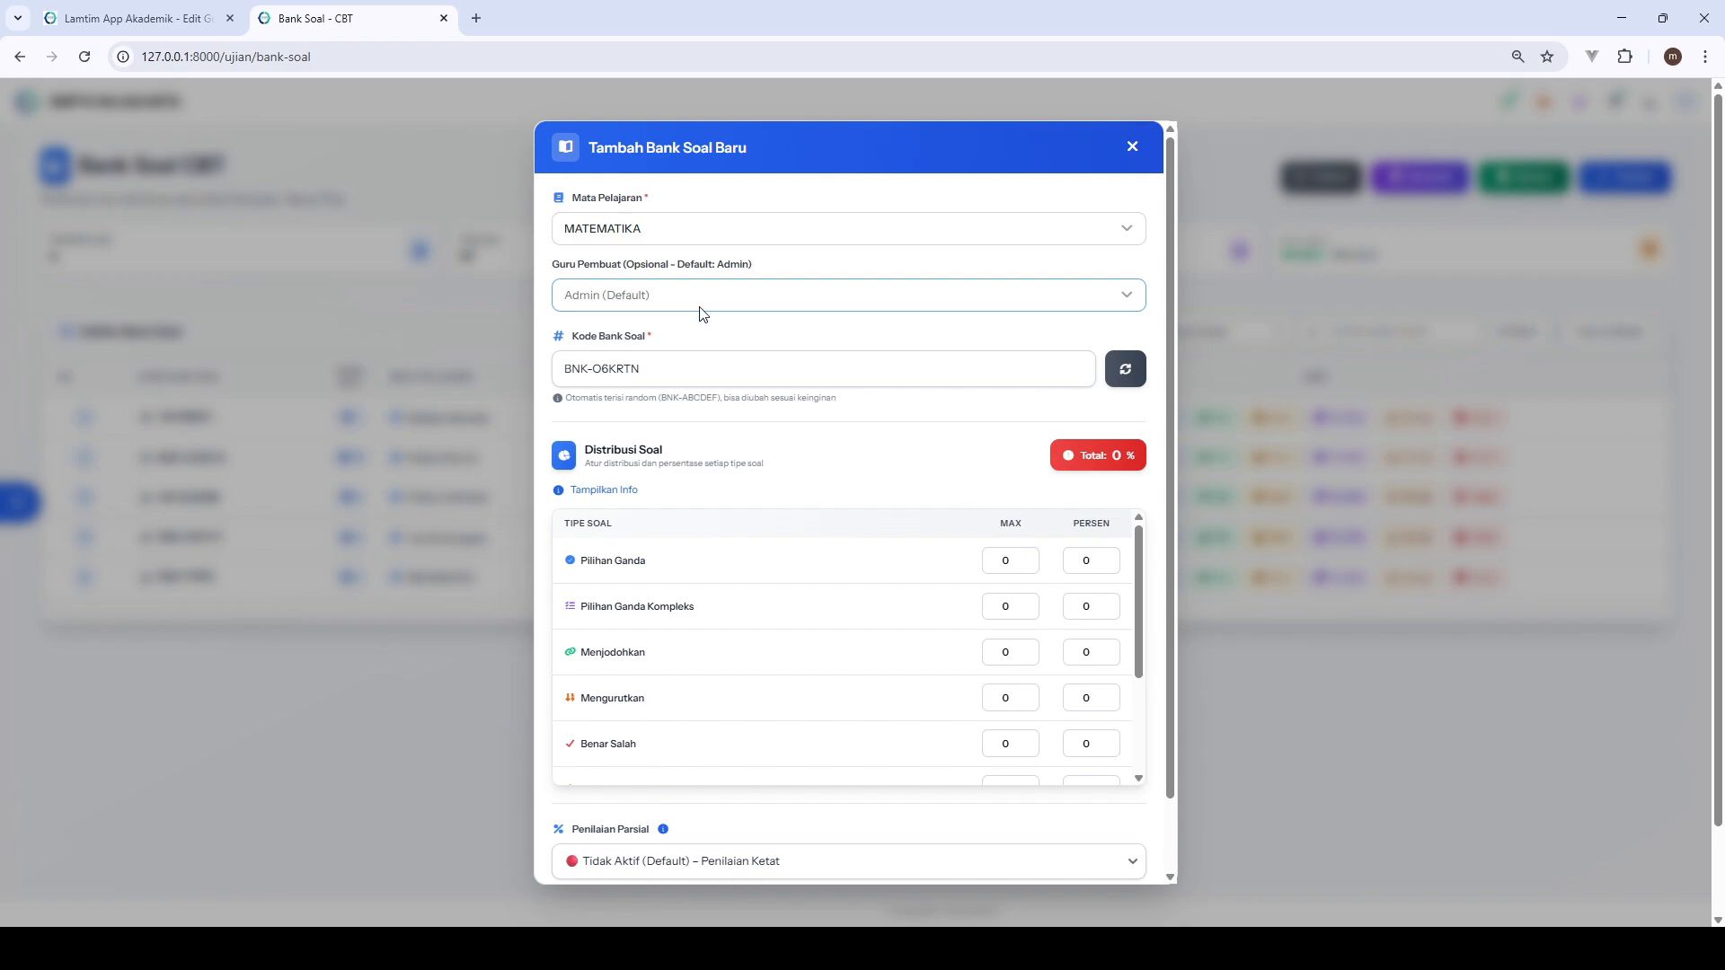
- Set Pilihan Ganda to a maximum of 10 questions and 100 percent, and save the new question bank
scroll(1001, 440, "down", 1)
left_click(1007, 480)
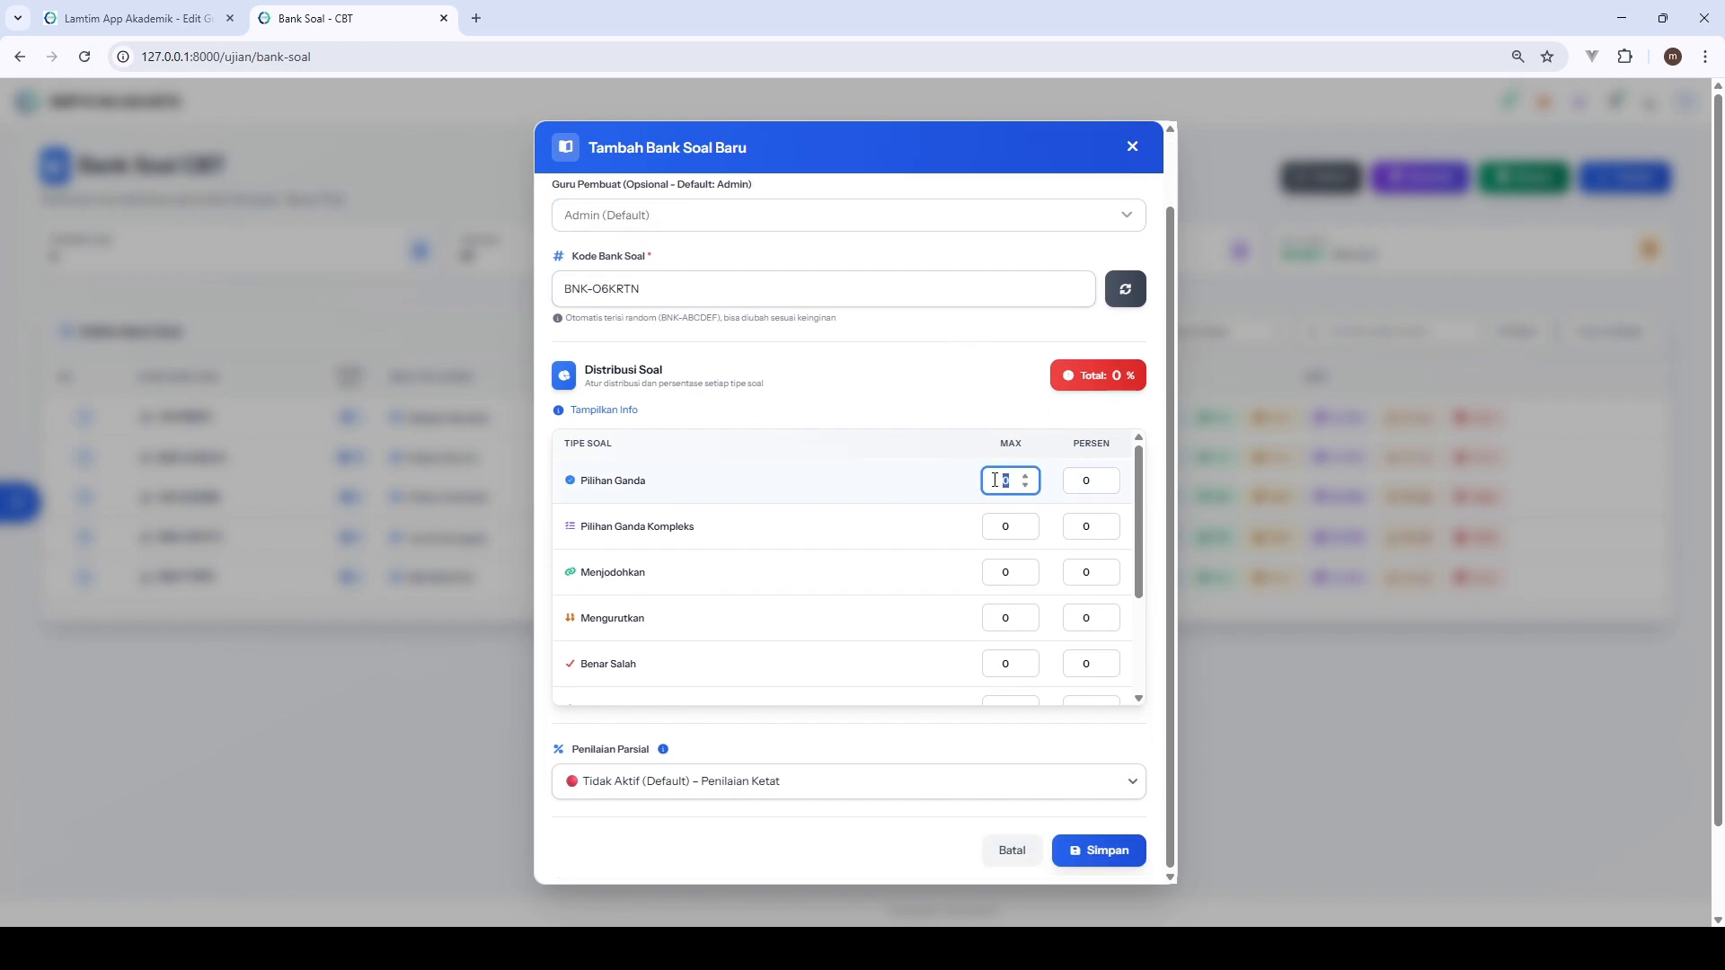
type("10")
left_click(1086, 480)
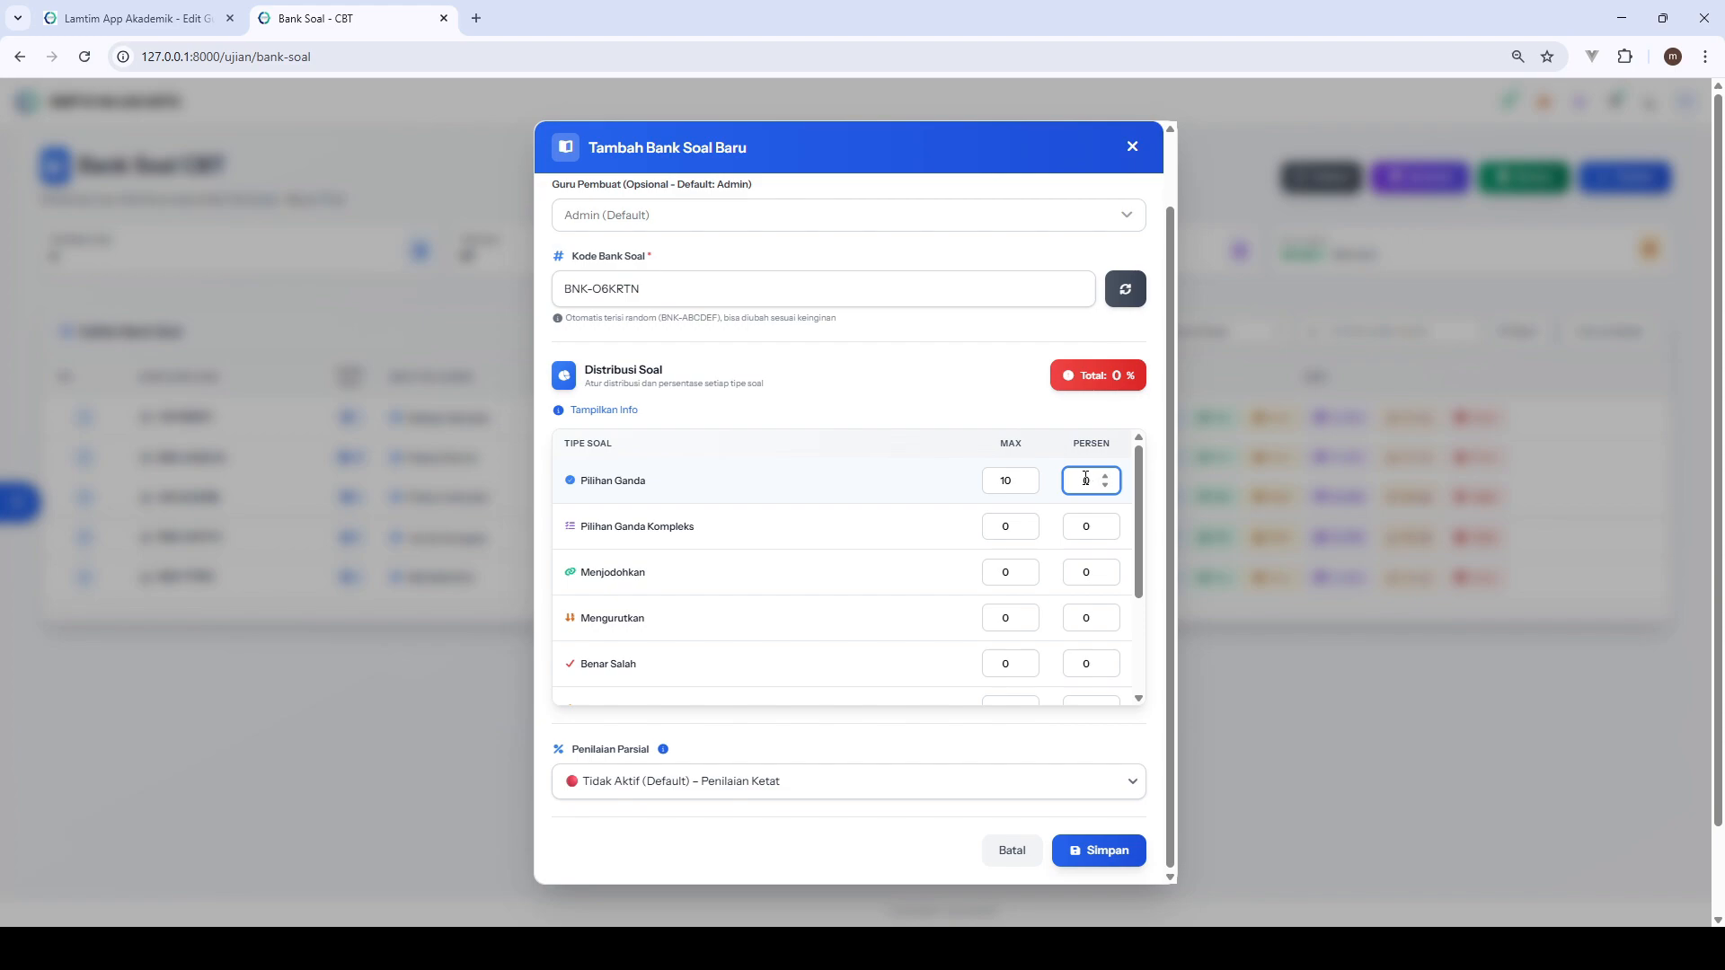
type("100")
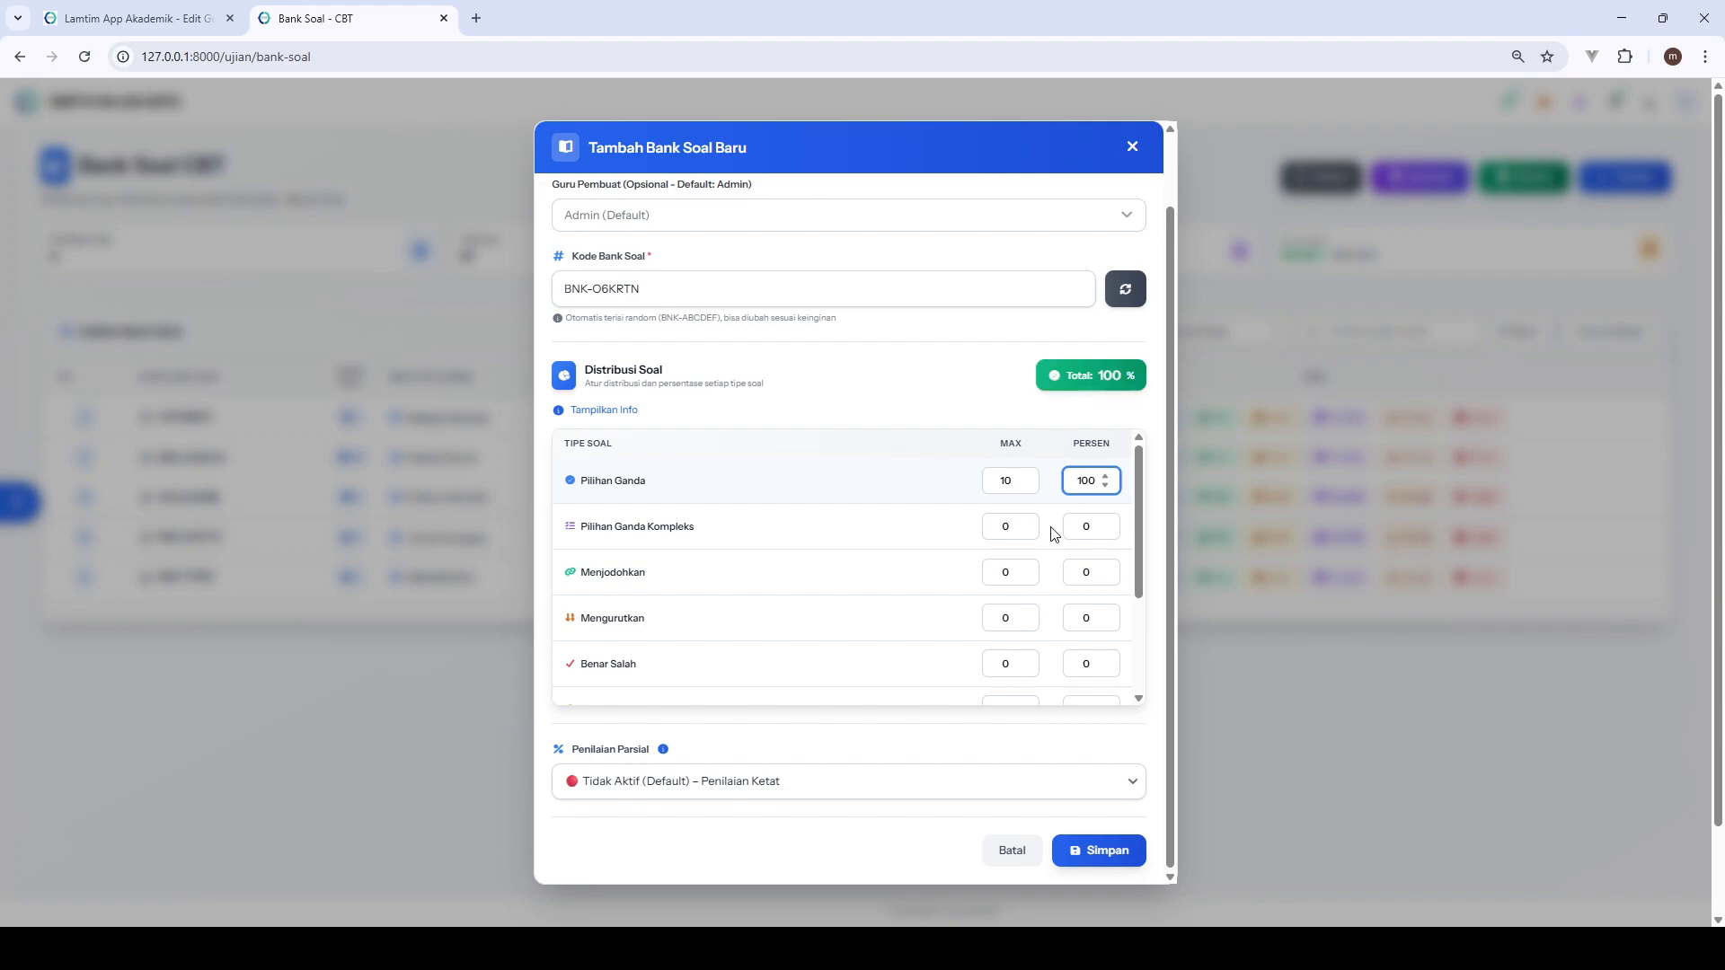
left_click(1087, 856)
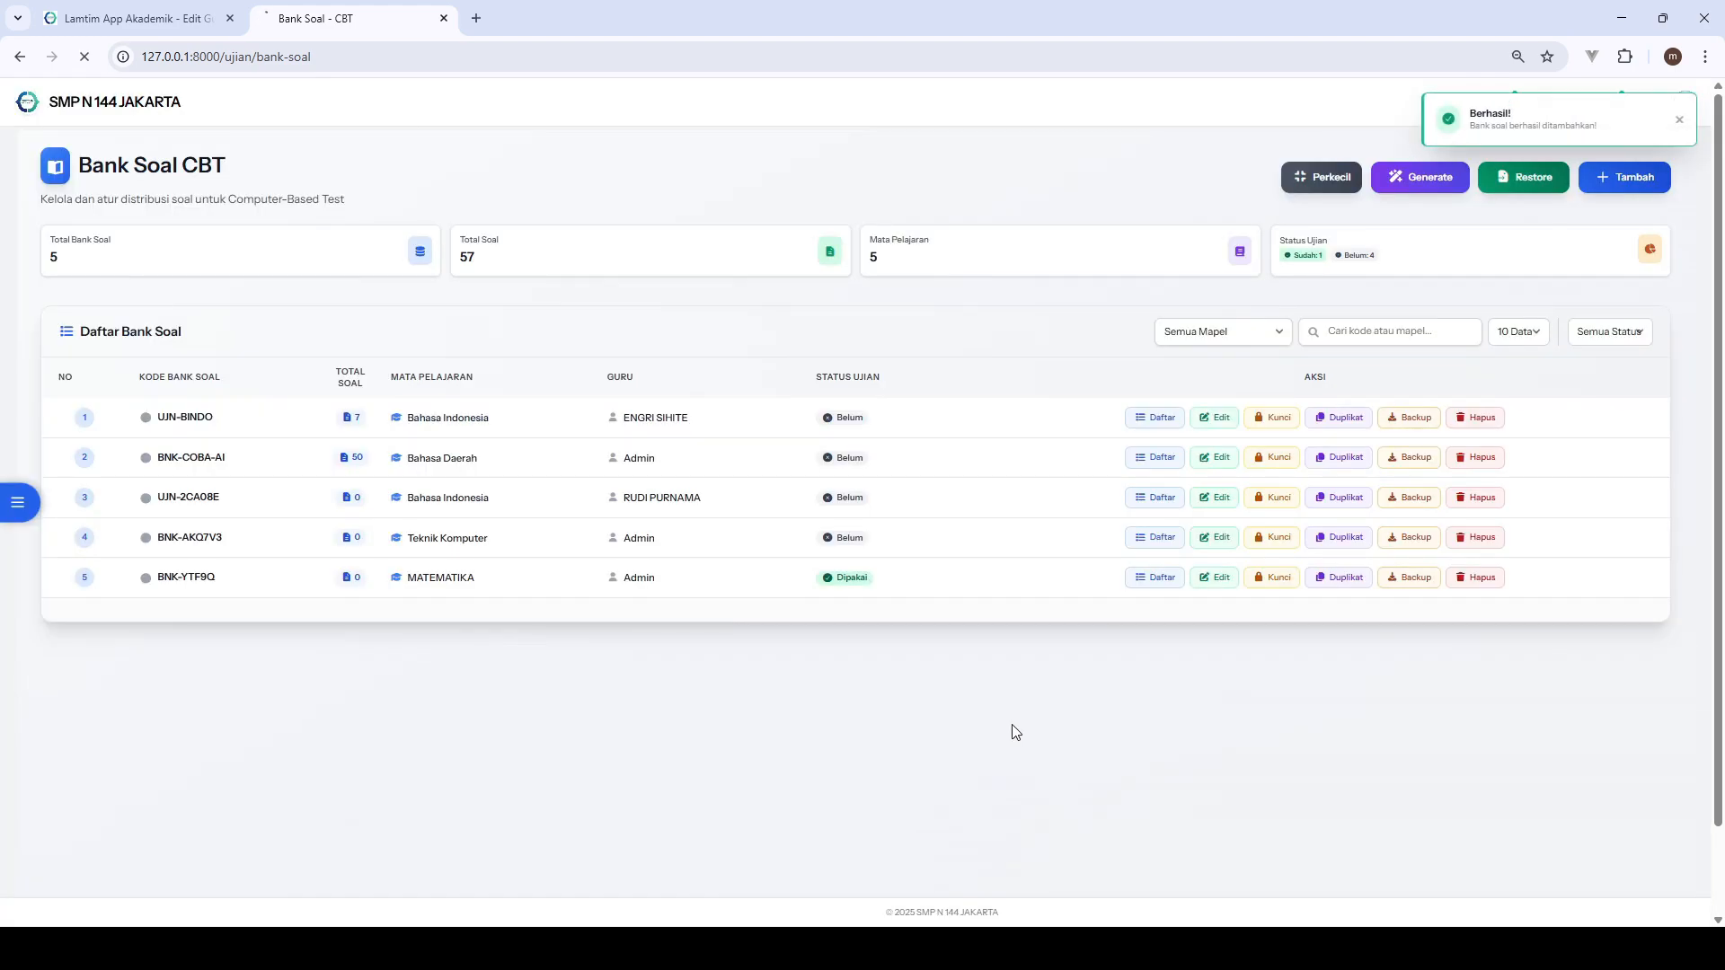
- Open the question list of bank BNK-O6KRTN and review the Import Utama dialog's templates and file requirements
left_click(1156, 421)
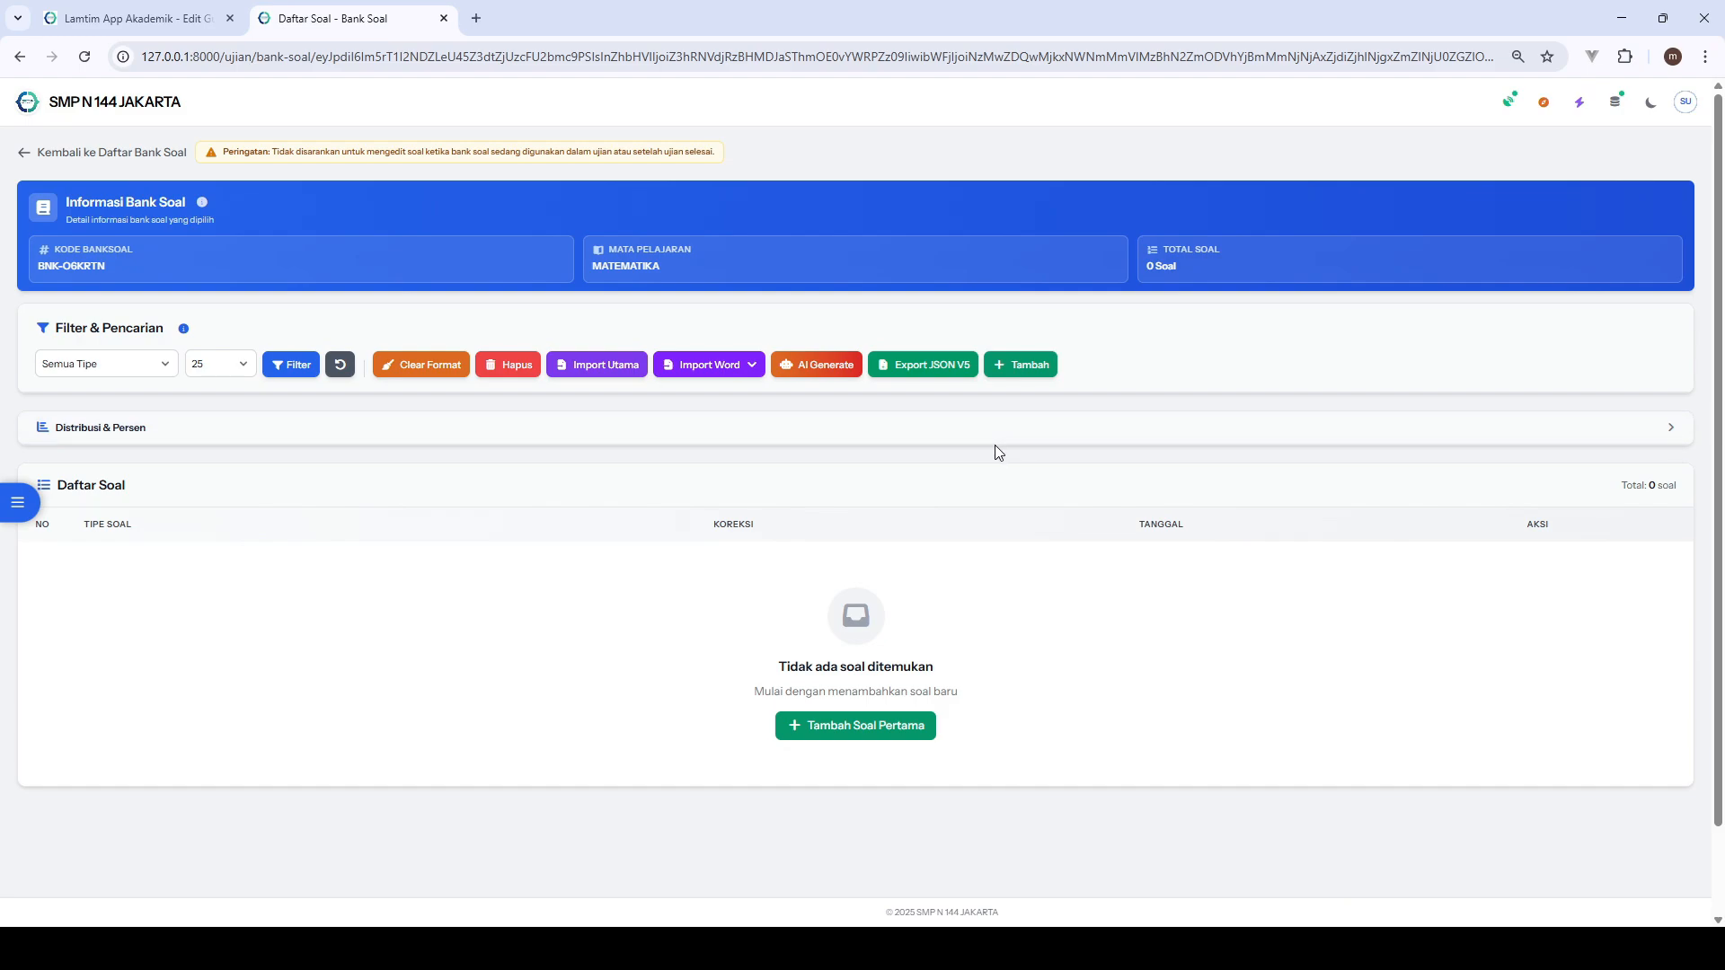
left_click(621, 370)
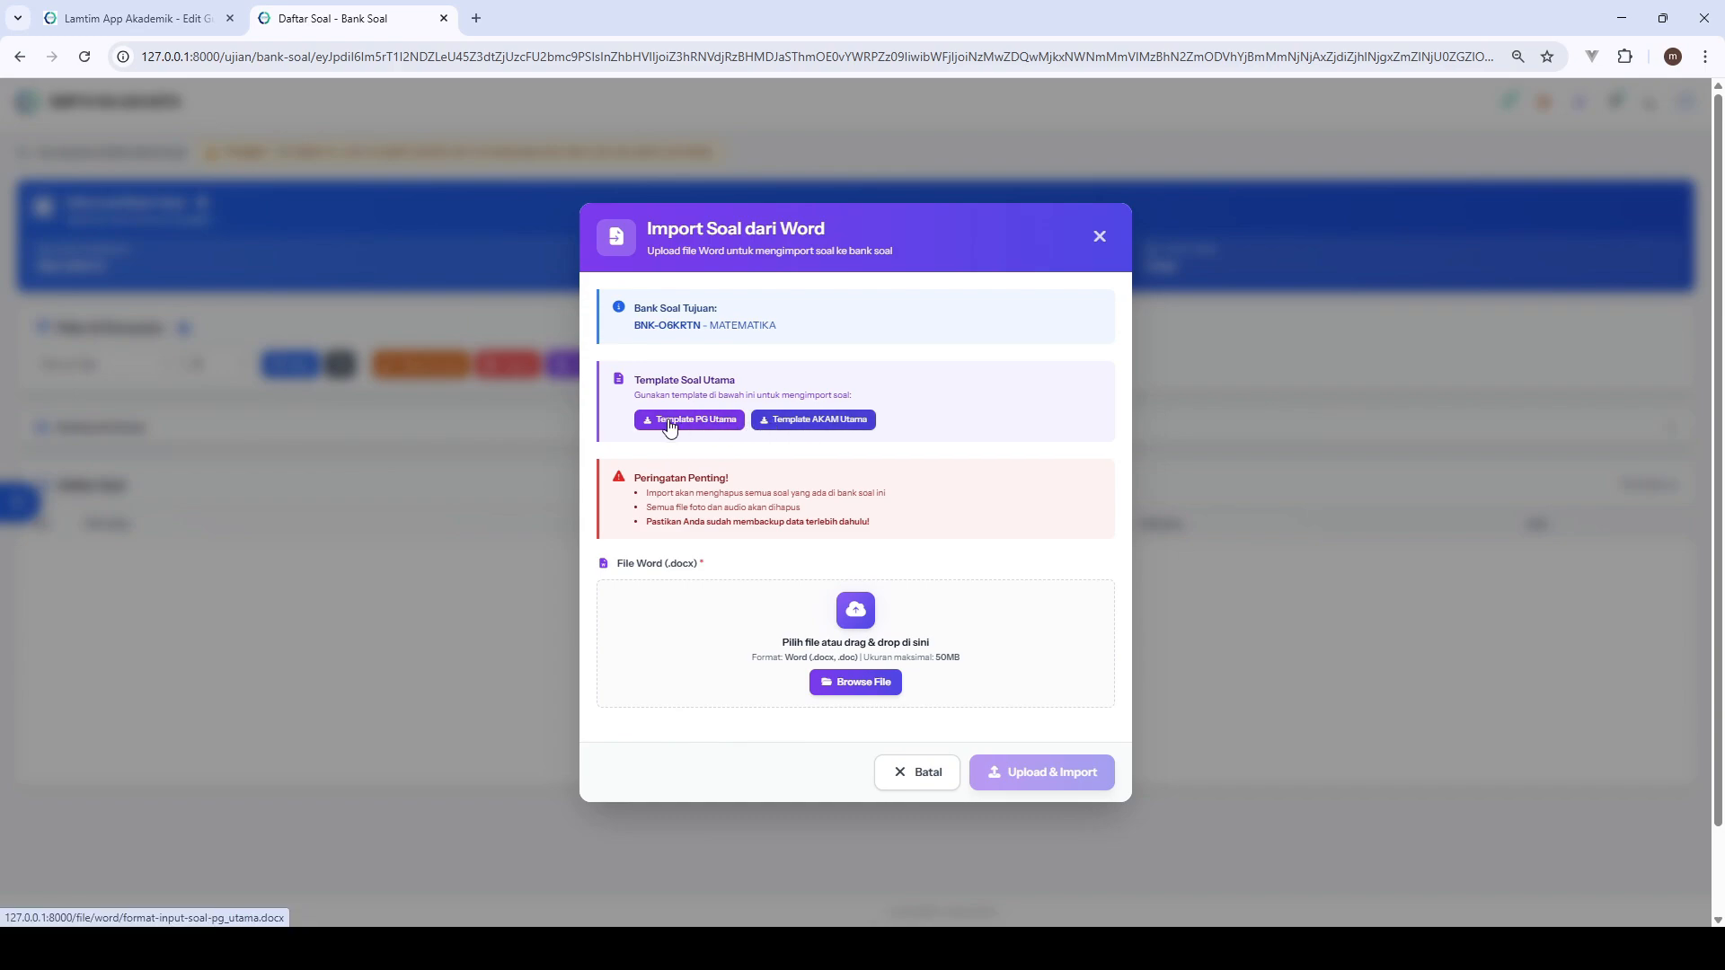
left_click(1098, 237)
left_click(597, 364)
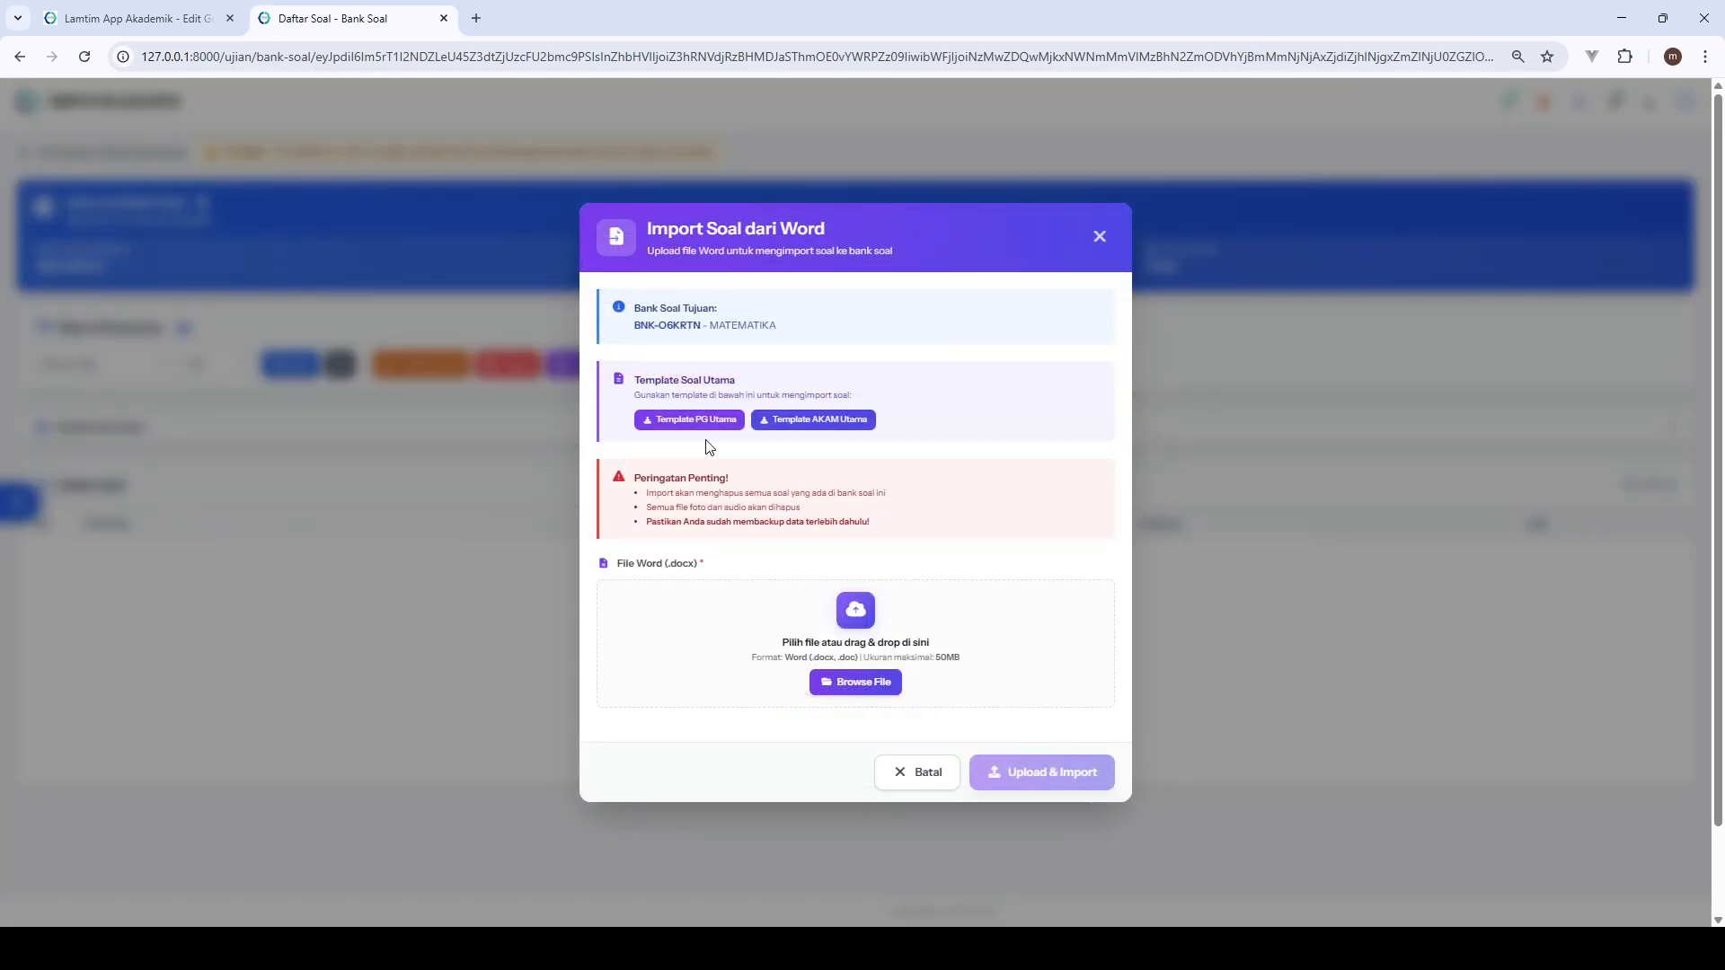
left_click(1099, 236)
- Review the templates and supported formats of the Import Word V2 and V3 dialogs
left_click(709, 364)
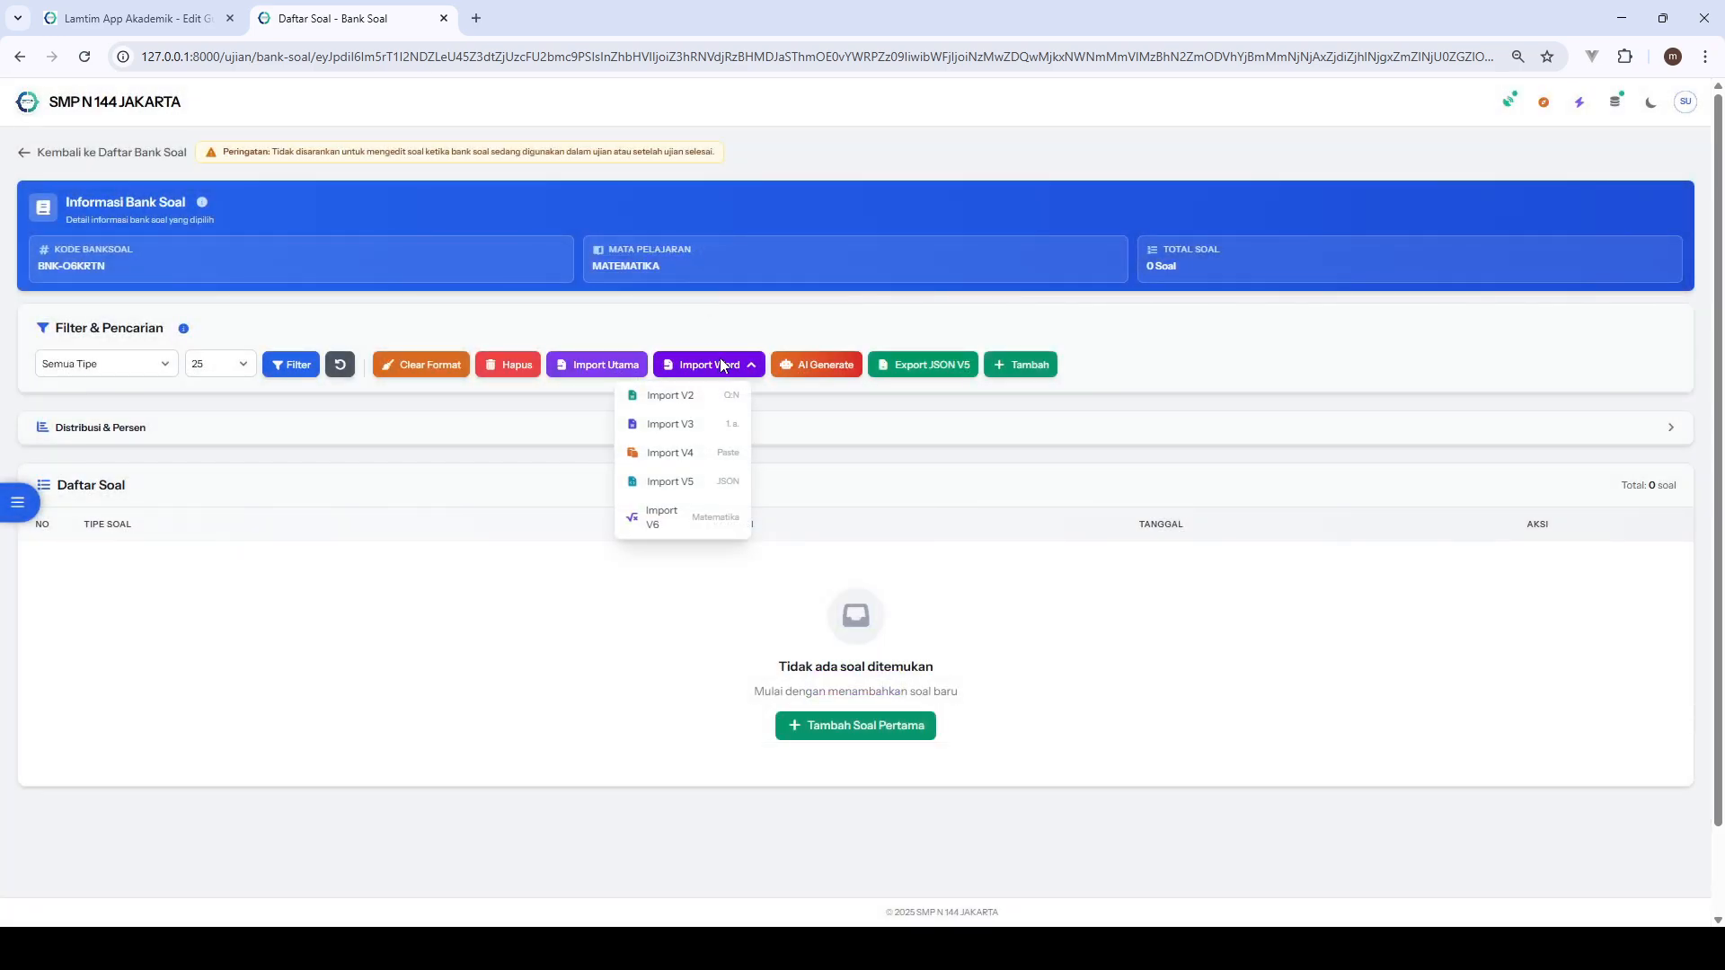
left_click(711, 398)
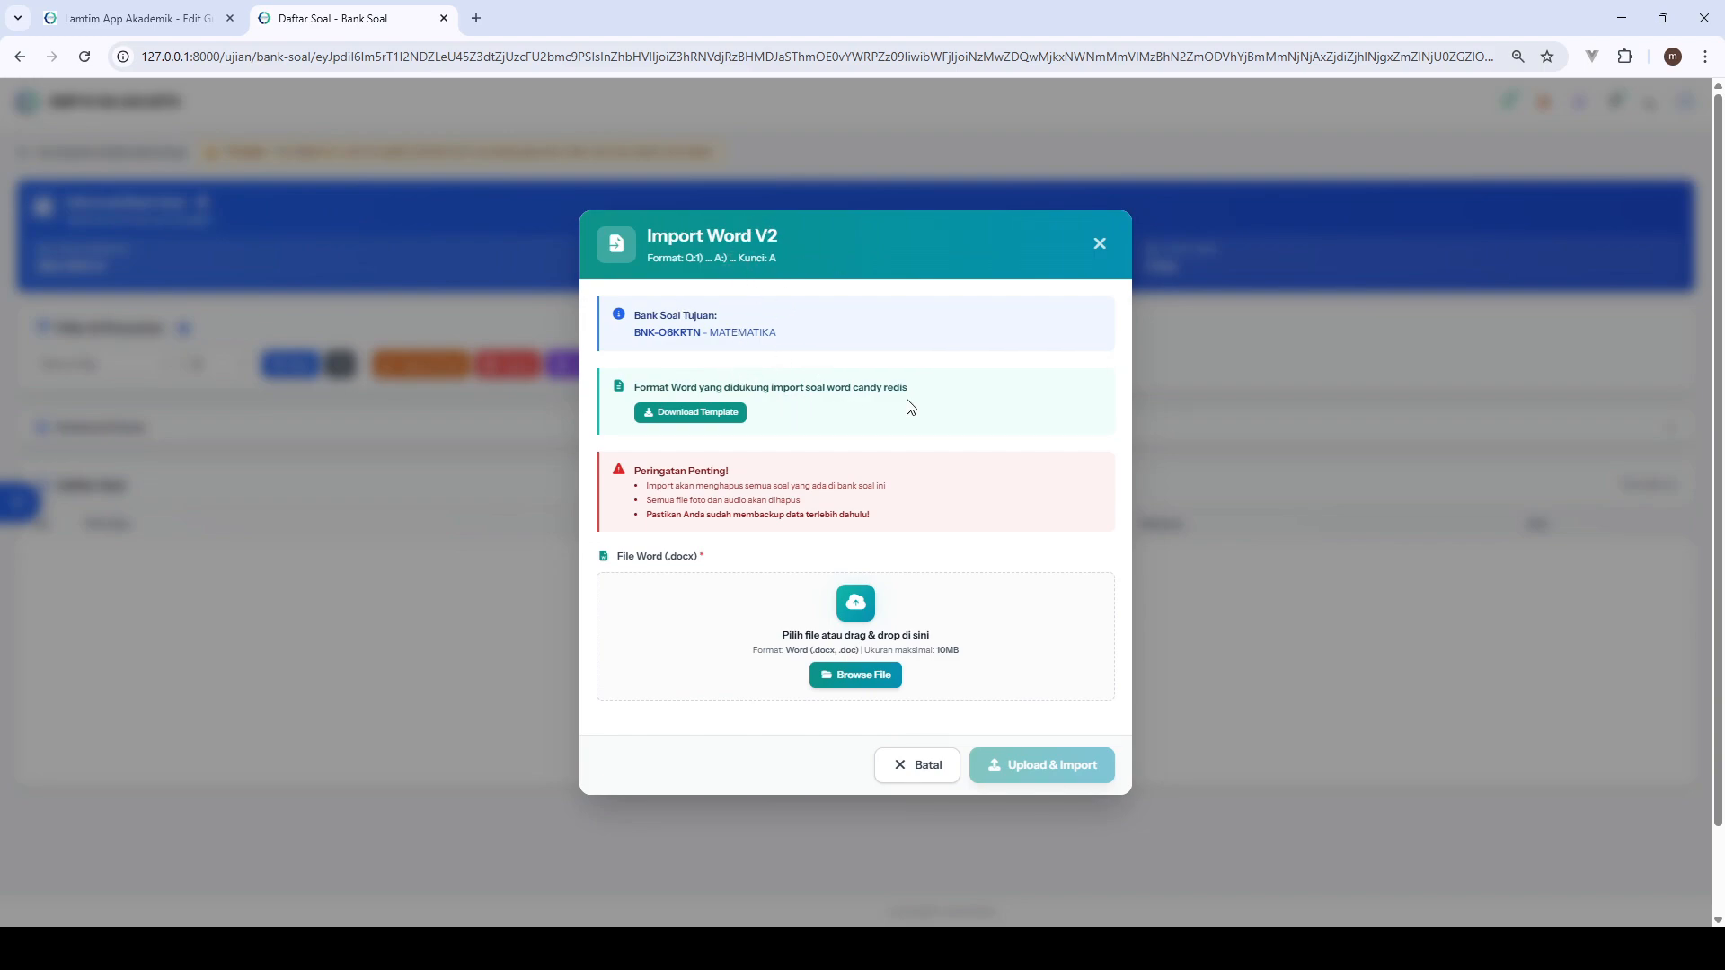
left_click(1102, 248)
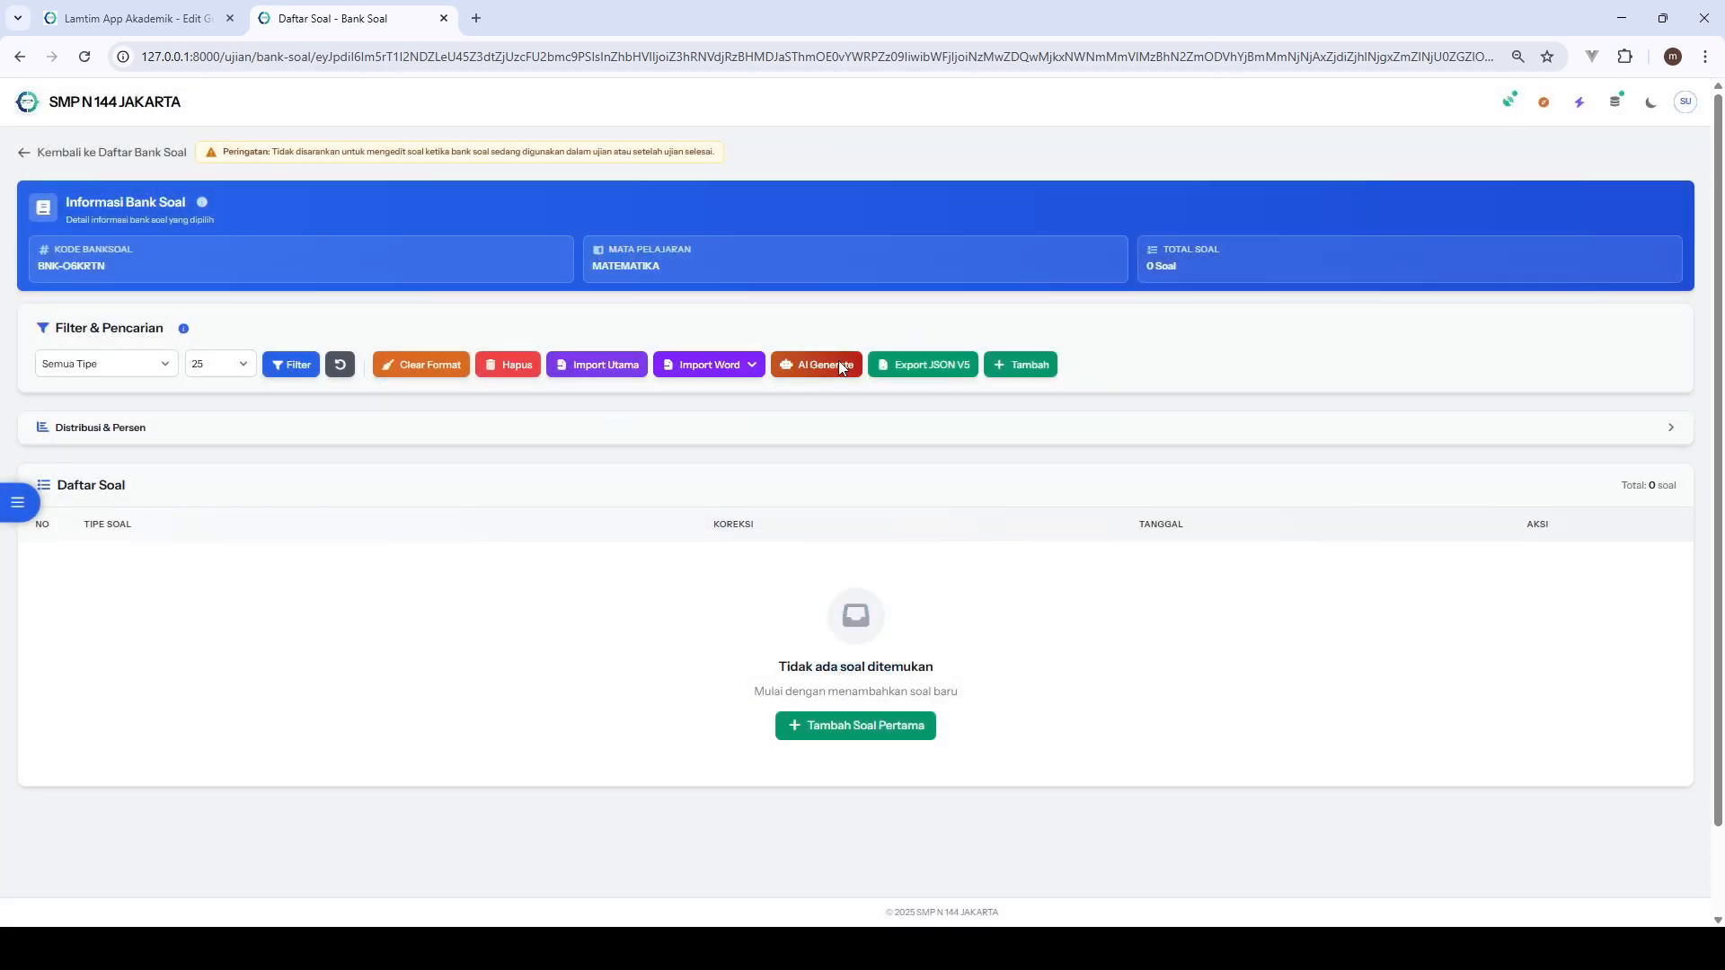
left_click(742, 369)
left_click(724, 425)
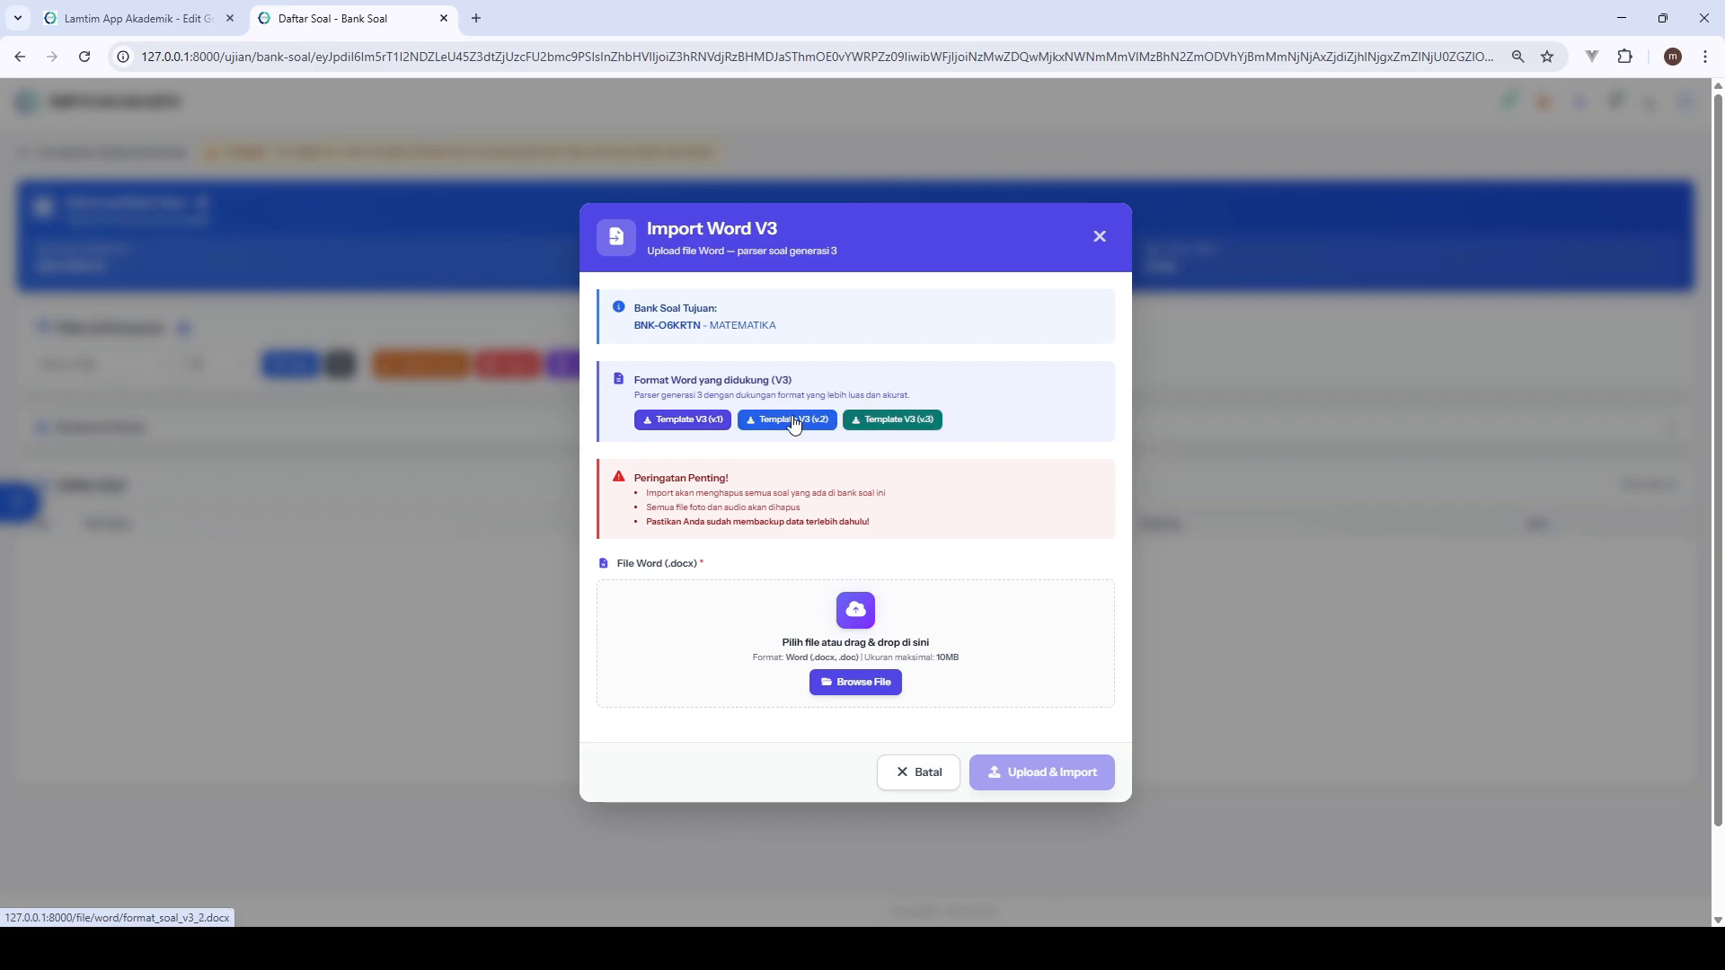
left_click(1100, 236)
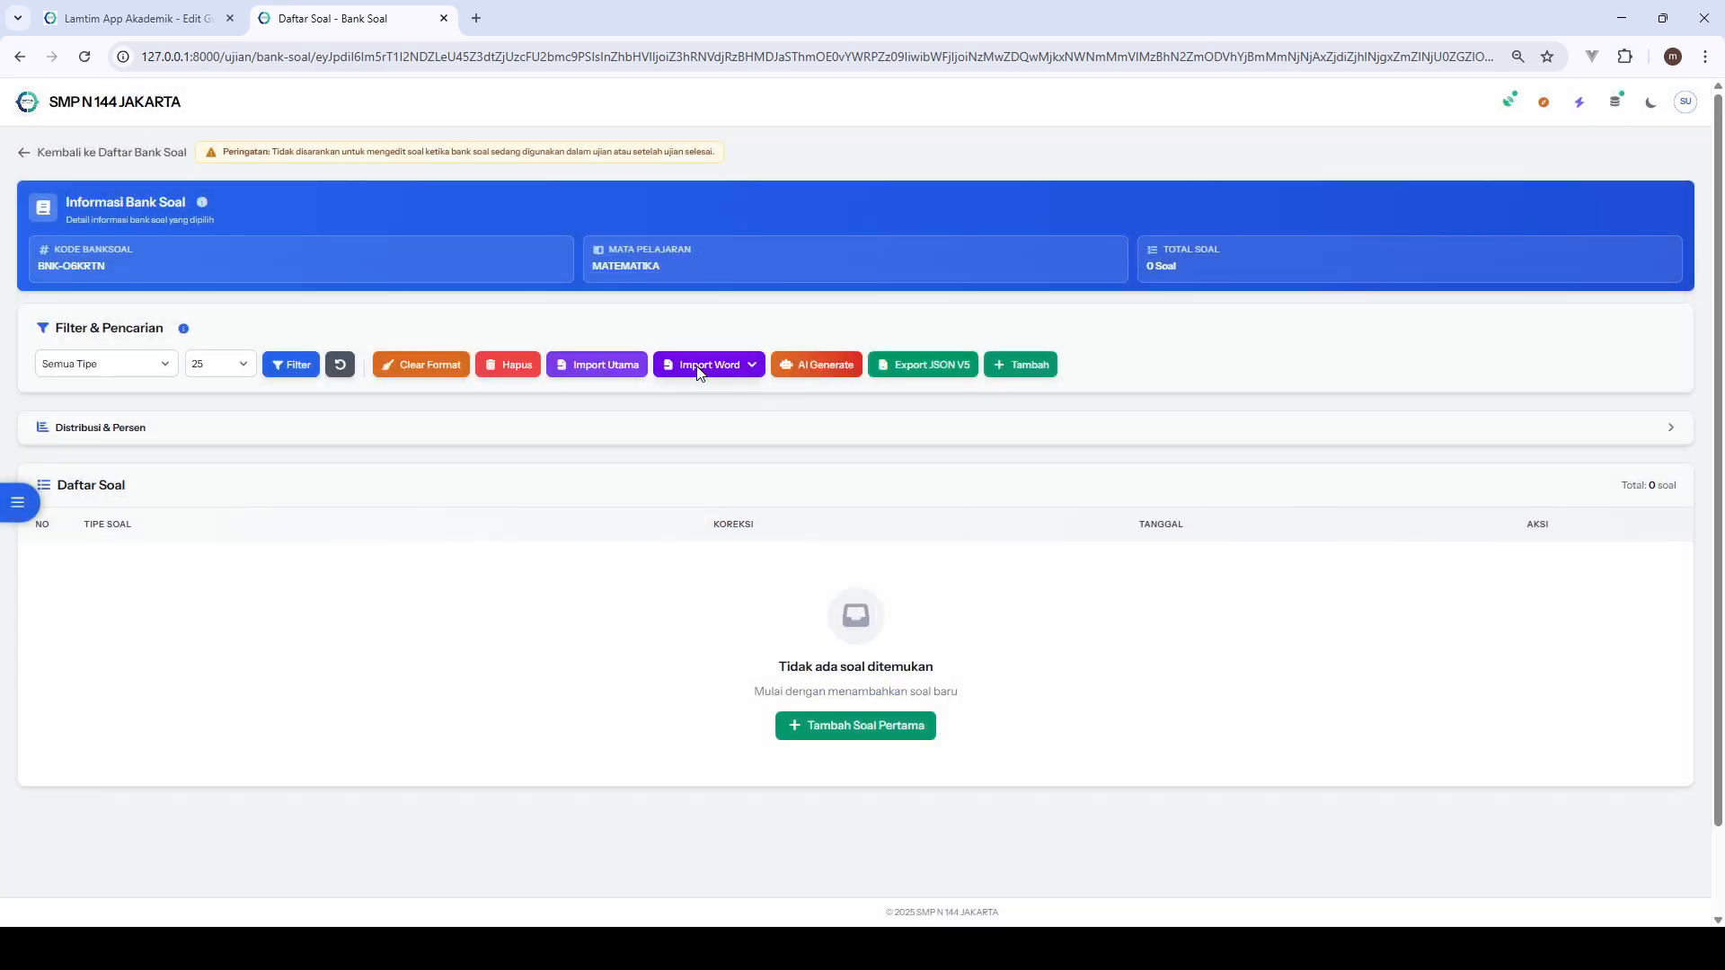
- Open the Import V4 paste dialog and copy questions 5 and 6 from SOAL US SENI BUDAYA FIX.docx in Word
left_click(709, 364)
left_click(706, 454)
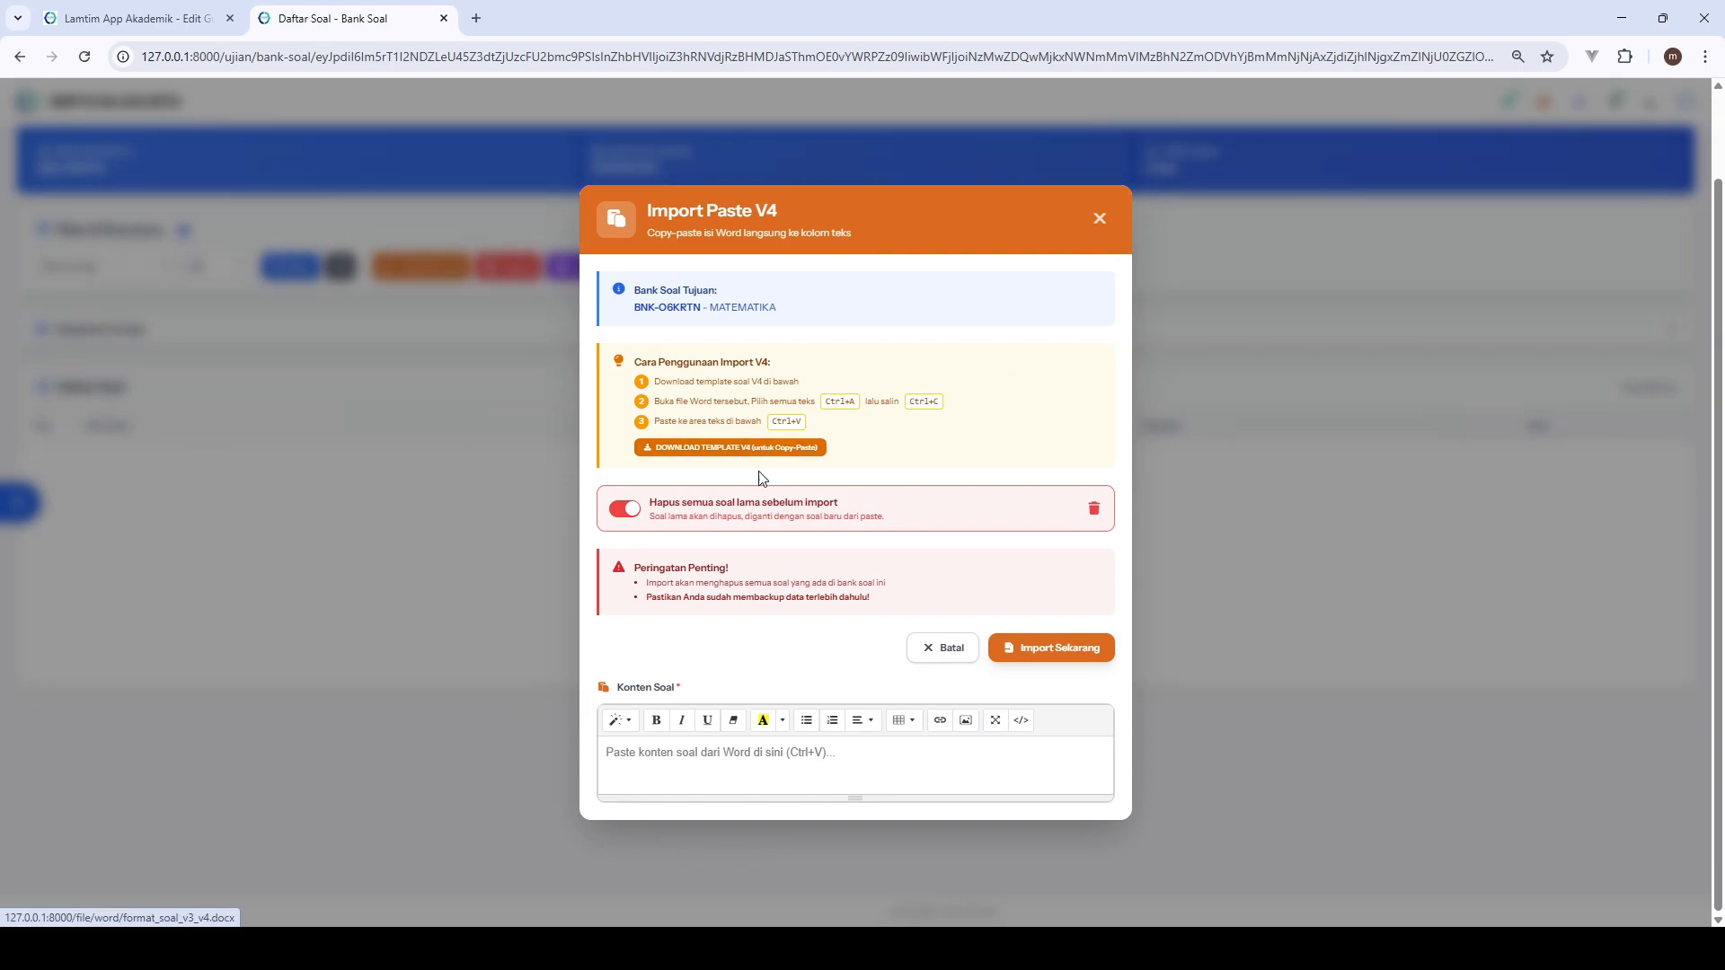
left_click(1092, 946)
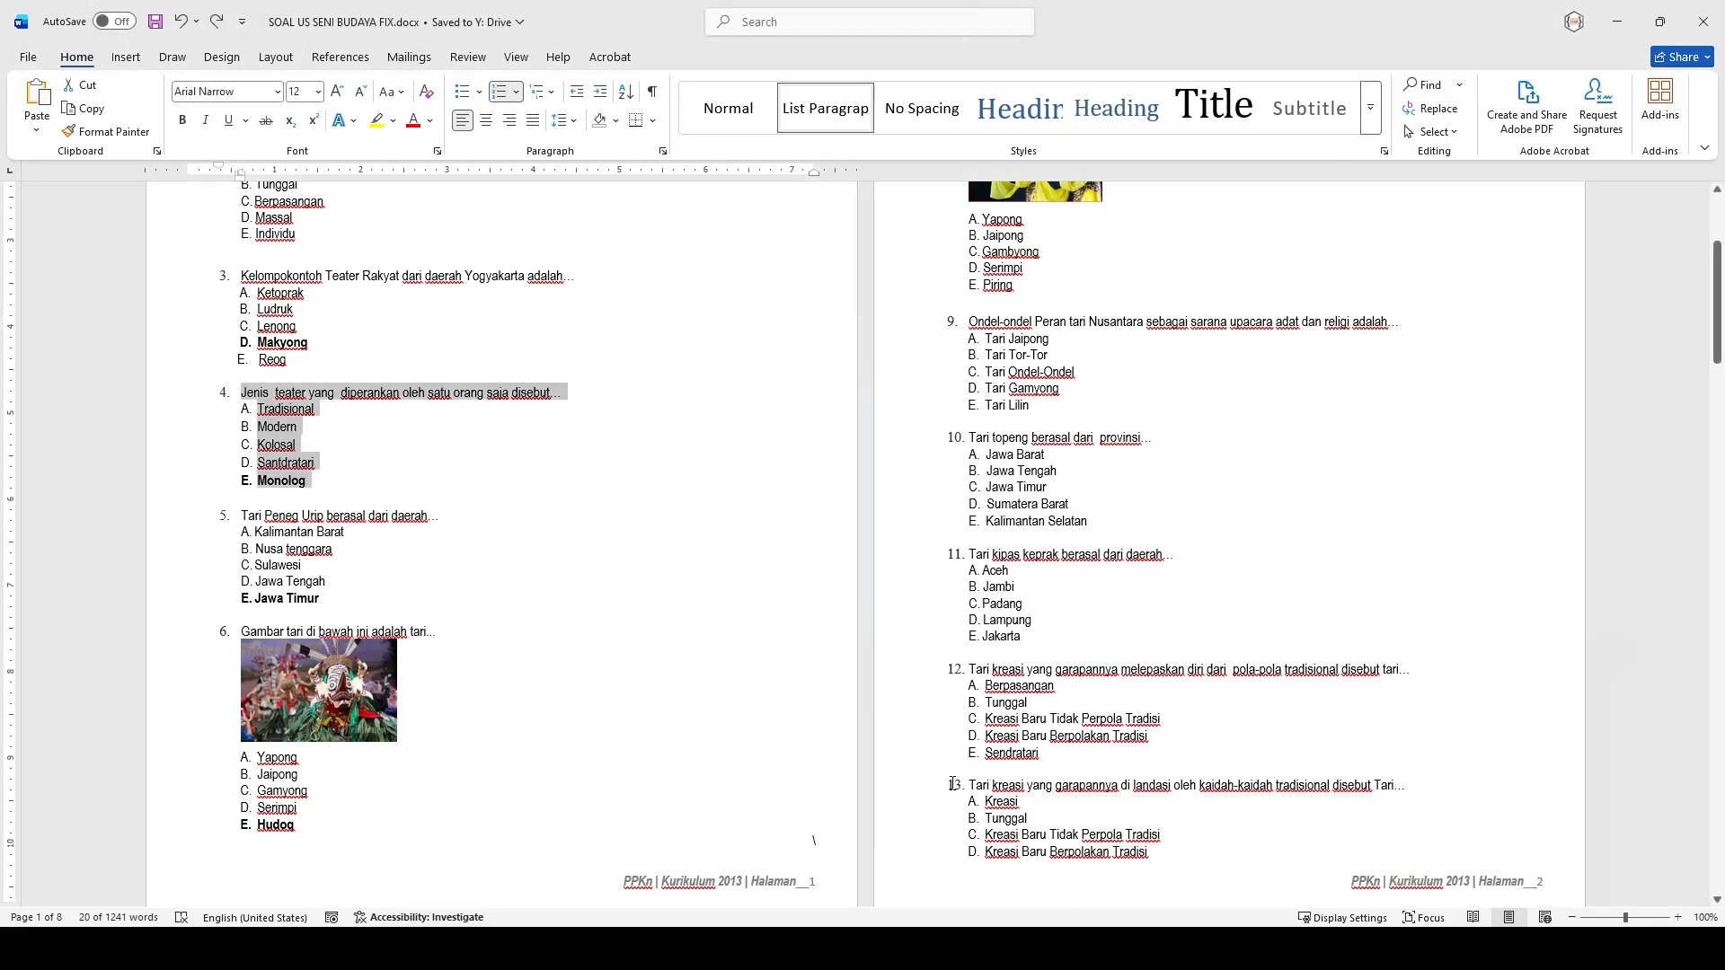
left_click(354, 748)
left_click_drag(300, 825, 236, 516)
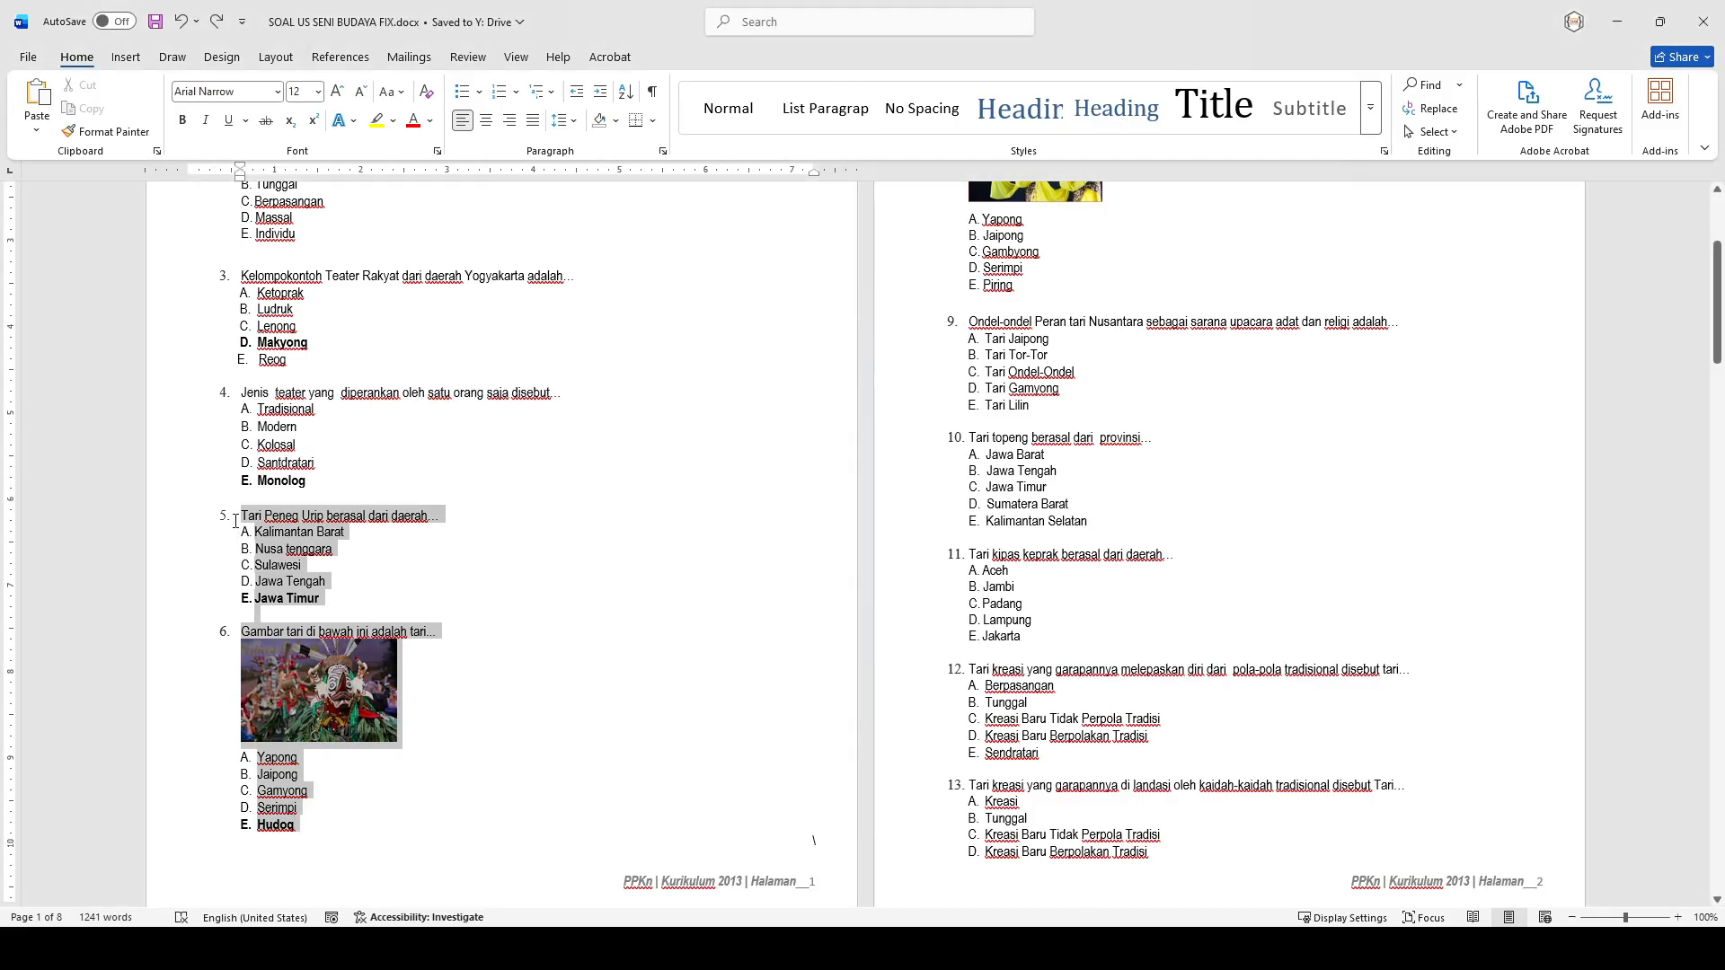
left_click(1618, 22)
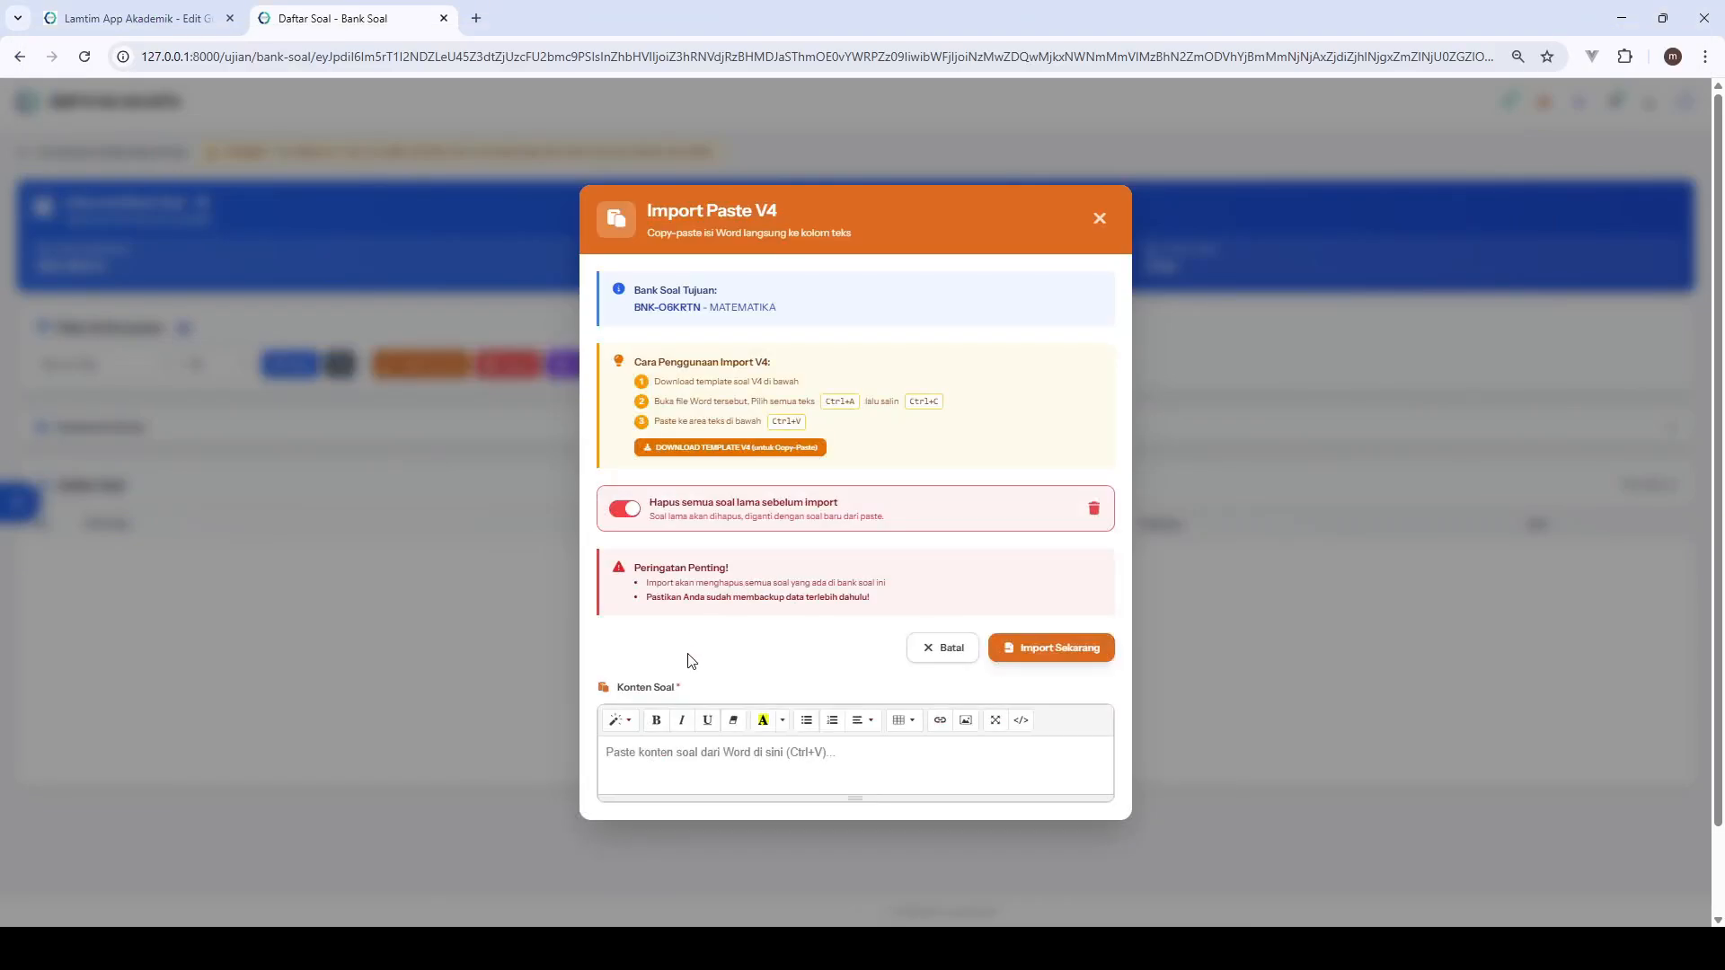
- Paste the two copied questions into the Konten Soal editor, check them, and import them into the MATEMATIKA bank
left_click(683, 752)
key("ctrl+v")
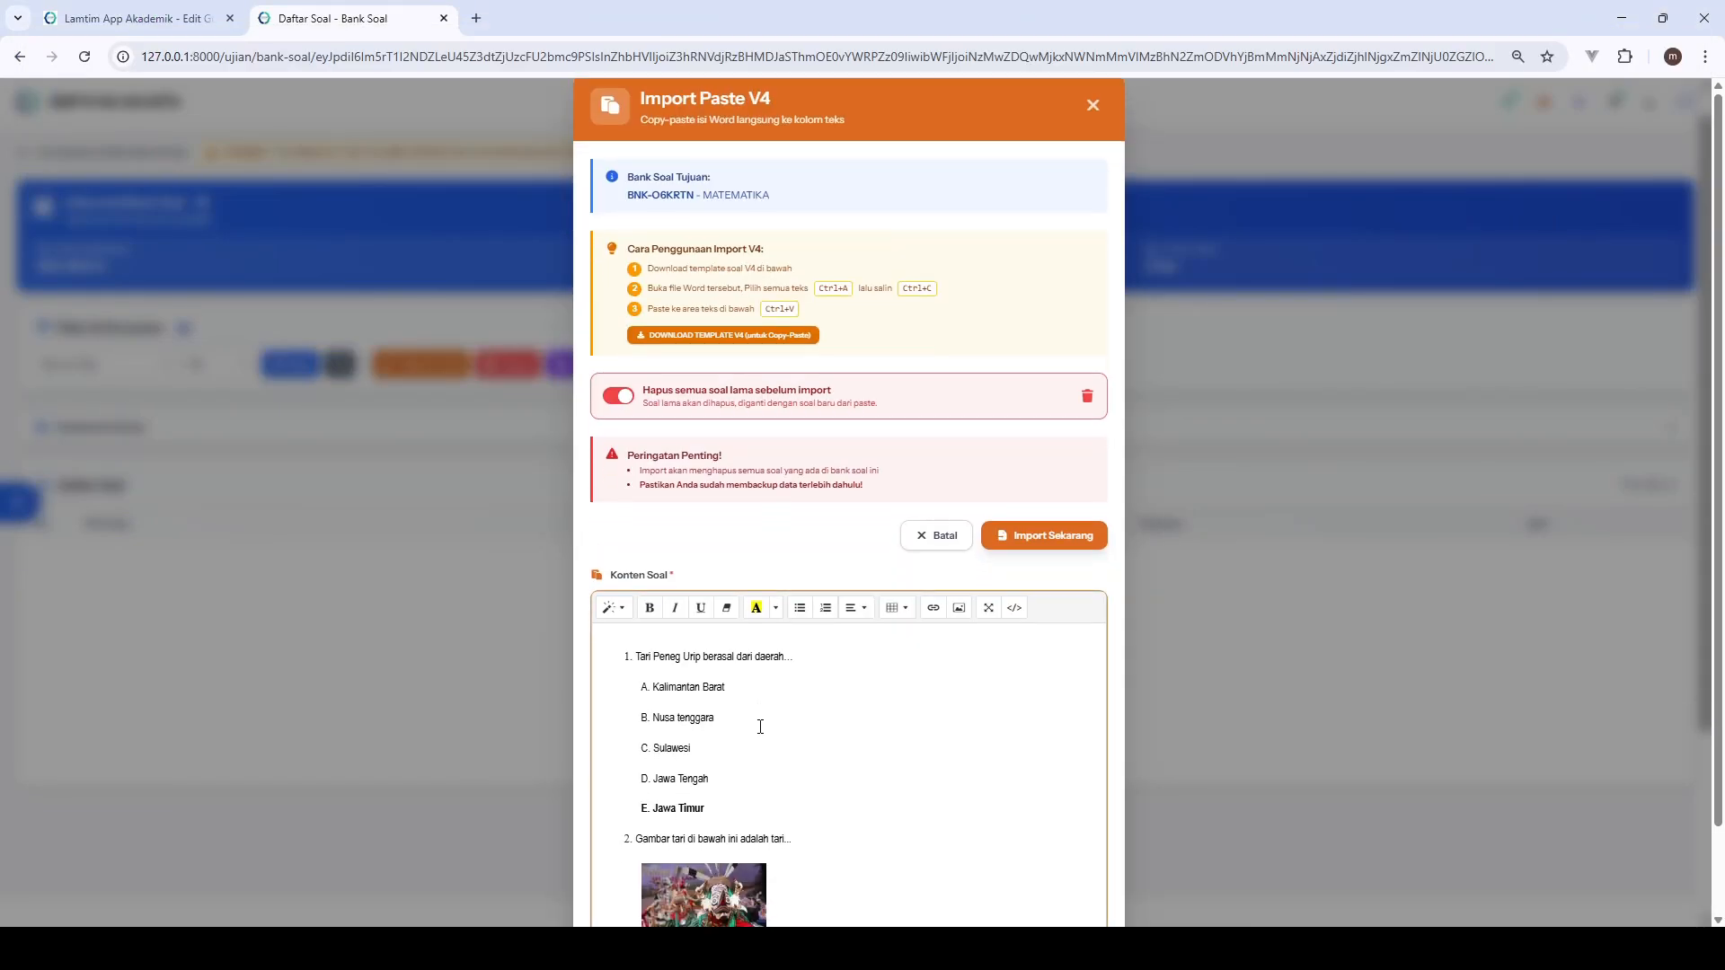
scroll(761, 727, "down", 3)
scroll(764, 719, "up", 3)
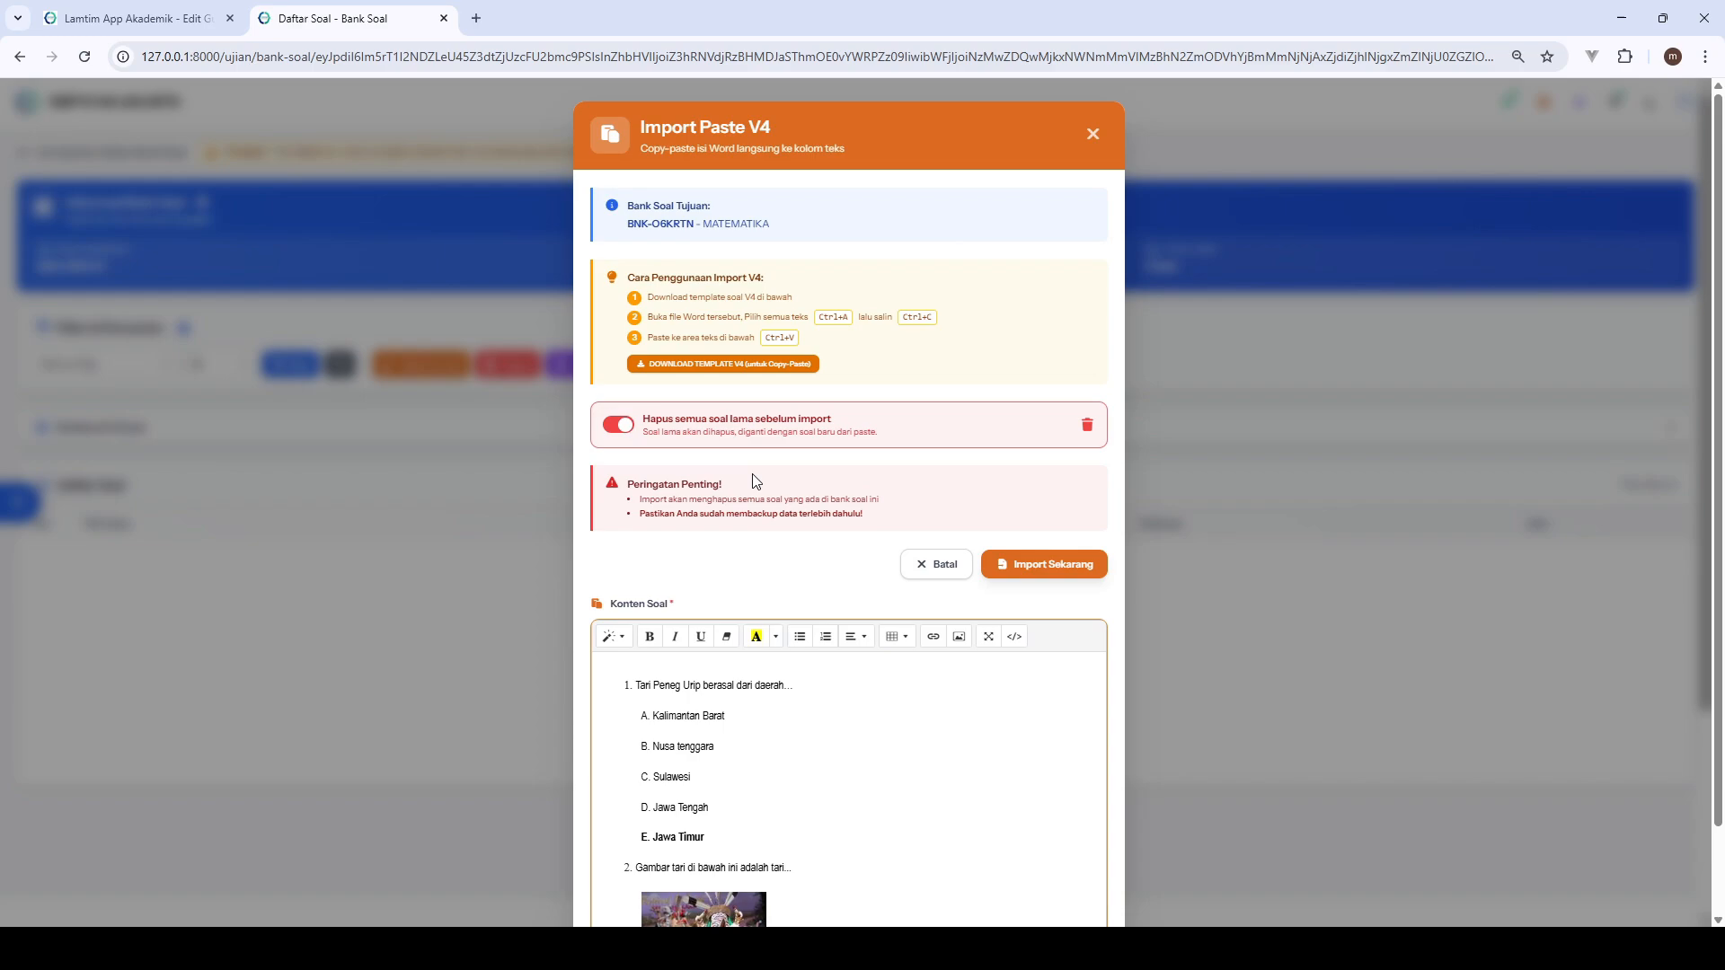
left_click(1033, 563)
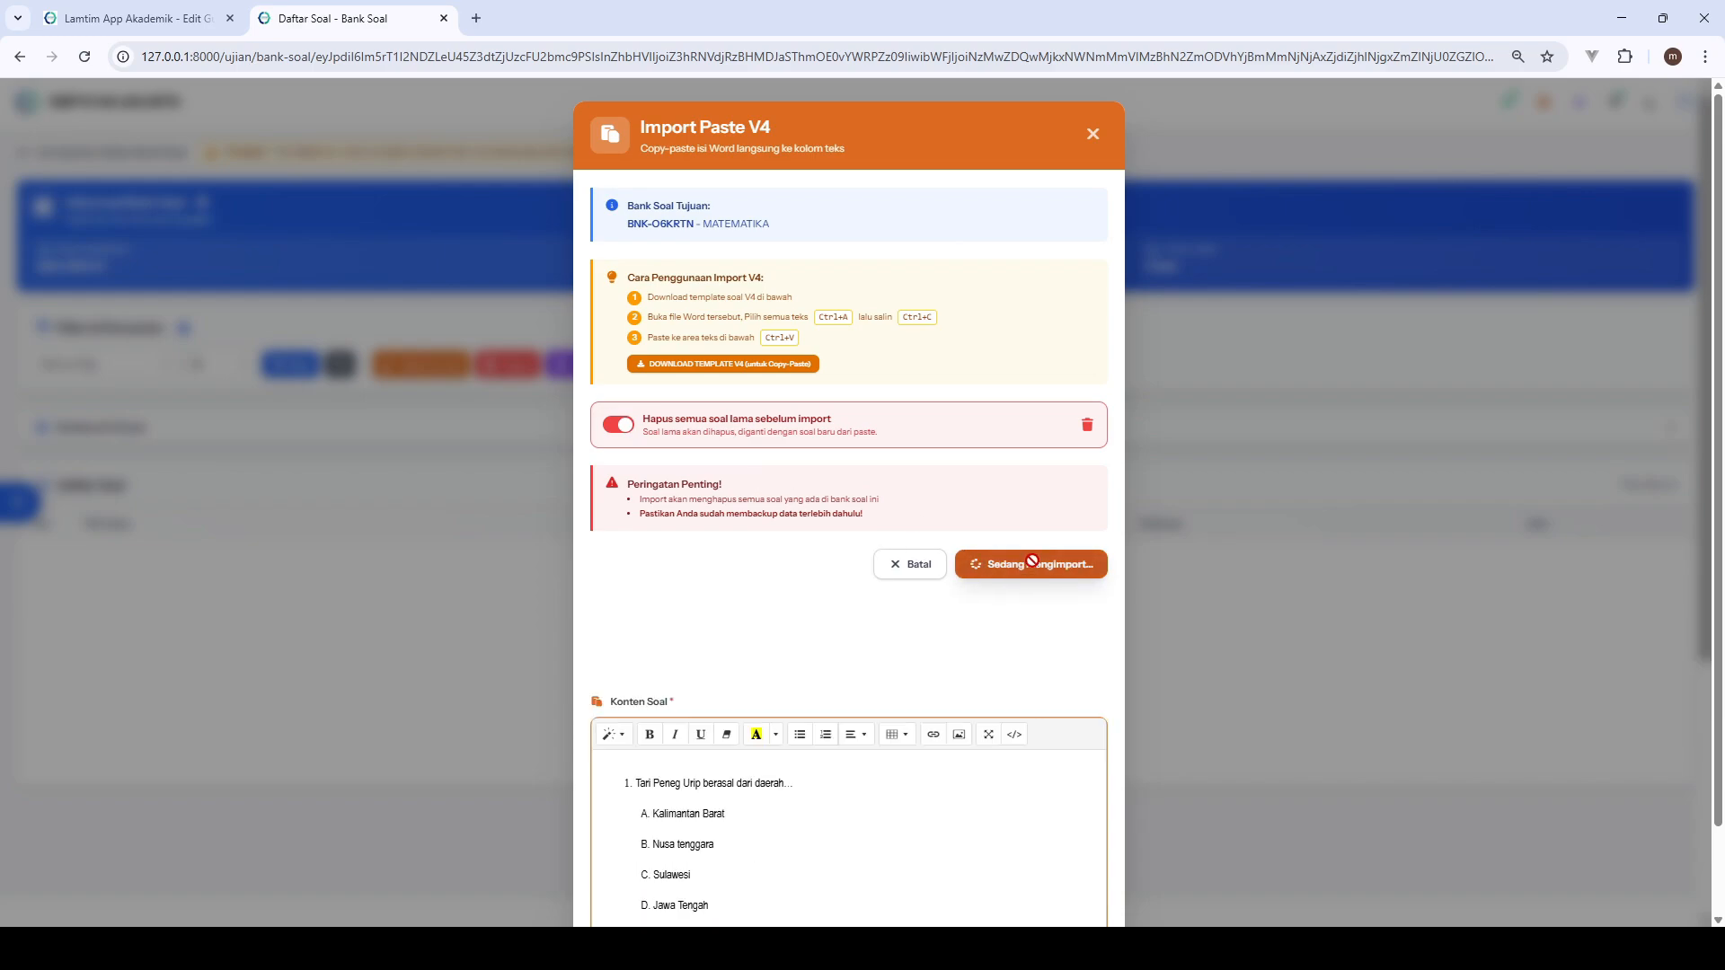
- Close the paste import dialog, preview both imported MATEMATIKA questions, and return to the bank's question list
left_click(943, 564)
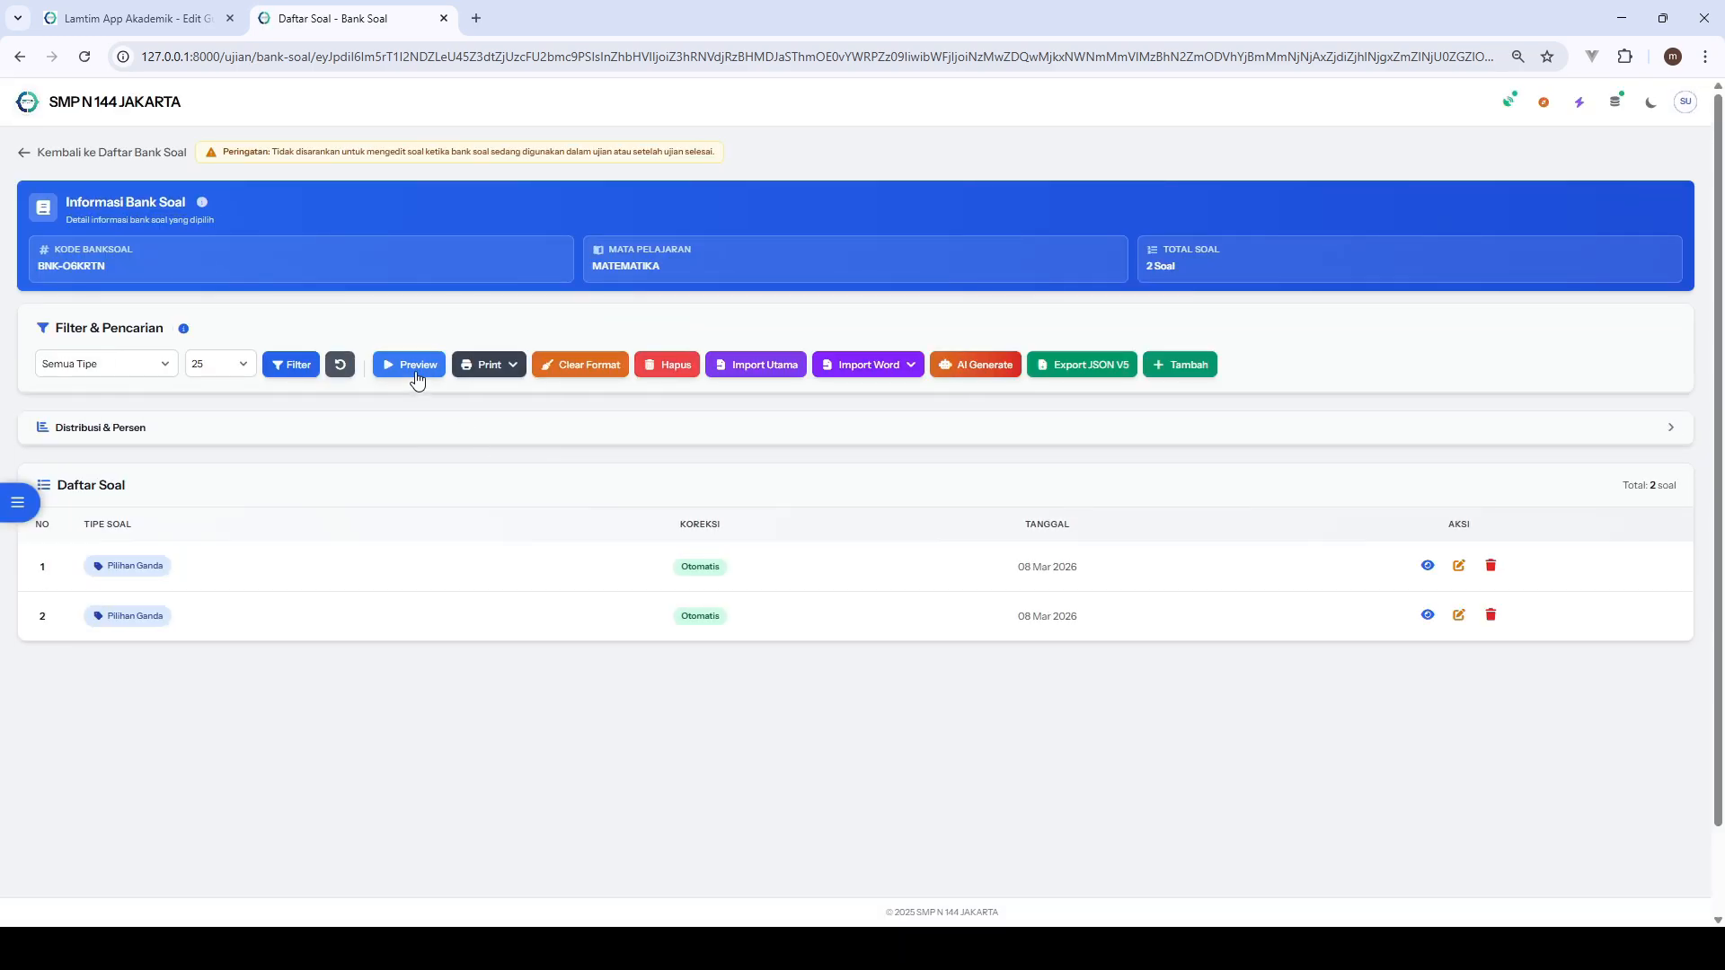
left_click(416, 373)
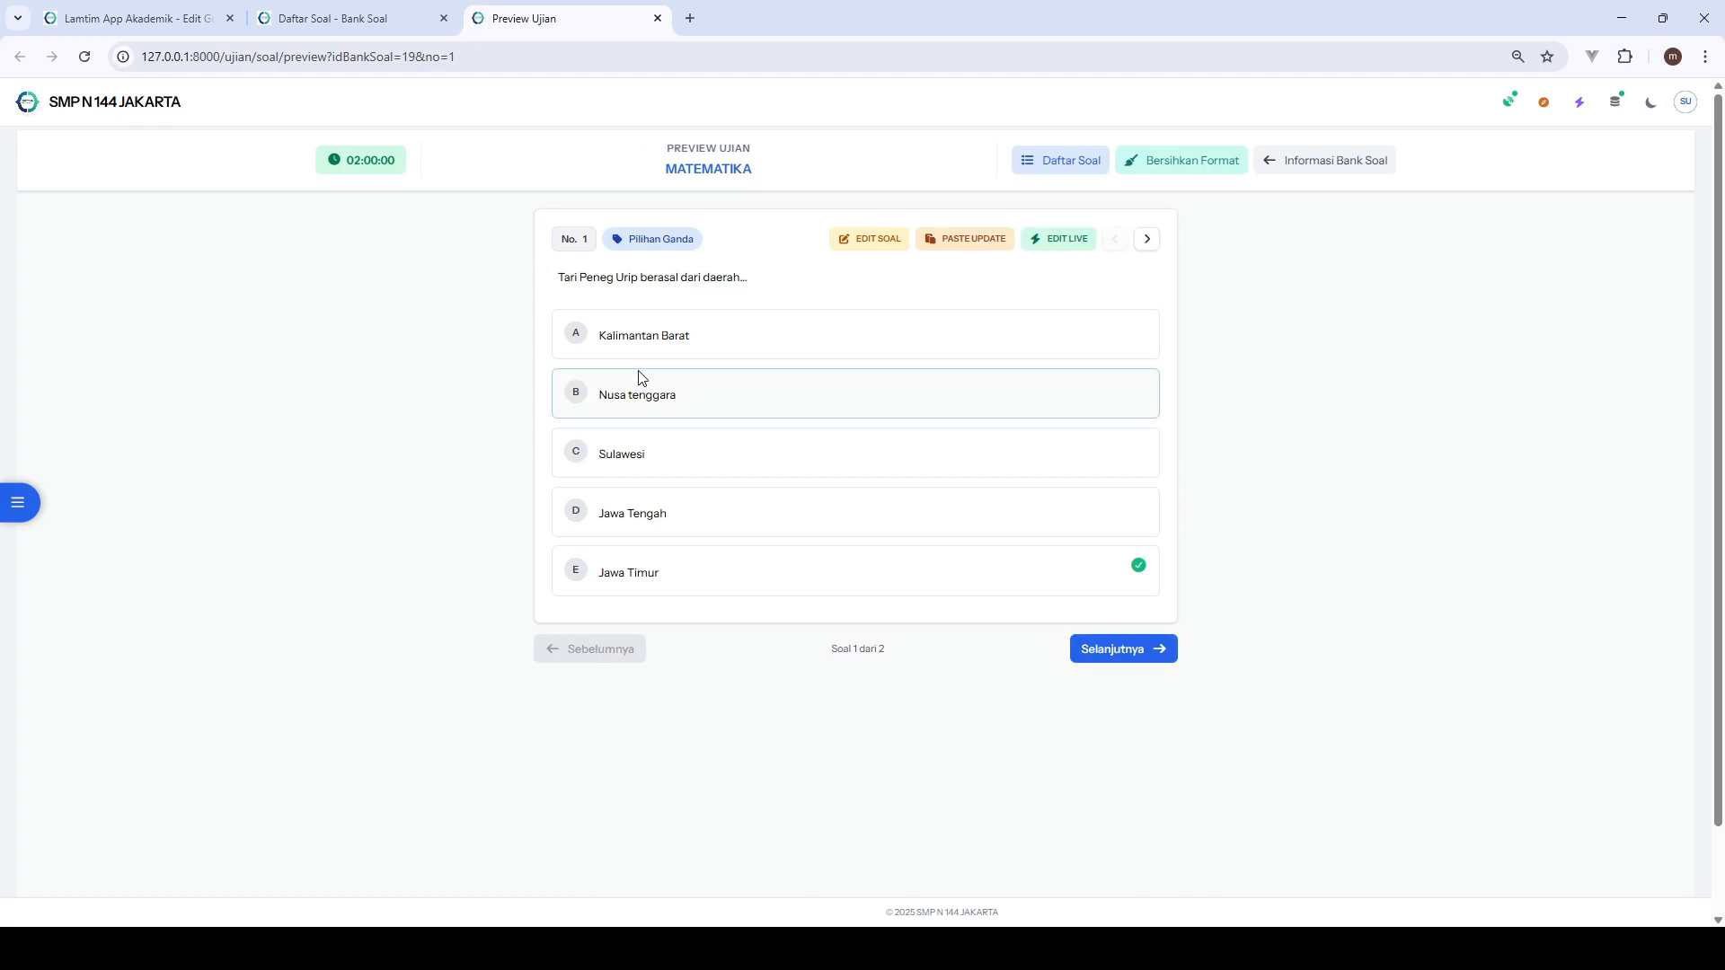
left_click(1148, 239)
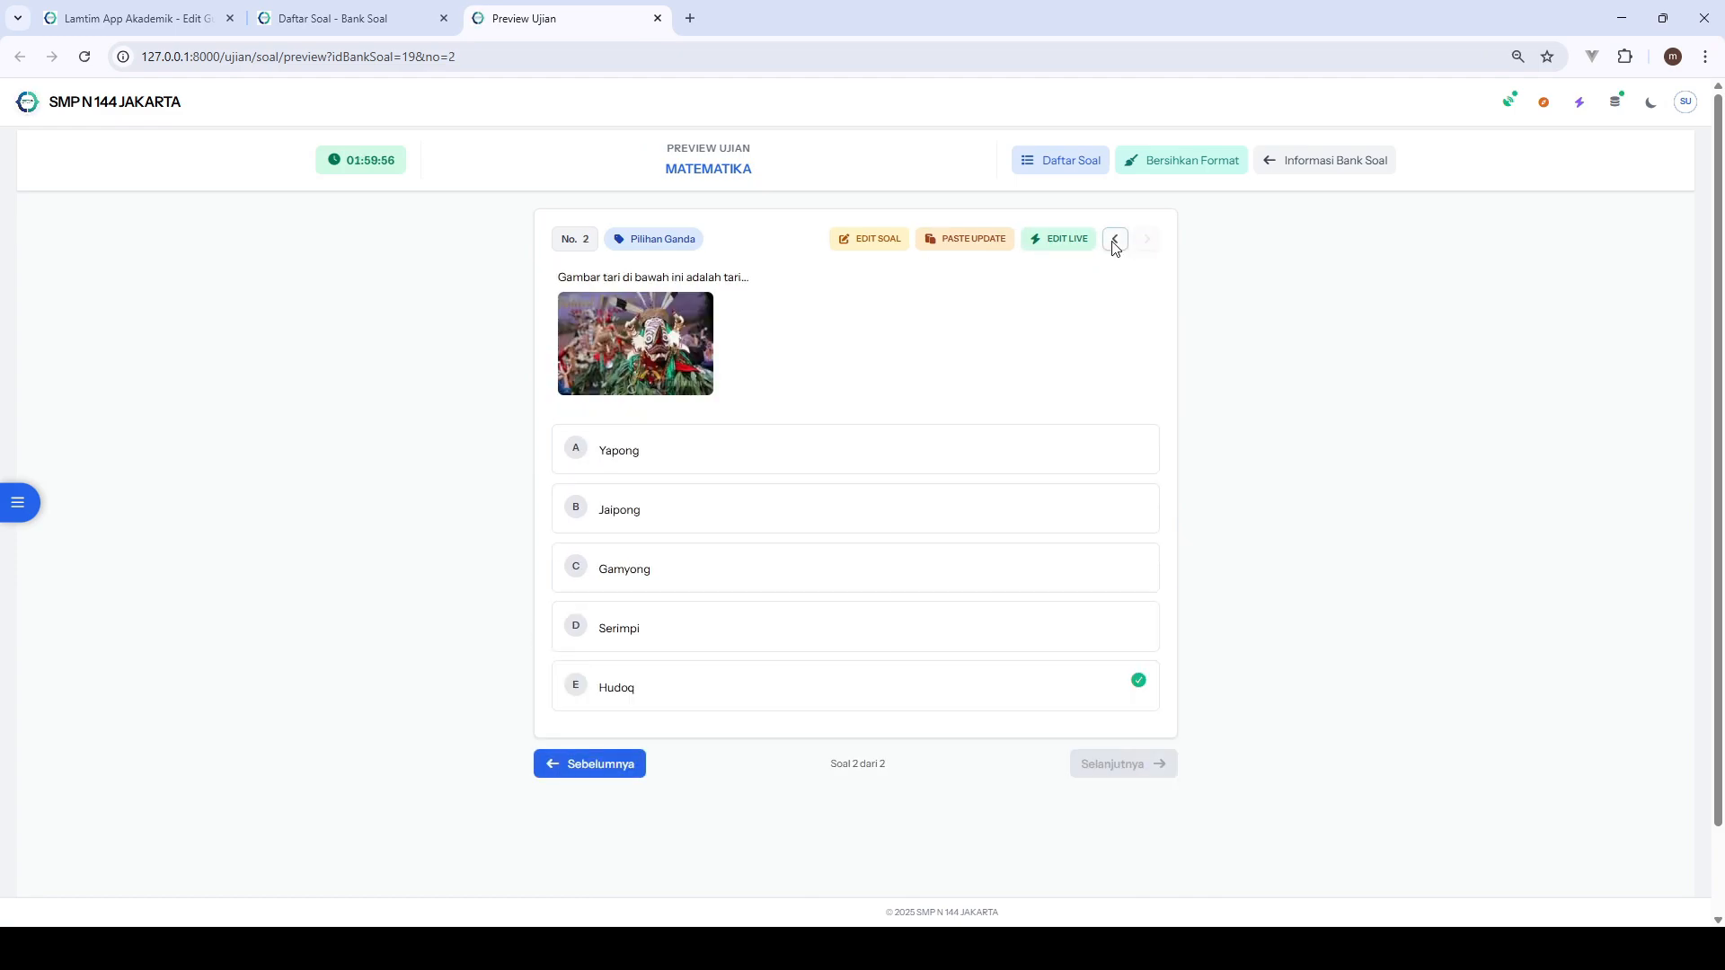
left_click(1115, 240)
left_click(1294, 165)
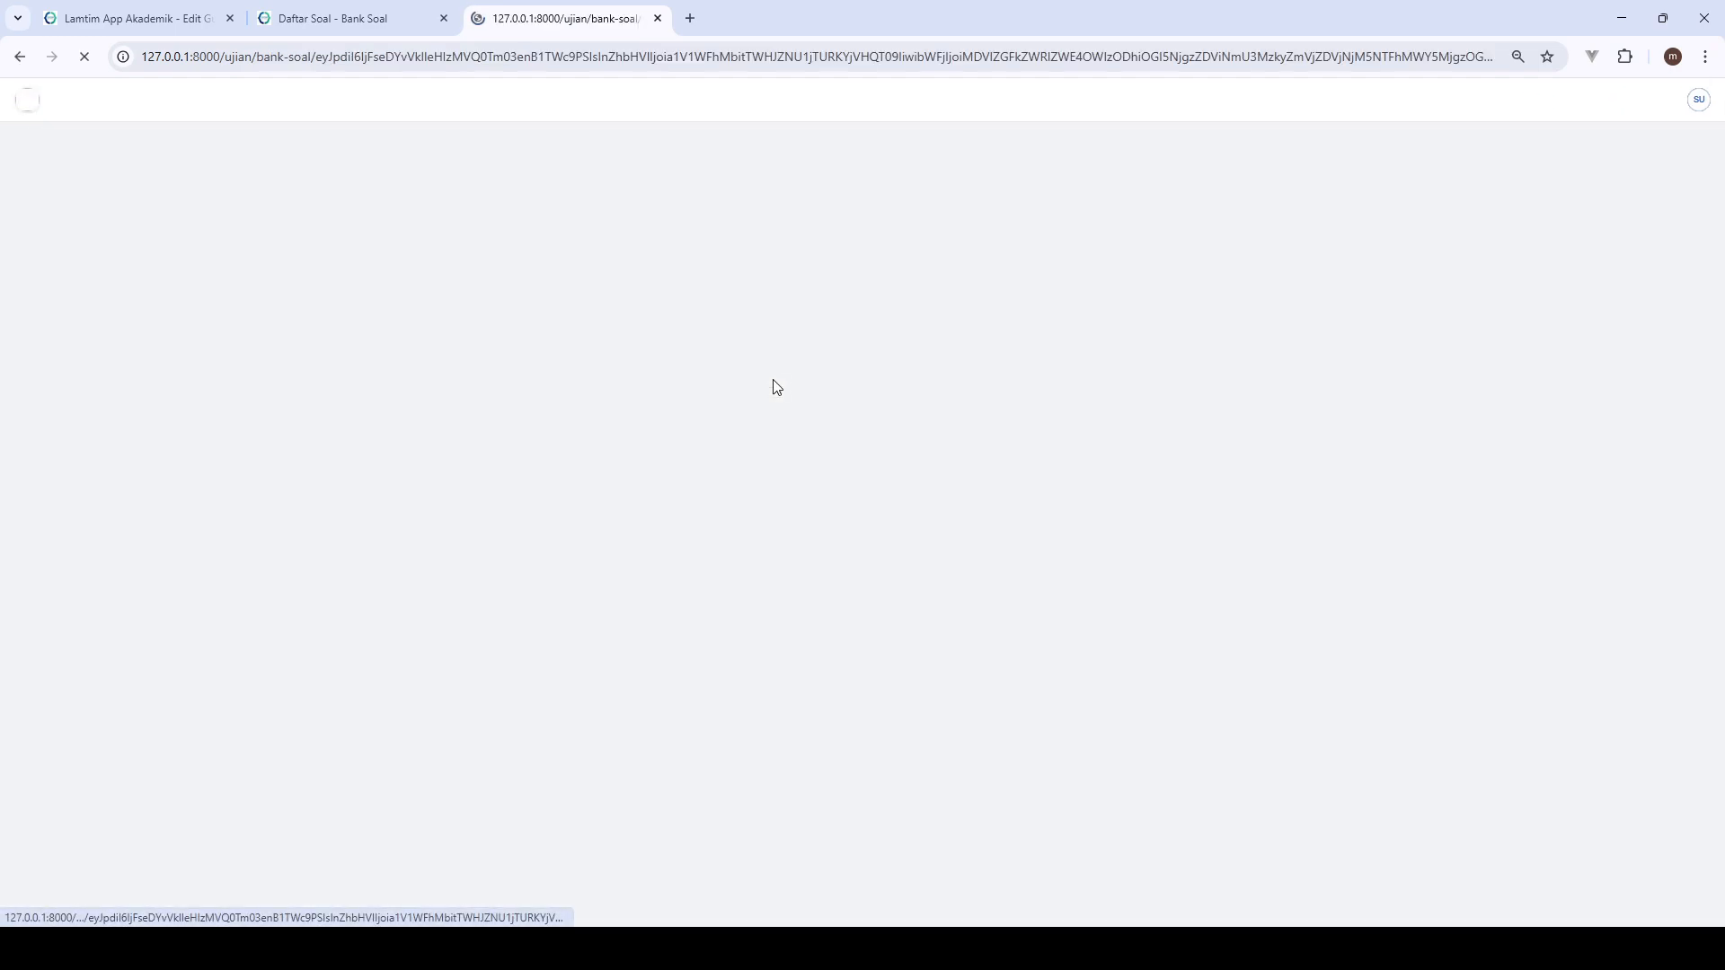
- Review the Import V5 JSON dialog's format notes and its AI prompt template, and close the dialog
left_click(876, 366)
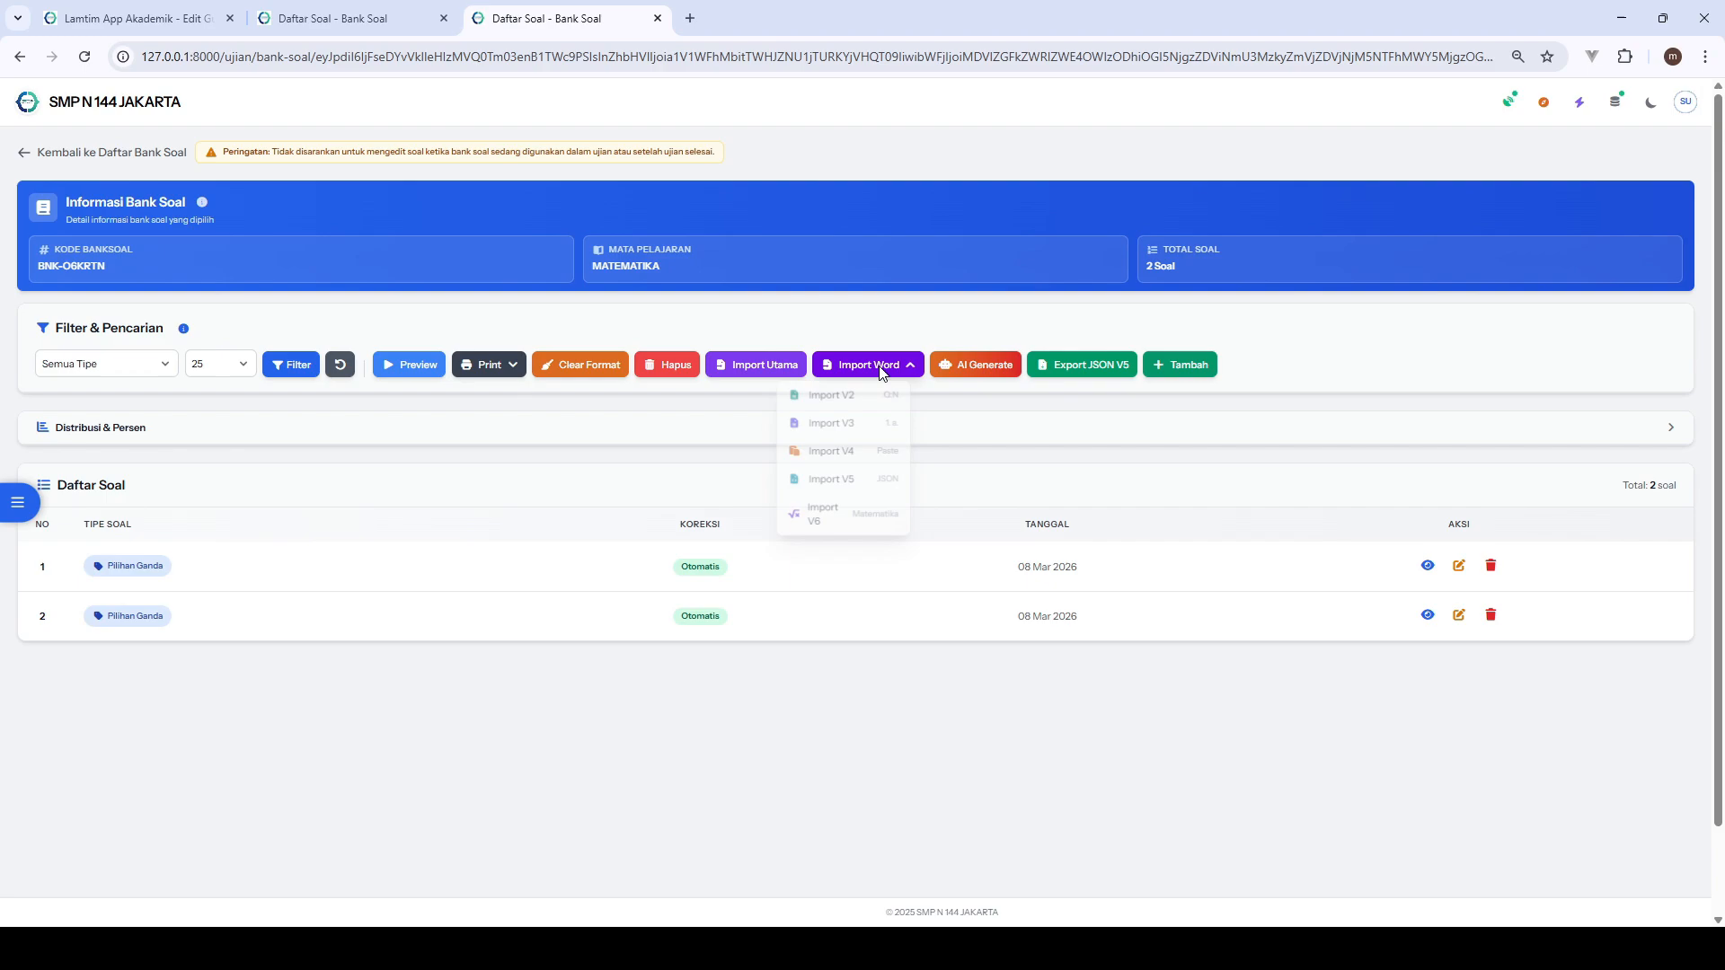
left_click(867, 490)
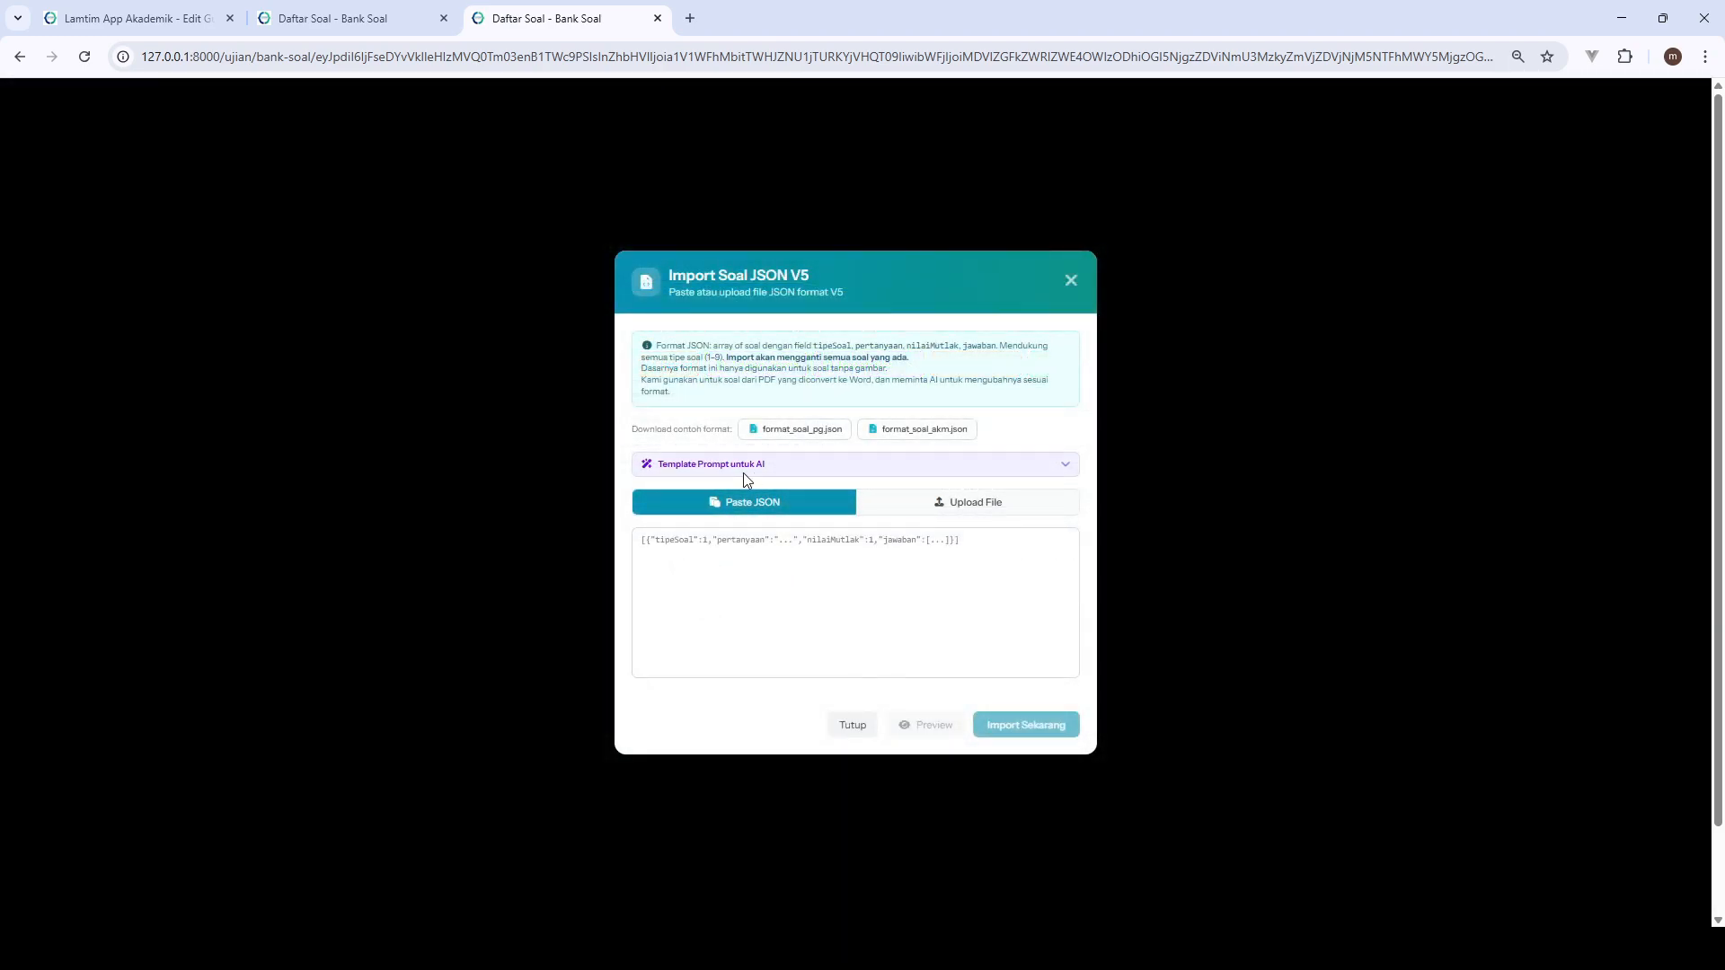
left_click(954, 471)
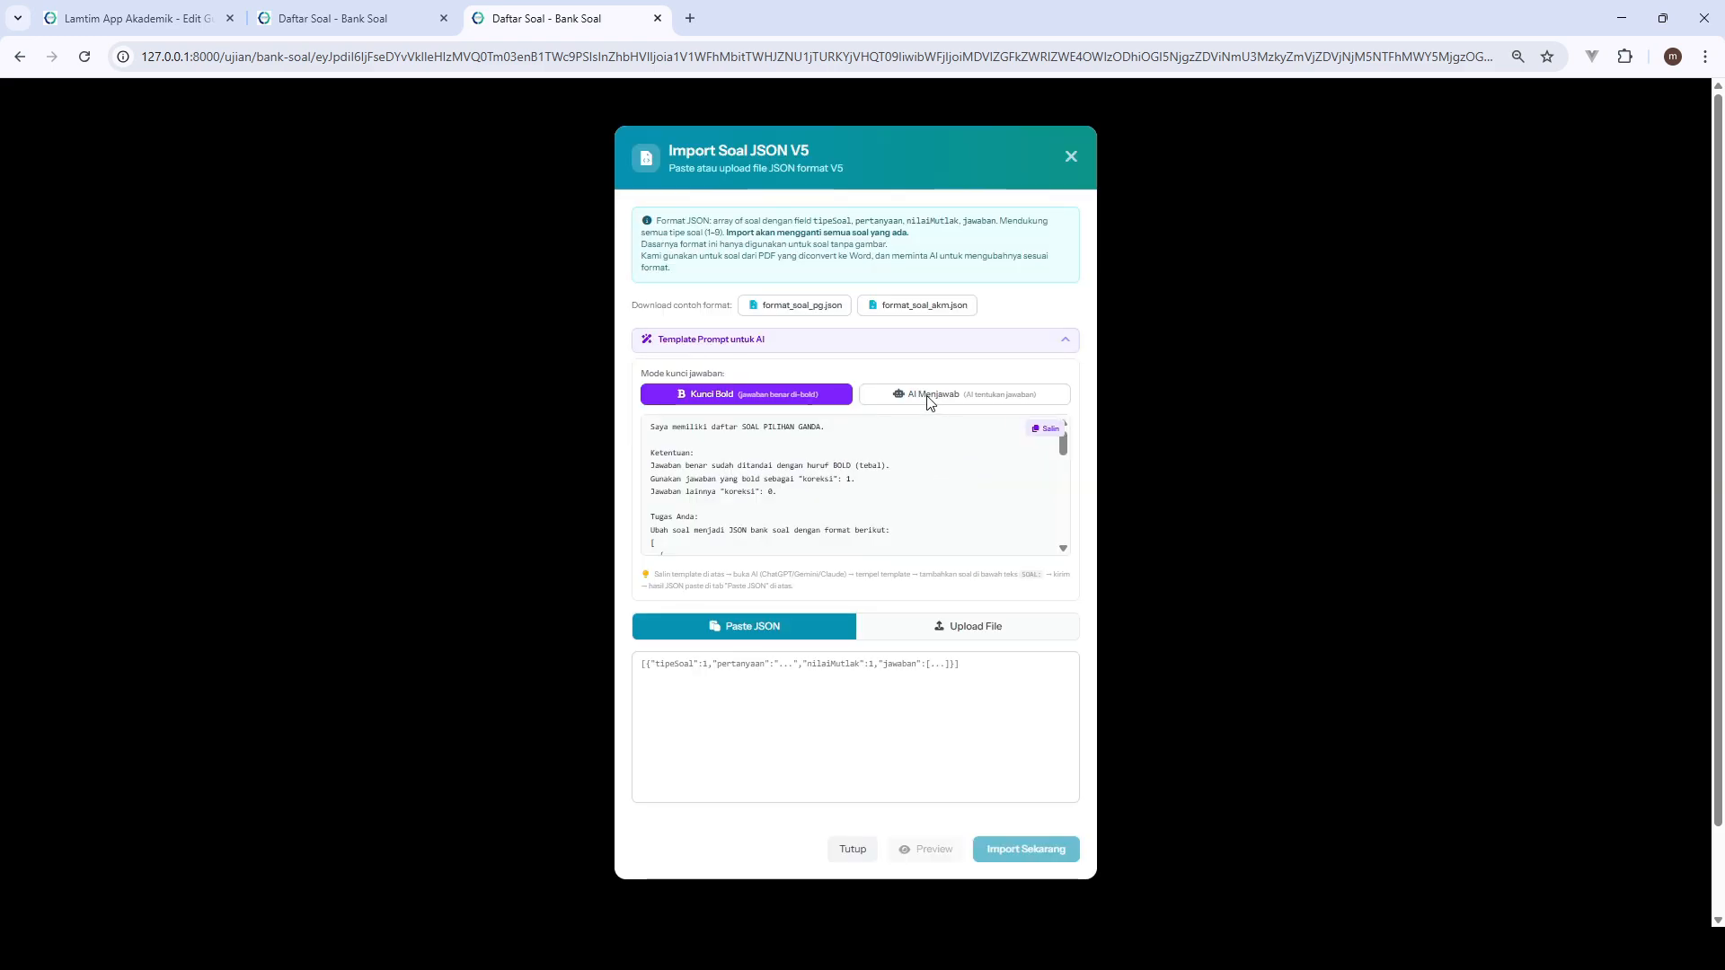
left_click(917, 341)
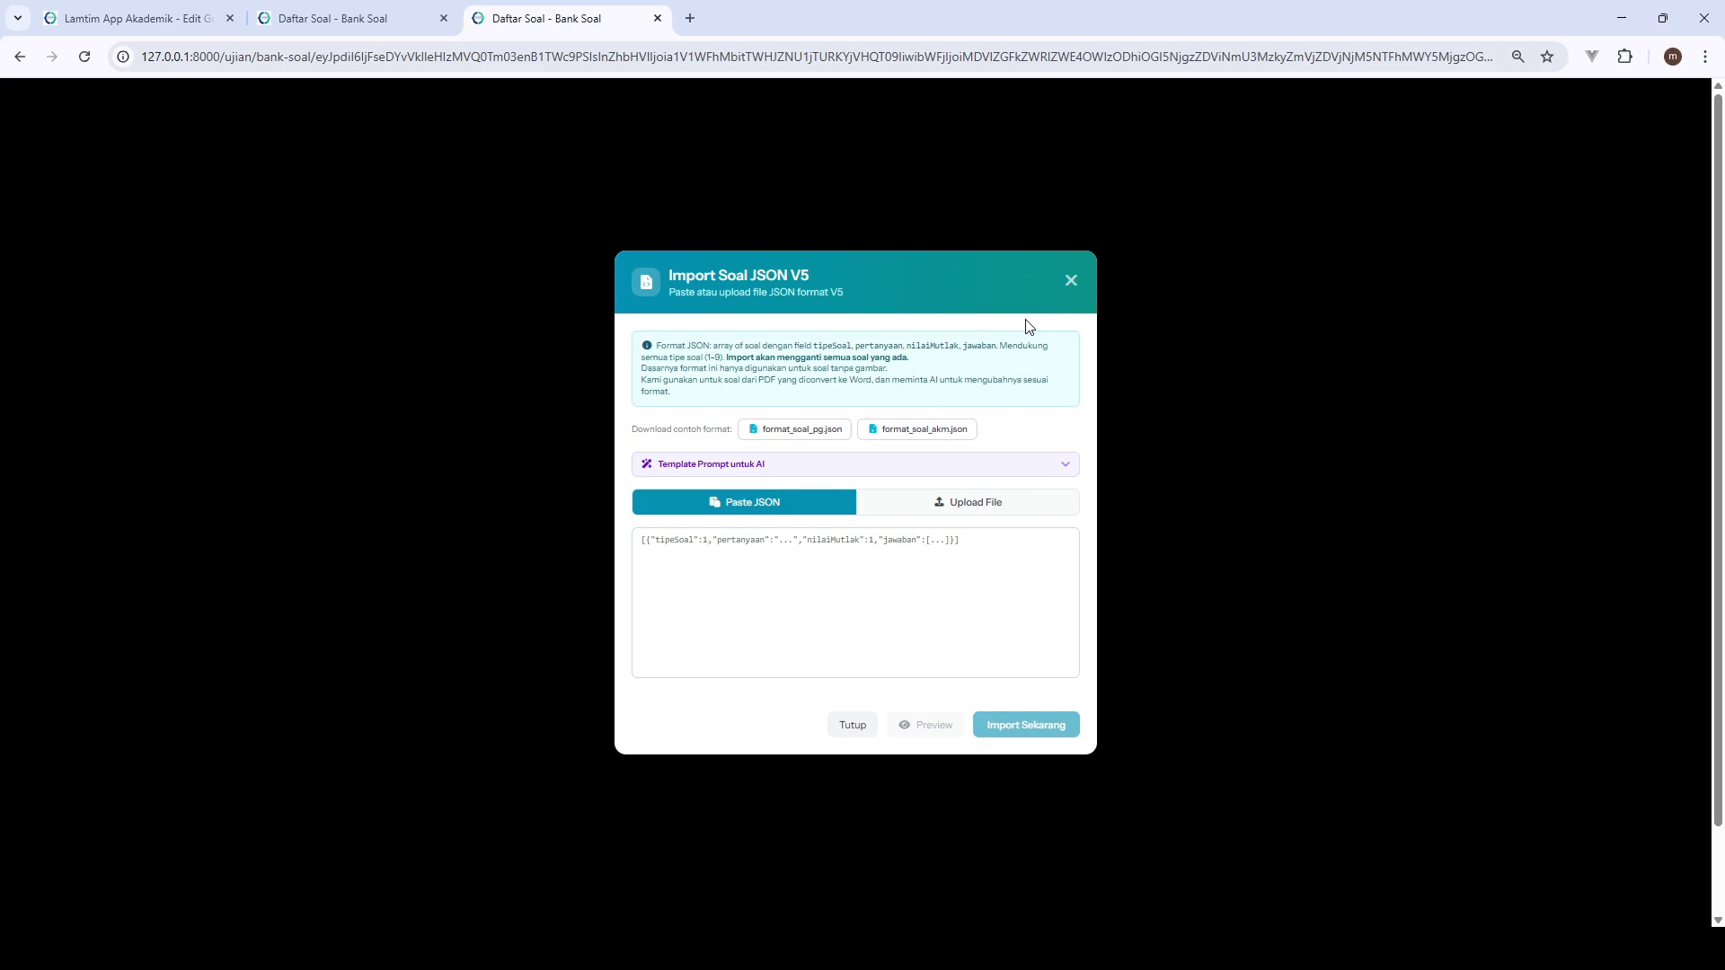
left_click(1074, 282)
- Reopen Import V5 JSON, choose file upload, and copy the AI prompt template in AI Menjawab mode
left_click(858, 364)
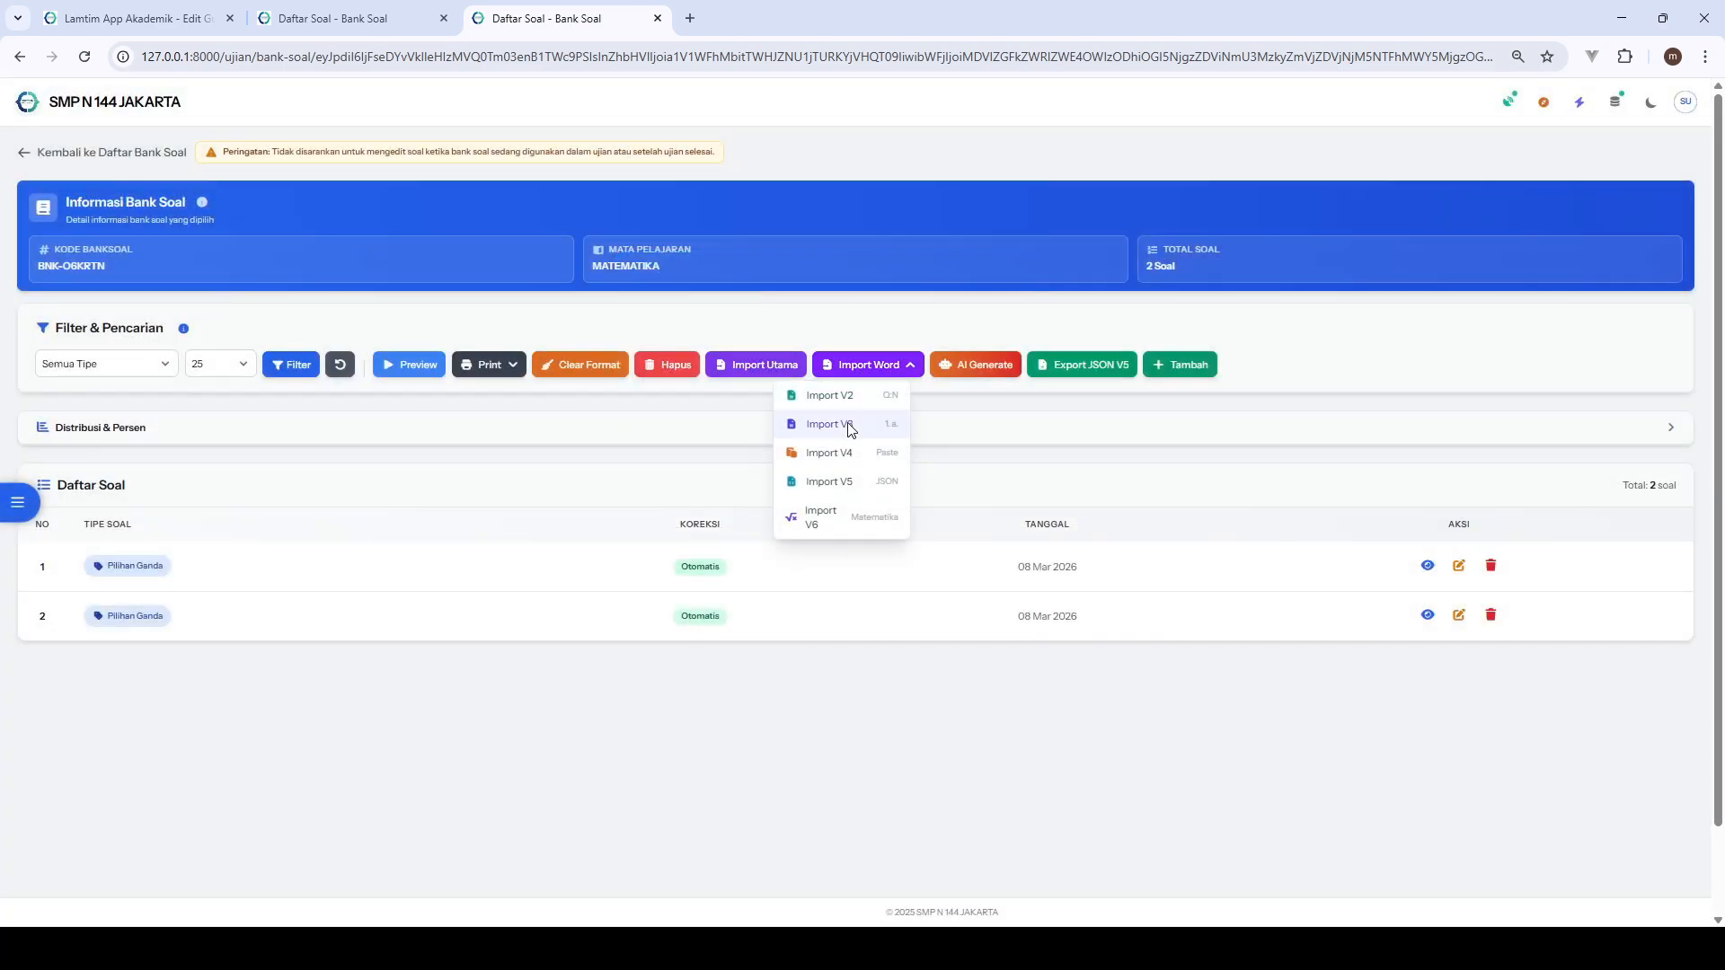
left_click(829, 481)
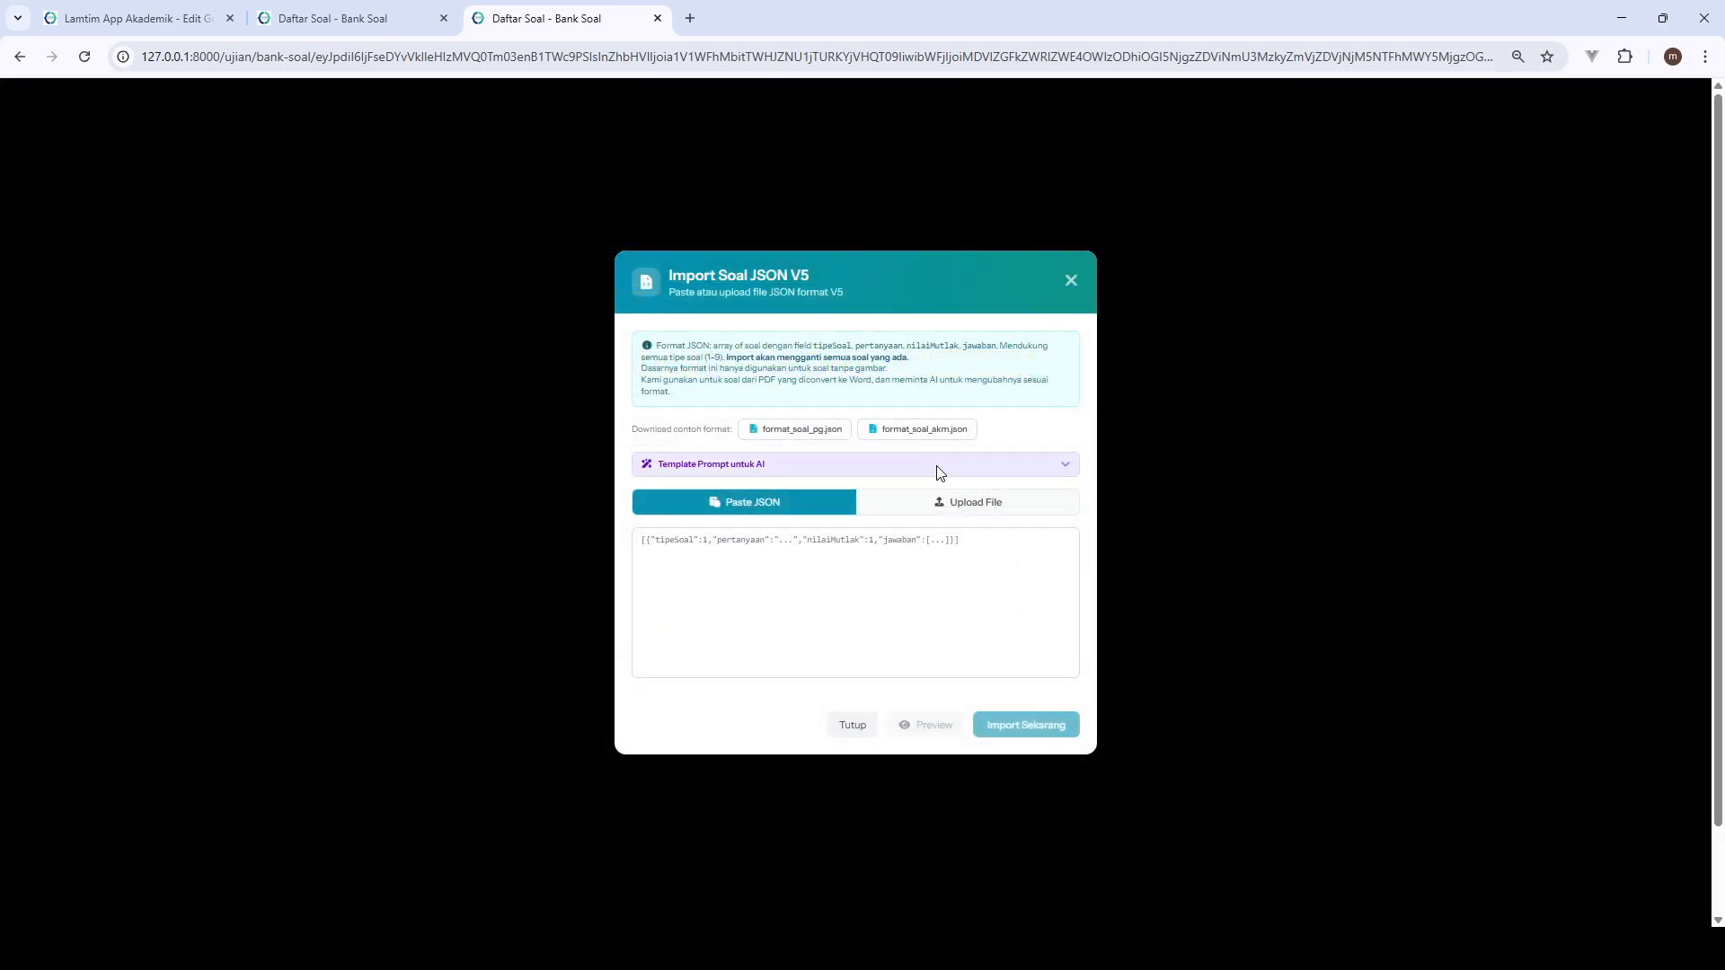
left_click(790, 544)
left_click(864, 512)
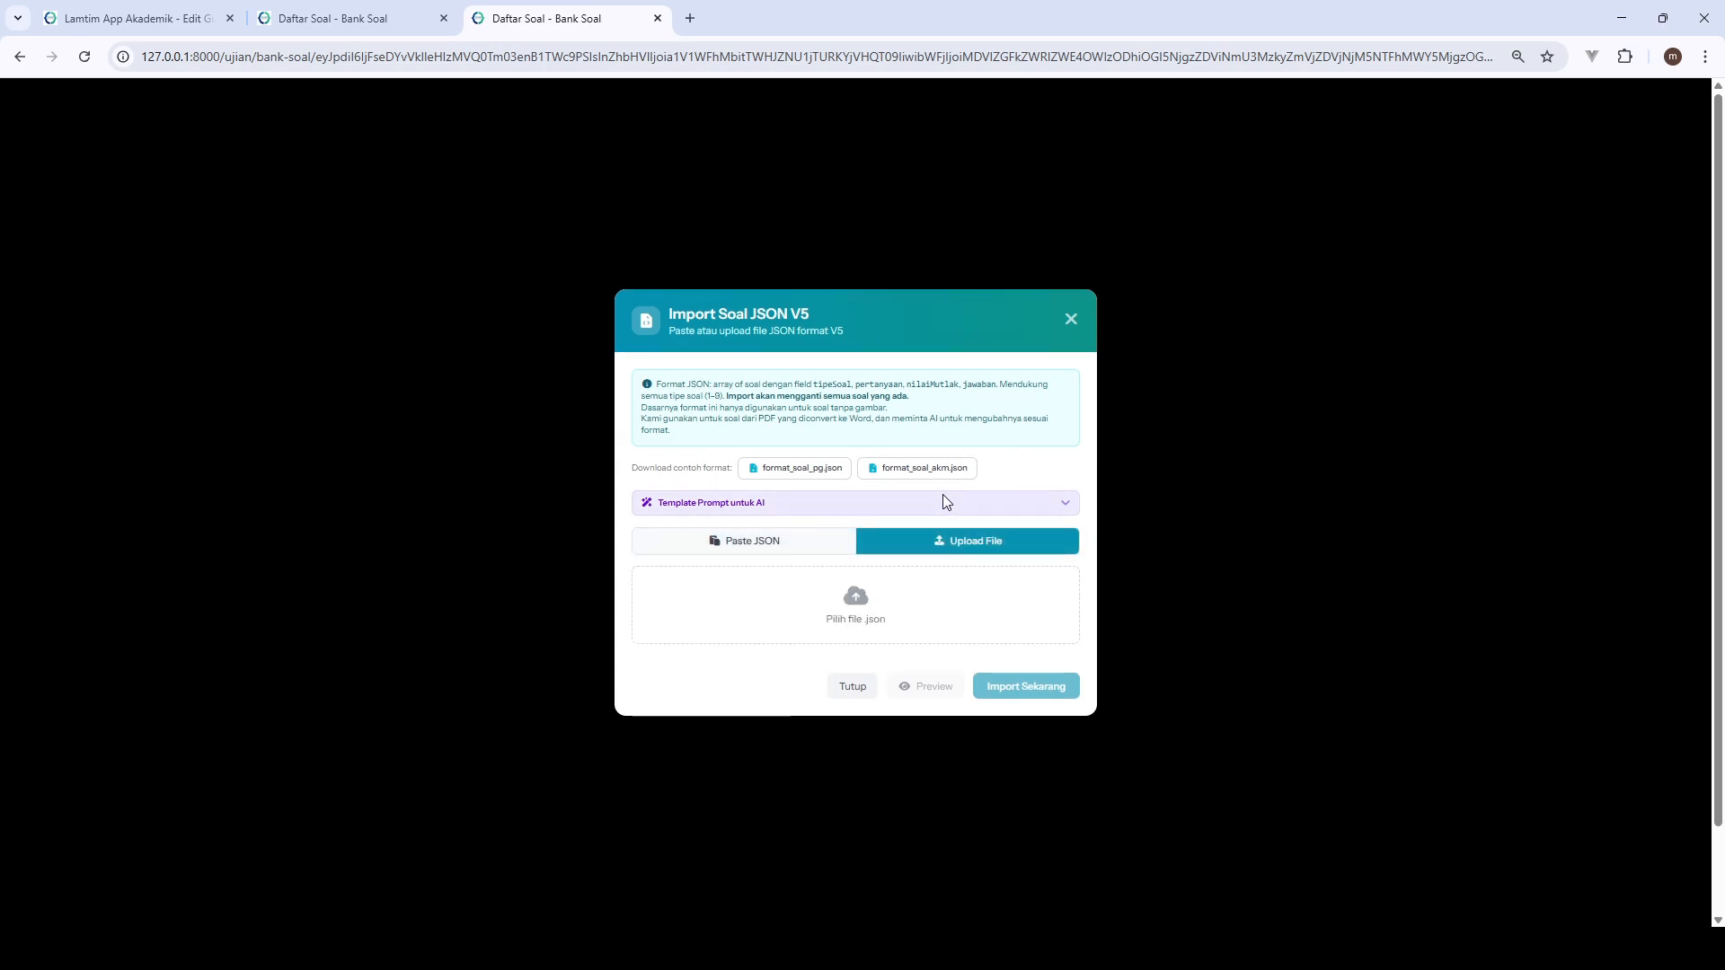
left_click(942, 502)
left_click(921, 444)
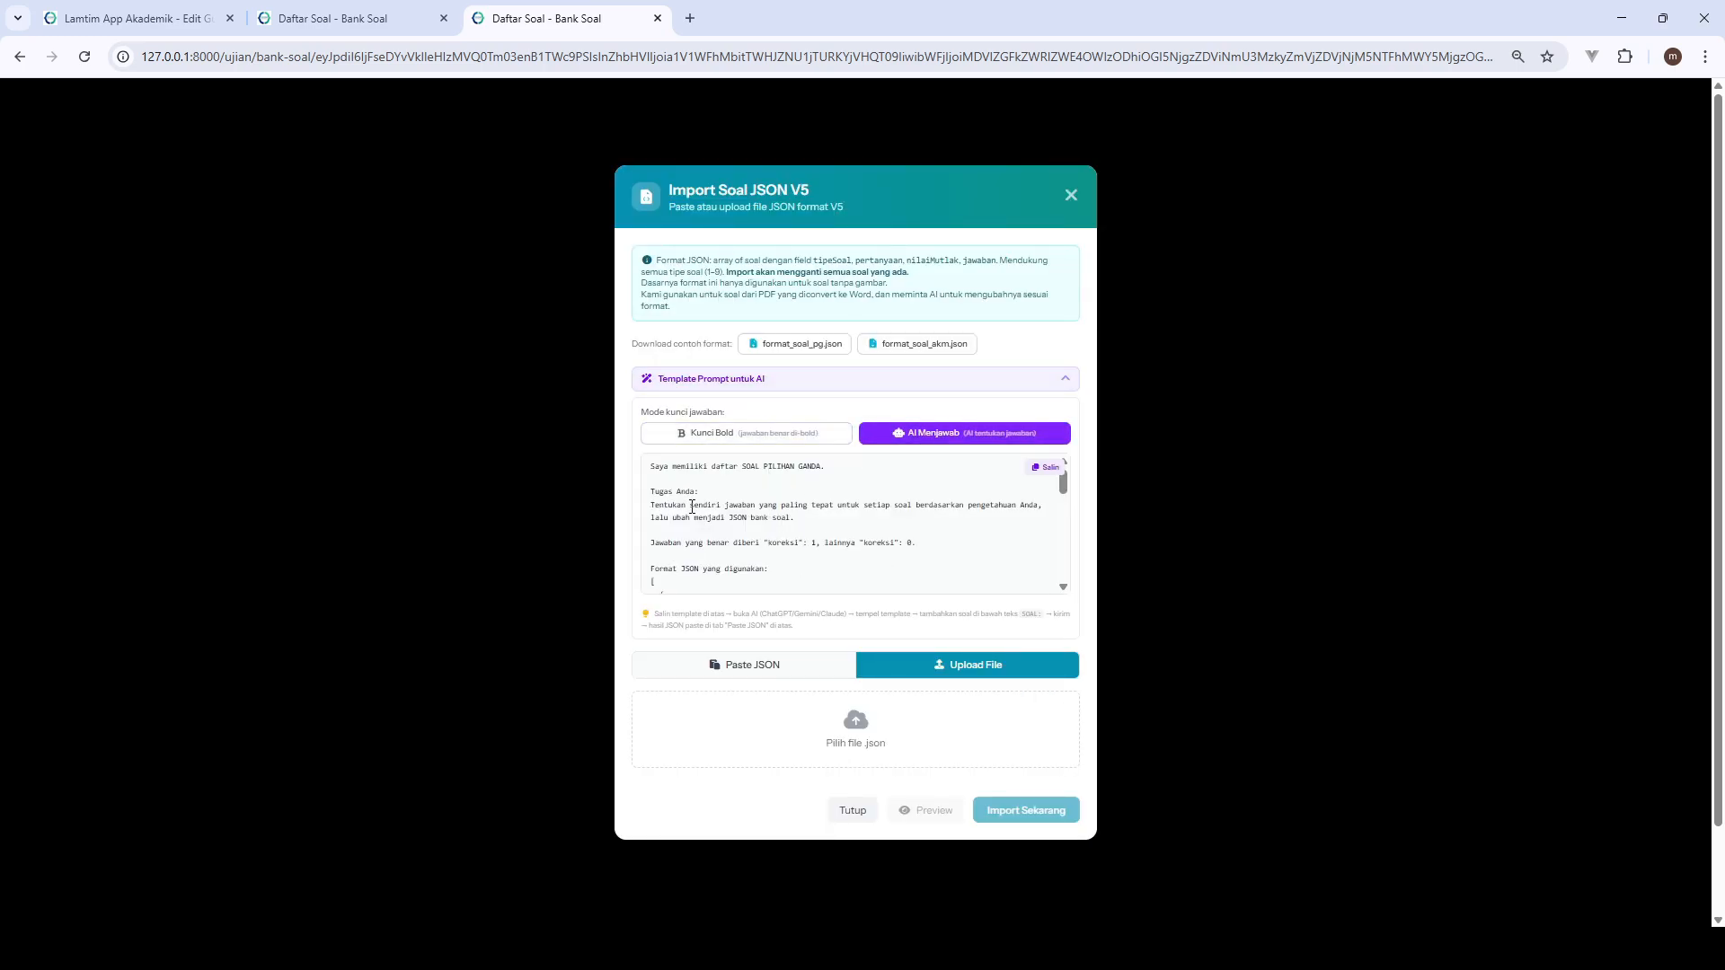
left_click(1044, 469)
- Paste the prompt template into a ChatGPT message and copy questions 9 to 11 from SOAL US SENI BUDAYA FIX.docx in Word
left_click(742, 881)
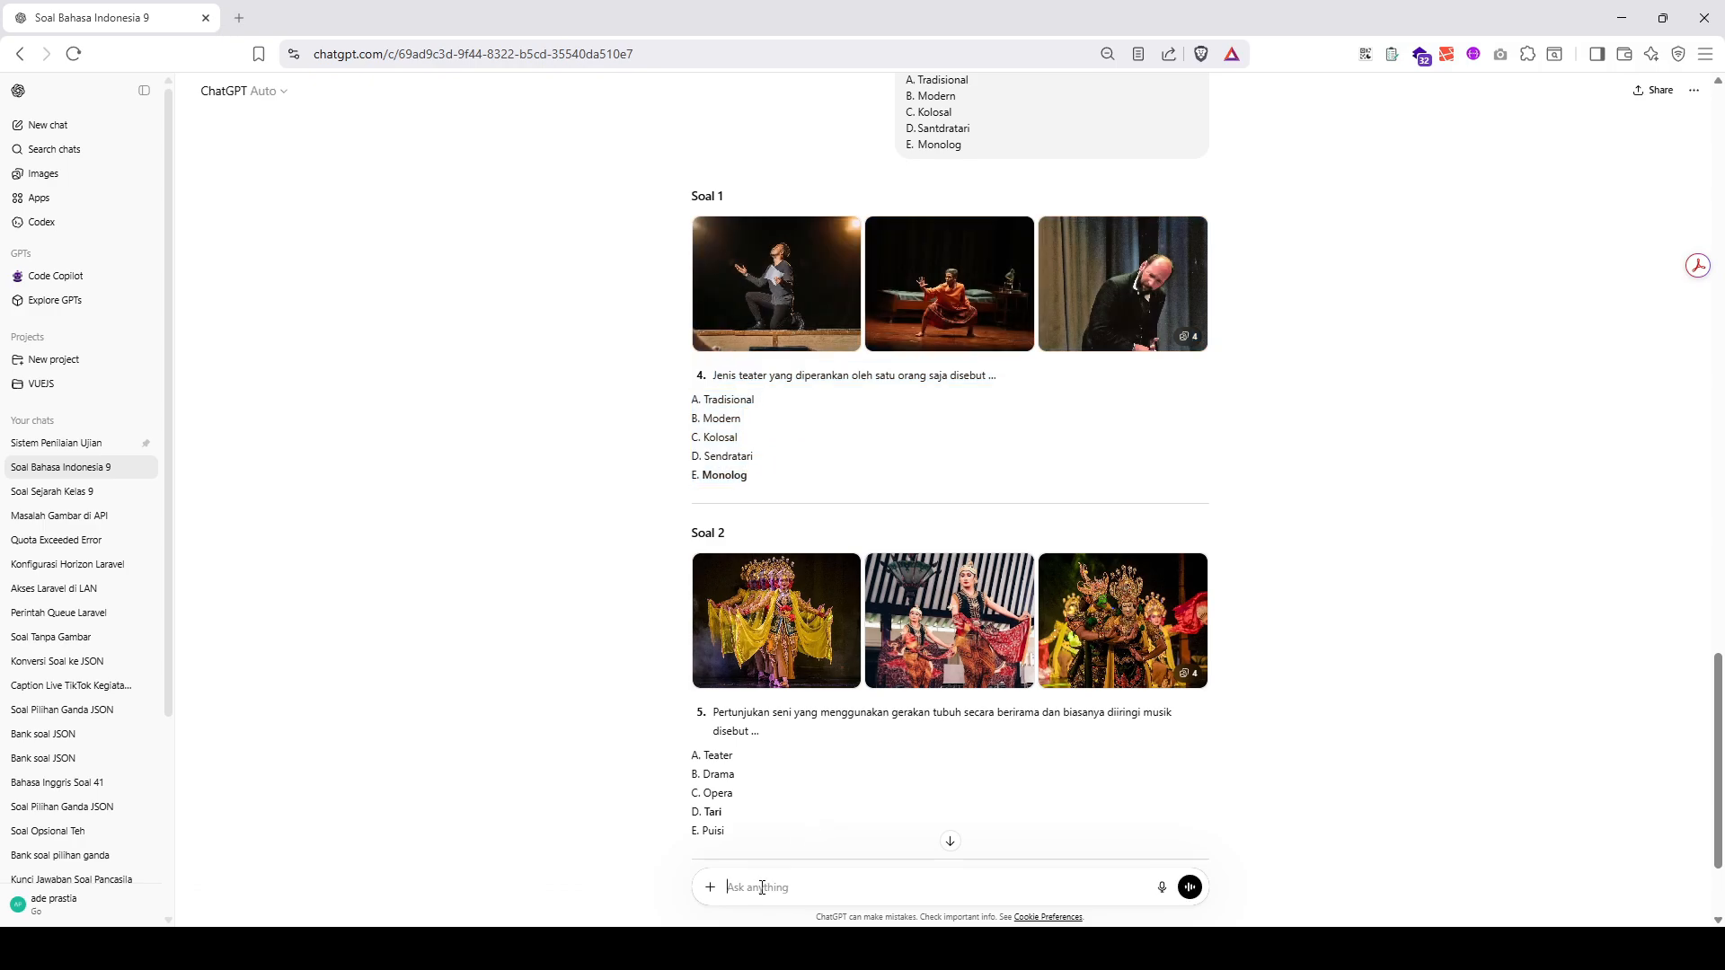
key("ctrl+v")
scroll(812, 679, "down", 6)
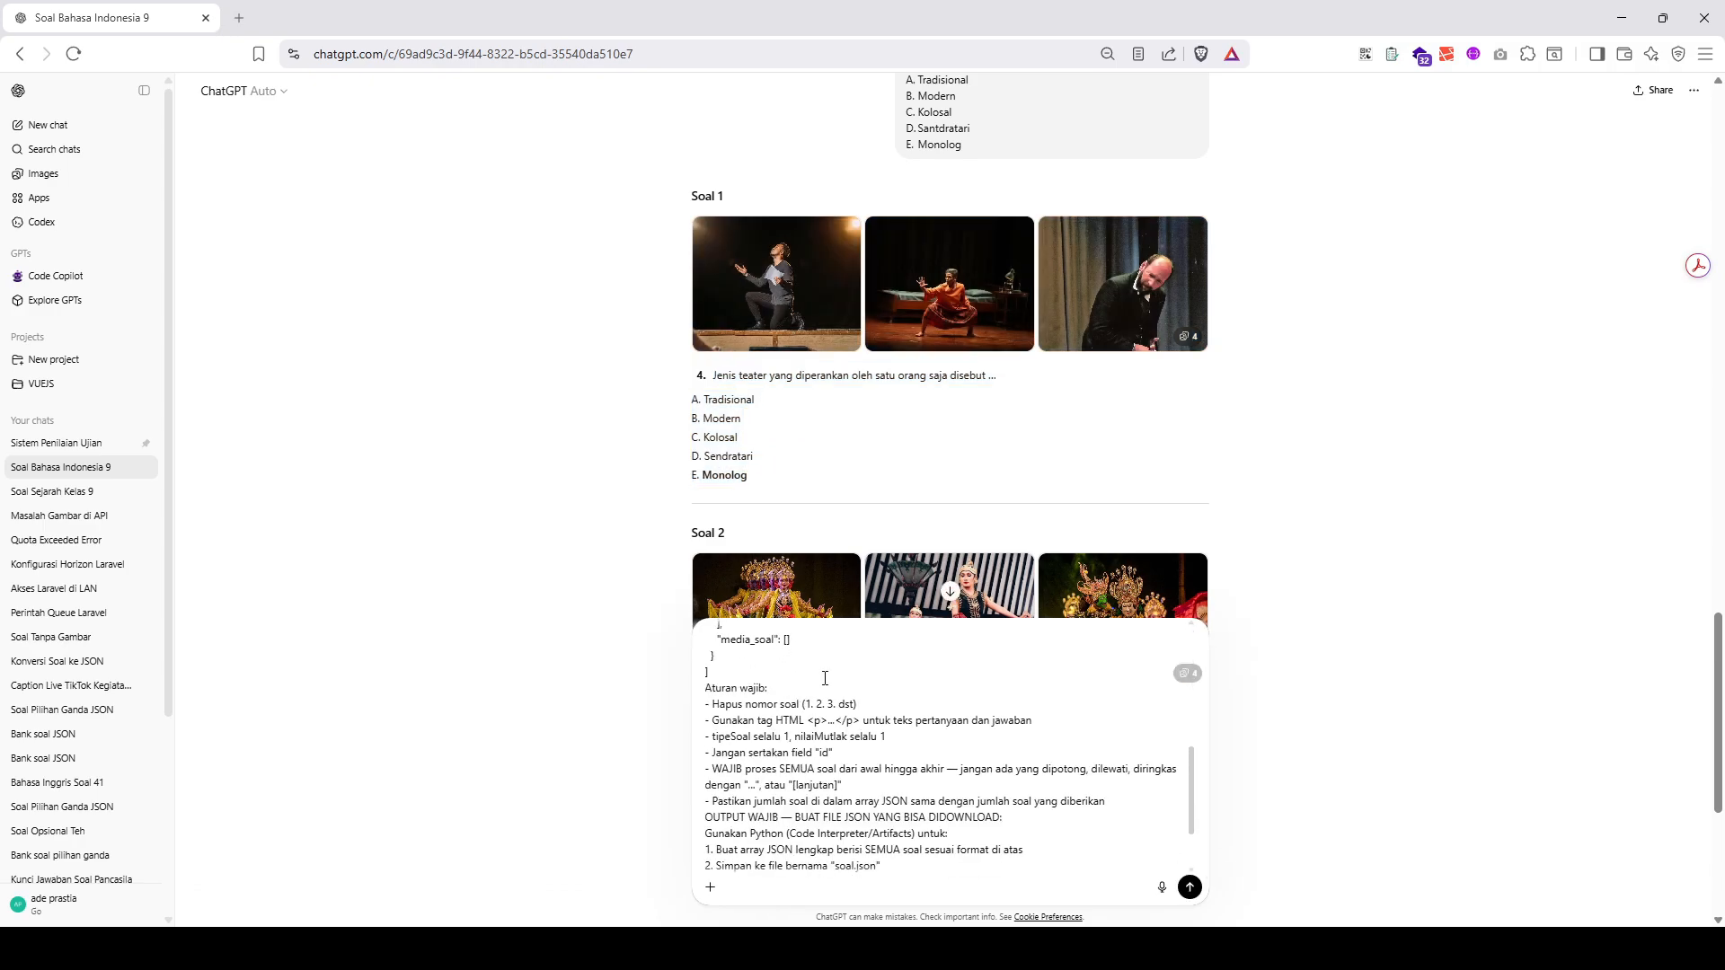
left_click(1087, 939)
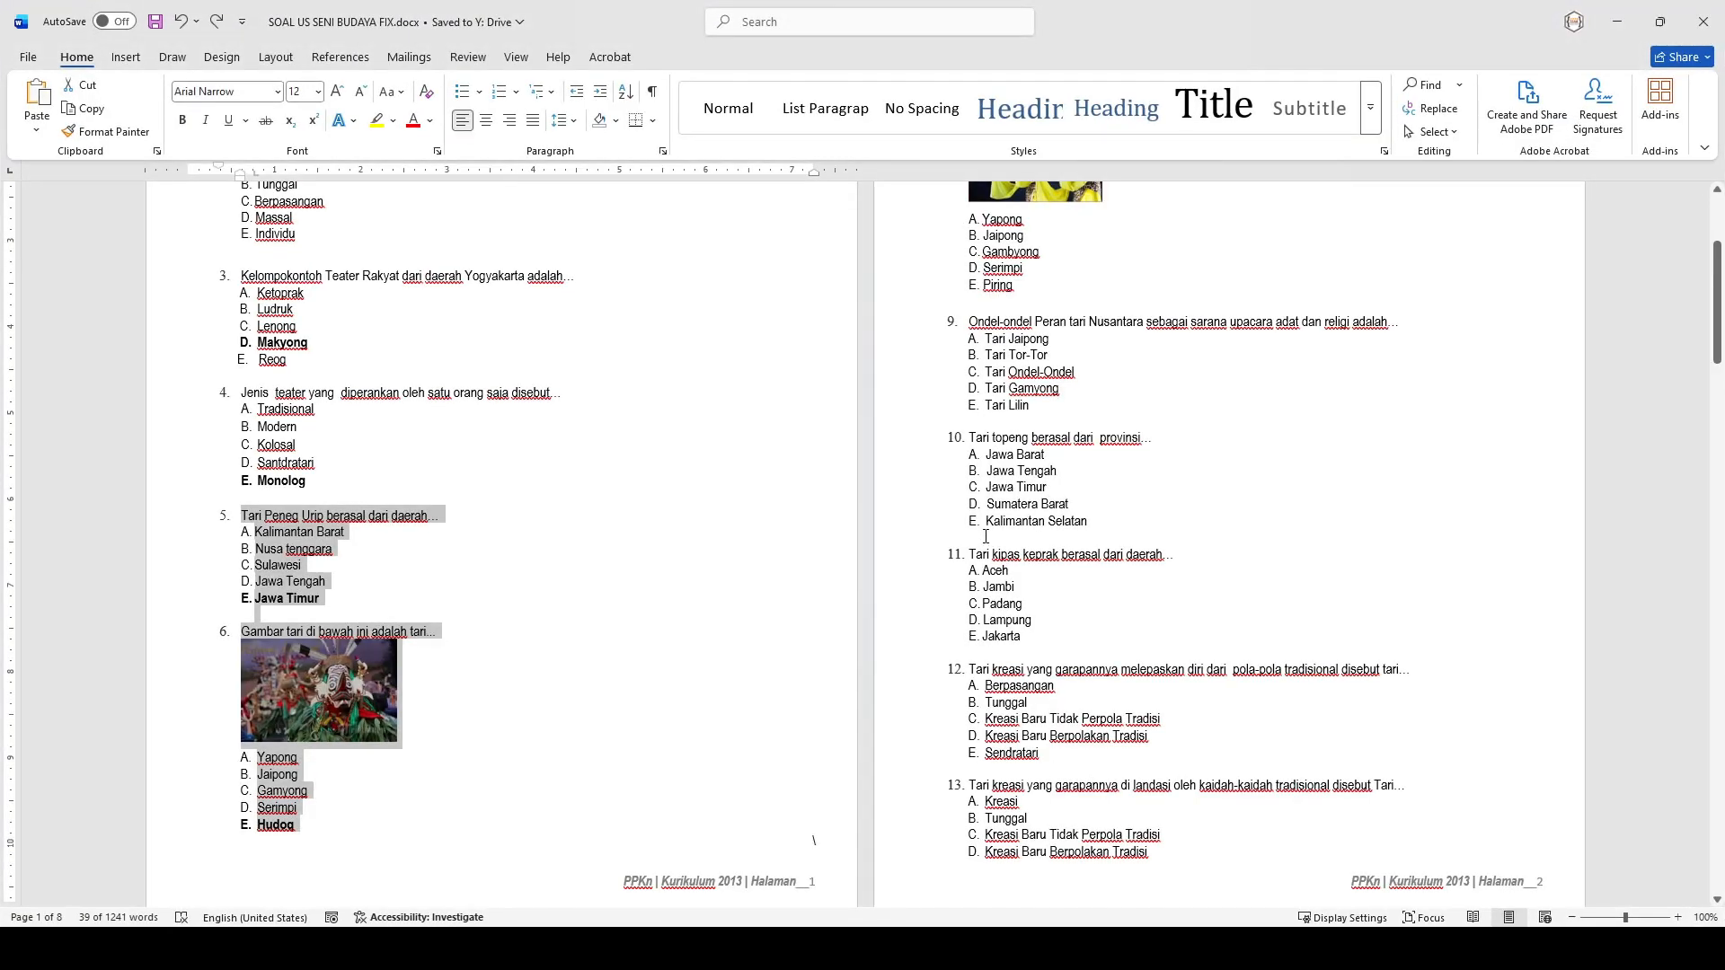
left_click_drag(970, 320, 1060, 642)
key("alt+Tab")
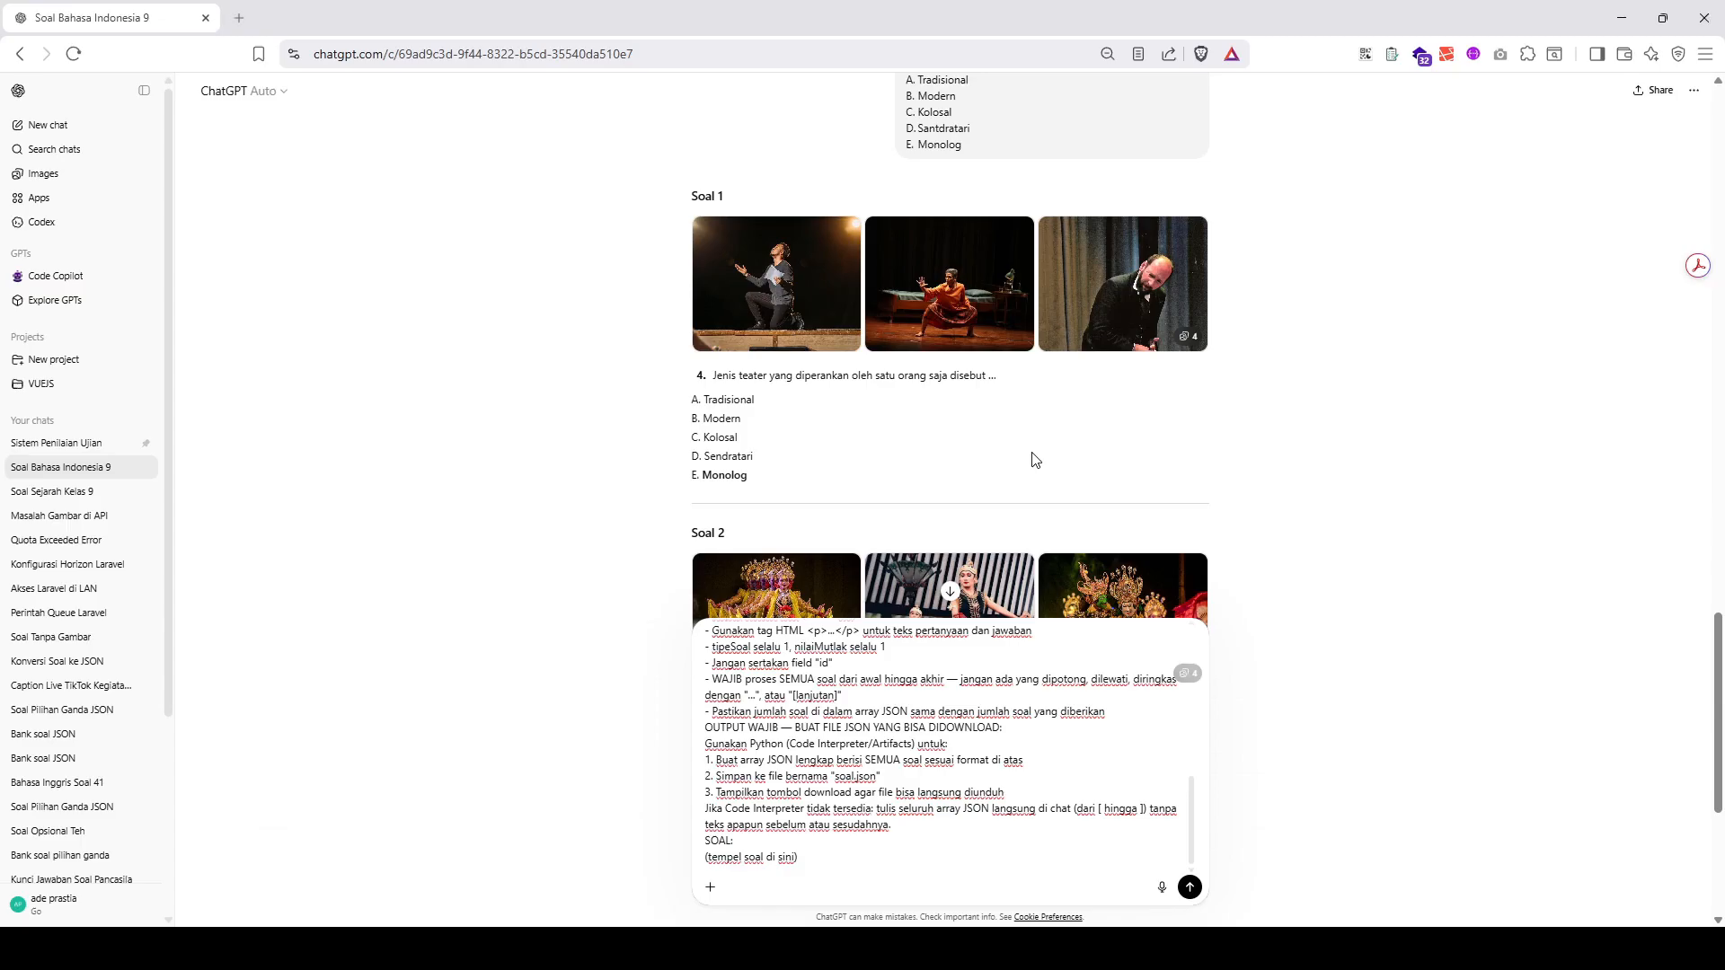
- Remove the "(tempel soal di sini)" placeholder from the end of the ChatGPT prompt and send the message
scroll(902, 677, "down", 1)
scroll(902, 677, "down", 4)
left_click_drag(798, 856, 697, 863)
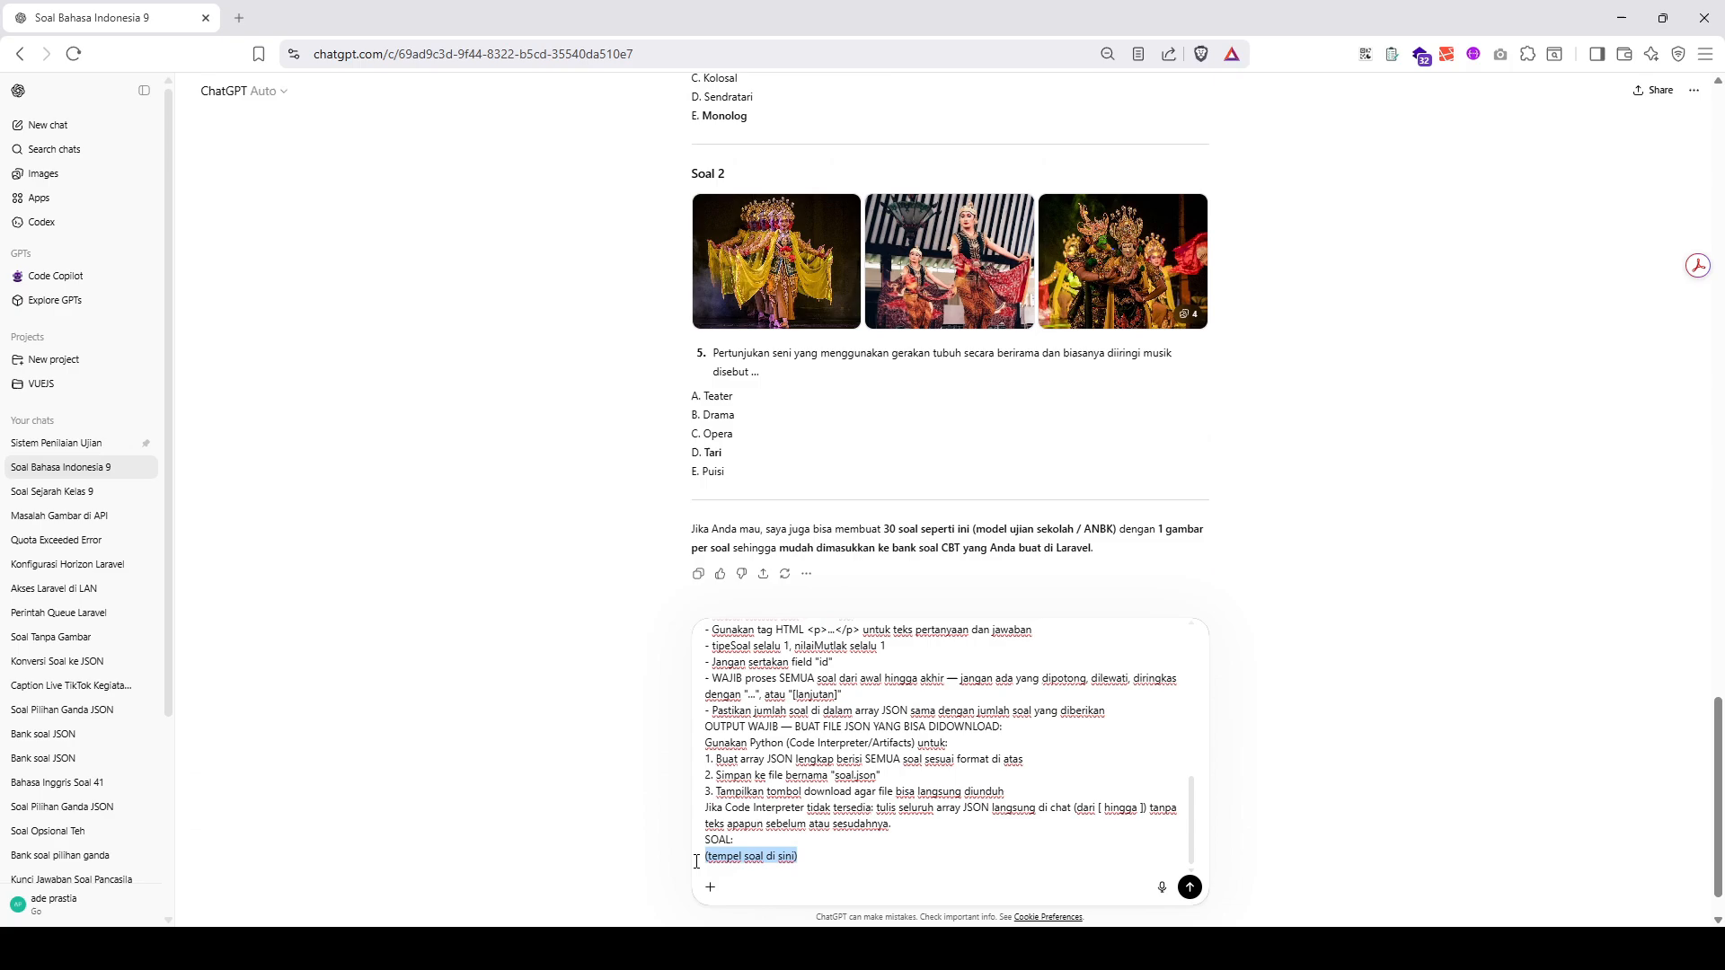
key("BackSpace")
key("Return")
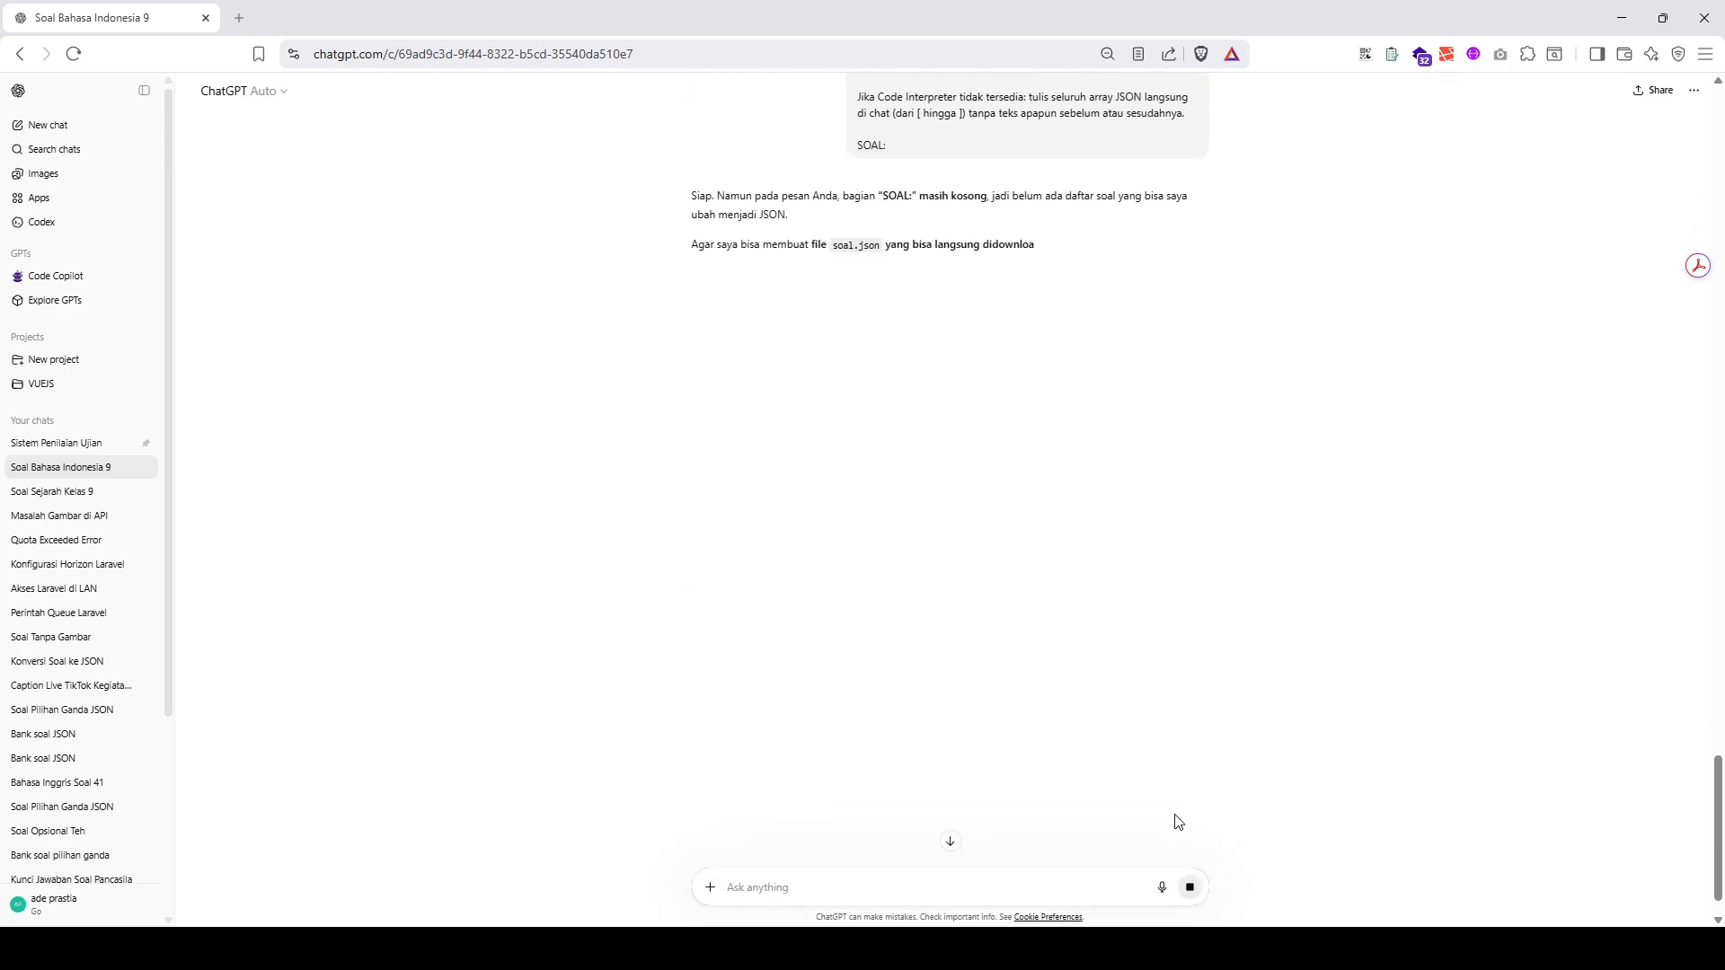
- Edit the sent prompt, paste questions 9 to 11 under SOAL:, and resend it
scroll(1105, 477, "up", 7)
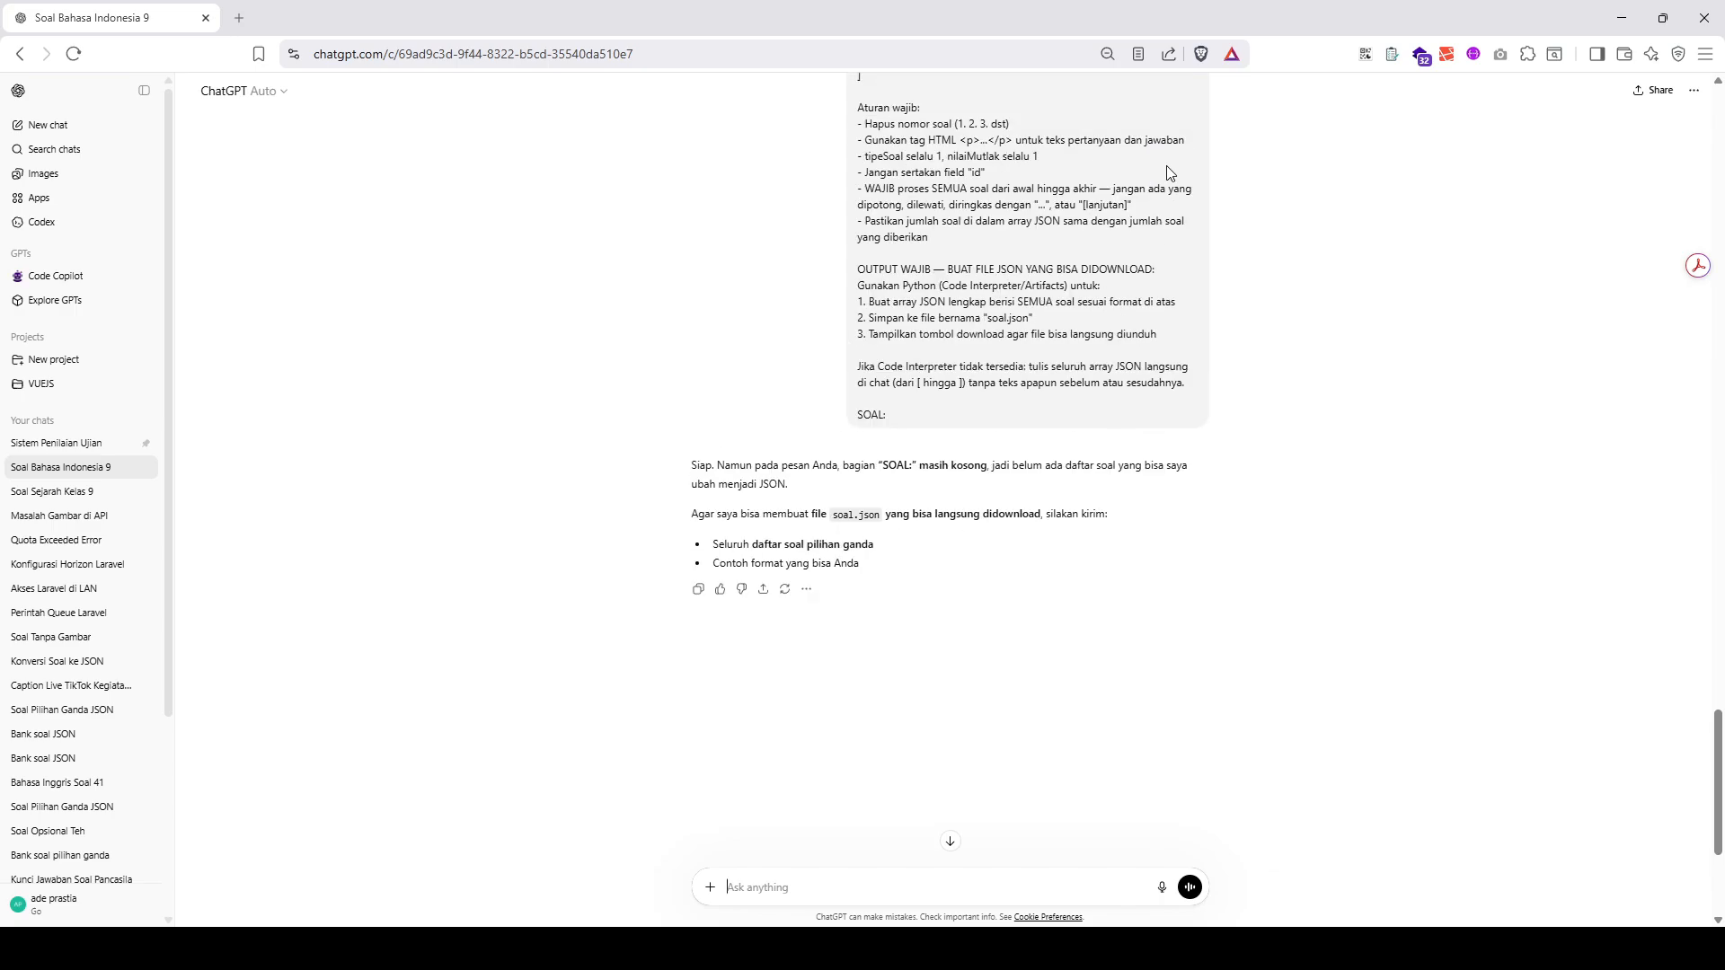
scroll(1173, 200, "up", 5)
scroll(1186, 432, "down", 6)
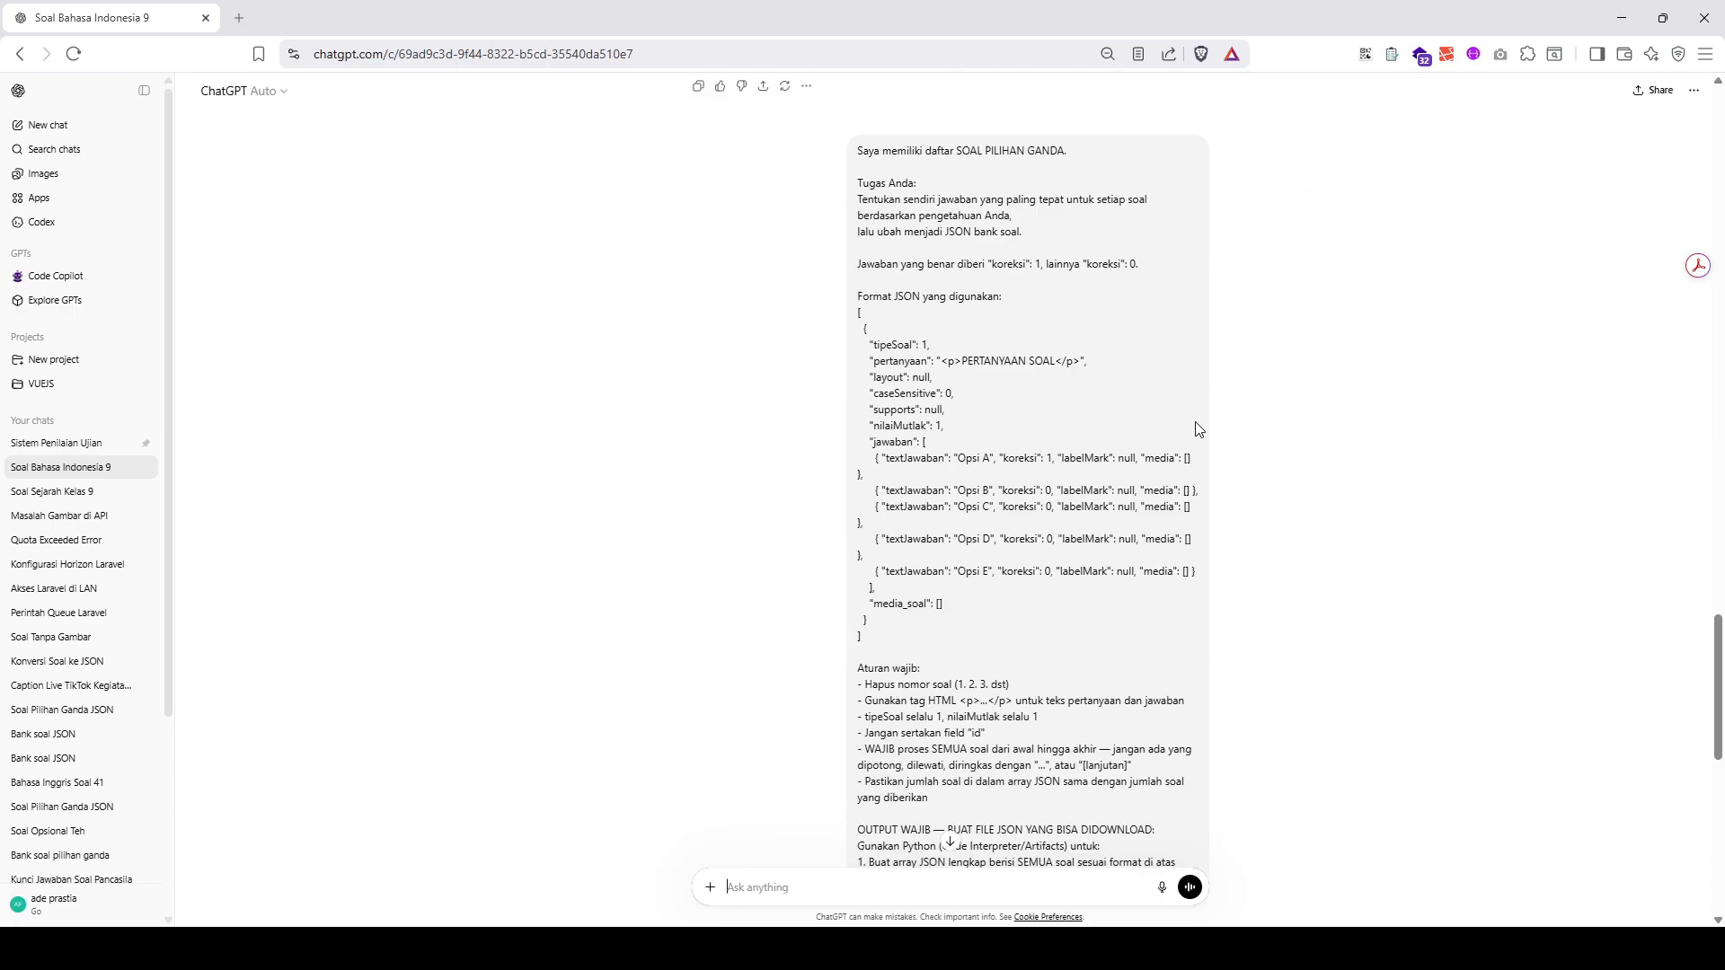
left_click(1198, 711)
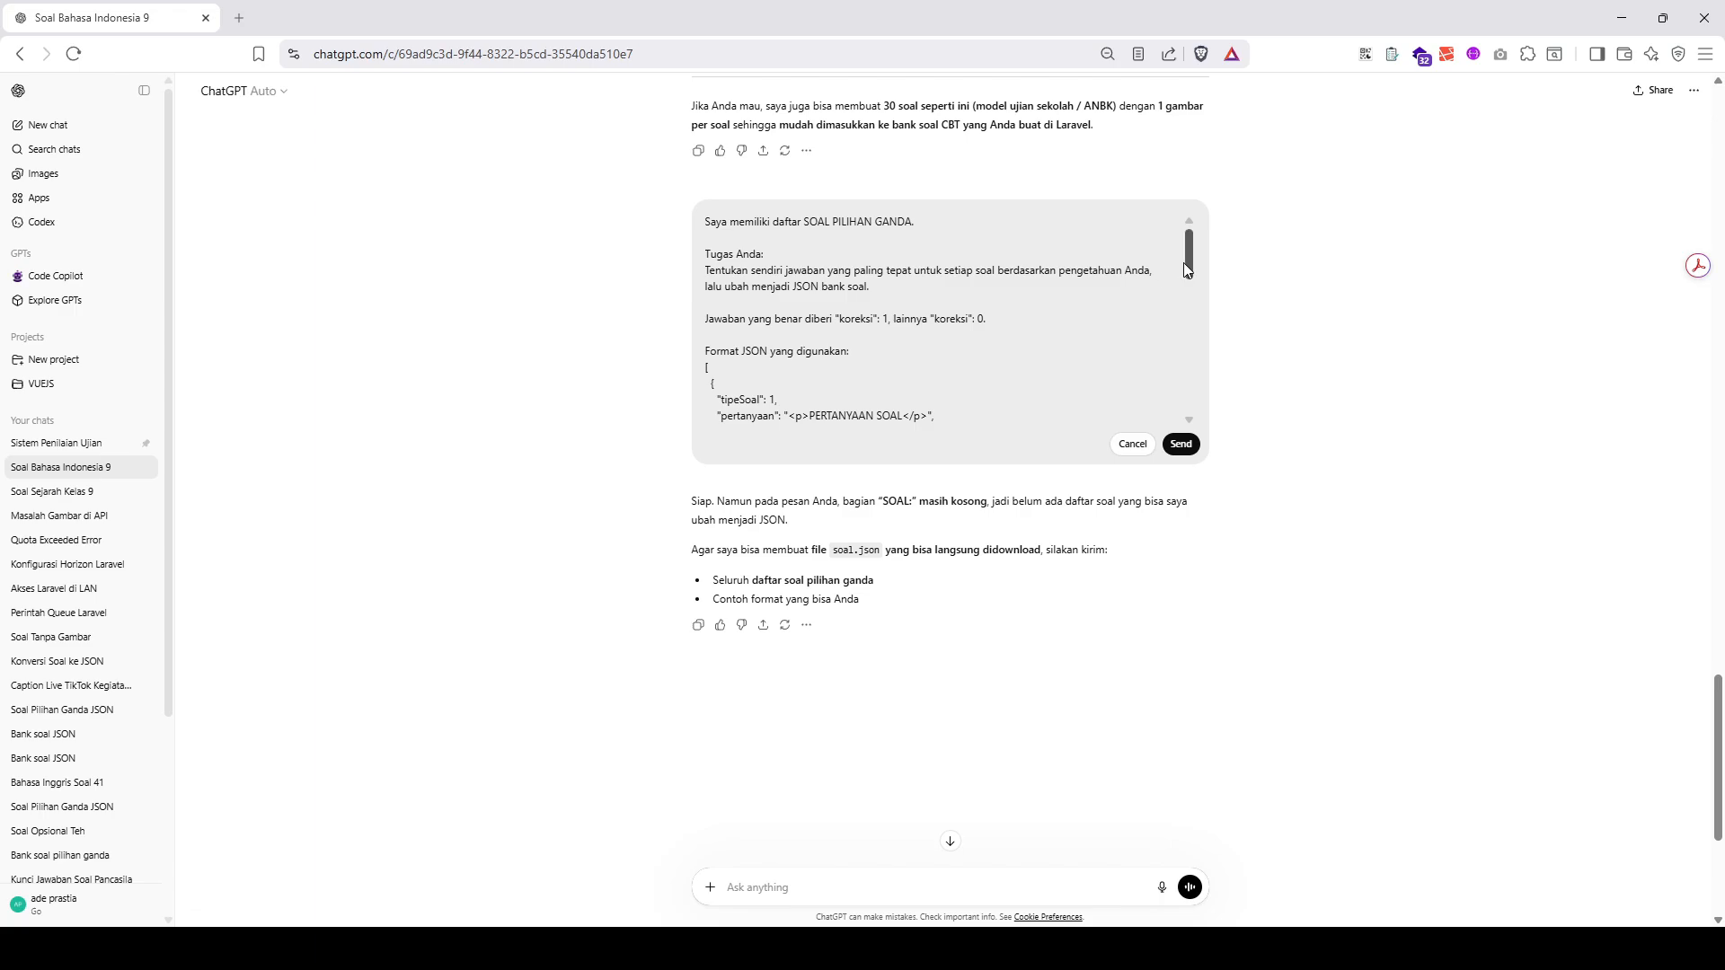
scroll(953, 341, "down", 10)
key("ctrl+v")
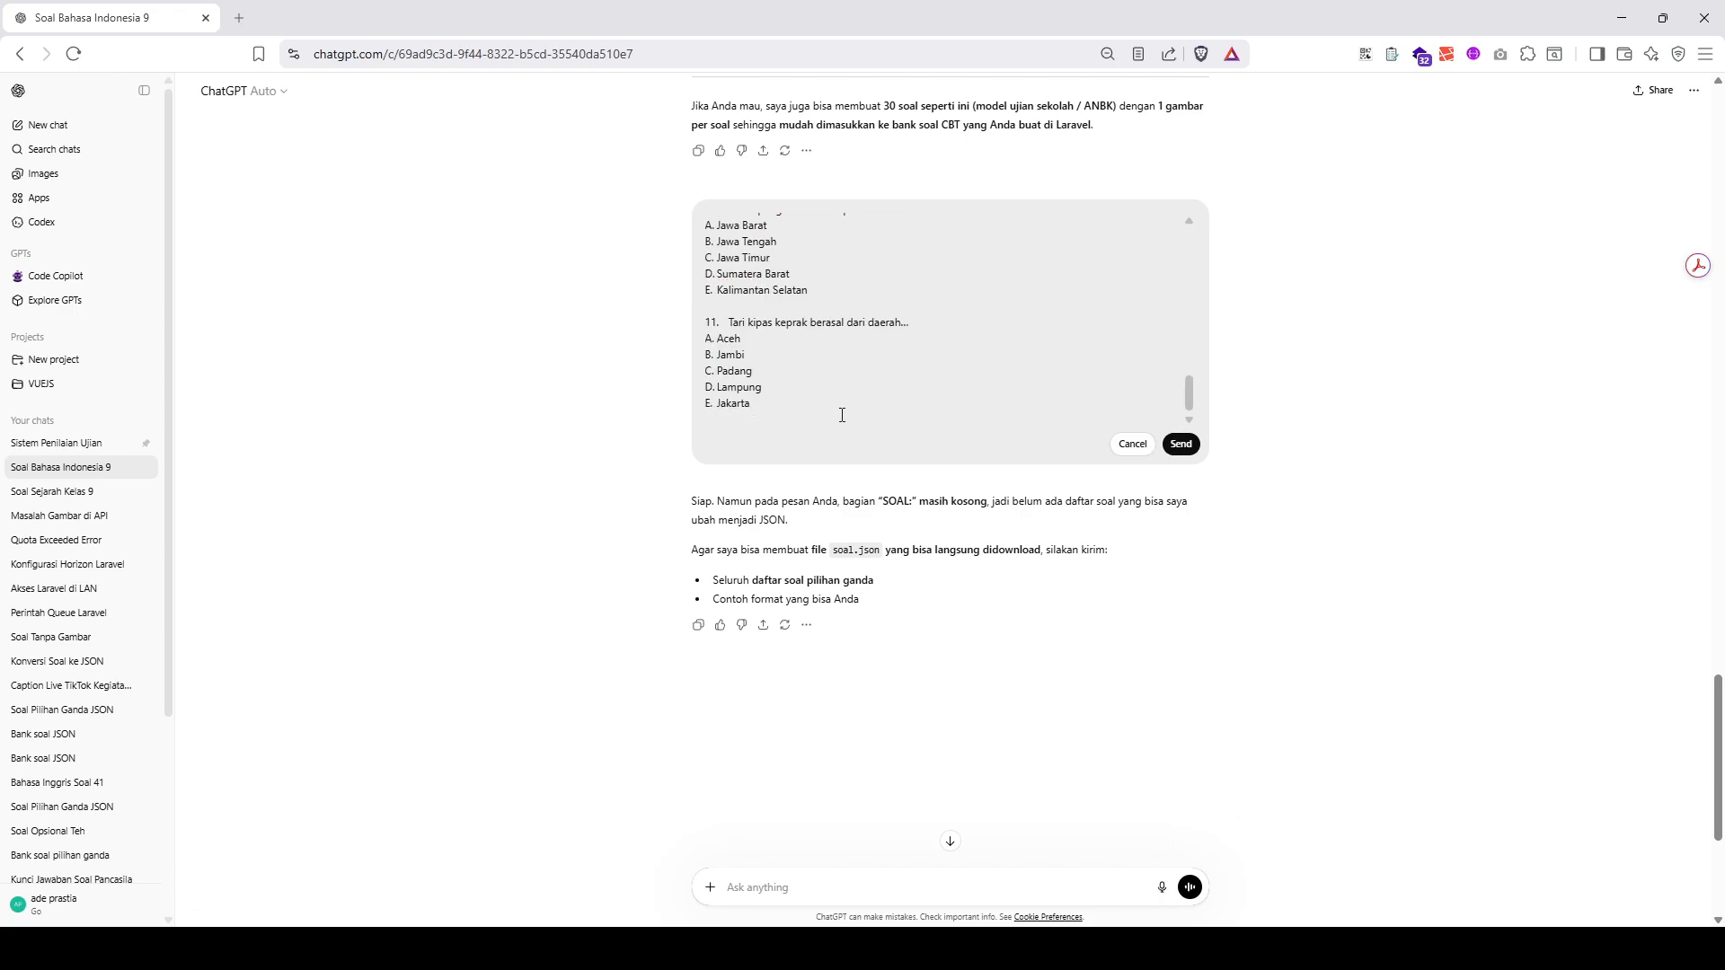
left_click(1181, 444)
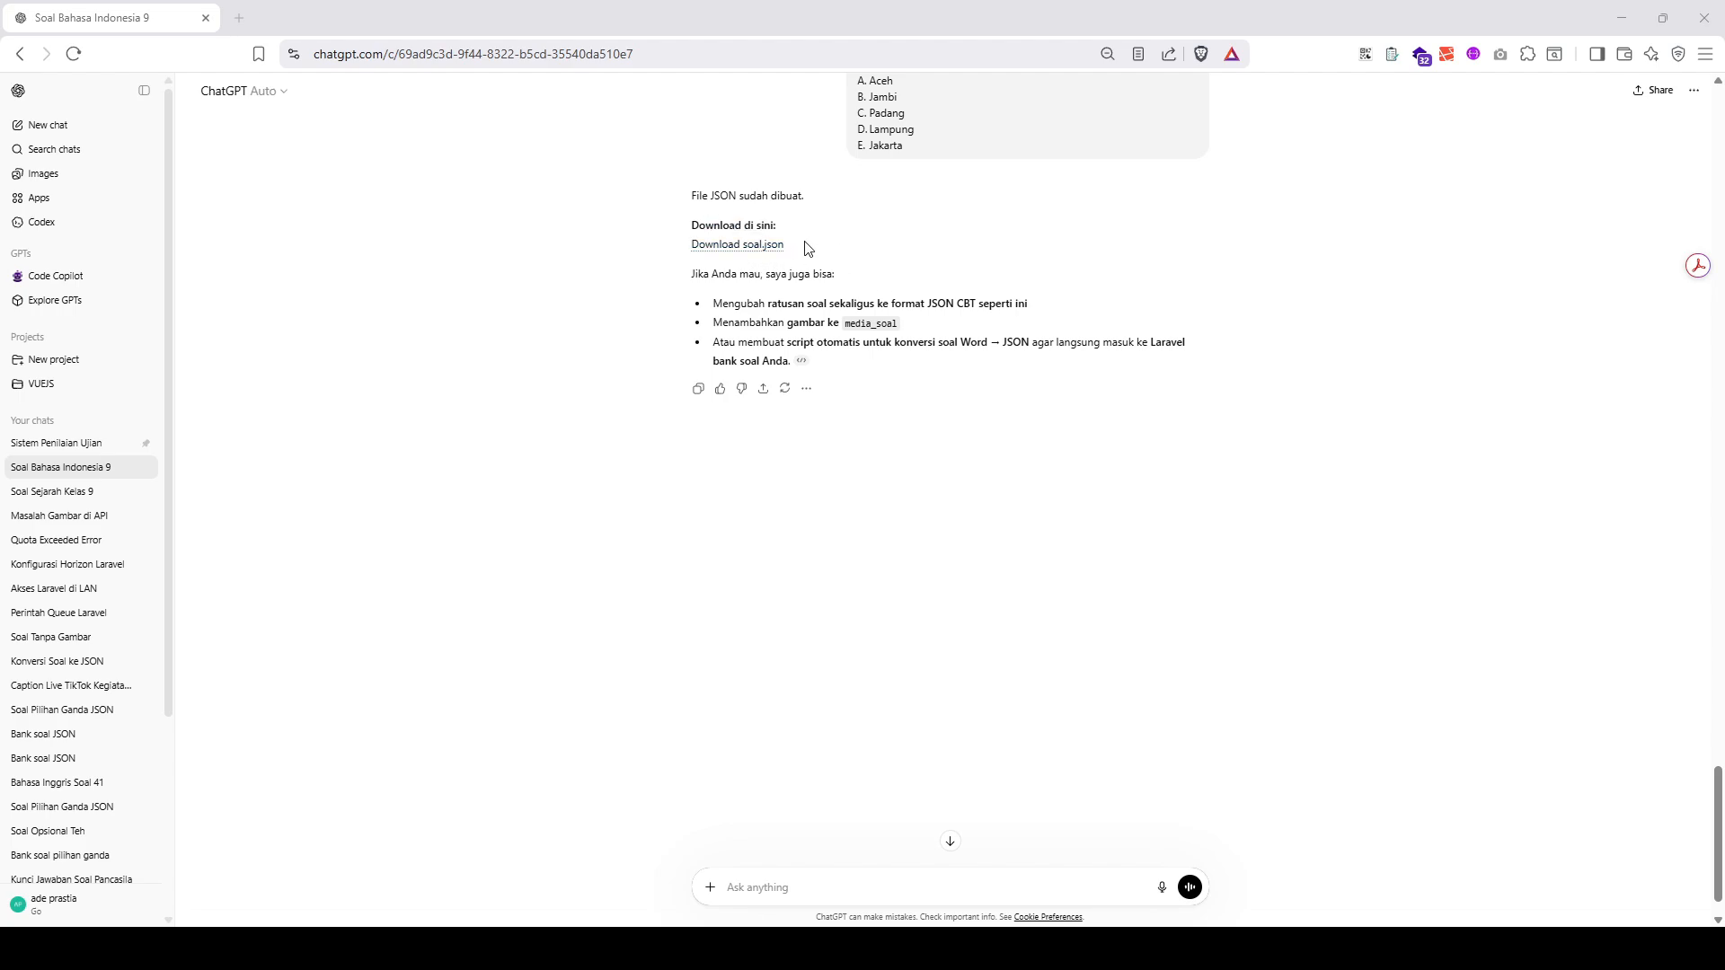
- Download the generated soal.json file from ChatGPT and switch back to the question bank in Chrome
left_click(767, 241)
left_click(514, 449)
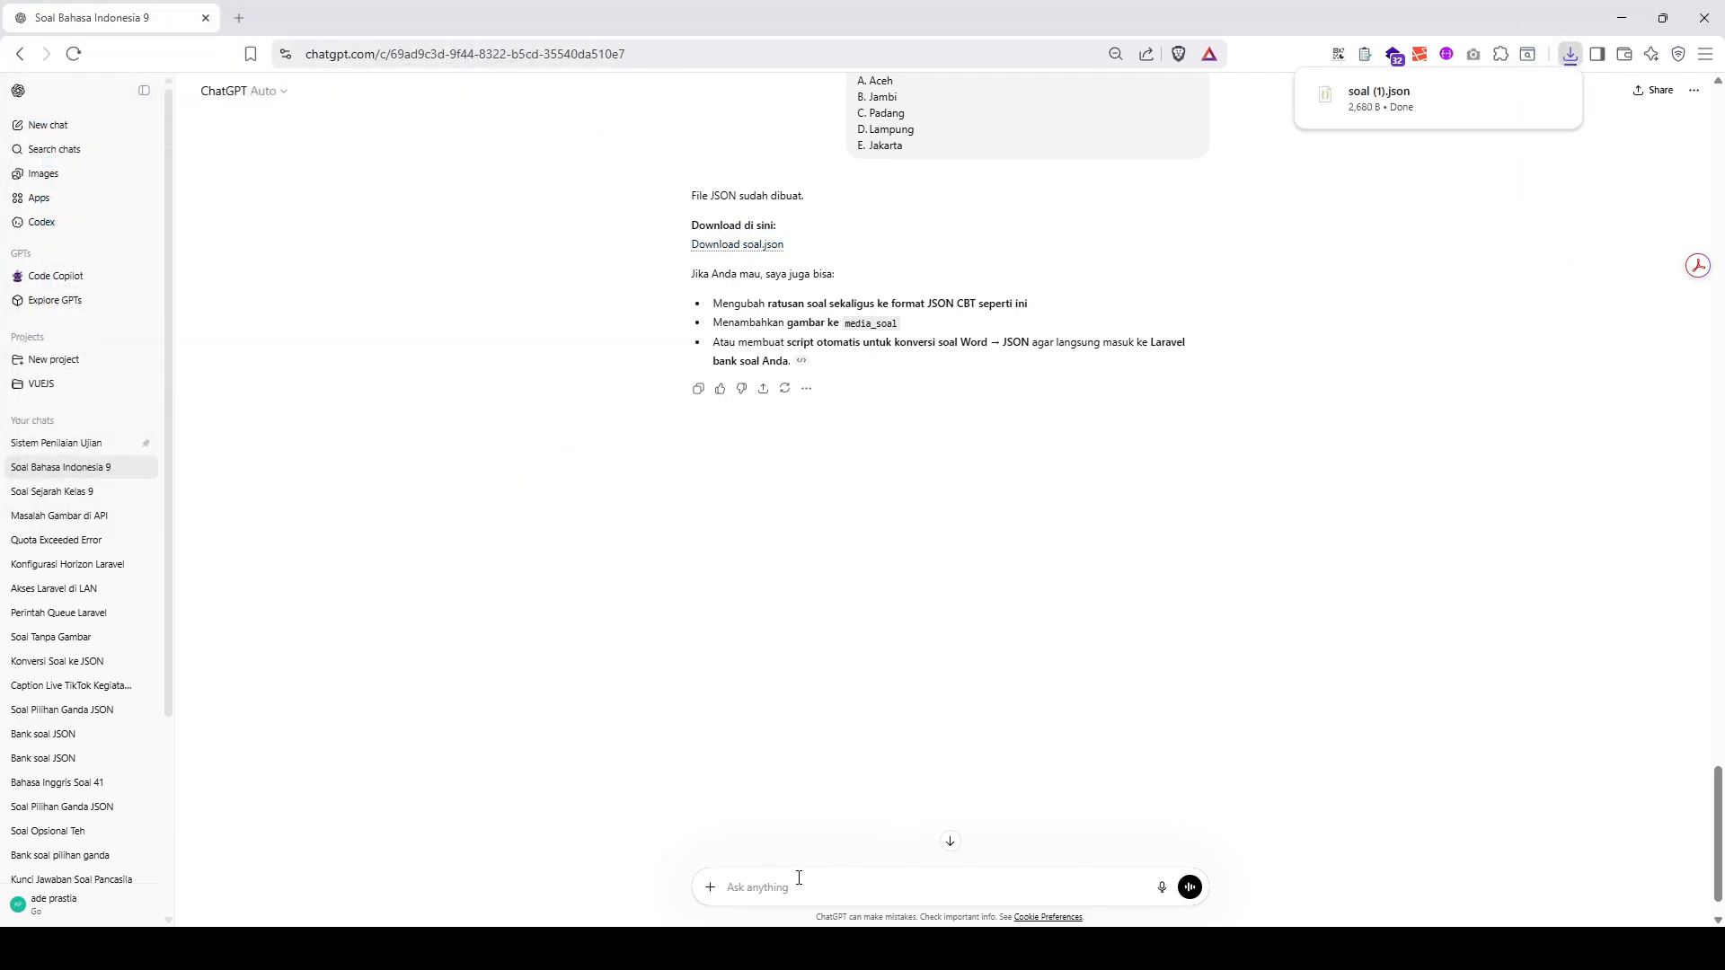
mouse_move(708, 948)
left_click(753, 890)
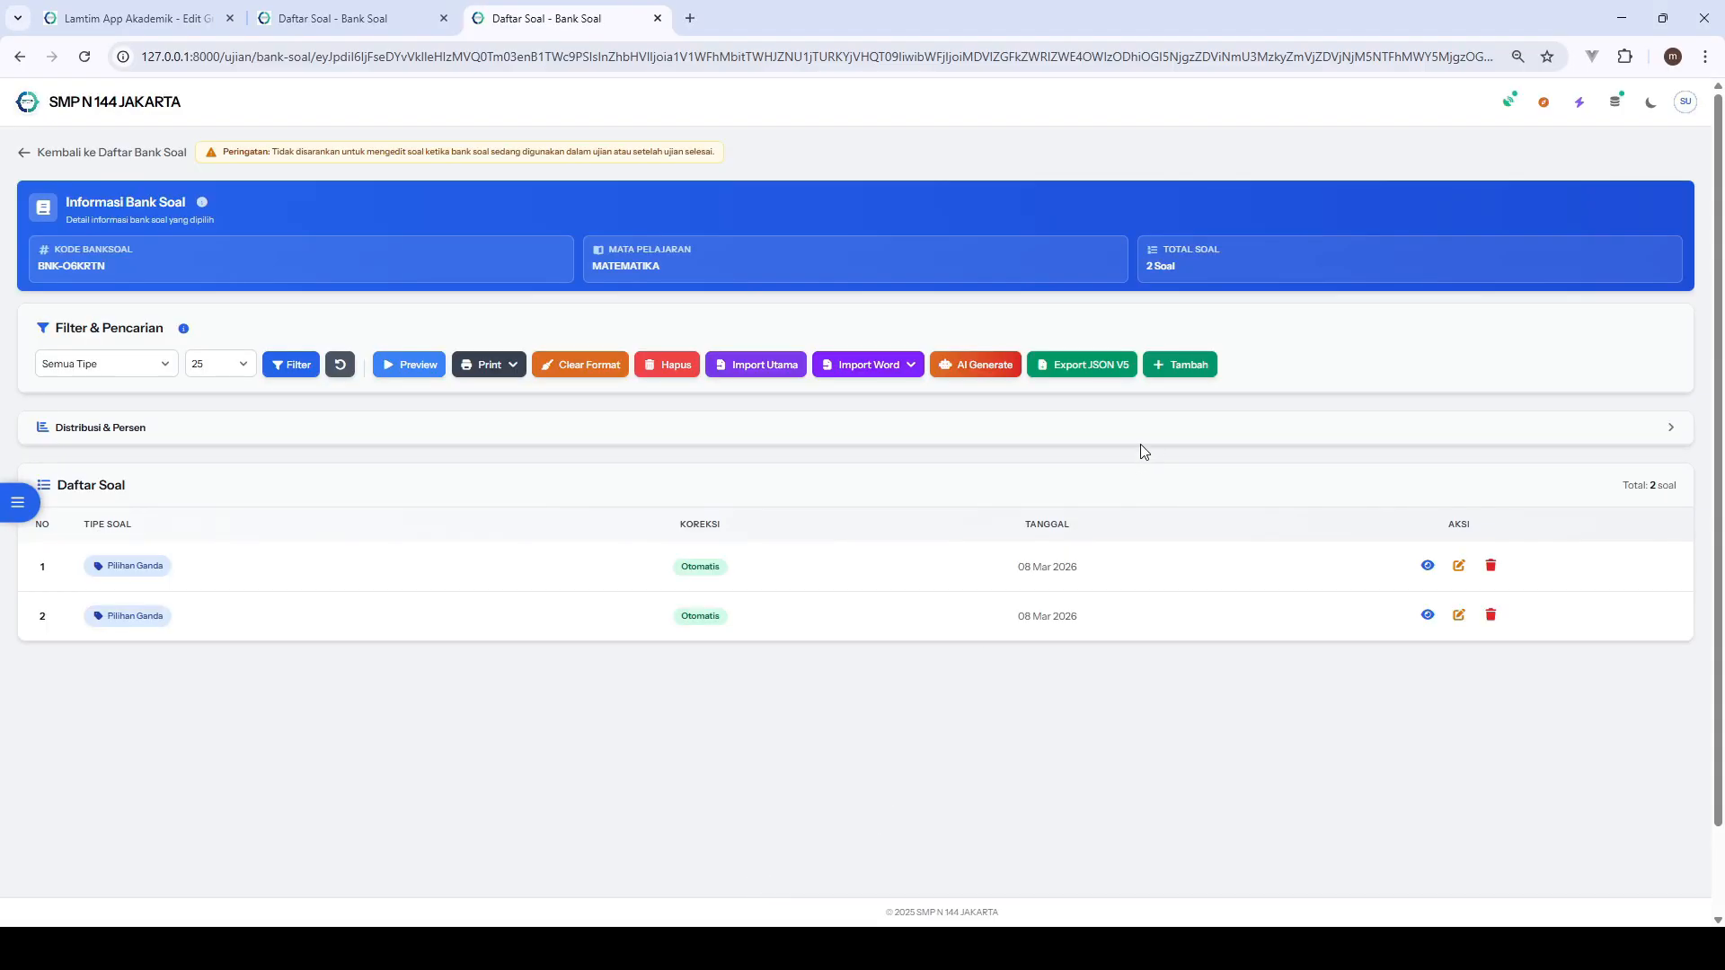
- Upload soal (1).json from Downloads through Import V5, import it into the MATEMATIKA bank, and close the dialog
left_click(856, 363)
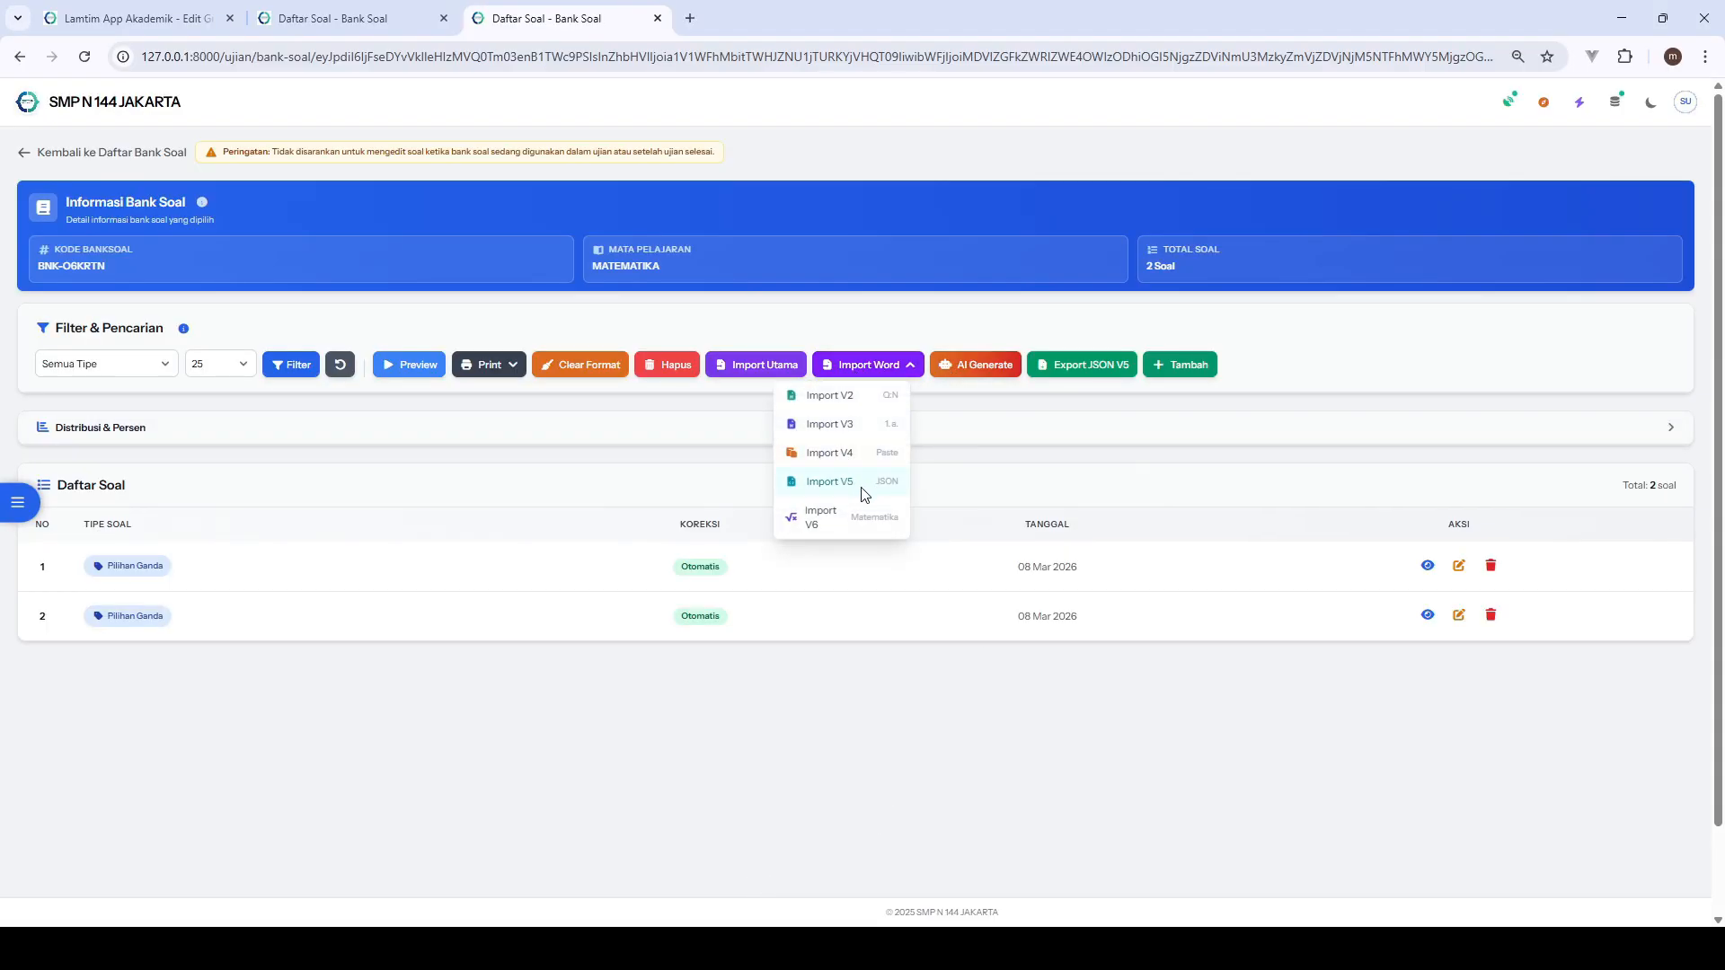
left_click(831, 482)
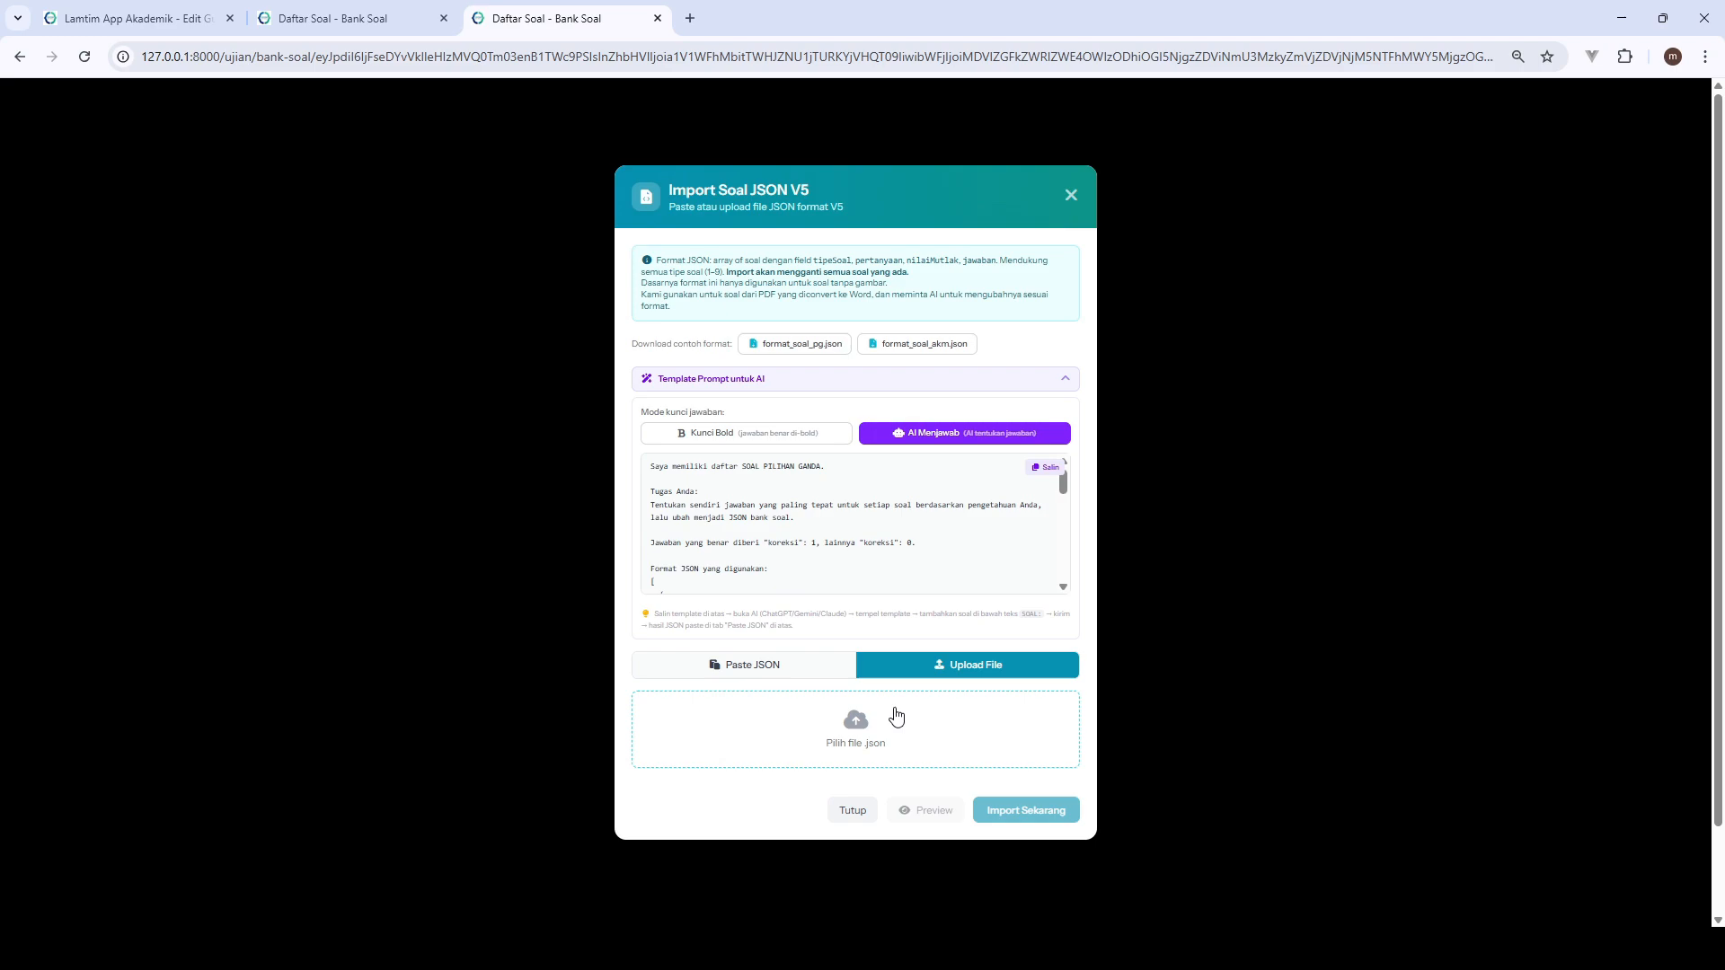
left_click(1032, 378)
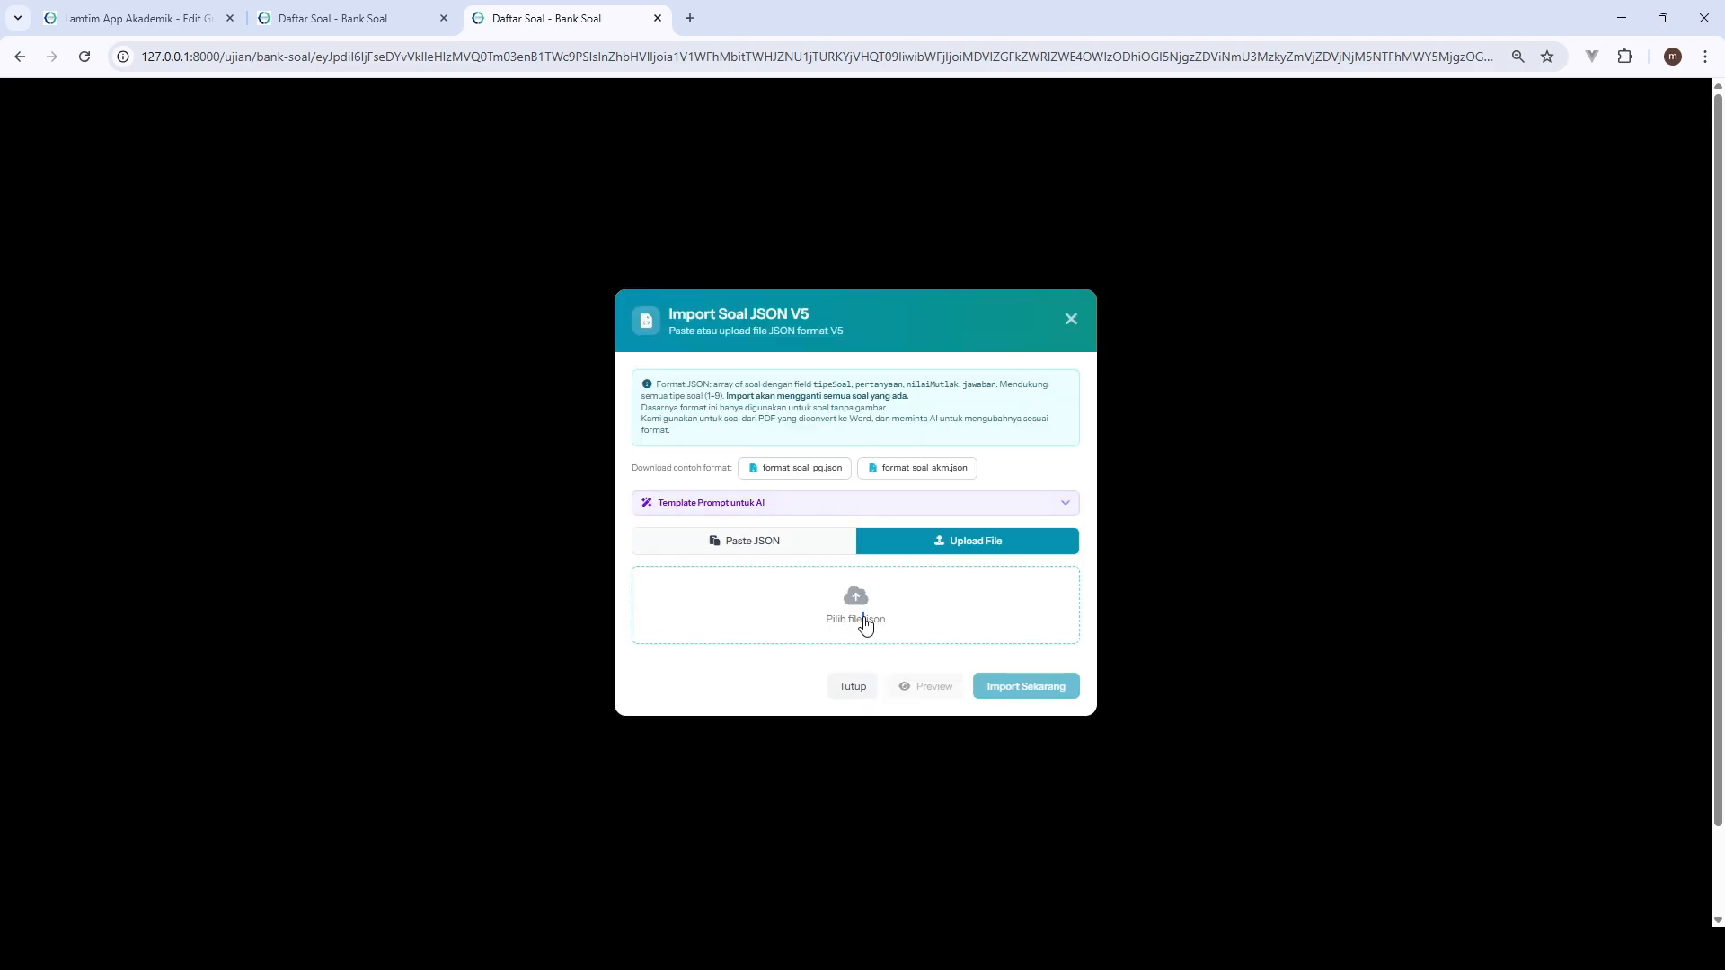
left_click(939, 547)
left_click(941, 505)
left_click(860, 600)
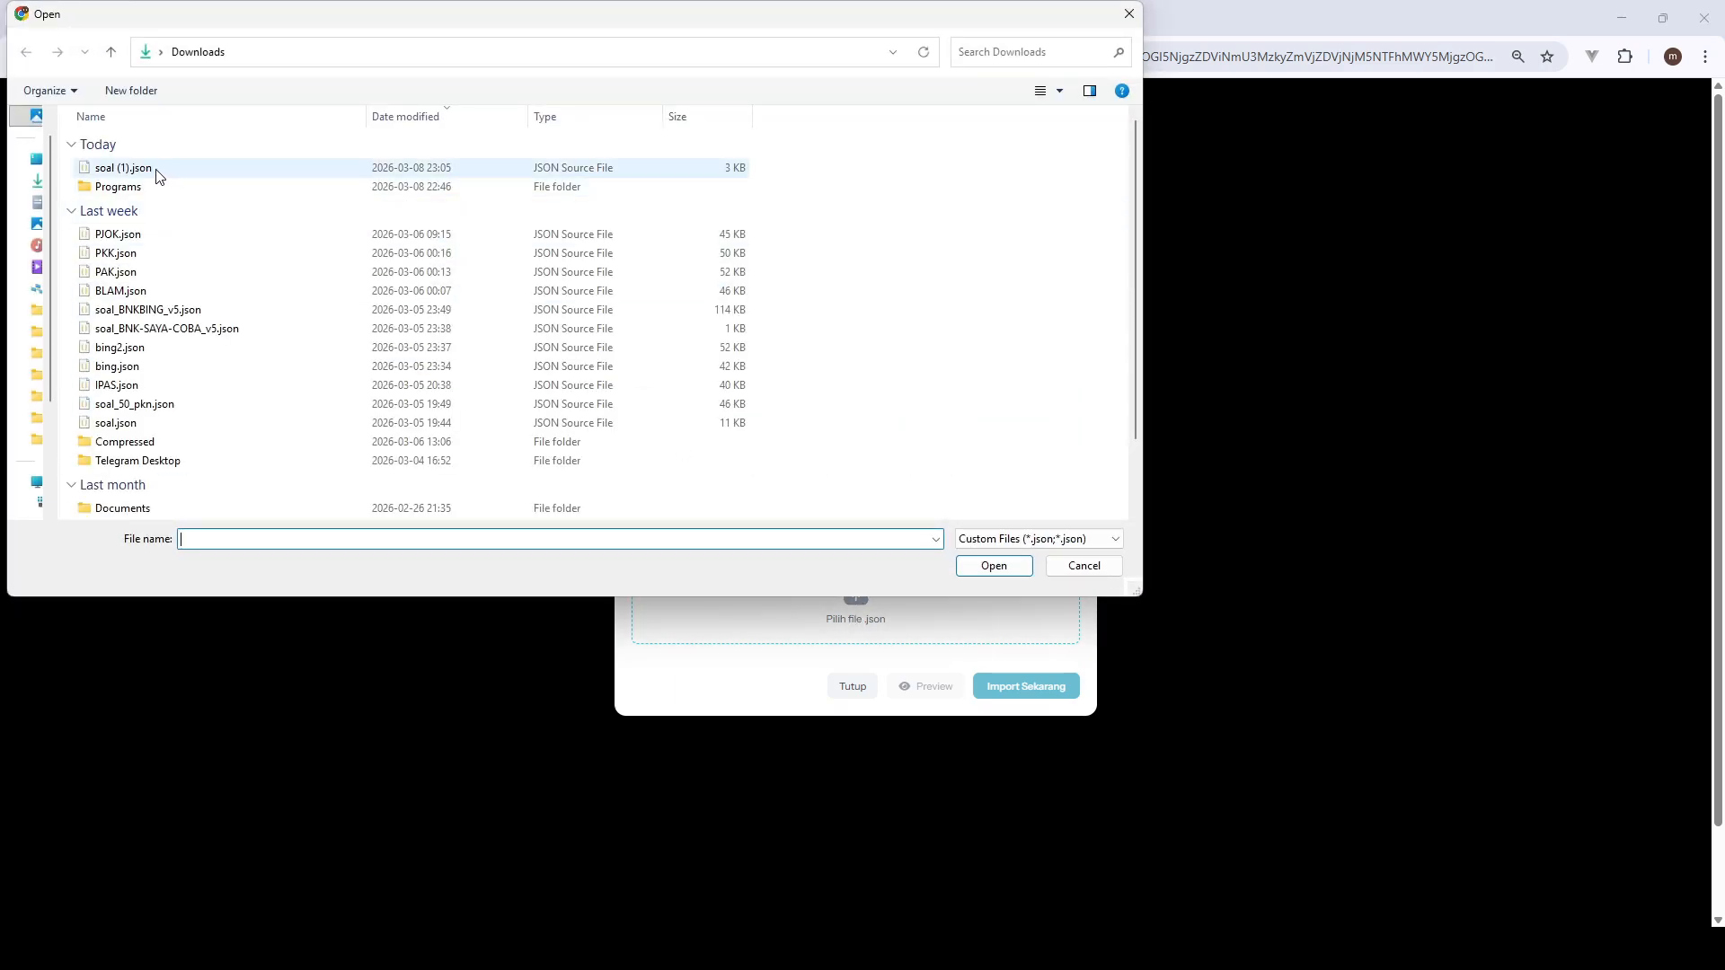
left_click(158, 171)
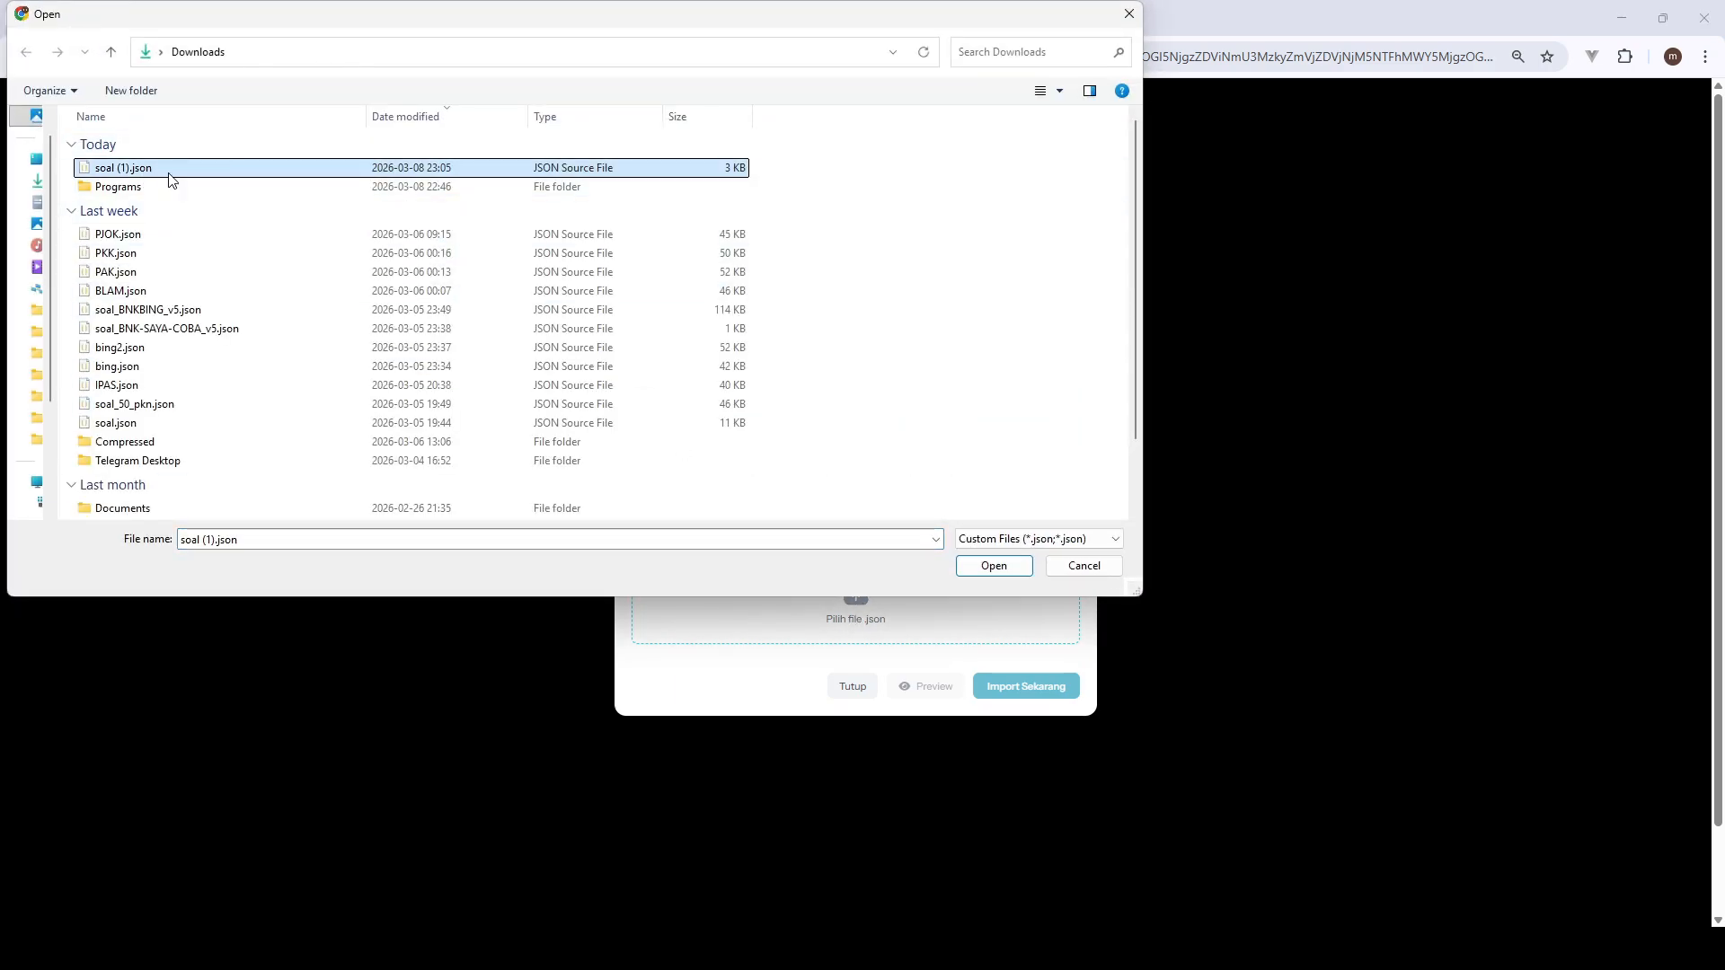
left_click(989, 567)
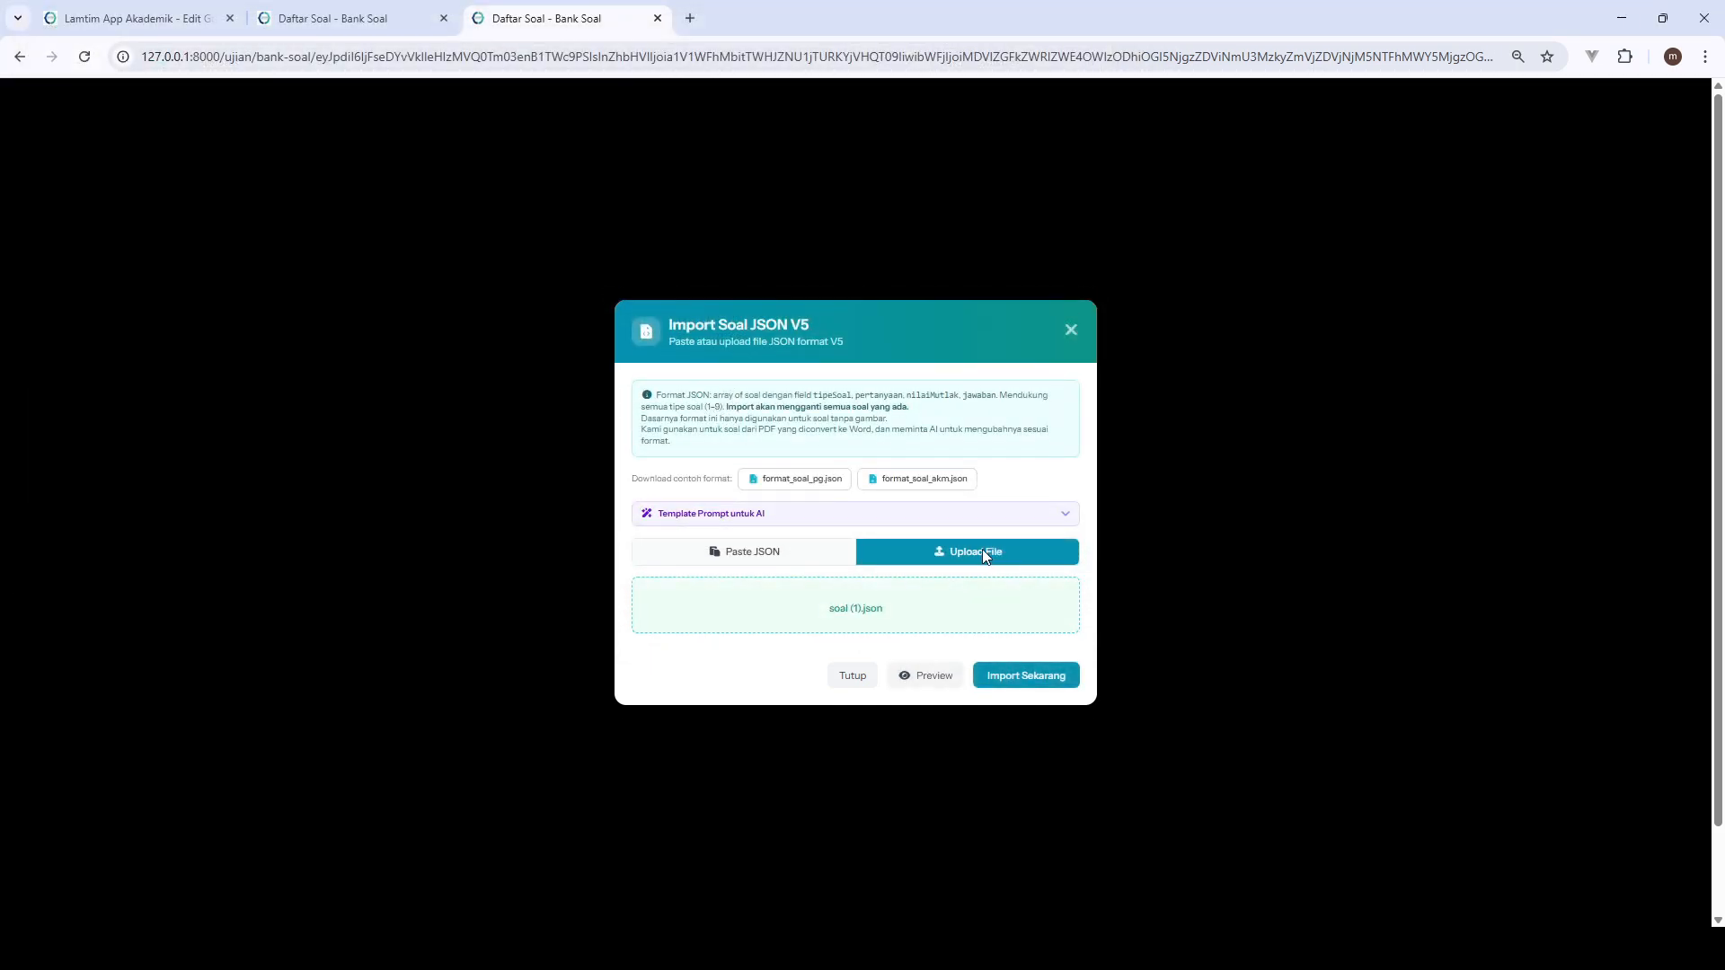
left_click(1031, 688)
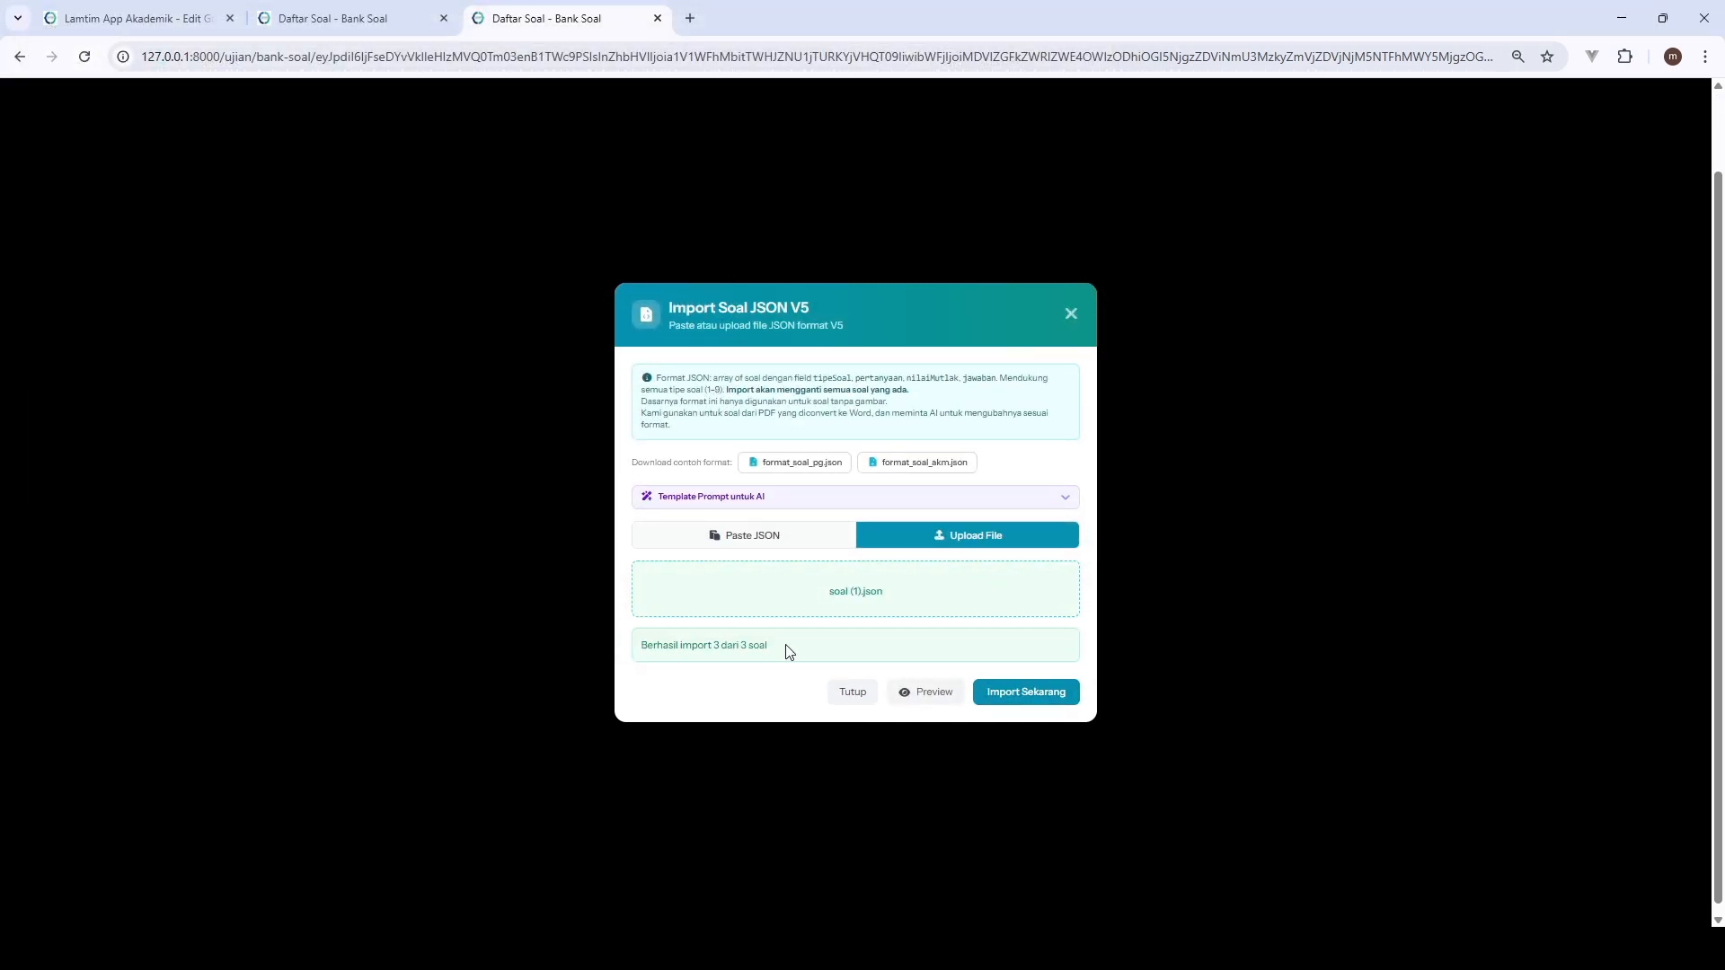
left_click(853, 691)
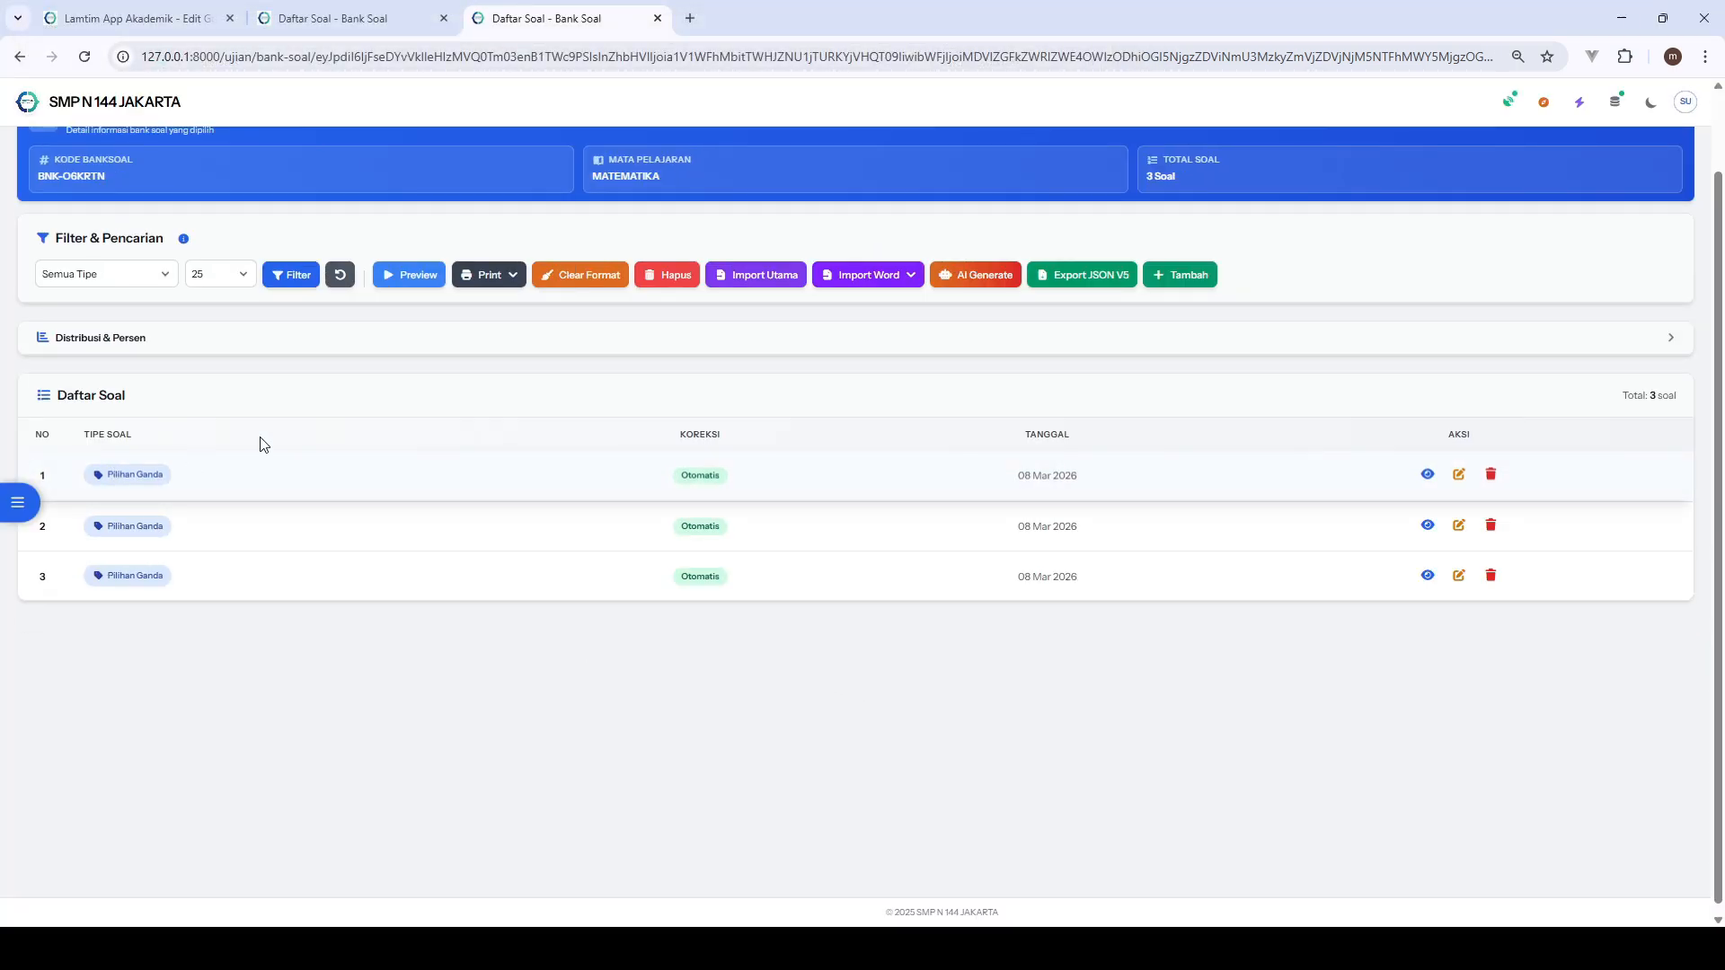
- Preview the MATEMATIKA bank and compare imported question 1 with question 9 in the source Word document
left_click(417, 284)
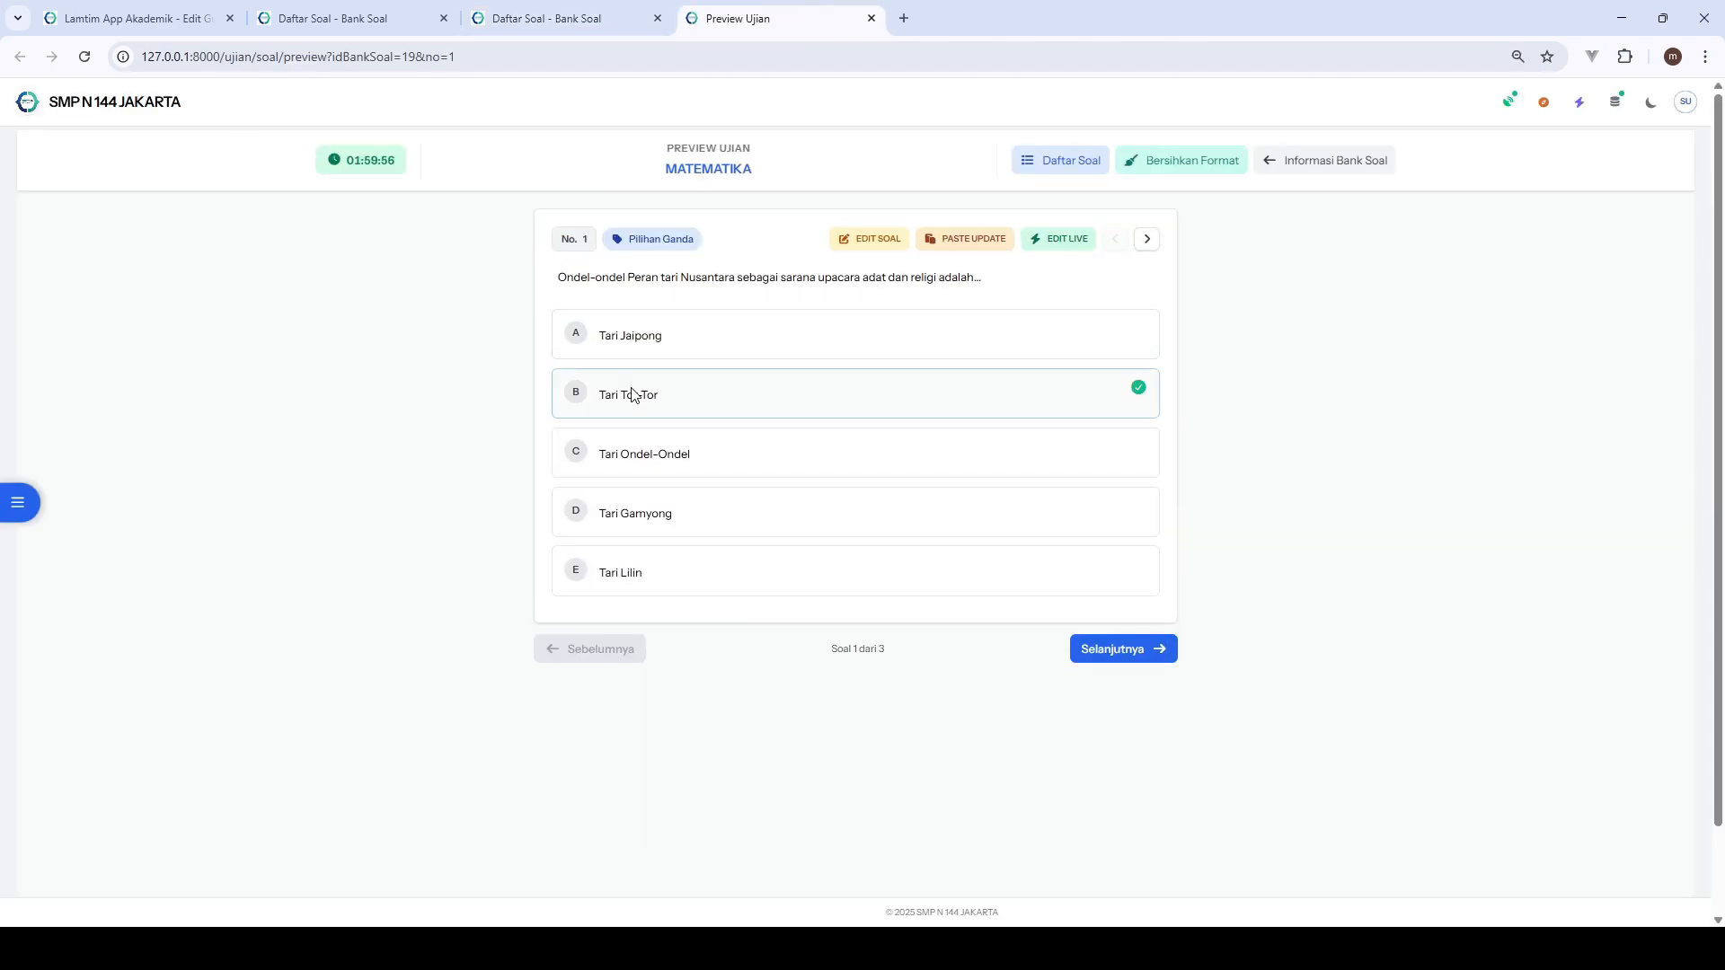
left_click(1066, 949)
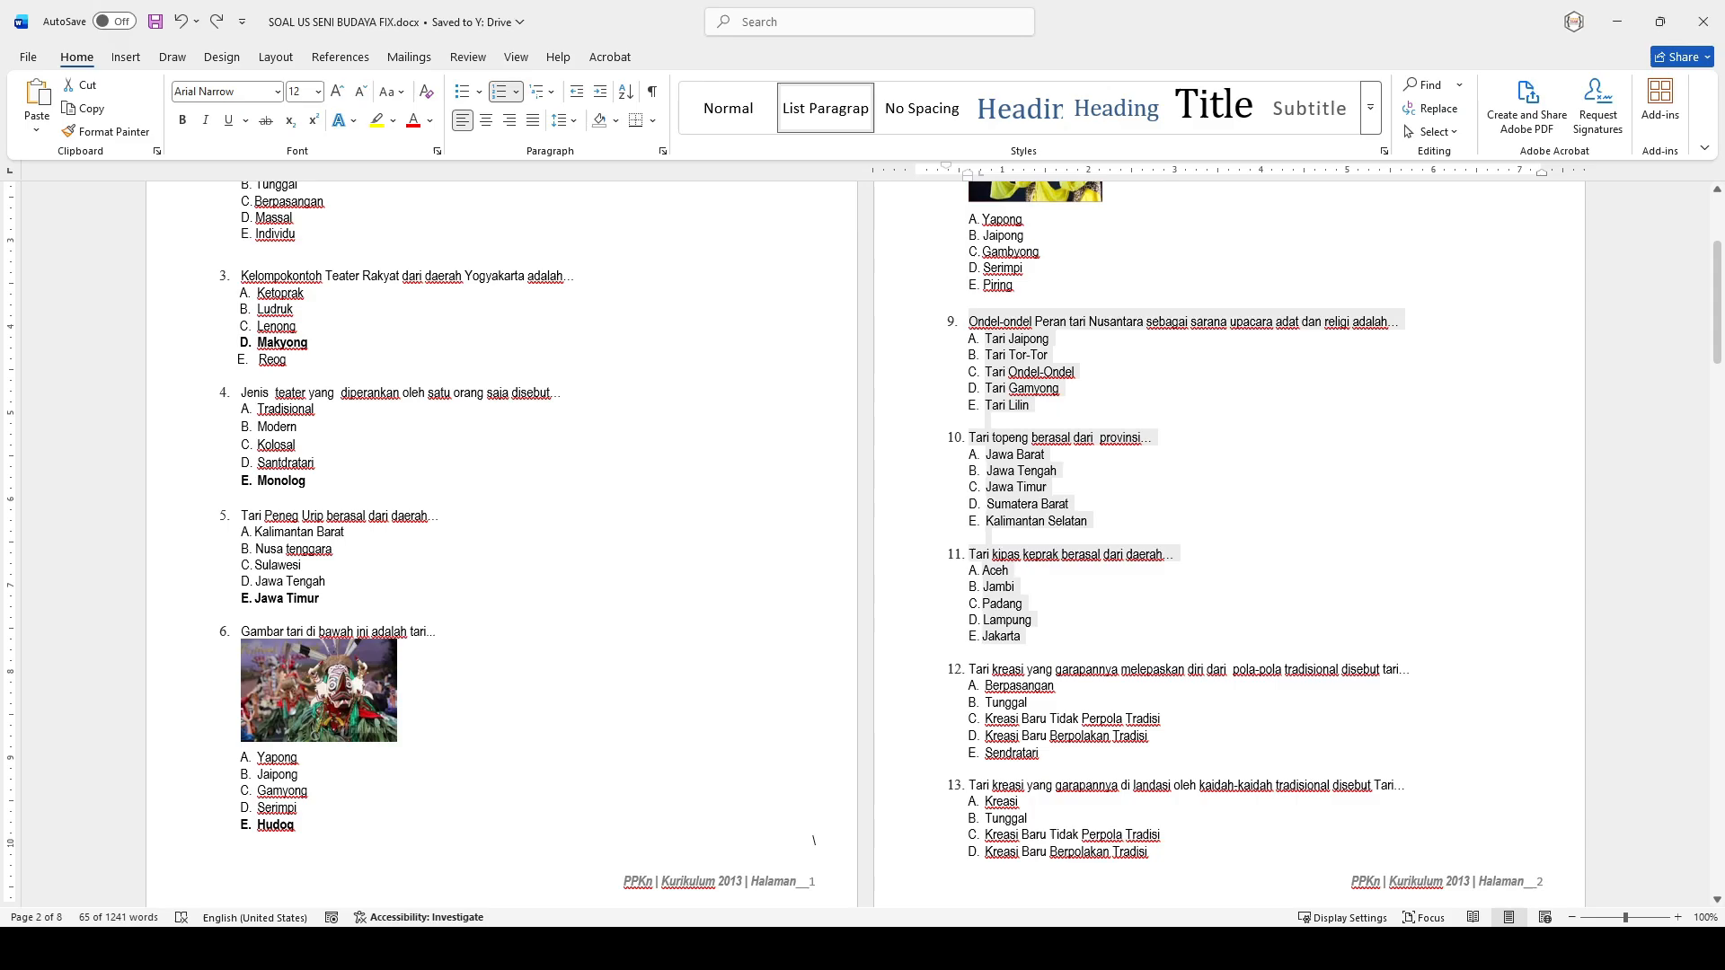
left_click(1128, 540)
left_click(972, 355)
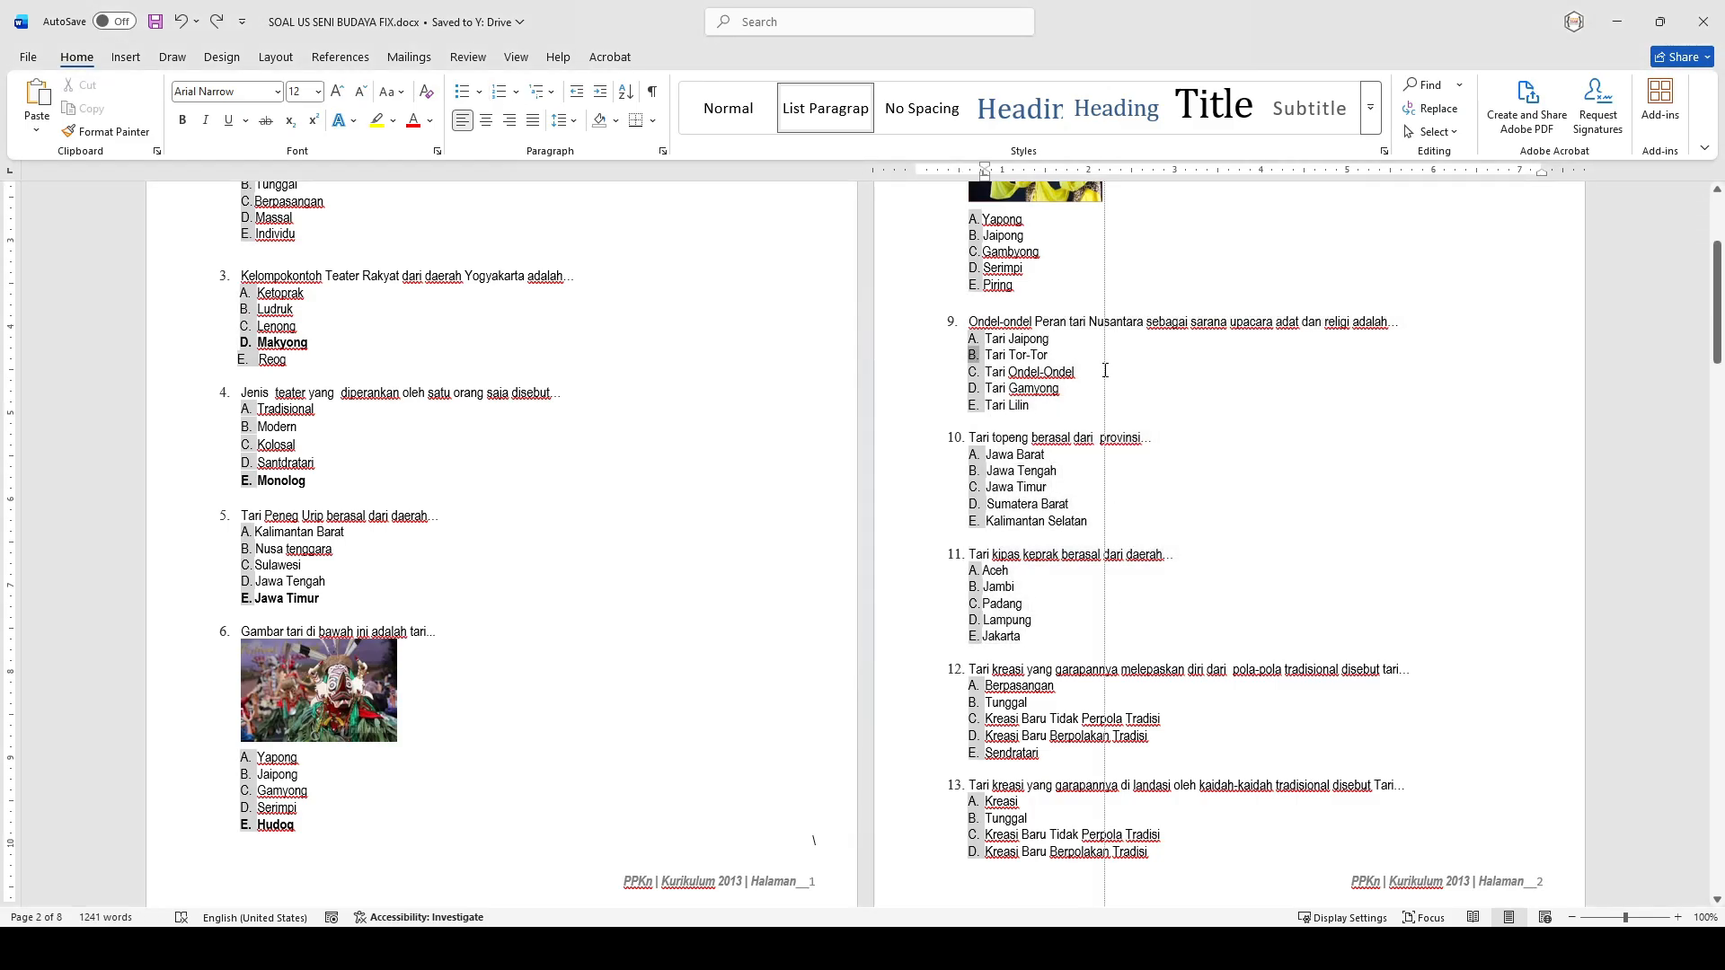
left_click(1021, 350)
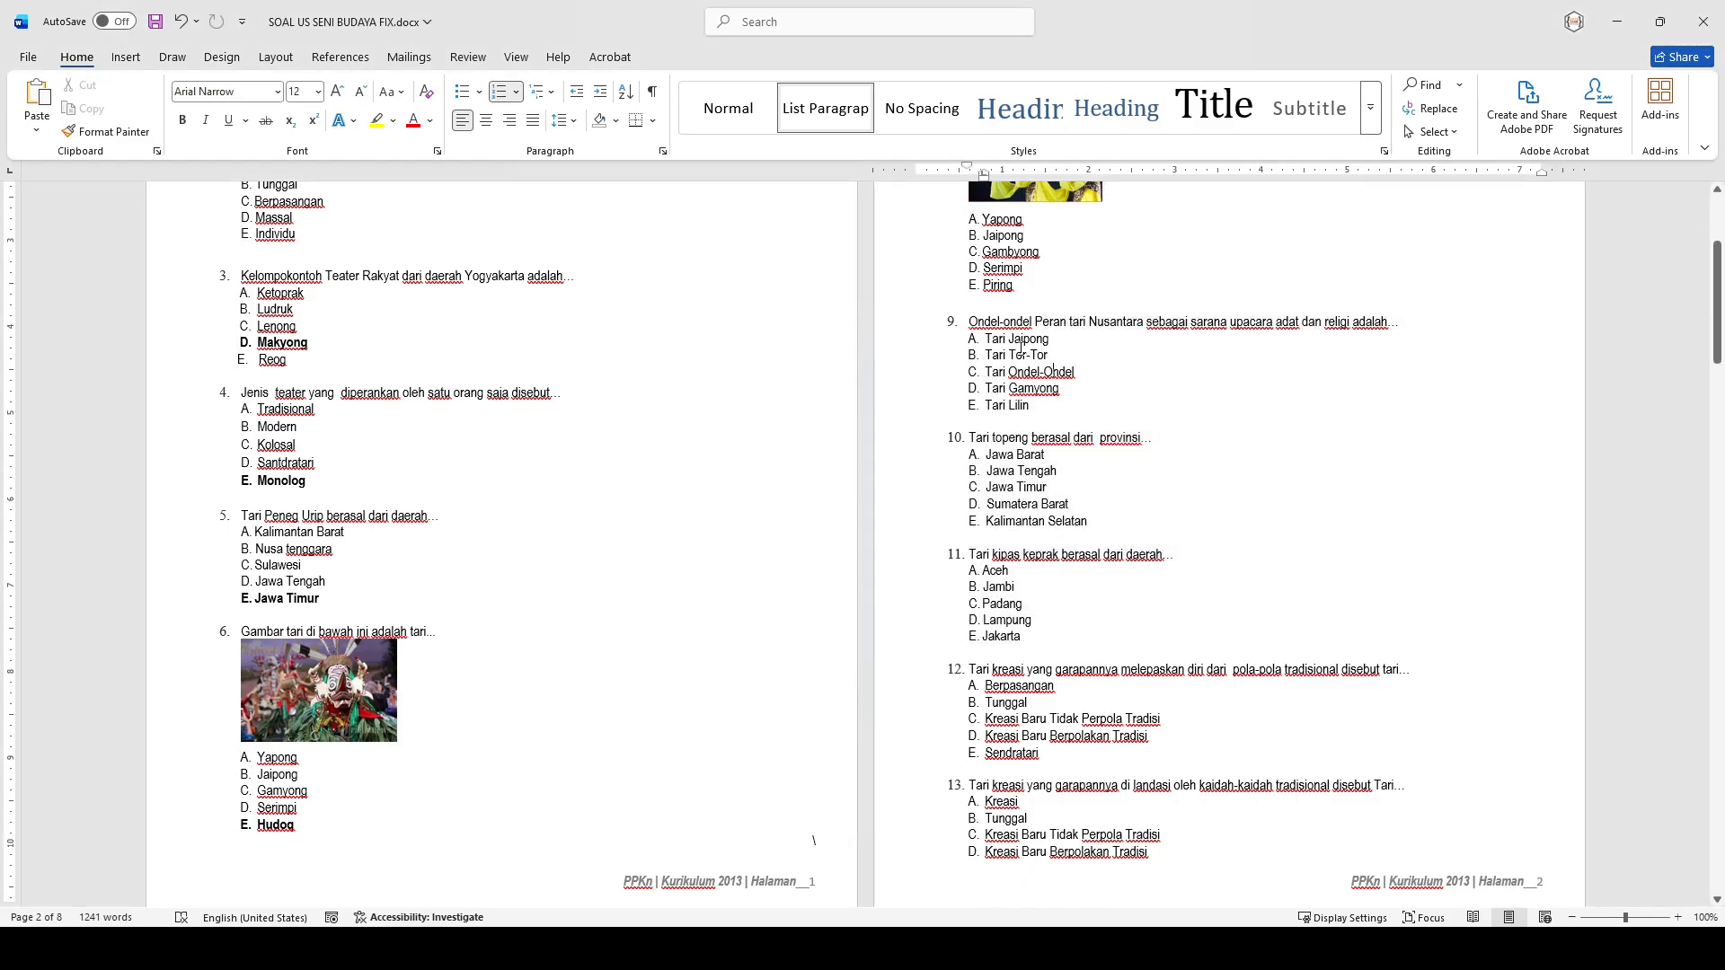
key("alt+Tab")
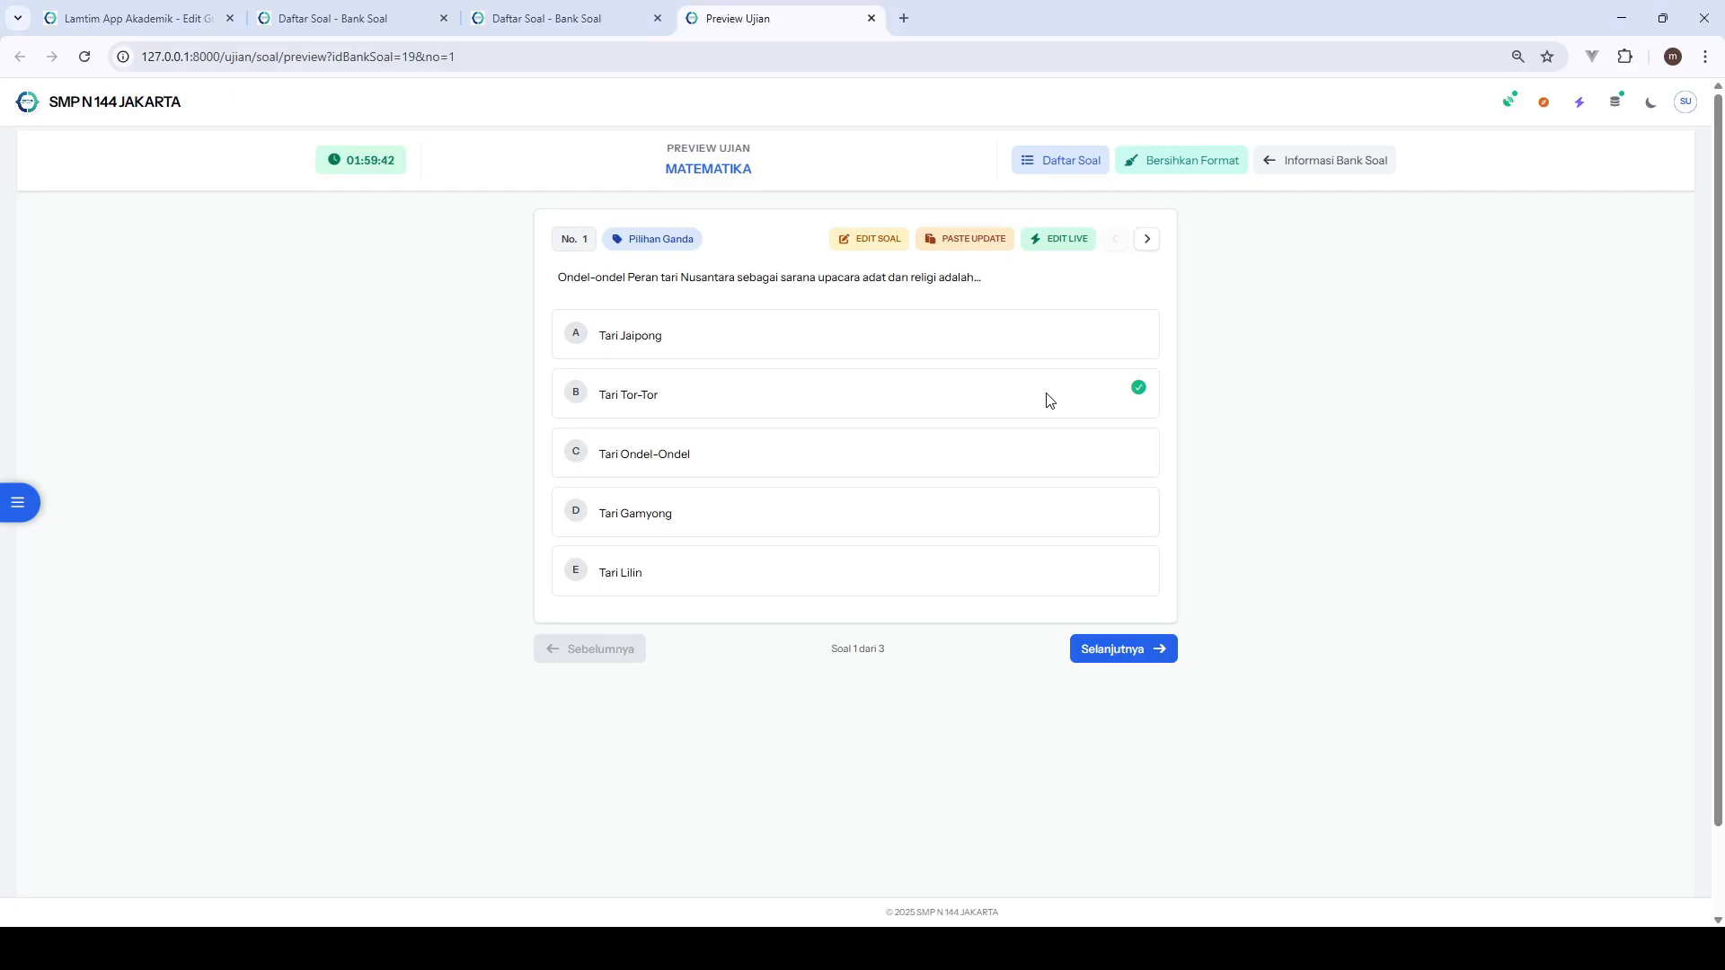
- Compare imported questions 2 and 3 in the exam preview with questions 10 and 11 in the Word document
left_click(1146, 239)
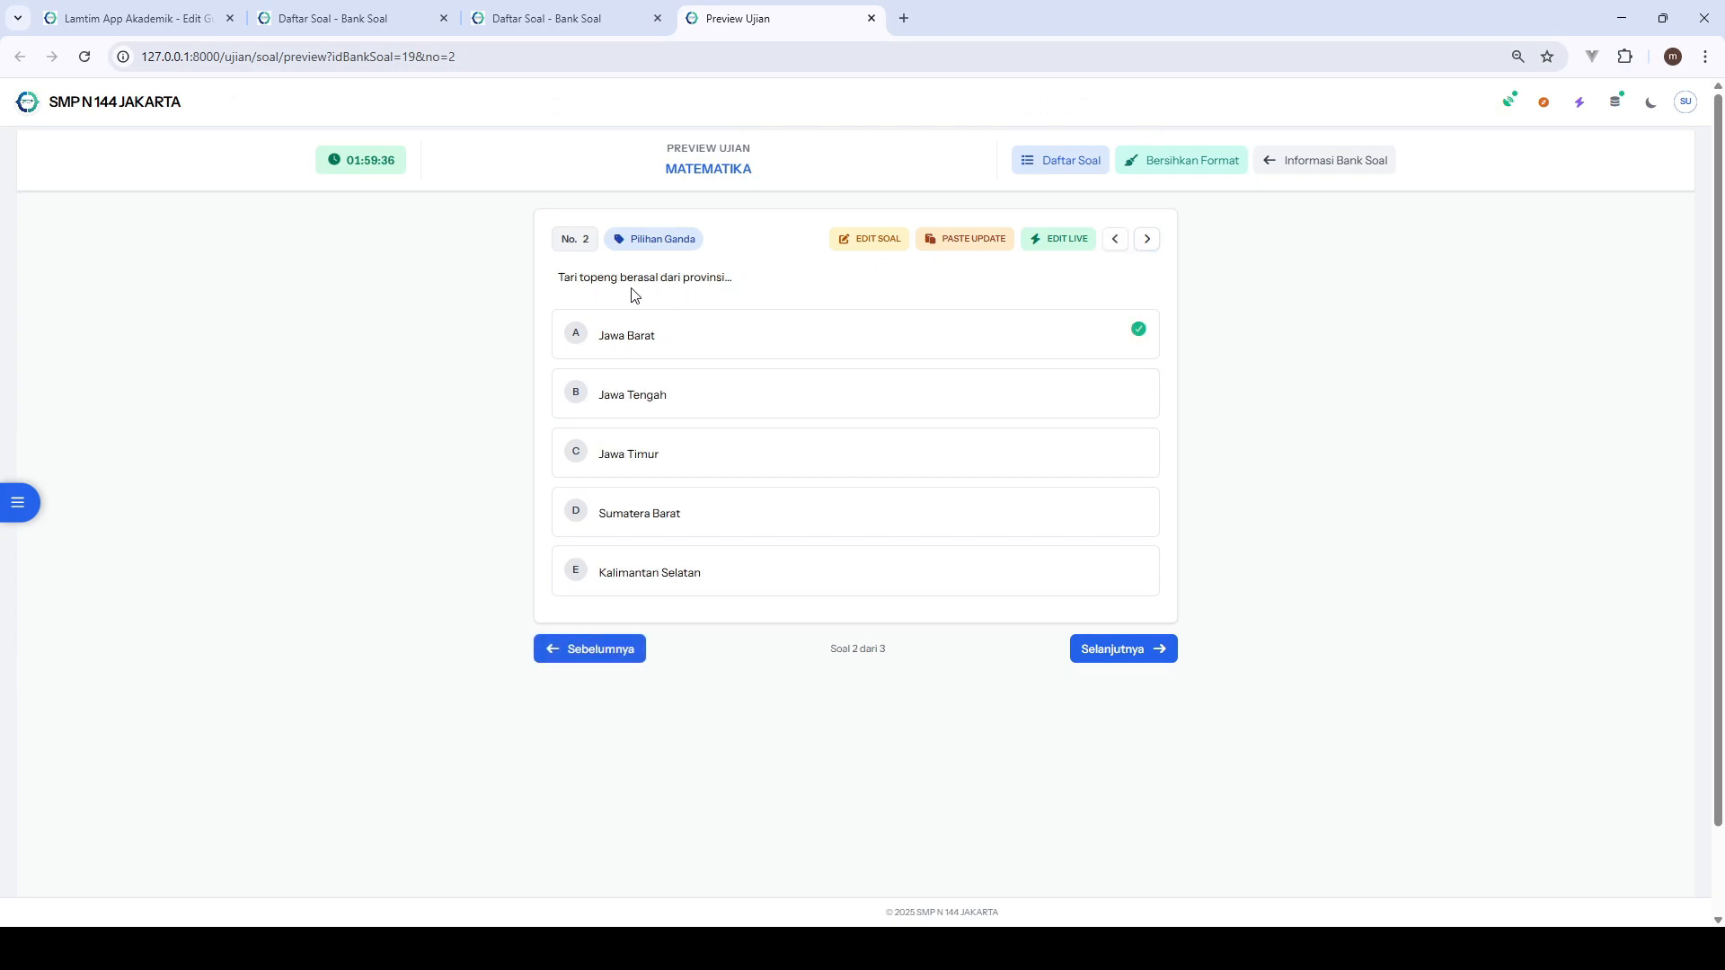
key("alt+Tab")
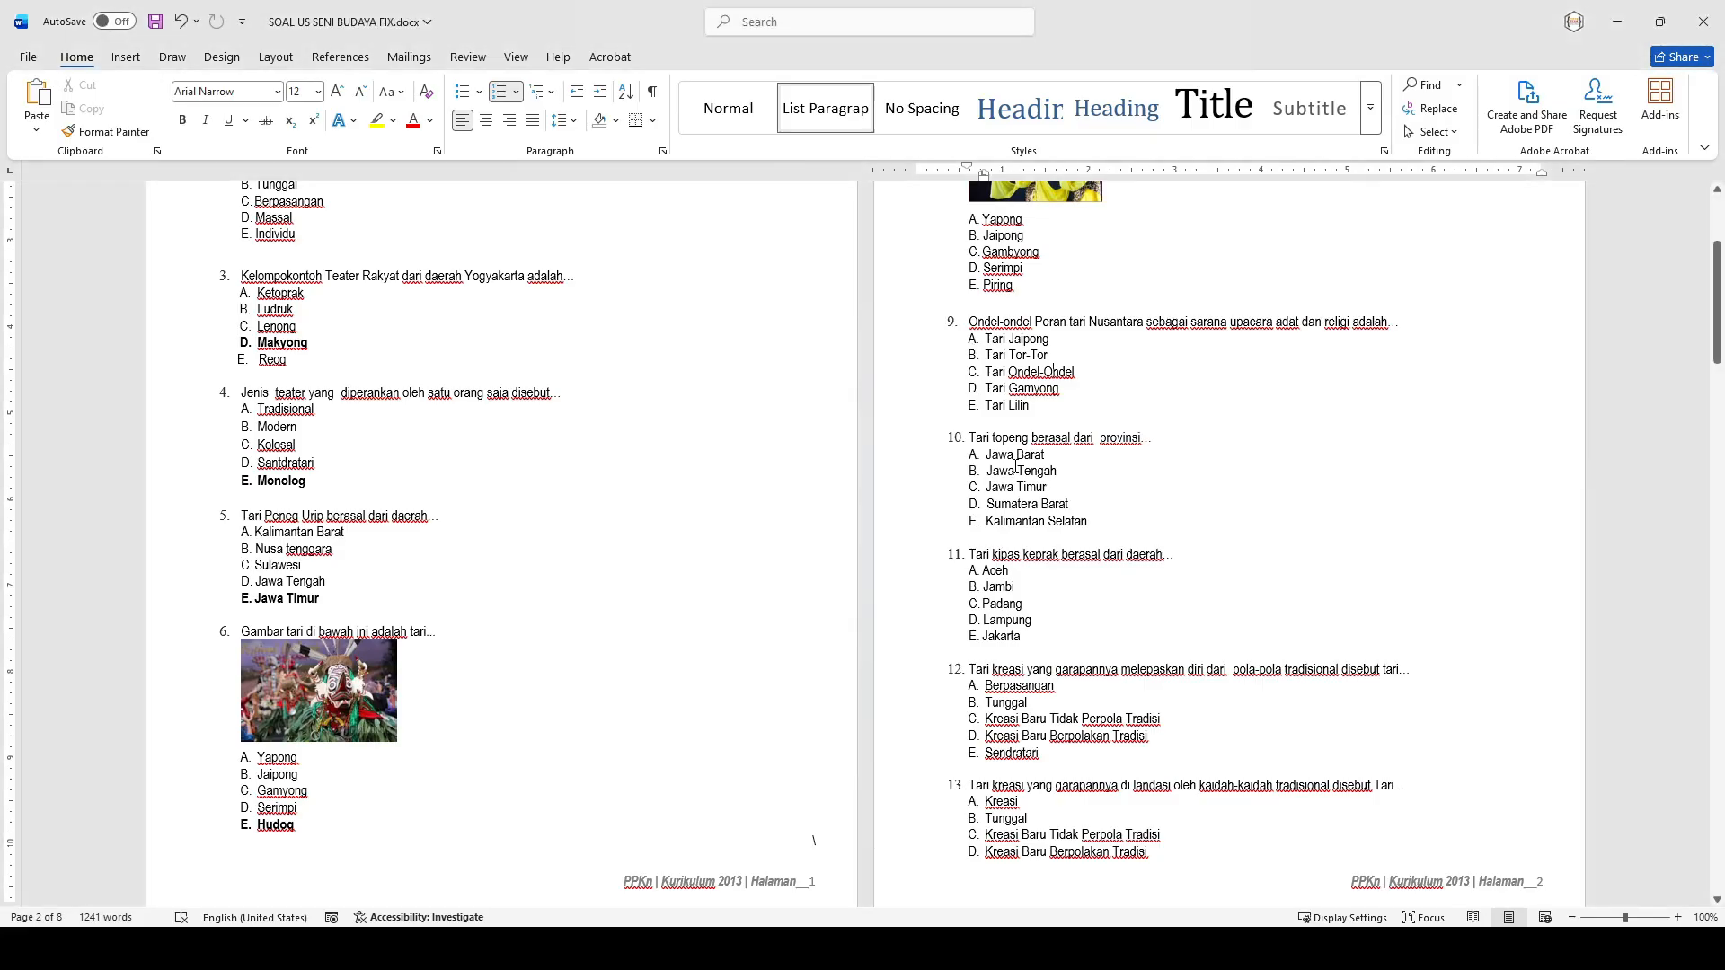
left_click_drag(1088, 521, 986, 356)
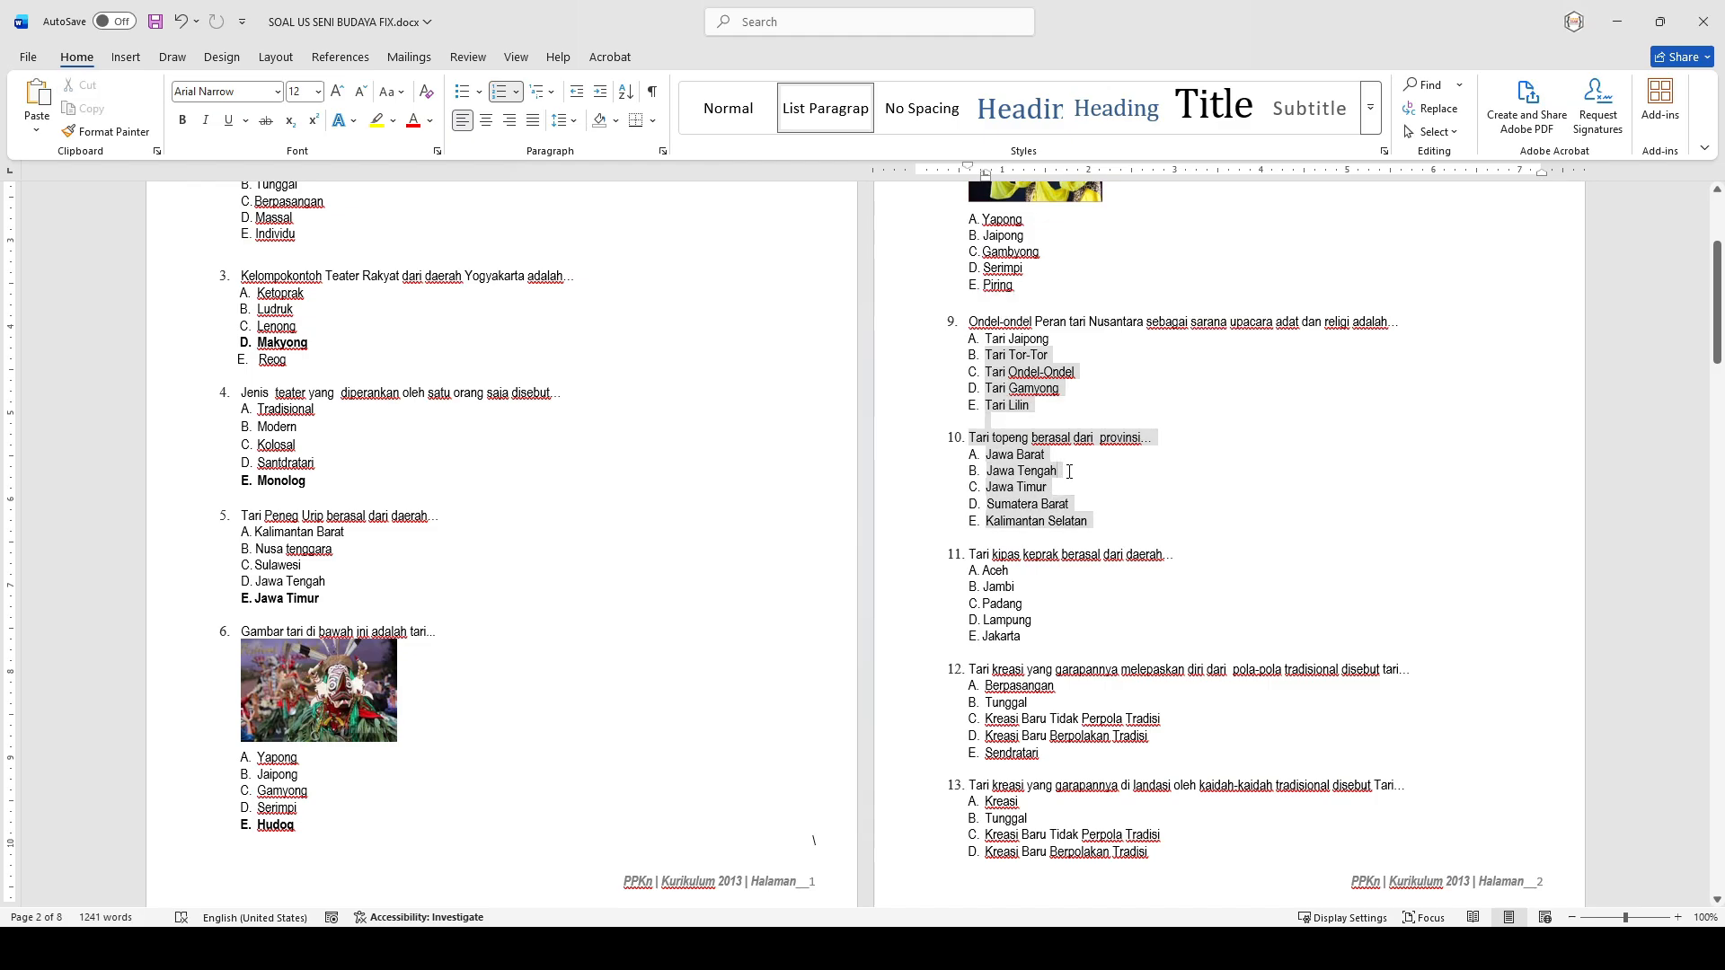
left_click(986, 385)
key("alt+Tab")
left_click(1148, 238)
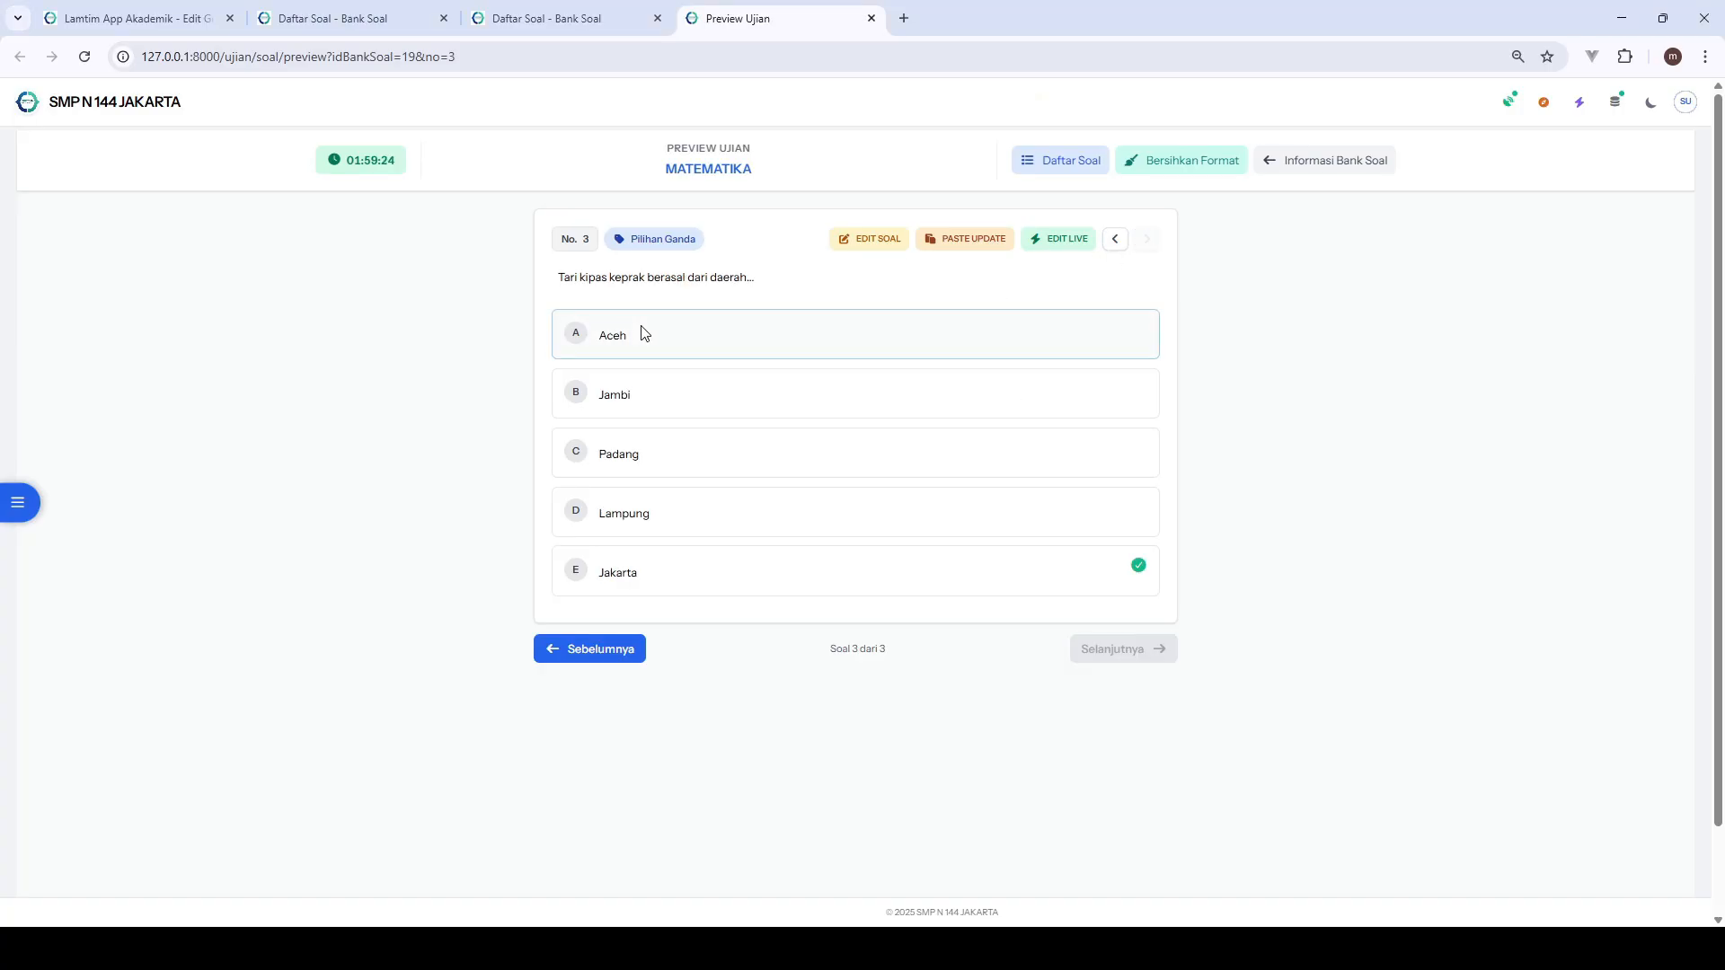
key("alt+Tab")
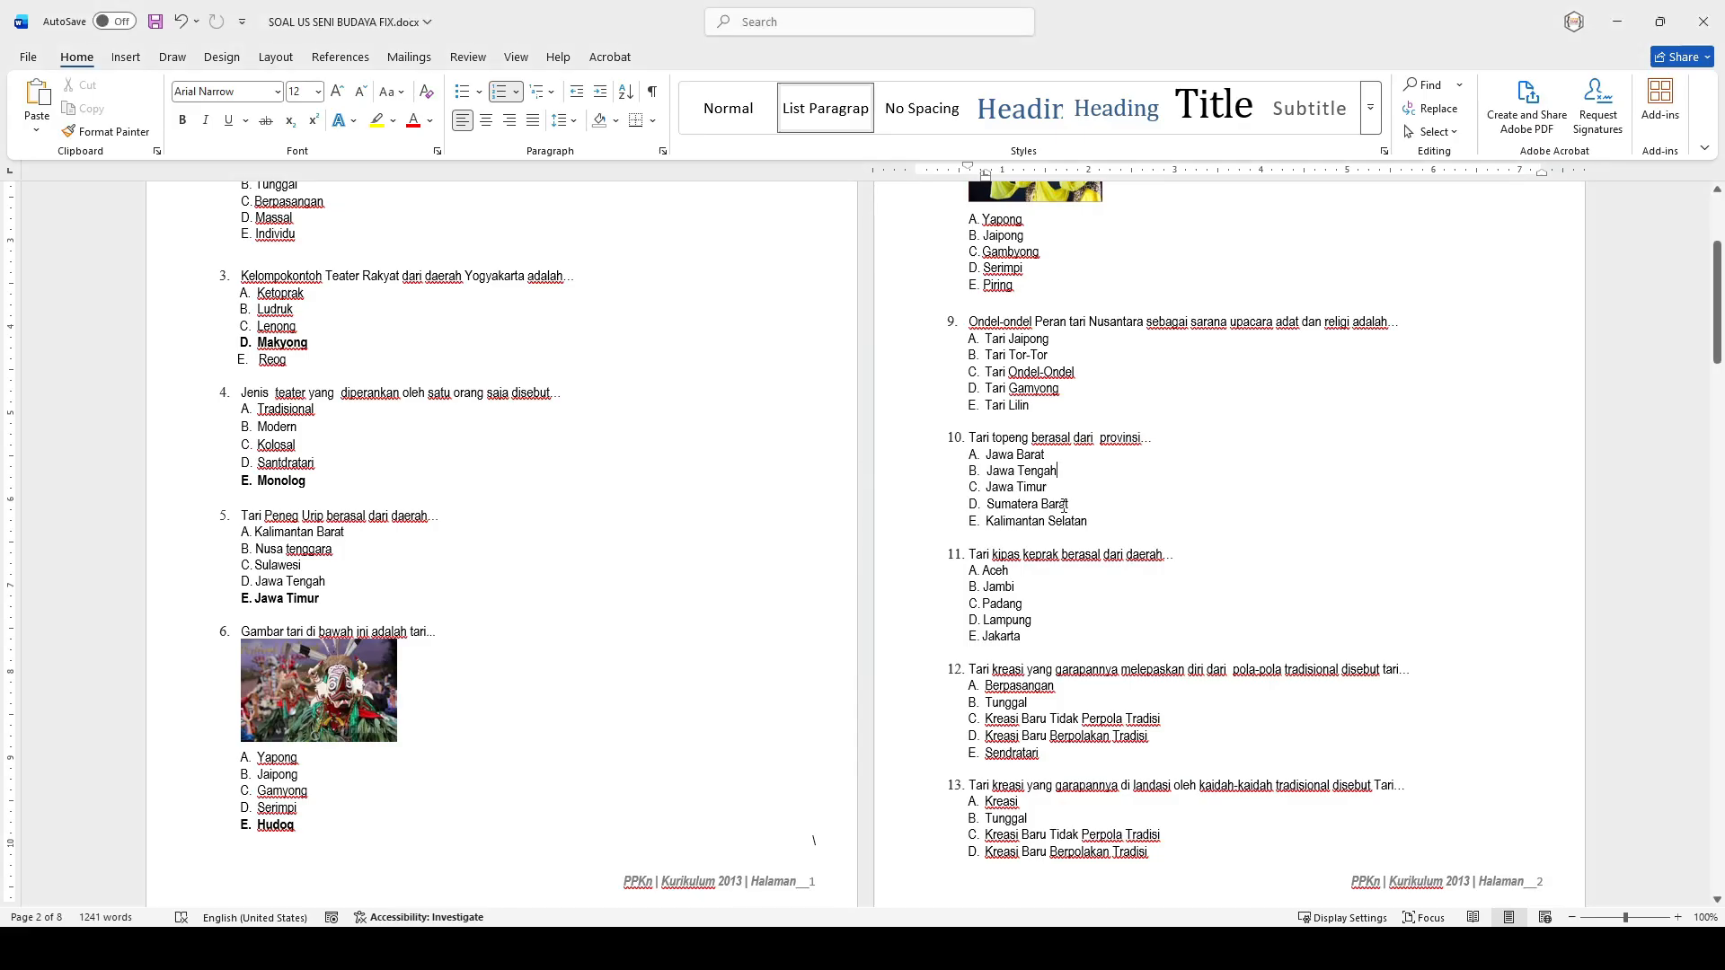
key("alt+Tab")
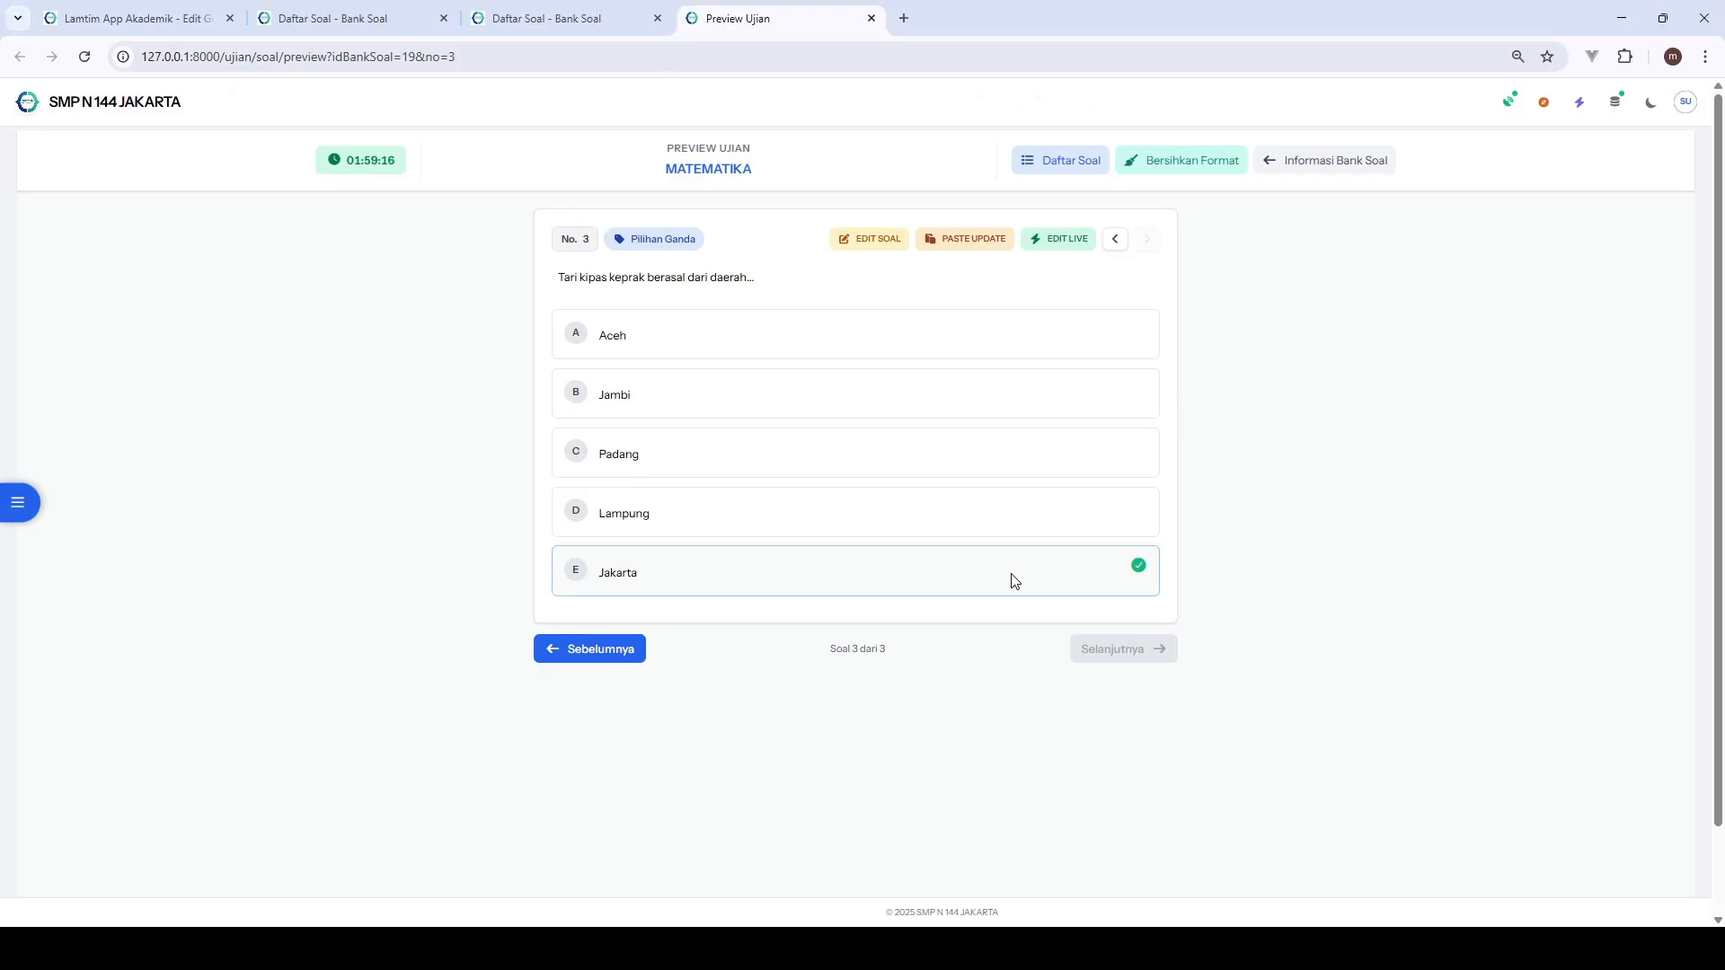
- Return to the bank's question list and examine the Import V6 Matematika dialog and the available Word import options
left_click(1303, 162)
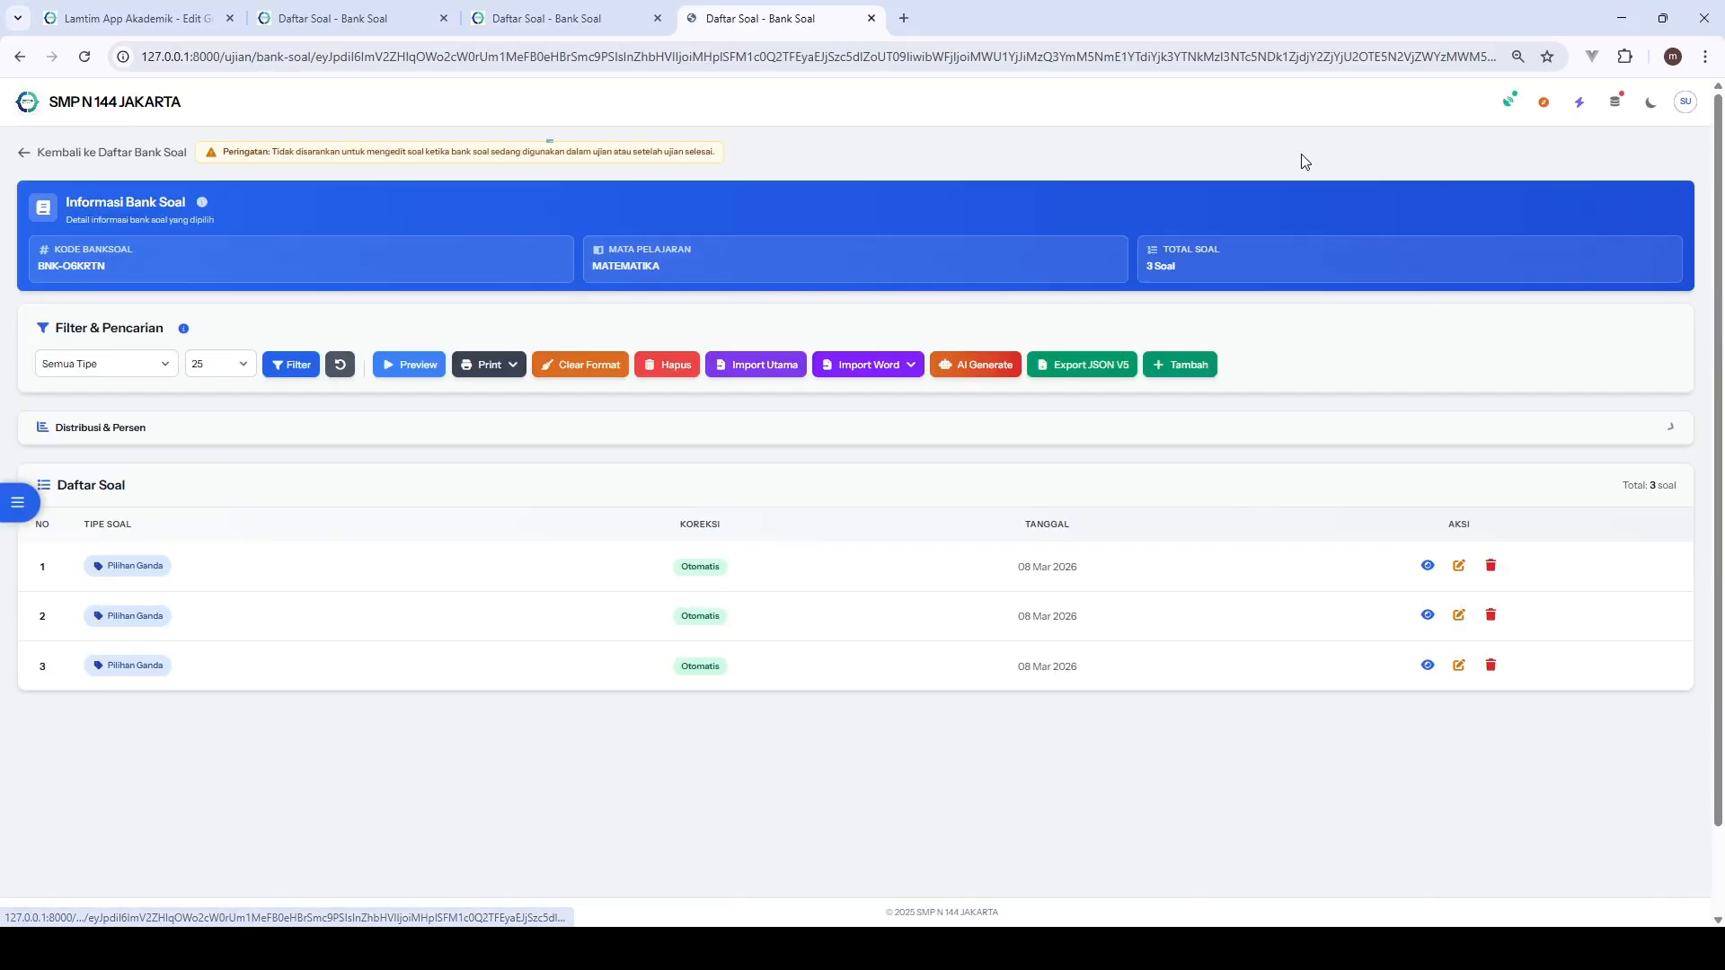
left_click(908, 365)
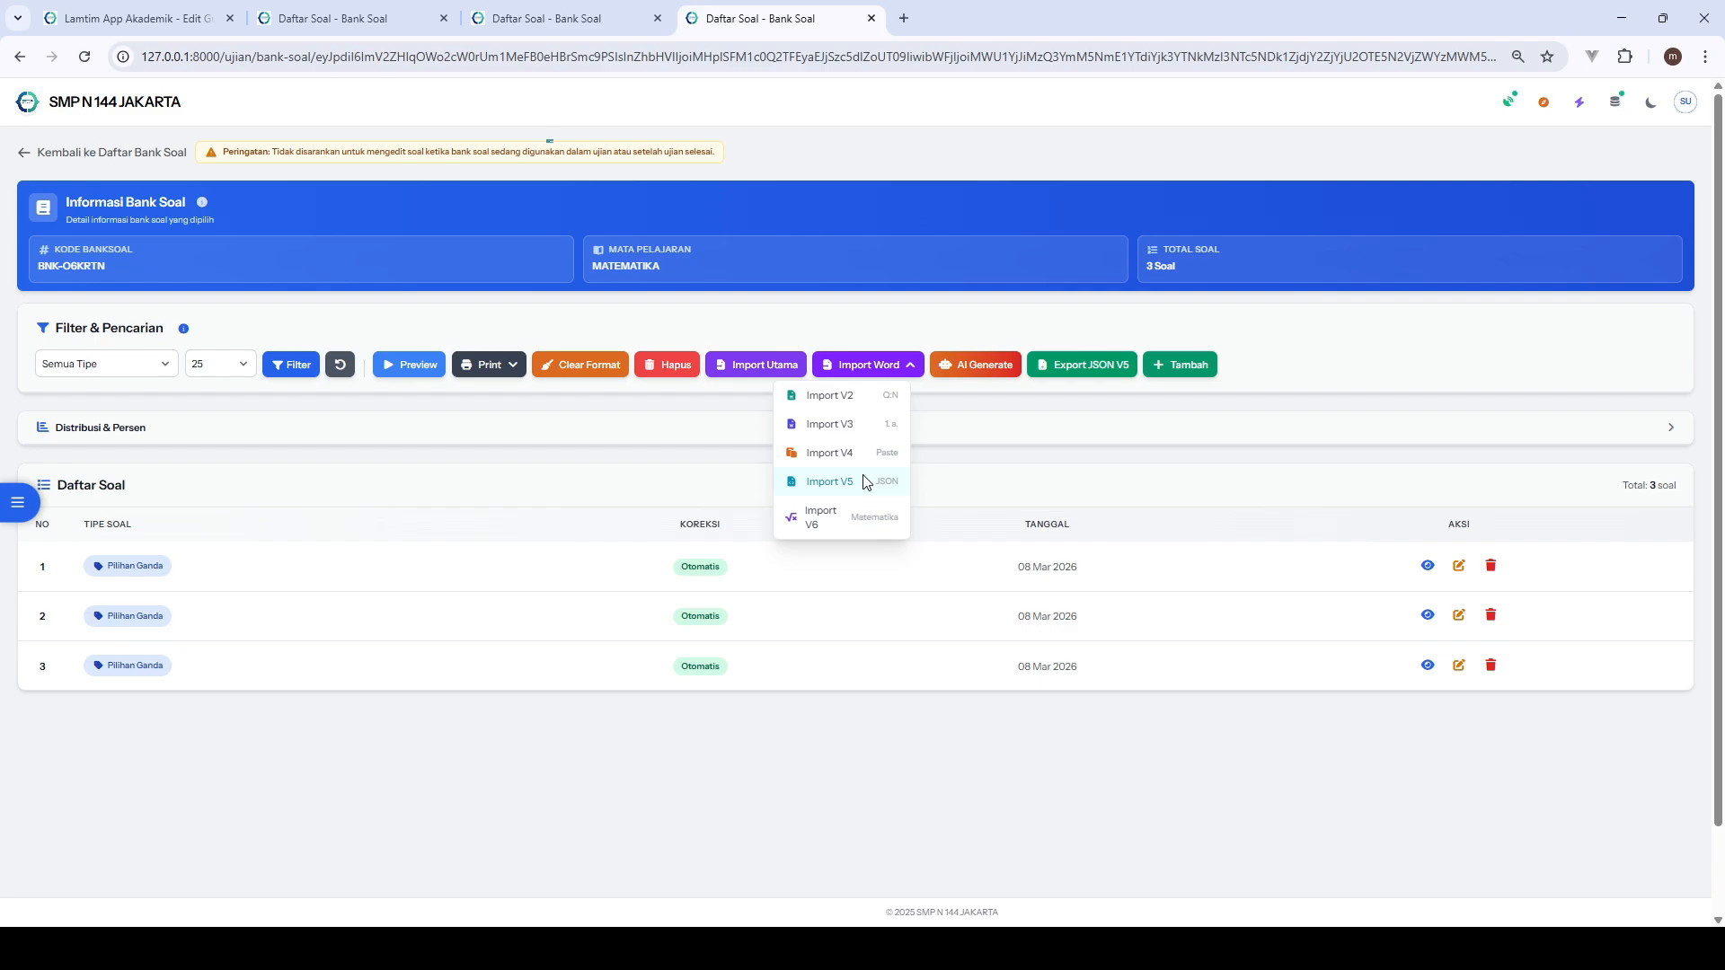
left_click(861, 524)
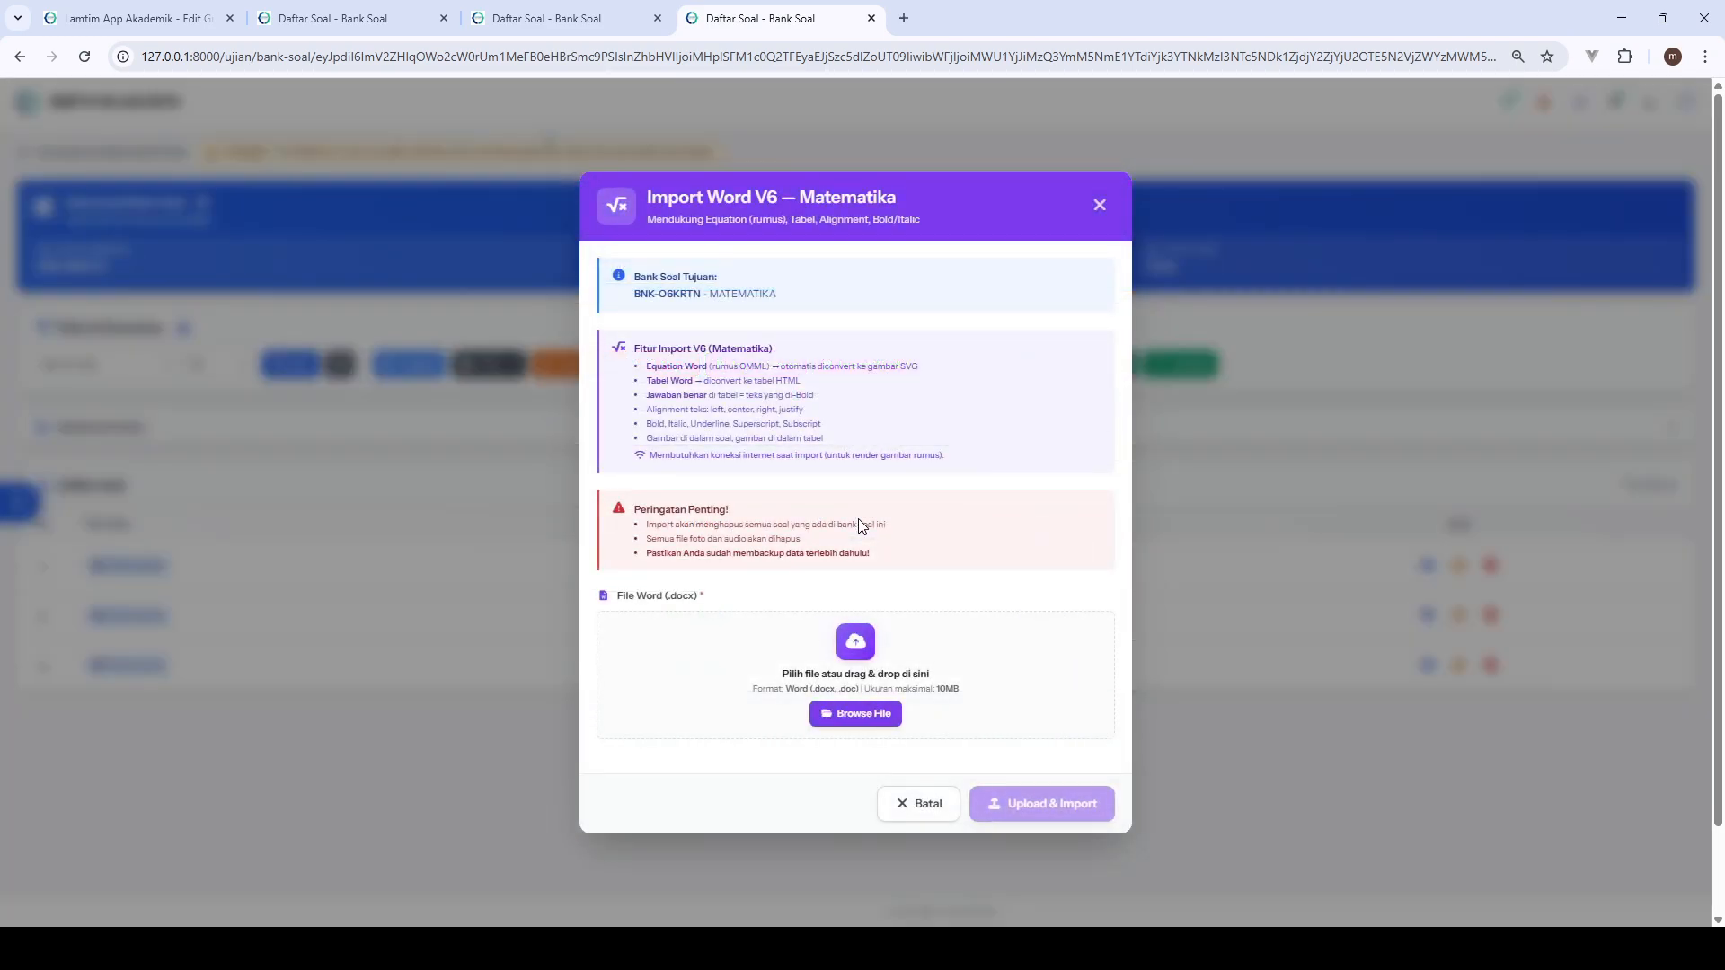
left_click(1100, 206)
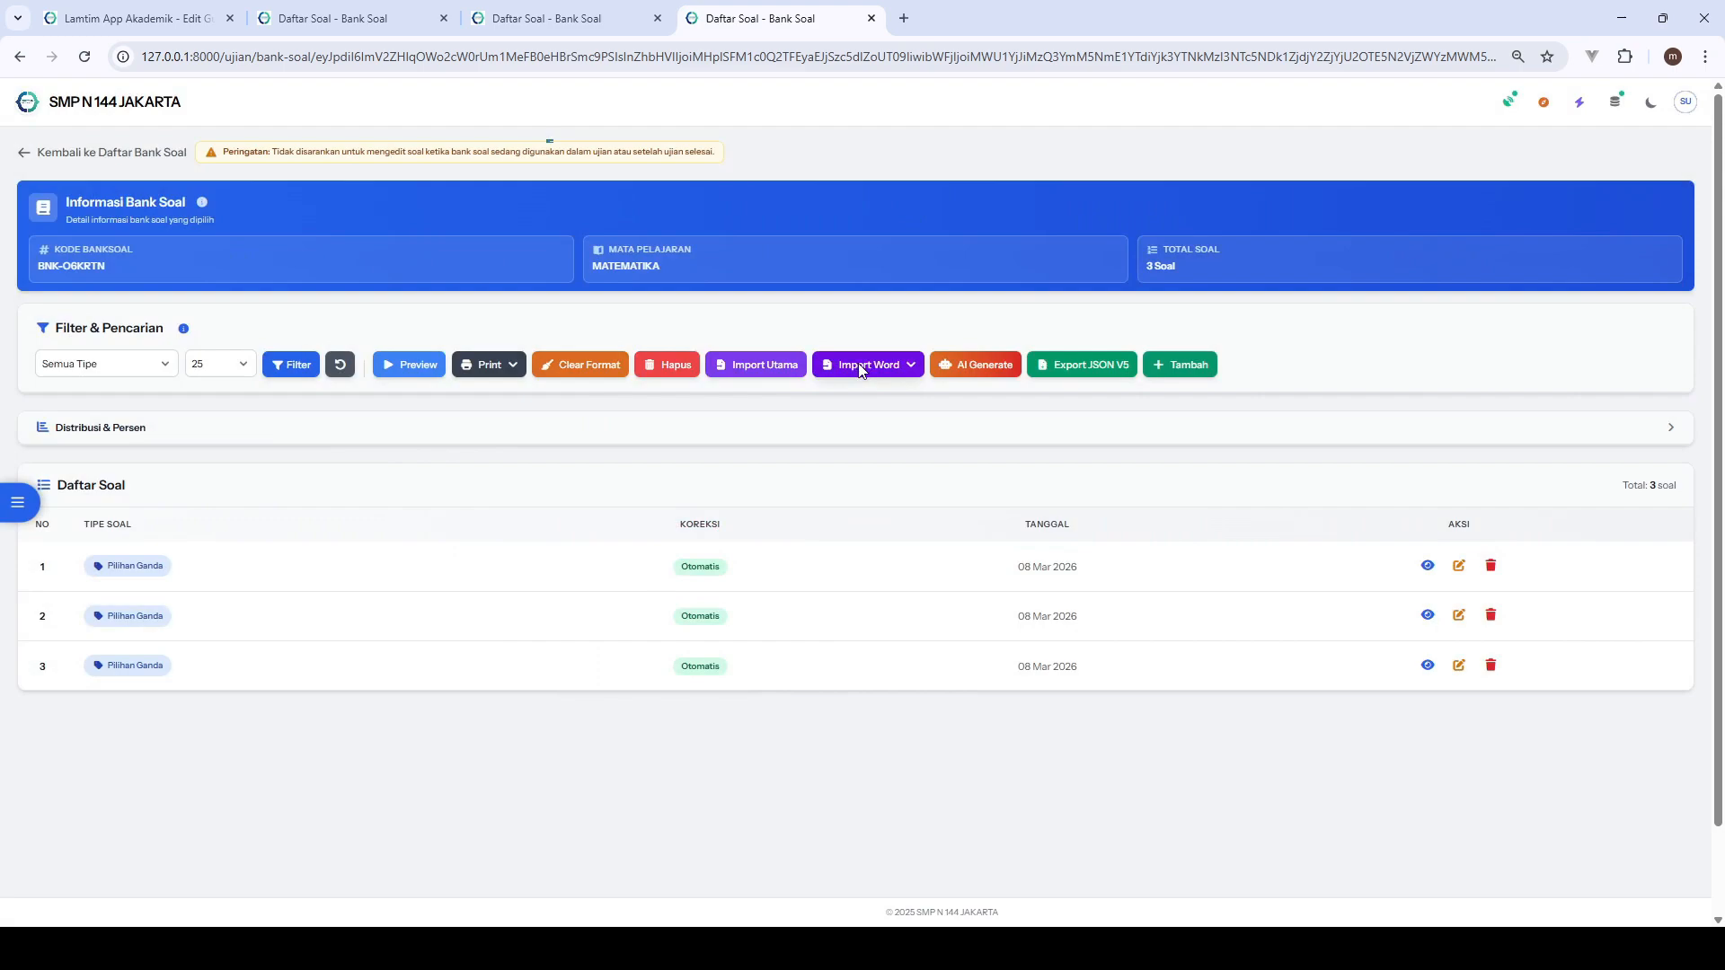
left_click(859, 365)
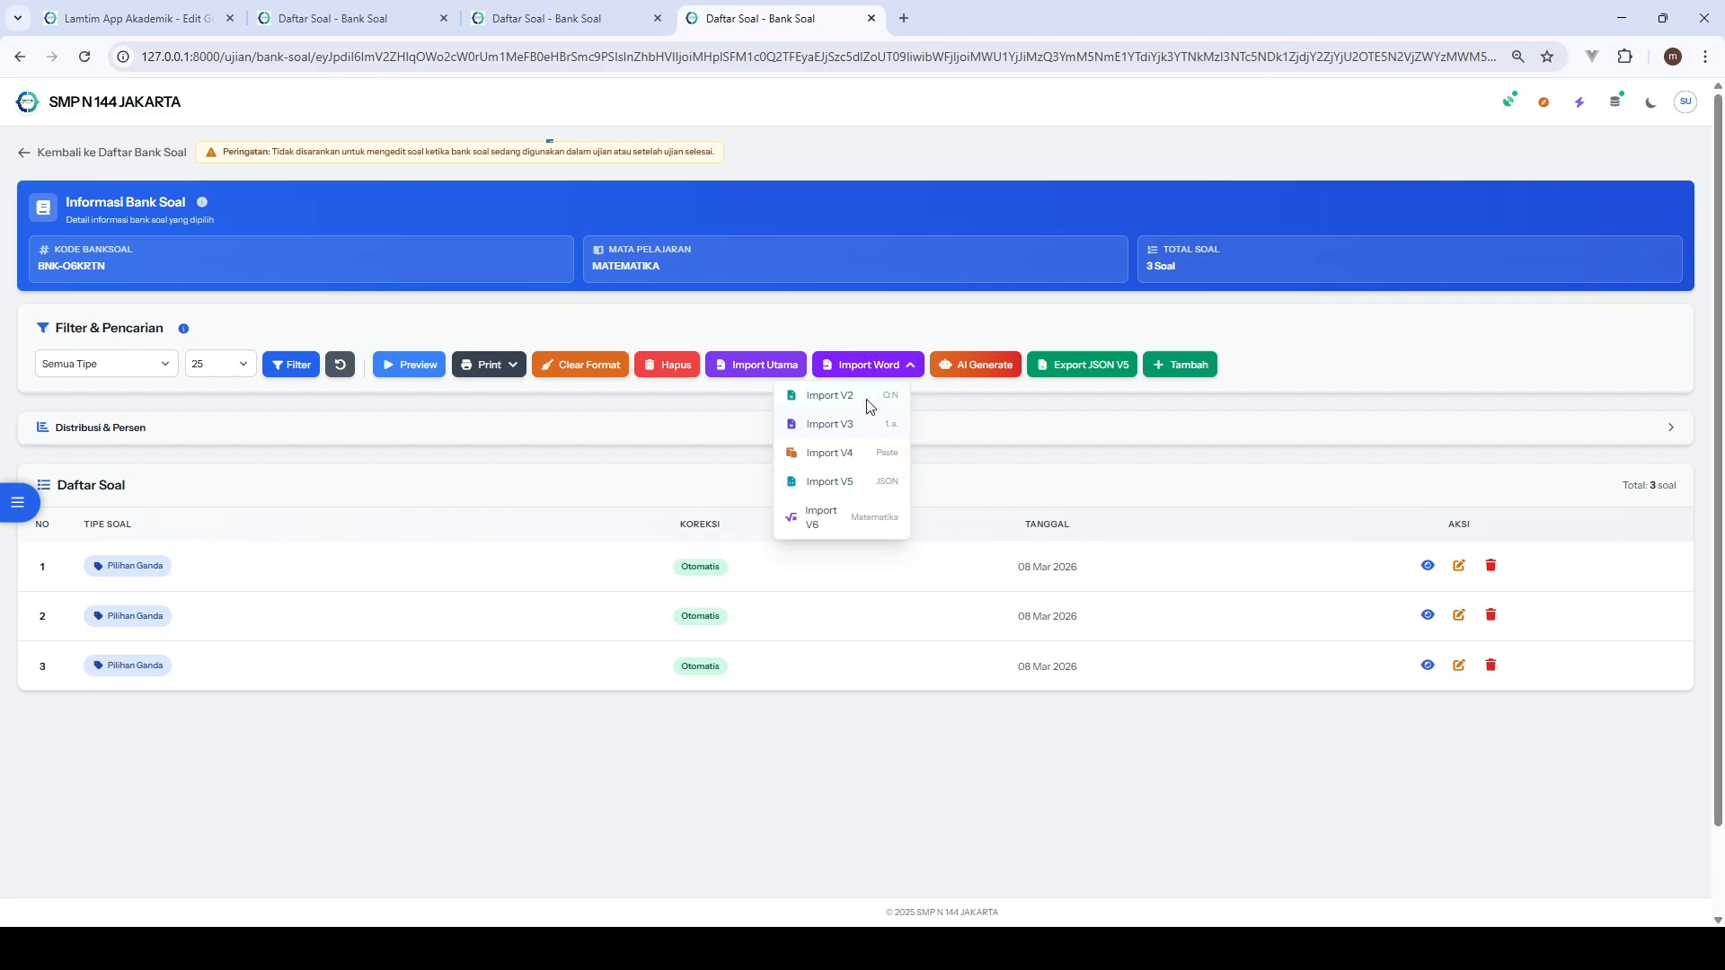
left_click(935, 459)
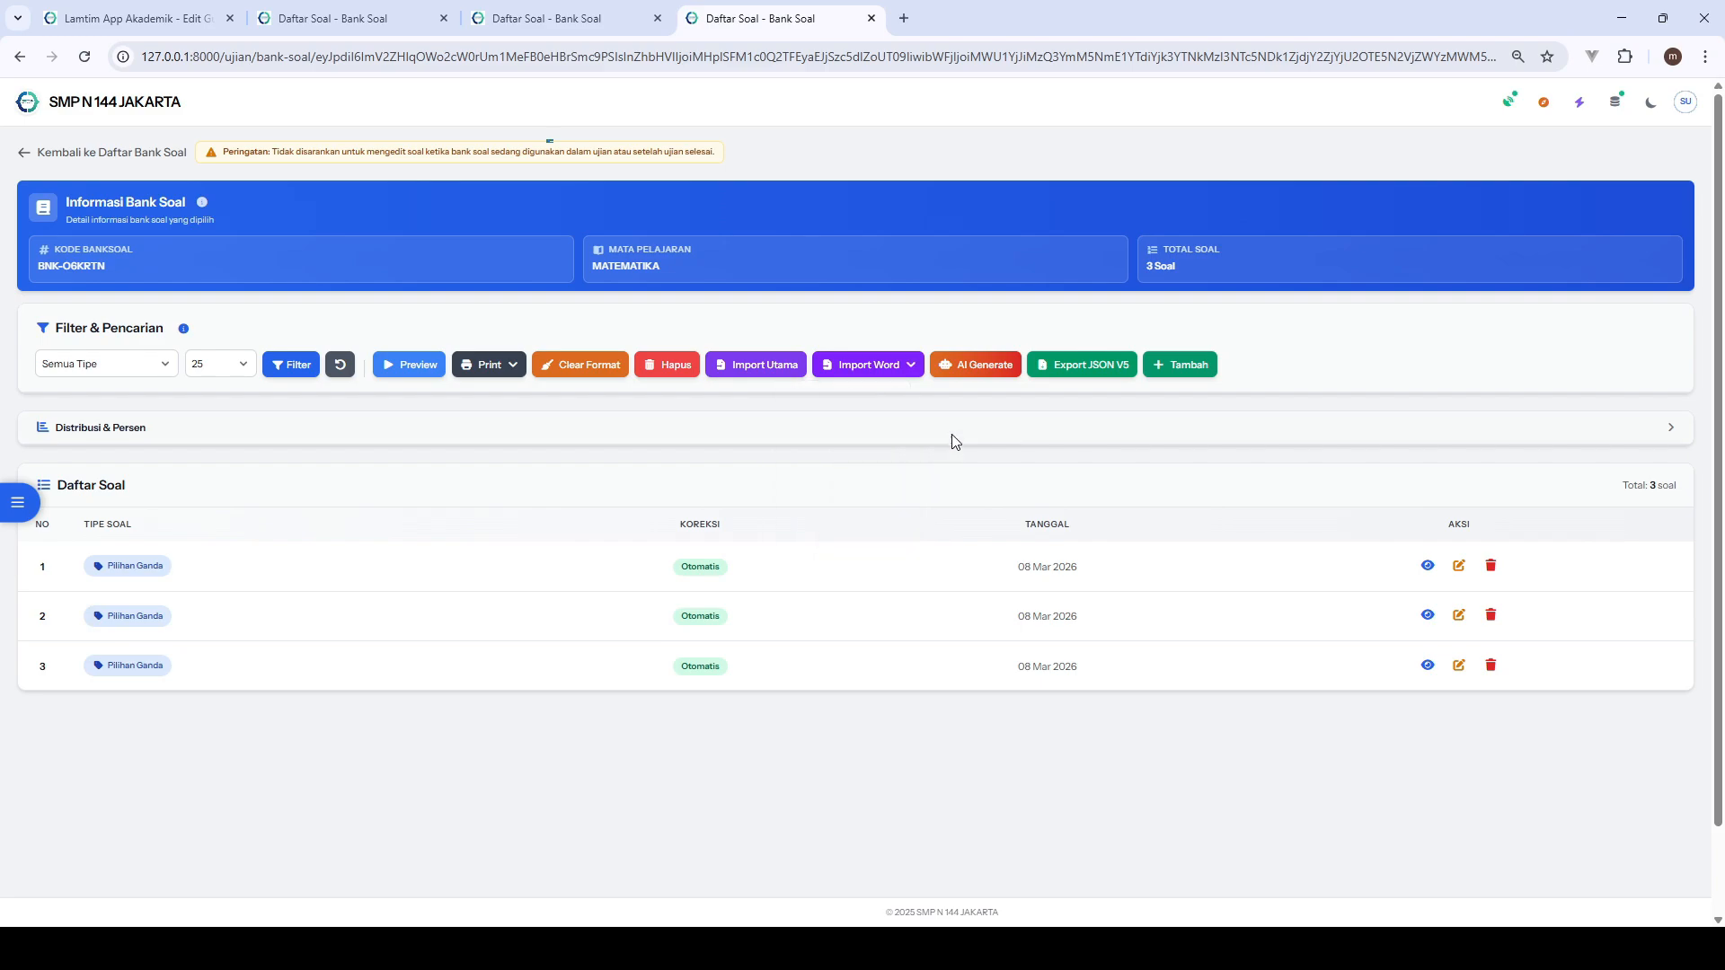
- Open the AI Generate Soal form for the MATEMATIKA bank and look through it
left_click(968, 378)
scroll(963, 465, "down", 1)
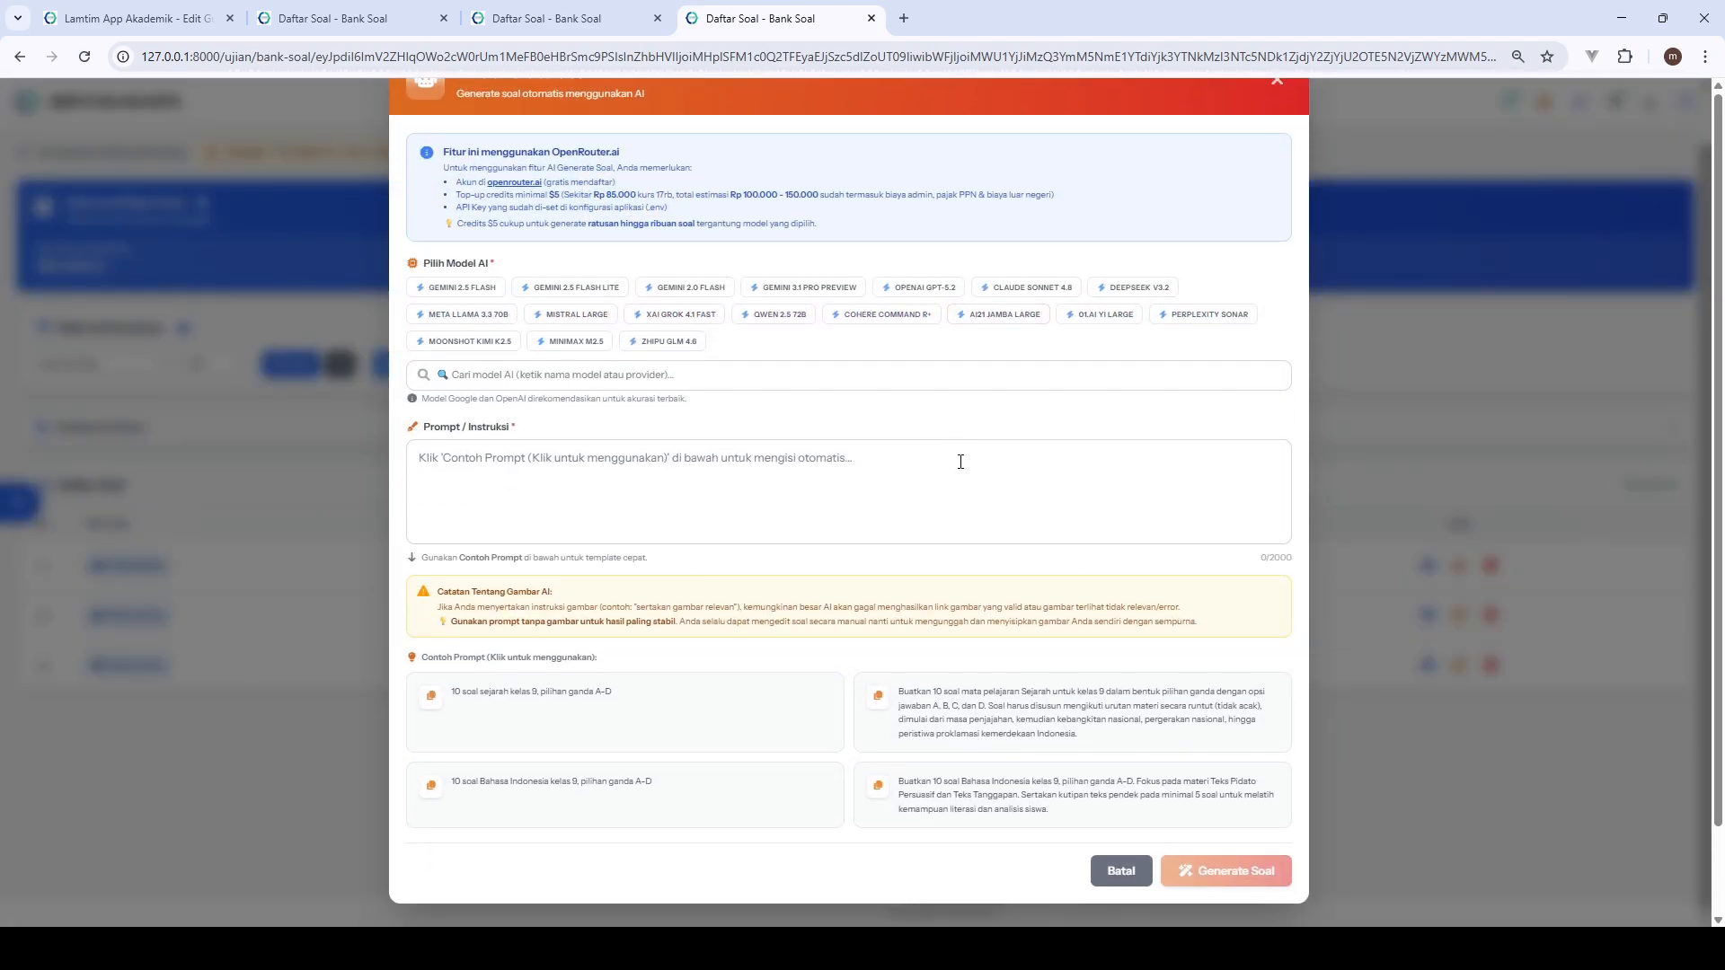
scroll(960, 462, "up", 1)
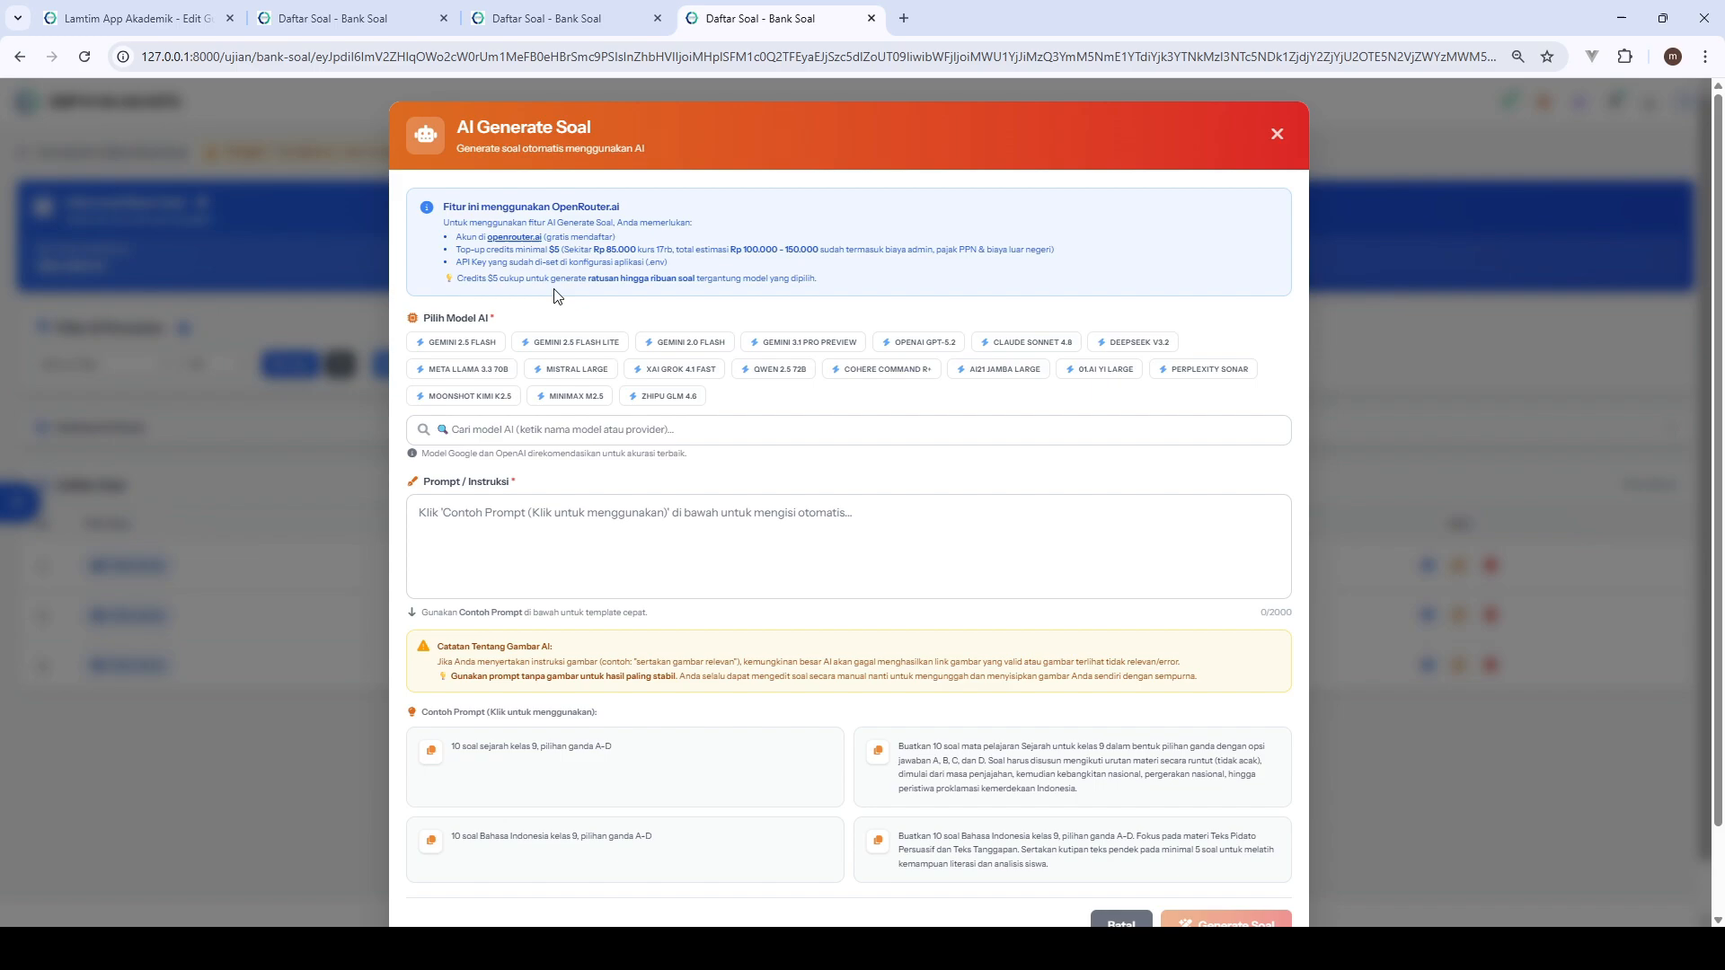
- Visit the linked openrouter.ai site and review the OpenRouter credit top-up requirements in the AI Generate Soal form
left_click(515, 241)
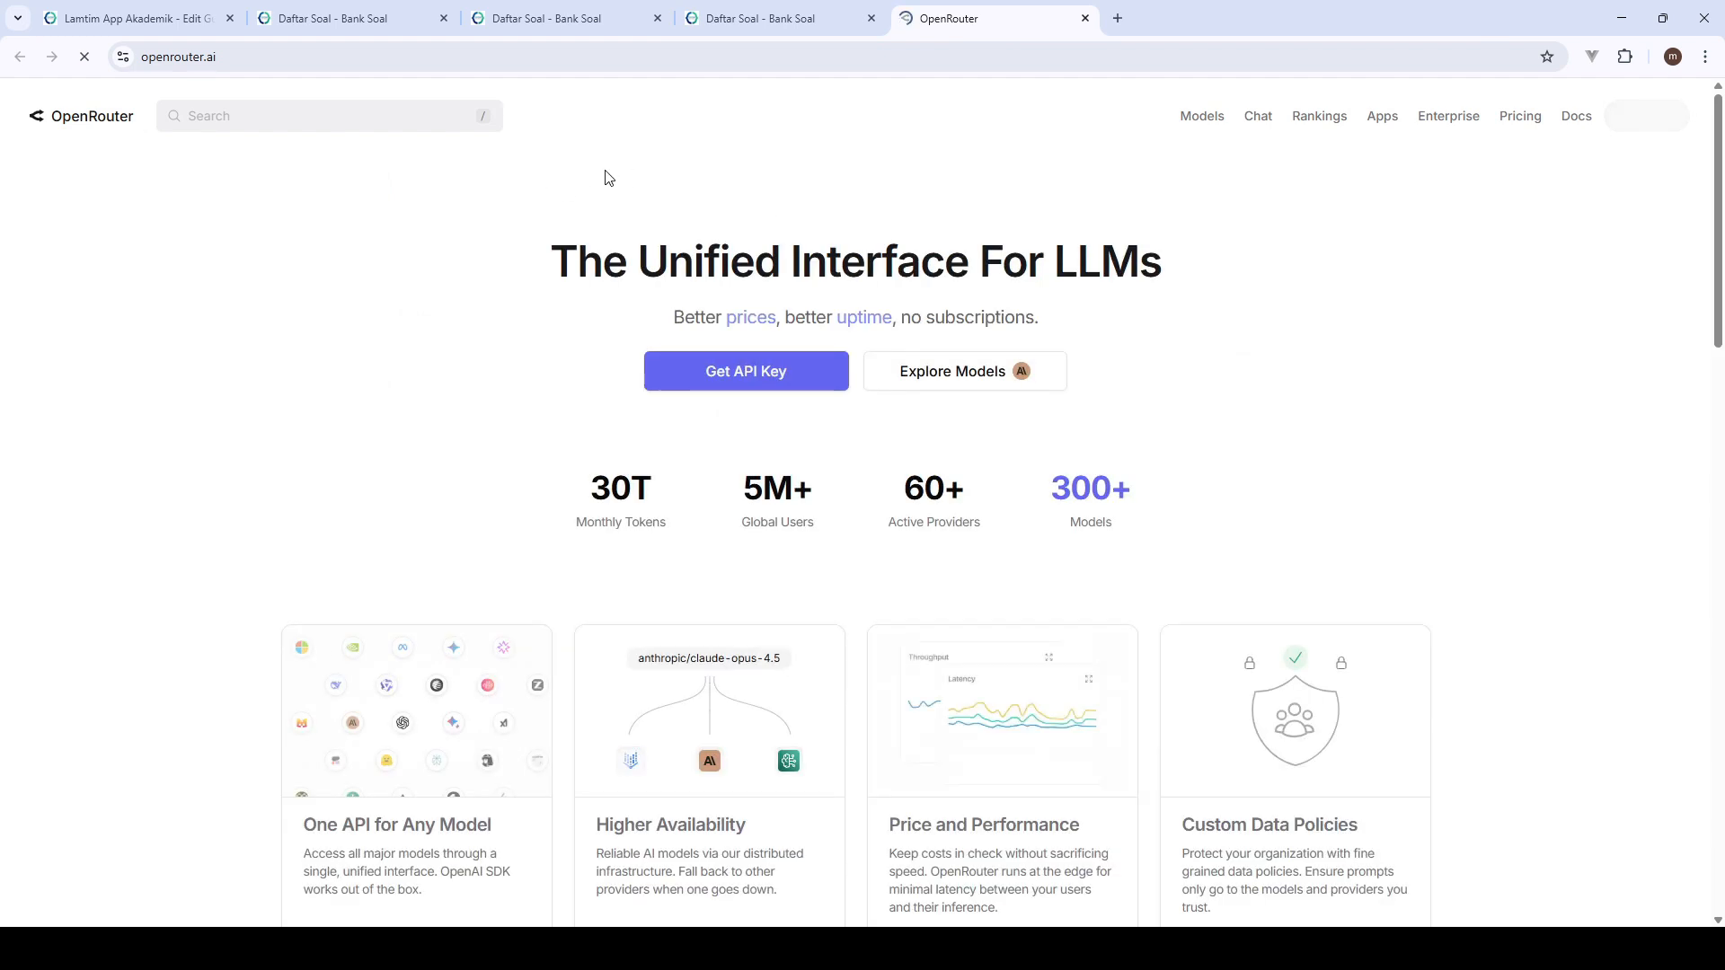
left_click(780, 18)
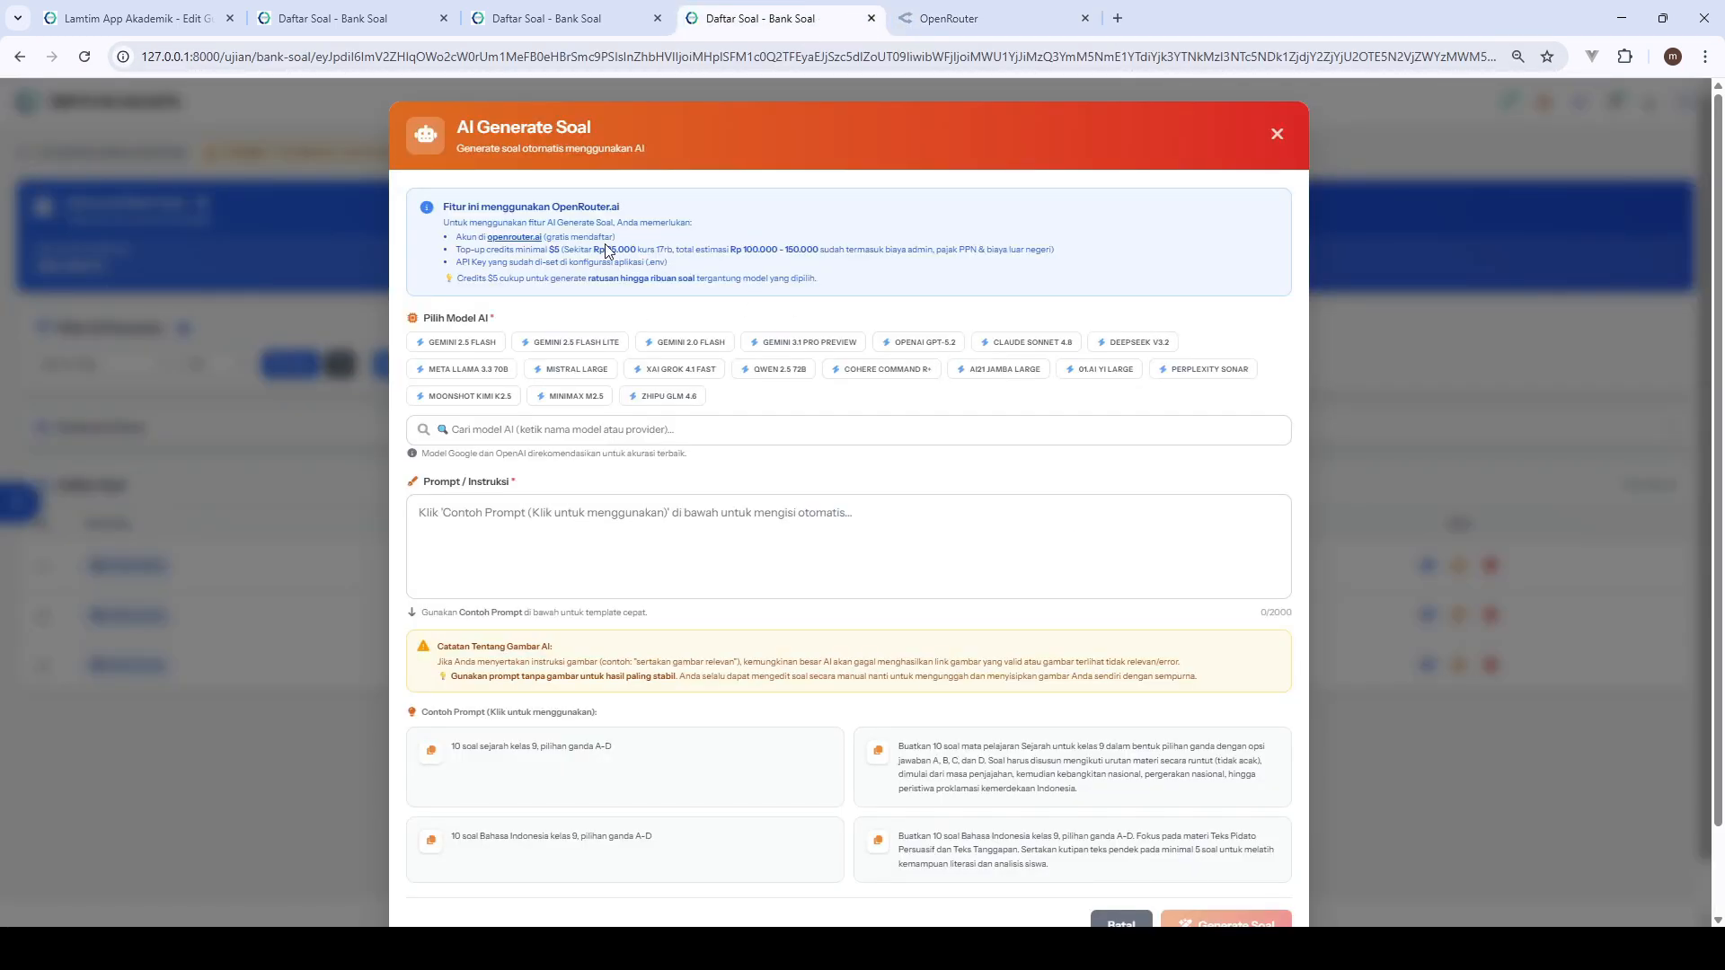
left_click_drag(600, 249, 788, 250)
scroll(817, 255, "down", 1)
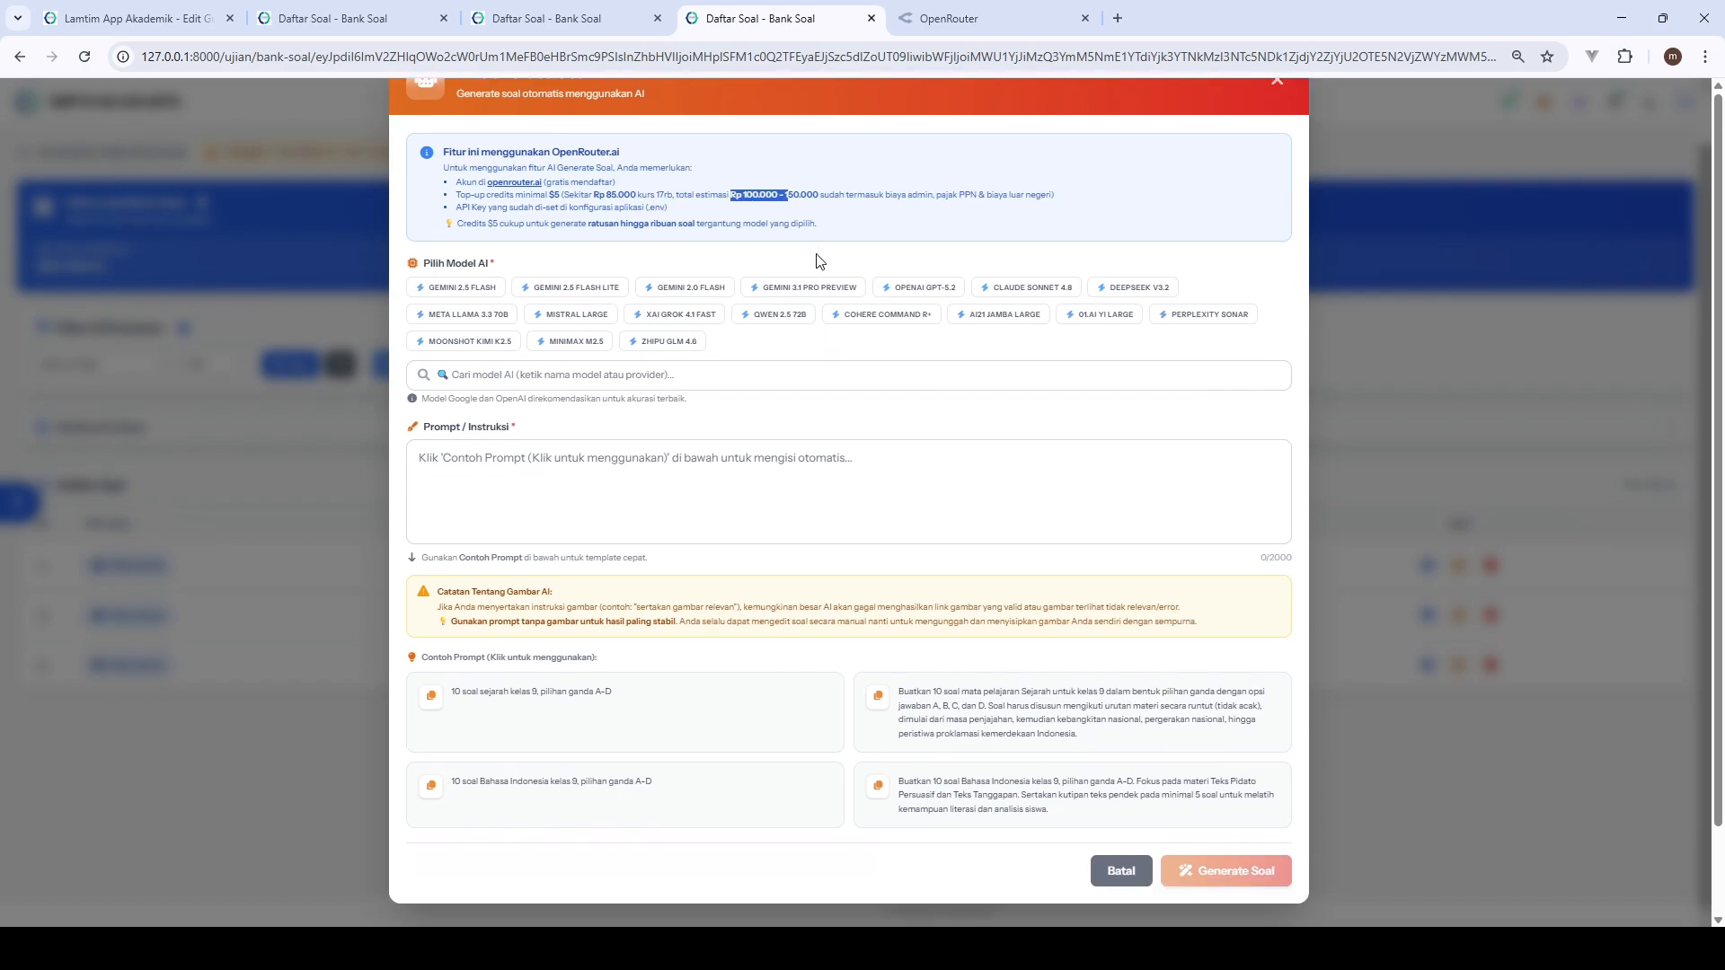
left_click(756, 208)
left_click_drag(728, 195, 778, 196)
- Generate 10 class 9 Bahasa Indonesia multiple-choice questions with Gemini 2.5 Flash, using the detailed sample prompt on Teks Pidato Persuasif and Teks Tanggapan
left_click(486, 287)
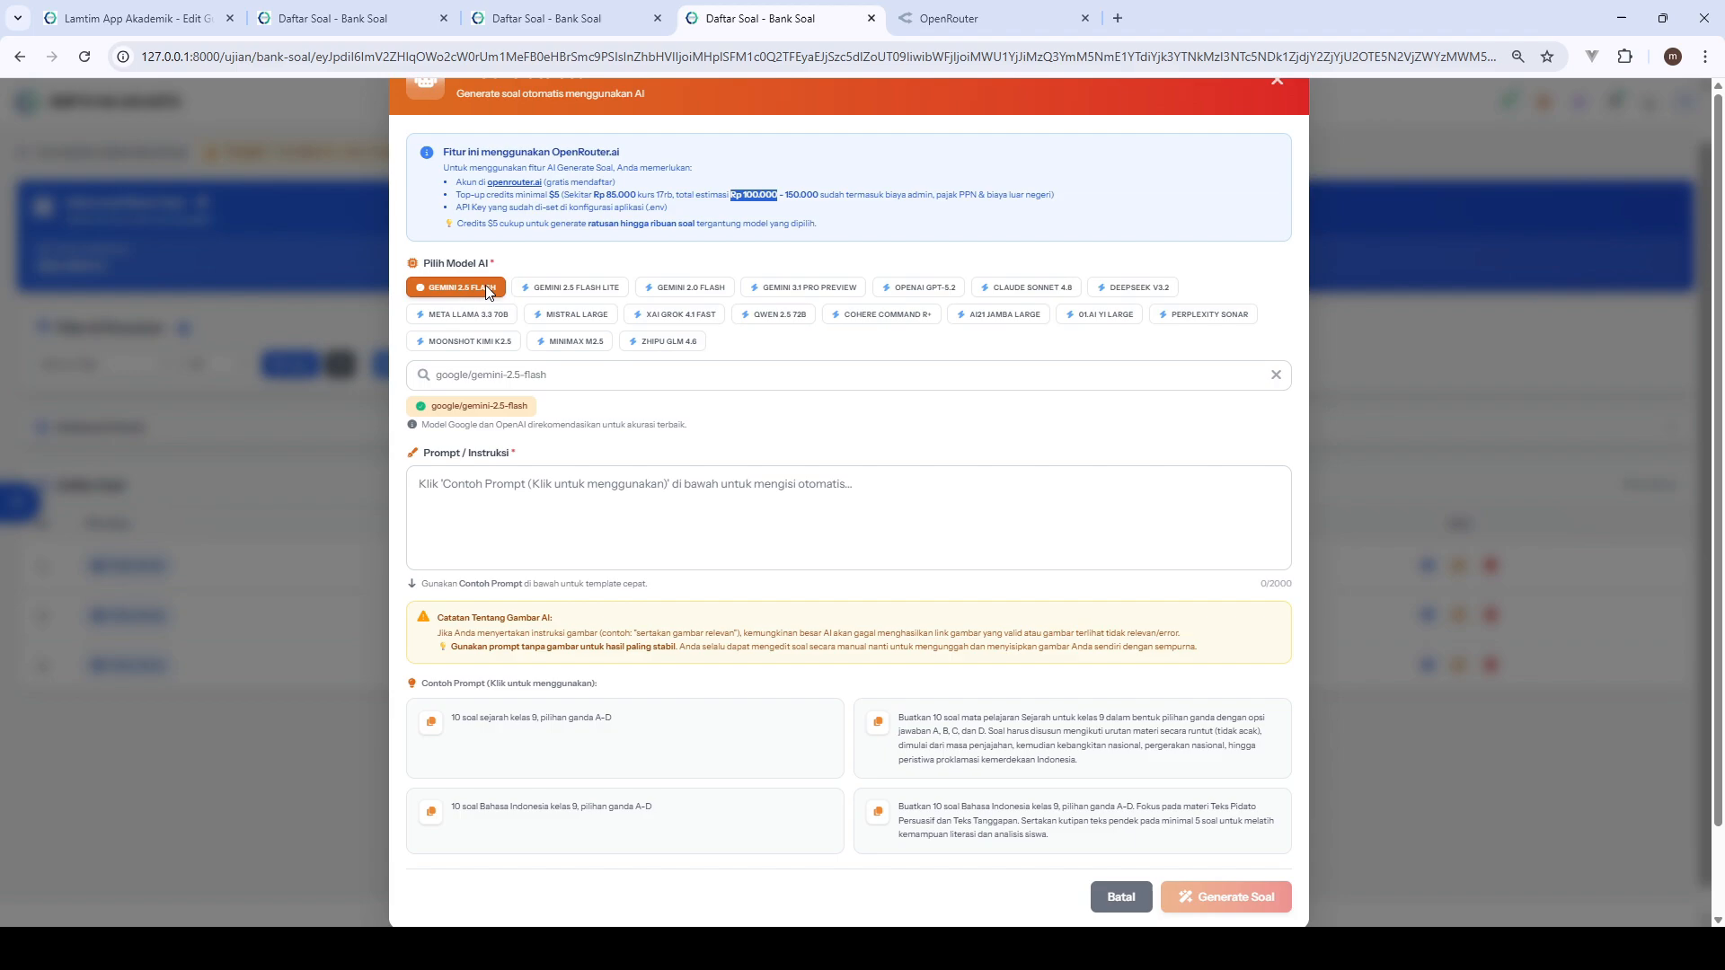
left_click(623, 506)
left_click(619, 723)
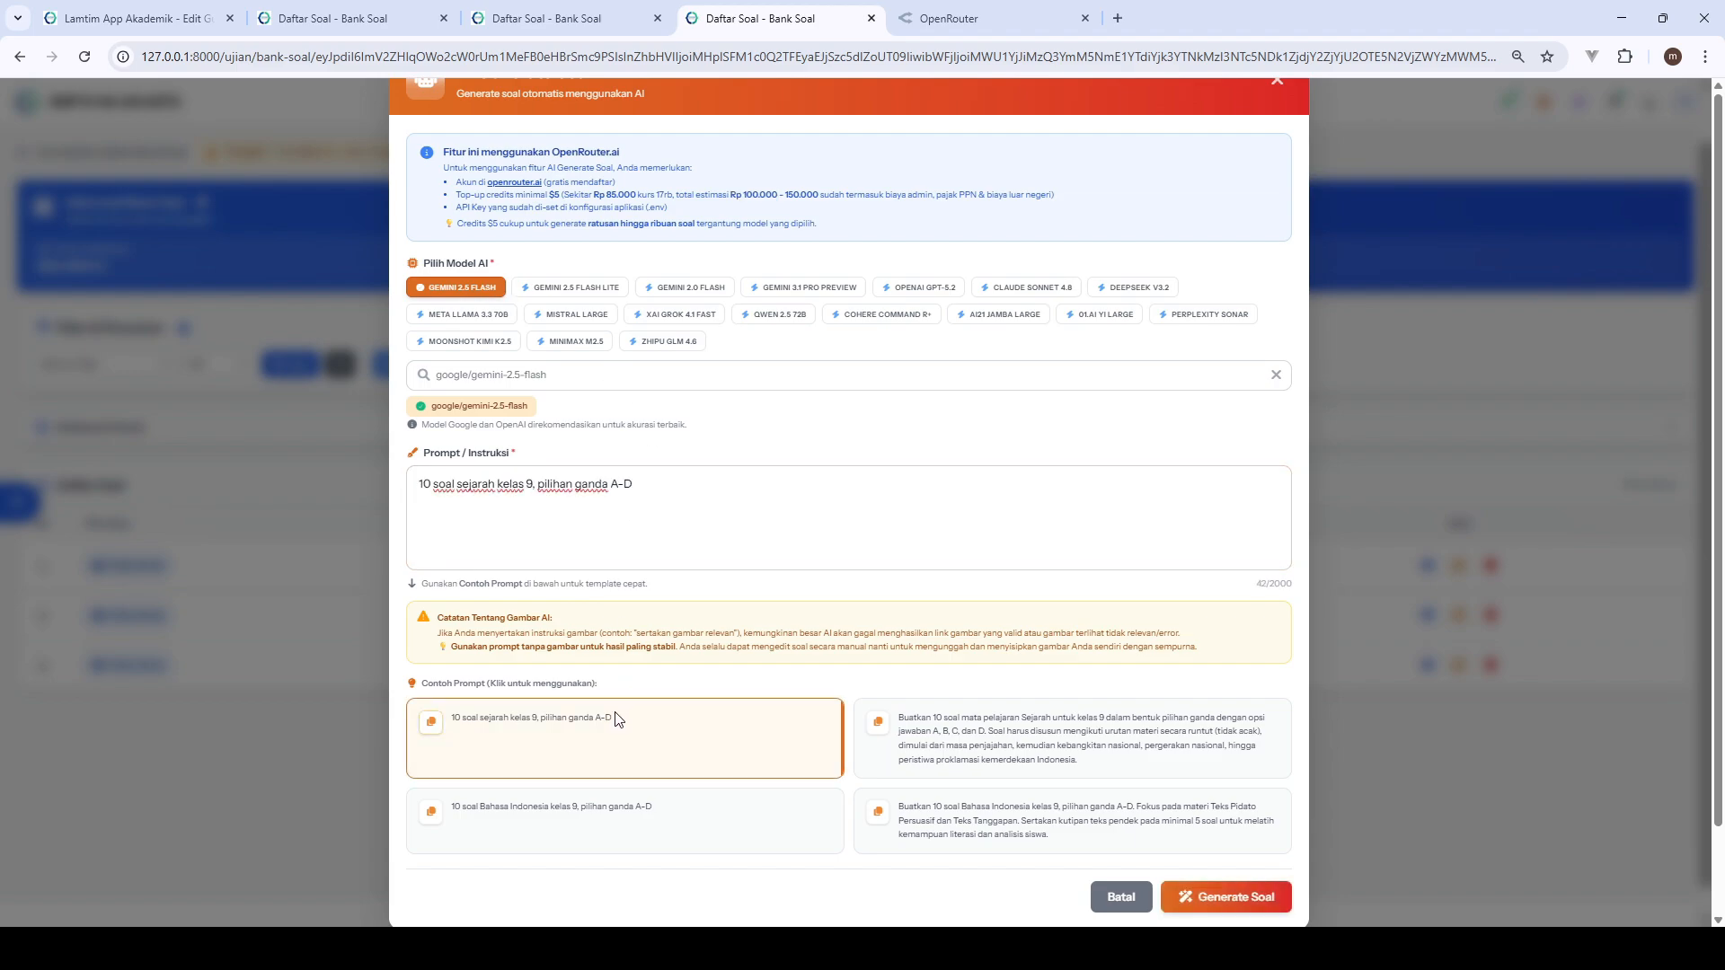
scroll(770, 591, "down", 1)
left_click(1003, 791)
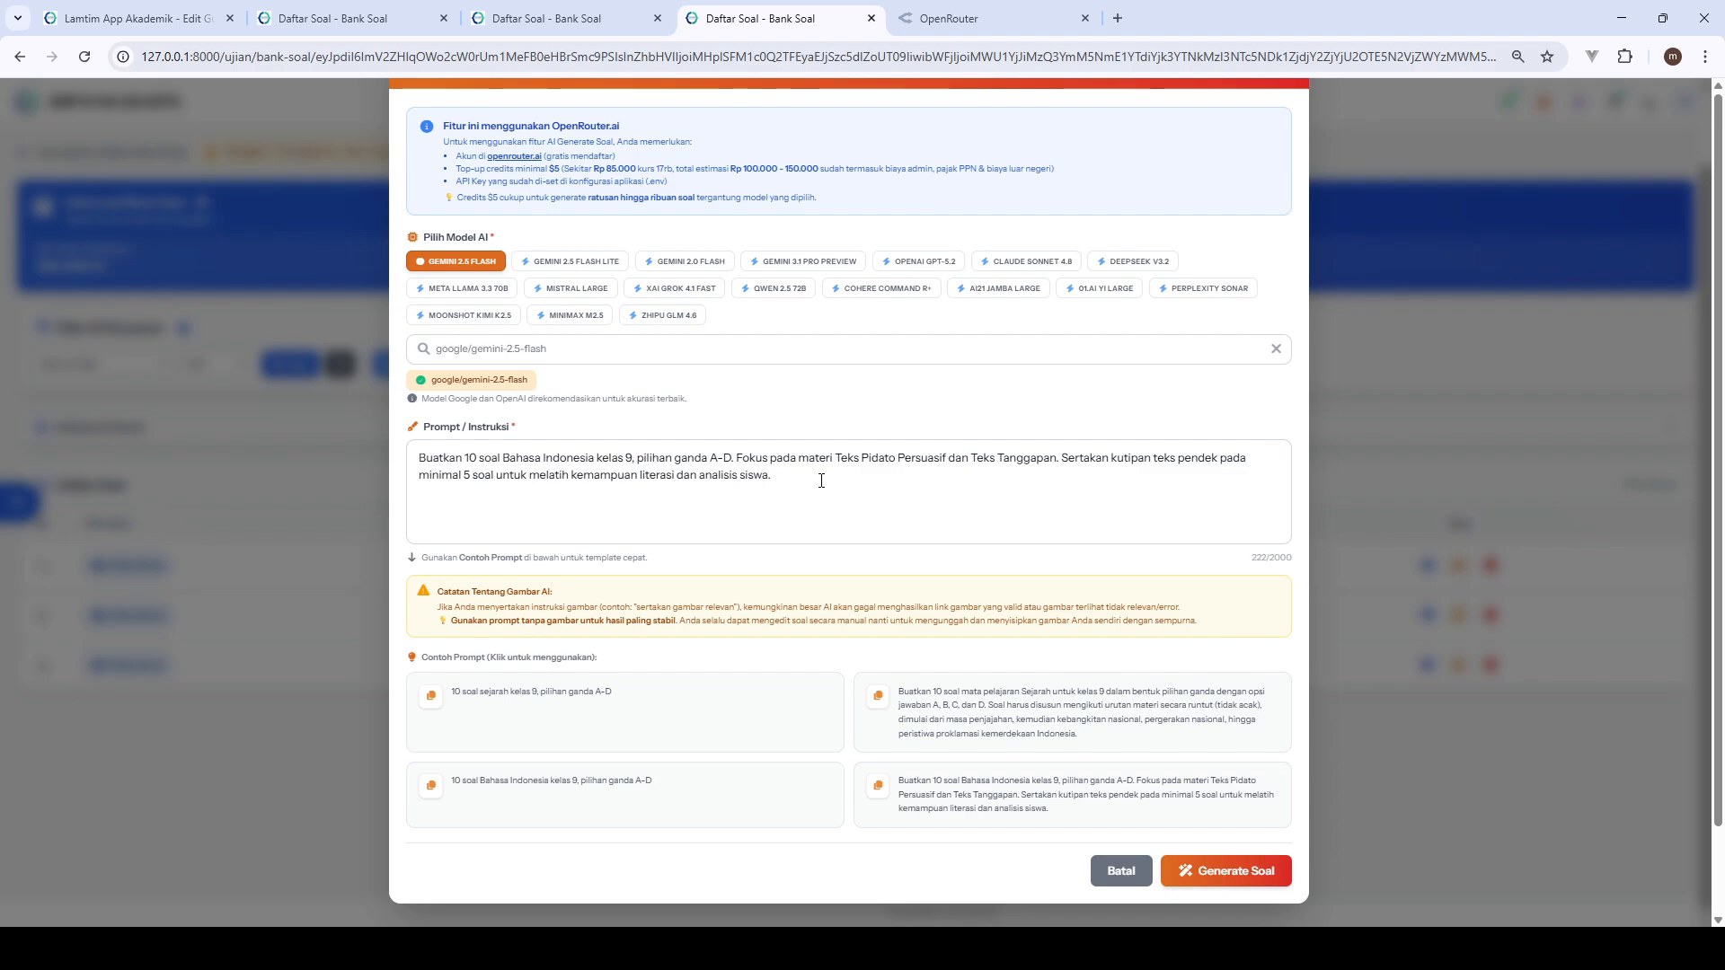
left_click(1201, 868)
scroll(1069, 611, "down", 1)
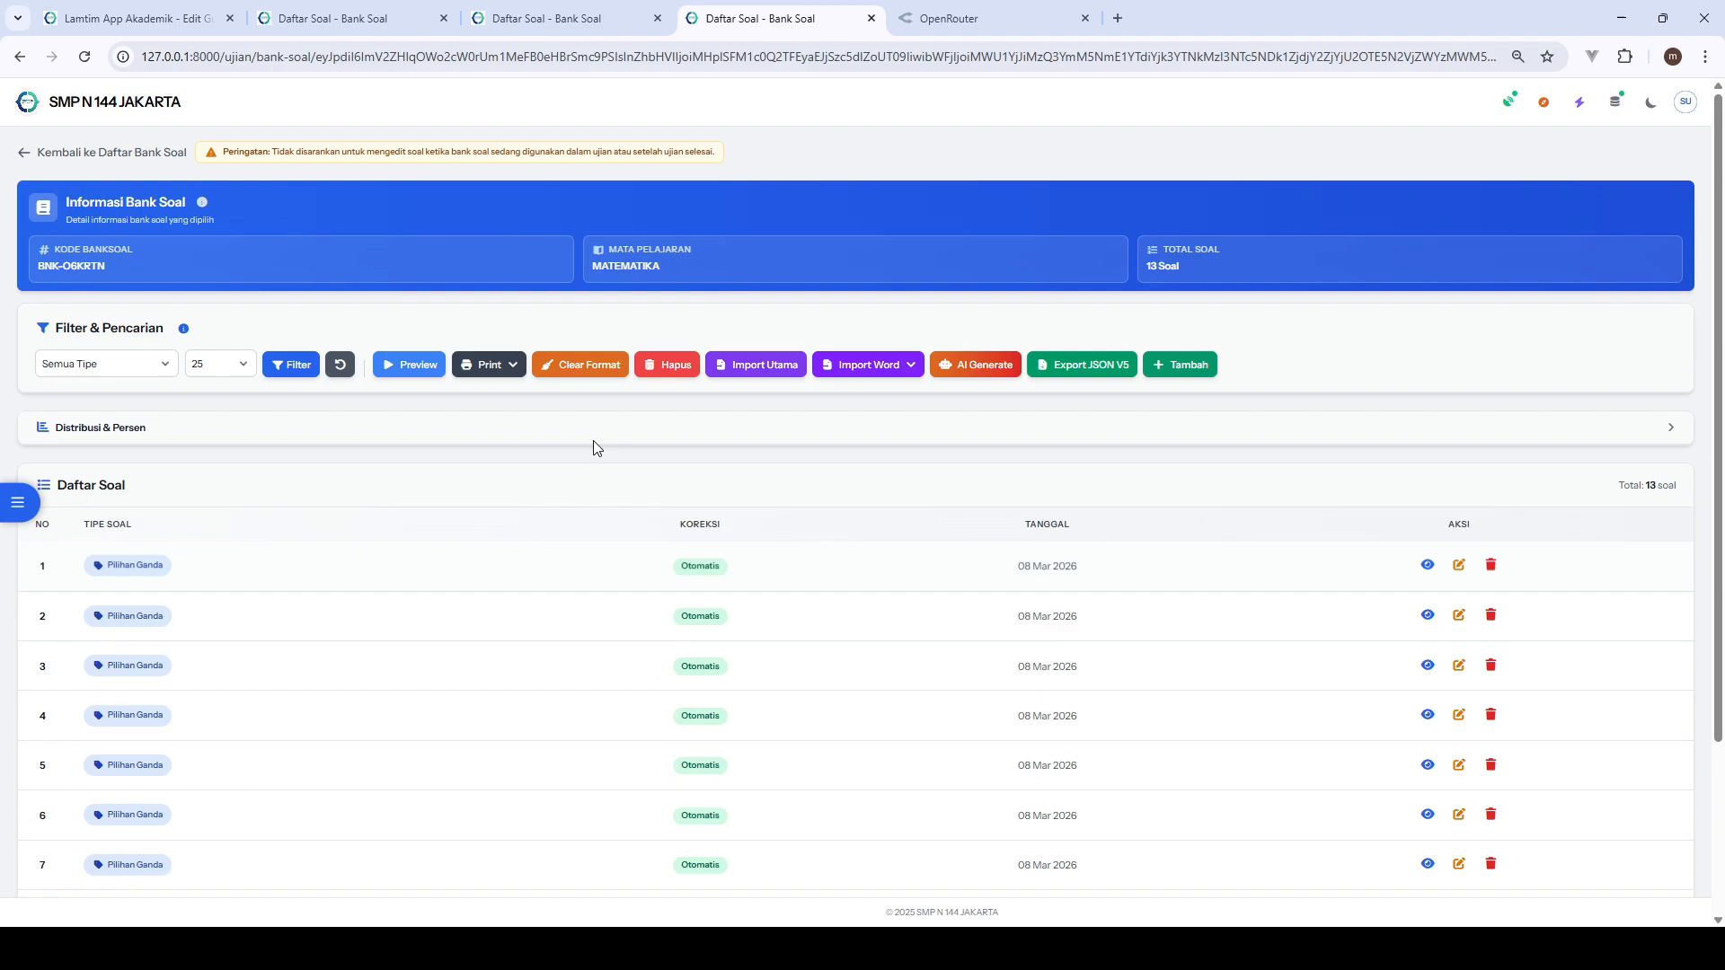
- Preview the MATEMATIKA bank and check the answer-key status of its questions in the Daftar Soal overview
left_click(406, 365)
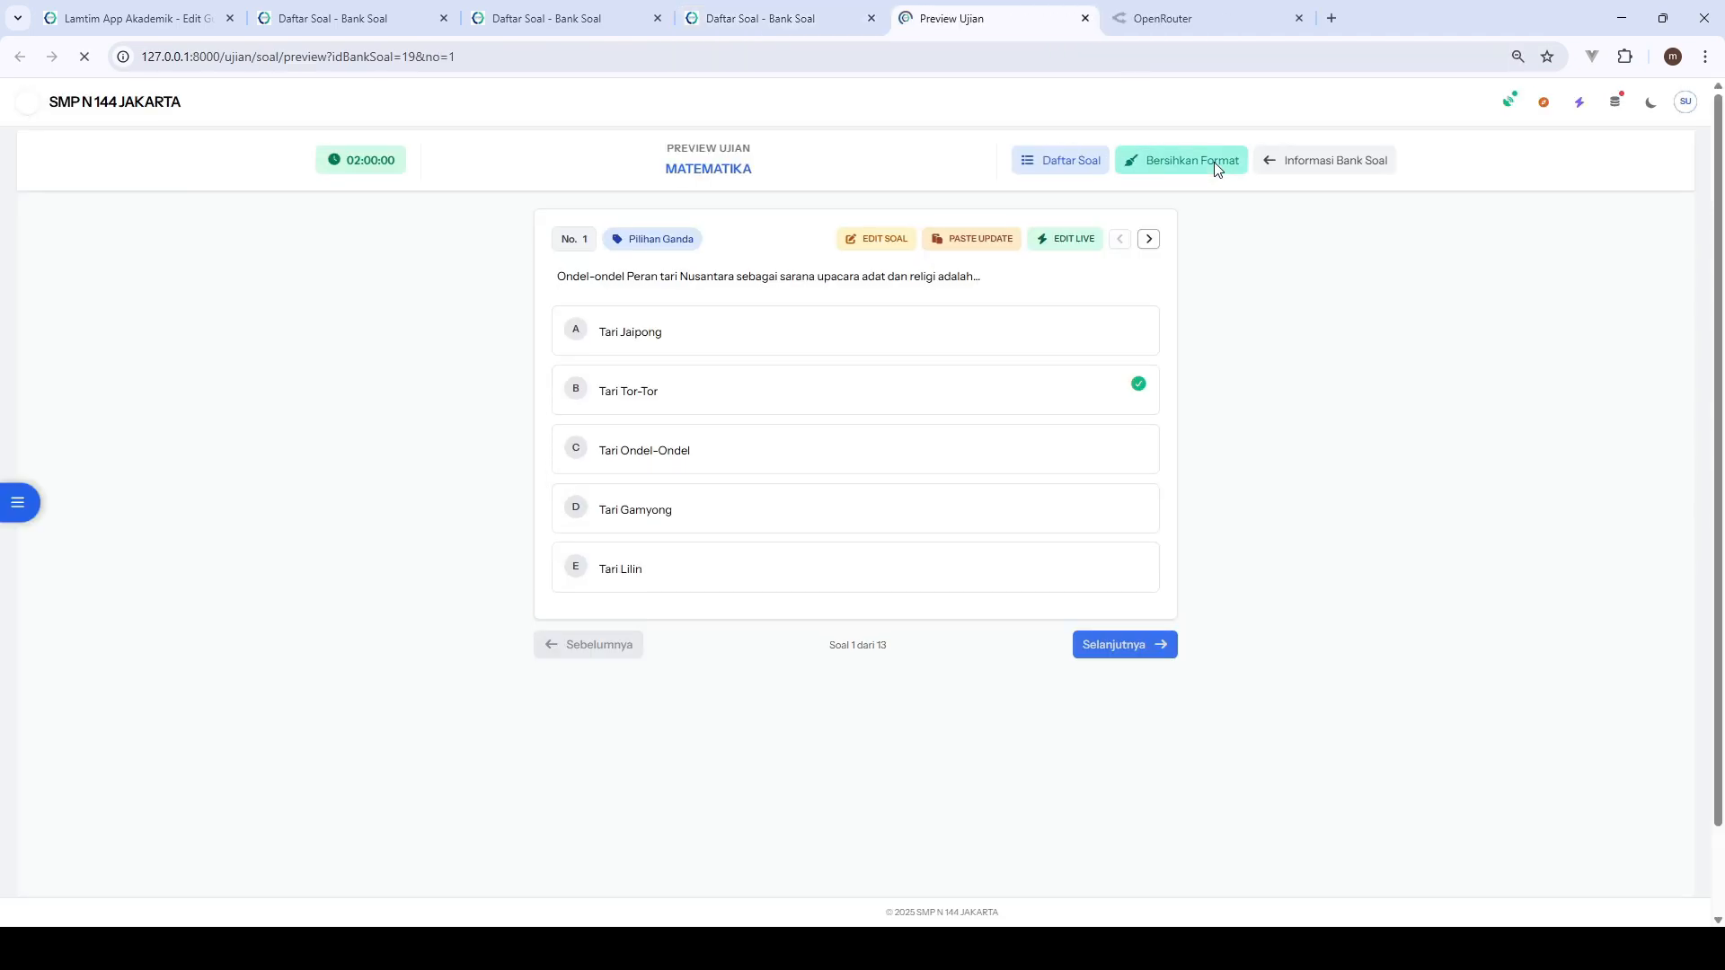
left_click(1060, 162)
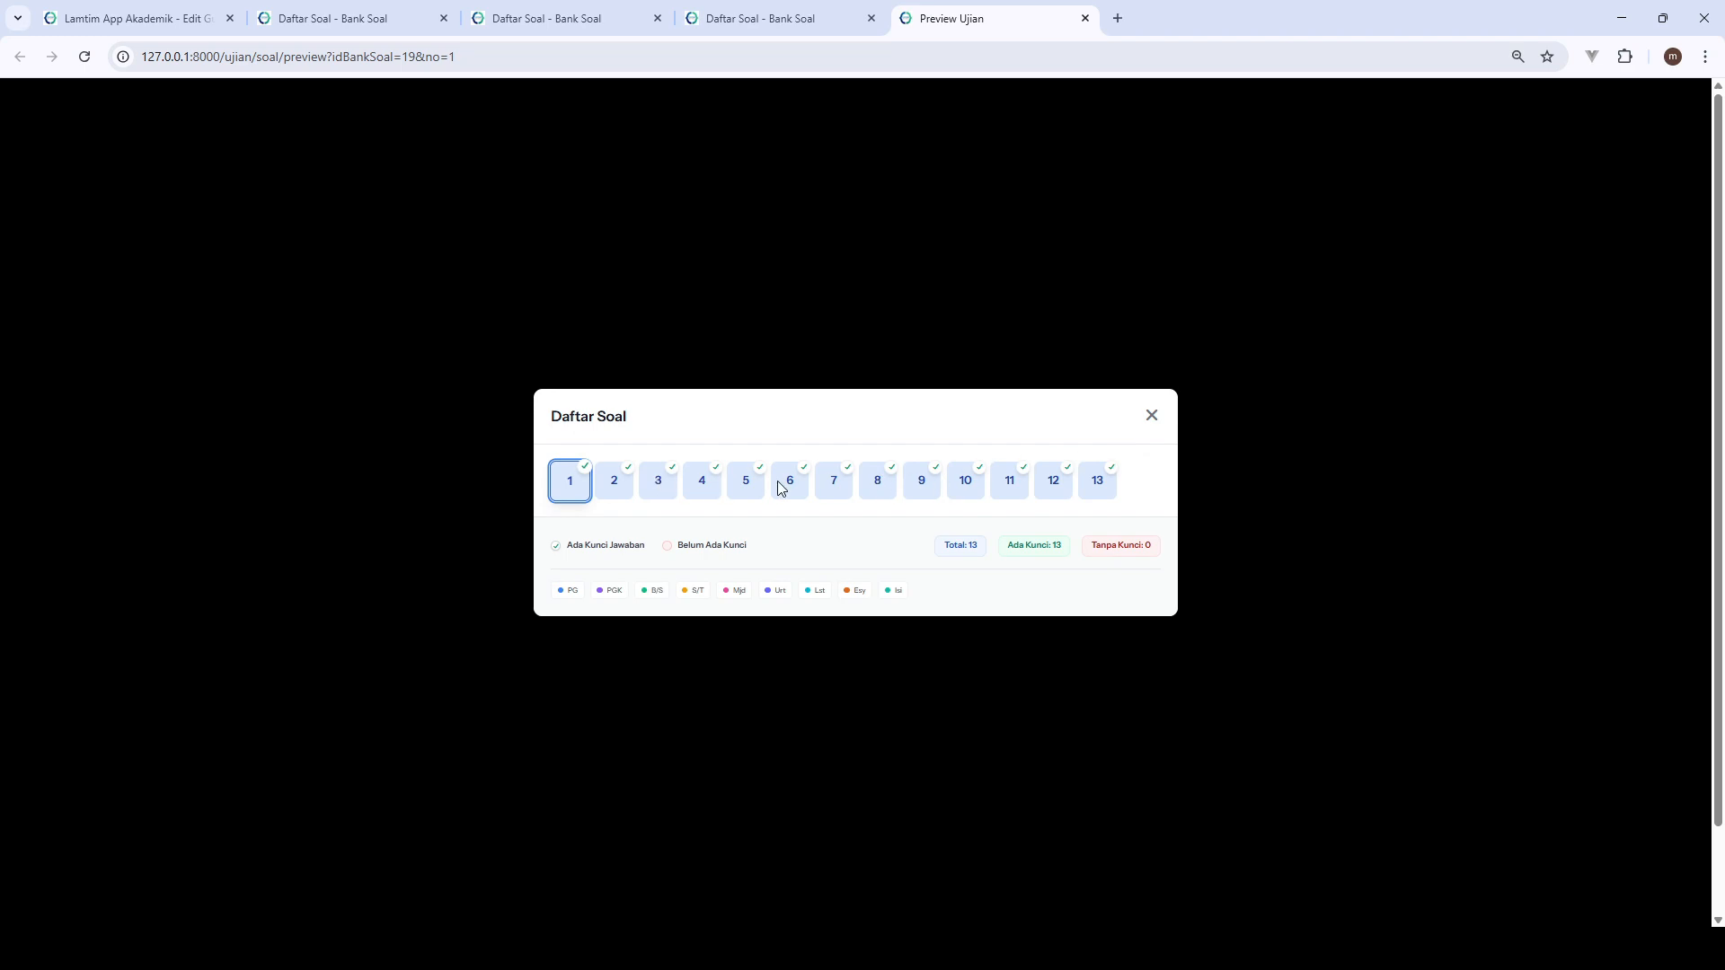
left_click(1154, 416)
- Page through the previewed questions up to number 13, examining the AI-generated questions and their marked answers
left_click(1148, 239)
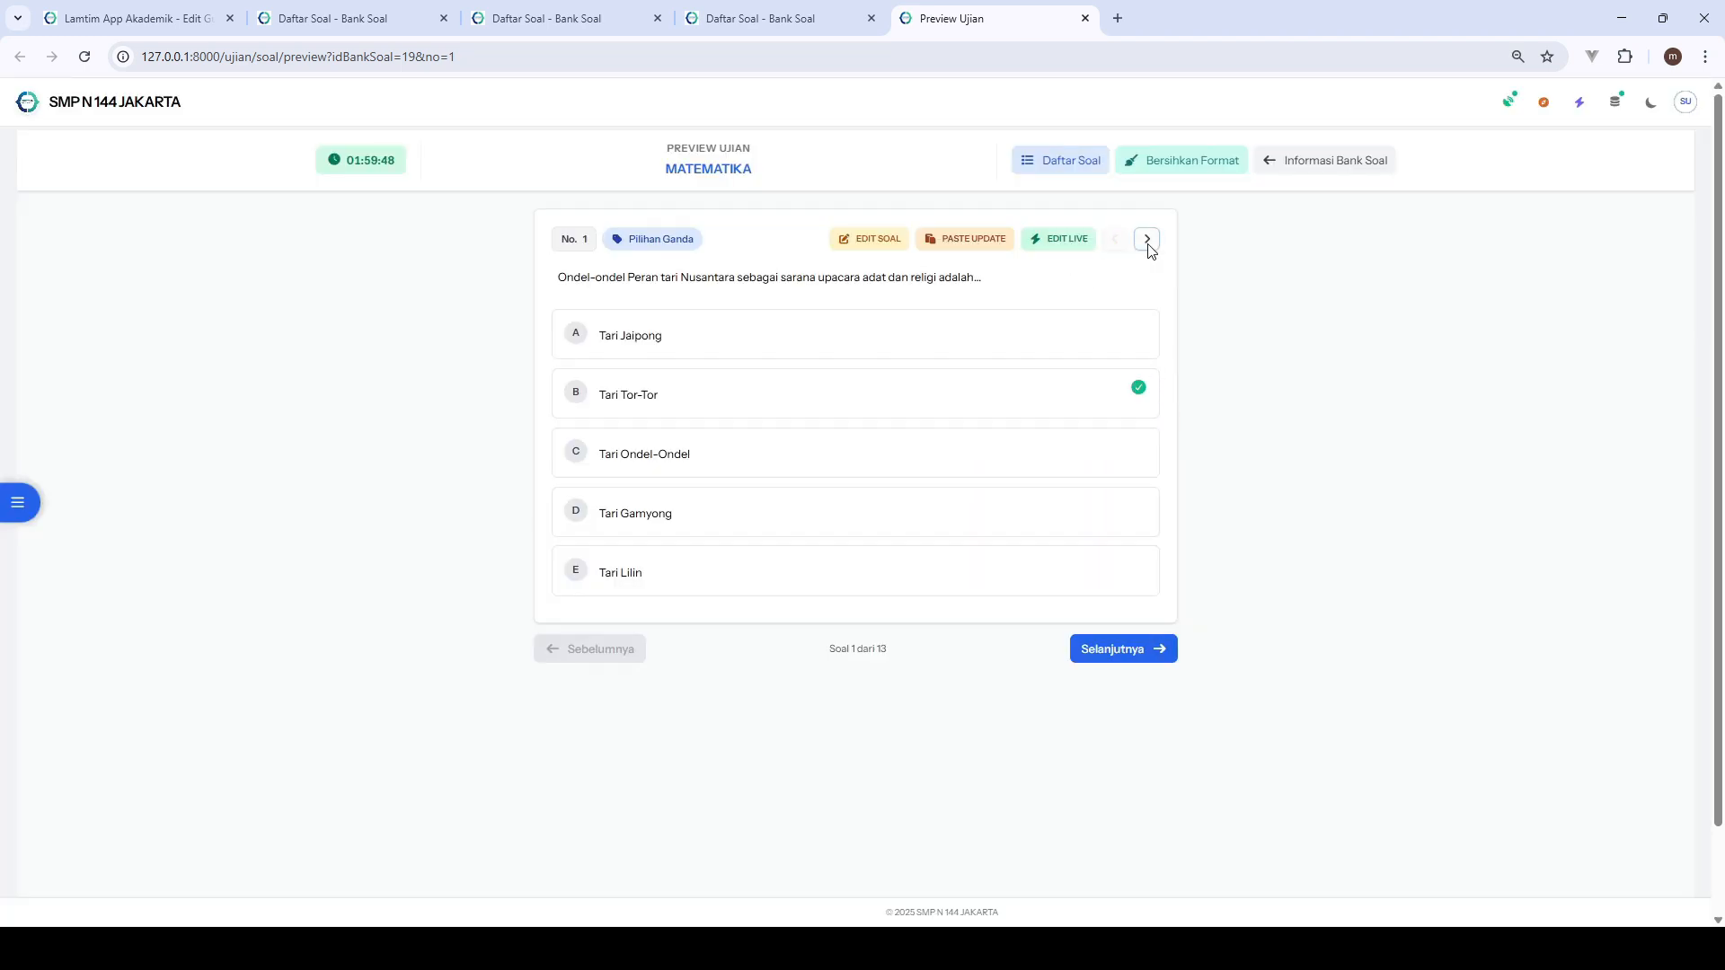
left_click(1148, 239)
left_click(1148, 239)
left_click(1148, 239)
left_click(1115, 239)
left_click(1115, 239)
left_click(1115, 239)
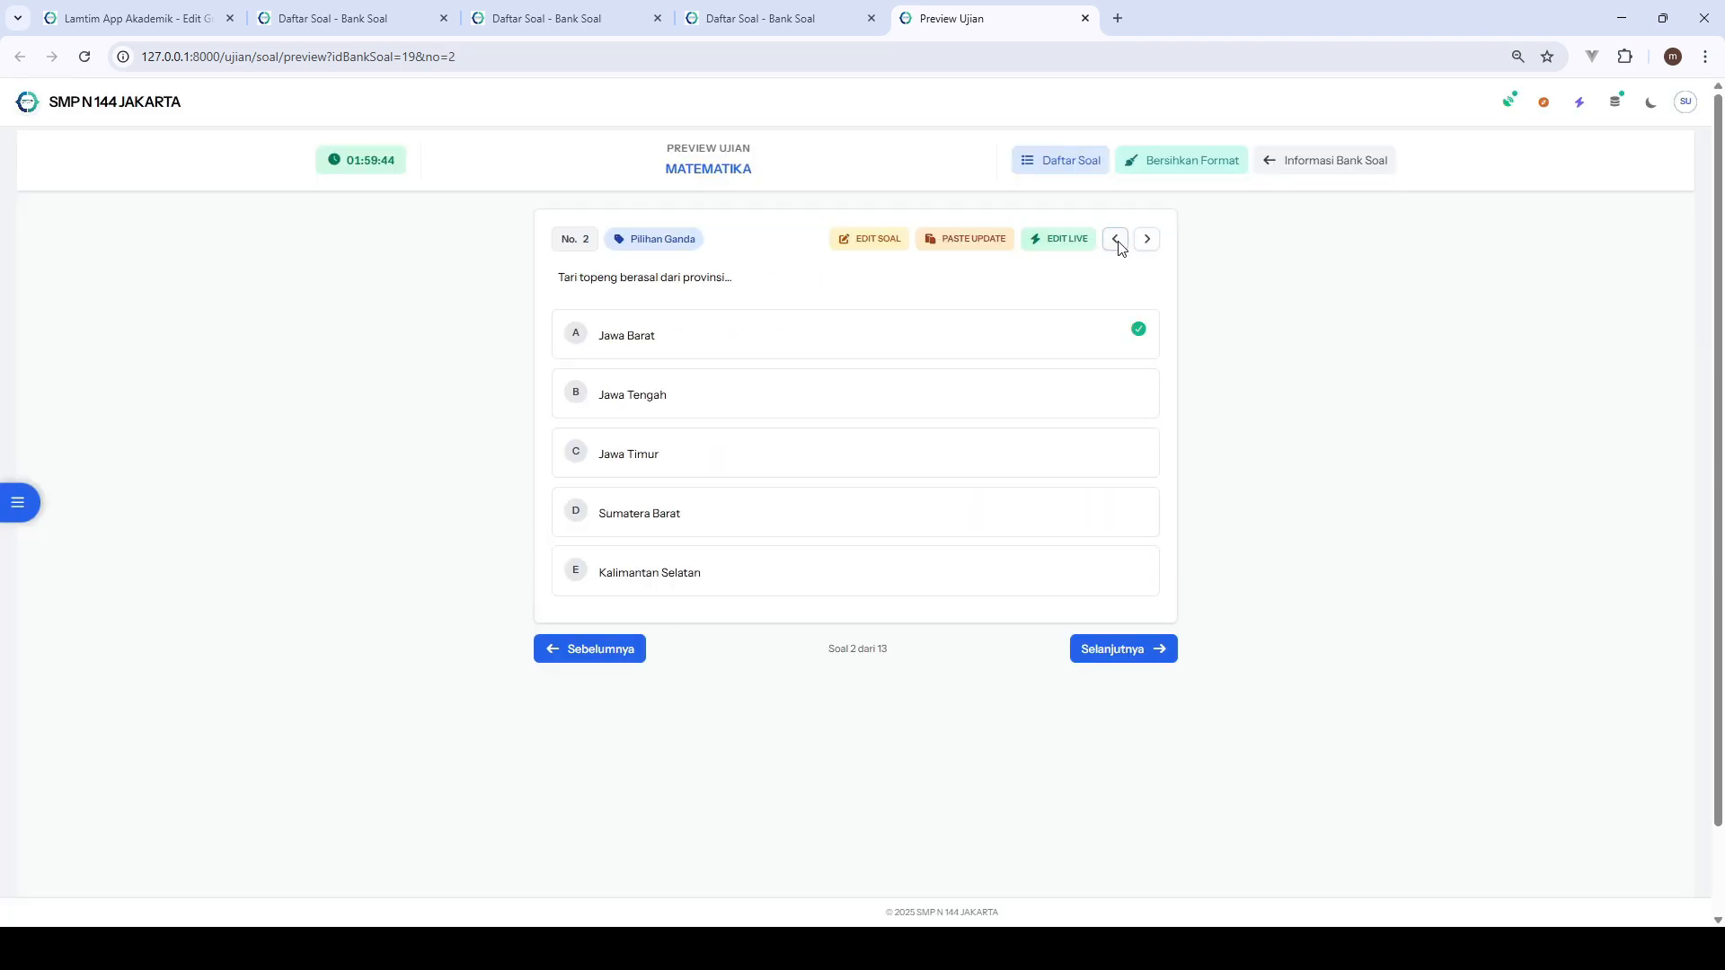
left_click(1115, 239)
left_click(1148, 239)
left_click(1148, 239)
left_click(1148, 239)
left_click(1148, 239)
left_click(1148, 239)
left_click(1148, 239)
left_click(1148, 239)
left_click(1147, 239)
left_click(1148, 239)
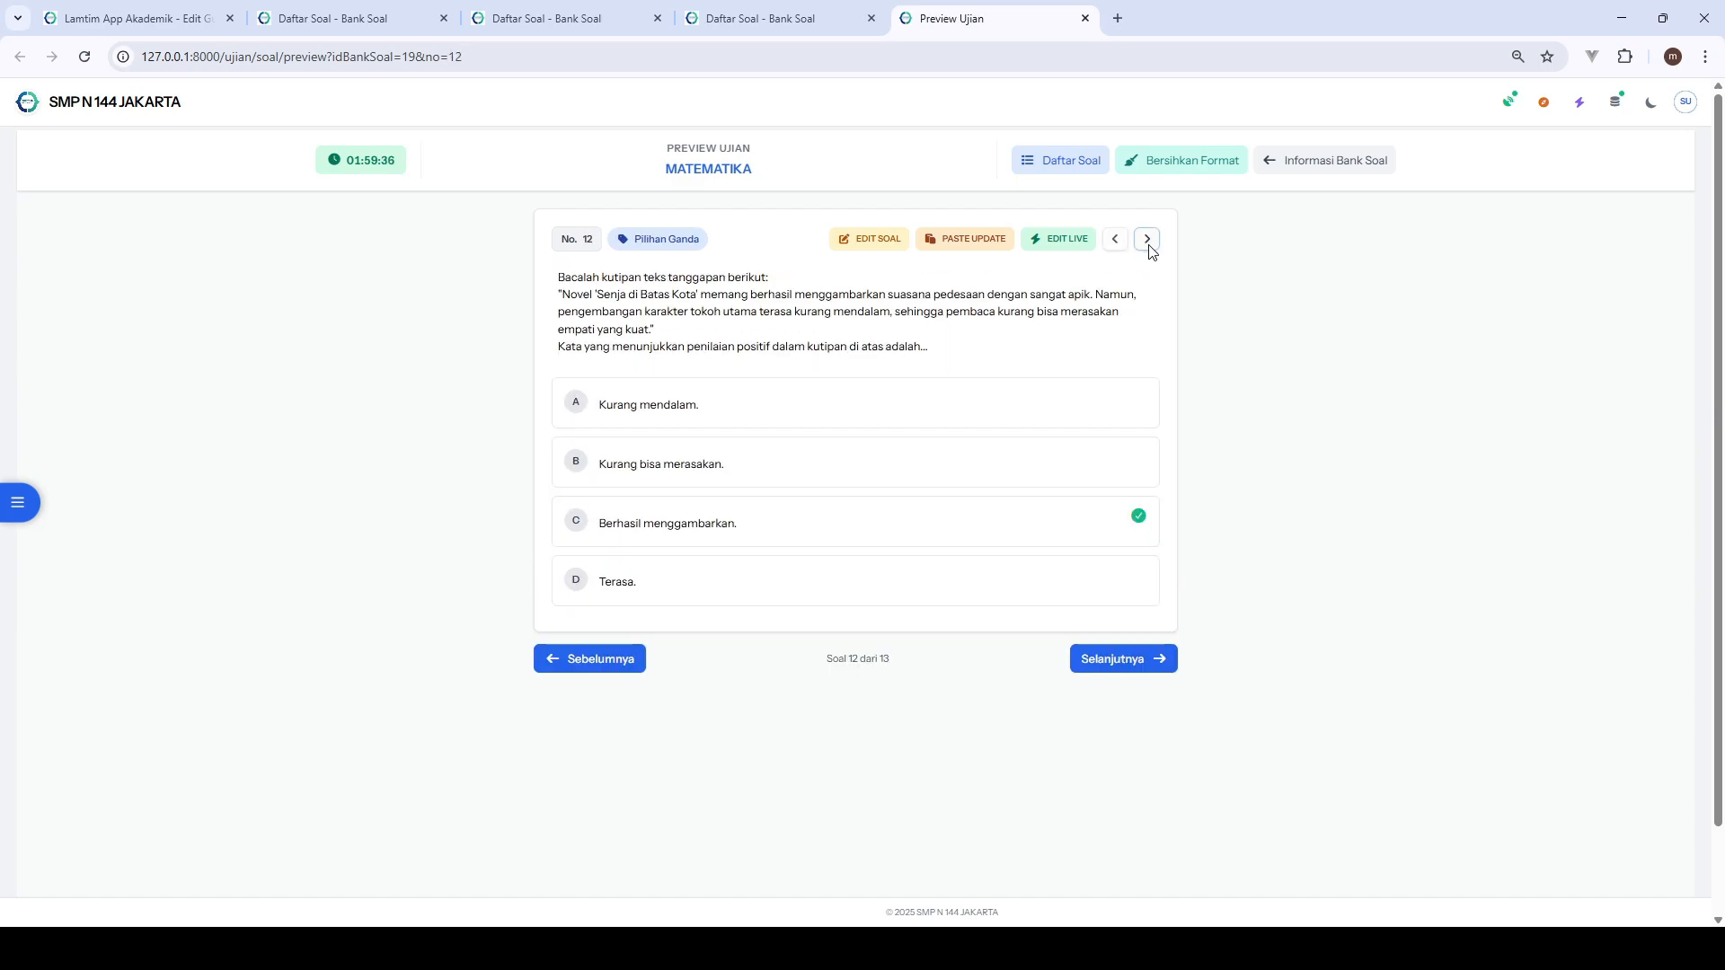
left_click(1148, 239)
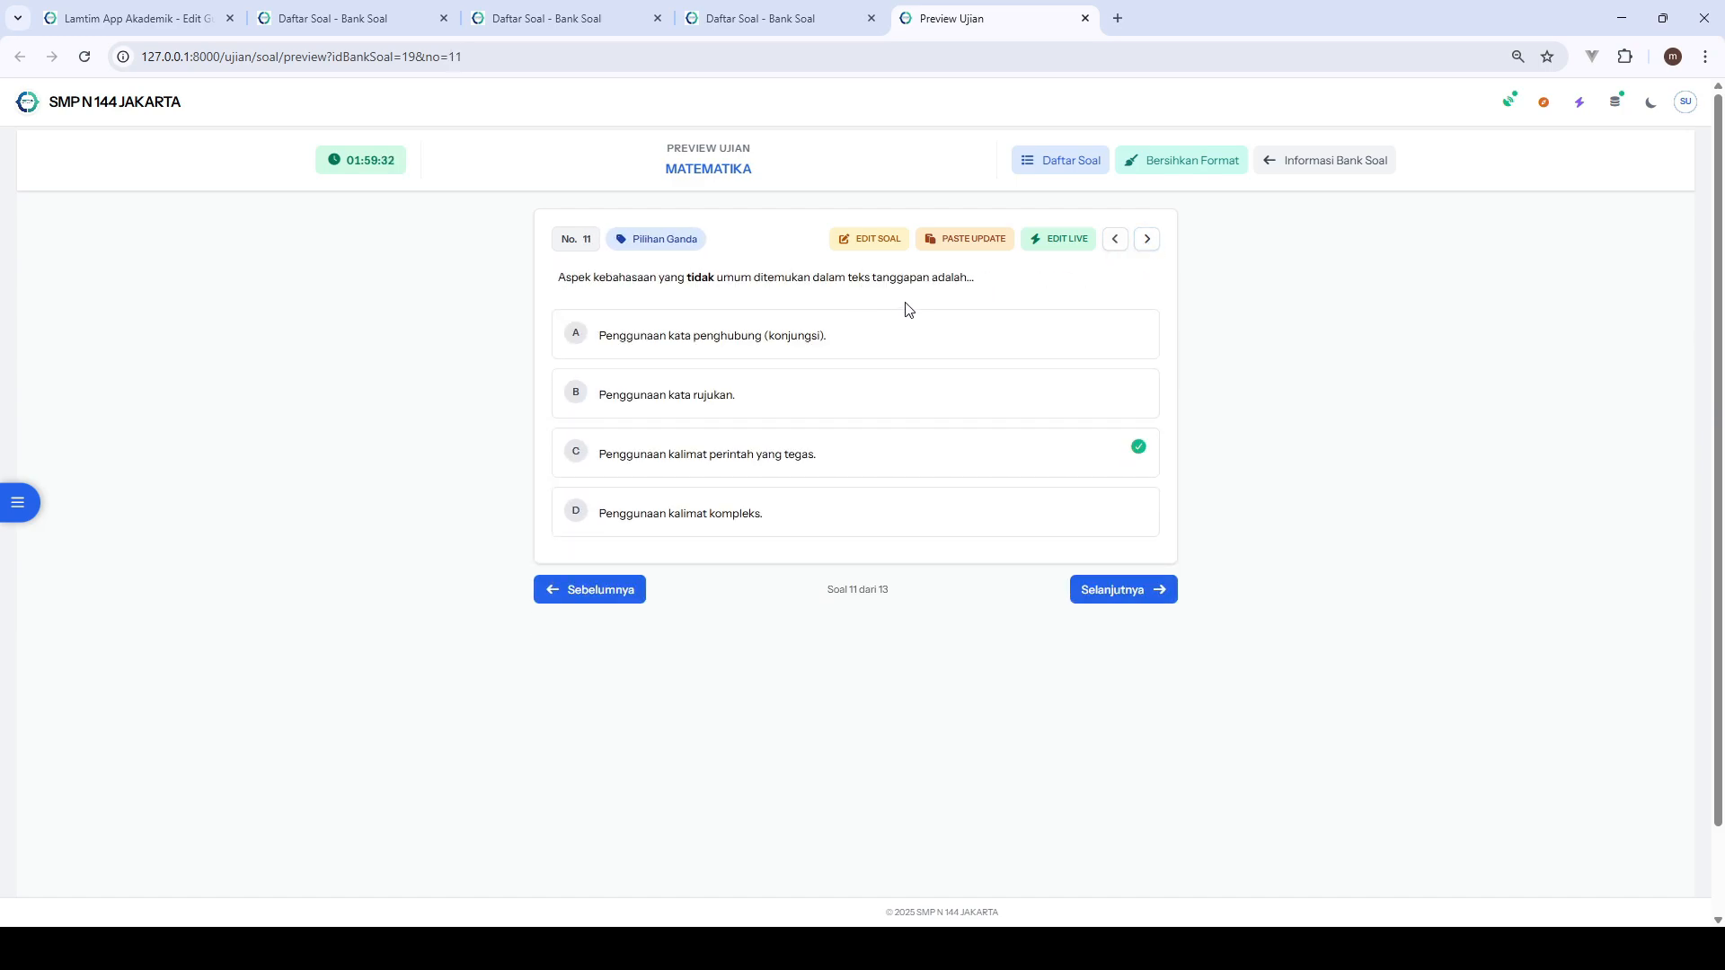
left_click(1147, 239)
left_click(1147, 239)
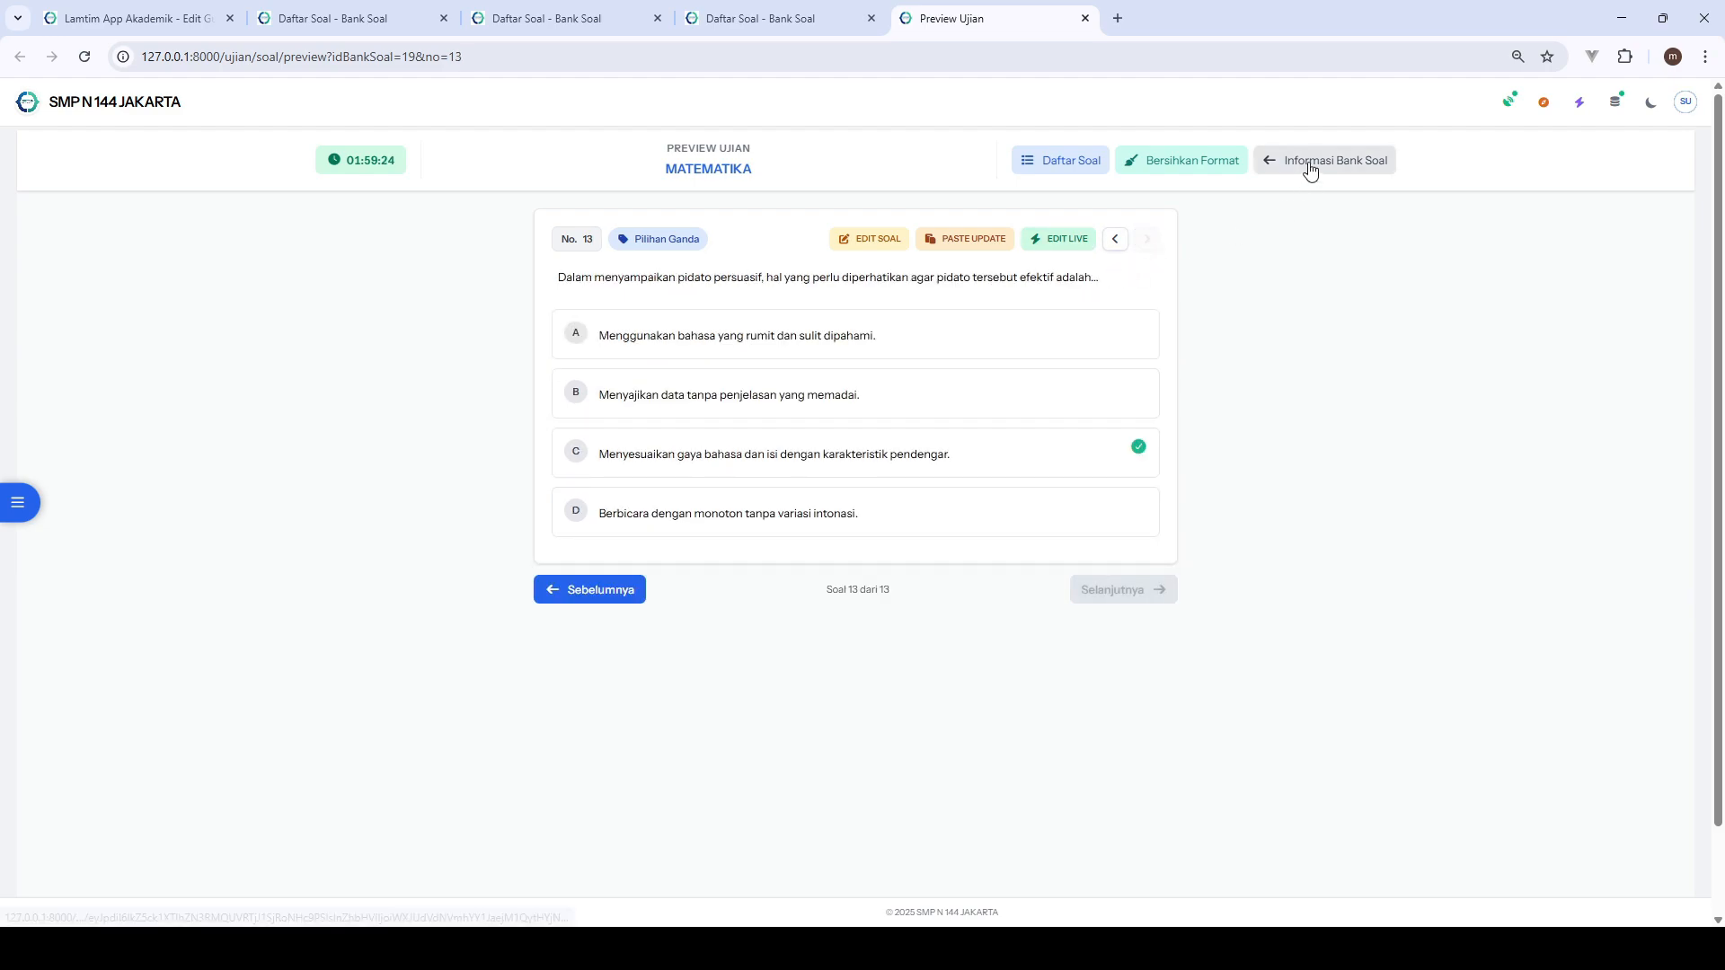
- Open the Bersihkan Format confirmation for question 13 and cancel it
left_click(1180, 170)
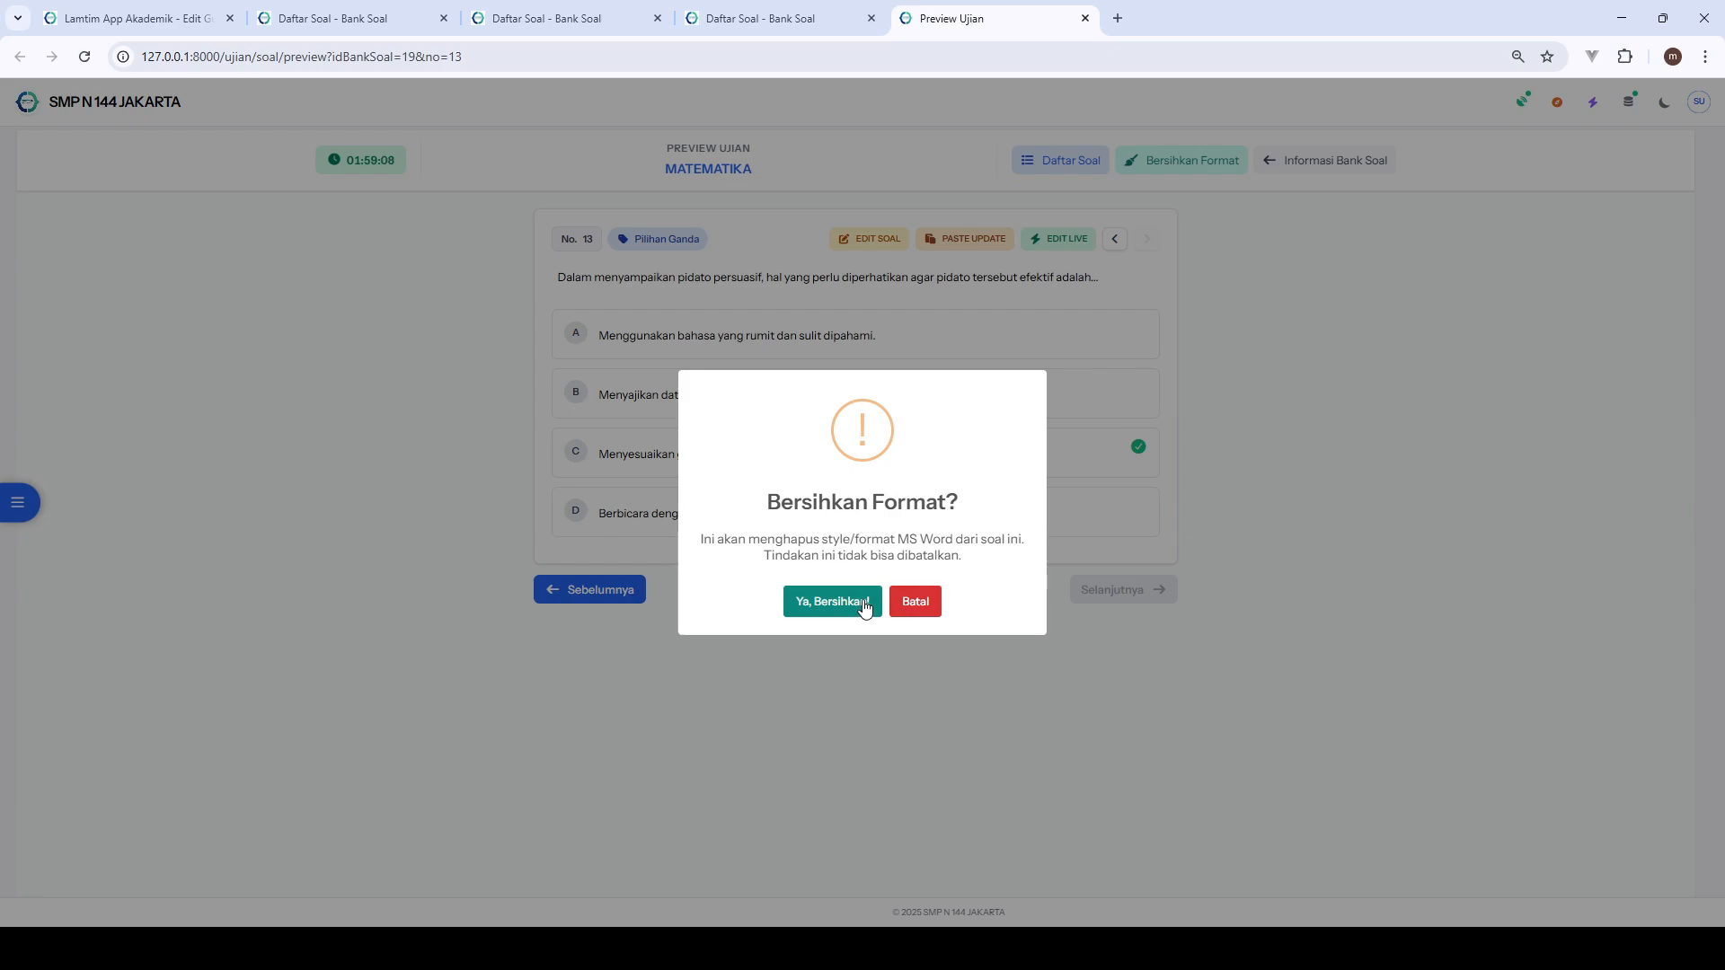
left_click(907, 604)
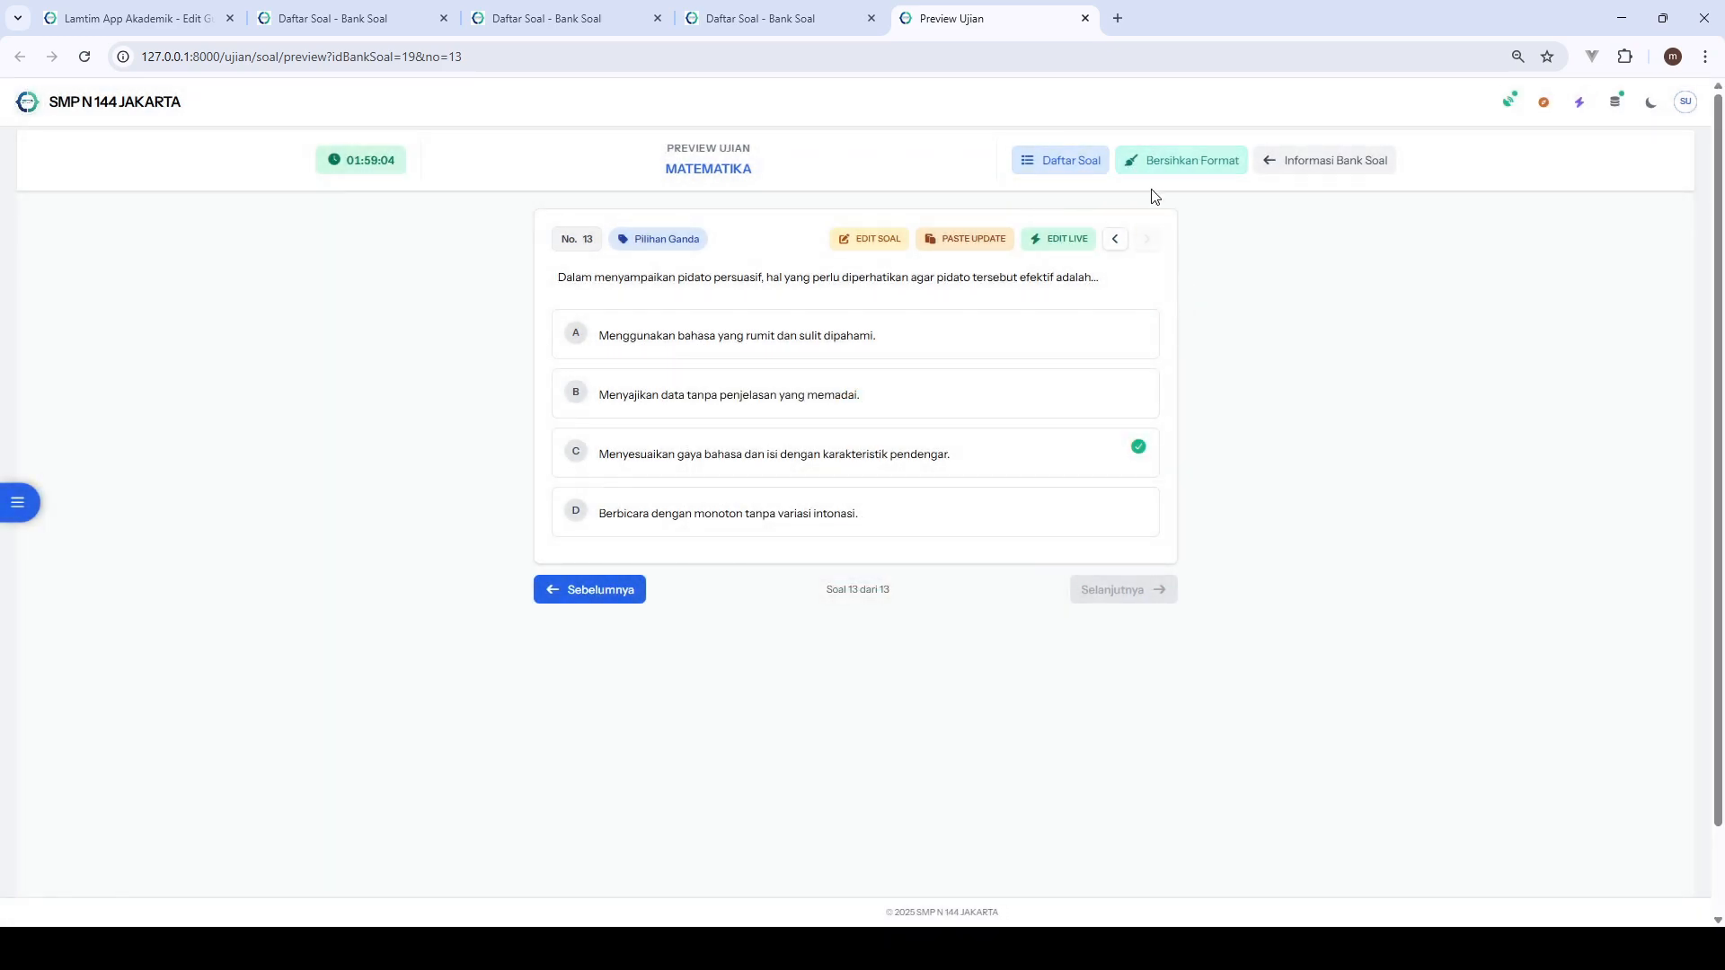
- Return to the MATEMATIKA bank information page, open the Clear Format confirmation for all questions and cancel it
left_click(1338, 161)
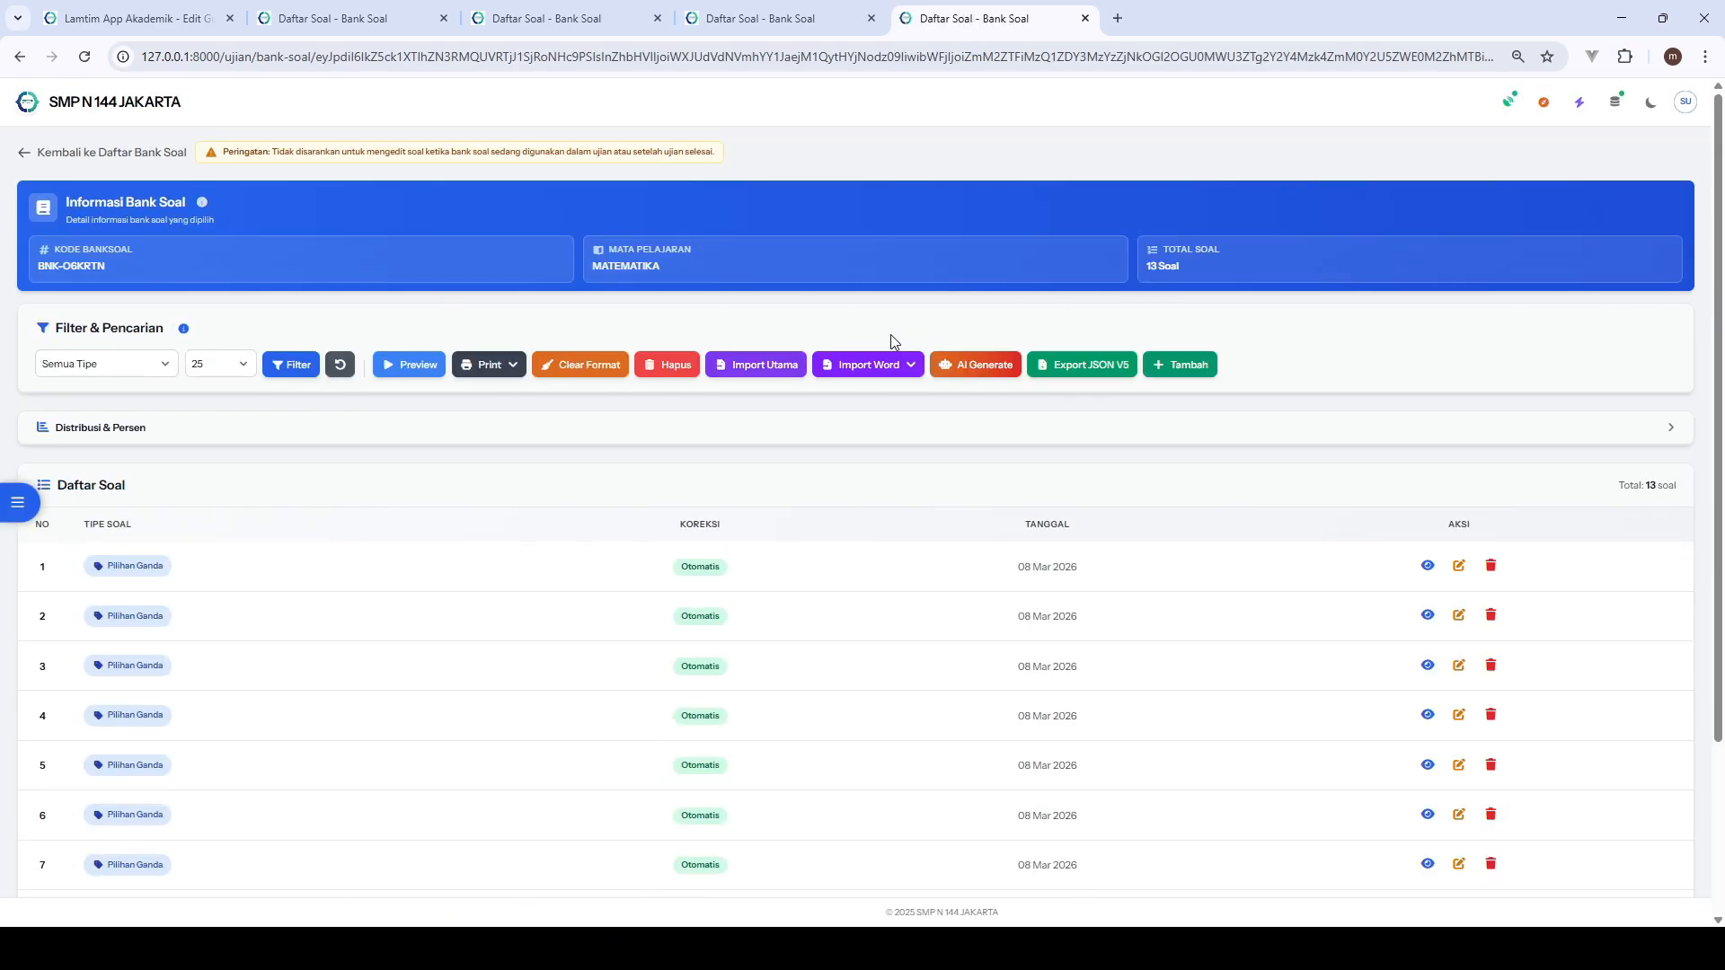
left_click(586, 367)
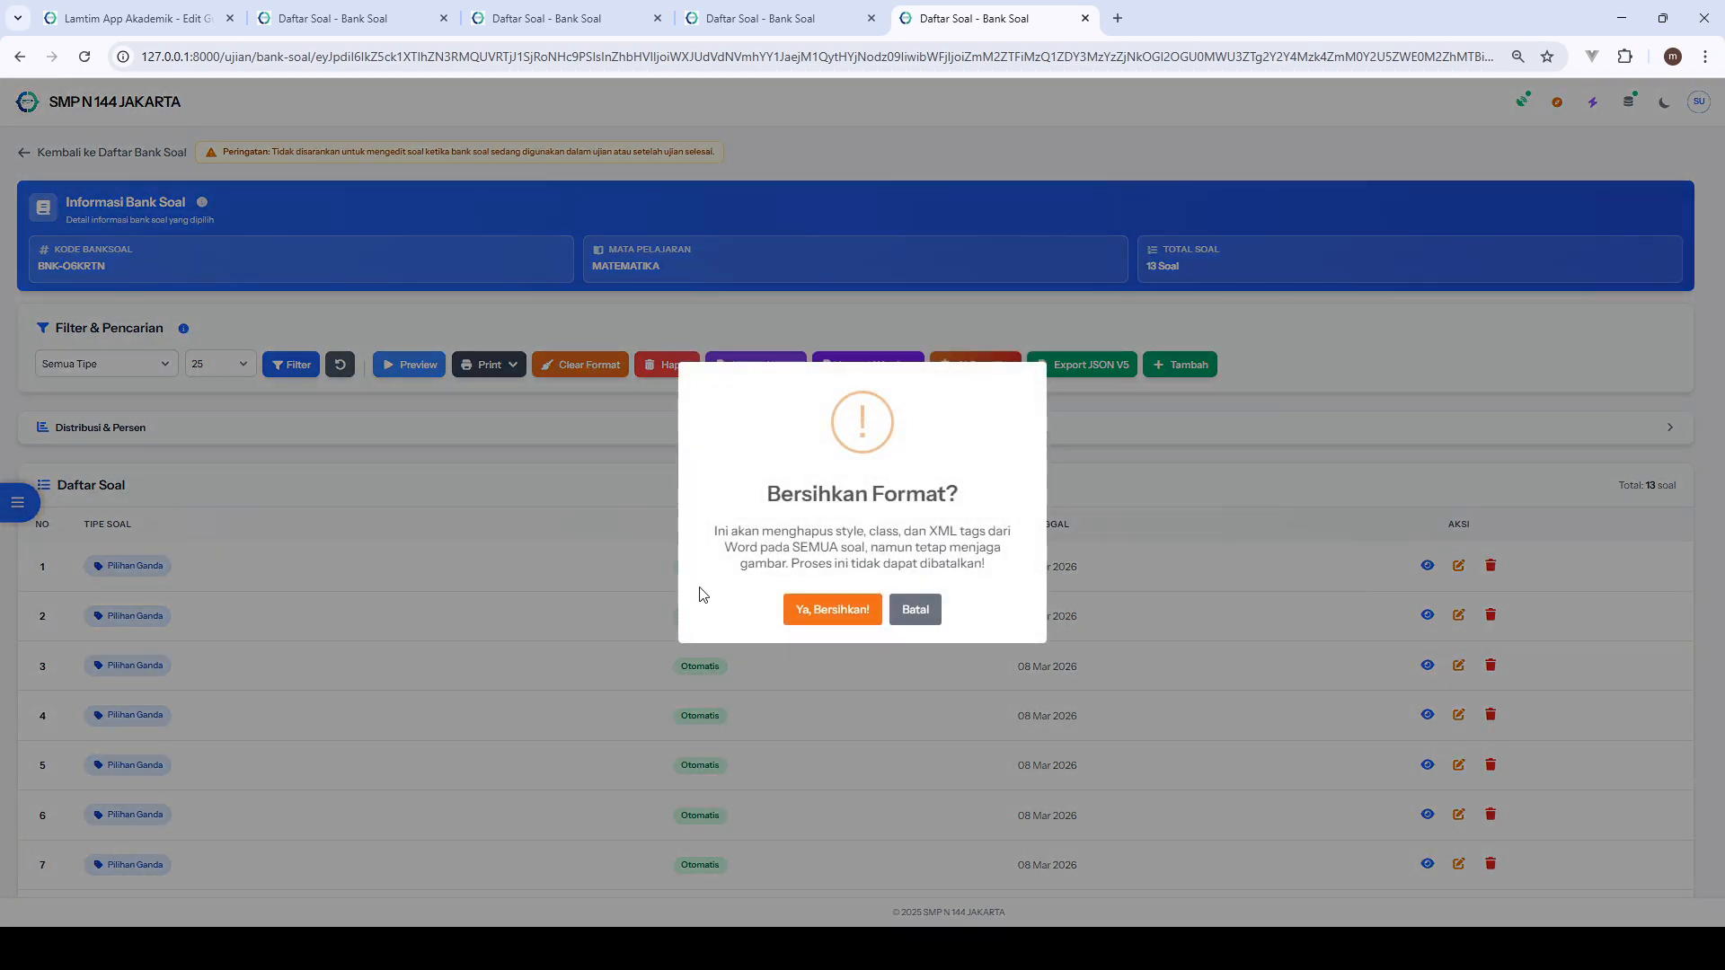
left_click(926, 607)
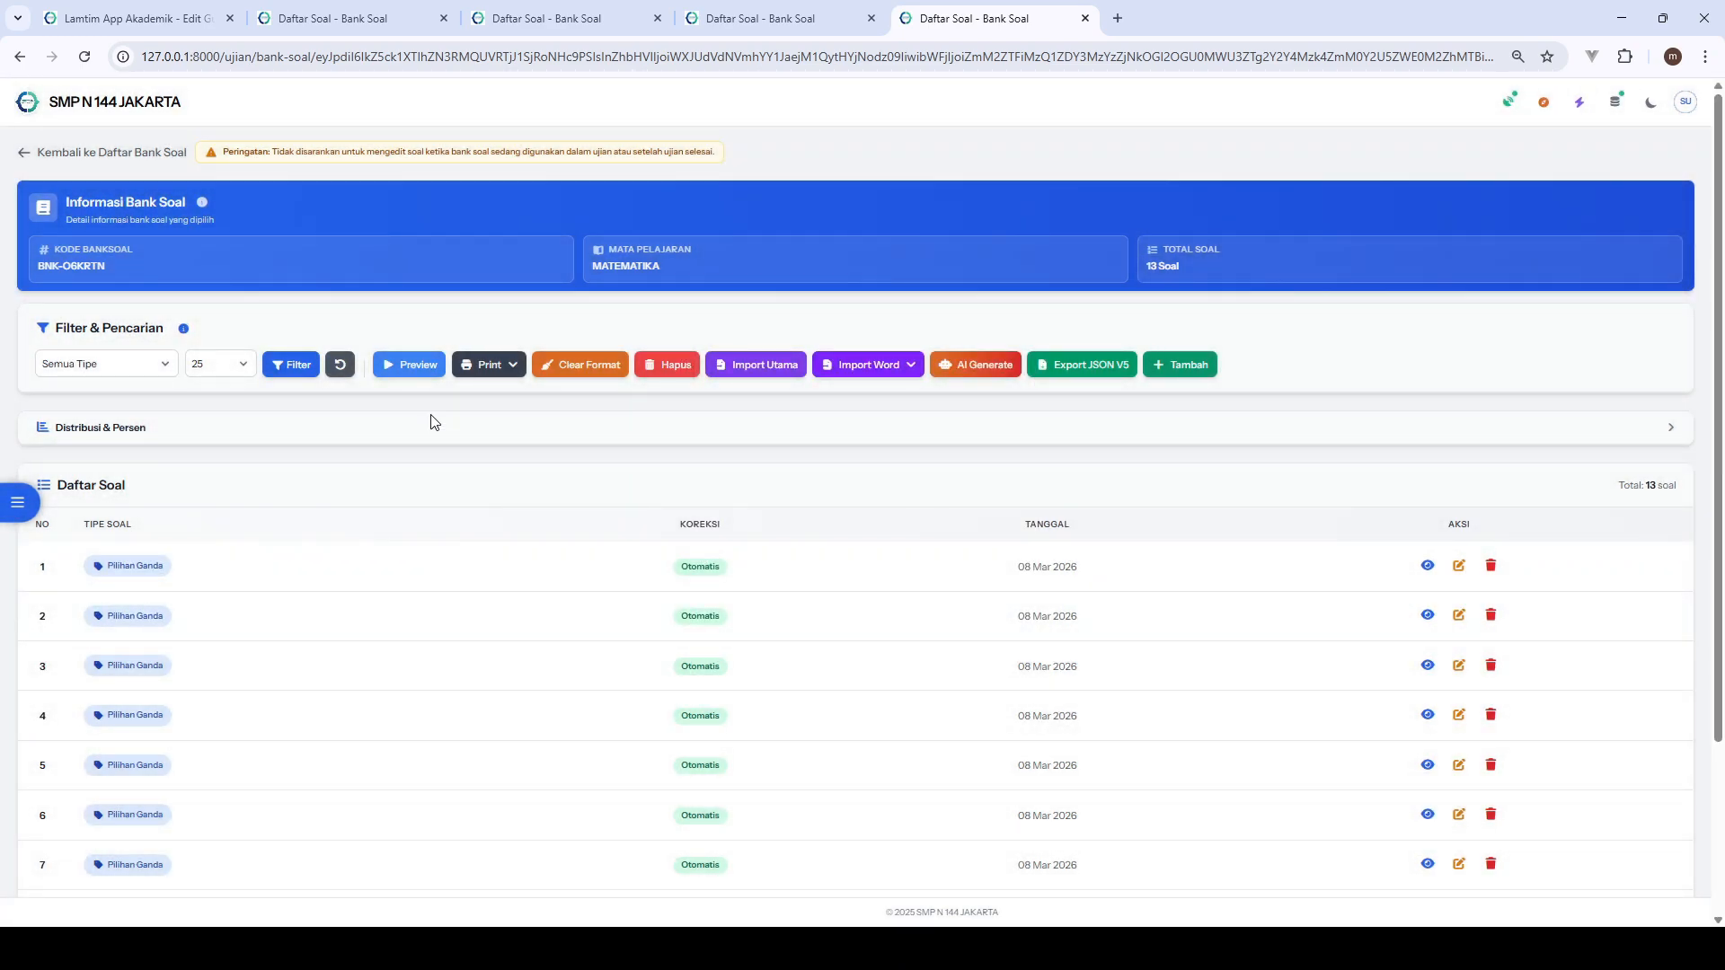
- Open the MATEMATIKA bank's questions in both the one-column and two-column print layouts
left_click(486, 366)
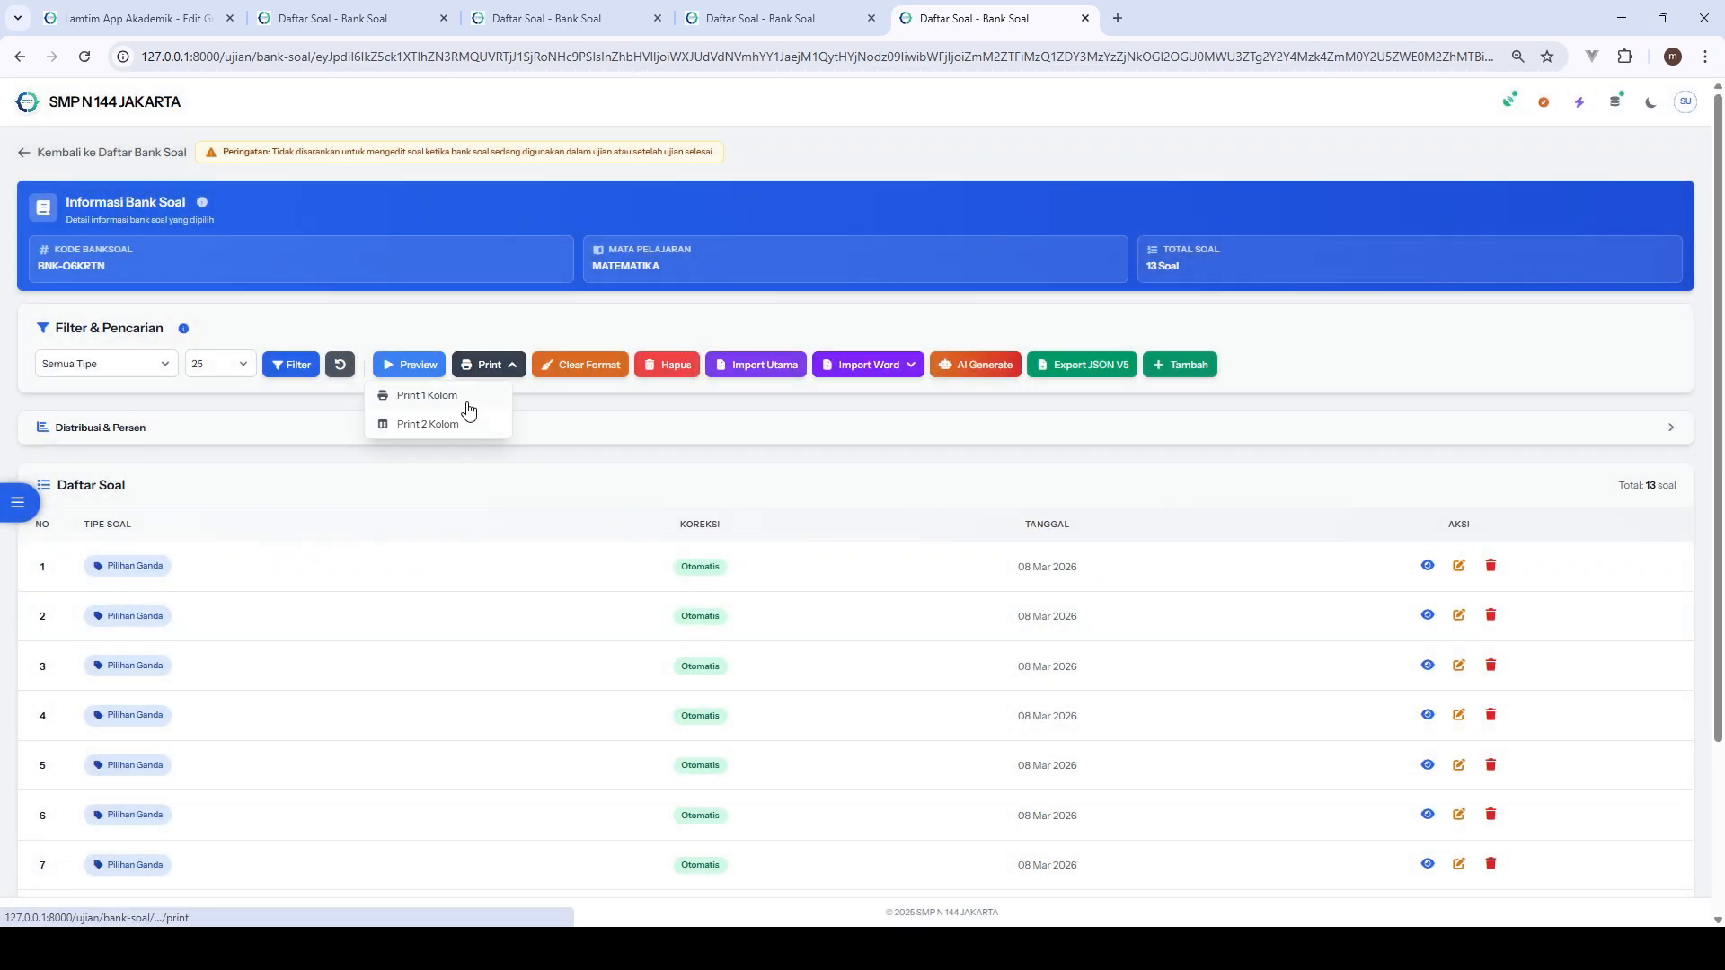
left_click(468, 403)
left_click(931, 9)
left_click(487, 369)
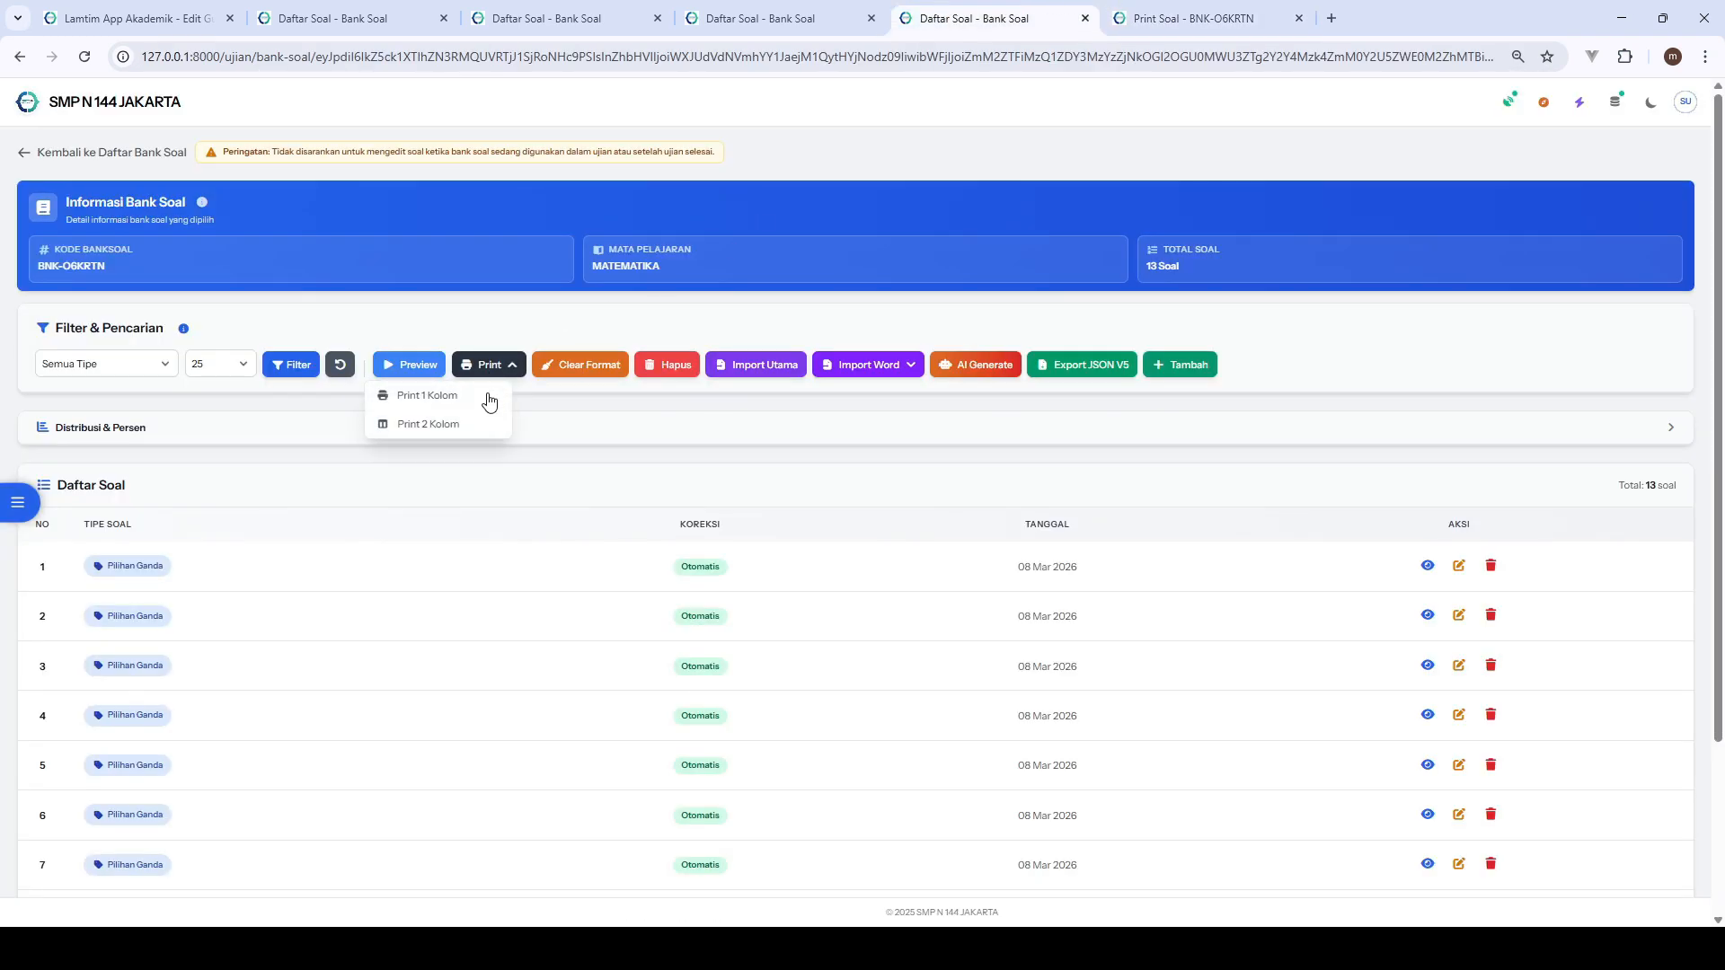
left_click(486, 421)
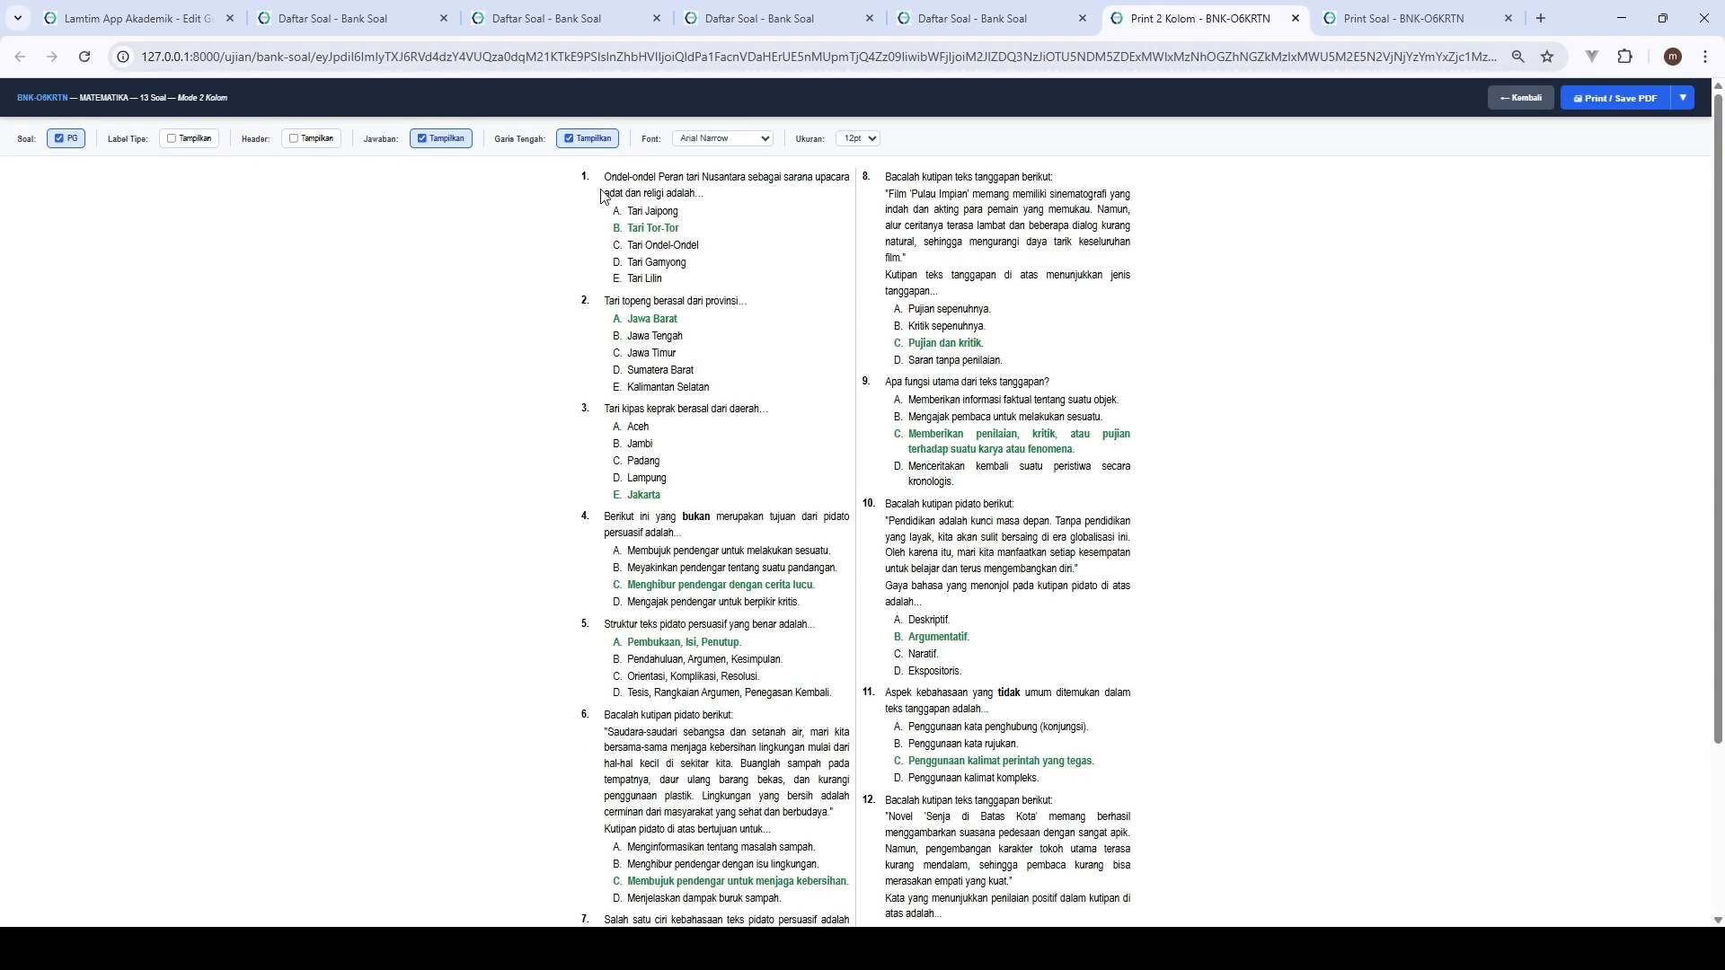
- Check both pages of the two-column print preview with answers shown, and cancel printing
left_click(1616, 98)
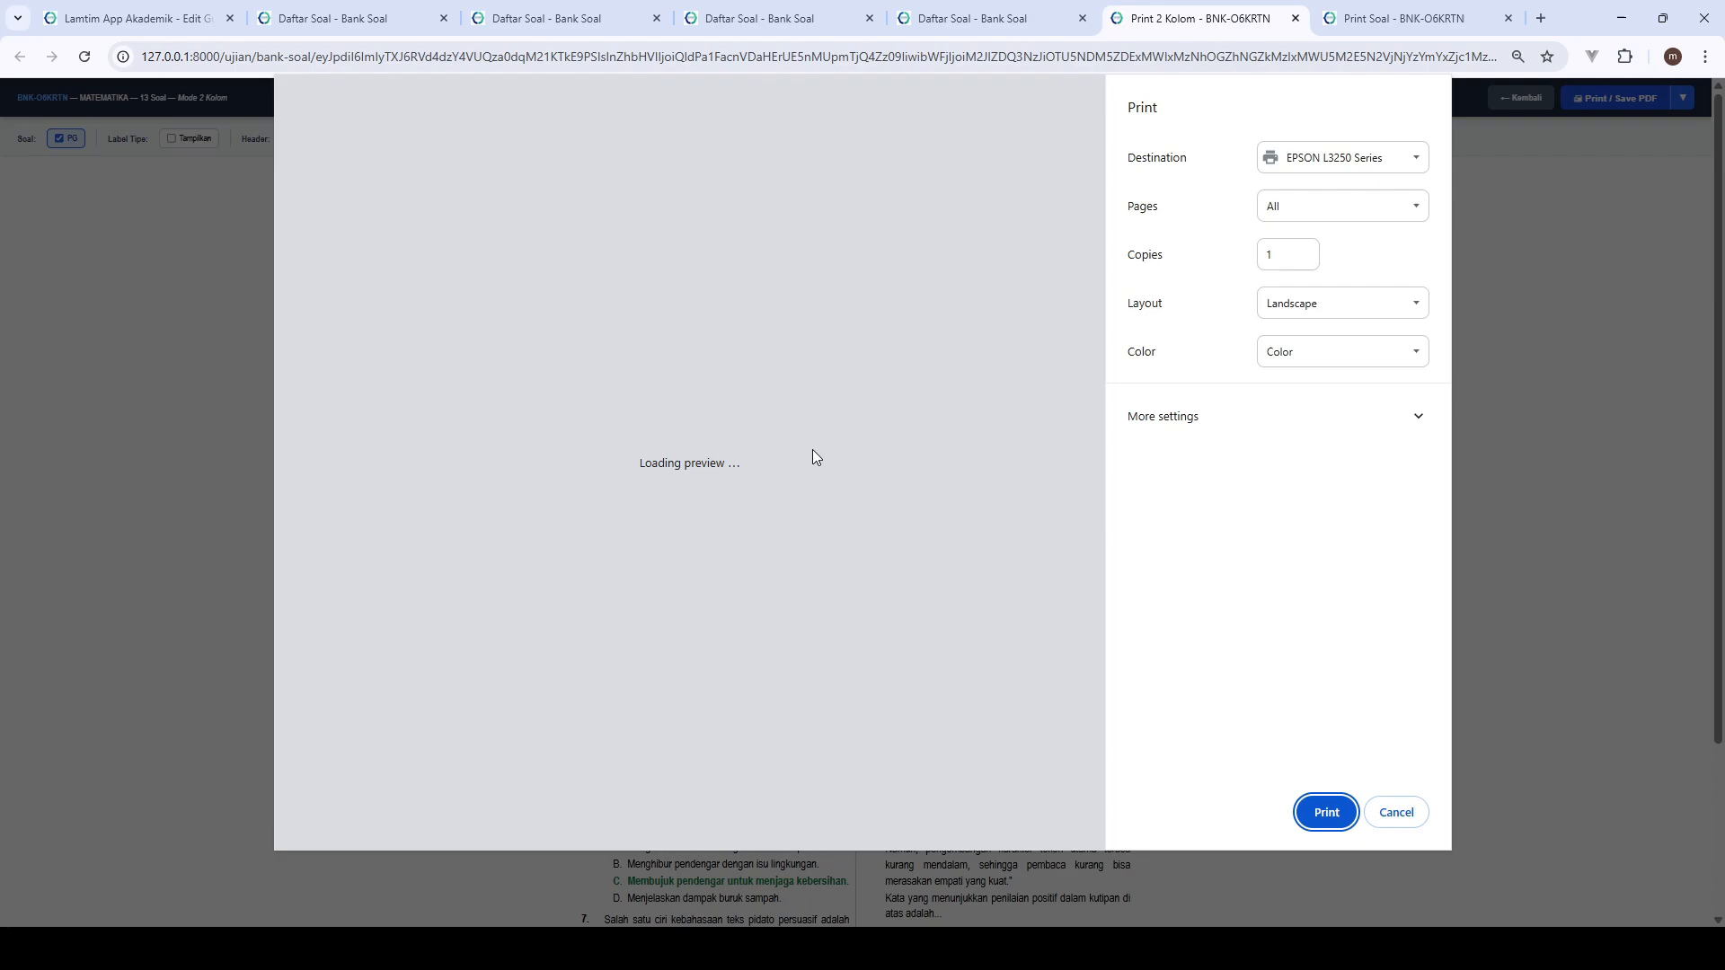
scroll(813, 457, "down", 10)
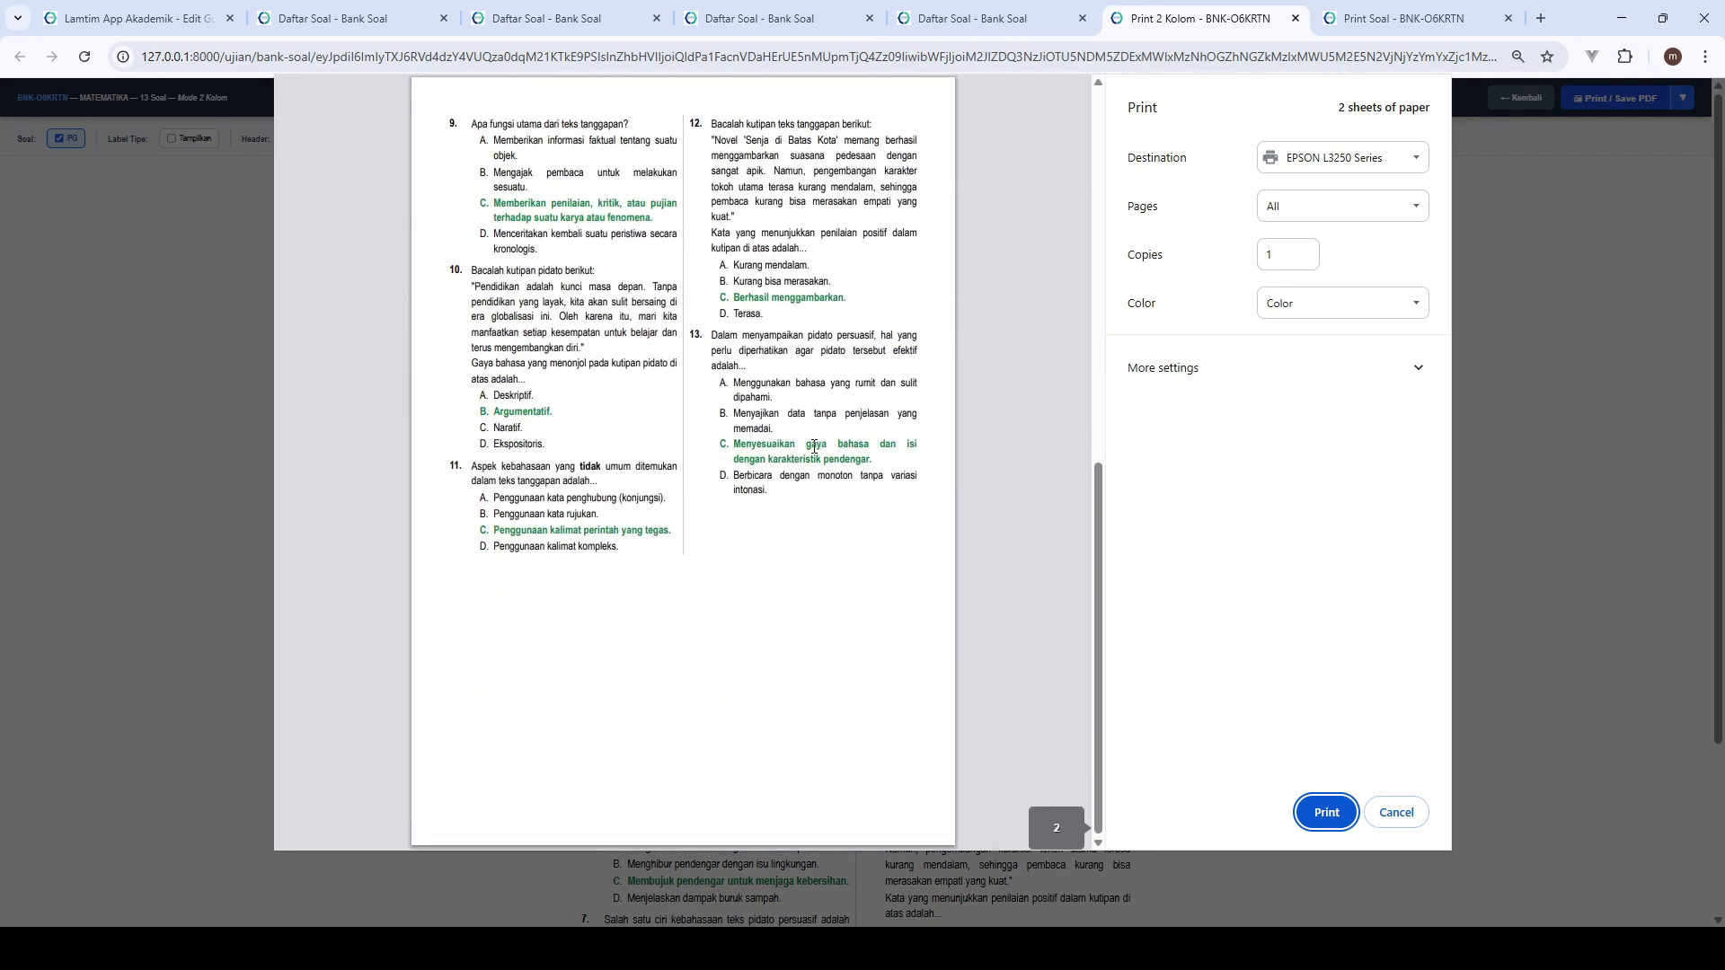
scroll(813, 447, "up", 10)
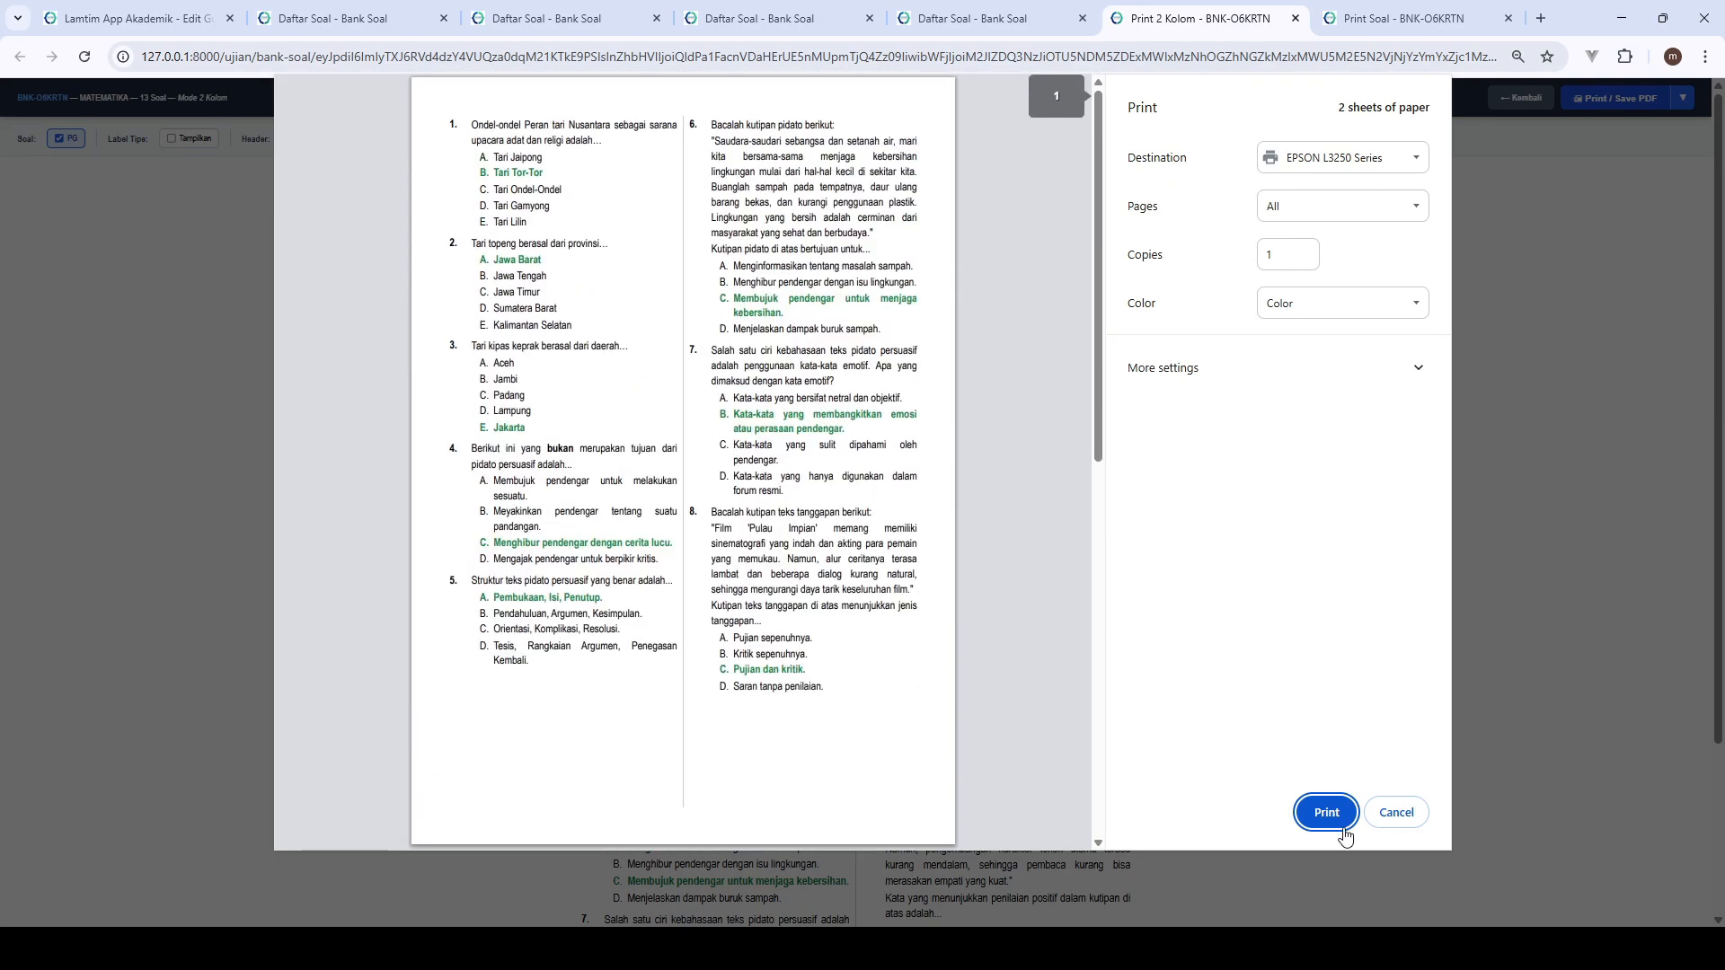
left_click(1396, 812)
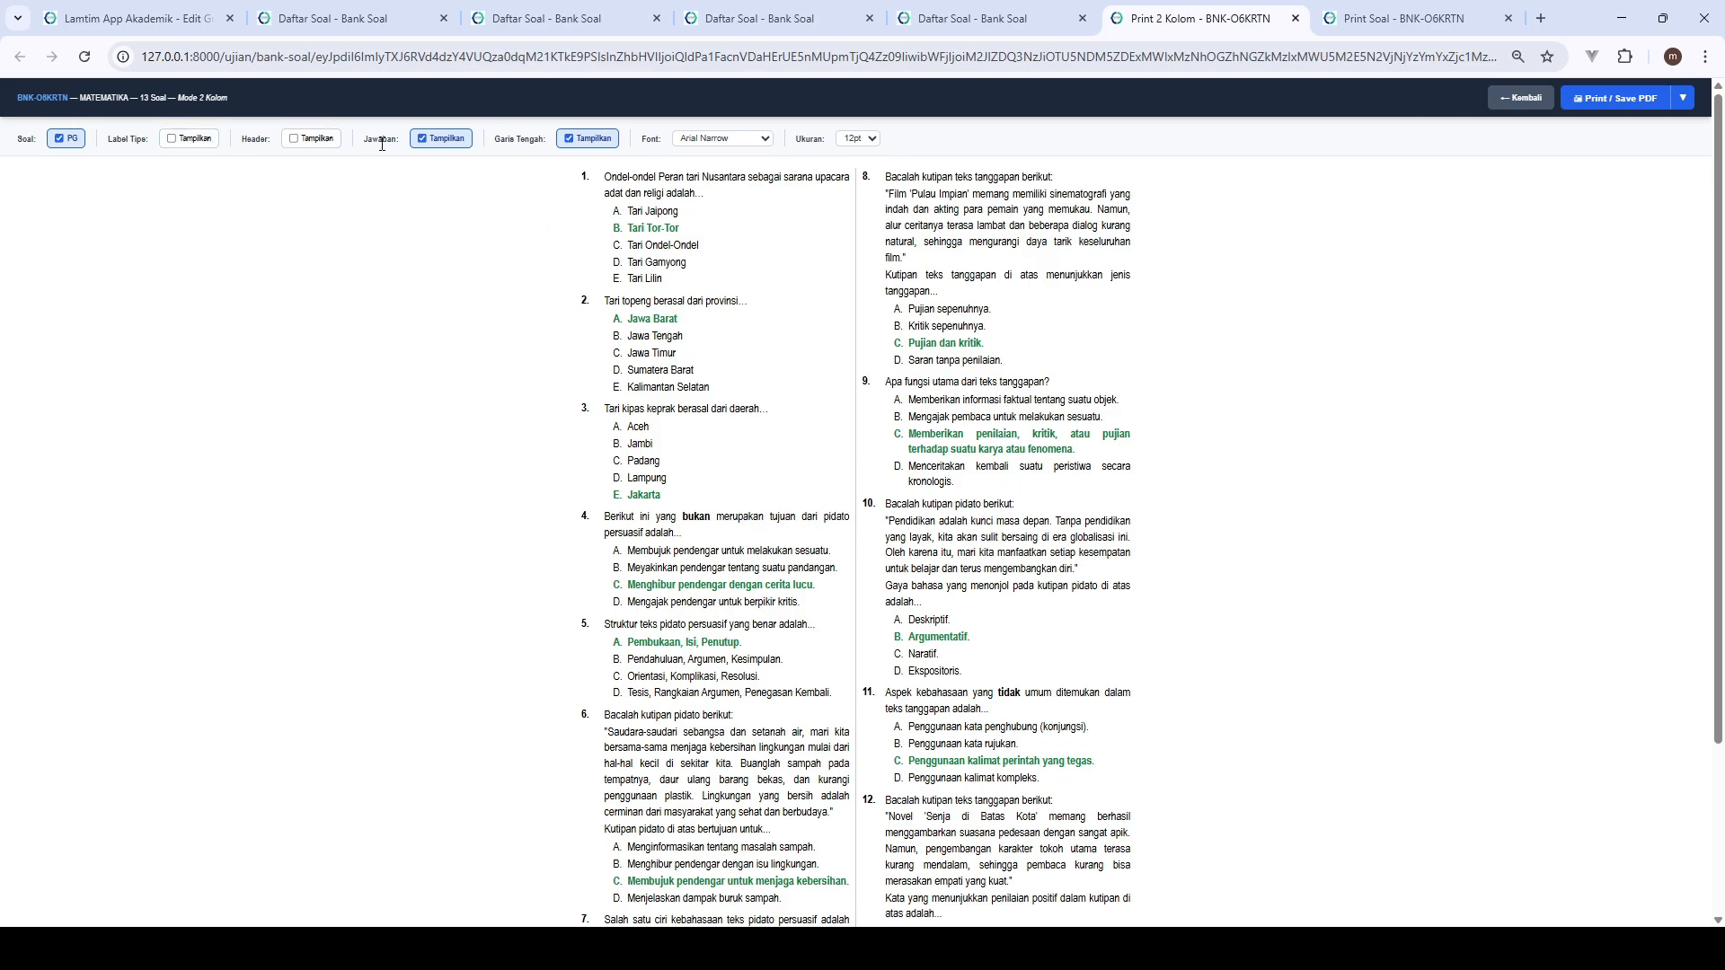
- Hide the answers in the two-column layout, check its print preview, and close the layout without printing
left_click(422, 139)
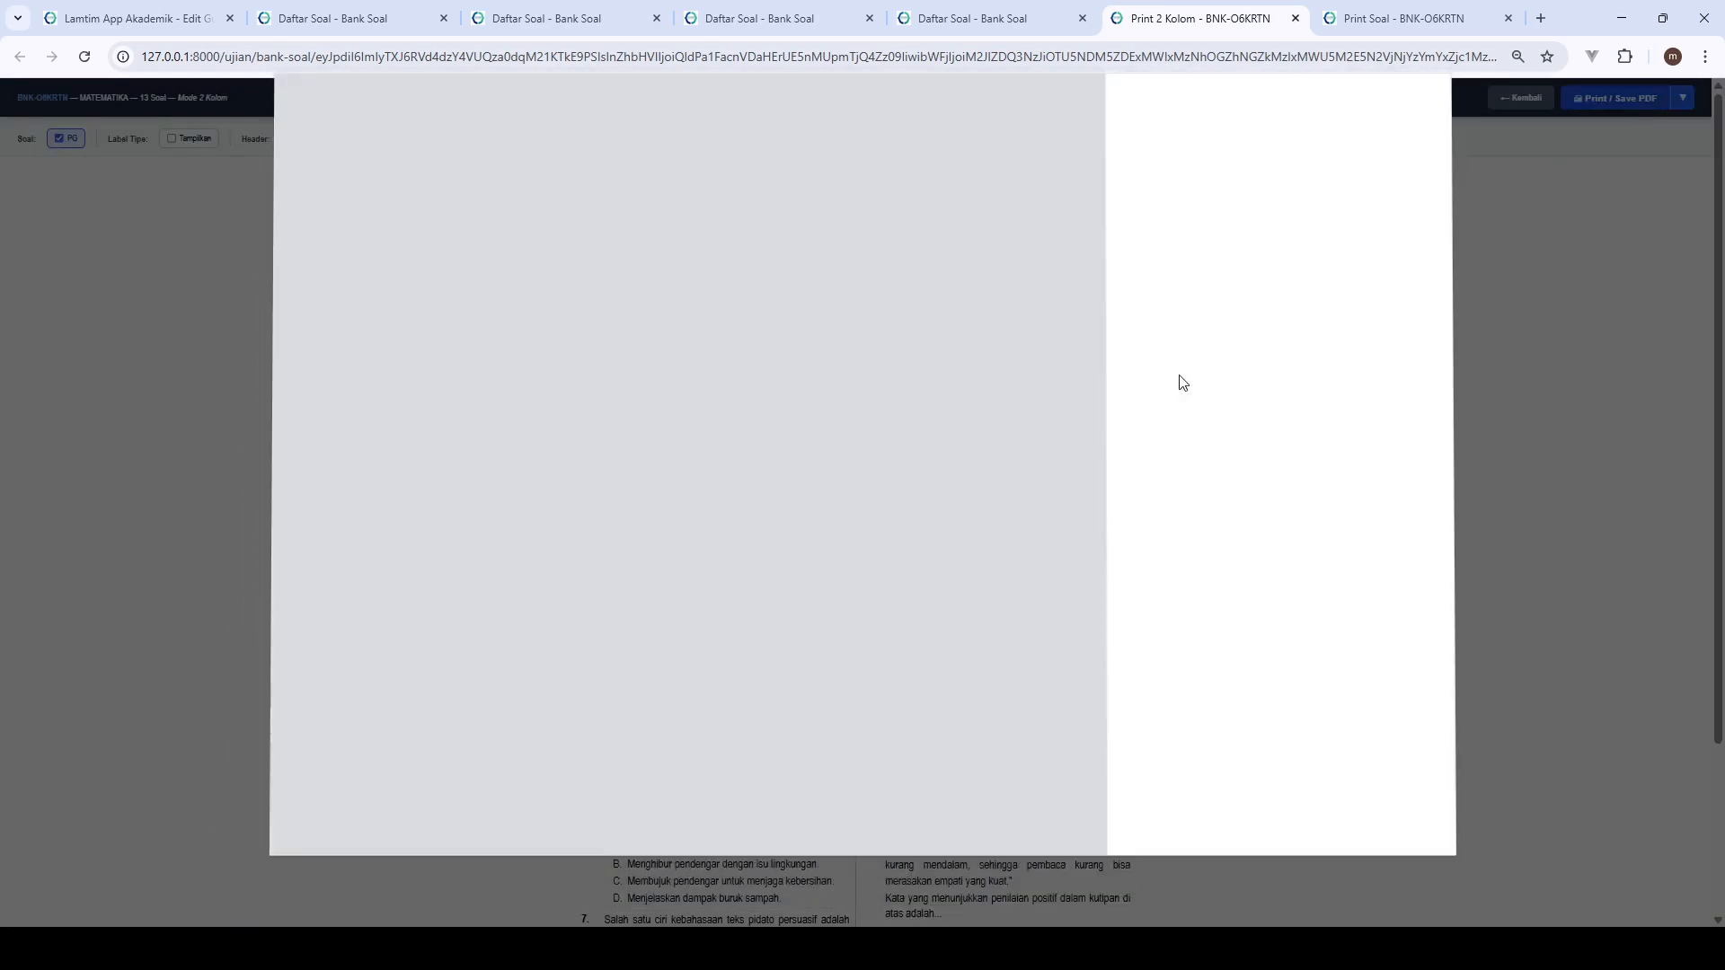
left_click(1654, 101)
scroll(827, 458, "down", 6)
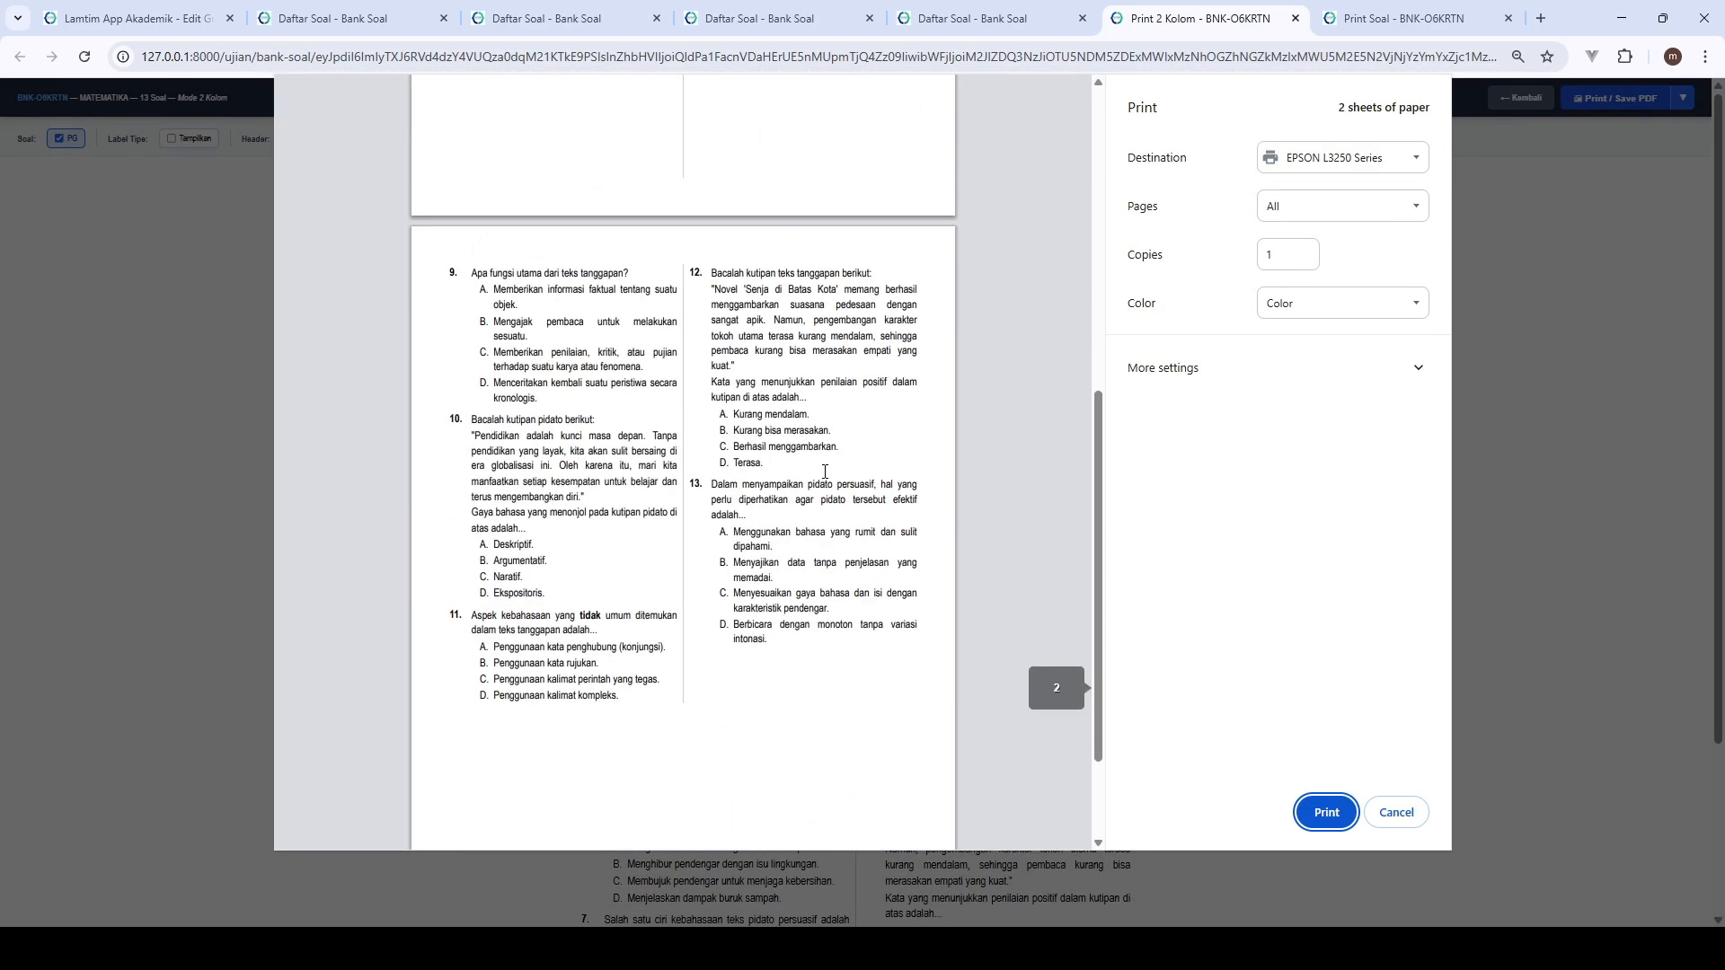
scroll(825, 471, "up", 7)
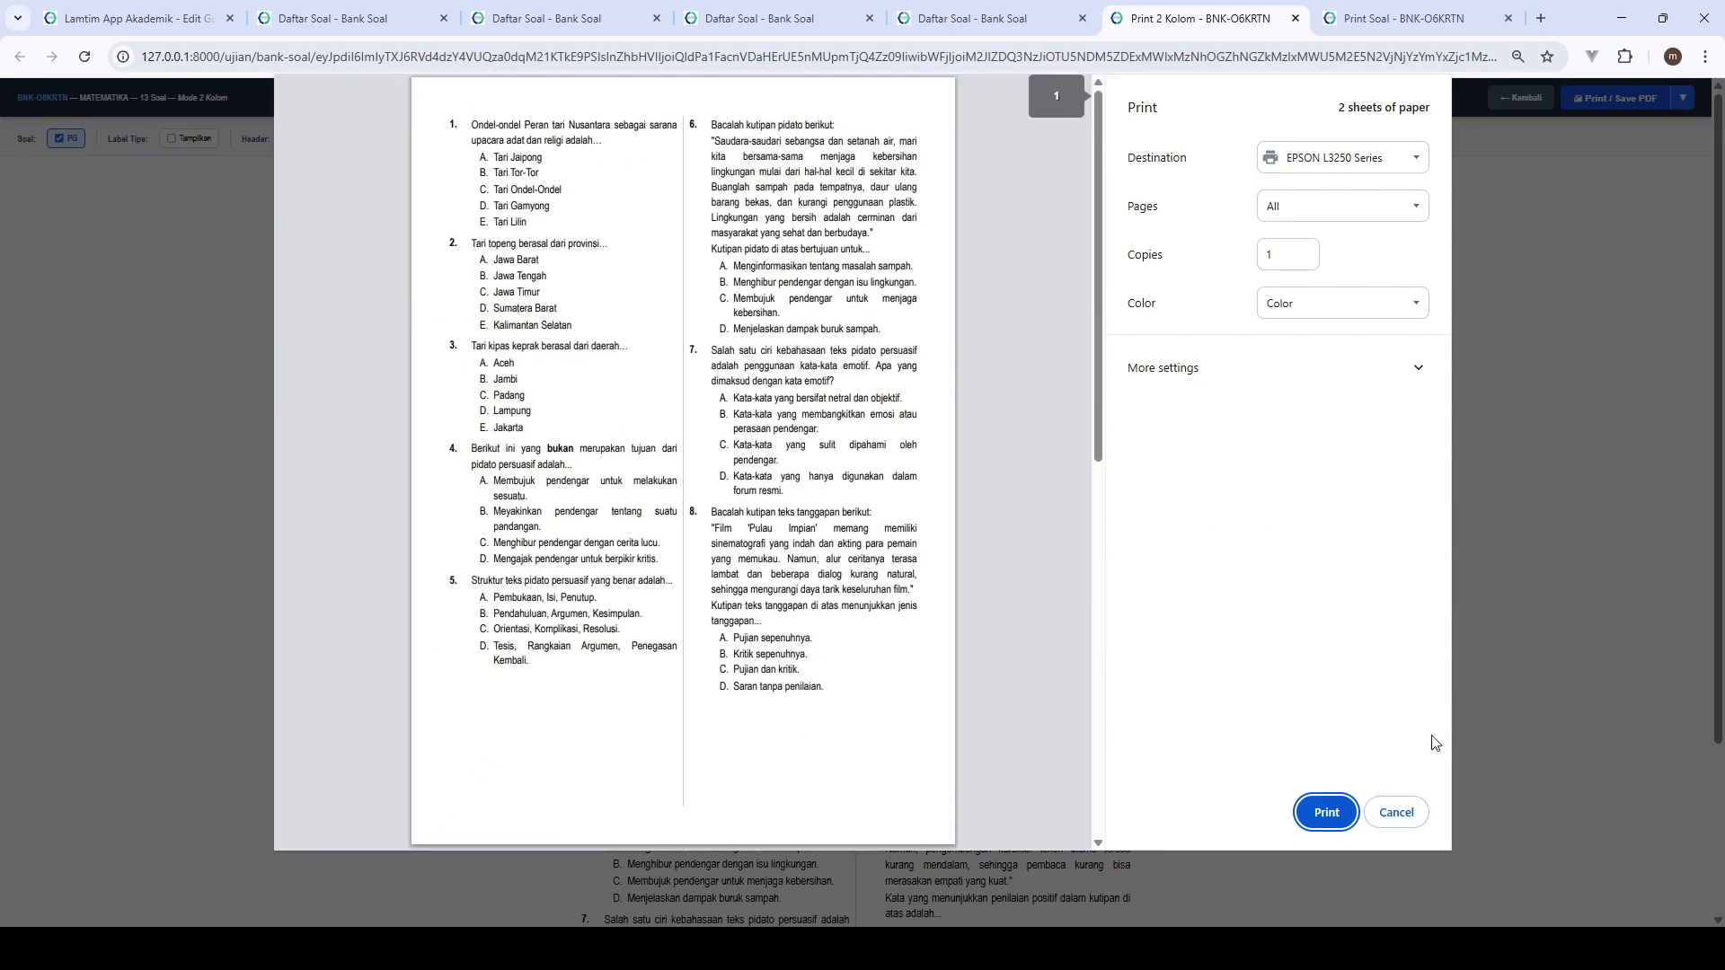
left_click(1396, 812)
left_click(1295, 18)
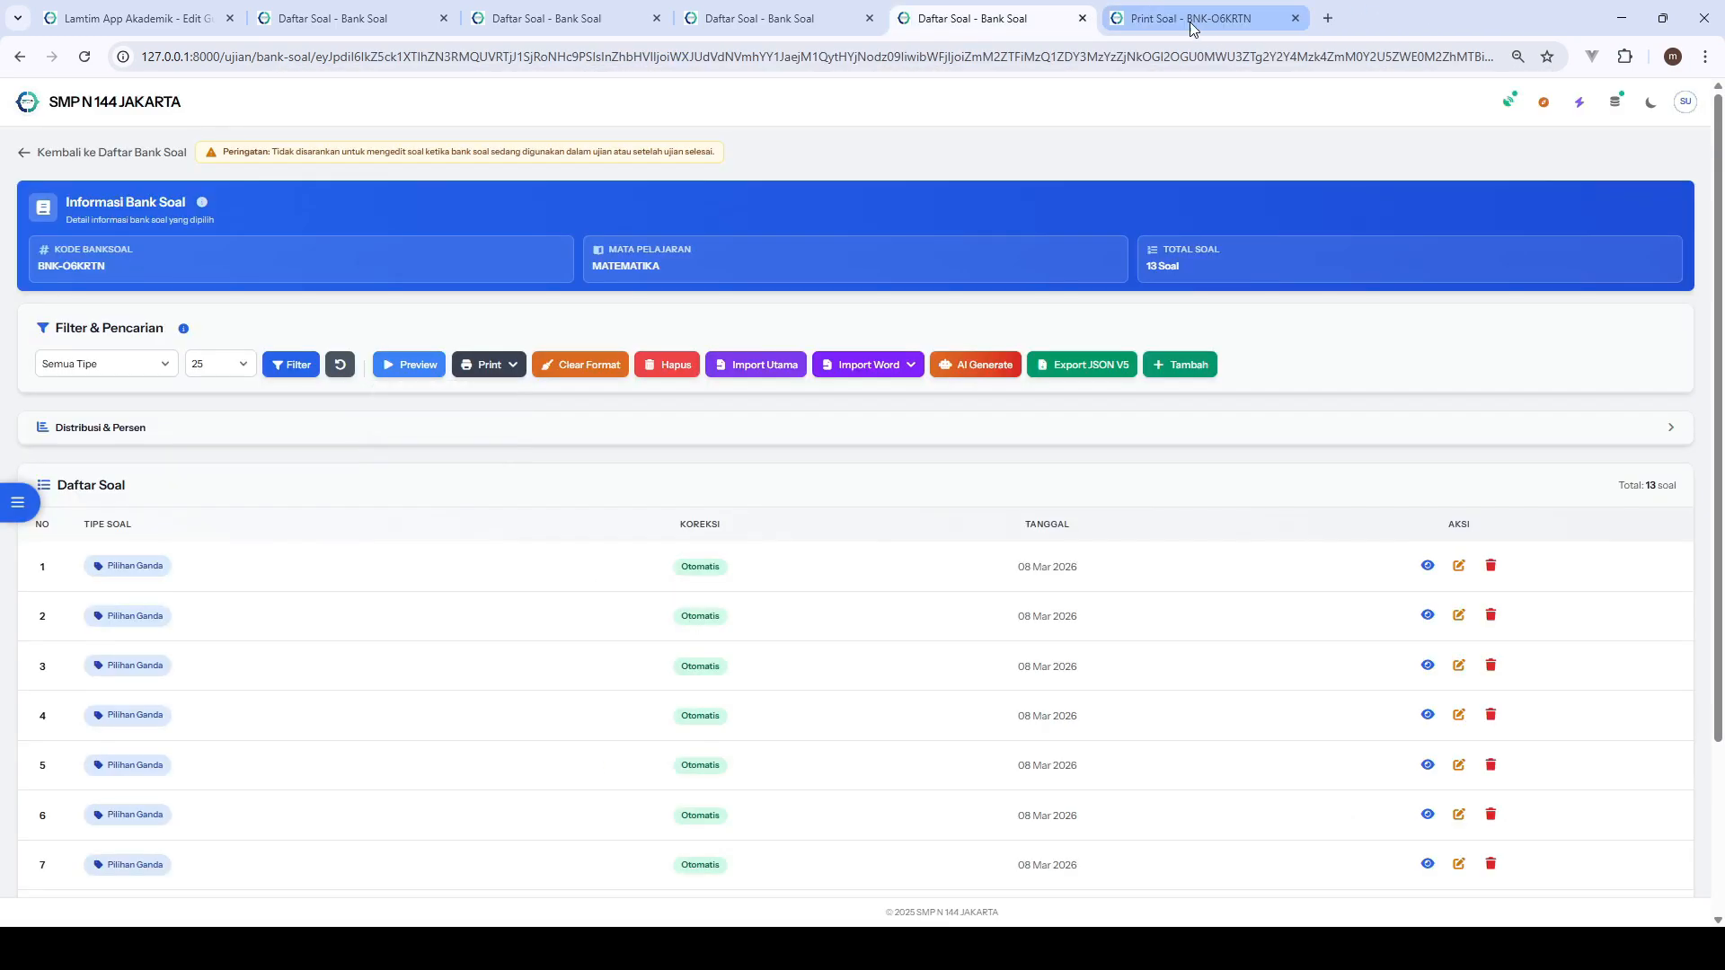
- Check the print preview of the one-column layout with answers shown, and close the layout without printing
left_click(1150, 19)
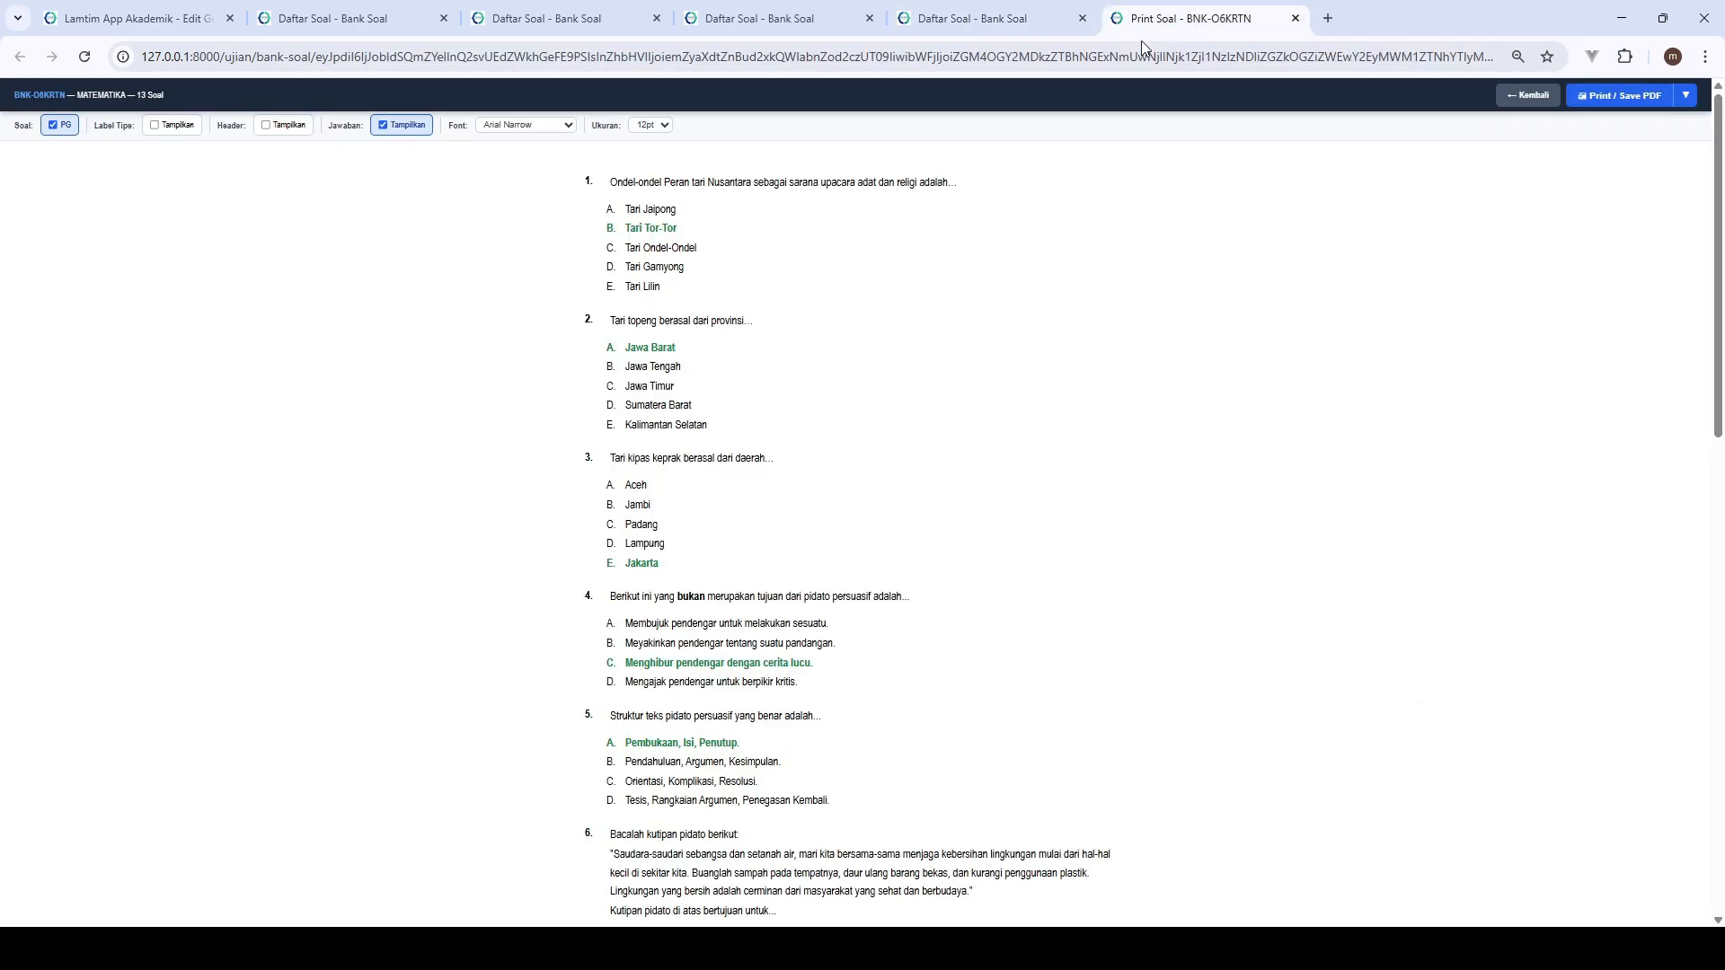
left_click(1620, 95)
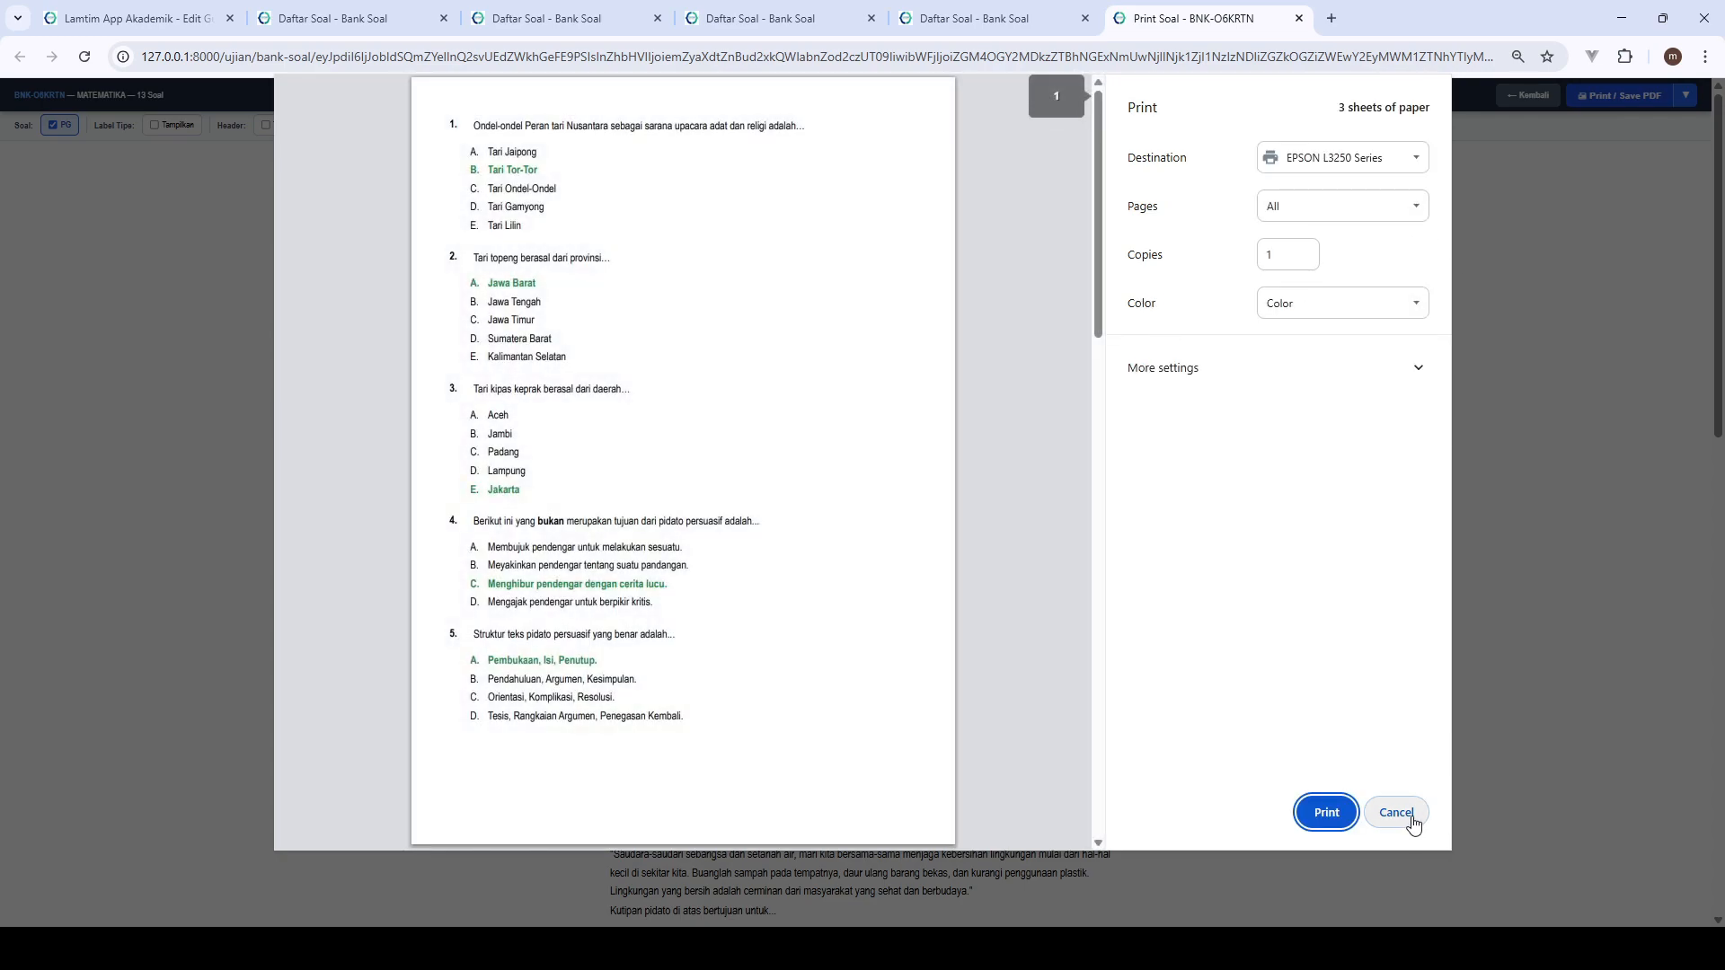
left_click(1407, 814)
left_click(1299, 18)
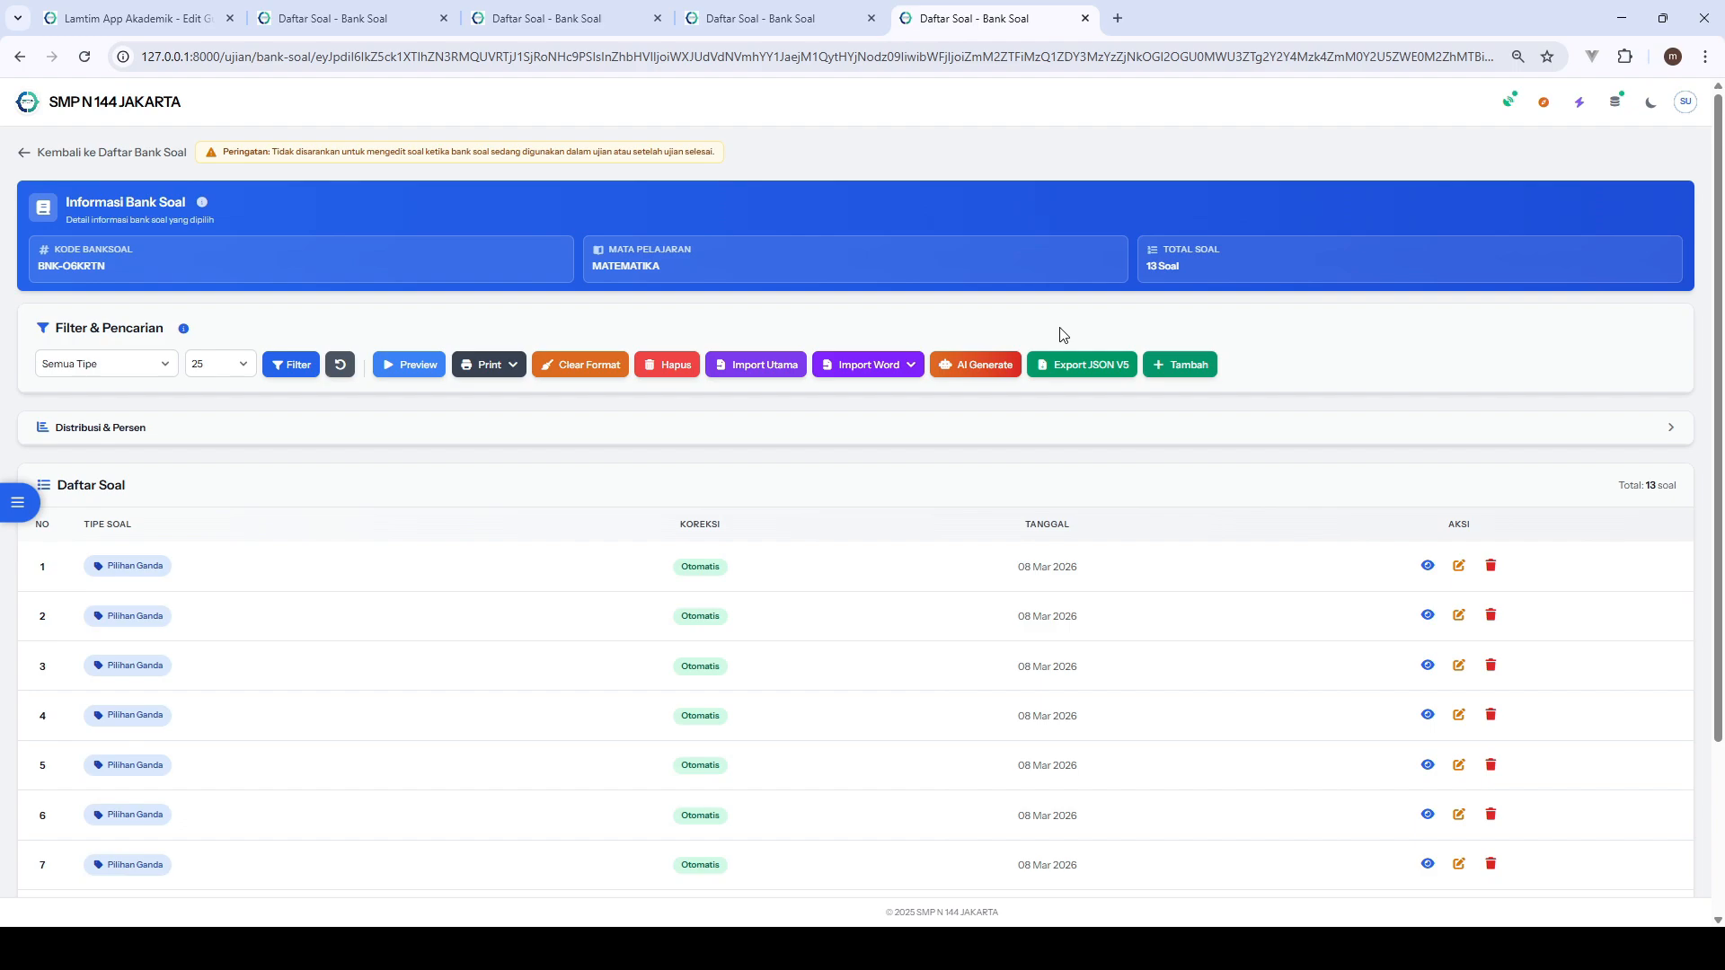
- Review the template and upload options of Import Word V3 and Import Utama, closing both without importing
left_click(896, 366)
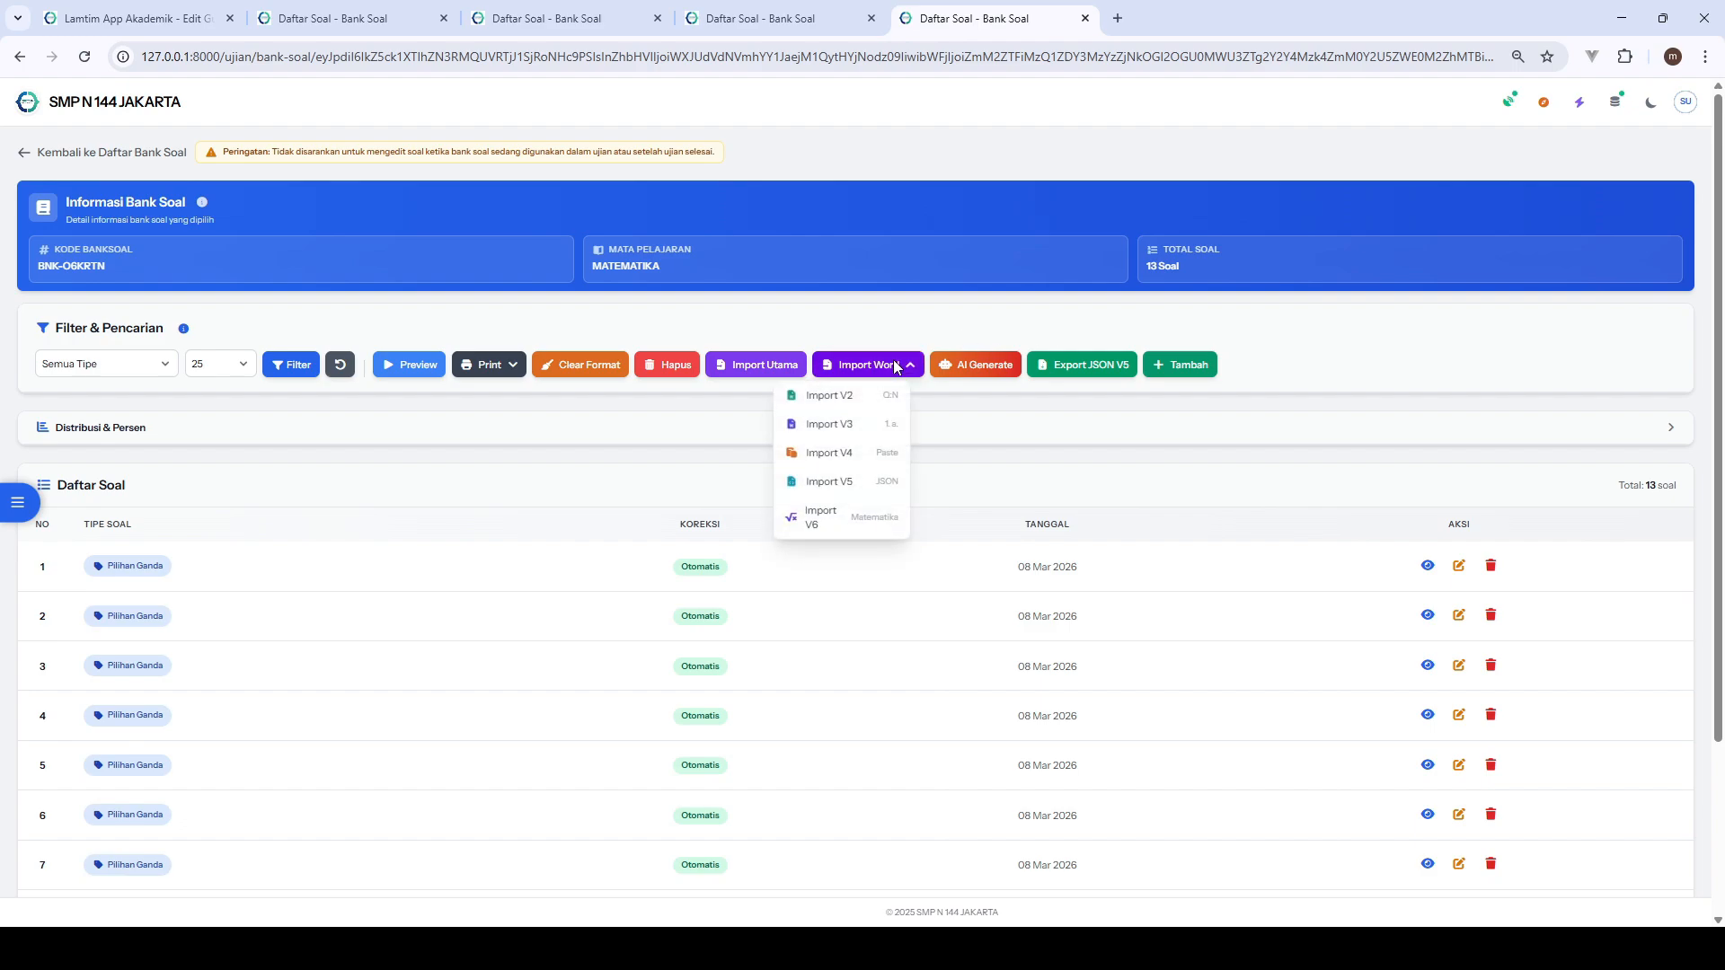
left_click(884, 424)
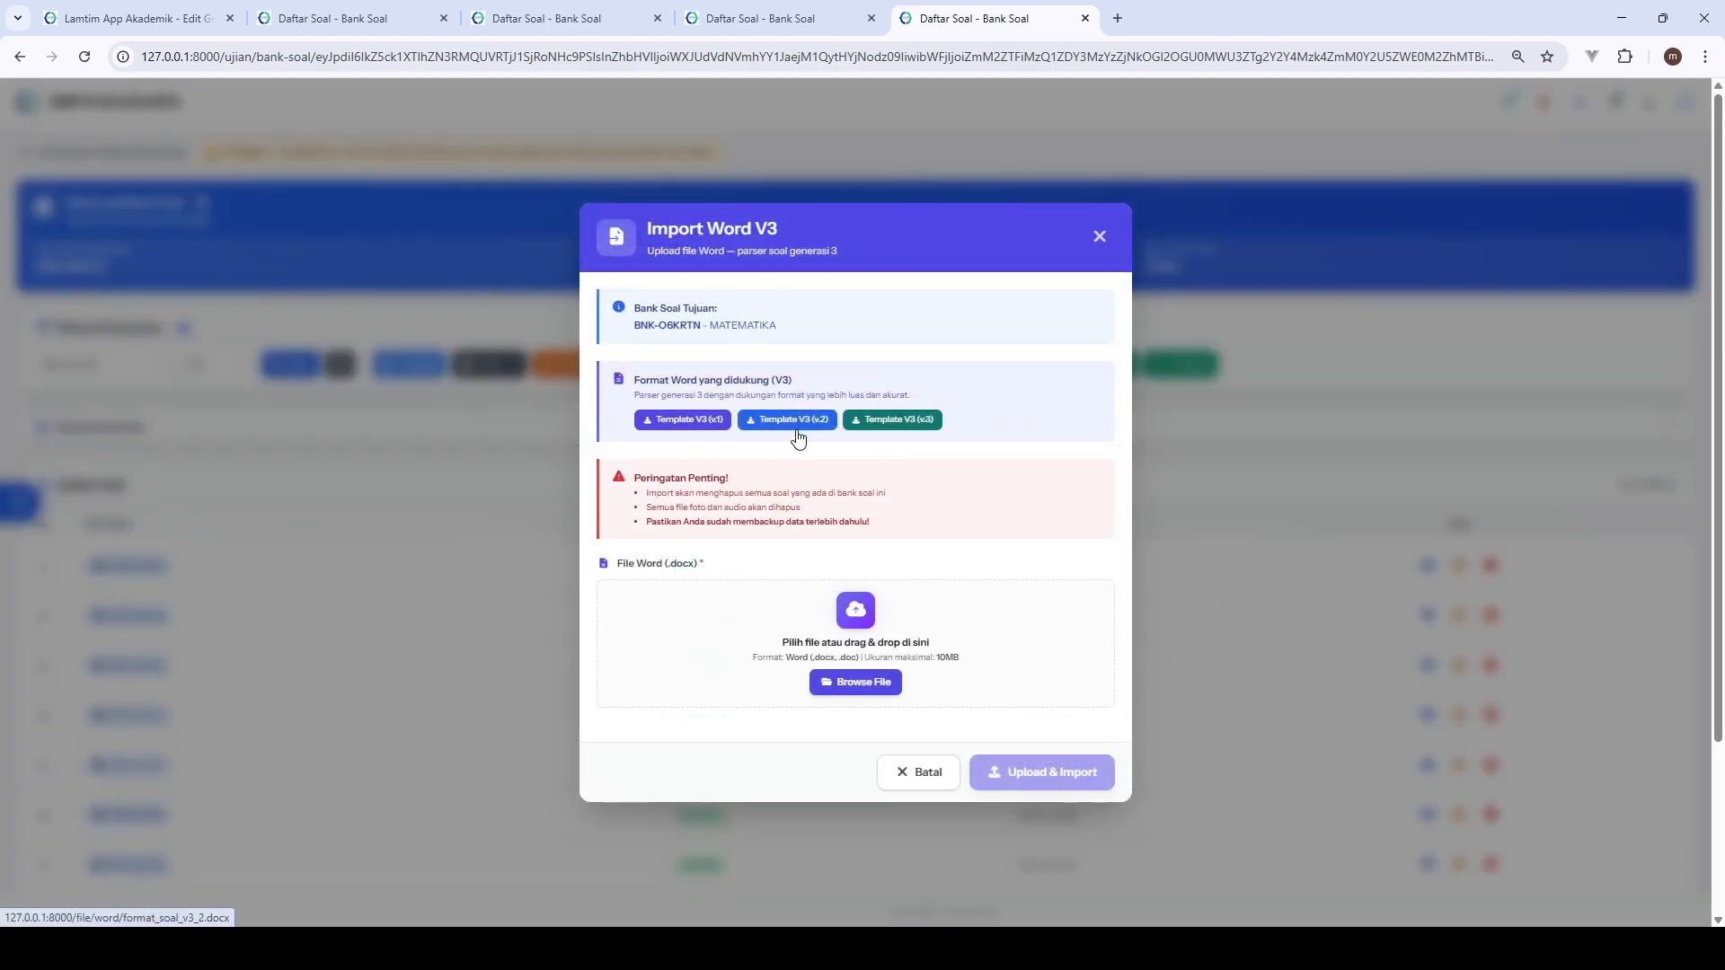
left_click(1098, 236)
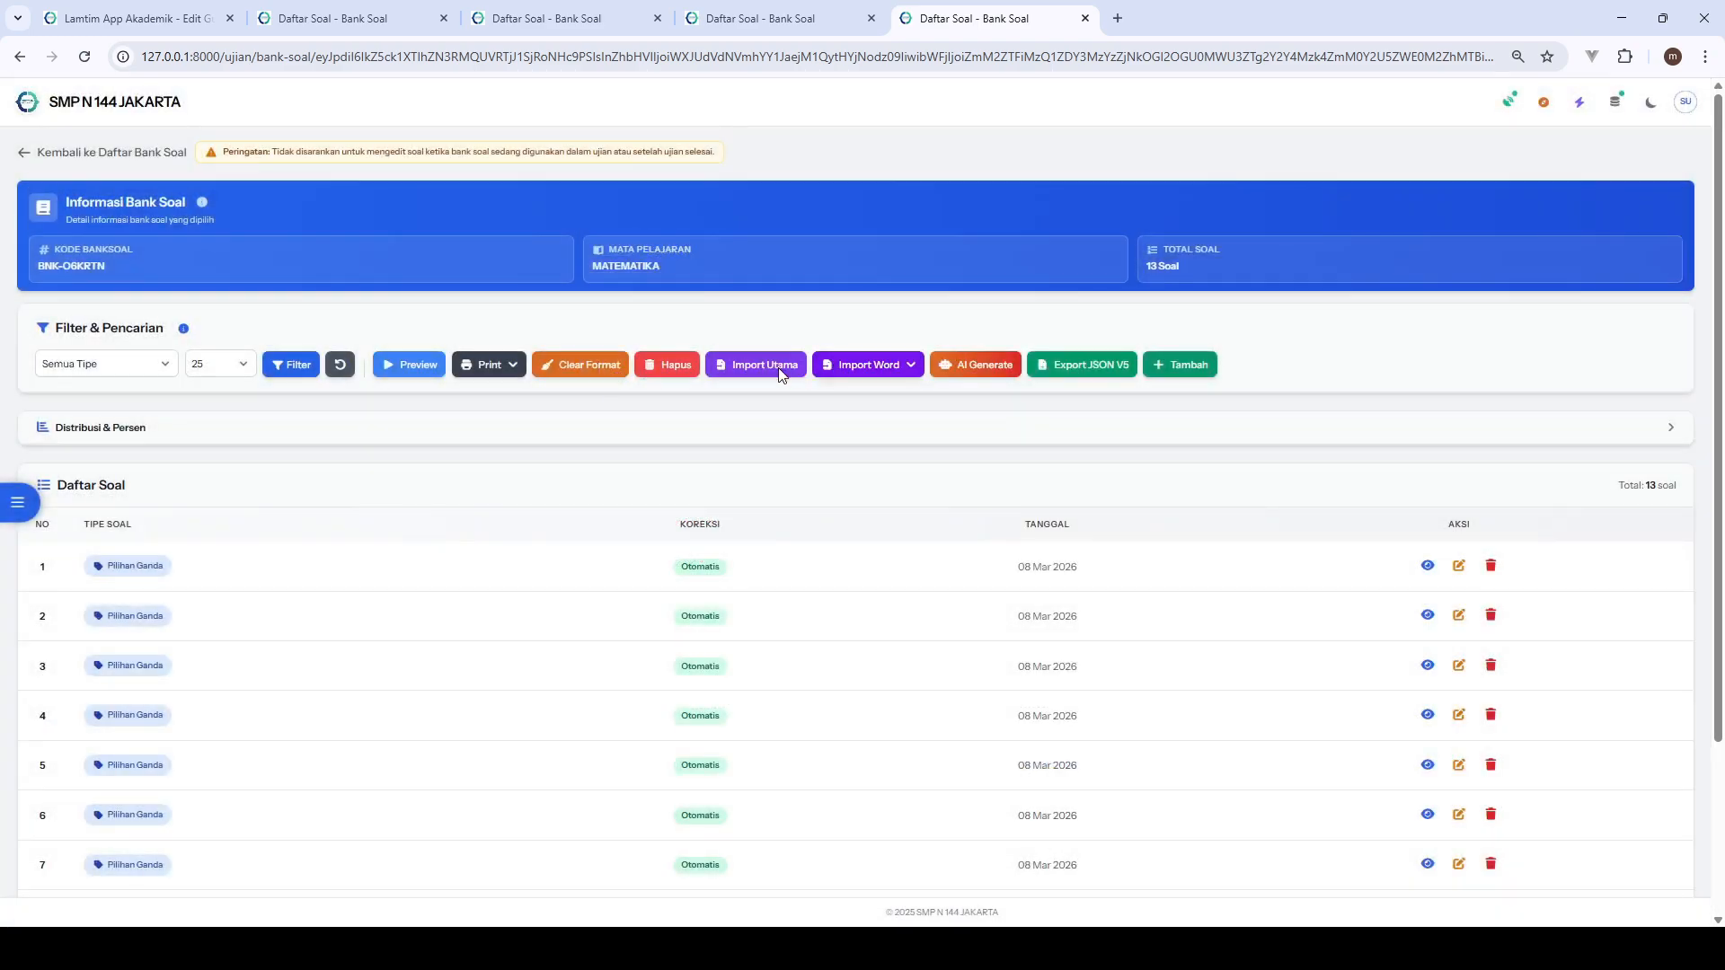
left_click(779, 369)
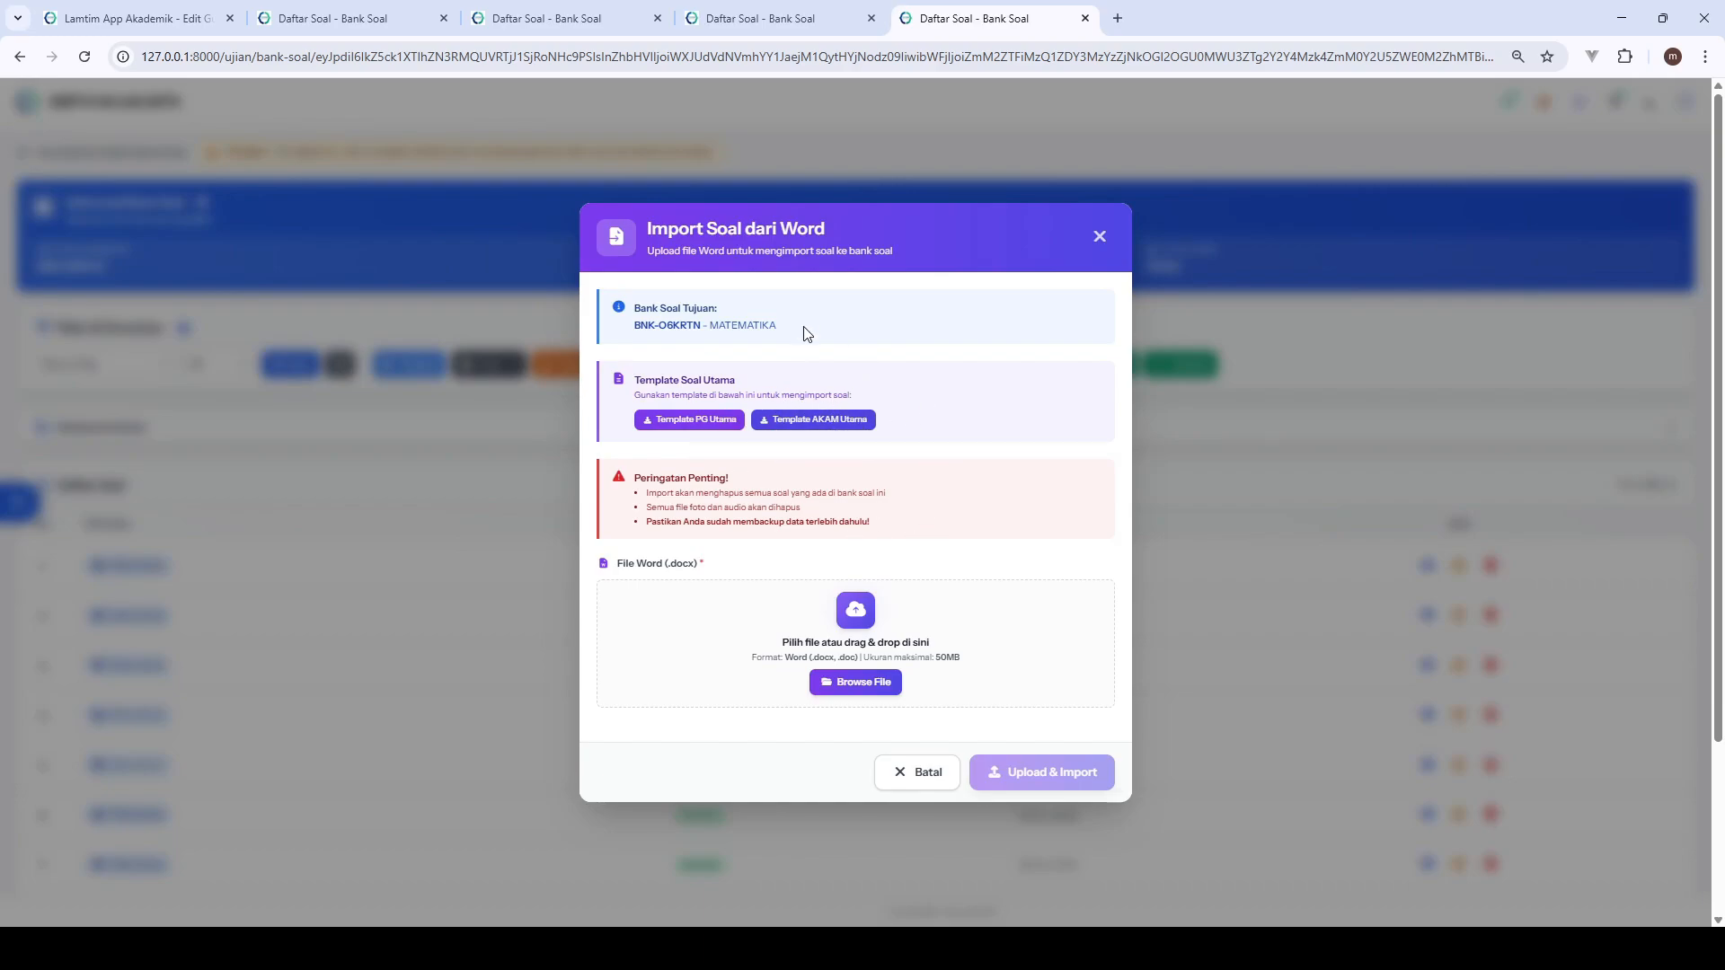
left_click(1102, 236)
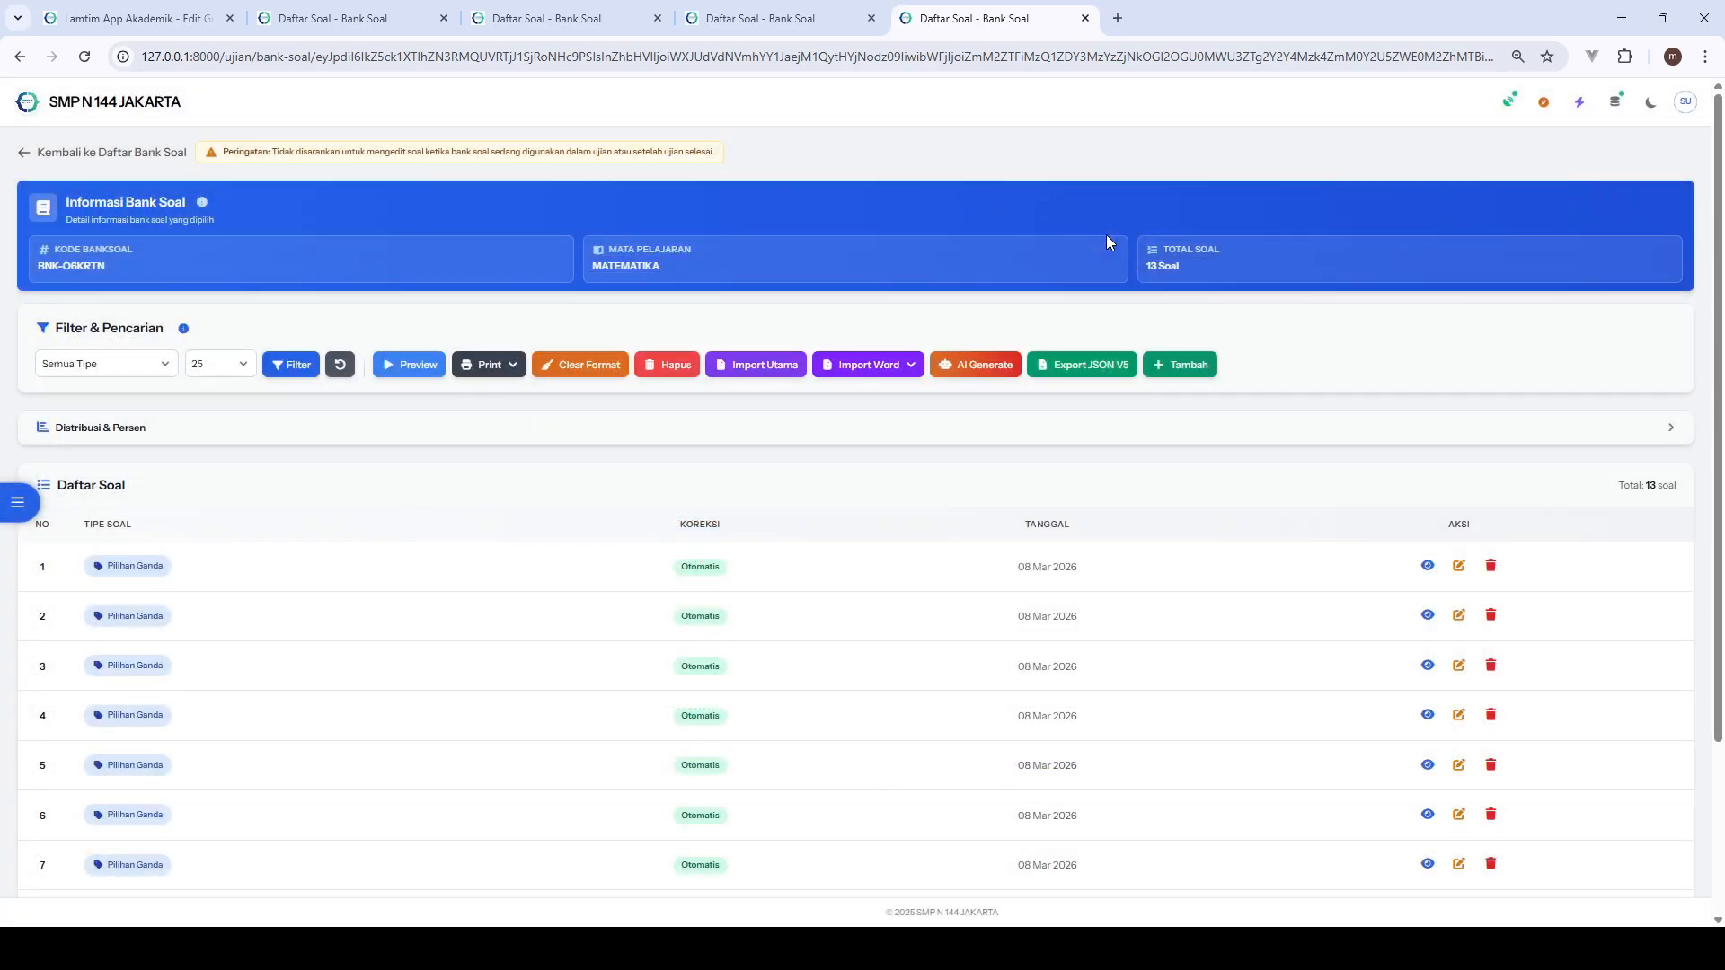
- Review the AI Generate Soal models and sample prompts, and close the dialog without generating questions
left_click(1001, 361)
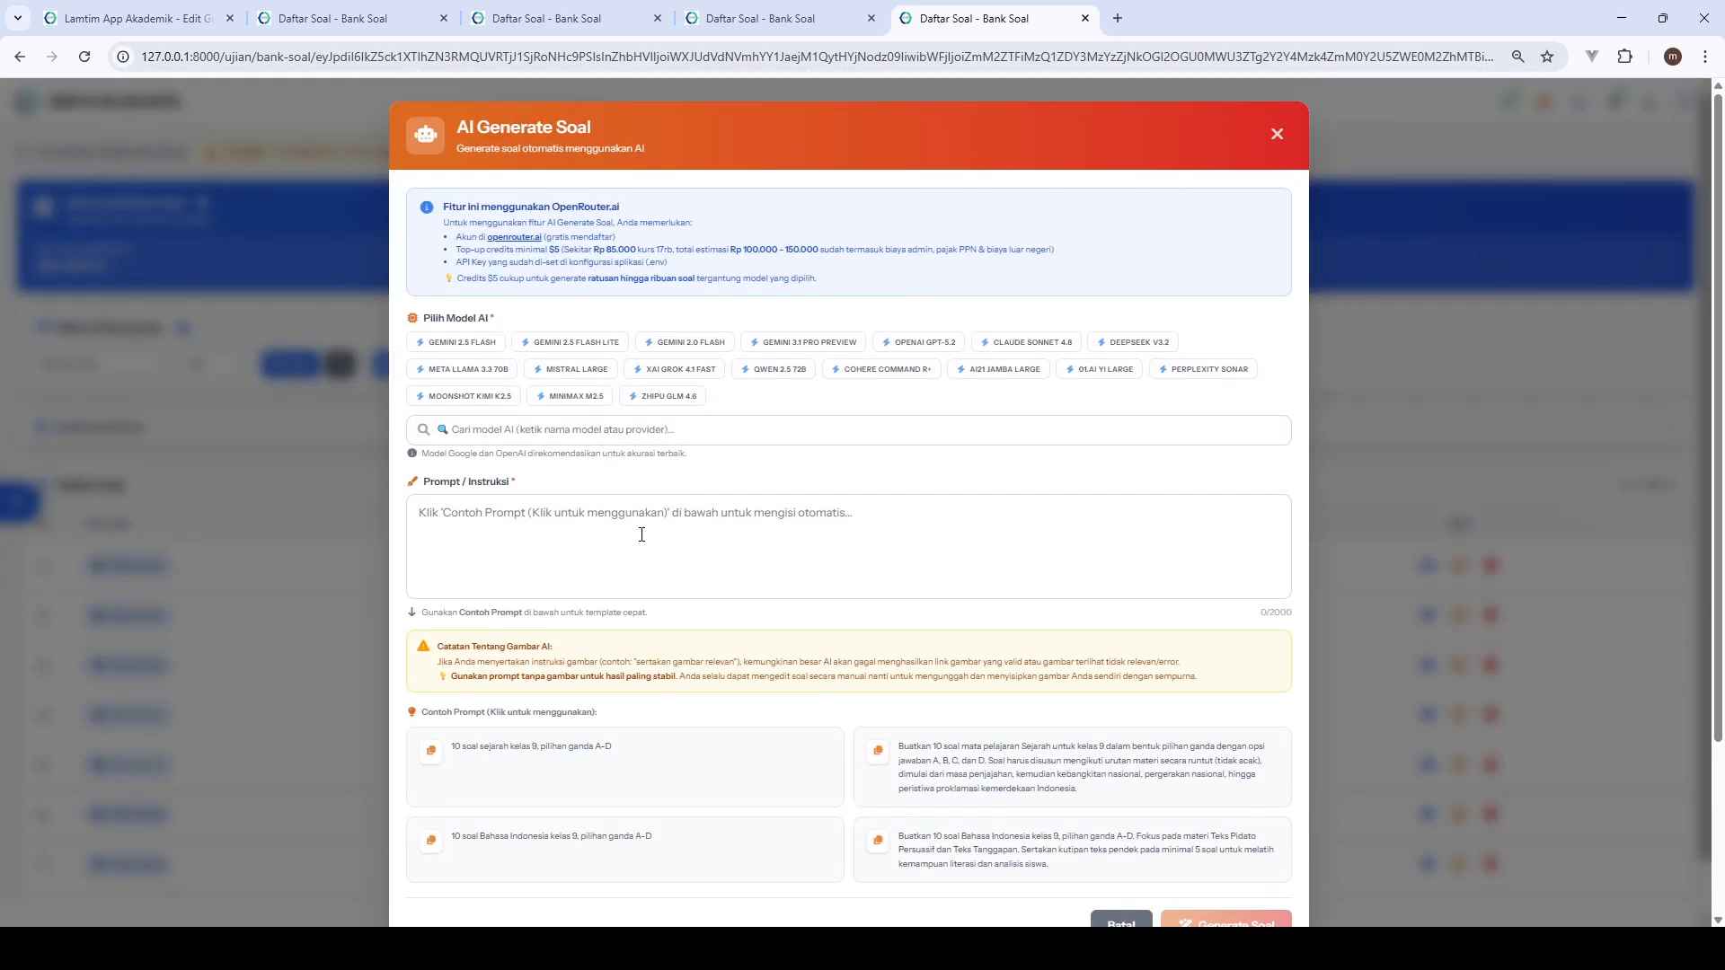
scroll(638, 537, "down", 1)
scroll(637, 540, "up", 1)
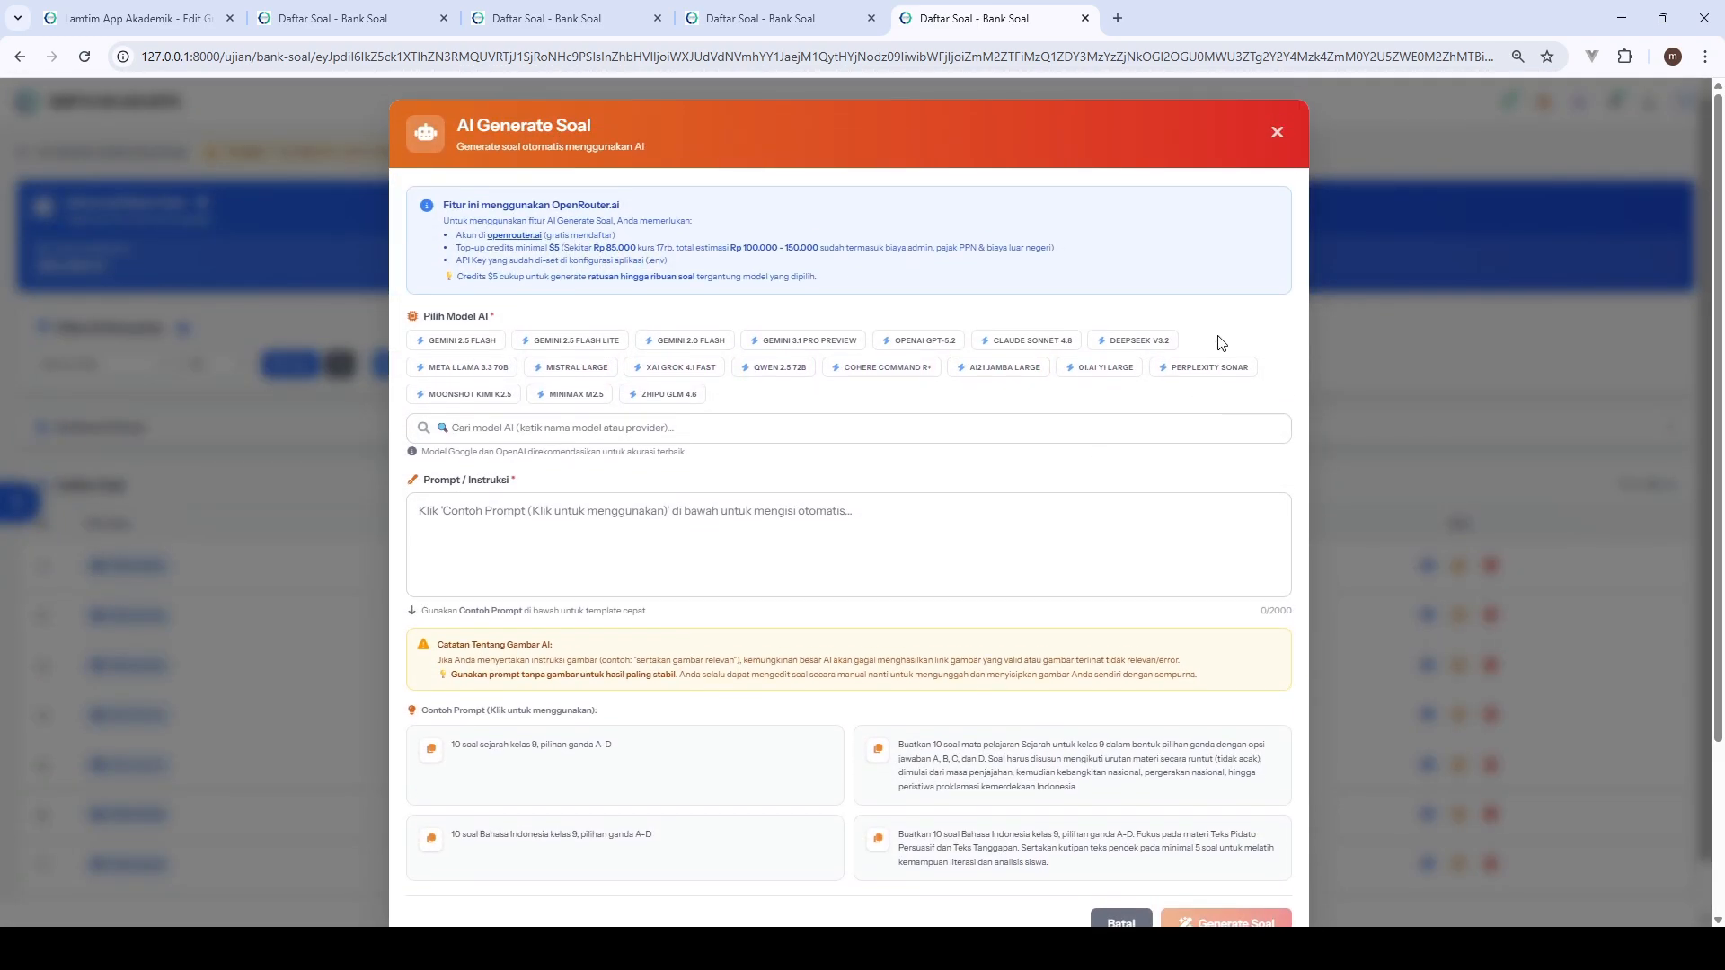
left_click(1272, 137)
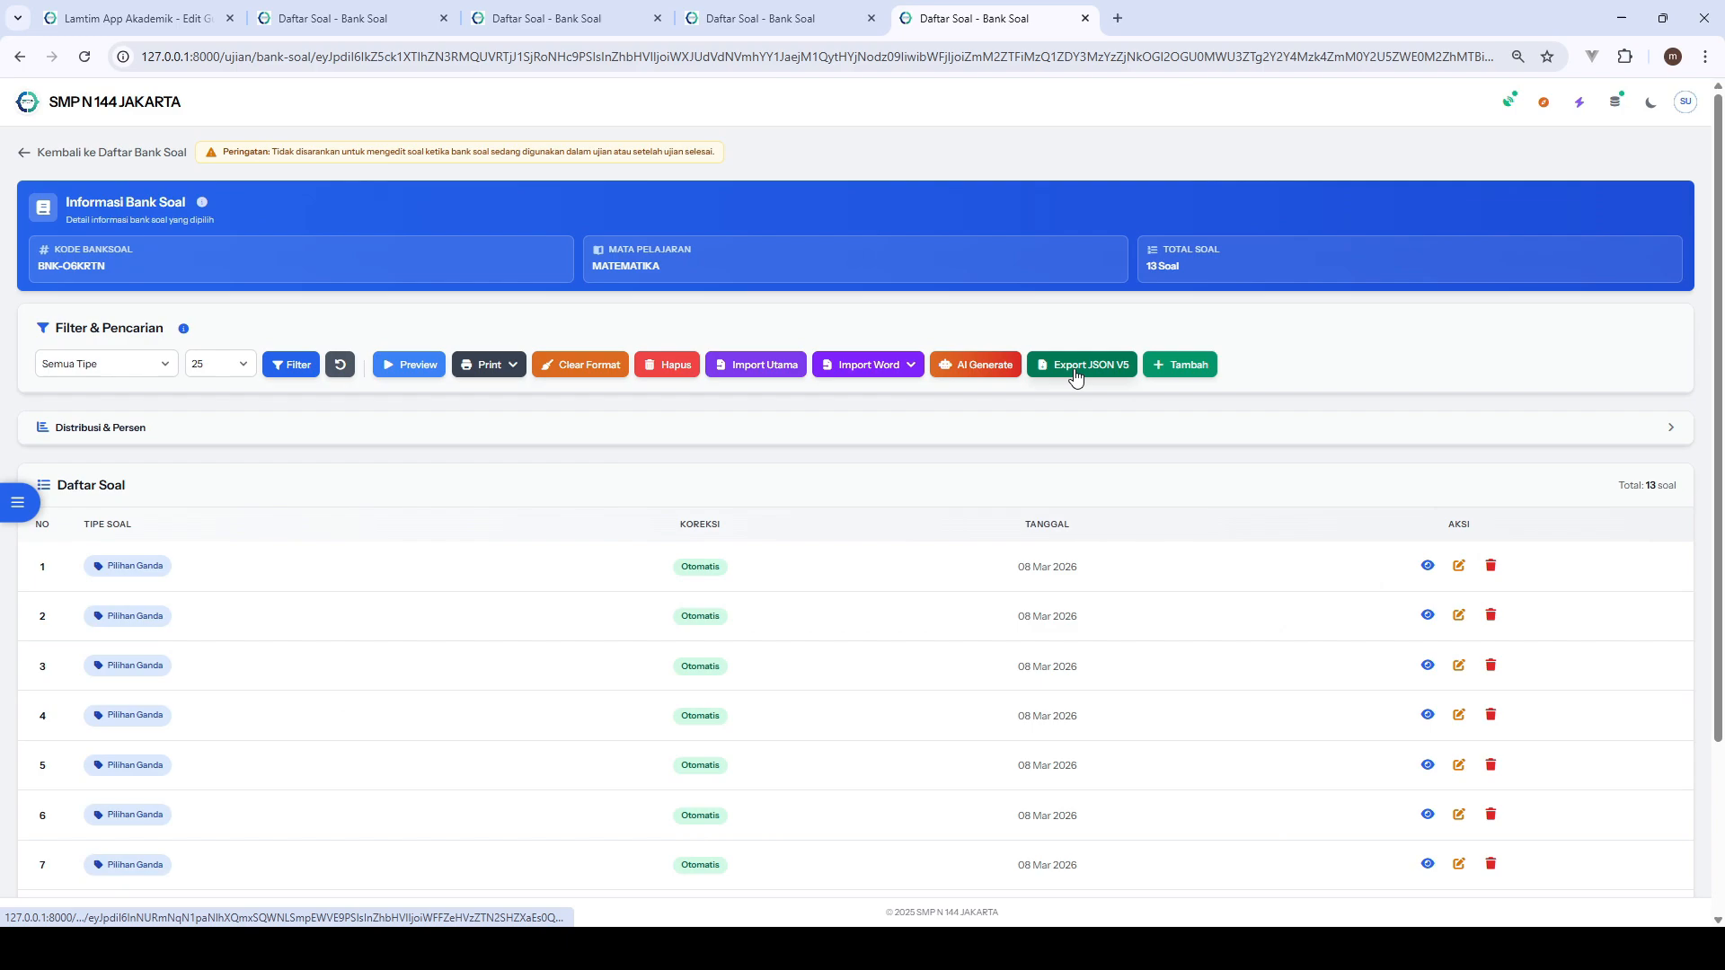
- Look over the available Import Word versions and the Distribusi & Persen details, and return to the question bank list
left_click(868, 365)
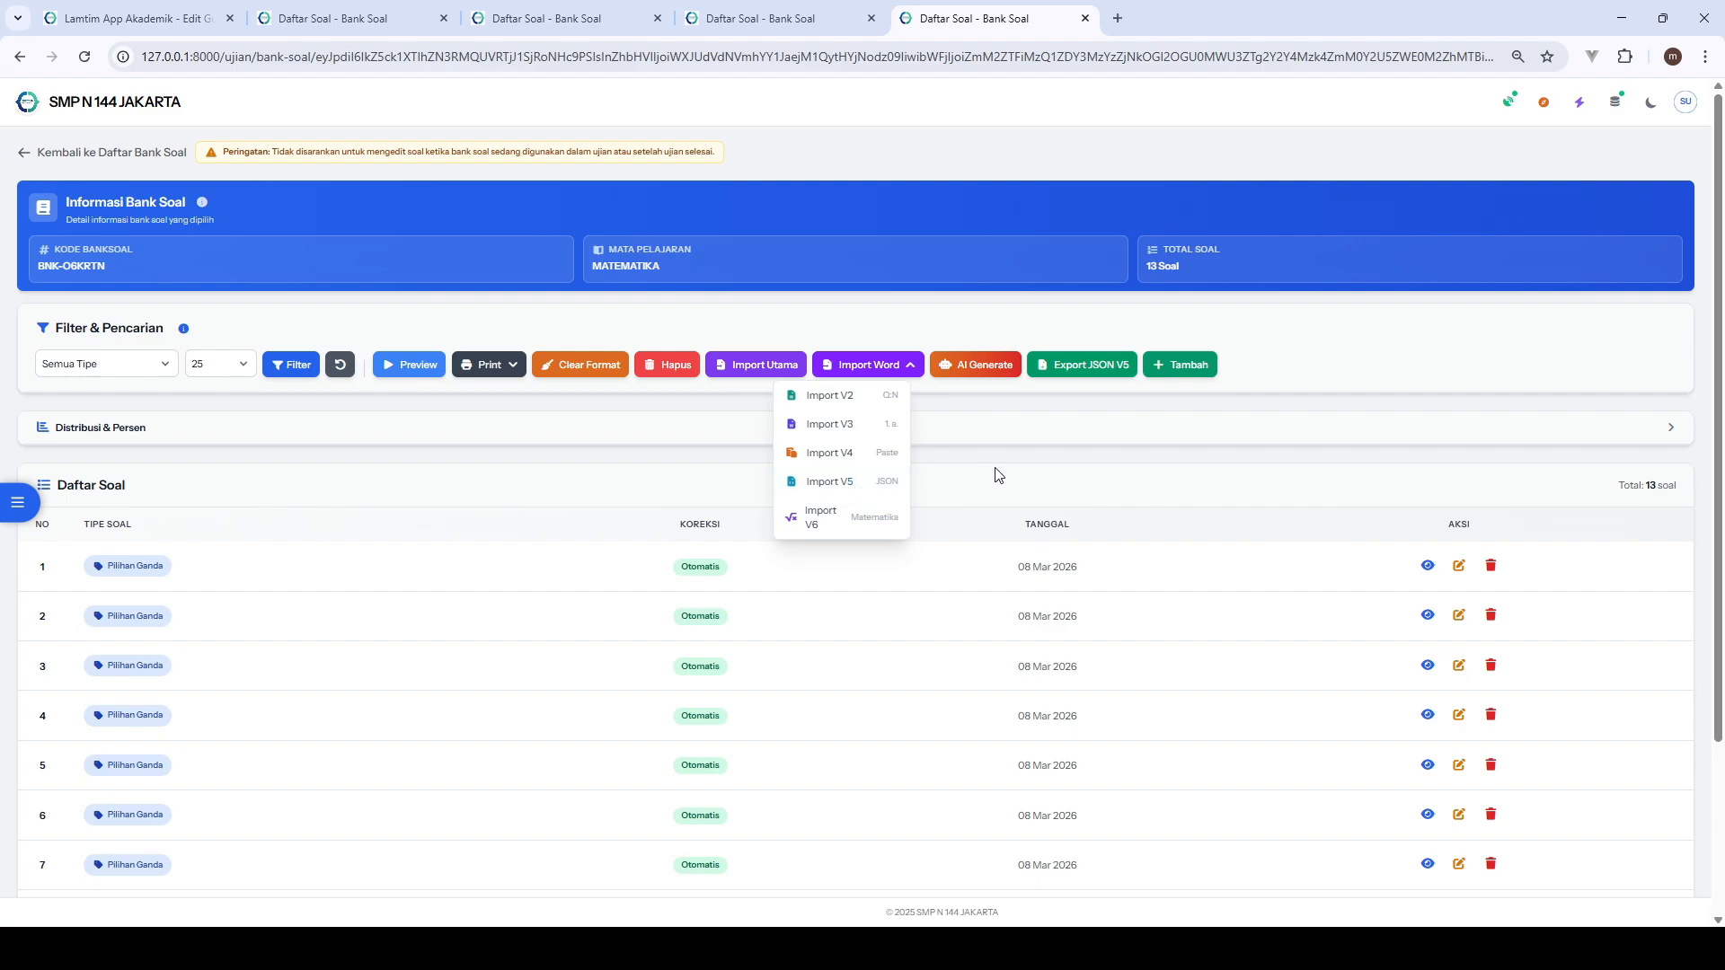
left_click(1011, 430)
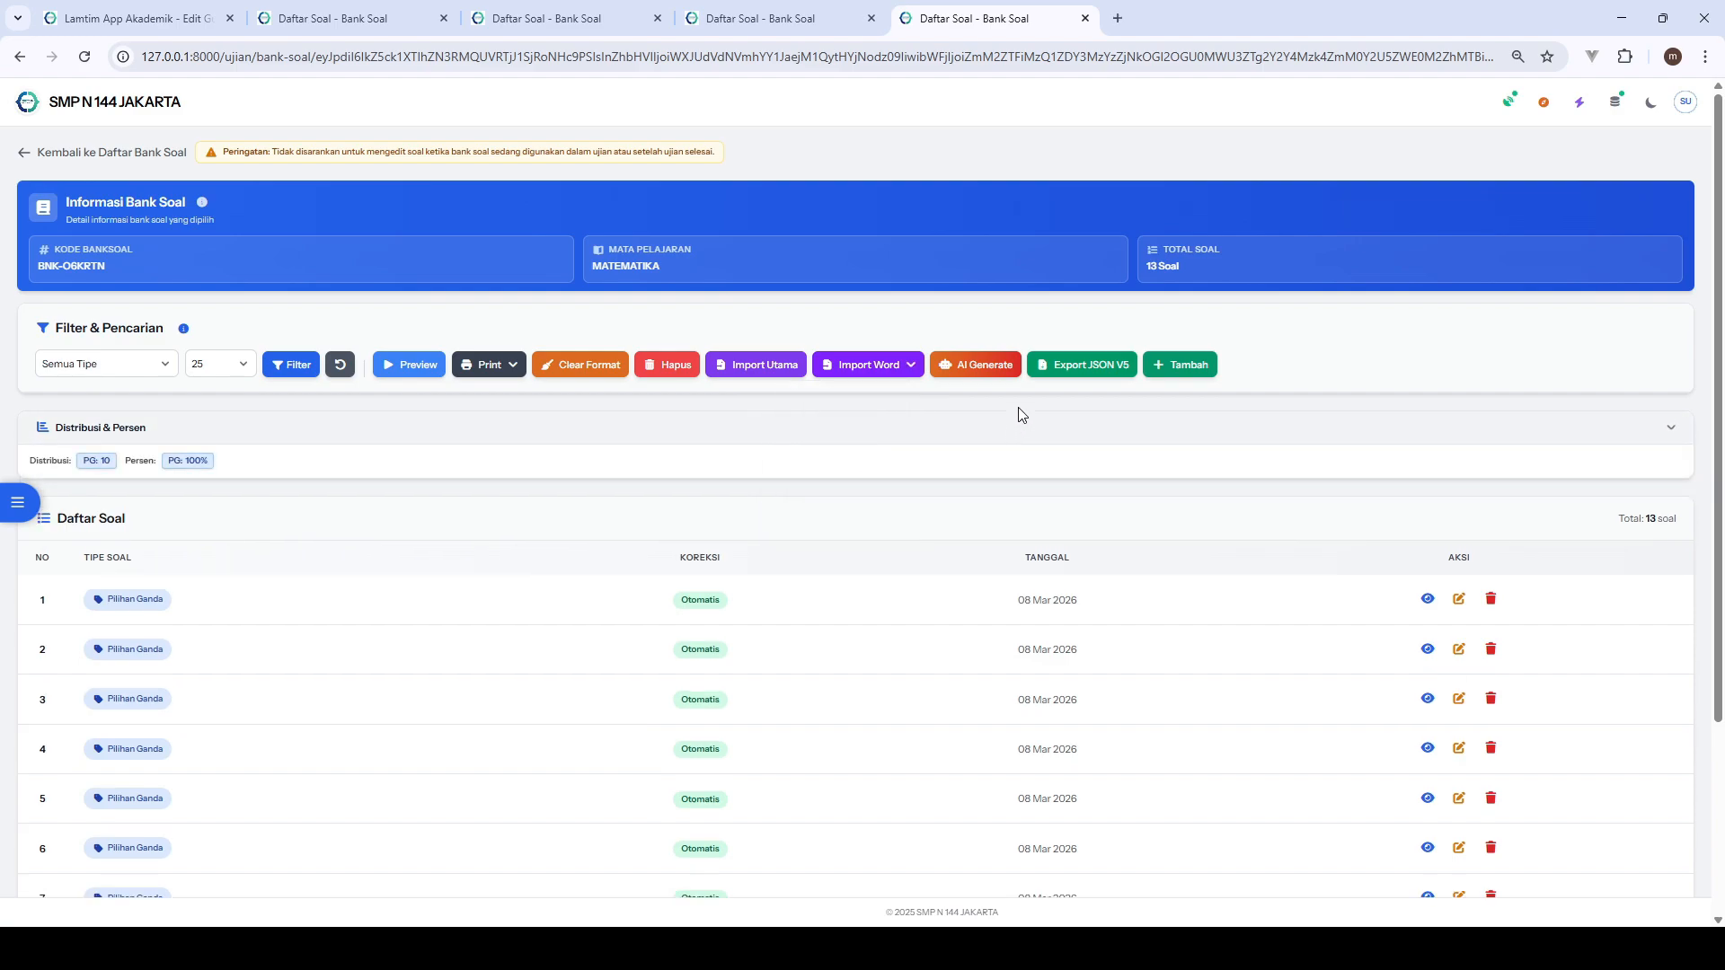
left_click(42, 154)
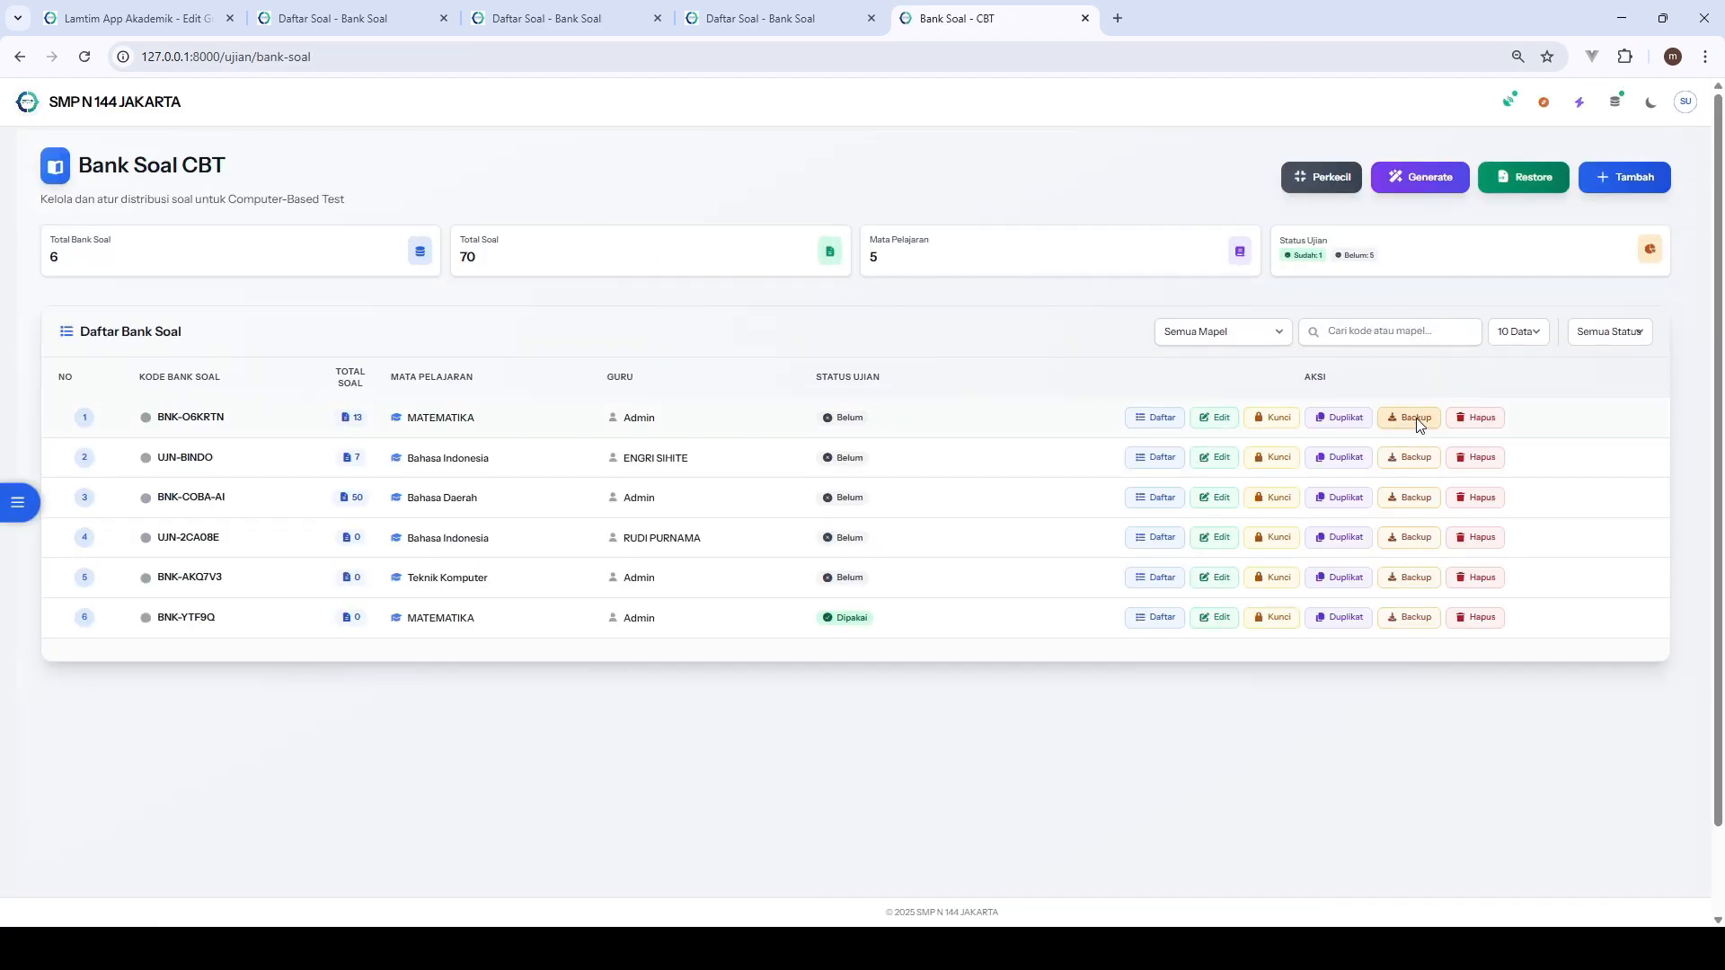